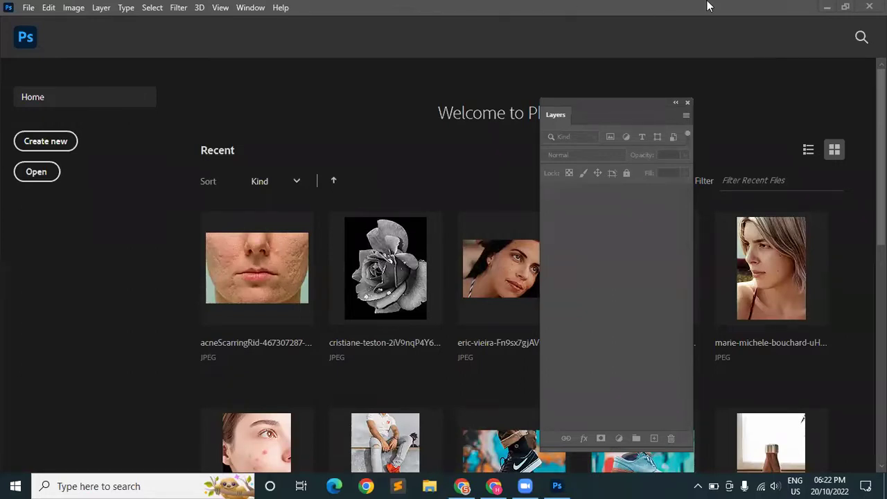
# Minimize Photoshop, open the Downloads folder in File Explorer and select orange-shoe-2.jpg.
pyautogui.click(828, 7)
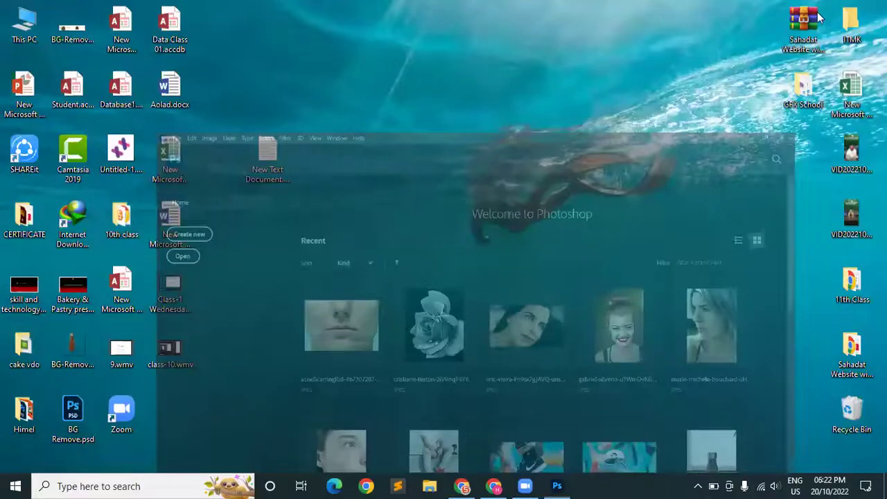
pyautogui.click(431, 486)
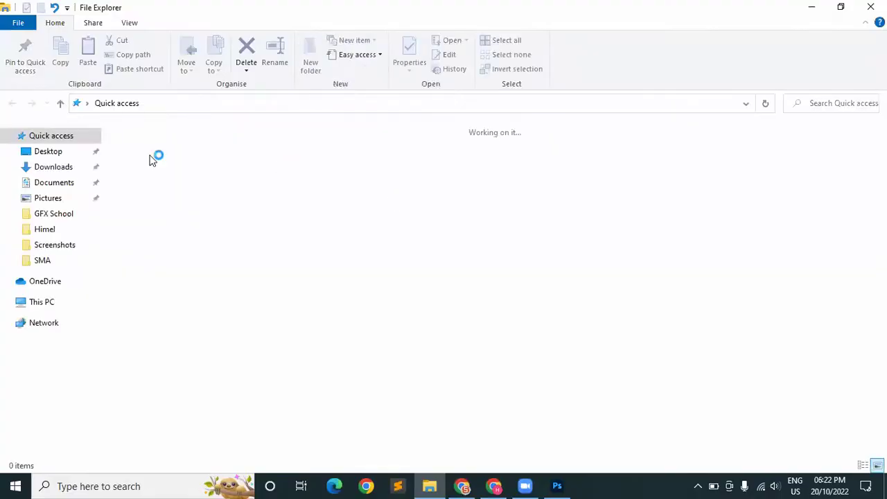
pyautogui.click(51, 167)
pyautogui.click(281, 177)
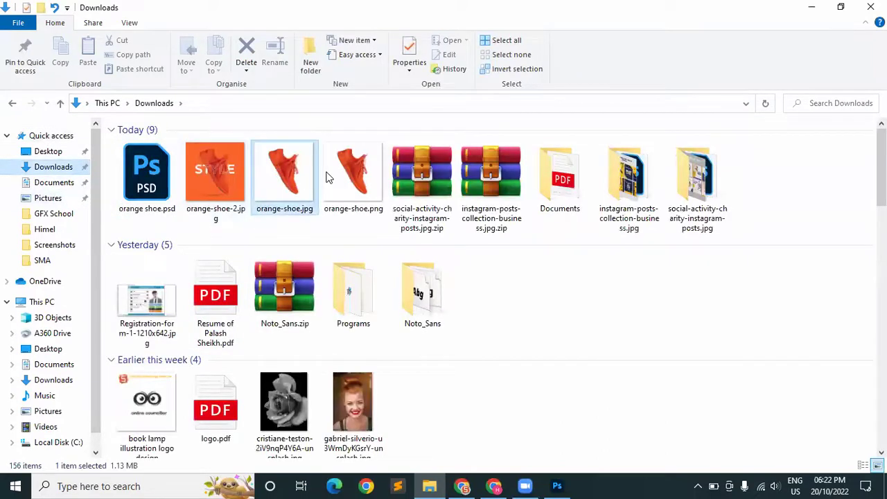
pyautogui.click(221, 177)
pyautogui.doubleClick(222, 177)
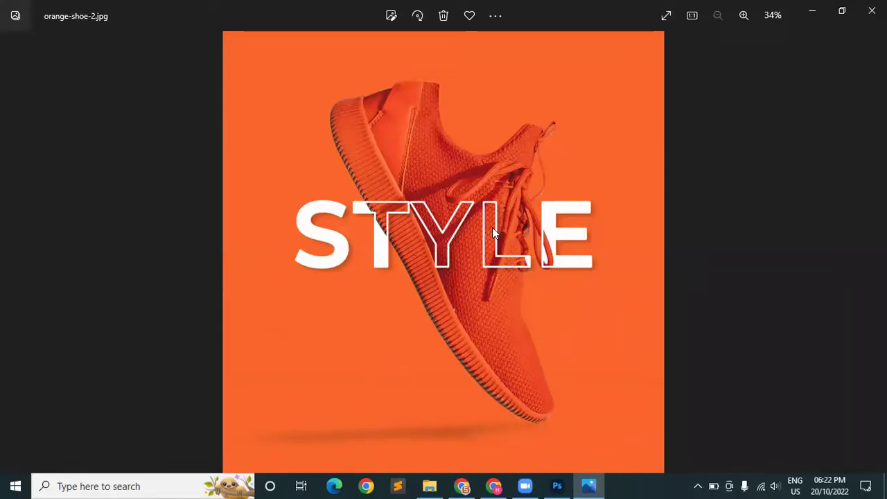
pyautogui.click(872, 11)
# Open orange shoe.psd from Downloads in Photoshop.
pyautogui.click(161, 169)
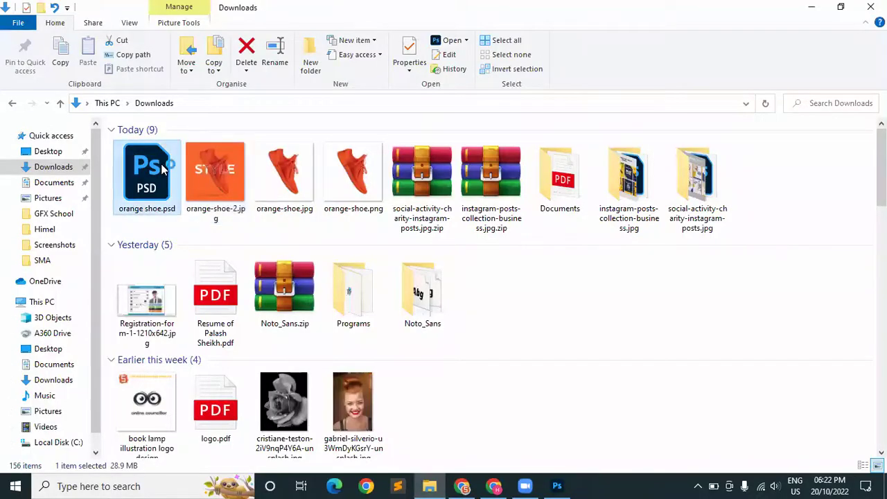
pyautogui.doubleClick(162, 170)
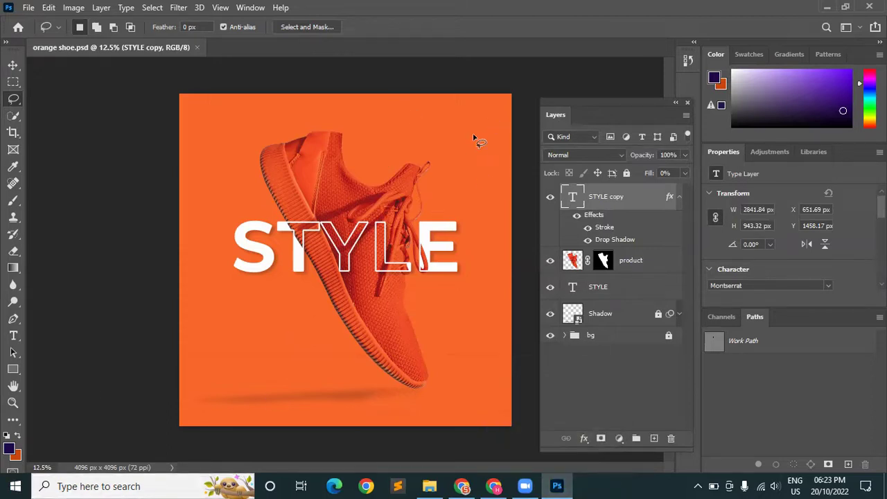
# Delete the STYLE copy and STYLE text layers.
pyautogui.press('Delete')
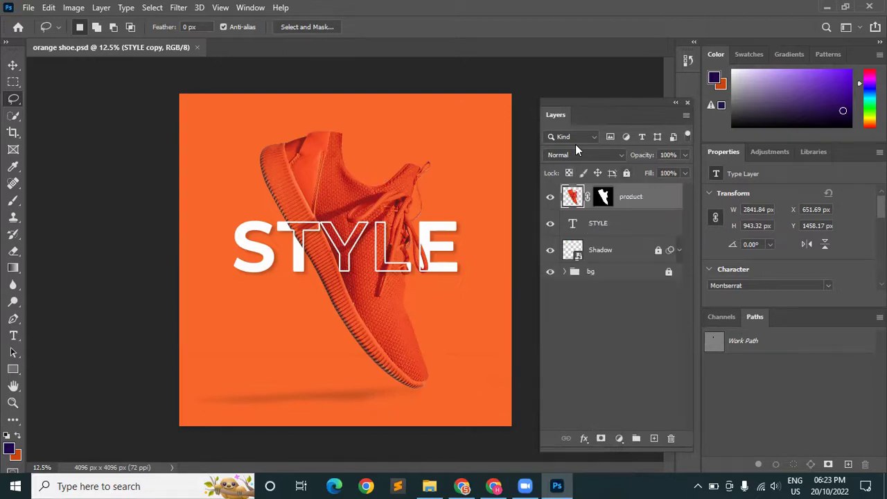
pyautogui.click(597, 220)
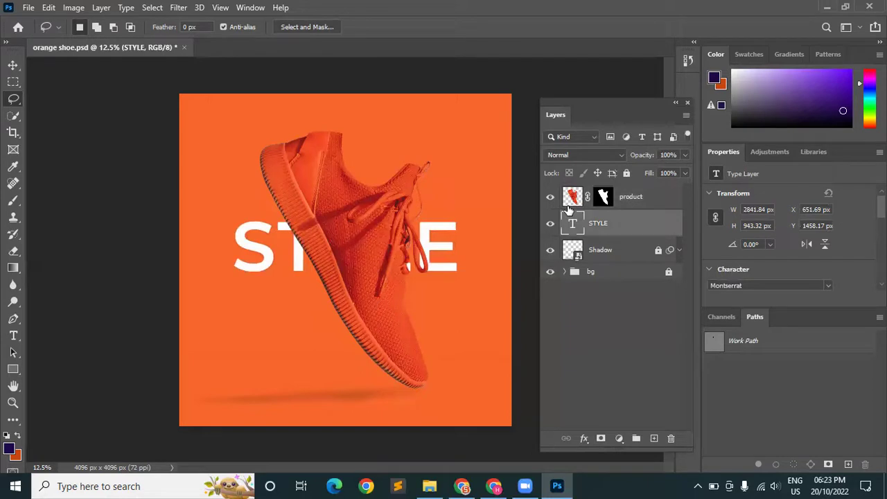
pyautogui.press('Delete')
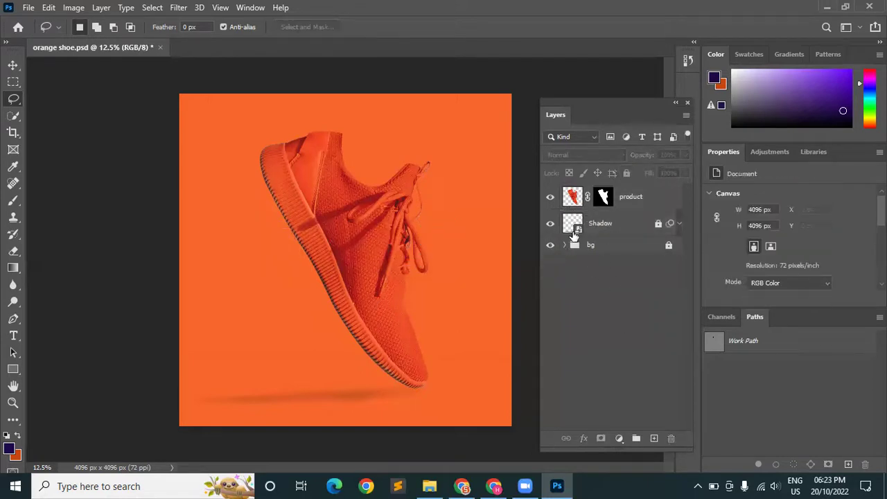
# Toggle visibility of the bg, Shadow and product layers to check them.
pyautogui.click(550, 246)
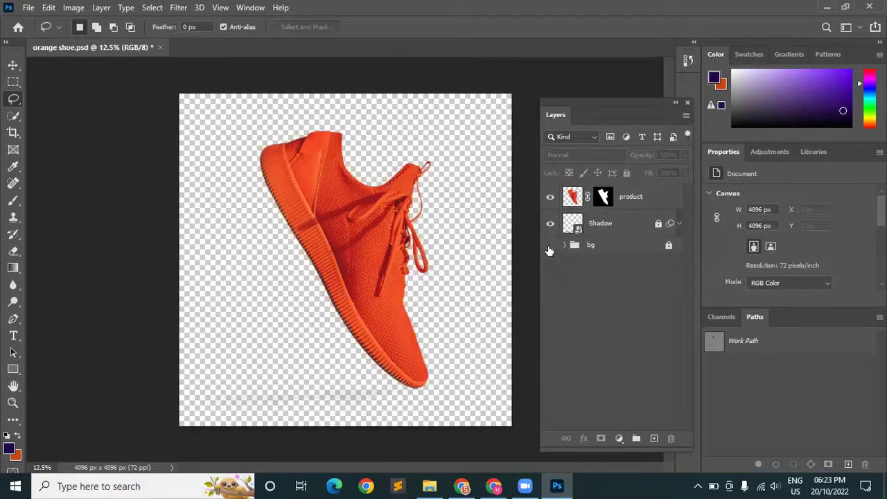
pyautogui.click(549, 249)
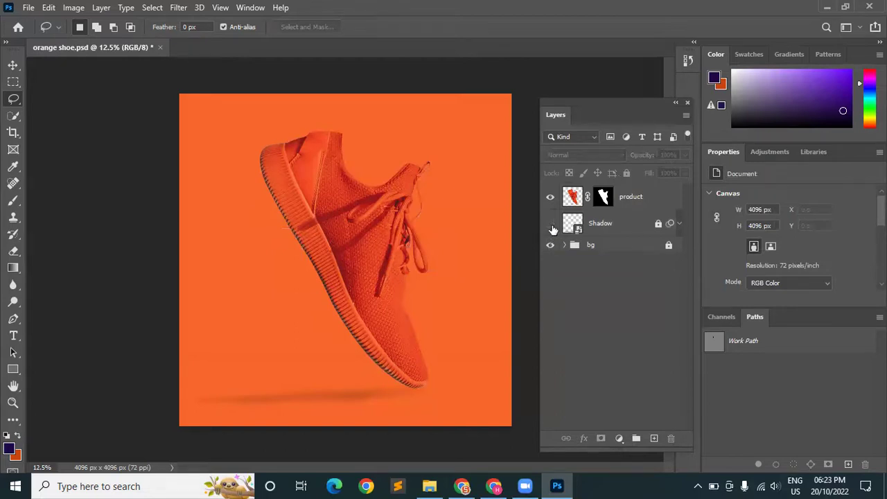
pyautogui.click(550, 224)
pyautogui.click(550, 223)
pyautogui.click(551, 196)
# Reset the Essentials workspace and float and resize the Layers panel.
pyautogui.click(13, 65)
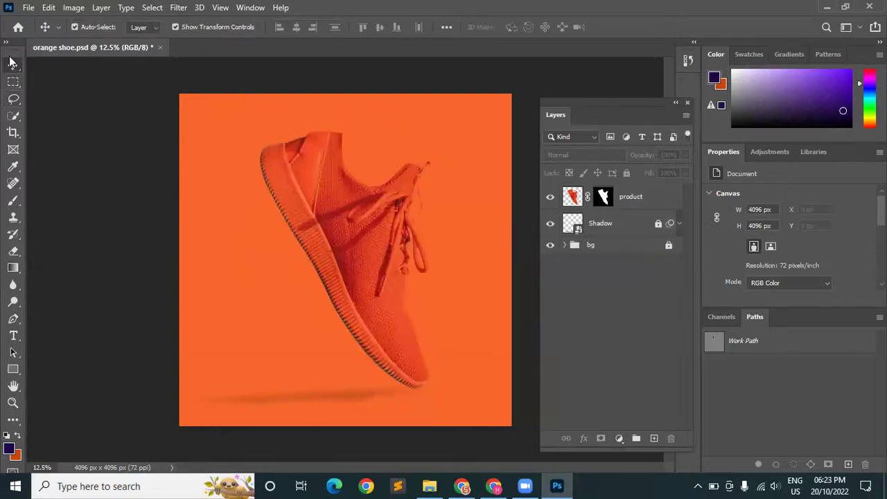
pyautogui.click(6, 42)
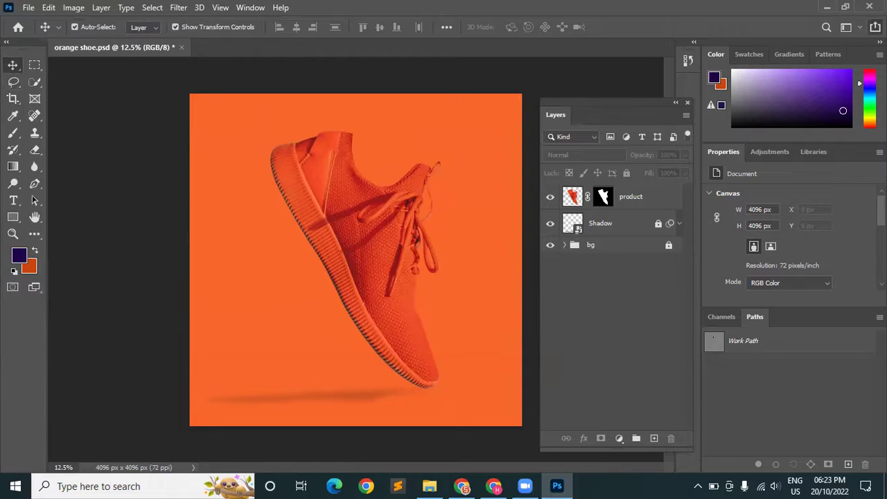
pyautogui.click(873, 28)
pyautogui.click(695, 37)
pyautogui.click(846, 28)
pyautogui.click(821, 99)
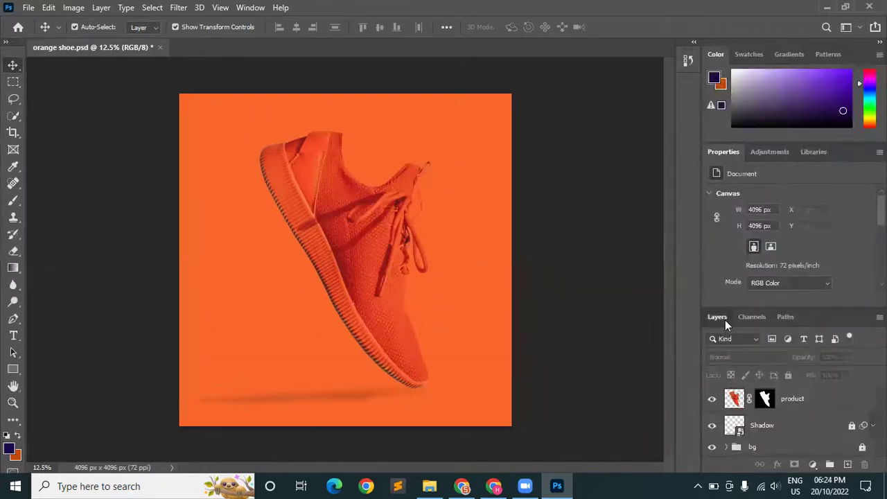
pyautogui.moveTo(725, 319); pyautogui.dragTo(571, 109)
pyautogui.moveTo(610, 267); pyautogui.dragTo(616, 360)
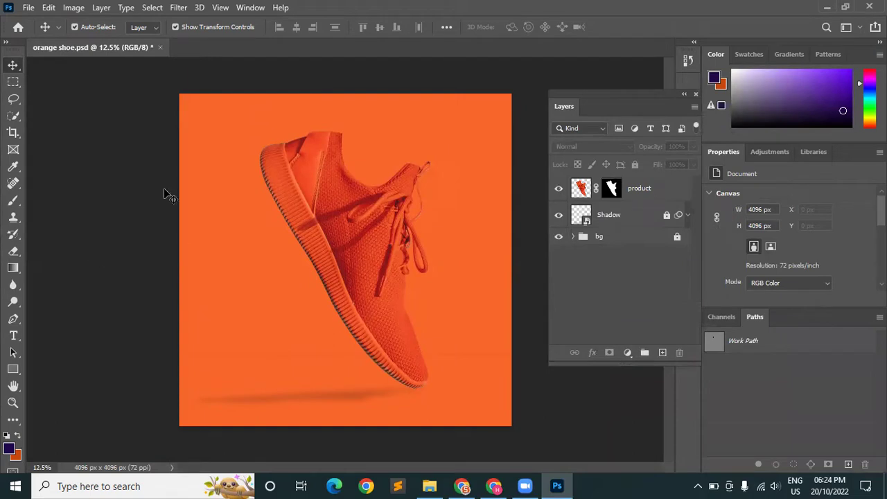
# Scale the shoe down to about 89% and shift it slightly left.
pyautogui.click(374, 278)
pyautogui.moveTo(260, 131); pyautogui.dragTo(278, 159)
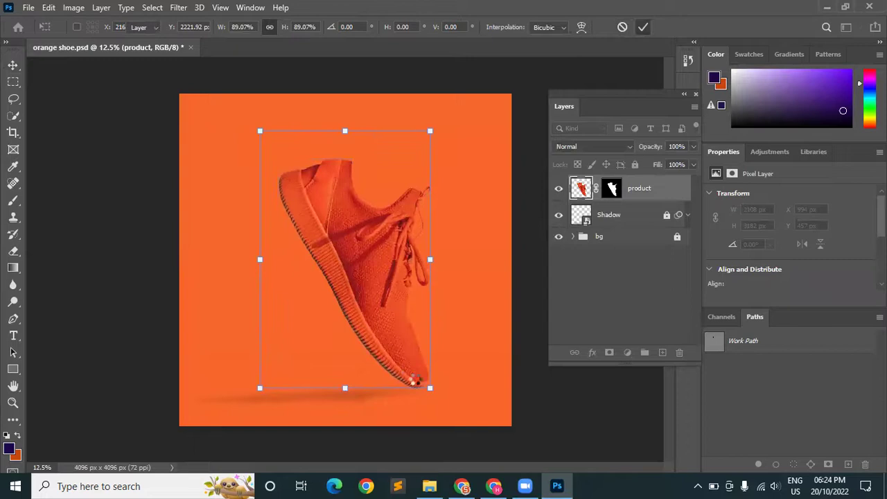
pyautogui.click(643, 27)
pyautogui.click(586, 440)
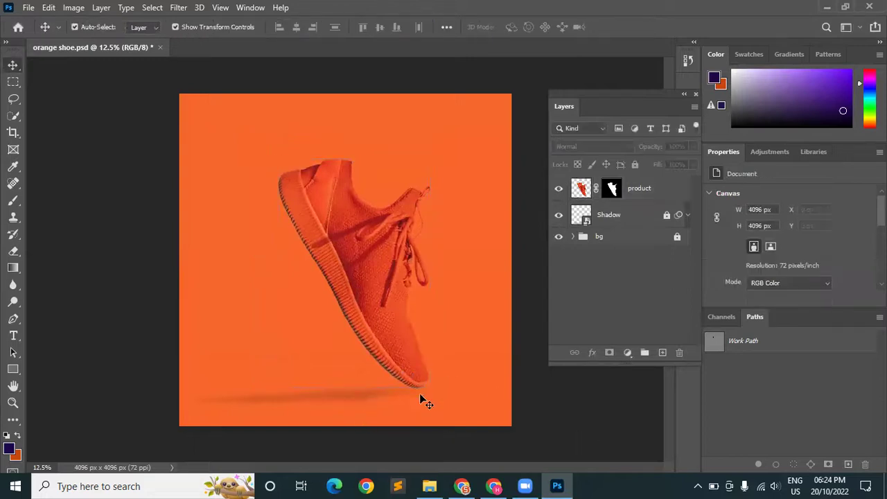
pyautogui.moveTo(377, 246); pyautogui.dragTo(366, 244)
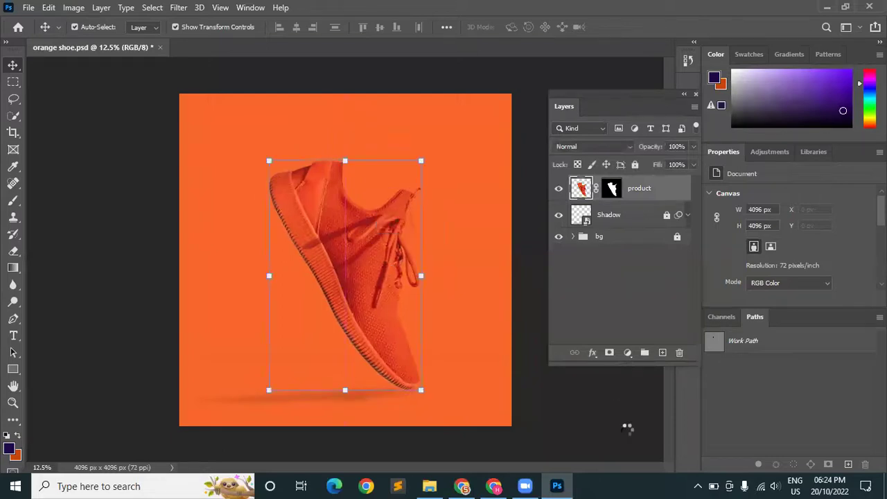
pyautogui.click(413, 253)
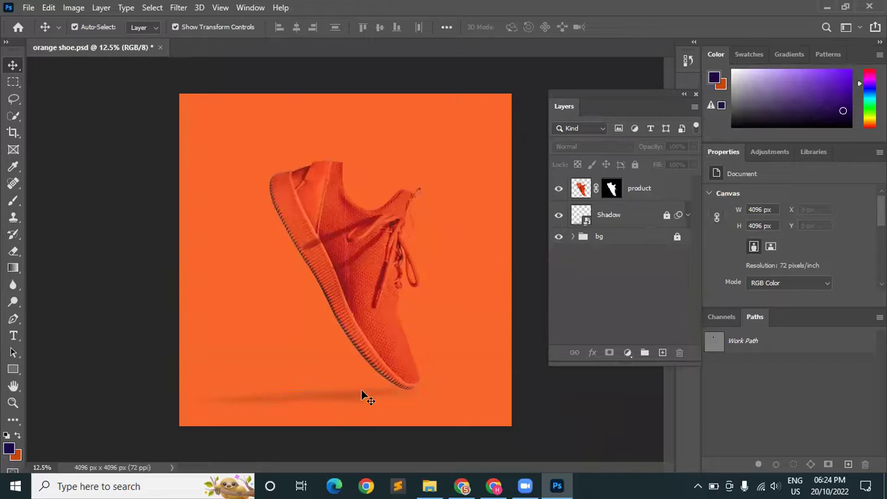
# Set the Shadow layer opacity to 15%.
pyautogui.click(653, 221)
pyautogui.click(646, 147)
pyautogui.write('15')
pyautogui.press('Return')
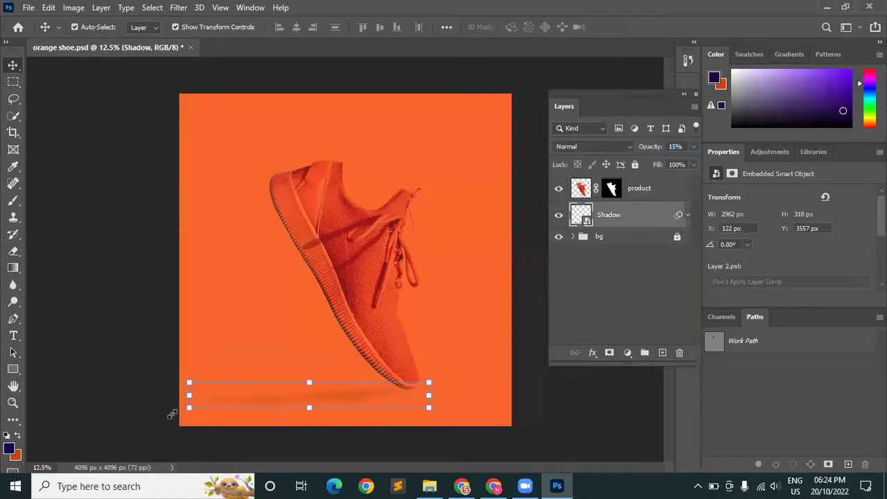
# Rotate the shadow about 5.68° with Free Transform.
pyautogui.click(184, 418)
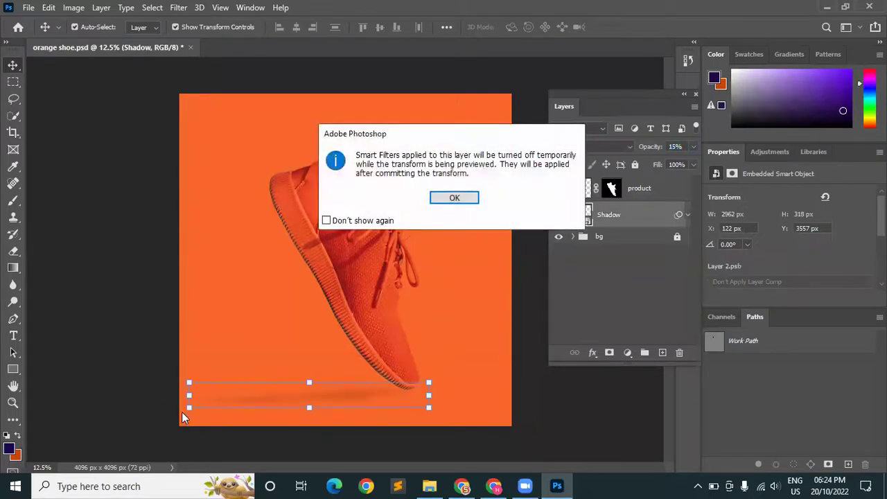
pyautogui.click(456, 200)
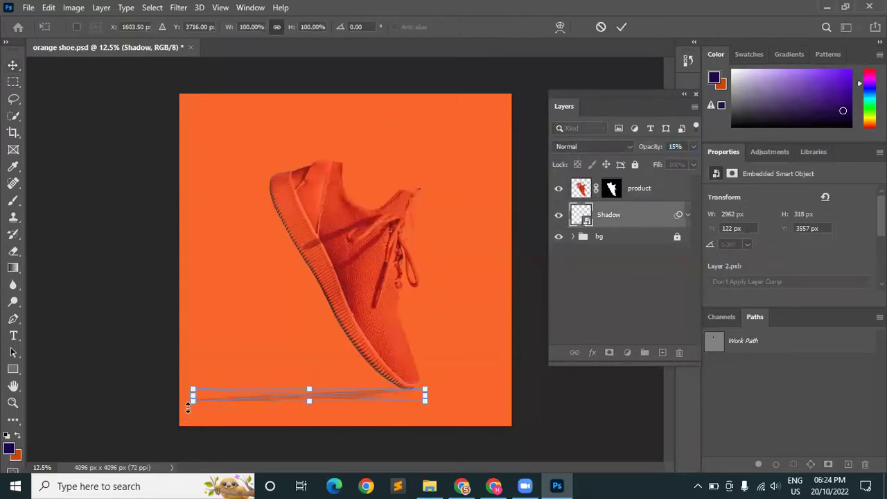
pyautogui.moveTo(192, 400); pyautogui.dragTo(192, 382)
pyautogui.click(602, 28)
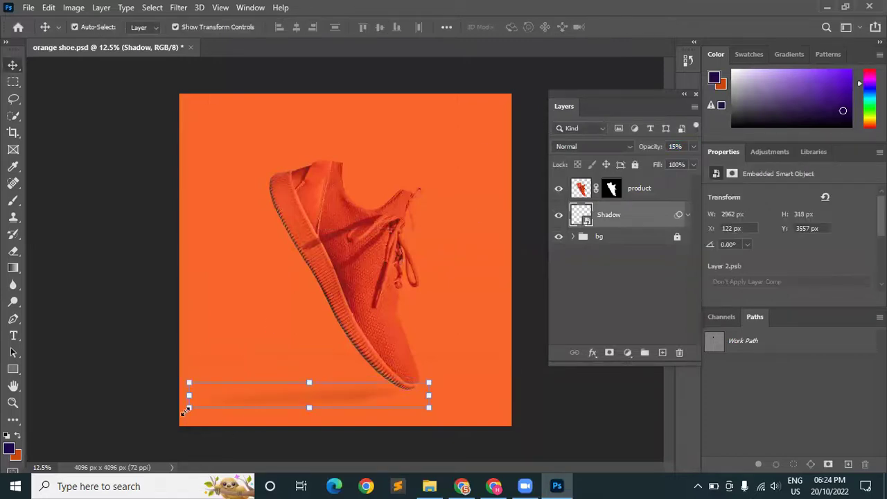
pyautogui.hotkey('ctrl', 't')
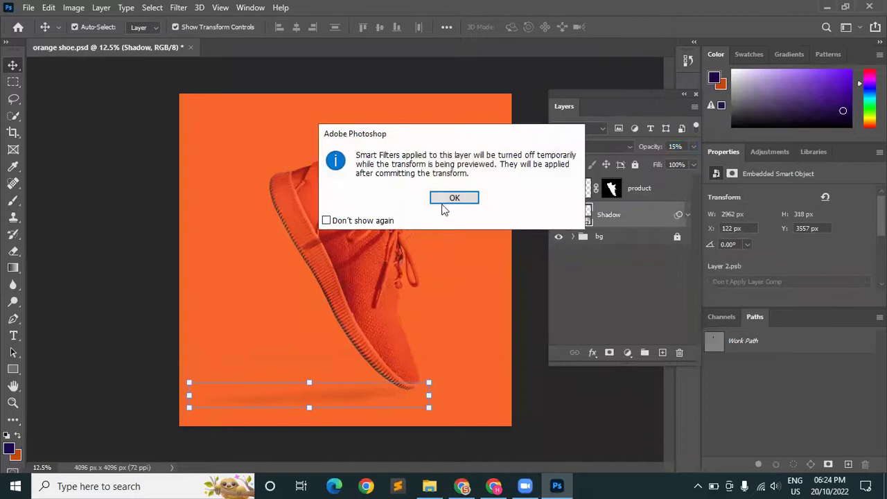
pyautogui.click(452, 200)
pyautogui.moveTo(183, 415); pyautogui.dragTo(183, 394)
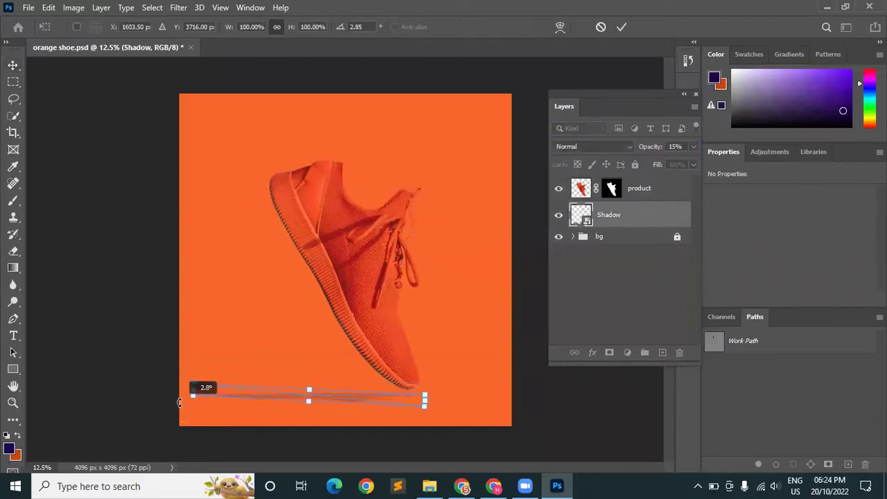
pyautogui.click(621, 27)
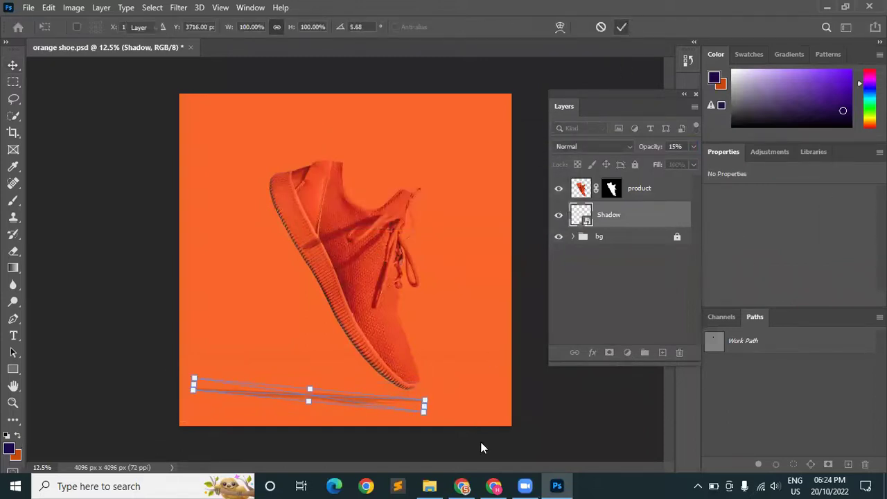
# Nudge the shadow up beneath the sole and turn off auto-select.
pyautogui.click(497, 391)
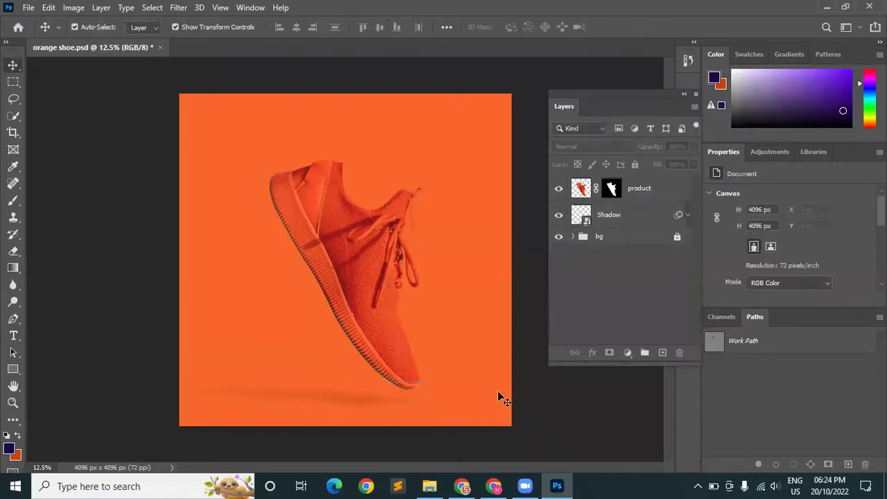
pyautogui.click(383, 401)
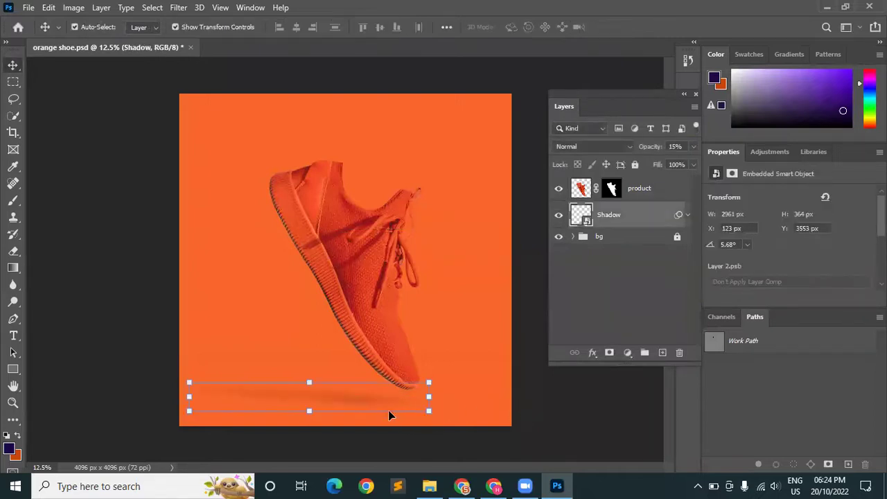
pyautogui.moveTo(397, 400); pyautogui.dragTo(397, 393)
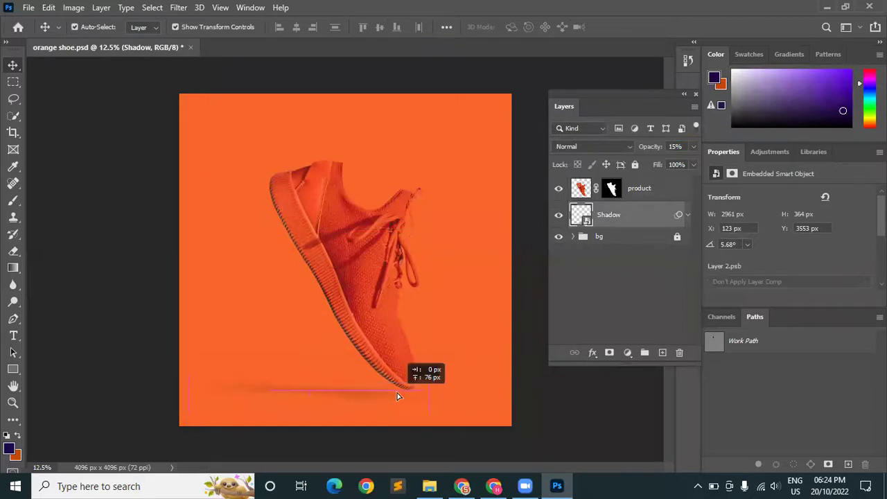
pyautogui.click(598, 406)
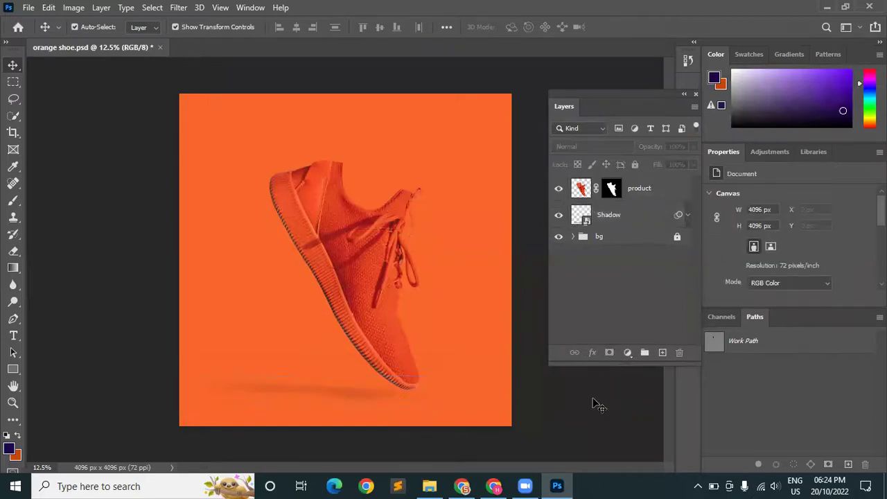
pyautogui.press('ctrl')
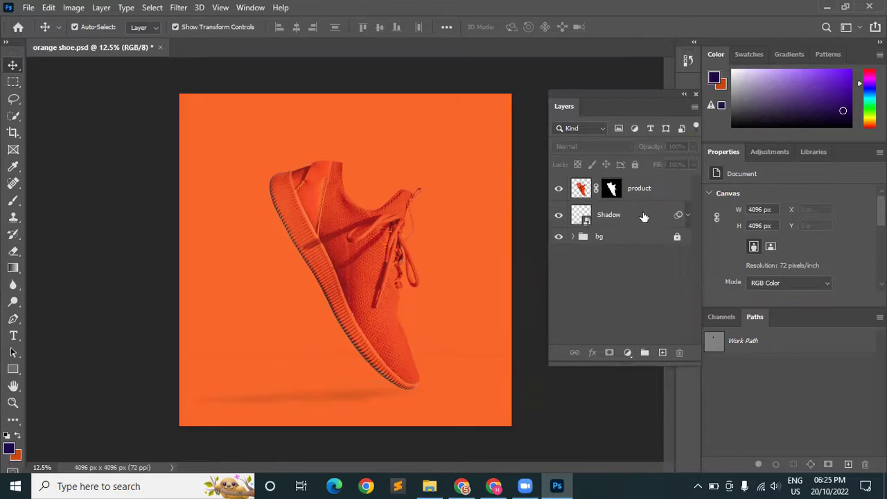
# Apply Lock All to the Shadow and product layers, then deselect.
pyautogui.click(584, 219)
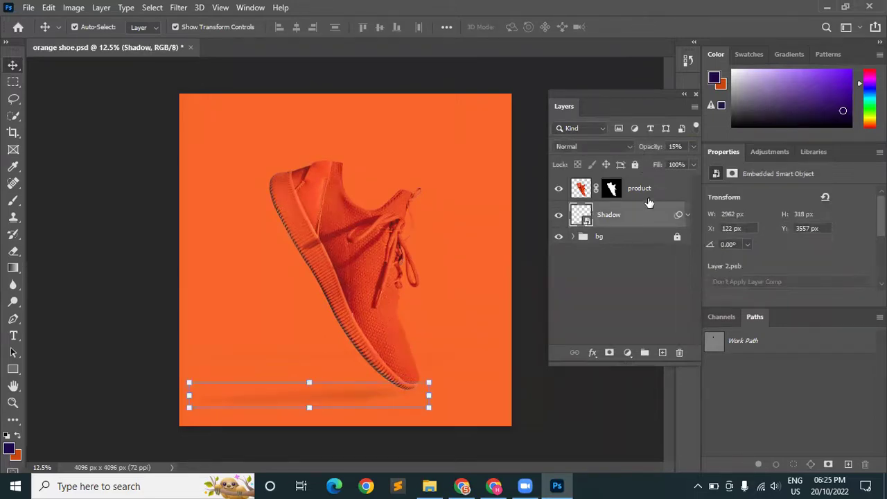
pyautogui.click(635, 164)
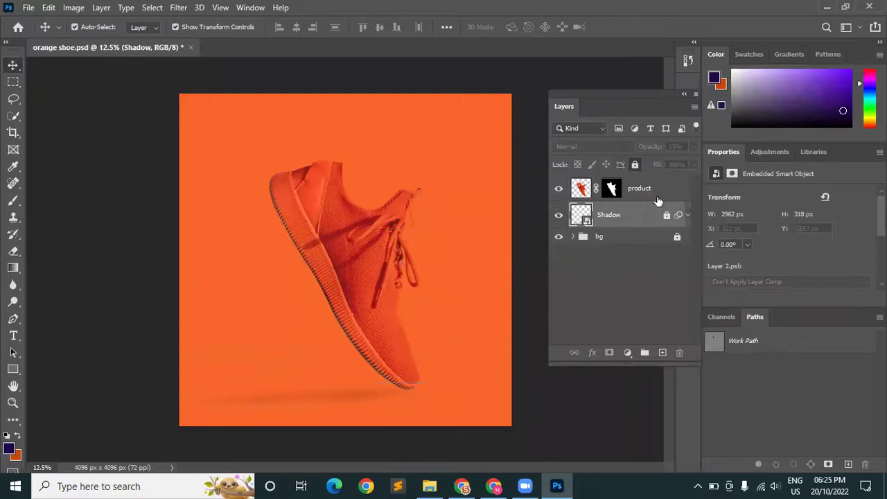
pyautogui.click(636, 184)
pyautogui.click(443, 125)
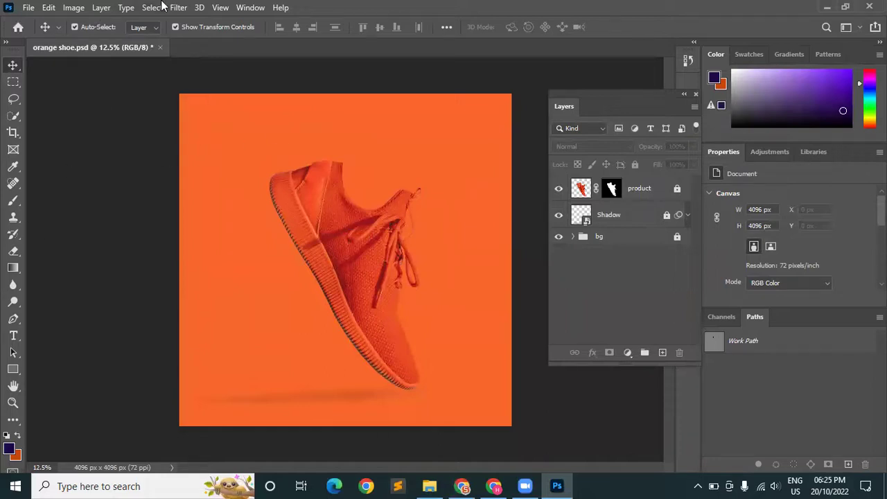
# Start a New Guide Layout with column and row guides turned off.
pyautogui.click(220, 7)
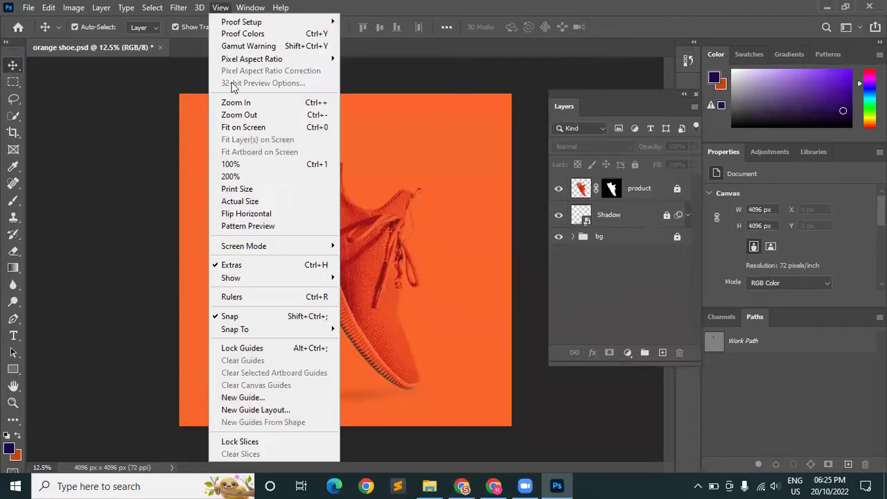
pyautogui.click(252, 412)
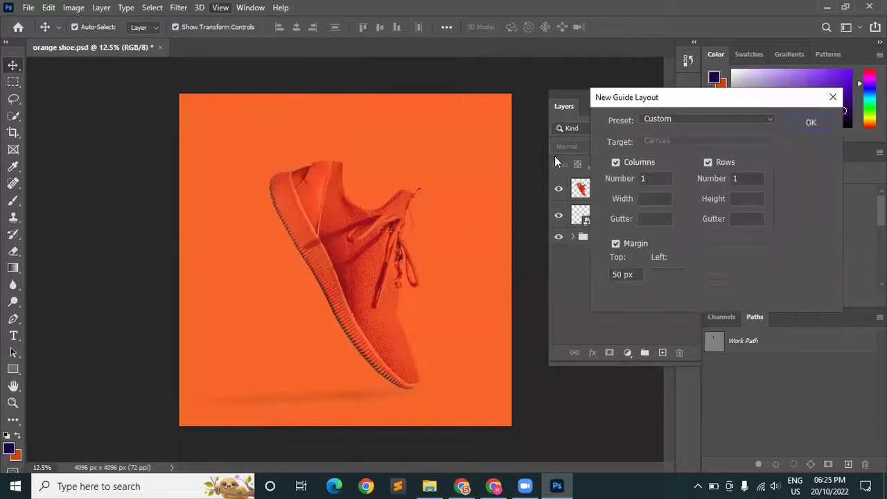
pyautogui.moveTo(647, 100); pyautogui.dragTo(310, 82)
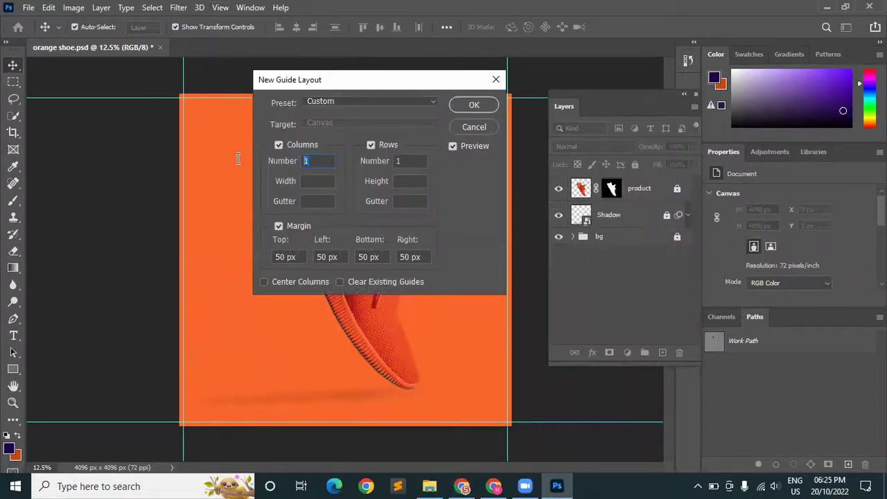
pyautogui.click(416, 160)
pyautogui.click(278, 145)
pyautogui.click(371, 145)
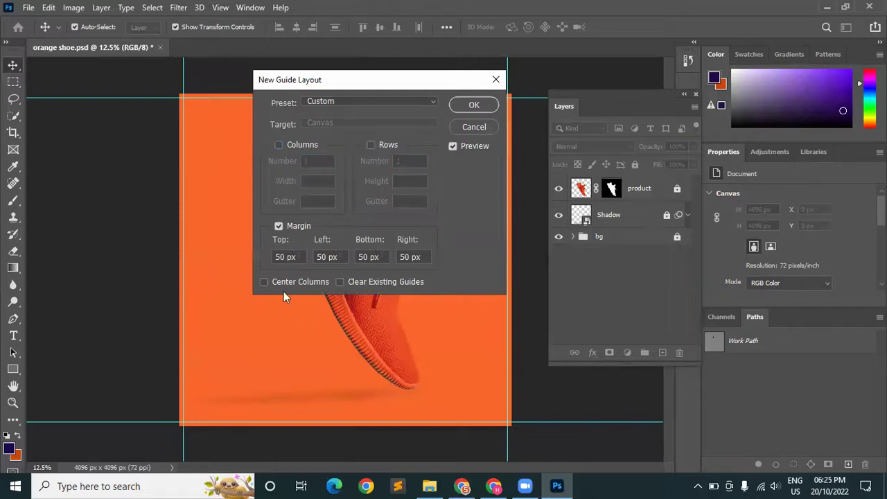
pyautogui.doubleClick(293, 253)
pyautogui.moveTo(332, 82); pyautogui.dragTo(551, 77)
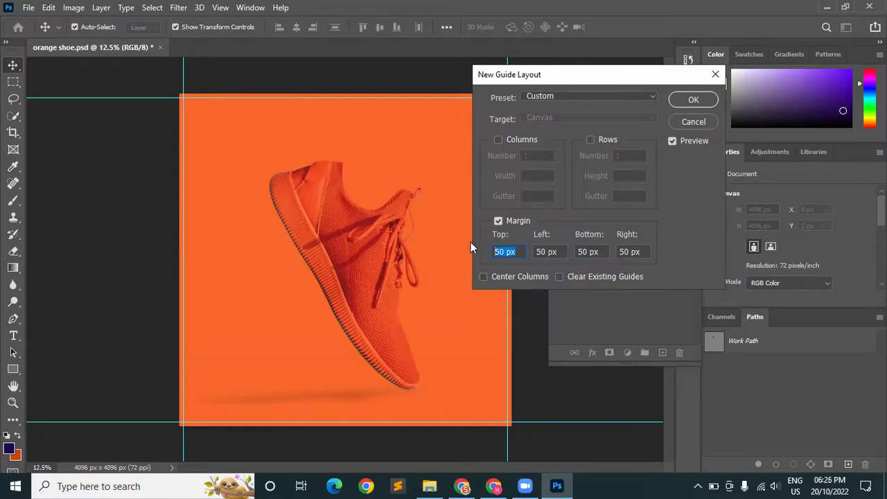
pyautogui.write('150')
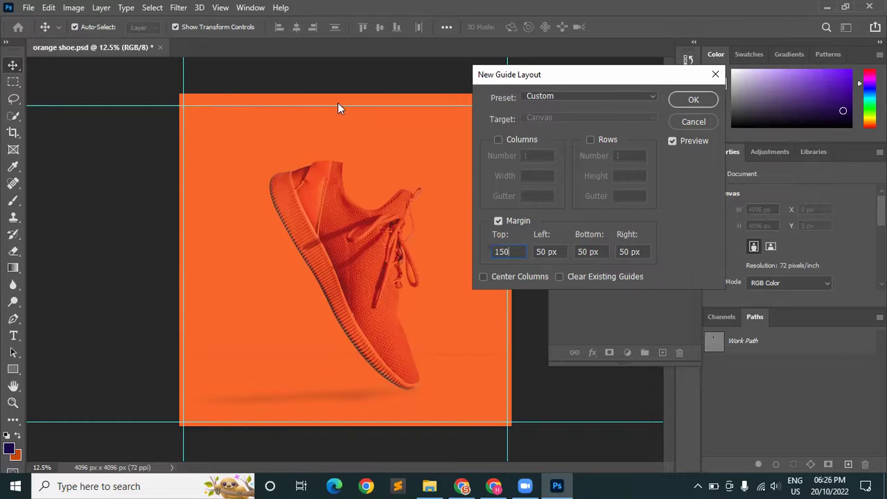
pyautogui.doubleClick(519, 251)
pyautogui.press('BackSpace')
pyautogui.write('50')
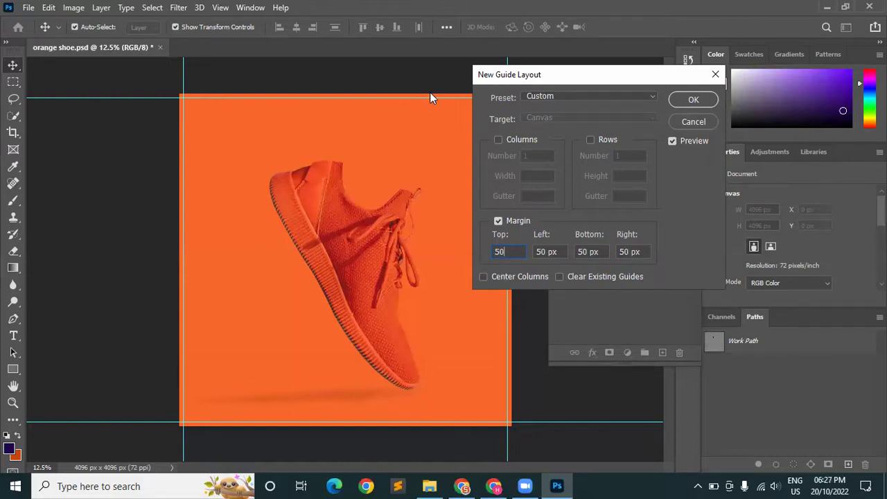
# Set top, left, bottom and right margins to 150 px and apply the guides.
pyautogui.doubleClick(500, 251)
pyautogui.write('150')
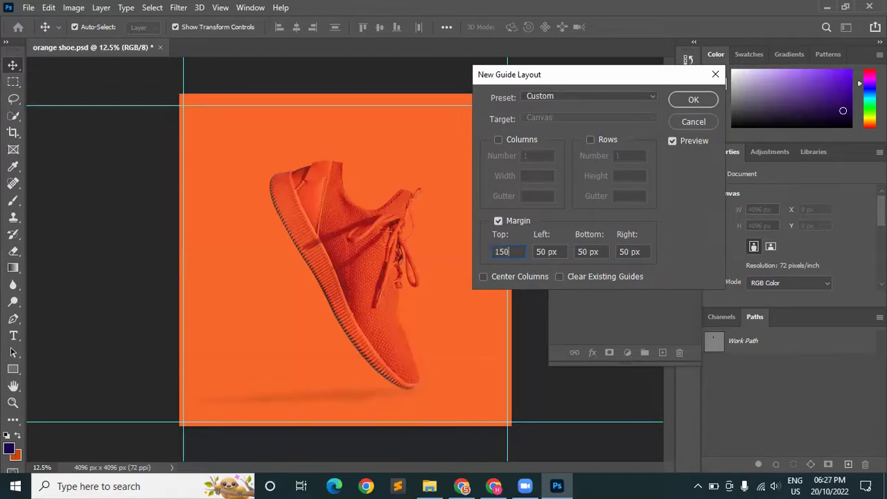
pyautogui.doubleClick(563, 251)
pyautogui.write('150')
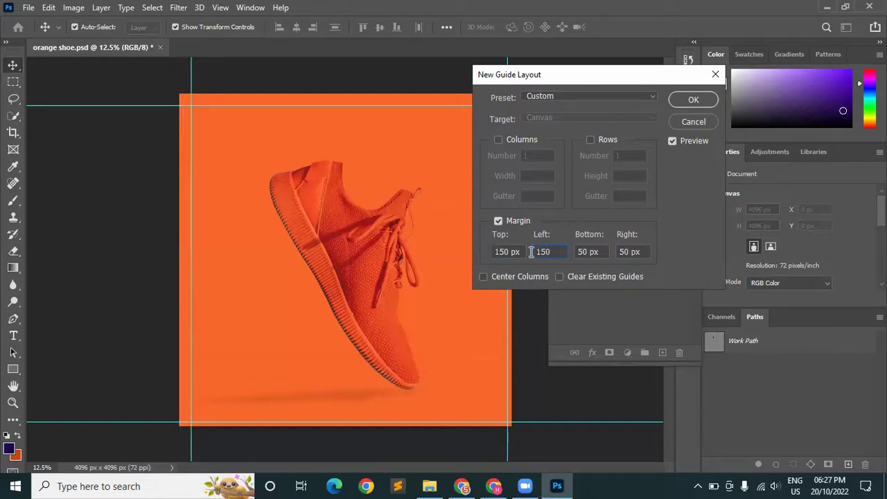
pyautogui.press('Tab')
pyautogui.write('150')
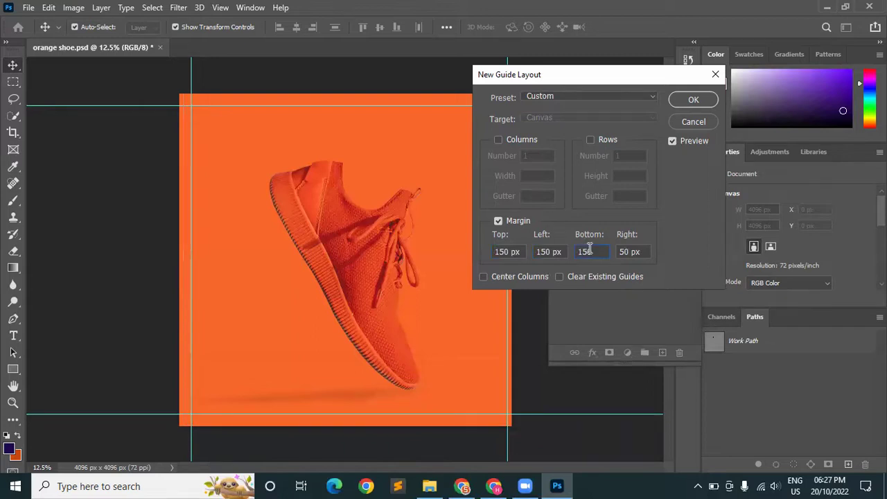
pyautogui.press('Tab')
pyautogui.write('14')
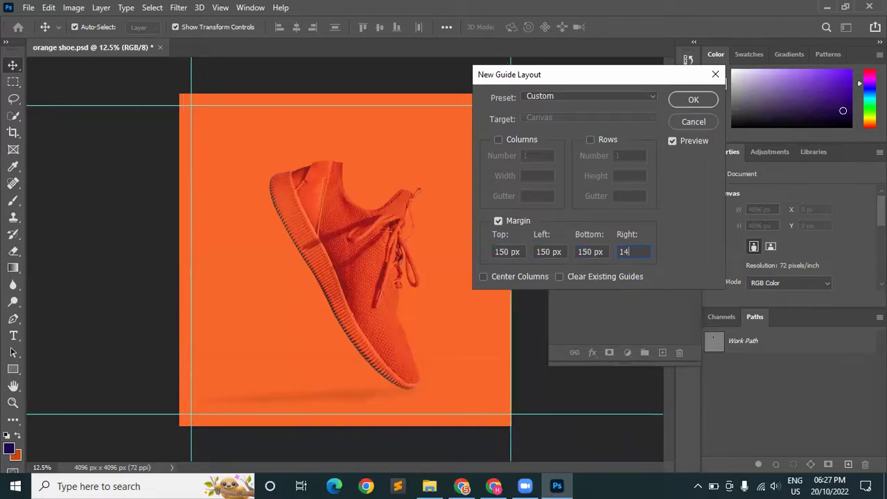
pyautogui.press('BackSpace')
pyautogui.write('50')
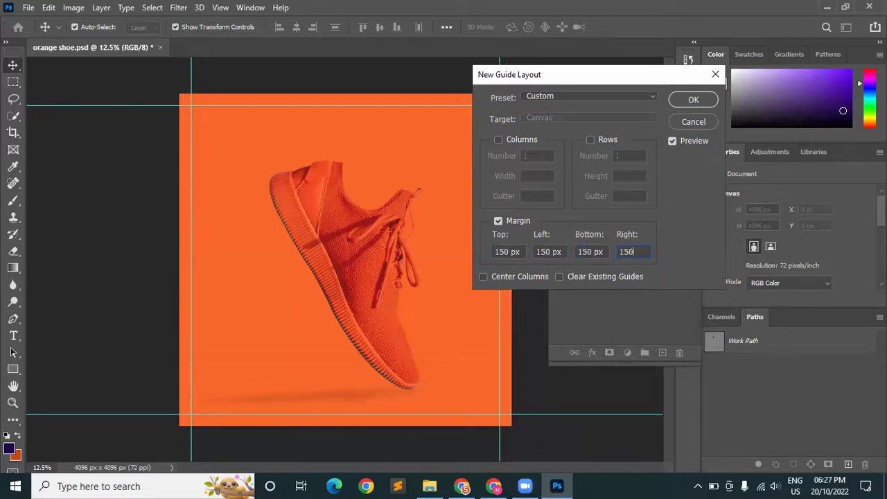
pyautogui.click(552, 251)
pyautogui.click(693, 99)
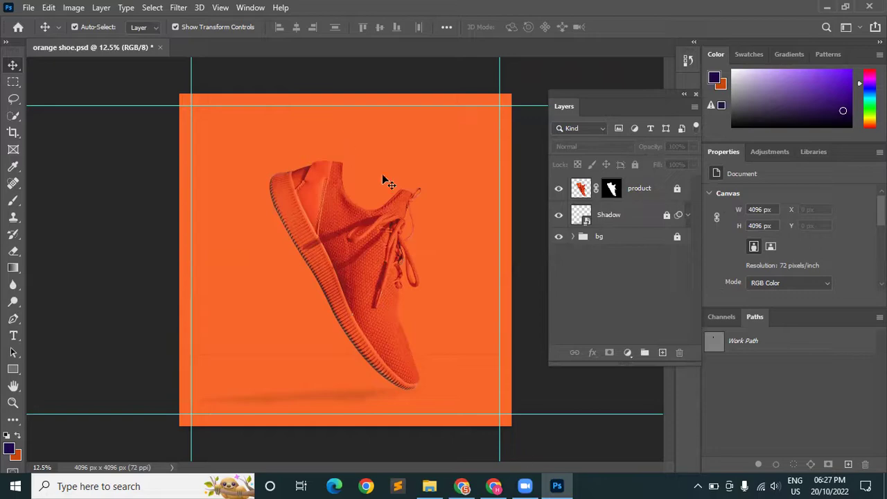
pyautogui.click(493, 486)
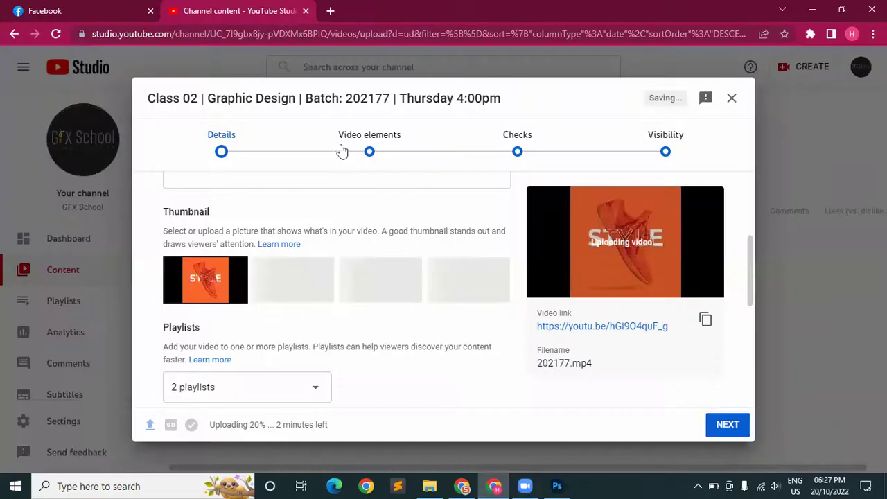
# Search Google Images for 'nike png' in a new Chrome tab.
pyautogui.click(330, 11)
pyautogui.write('lo')
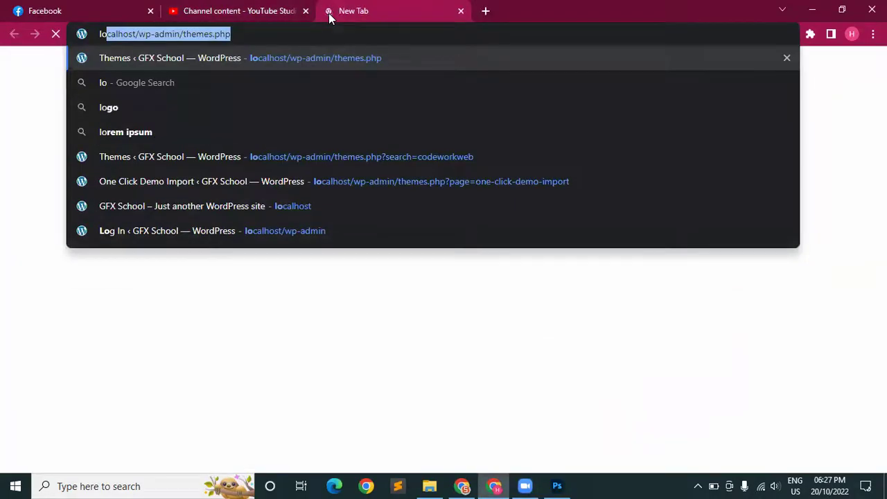
pyautogui.write('go pn')
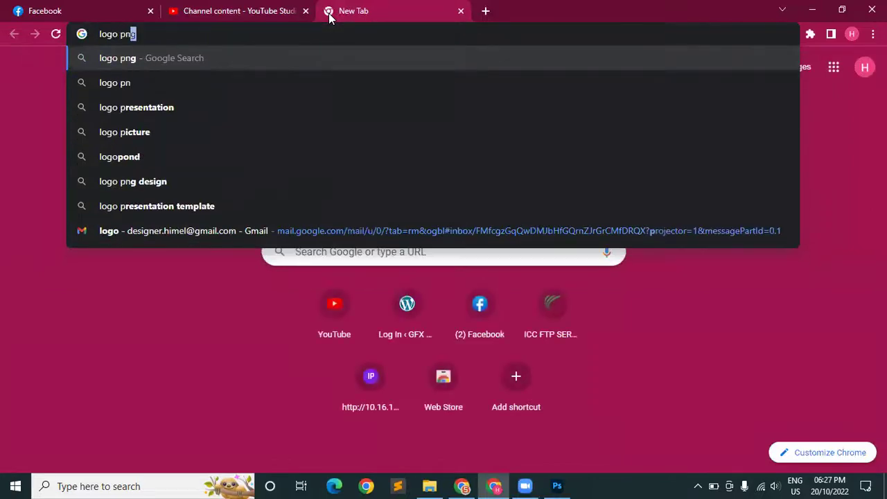
pyautogui.write('f')
pyautogui.press('BackSpace')
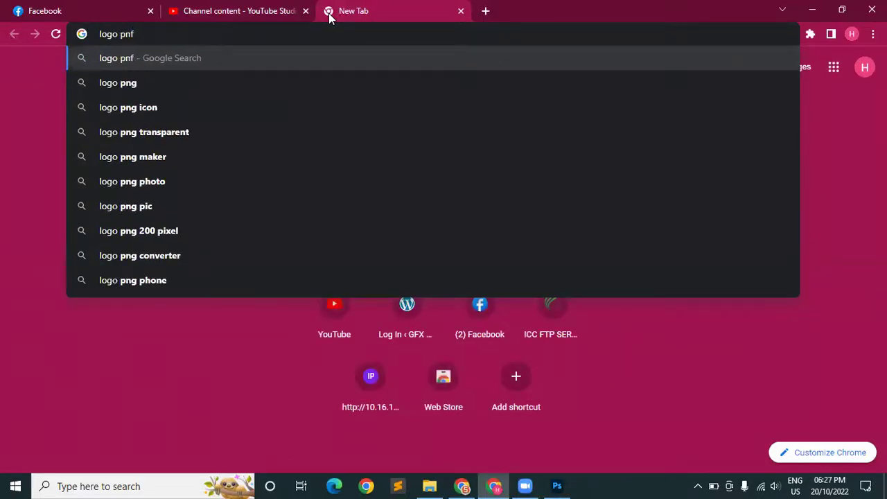
pyautogui.write('g')
pyautogui.press('Return')
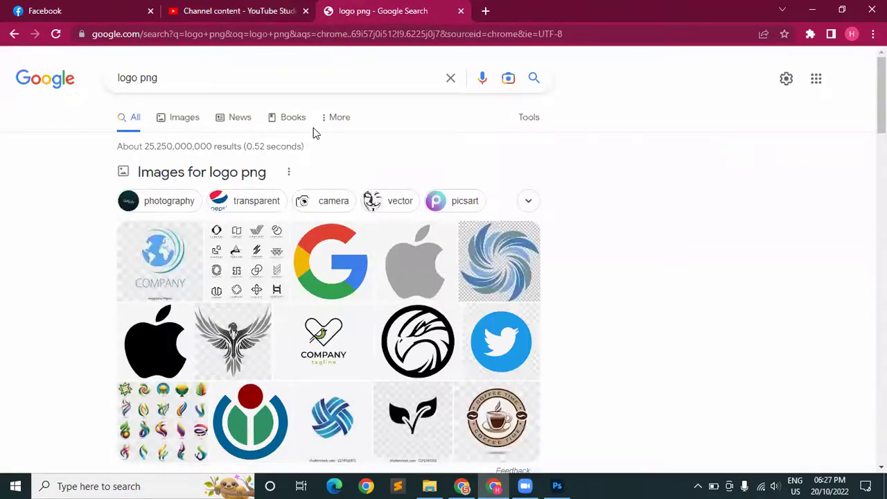
pyautogui.click(184, 122)
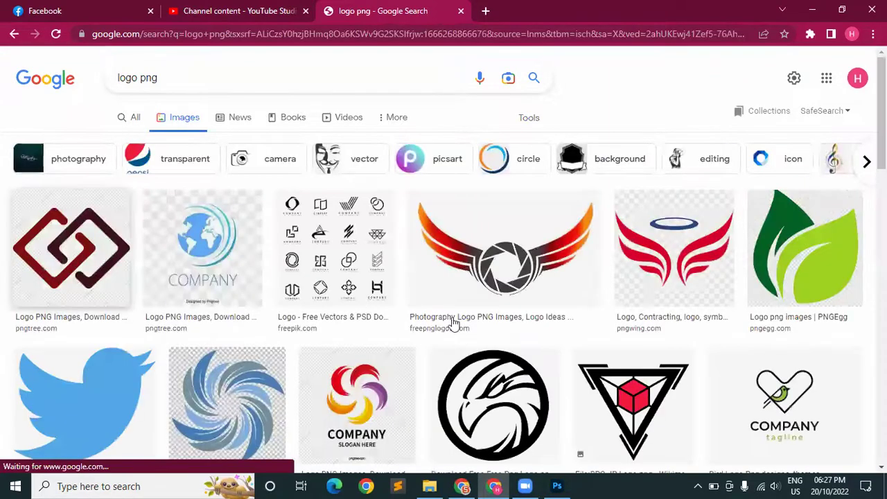
pyautogui.scroll(-2, 498, 305)
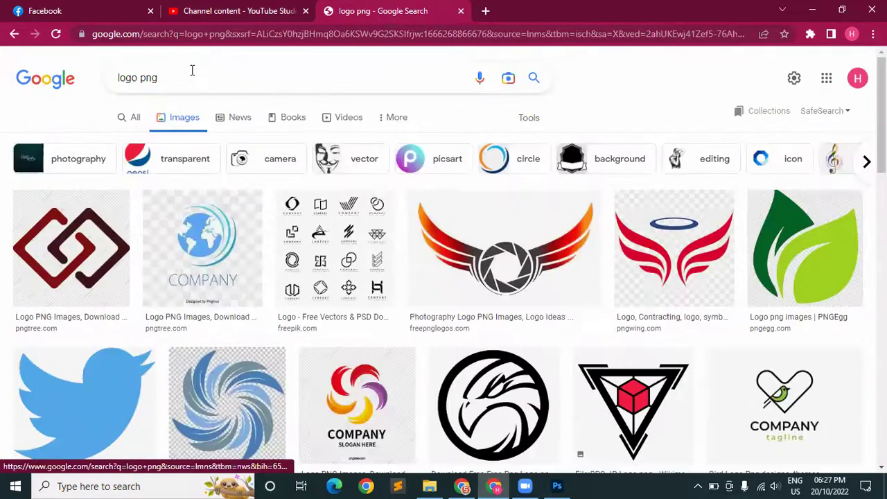
pyautogui.scroll(2, 201, 77)
pyautogui.doubleClick(140, 77)
pyautogui.write('n')
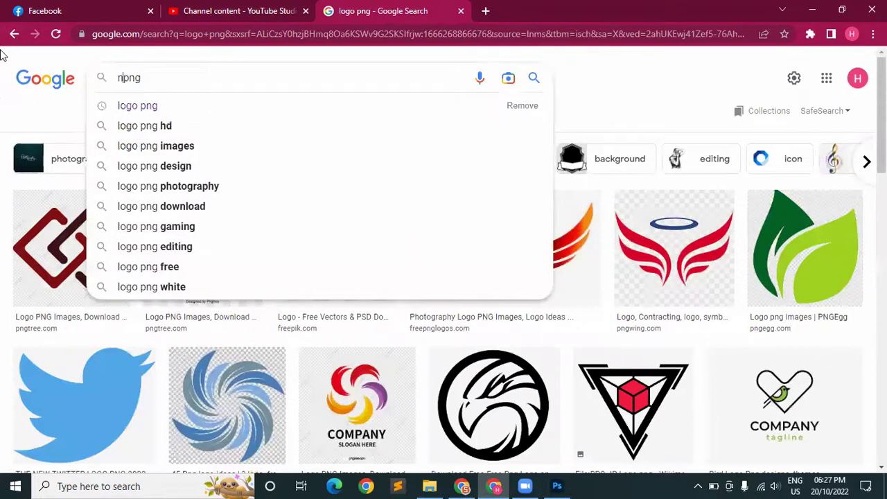
pyautogui.write('ike')
pyautogui.press('Return')
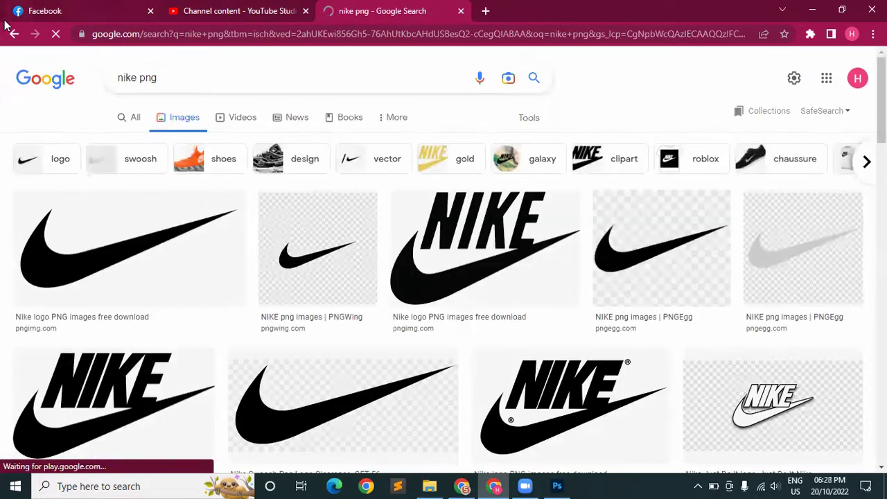
# Save the black NIKE logo preview to Downloads as nike_PNG5.png.
pyautogui.scroll(-2, 412, 340)
pyautogui.scroll(-1, 499, 139)
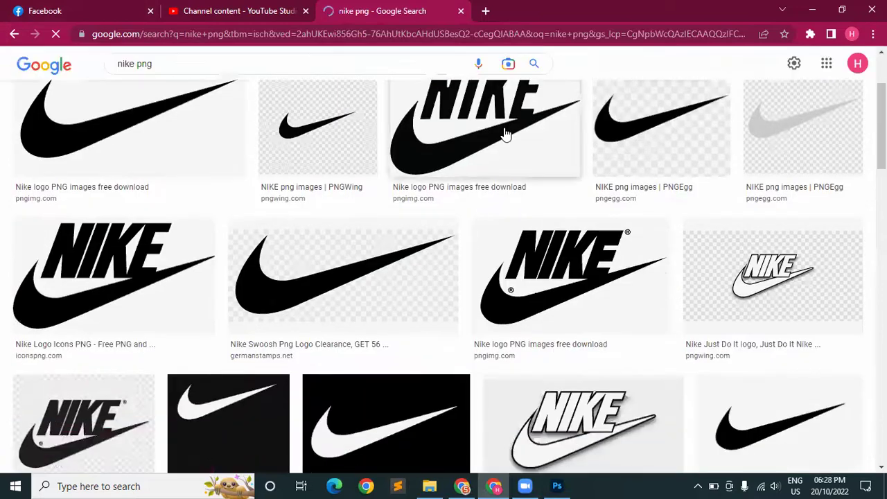
pyautogui.click(504, 126)
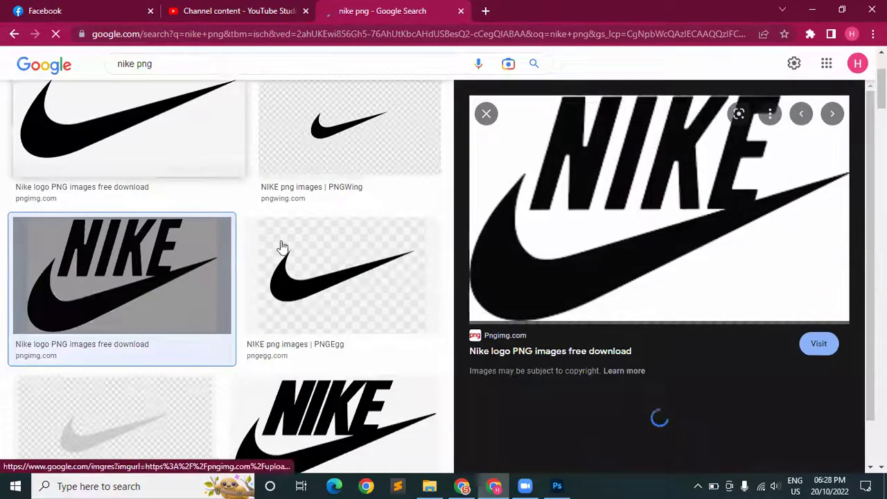
pyautogui.scroll(2, 306, 329)
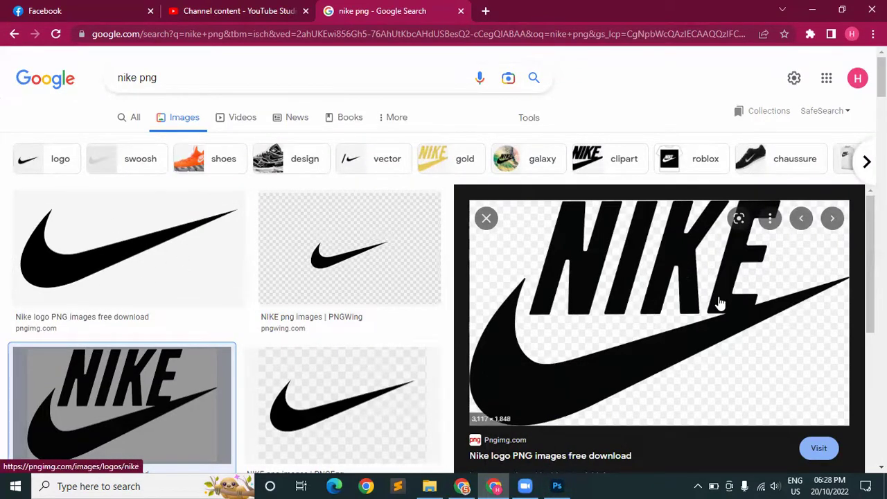
pyautogui.rightClick(672, 298)
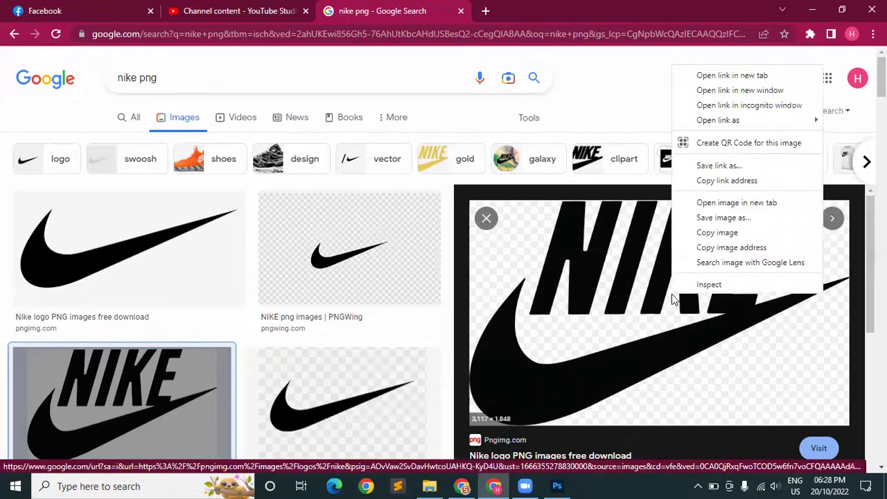
pyautogui.click(737, 219)
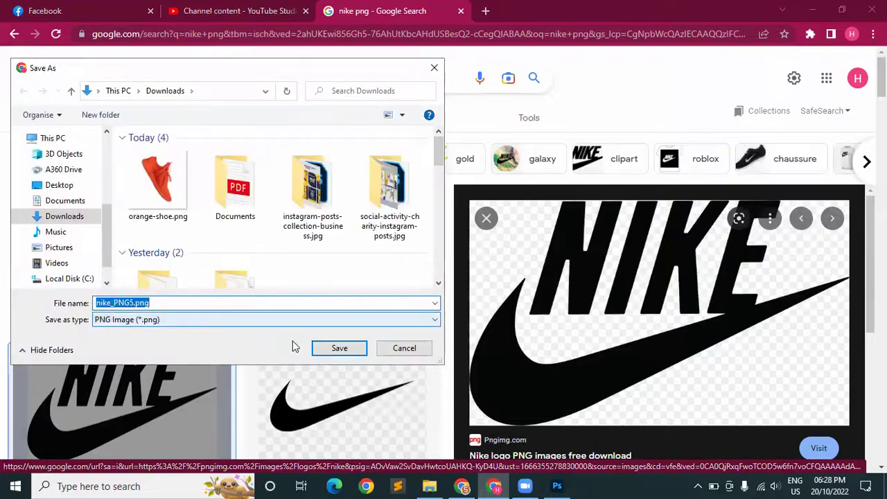
pyautogui.press('Return')
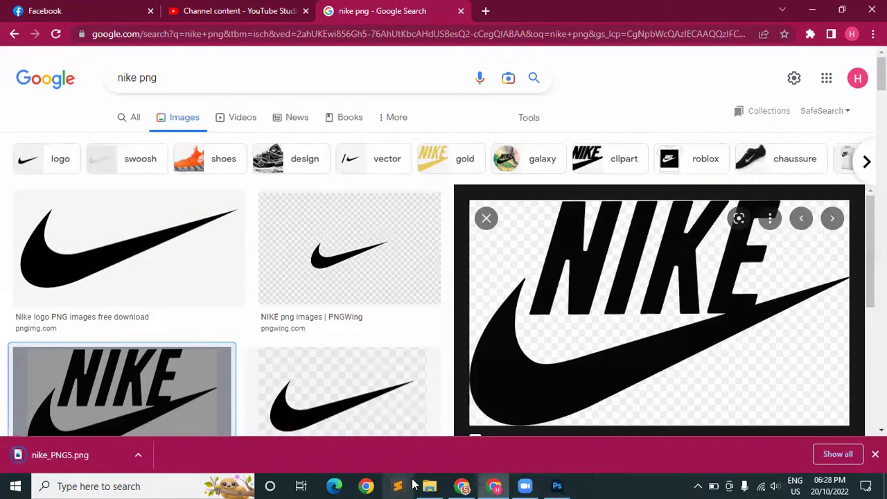
pyautogui.click(430, 486)
# Place the Nike logo, scaled to about 544 × 322 px, in the top-left corner.
pyautogui.moveTo(763, 202); pyautogui.dragTo(470, 331)
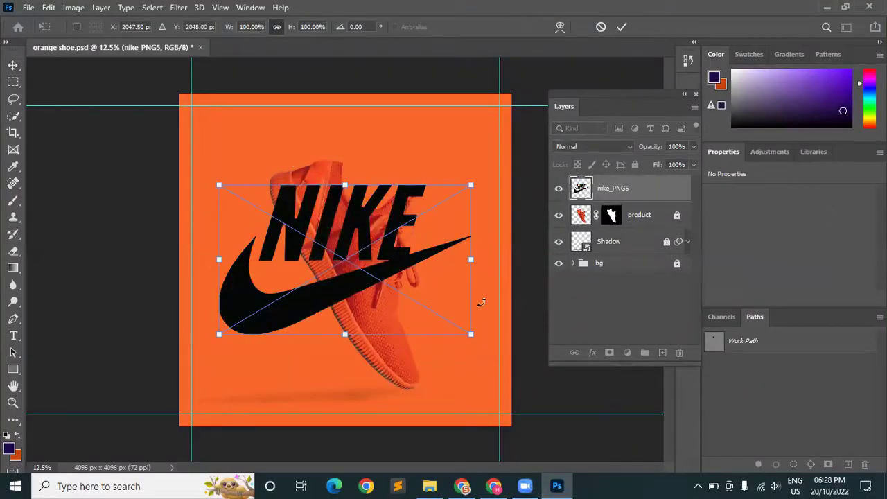
pyautogui.moveTo(471, 334); pyautogui.dragTo(338, 270)
pyautogui.moveTo(279, 232); pyautogui.dragTo(267, 221)
pyautogui.moveTo(249, 182)
pyautogui.mouseDown()
pyautogui.moveTo(239, 115)
pyautogui.moveTo(227, 118)
pyautogui.mouseUp()
pyautogui.moveTo(249, 146); pyautogui.dragTo(235, 134)
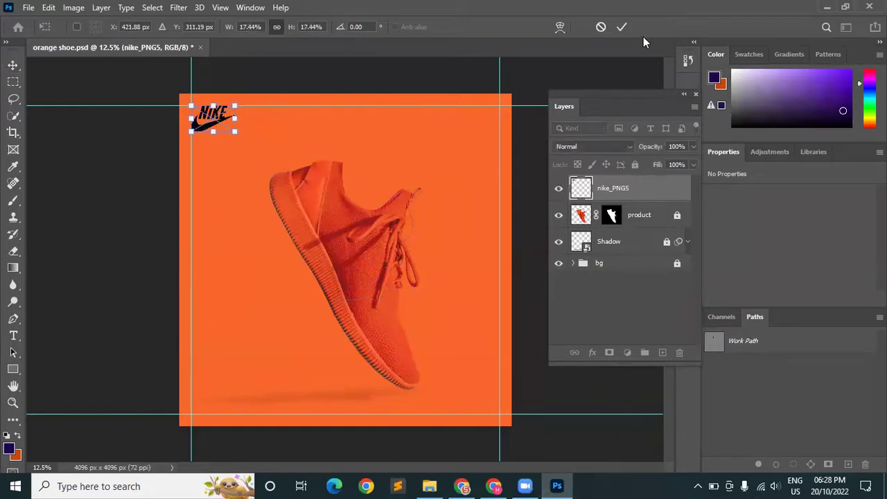
pyautogui.click(622, 28)
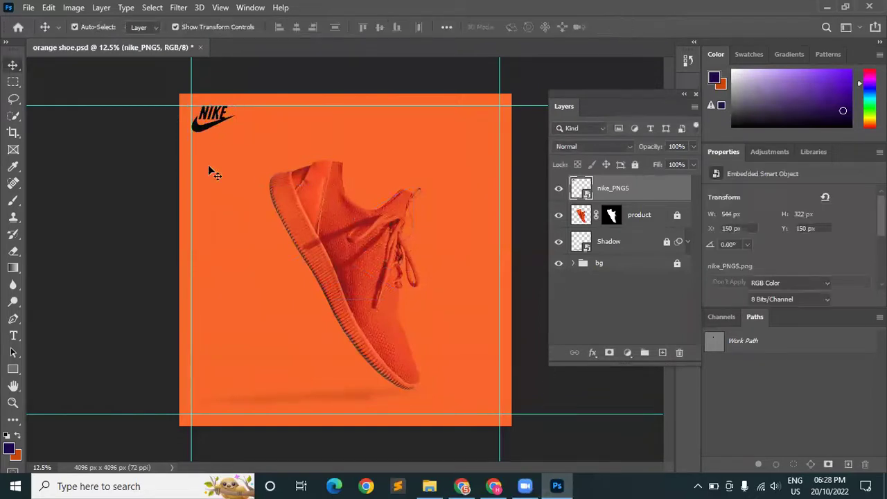
pyautogui.click(208, 127)
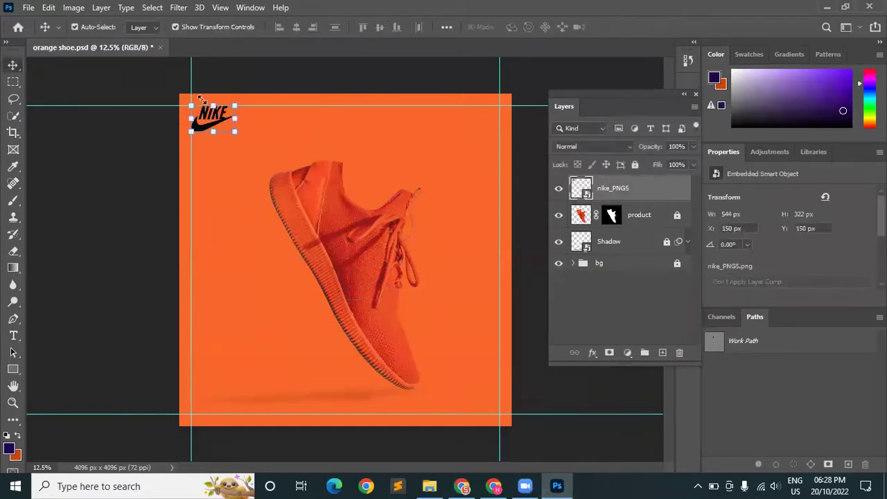
# Give the nike_PNG5 layer a white (ffffff) Color Overlay at 100% opacity.
pyautogui.click(592, 355)
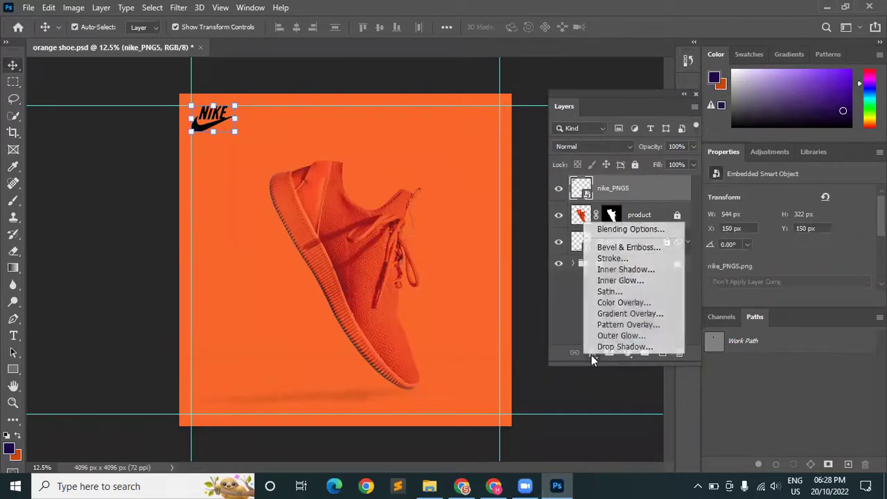
pyautogui.click(603, 305)
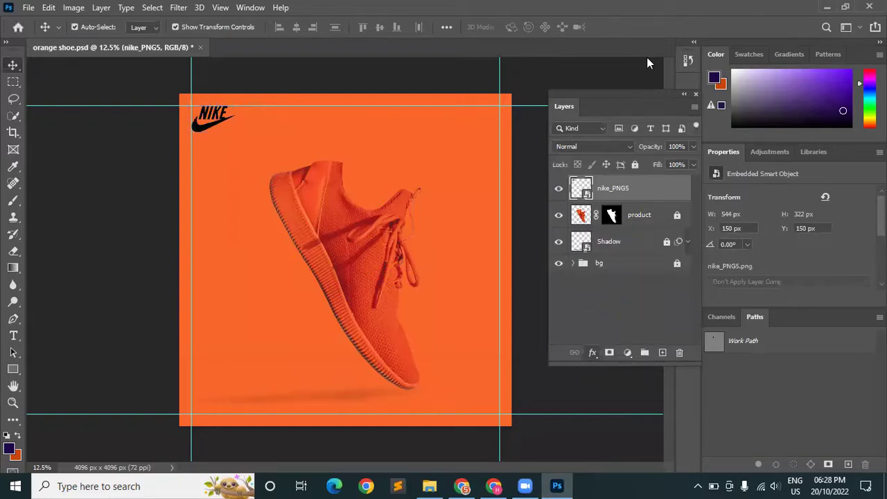
pyautogui.click(692, 176)
pyautogui.write('ffffff')
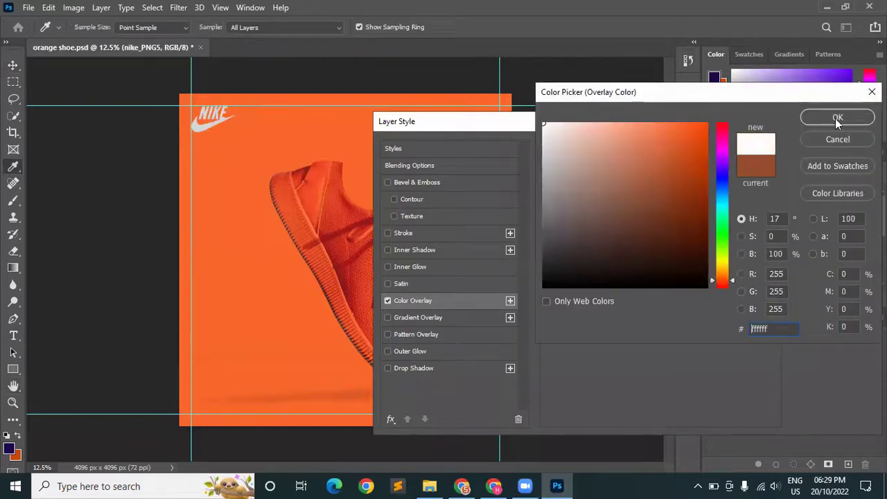
pyautogui.click(836, 119)
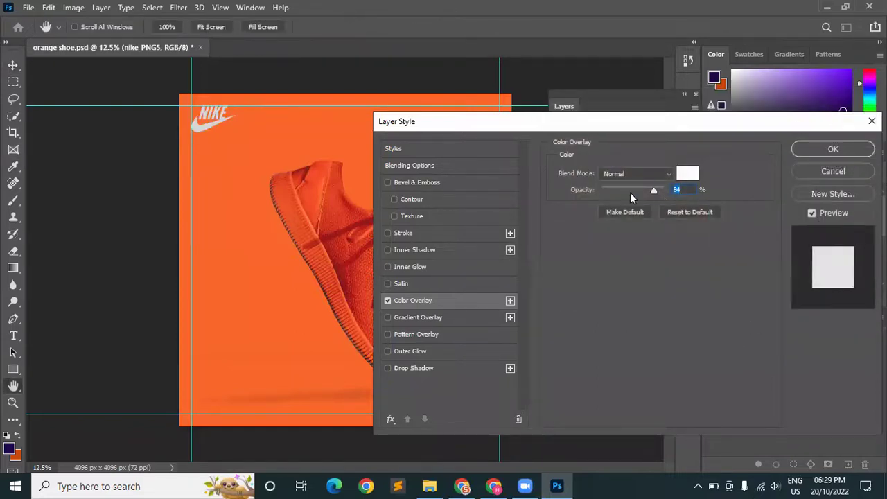
pyautogui.moveTo(661, 189); pyautogui.dragTo(755, 186)
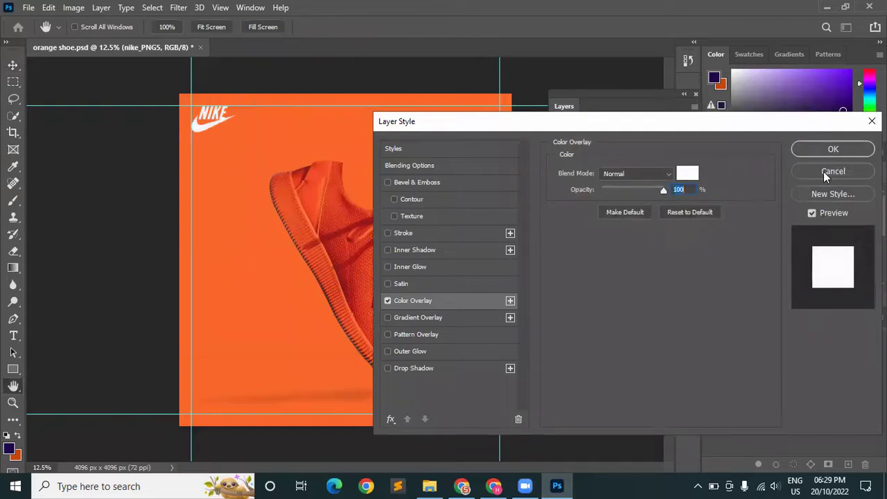
pyautogui.press('v')
pyautogui.press('Return')
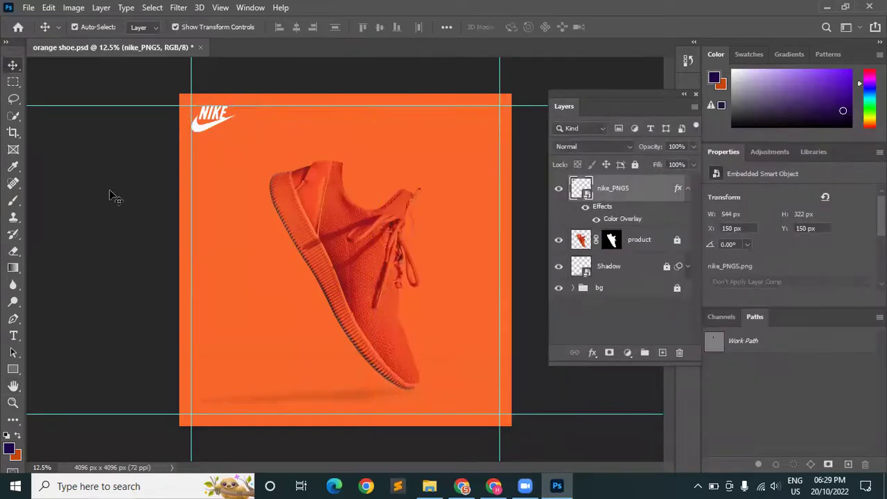
pyautogui.click(110, 194)
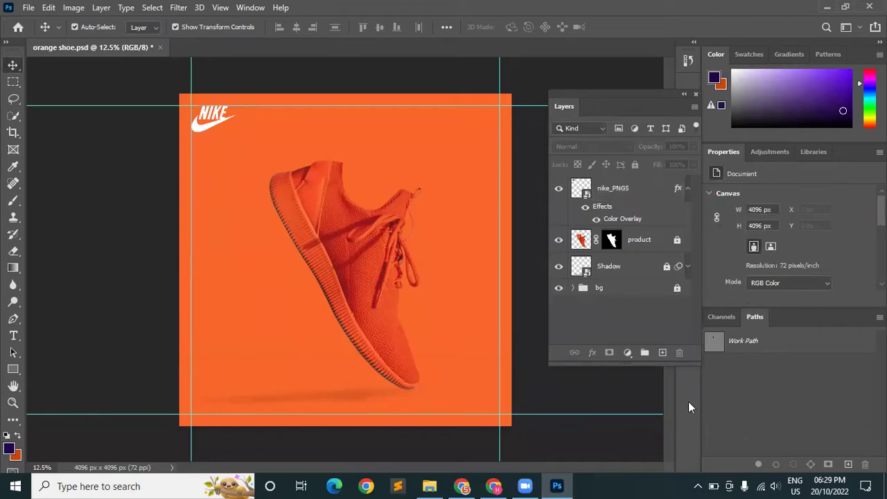
pyautogui.click(628, 220)
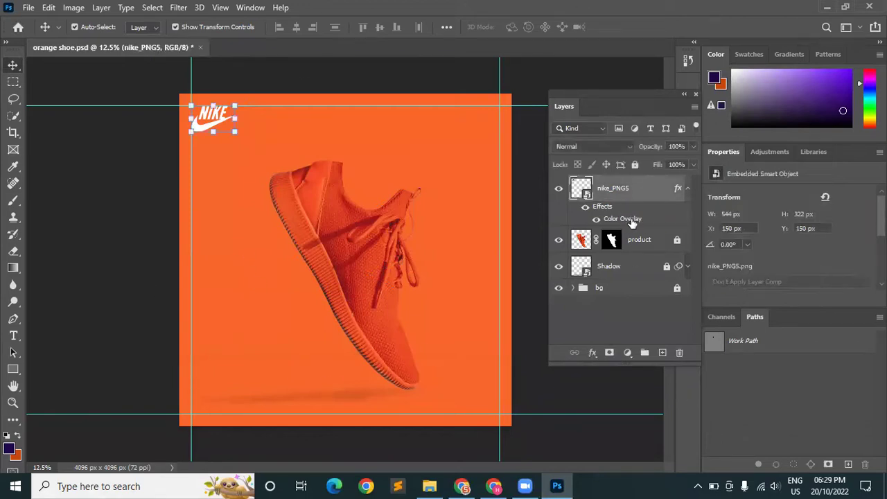
pyautogui.doubleClick(568, 267)
pyautogui.click(825, 151)
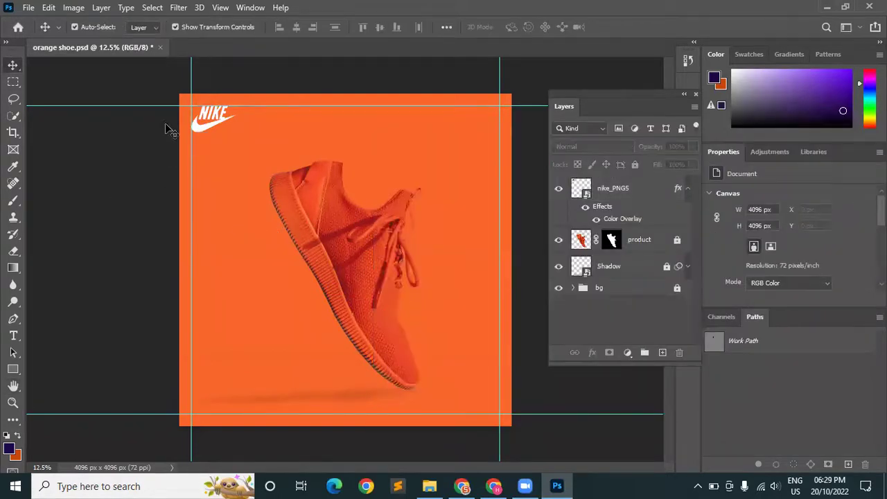
pyautogui.scroll(1, 266, 99)
pyautogui.scroll(2, 265, 99)
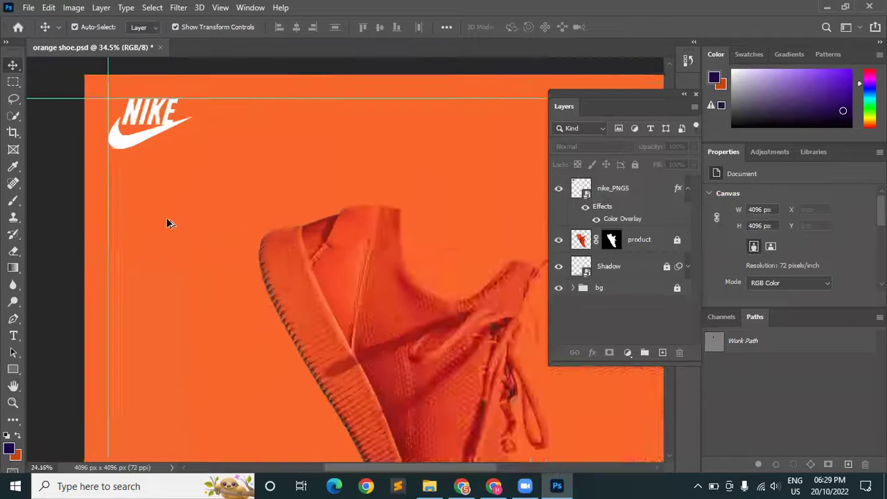
pyautogui.scroll(-3, 197, 355)
pyautogui.scroll(-1, 317, 284)
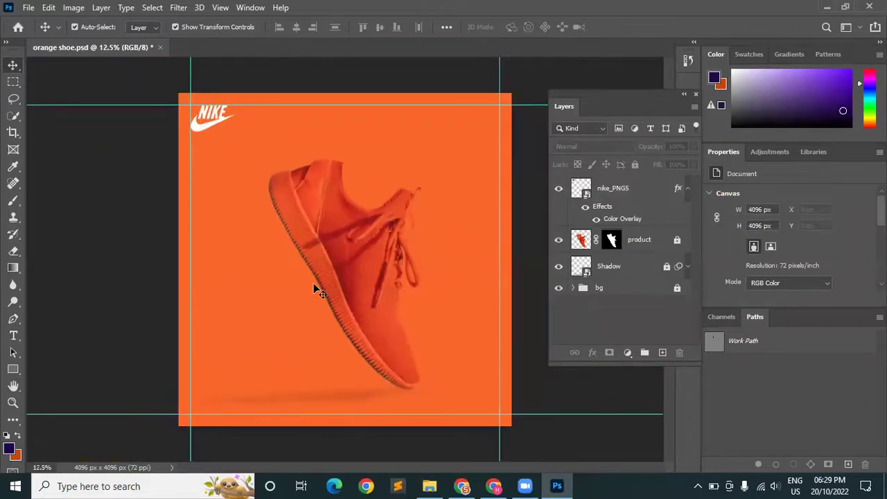
pyautogui.press('ctrl')
pyautogui.keyDown('ctrl'); pyautogui.click(582, 190); pyautogui.keyUp('ctrl')
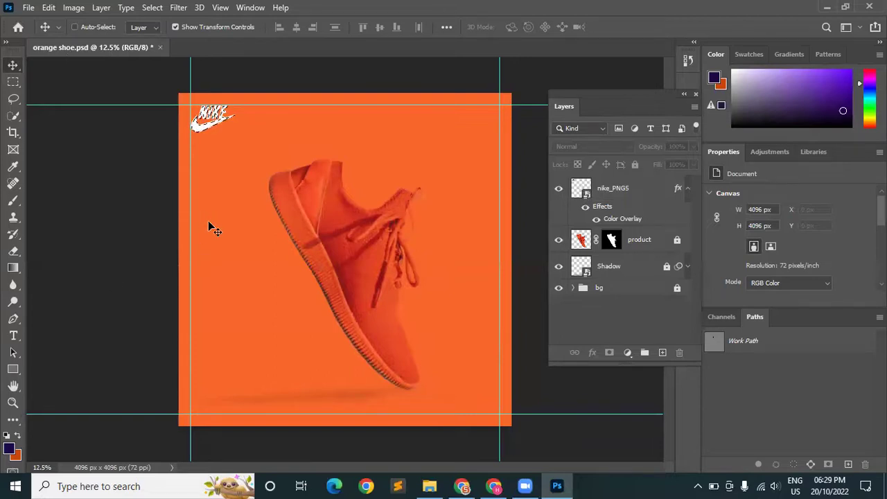
pyautogui.hotkey('ctrl', 'd')
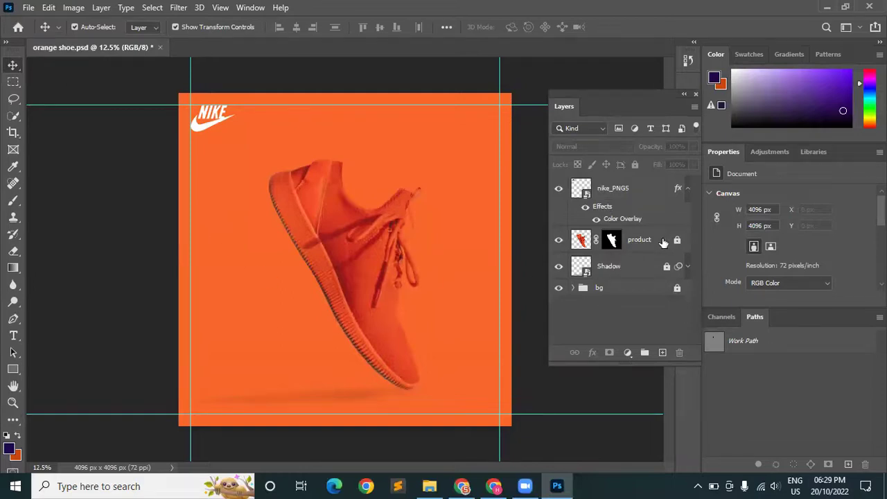
pyautogui.click(652, 246)
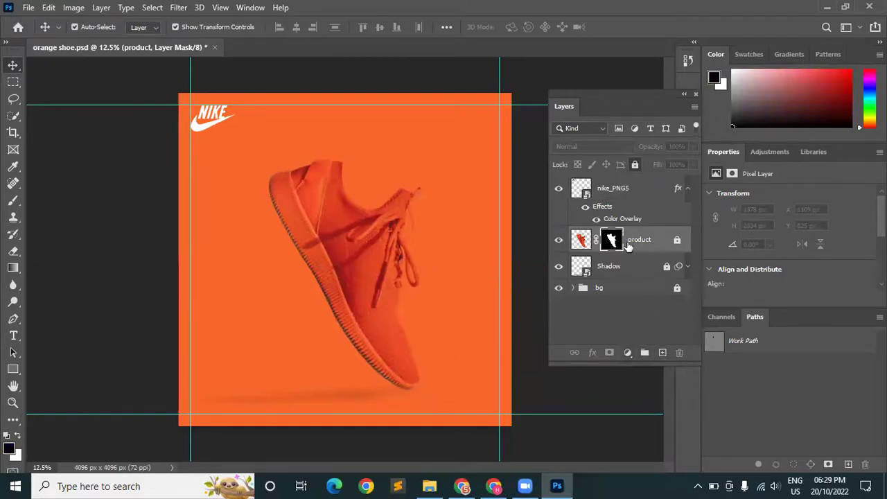
# Add an empty Layer 1 above the product layer and launch the Vanishing Point filter.
pyautogui.click(663, 353)
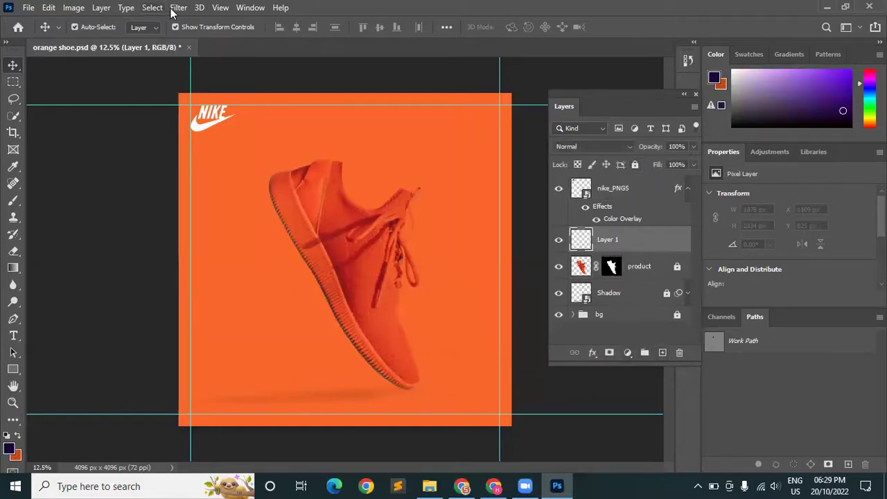
pyautogui.click(178, 8)
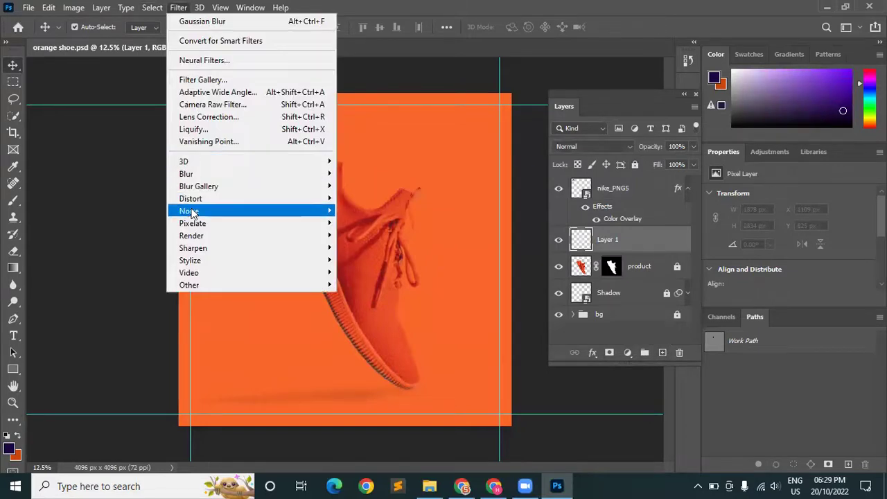
pyautogui.click(206, 142)
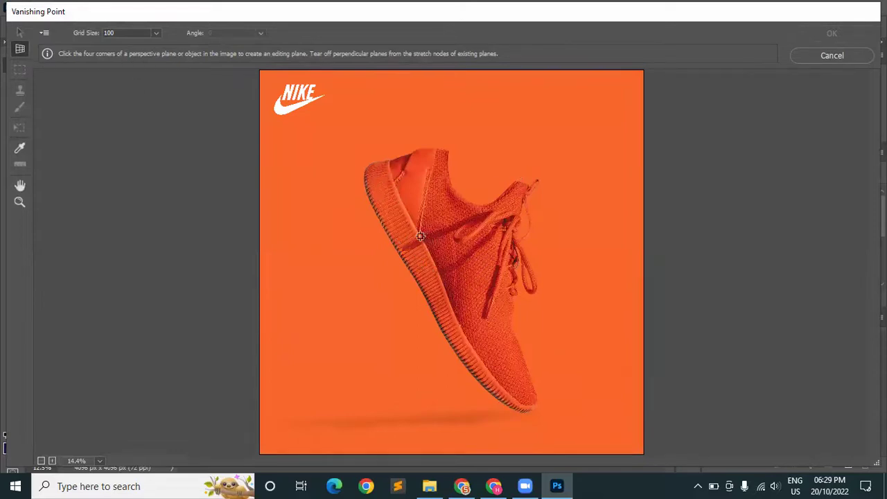
# Draw a four-corner perspective plane around the shoe's side, redoing the misplaced heel corner.
pyautogui.click(394, 182)
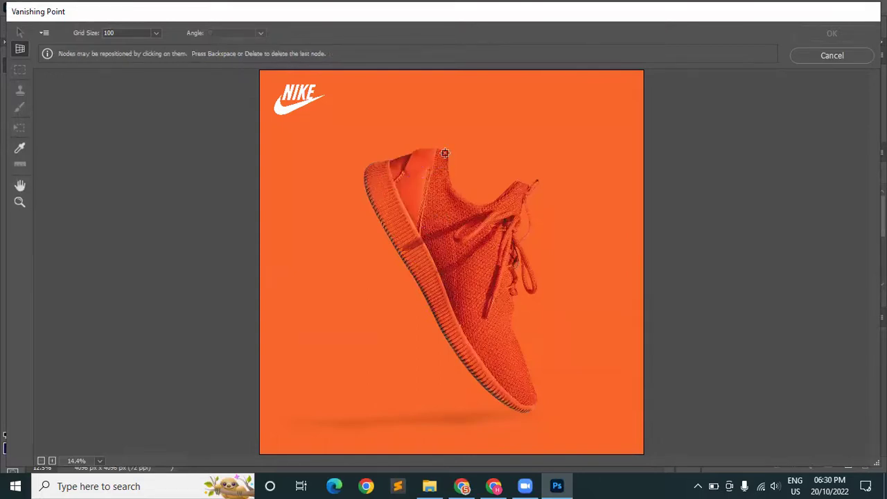
pyautogui.click(358, 165)
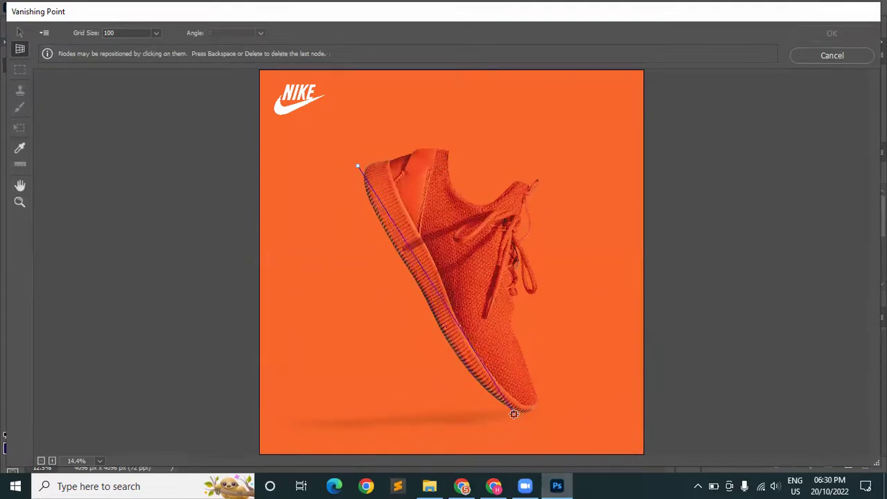
pyautogui.press('BackSpace')
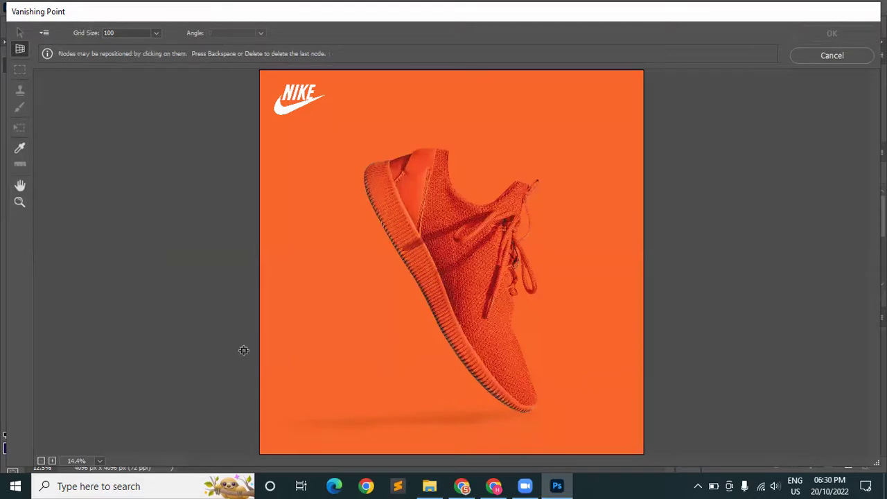
pyautogui.click(344, 159)
pyautogui.click(499, 428)
pyautogui.click(578, 387)
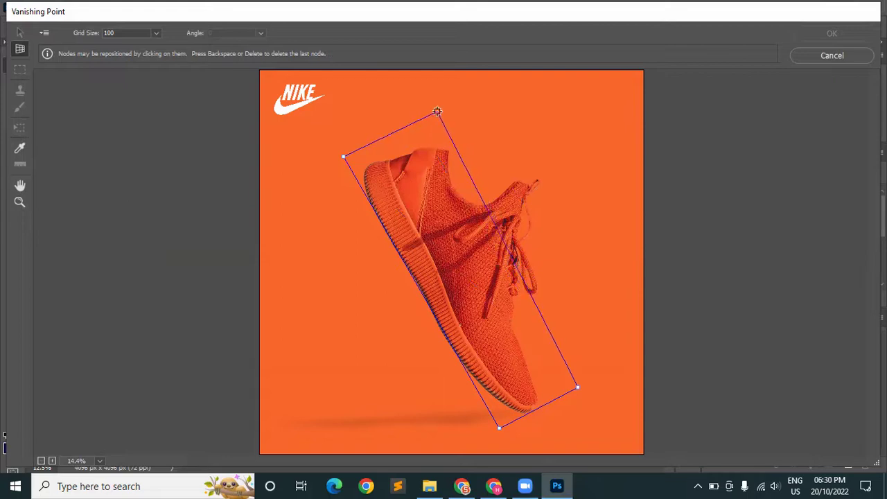
pyautogui.click(437, 110)
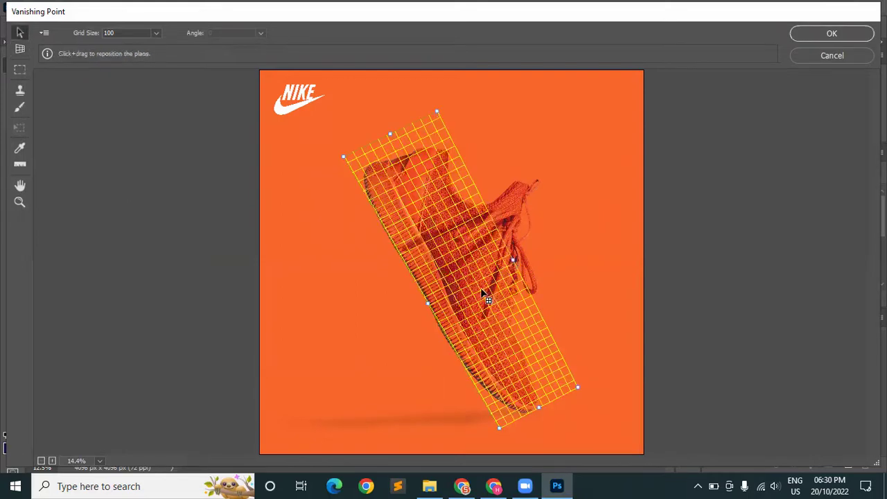
pyautogui.click(302, 96)
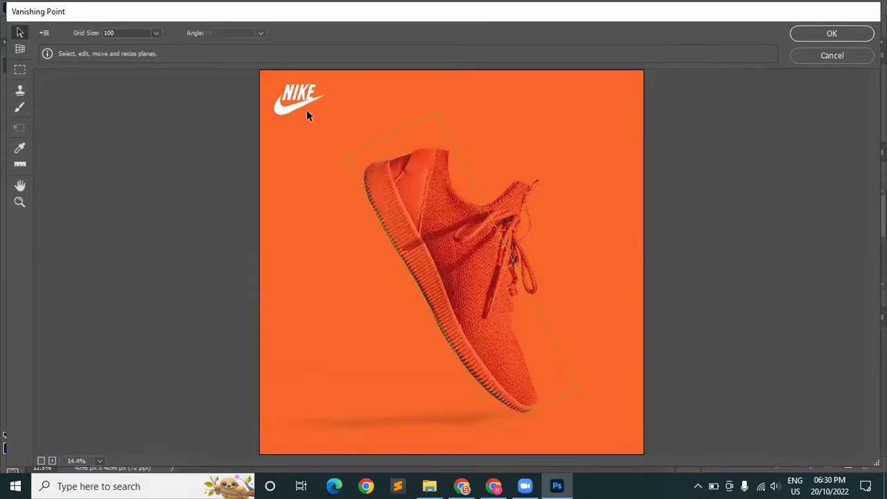
# Cycle through the Create Plane, Marquee and Edit Plane tools, deleting then restoring the plane.
pyautogui.press('alt')
pyautogui.click(22, 53)
pyautogui.click(19, 69)
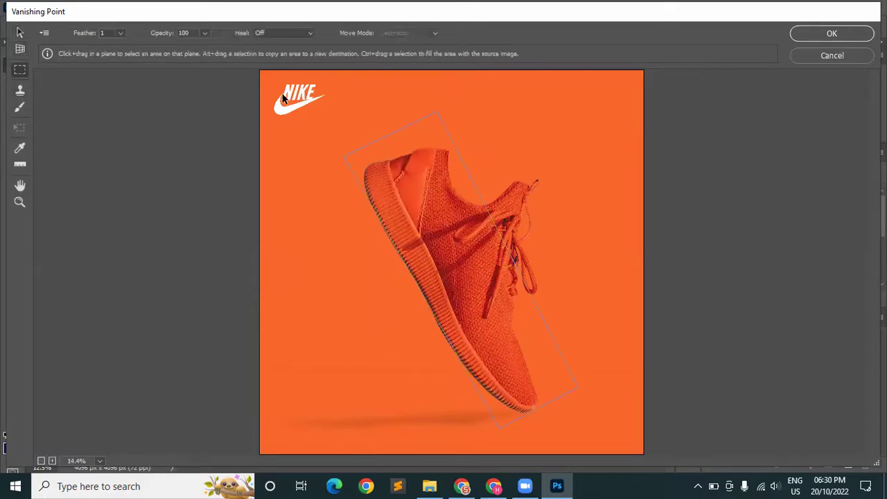
pyautogui.click(19, 34)
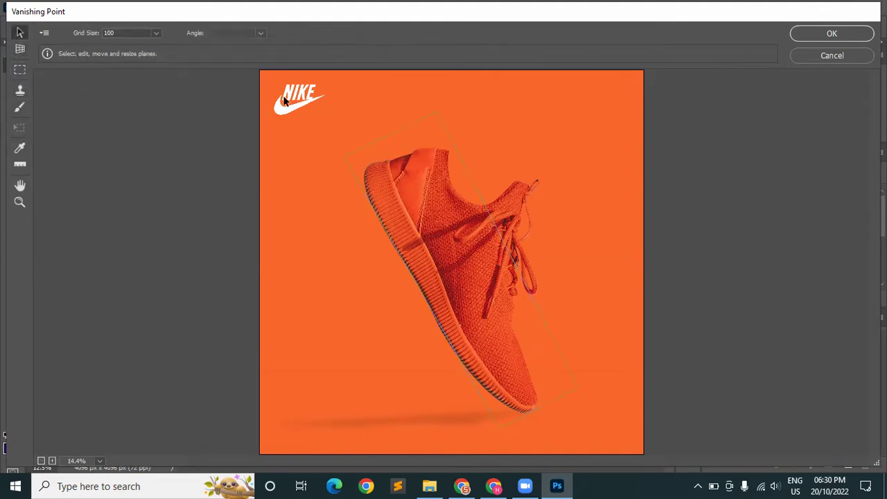
pyautogui.press('Delete')
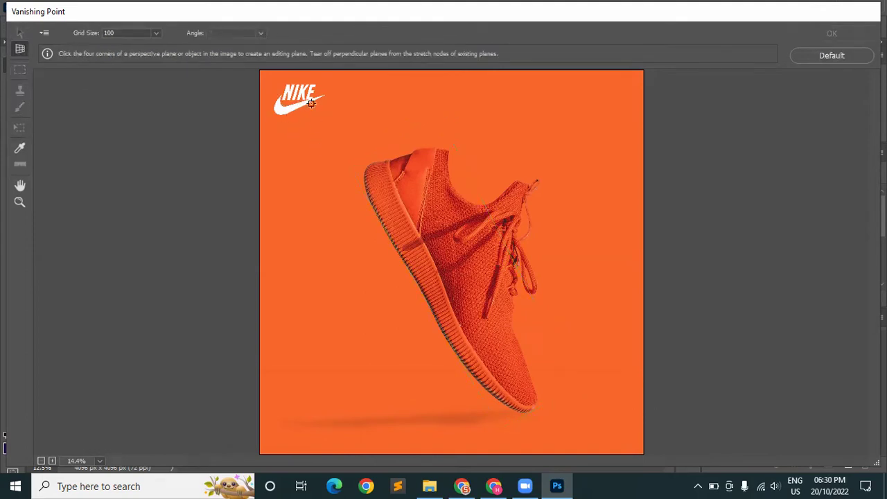
pyautogui.hotkey('ctrl', 'z')
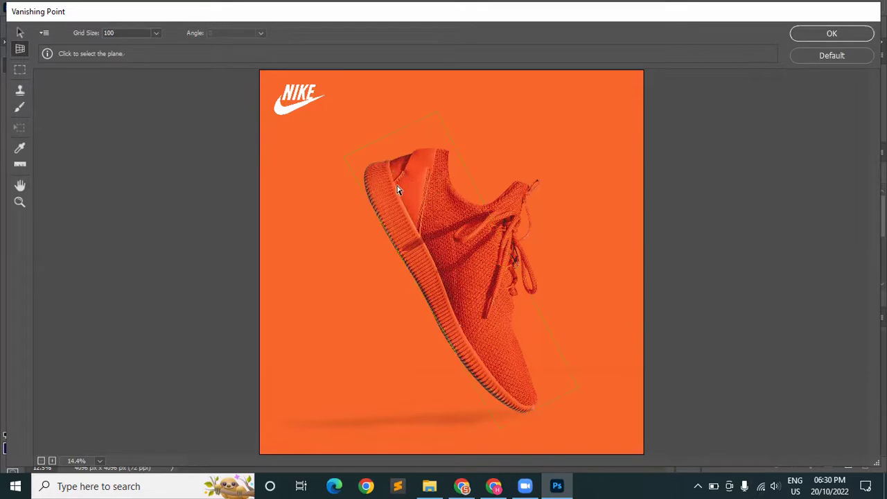
# Adjust the plane's right edge to fit the shoe and confirm the plane with OK.
pyautogui.click(452, 215)
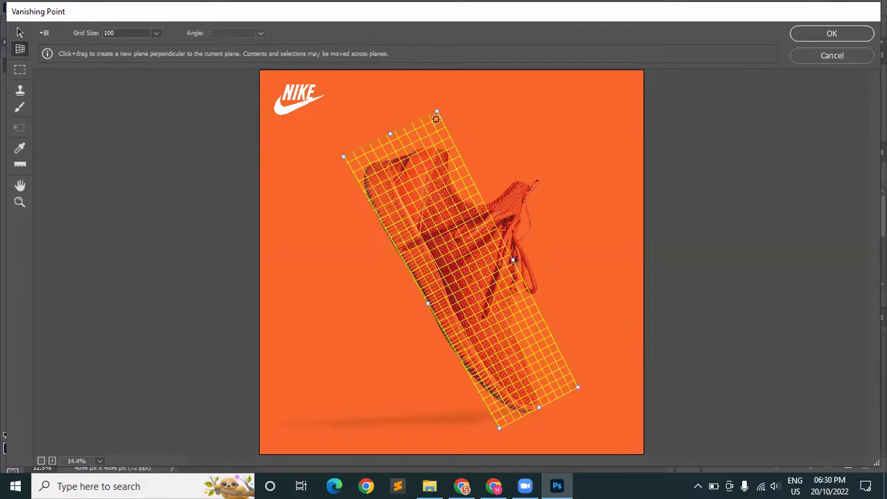
pyautogui.moveTo(512, 263); pyautogui.dragTo(516, 258)
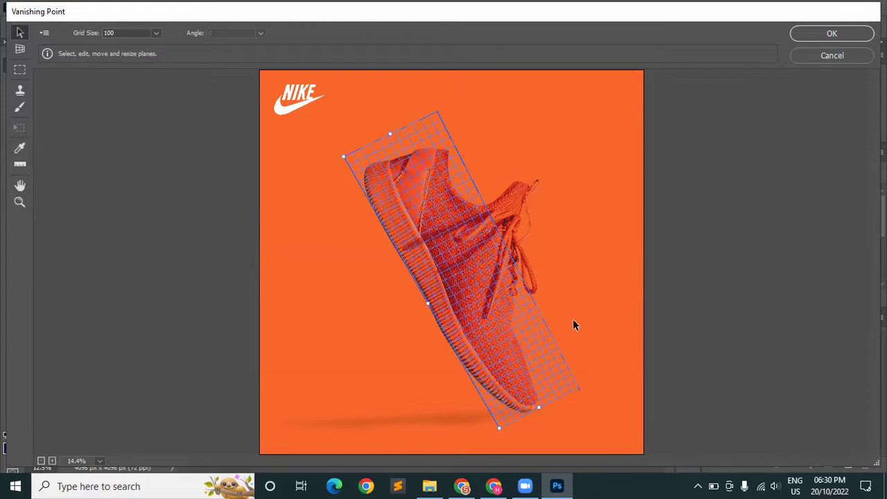
pyautogui.press('m')
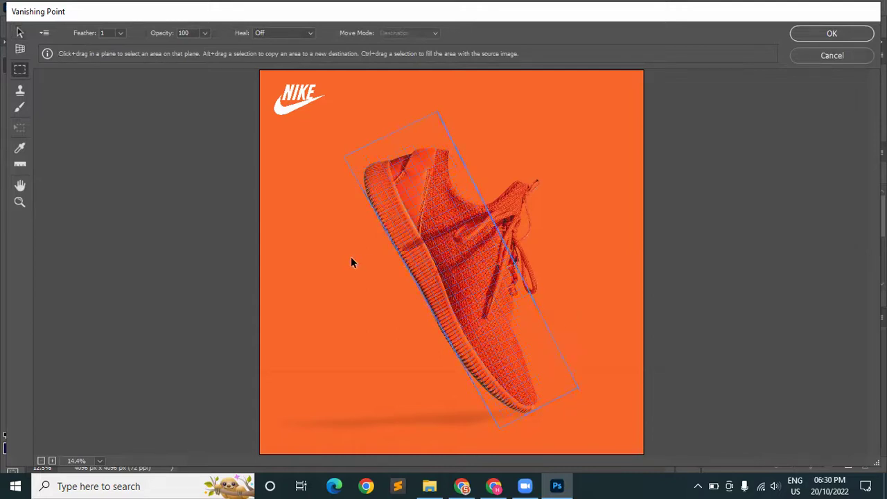
pyautogui.click(19, 32)
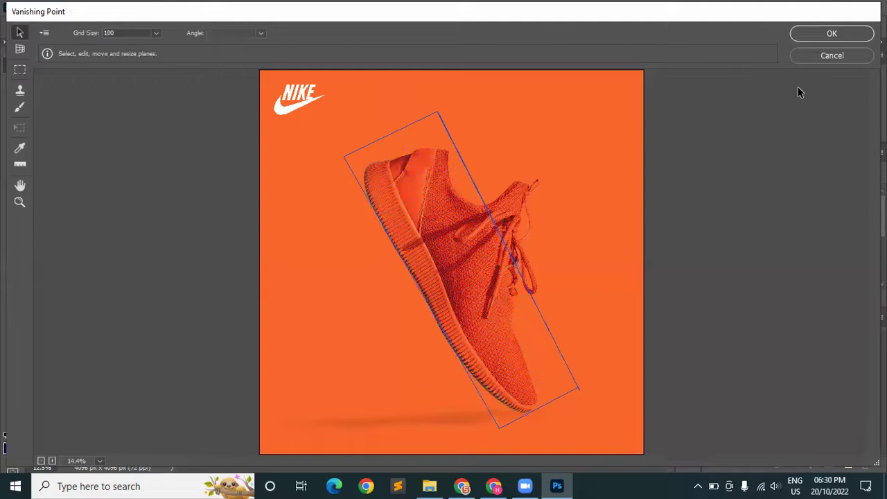
pyautogui.click(827, 35)
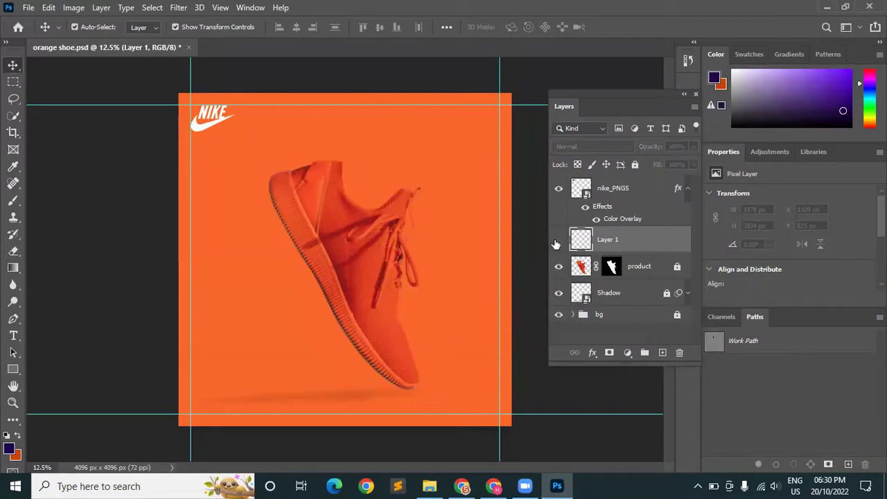
# Check the shoe and NIKE layers' visibility, then load the nike_PNG5 logo as a selection.
pyautogui.press('ctrl')
pyautogui.click(560, 267)
pyautogui.click(559, 267)
pyautogui.click(560, 188)
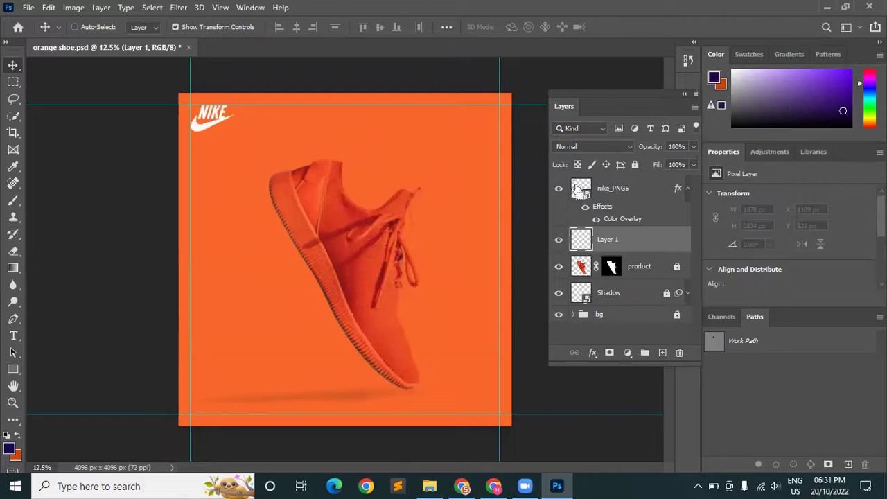
pyautogui.keyDown('ctrl'); pyautogui.click(580, 188); pyautogui.keyUp('ctrl')
pyautogui.click(630, 188)
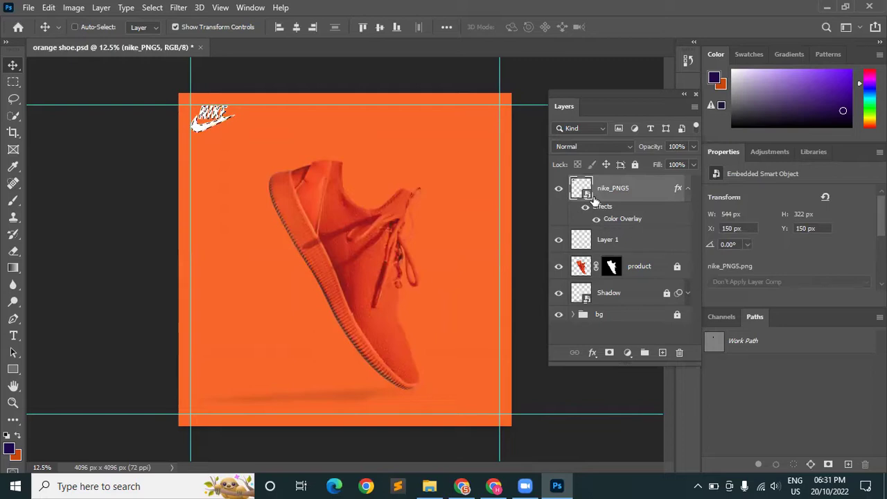
# Reset colours to black and white, copy the NIKE logo and target Layer 1.
pyautogui.press('d')
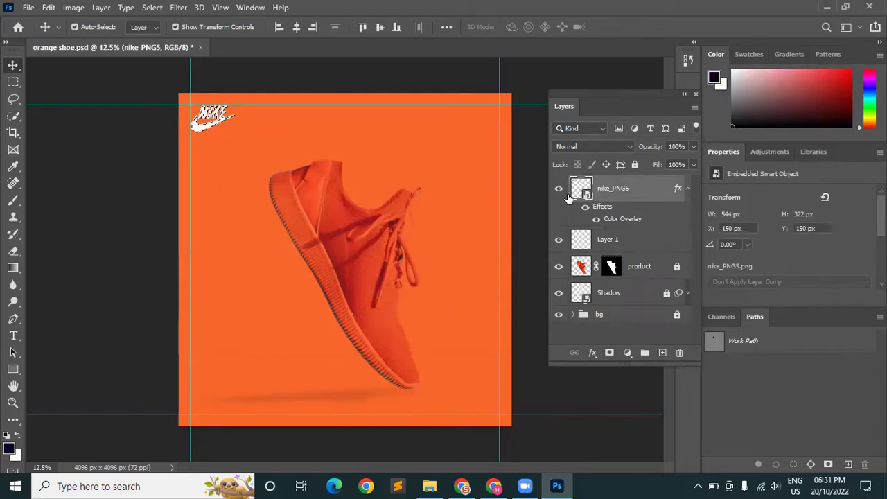
pyautogui.hotkey('ctrl', 'd')
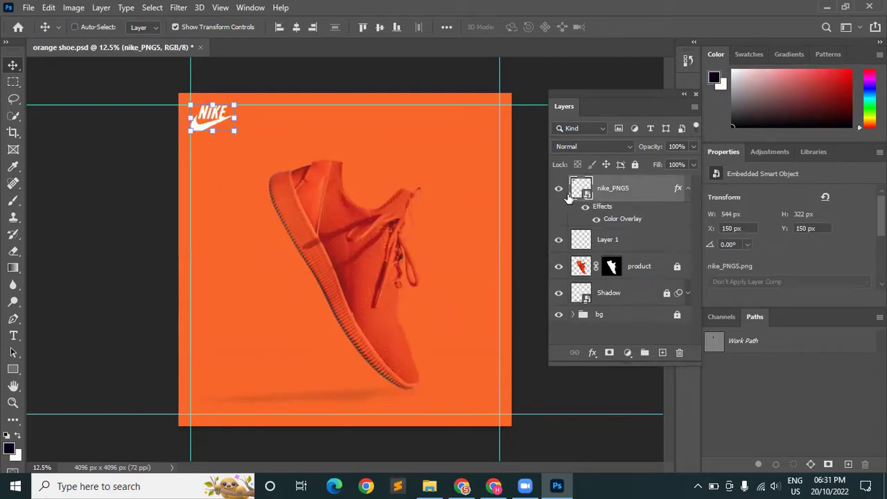
pyautogui.click(672, 243)
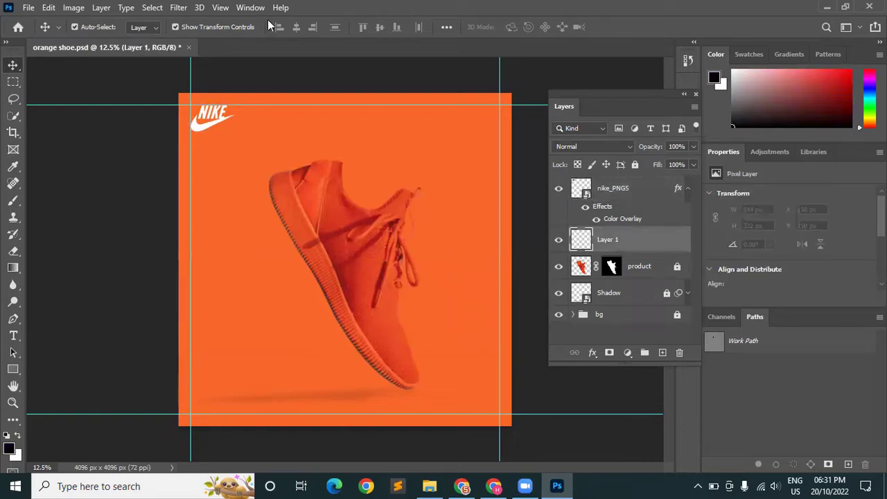
pyautogui.click(199, 8)
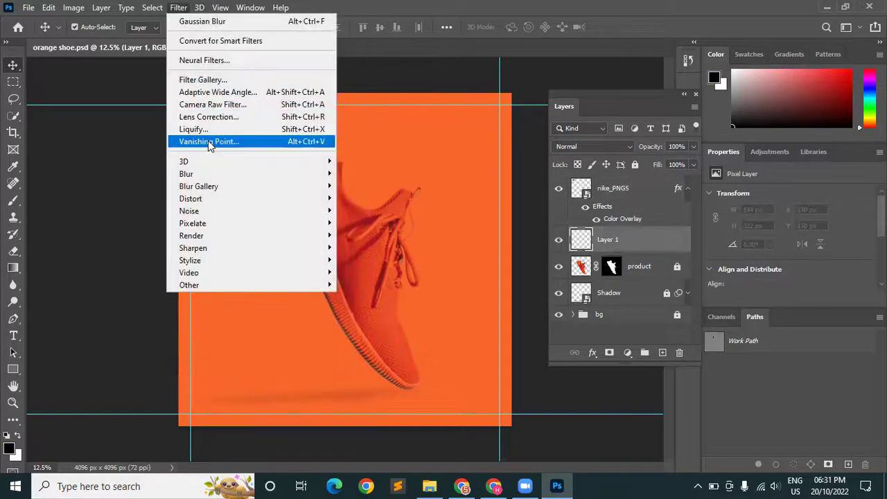
# Paste the NIKE logo into Vanishing Point and drag it onto the perspective plane.
pyautogui.click(210, 142)
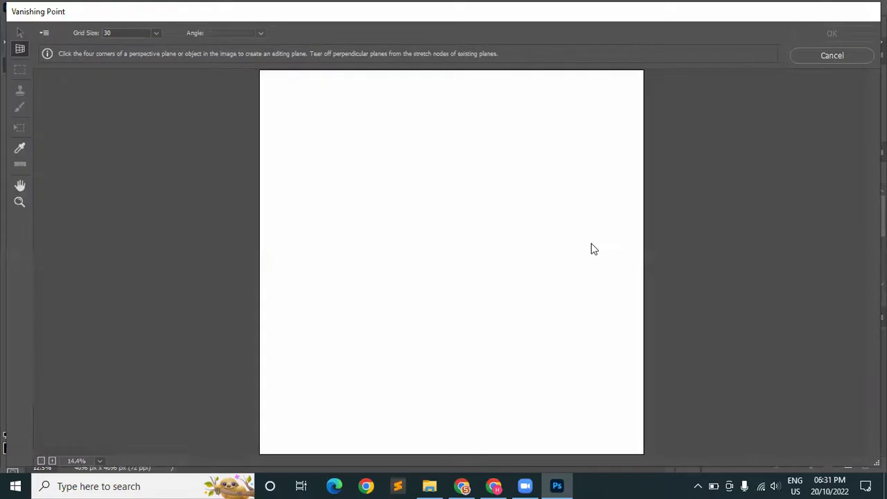
pyautogui.hotkey('ctrl', 'v')
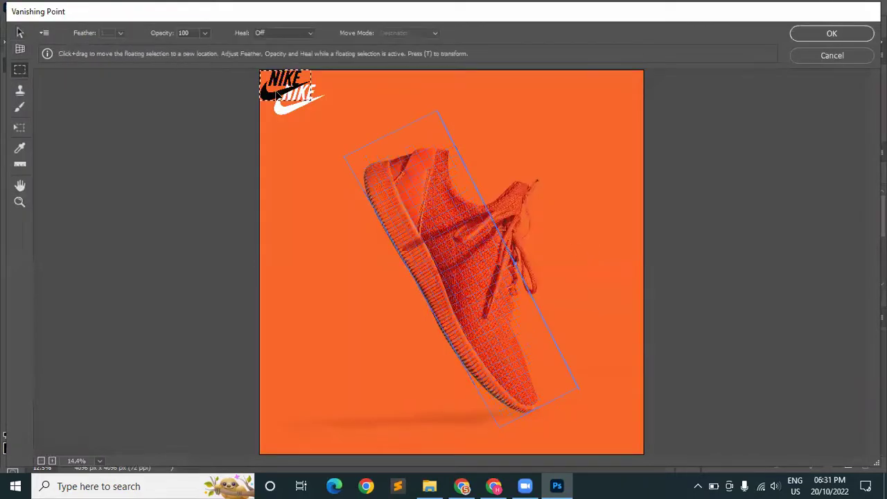
pyautogui.moveTo(287, 90); pyautogui.dragTo(328, 260)
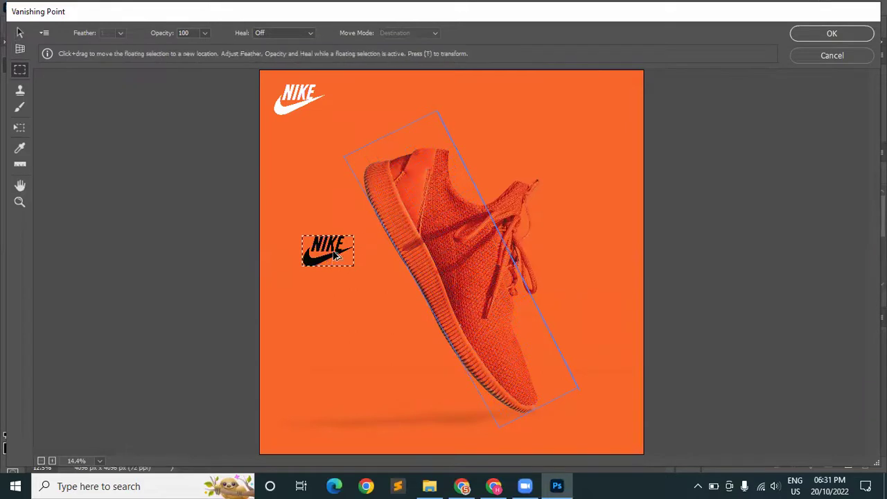
pyautogui.press('alt')
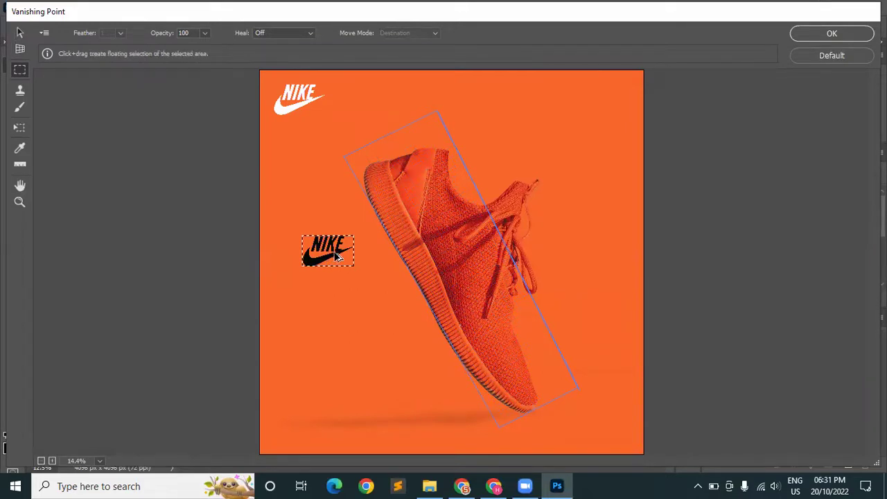
pyautogui.press('alt')
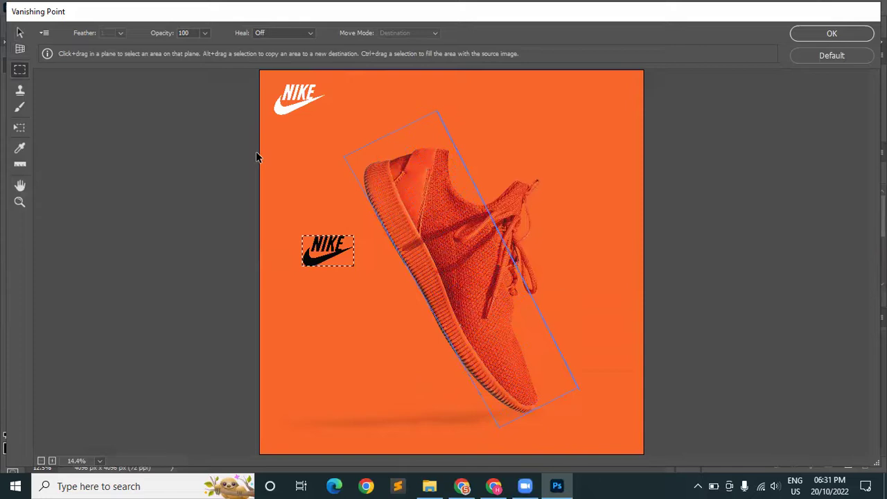
# Rotate the logo about 45° clockwise and scale it onto the shoe's side.
pyautogui.press('t')
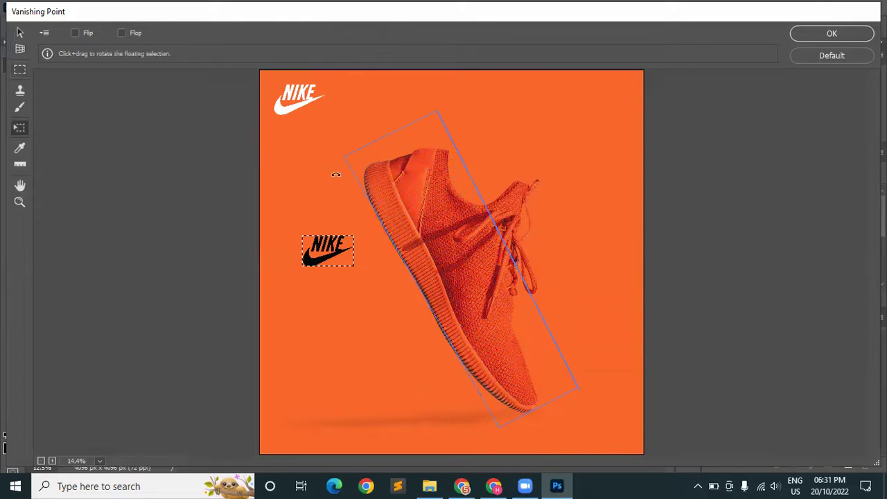
pyautogui.moveTo(357, 234); pyautogui.dragTo(366, 277)
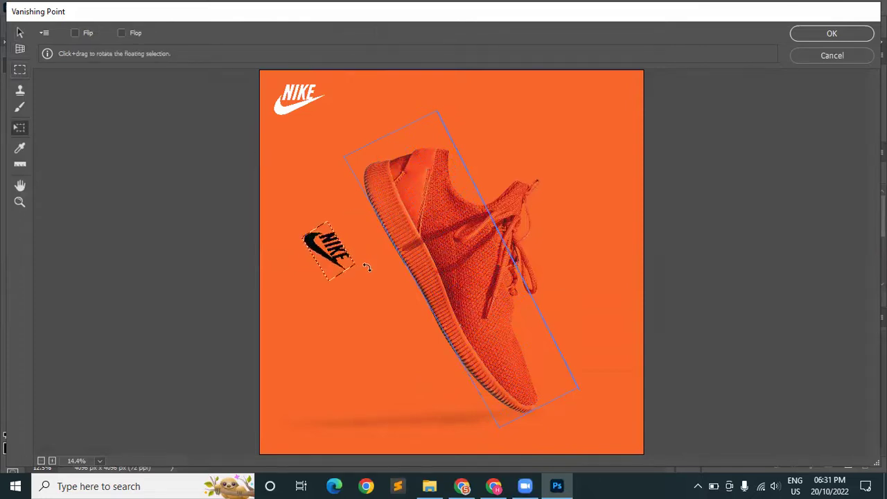
pyautogui.moveTo(331, 249)
pyautogui.mouseDown()
pyautogui.moveTo(431, 243)
pyautogui.moveTo(450, 216)
pyautogui.moveTo(441, 249)
pyautogui.mouseUp()
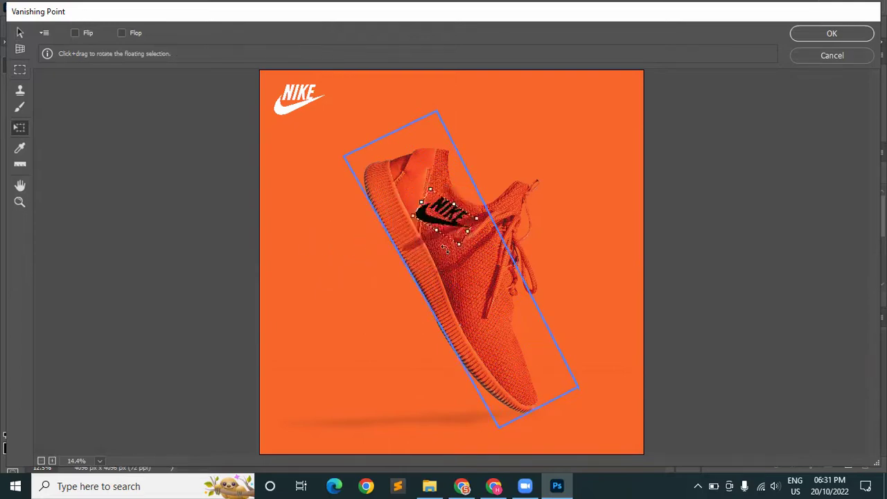
pyautogui.moveTo(442, 250); pyautogui.dragTo(447, 239)
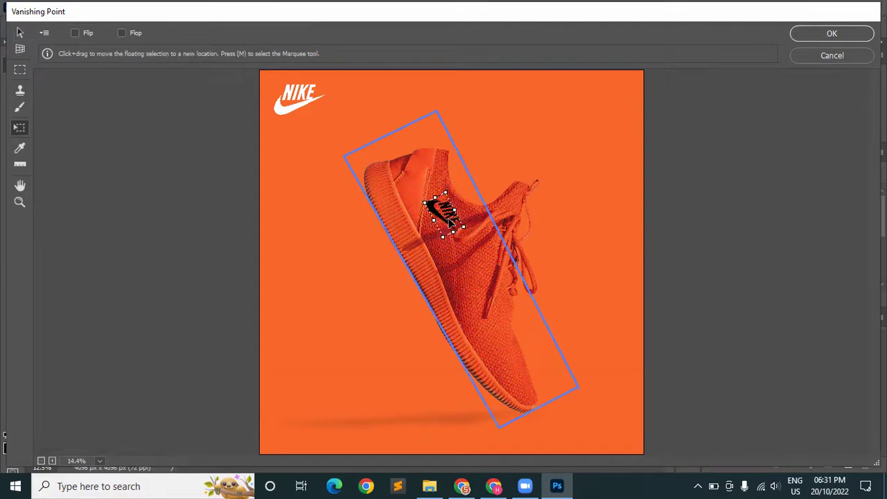
# Nudge the logo slightly upward on the shoe and apply the Vanishing Point placement.
pyautogui.press('alt')
pyautogui.press('ctrl')
pyautogui.scroll(2, 459, 210)
pyautogui.scroll(1, 458, 211)
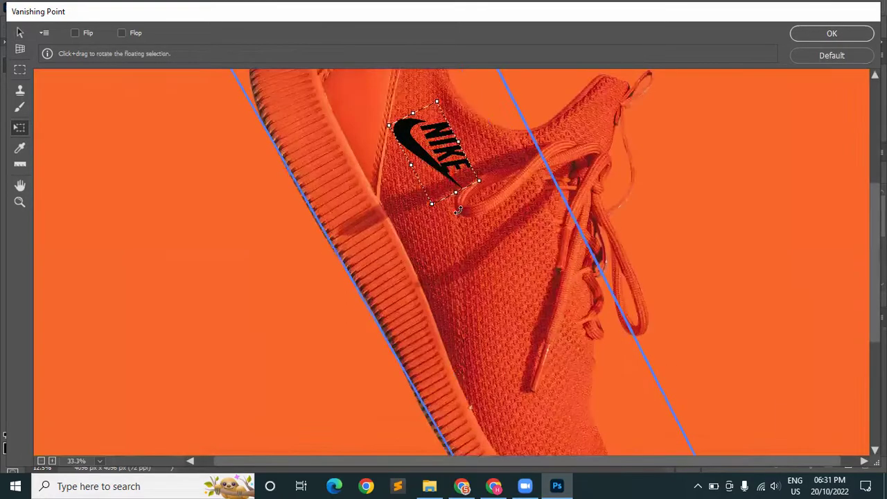
pyautogui.scroll(2, 457, 222)
pyautogui.scroll(3, 452, 291)
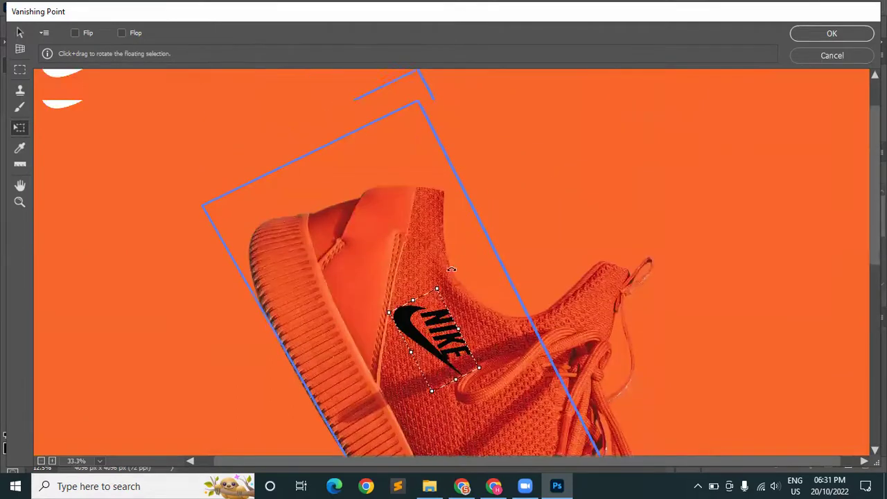
pyautogui.scroll(-1, 449, 317)
pyautogui.moveTo(443, 301); pyautogui.dragTo(450, 299)
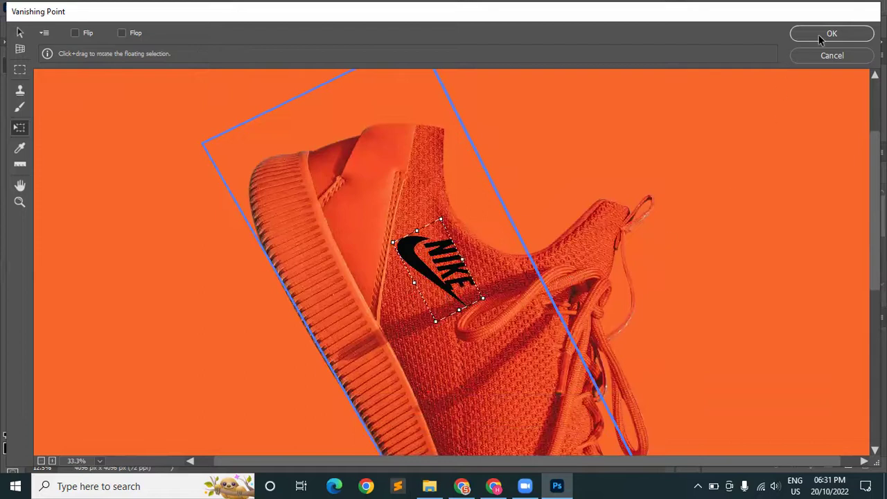
pyautogui.press('Return')
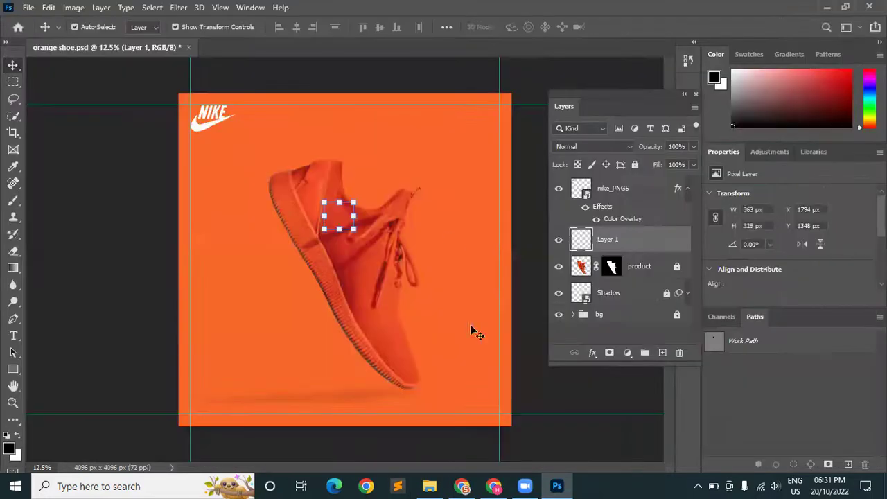
# Clear the transform handles, zoom in on the shoe's logo and select Layer 1.
pyautogui.click(589, 413)
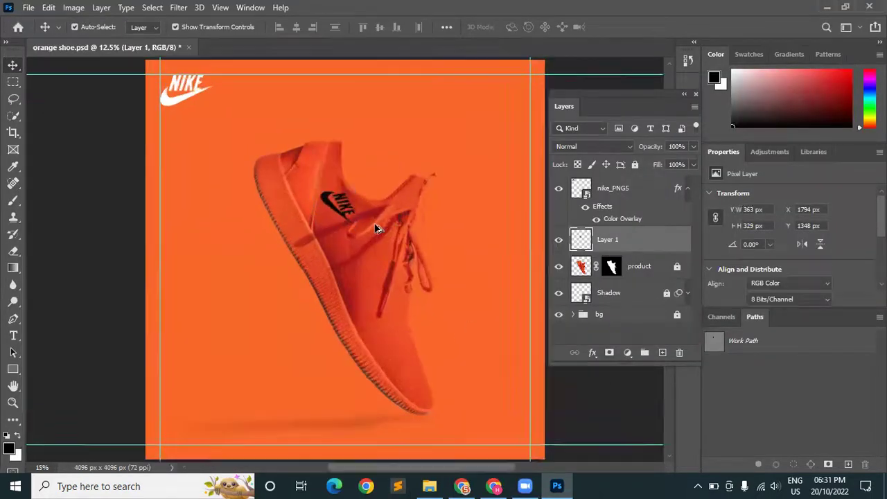
pyautogui.scroll(5, 277, 190)
pyautogui.scroll(2, 409, 215)
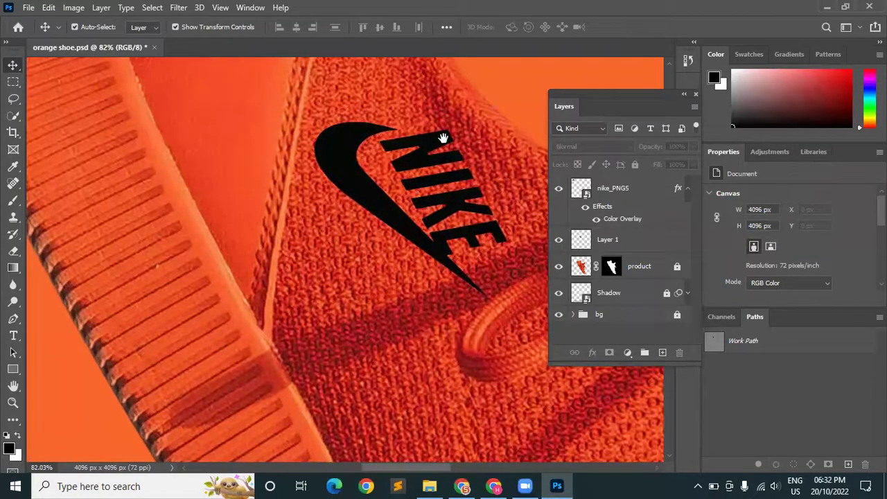
pyautogui.moveTo(444, 138); pyautogui.dragTo(422, 162)
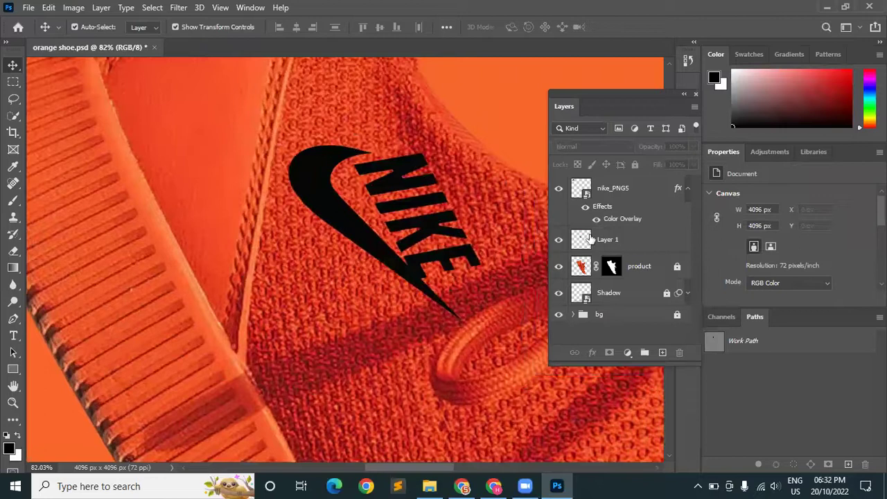
pyautogui.click(591, 239)
# Erase the NIKE letters with a 30 px Eraser, leaving only the swoosh.
pyautogui.click(13, 251)
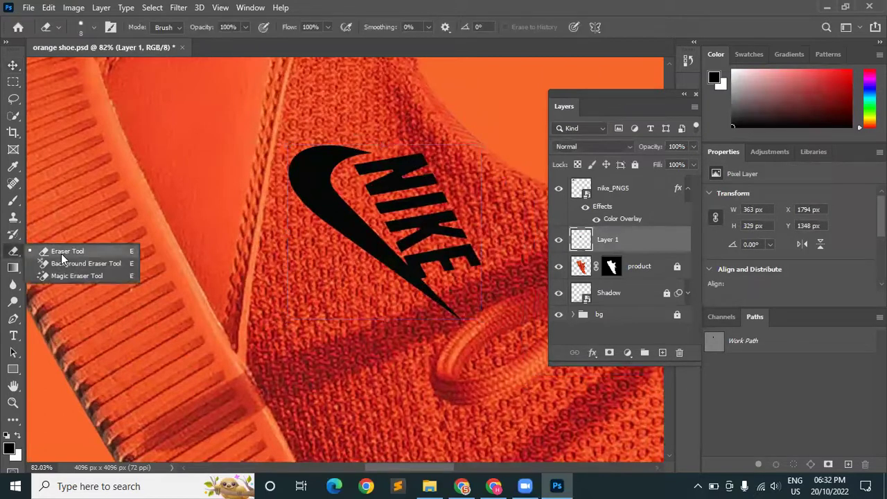
pyautogui.click(61, 254)
pyautogui.scroll(1, 387, 209)
pyautogui.scroll(3, 387, 209)
pyautogui.moveTo(410, 161)
pyautogui.mouseDown()
pyautogui.moveTo(447, 130)
pyautogui.moveTo(432, 149)
pyautogui.mouseUp()
pyautogui.press(']')
pyautogui.press(']')
pyautogui.press(']')
pyautogui.moveTo(364, 135)
pyautogui.mouseDown()
pyautogui.moveTo(400, 114)
pyautogui.moveTo(356, 139)
pyautogui.moveTo(363, 168)
pyautogui.moveTo(353, 172)
pyautogui.moveTo(442, 152)
pyautogui.moveTo(376, 198)
pyautogui.moveTo(372, 212)
pyautogui.moveTo(462, 245)
pyautogui.moveTo(410, 271)
pyautogui.moveTo(476, 254)
pyautogui.moveTo(538, 271)
pyautogui.mouseUp()
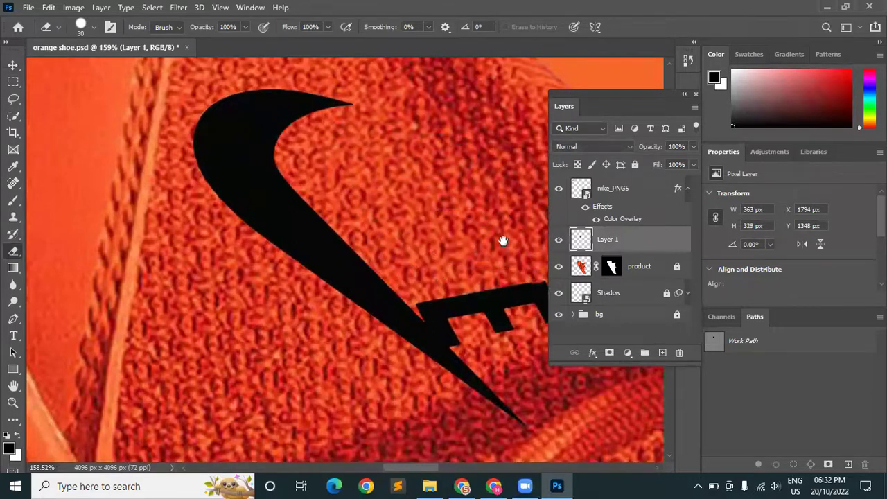
pyautogui.moveTo(504, 242); pyautogui.dragTo(357, 172)
pyautogui.moveTo(440, 265)
pyautogui.mouseDown()
pyautogui.moveTo(316, 194)
pyautogui.moveTo(347, 257)
pyautogui.moveTo(320, 254)
pyautogui.moveTo(298, 235)
pyautogui.moveTo(324, 266)
pyautogui.moveTo(253, 168)
pyautogui.moveTo(248, 186)
pyautogui.moveTo(232, 155)
pyautogui.moveTo(254, 198)
pyautogui.moveTo(326, 272)
pyautogui.mouseUp()
# Zoom in and out to inspect the erased swoosh's edges.
pyautogui.scroll(2, 324, 267)
pyautogui.scroll(3, 326, 270)
pyautogui.scroll(-3, 389, 260)
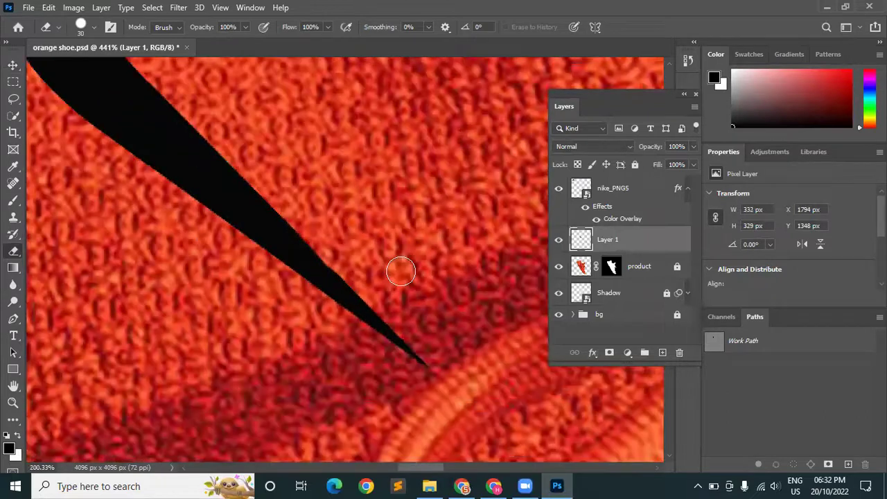
pyautogui.scroll(-3, 403, 291)
pyautogui.scroll(-2, 388, 291)
pyautogui.scroll(5, 374, 280)
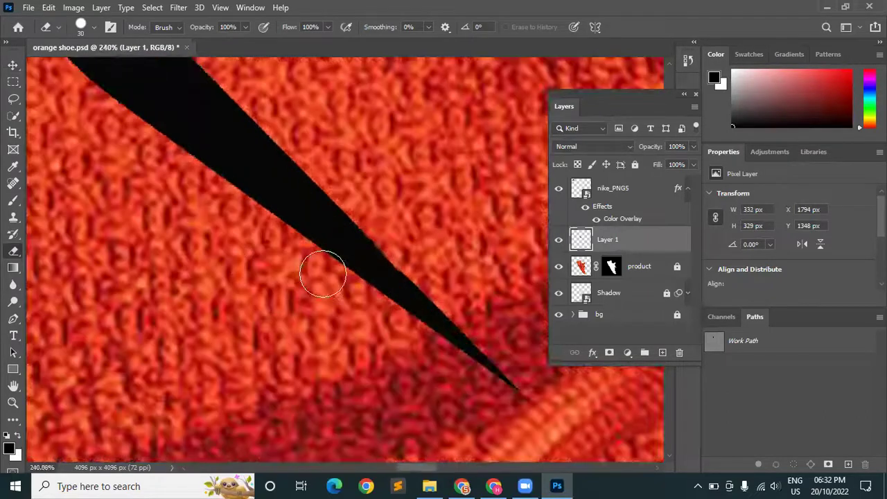
pyautogui.scroll(1, 298, 277)
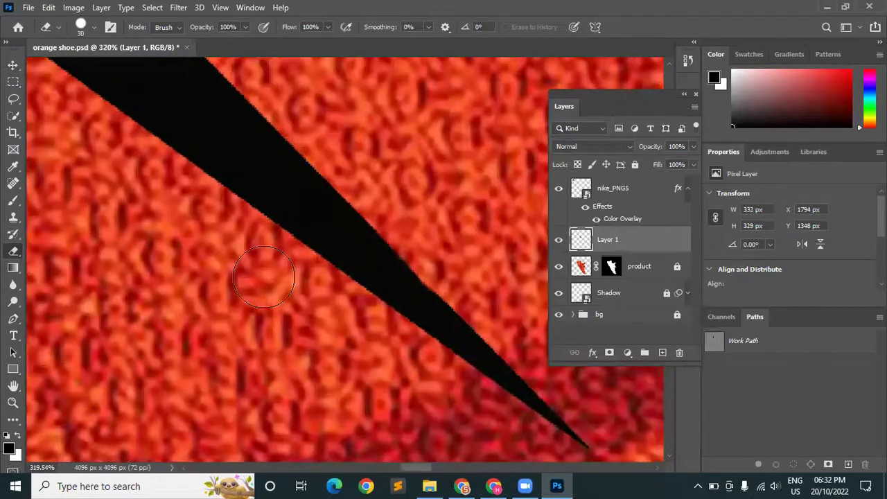
pyautogui.rightClick(13, 217)
# Smooth the swoosh's jagged tapered edge with the Clone Stamp at 100% flow.
pyautogui.click(69, 215)
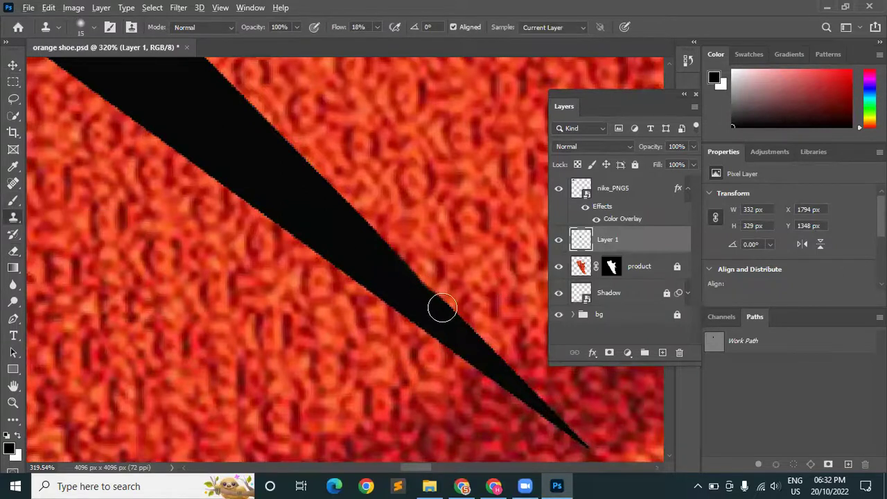
pyautogui.scroll(2, 437, 305)
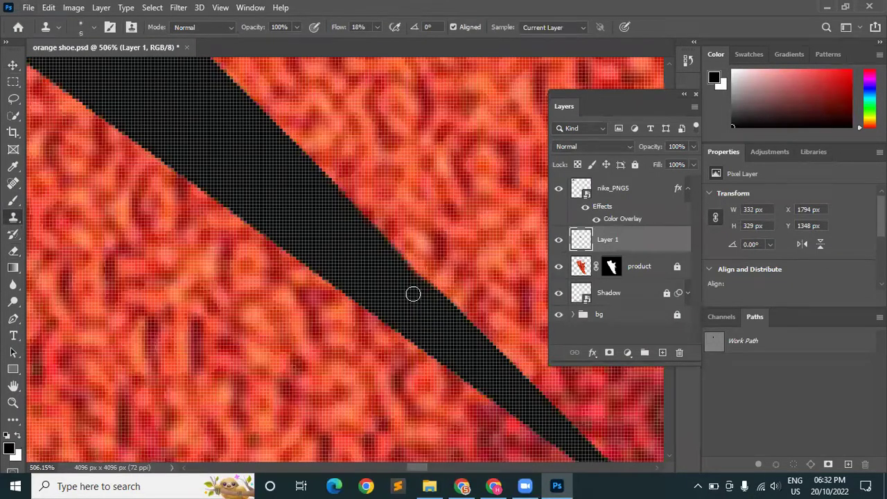
pyautogui.scroll(-2, 412, 294)
pyautogui.moveTo(331, 33)
pyautogui.mouseDown()
pyautogui.moveTo(455, 79)
pyautogui.moveTo(527, 141)
pyautogui.mouseUp()
pyautogui.scroll(1, 383, 287)
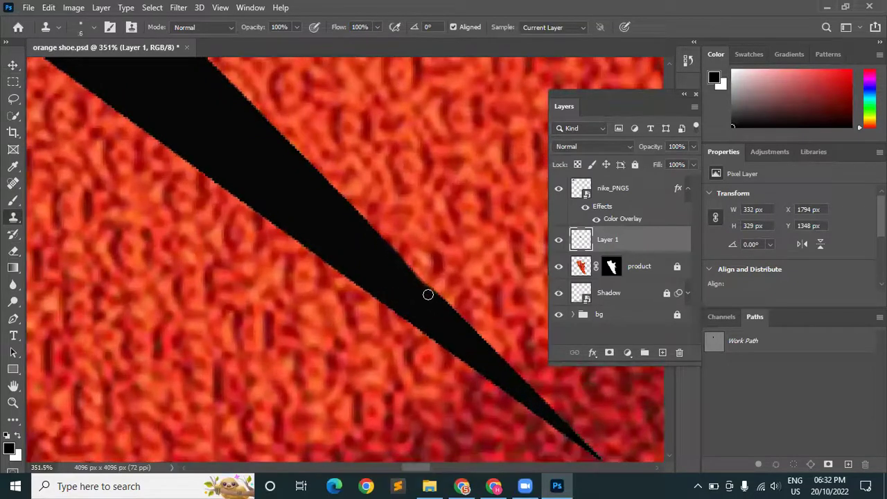
pyautogui.moveTo(419, 287)
pyautogui.mouseDown()
pyautogui.moveTo(404, 271)
pyautogui.moveTo(434, 305)
pyautogui.mouseUp()
pyautogui.click(14, 66)
pyautogui.scroll(-3, 264, 223)
pyautogui.scroll(-2, 273, 242)
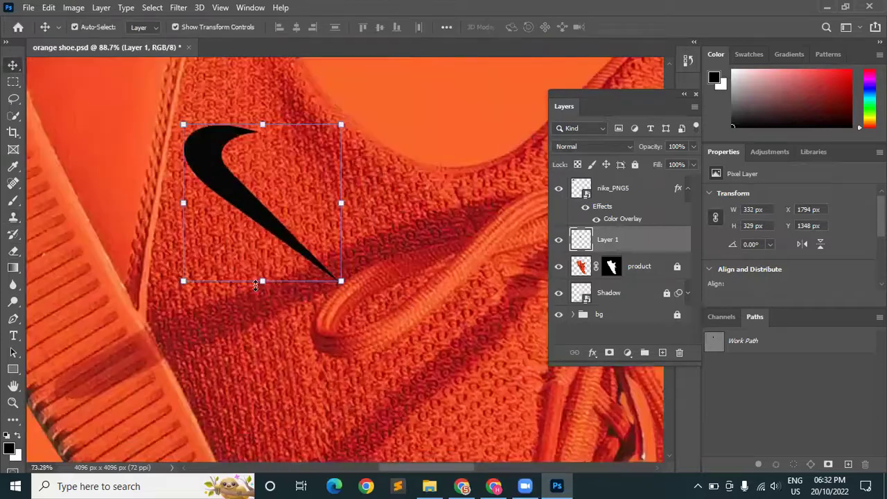
pyautogui.scroll(-2, 401, 316)
pyautogui.scroll(-4, 400, 316)
pyautogui.scroll(-1, 334, 303)
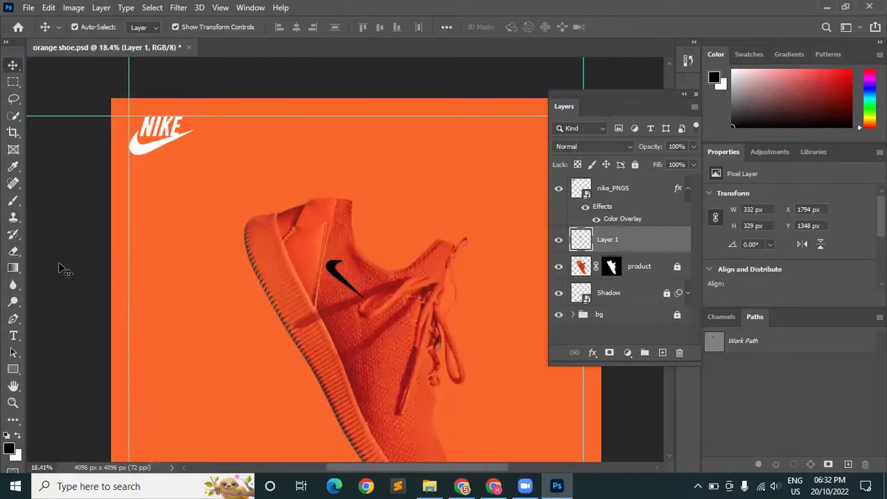
pyautogui.scroll(-1, 289, 312)
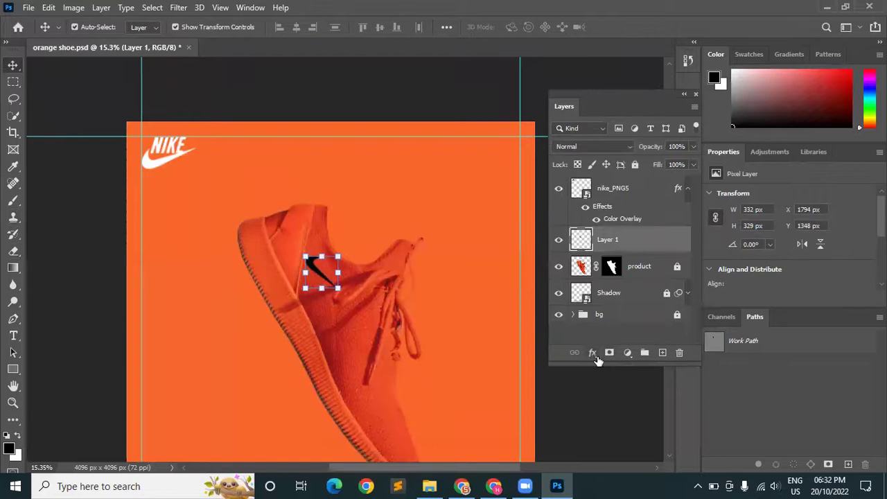
pyautogui.click(594, 353)
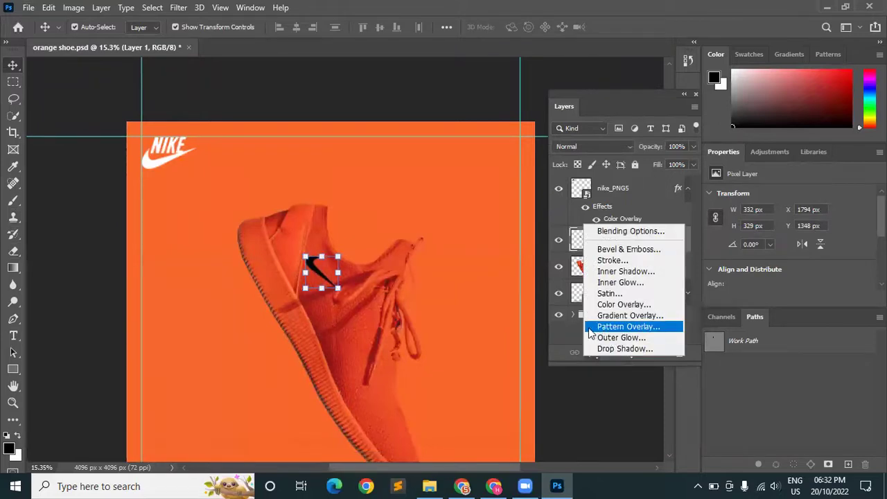
pyautogui.click(628, 308)
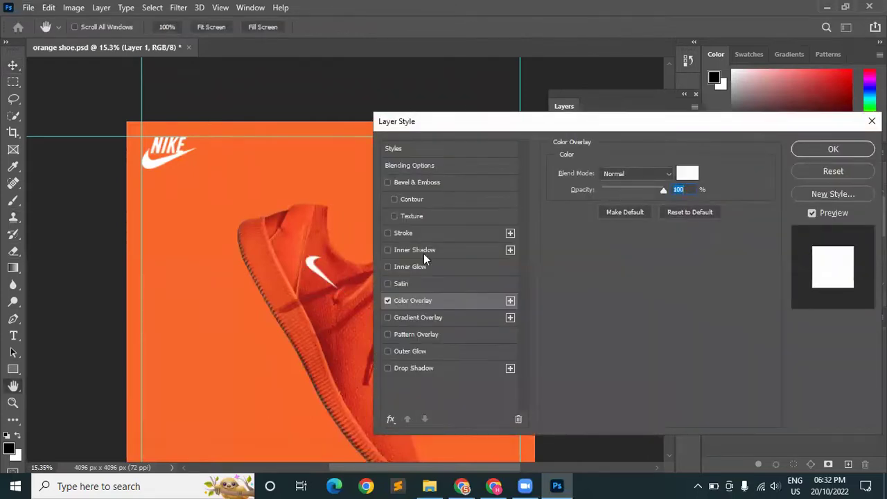
pyautogui.click(845, 172)
pyautogui.scroll(1, 360, 284)
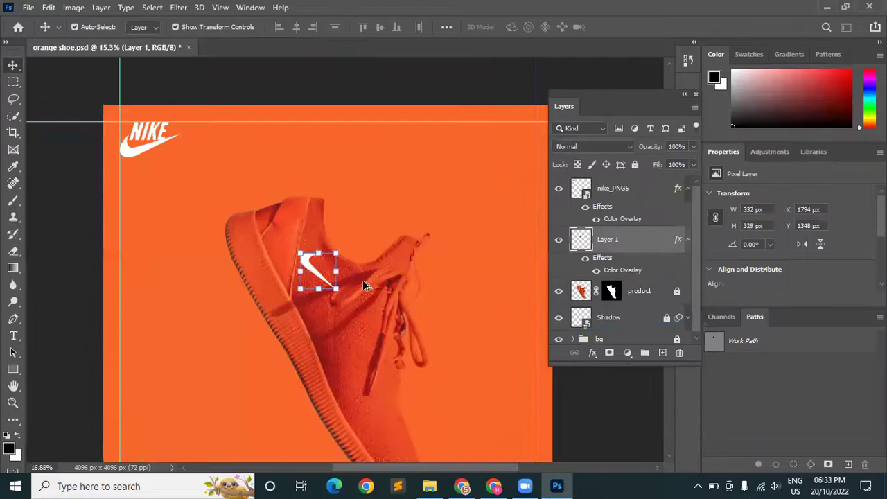
pyautogui.hotkey('ctrl', 'z')
pyautogui.scroll(2, 366, 285)
pyautogui.scroll(2, 370, 283)
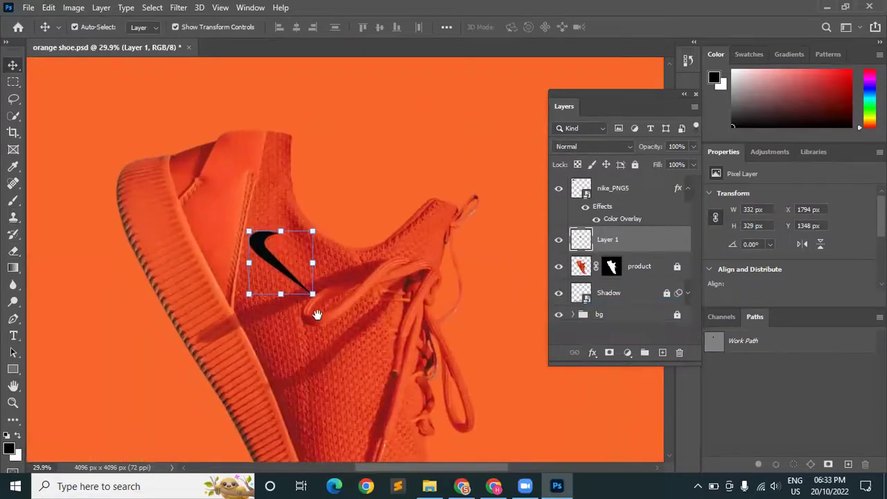
pyautogui.moveTo(317, 315); pyautogui.dragTo(245, 271)
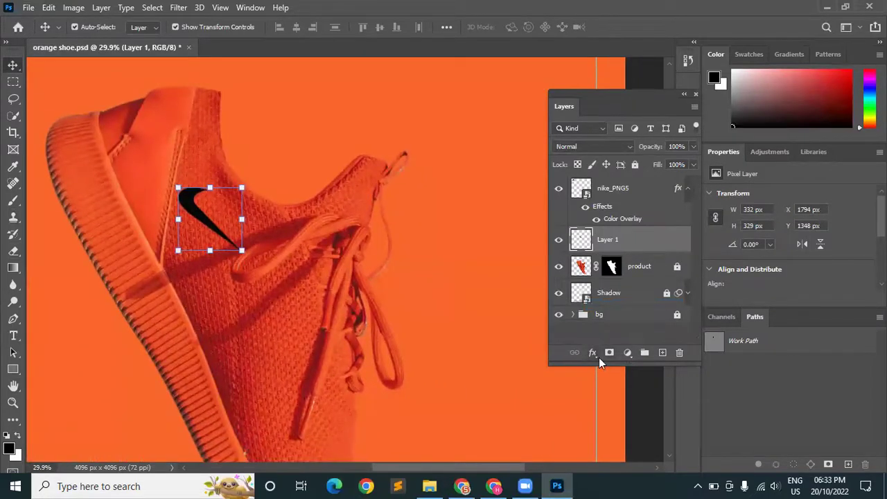
pyautogui.click(595, 354)
# Add a Color Overlay to the swoosh and try Multiply and Lighten blend modes.
pyautogui.click(605, 308)
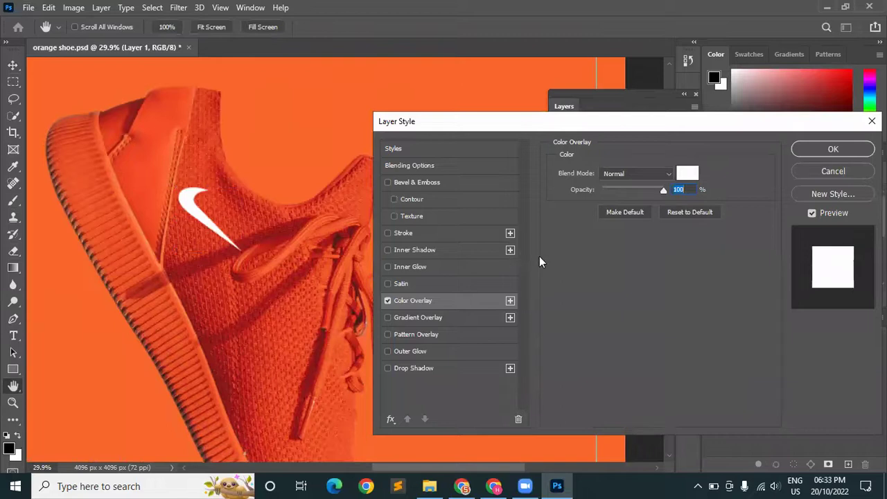
pyautogui.click(629, 173)
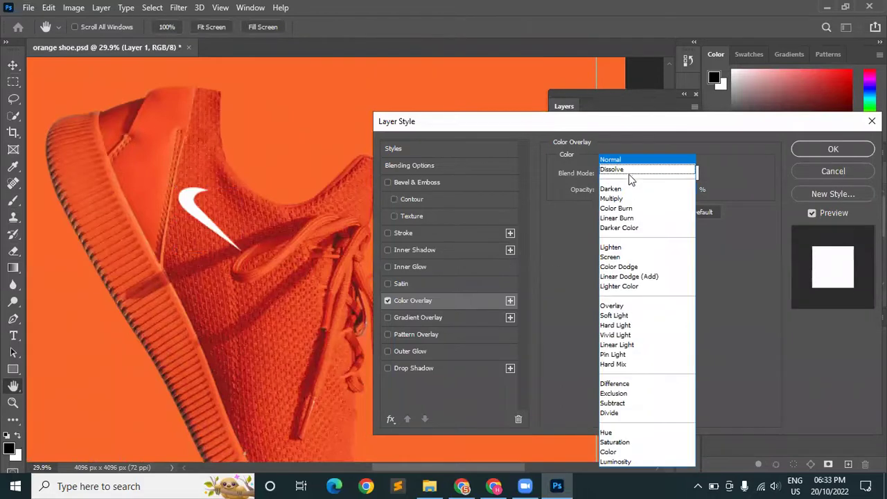
pyautogui.click(618, 199)
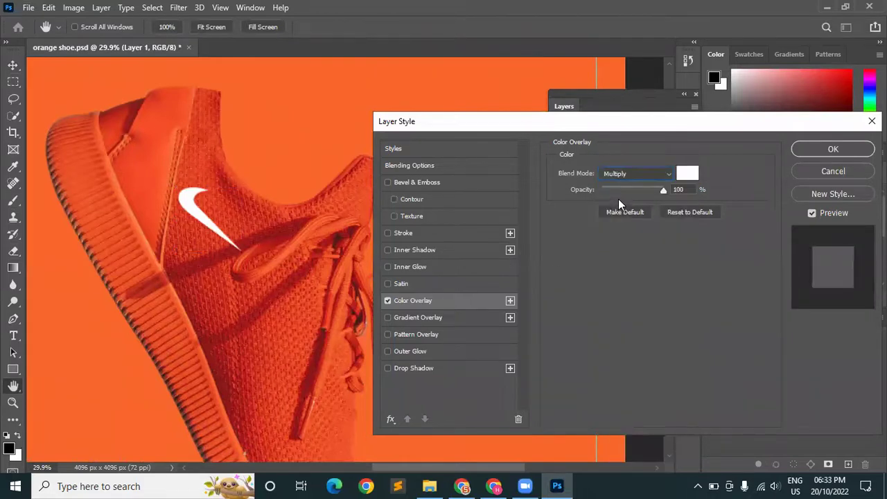
pyautogui.click(628, 171)
pyautogui.click(624, 248)
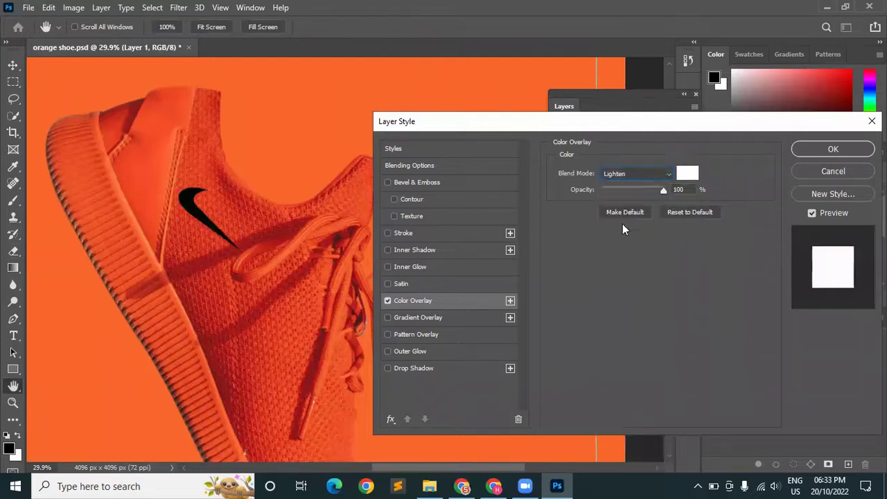
pyautogui.click(624, 175)
pyautogui.click(627, 249)
# Try Multiply, Overlay and Hard Light blending, then settle on Normal.
pyautogui.click(629, 175)
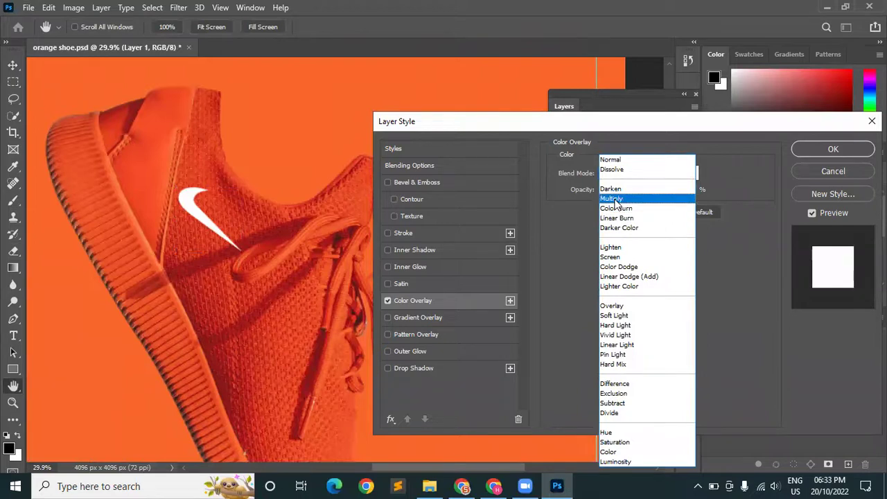
pyautogui.click(616, 199)
pyautogui.click(621, 175)
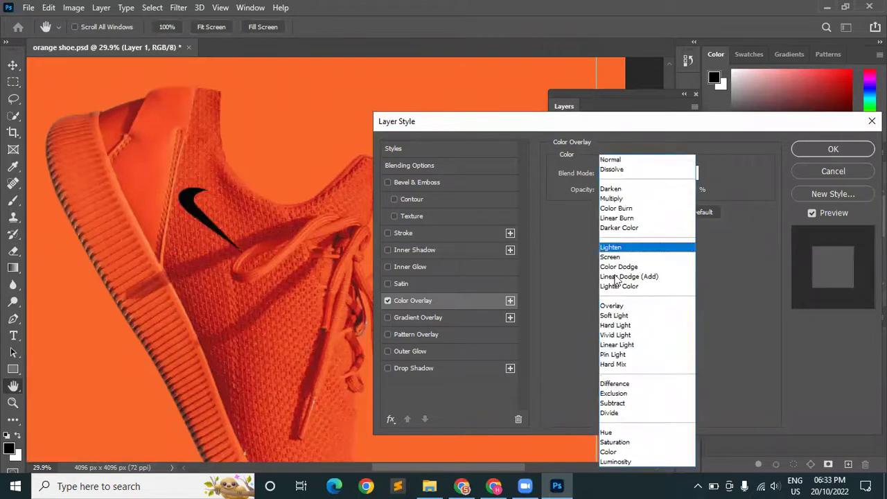
pyautogui.click(614, 305)
pyautogui.click(630, 173)
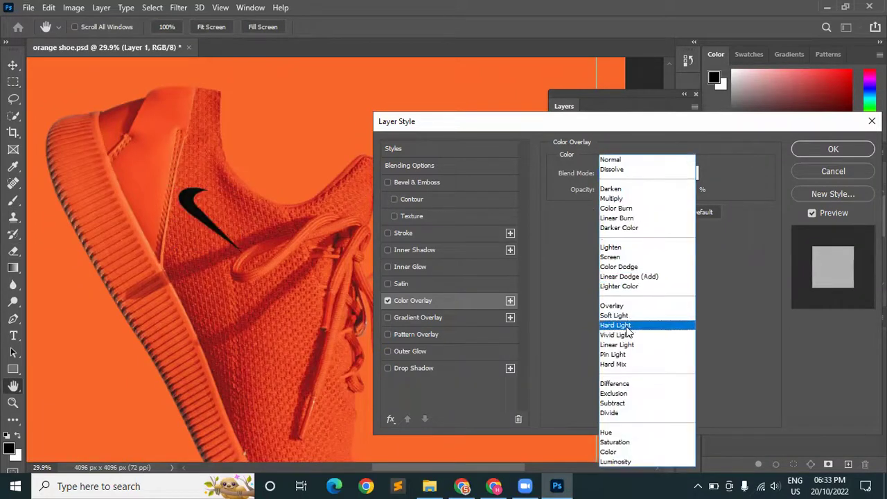
pyautogui.click(628, 324)
pyautogui.click(634, 170)
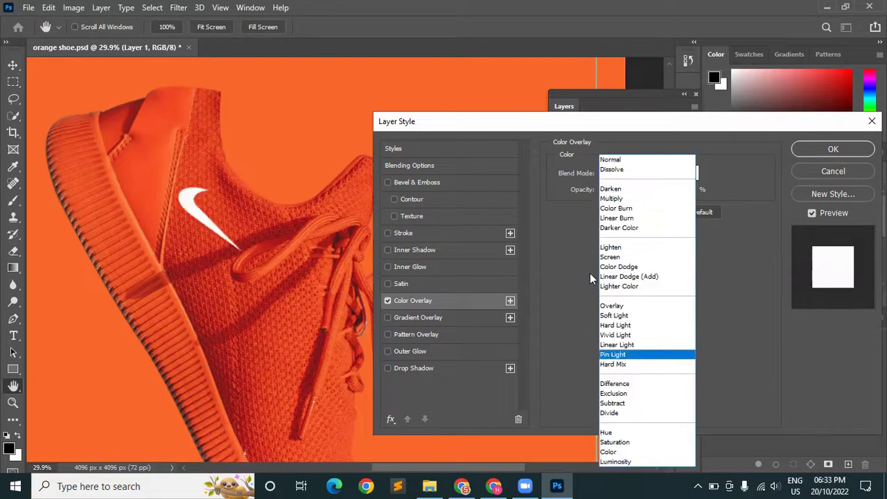
pyautogui.click(619, 158)
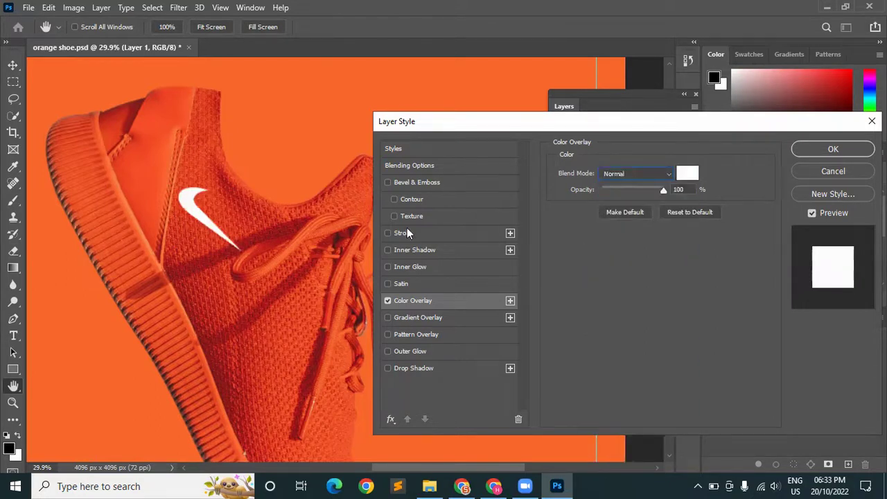
# Add Bevel & Emboss to the swoosh and compare Outer and Inner Bevel styles.
pyautogui.click(422, 182)
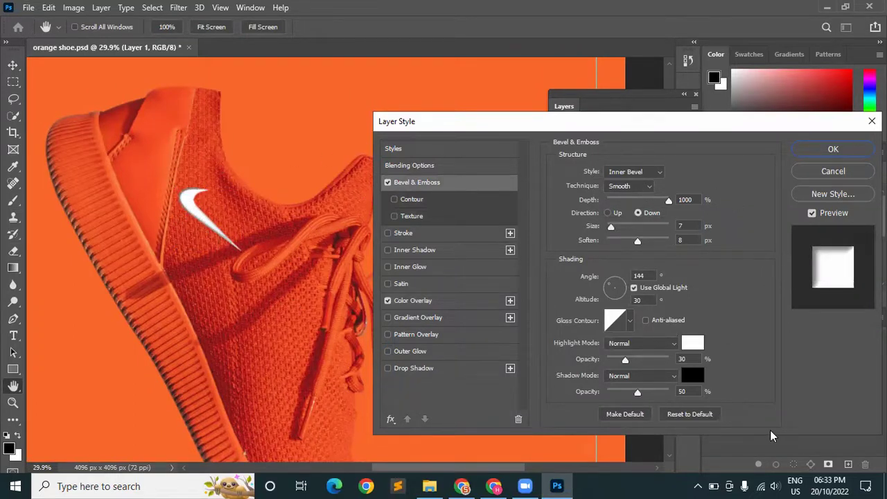
pyautogui.click(626, 175)
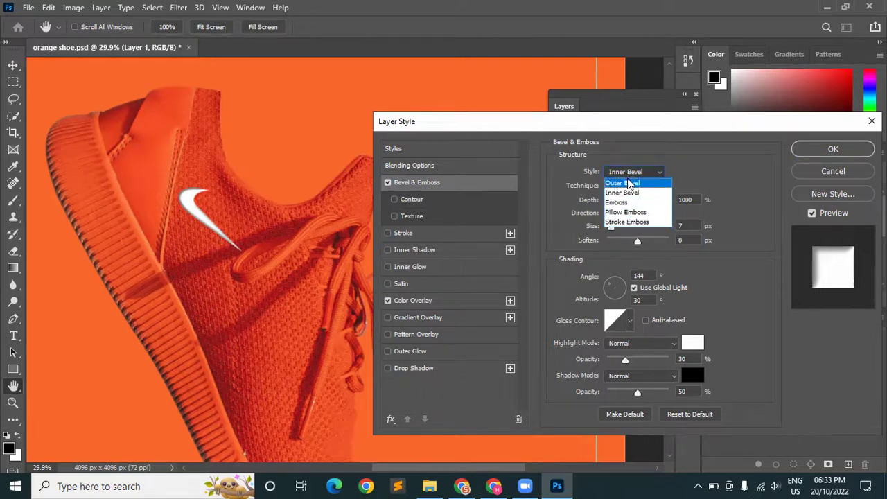
pyautogui.click(629, 183)
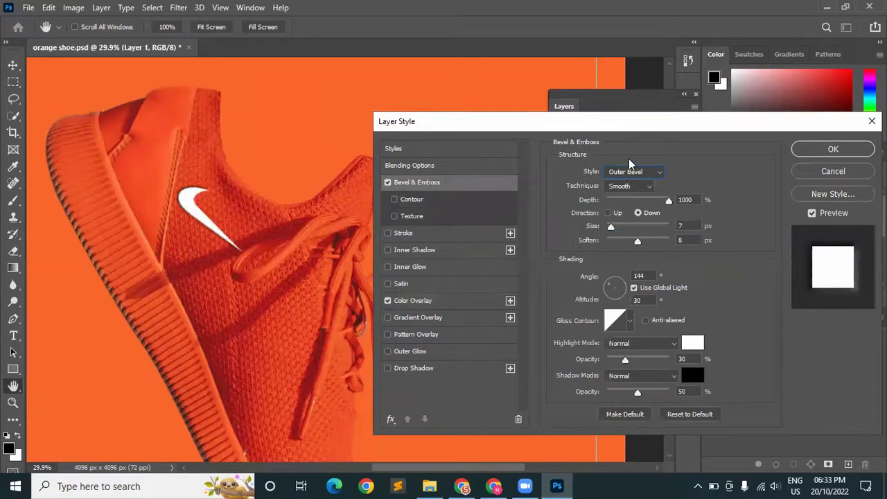
pyautogui.click(628, 171)
pyautogui.click(625, 195)
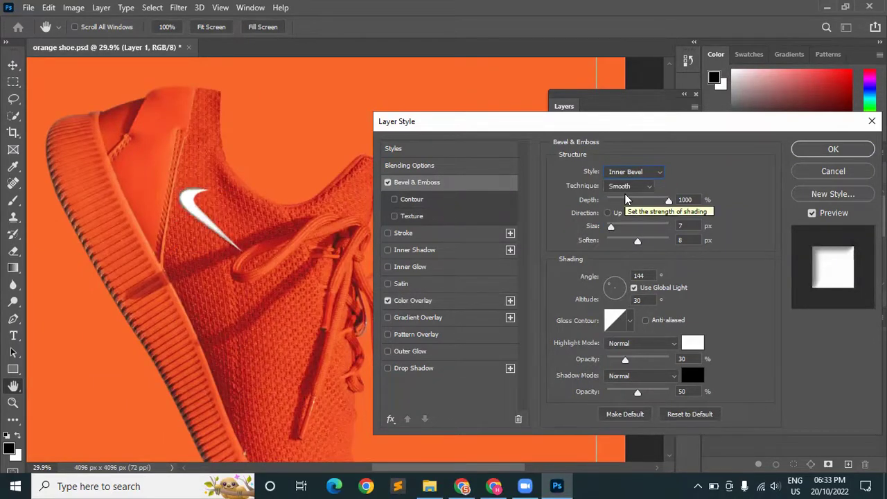
pyautogui.click(630, 173)
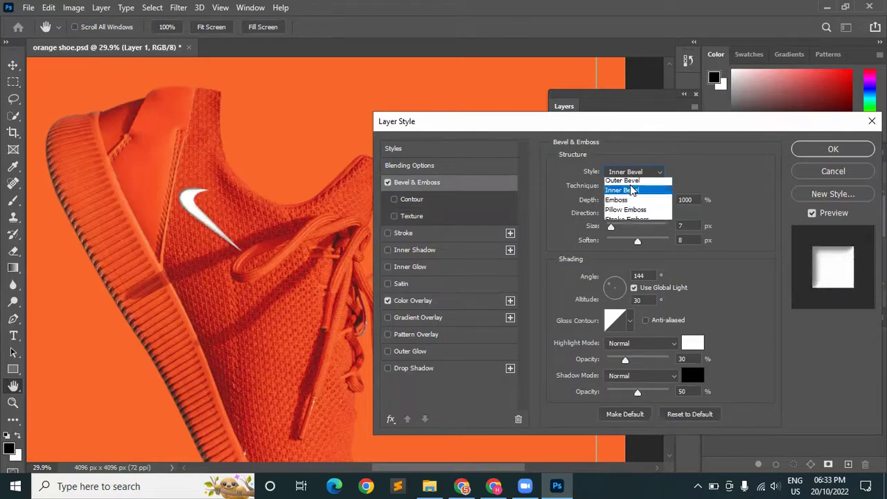
pyautogui.click(632, 184)
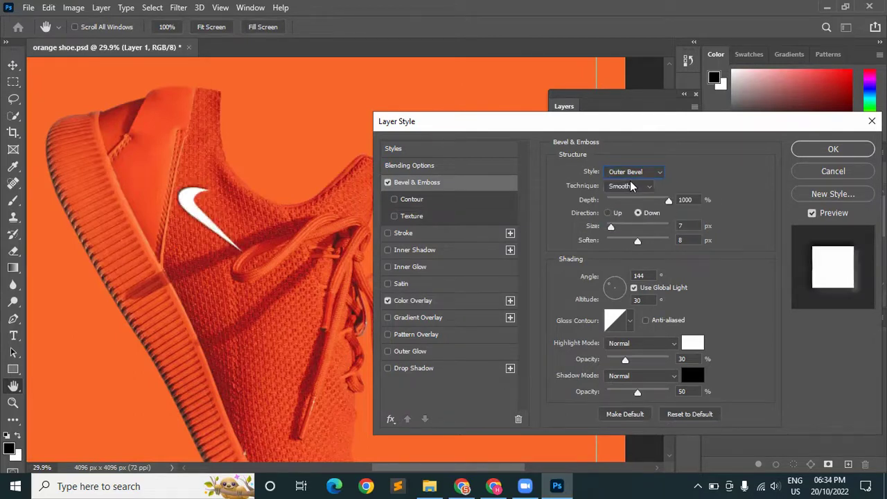
pyautogui.click(628, 186)
# Try the Emboss, Pillow Emboss and Stroke Emboss bevel styles on the swoosh.
pyautogui.click(627, 176)
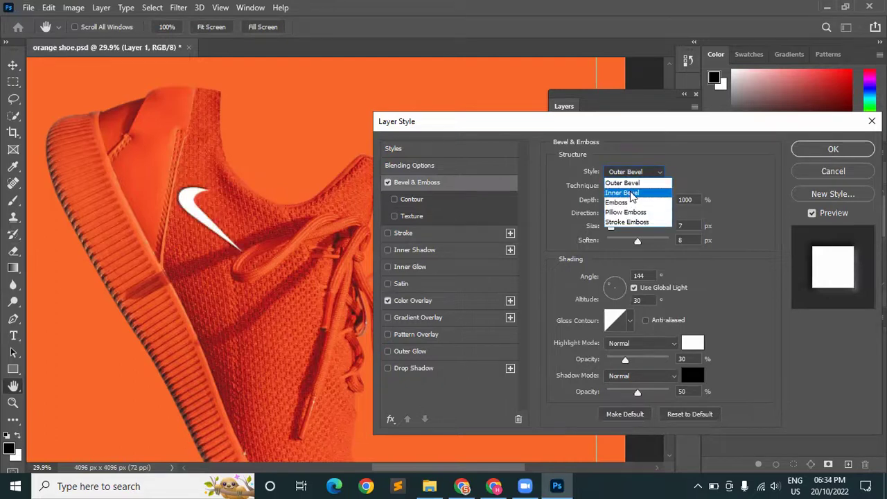
pyautogui.click(628, 203)
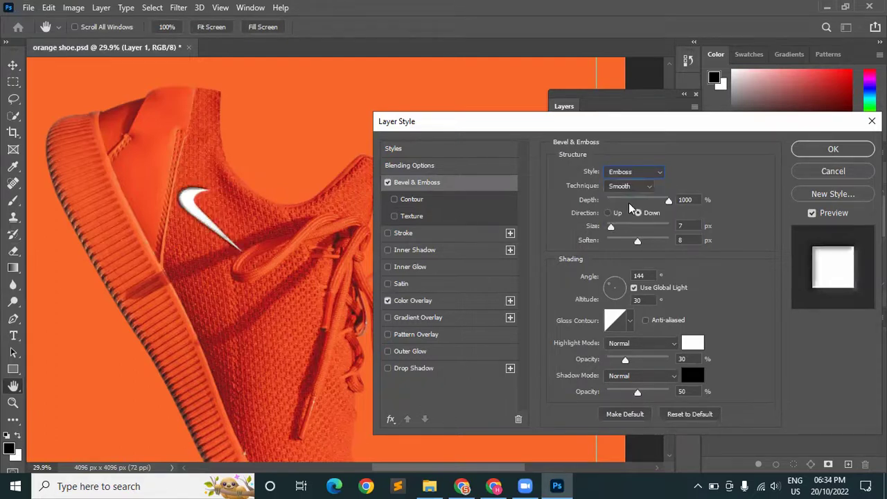
pyautogui.click(633, 172)
pyautogui.click(627, 197)
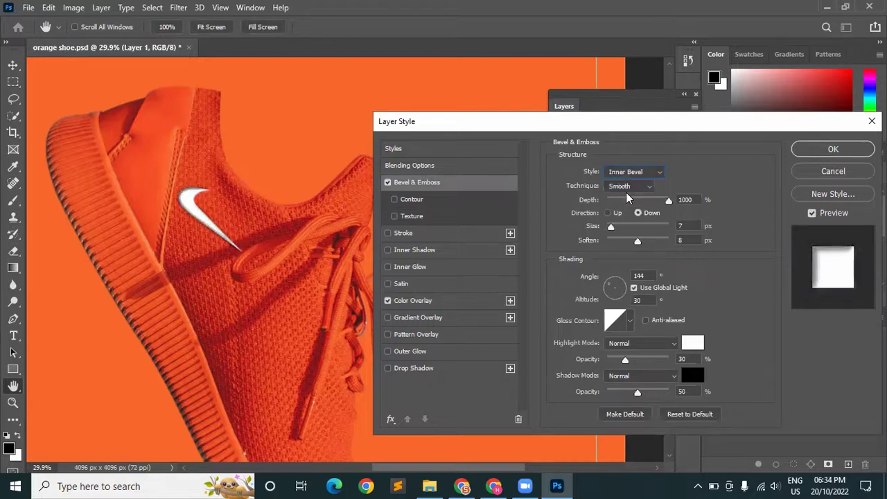
pyautogui.click(628, 172)
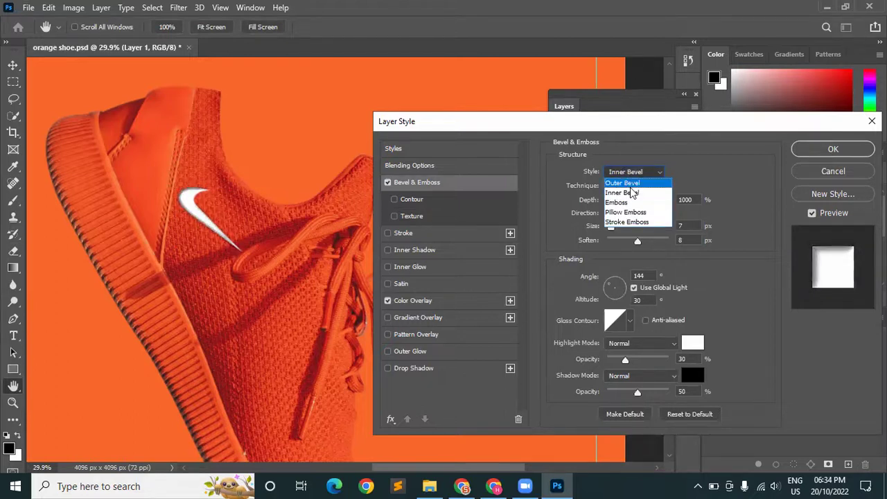
pyautogui.click(623, 203)
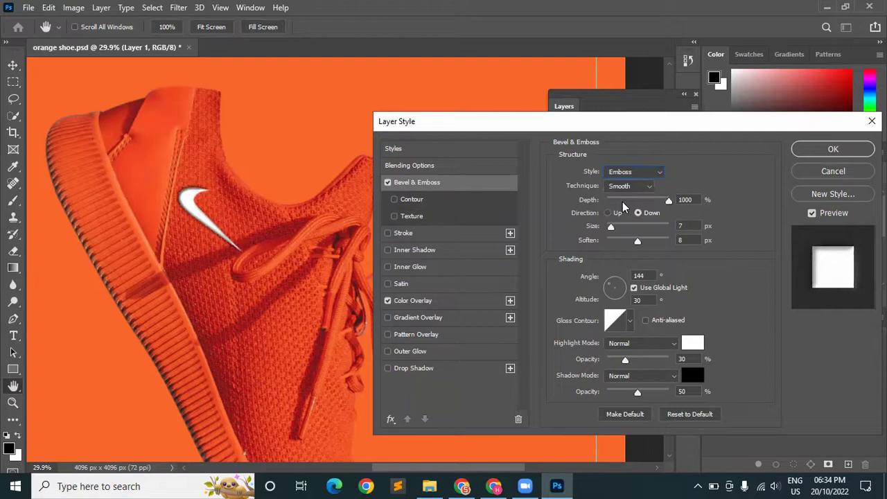
pyautogui.click(636, 173)
pyautogui.click(628, 212)
pyautogui.click(630, 172)
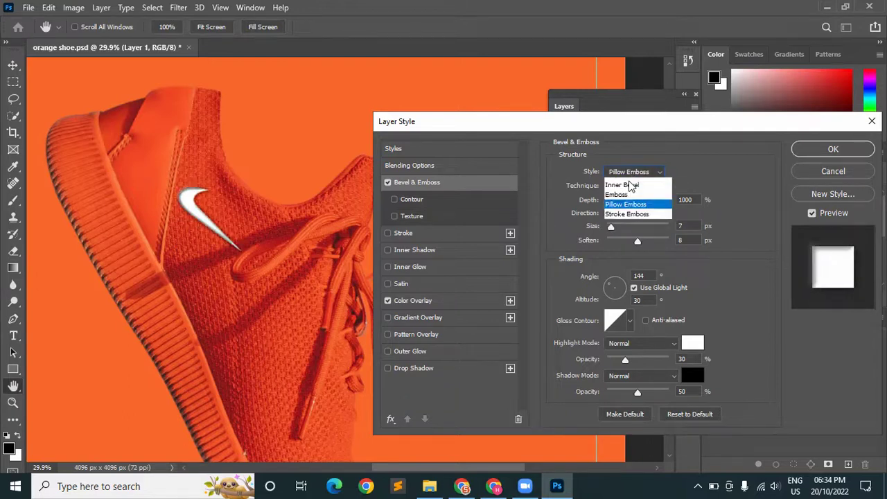
pyautogui.click(629, 221)
pyautogui.click(630, 173)
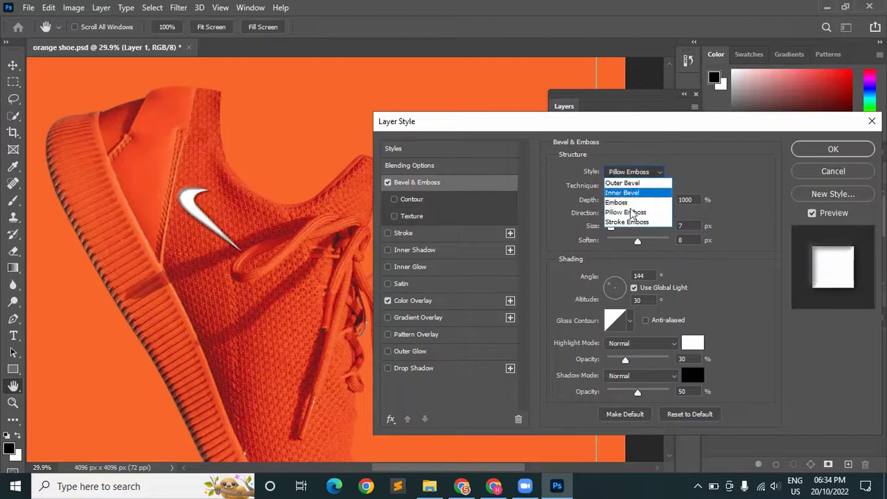
pyautogui.click(630, 220)
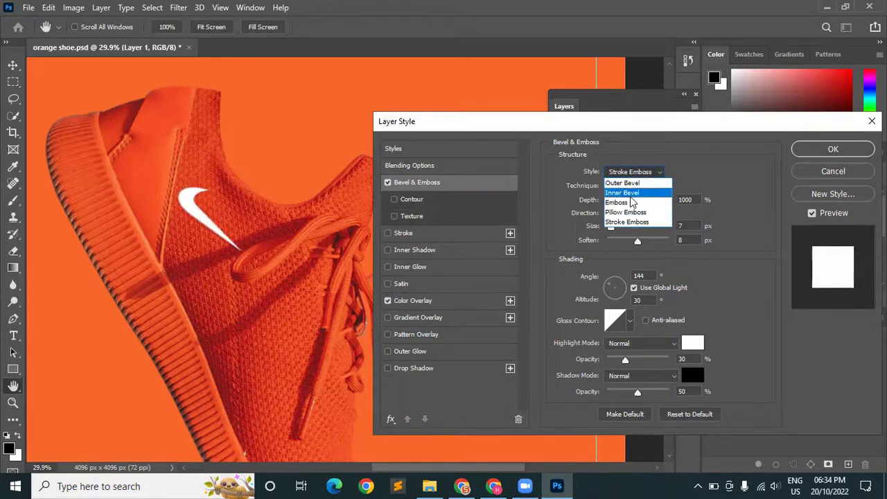
# Set Inner Bevel with Chisel Soft technique after trying Chisel Hard and Smooth.
pyautogui.click(629, 192)
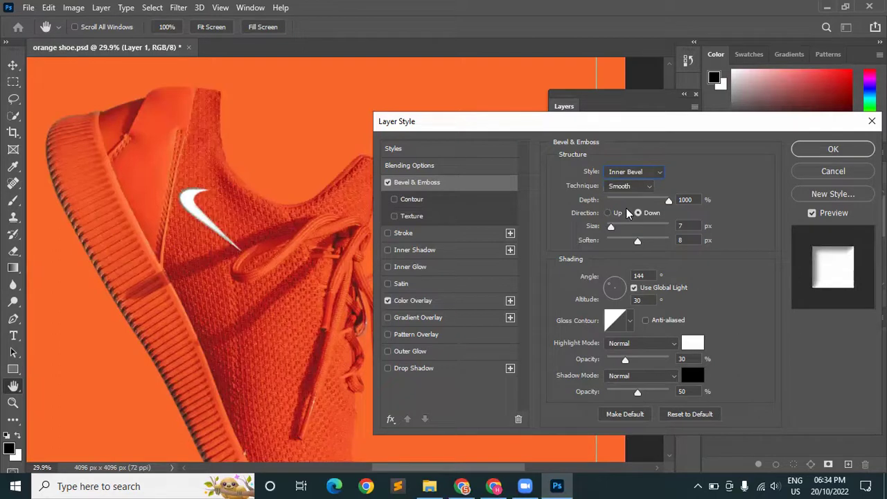
pyautogui.click(638, 187)
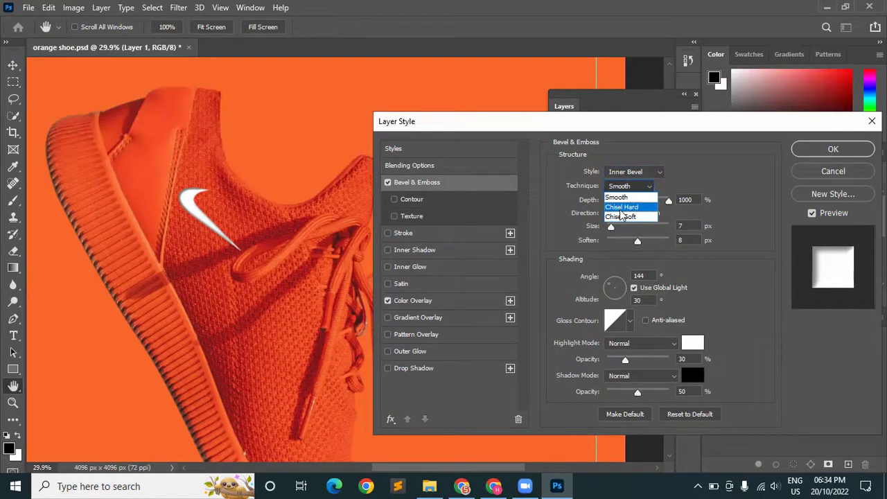
pyautogui.click(621, 210)
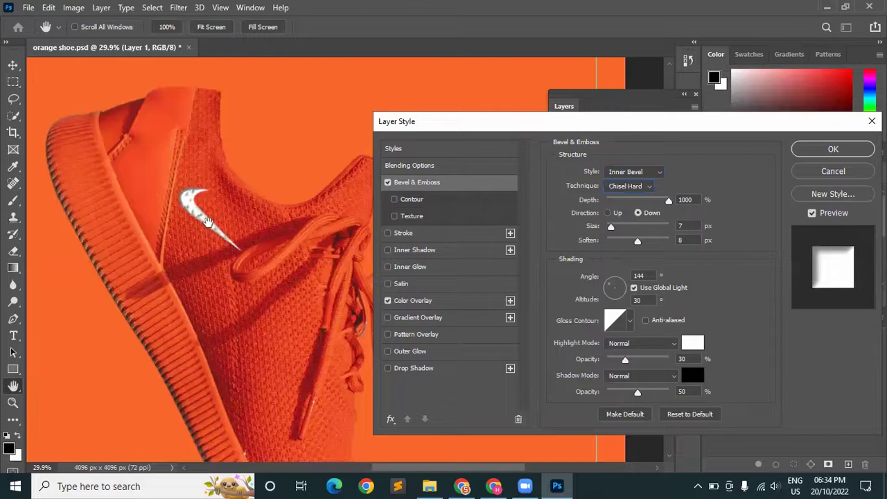
pyautogui.click(632, 185)
pyautogui.click(614, 215)
pyautogui.click(638, 186)
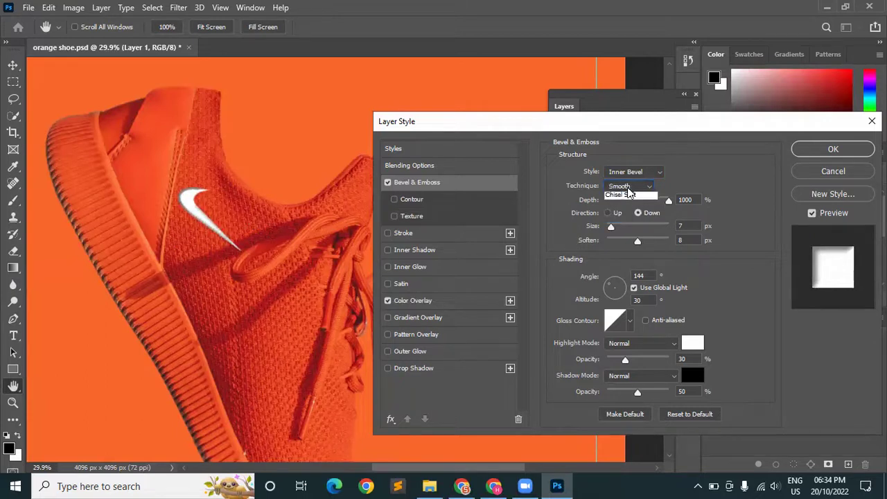
pyautogui.click(624, 204)
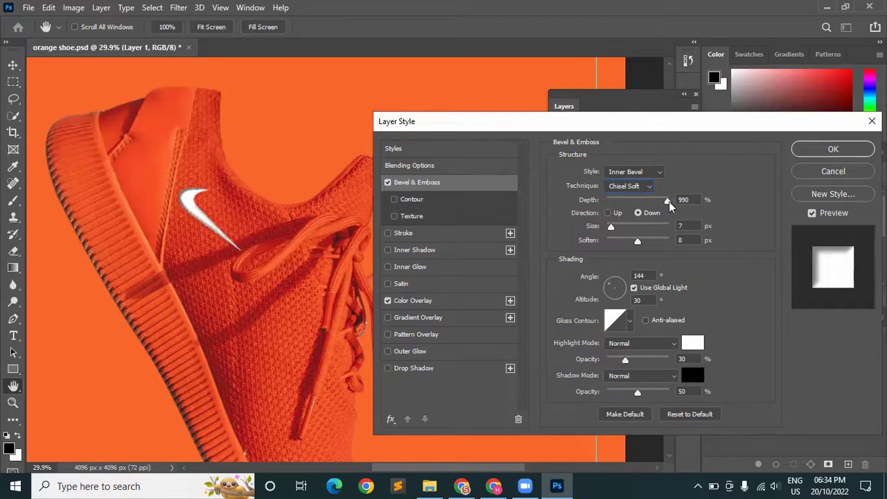
# Tune the bevel depth and size sliders, keeping Direction set to Down.
pyautogui.moveTo(675, 202); pyautogui.dragTo(545, 210)
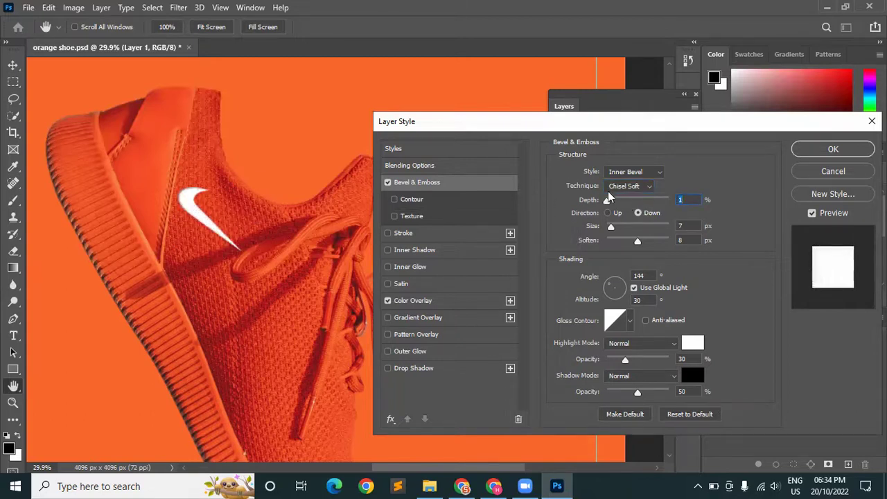
pyautogui.moveTo(608, 201); pyautogui.dragTo(624, 201)
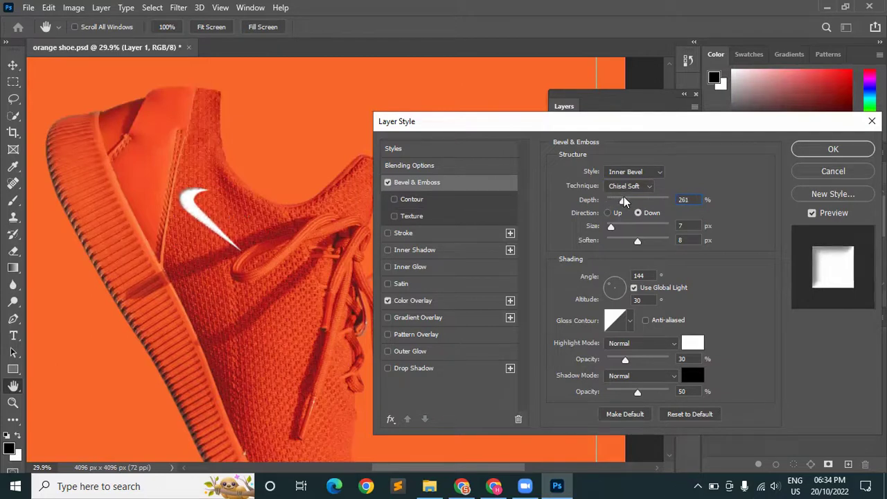
pyautogui.moveTo(621, 199); pyautogui.dragTo(627, 200)
pyautogui.click(609, 213)
pyautogui.click(638, 213)
pyautogui.moveTo(613, 228)
pyautogui.mouseDown()
pyautogui.moveTo(651, 229)
pyautogui.moveTo(577, 236)
pyautogui.moveTo(611, 230)
pyautogui.mouseUp()
pyautogui.moveTo(626, 201)
pyautogui.mouseDown()
pyautogui.moveTo(610, 203)
pyautogui.moveTo(621, 205)
pyautogui.mouseUp()
# Set bevel Size to 16 px and Soften to 10 px, then check angle and altitude.
pyautogui.click(621, 202)
pyautogui.moveTo(638, 241); pyautogui.dragTo(640, 244)
pyautogui.moveTo(639, 240)
pyautogui.mouseDown()
pyautogui.moveTo(574, 241)
pyautogui.moveTo(633, 243)
pyautogui.moveTo(616, 226)
pyautogui.moveTo(660, 244)
pyautogui.moveTo(615, 230)
pyautogui.mouseUp()
pyautogui.click(618, 228)
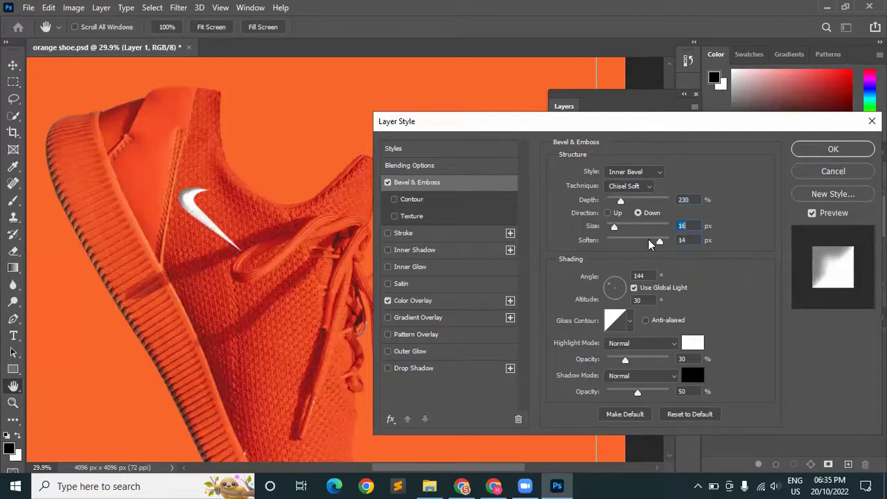
pyautogui.moveTo(642, 239); pyautogui.dragTo(644, 240)
pyautogui.write('16')
pyautogui.click(639, 300)
pyautogui.click(641, 276)
pyautogui.click(636, 299)
# Rotate the bevel's Shading wheel until the light reads -163° angle and 37° altitude.
pyautogui.moveTo(613, 291); pyautogui.dragTo(617, 288)
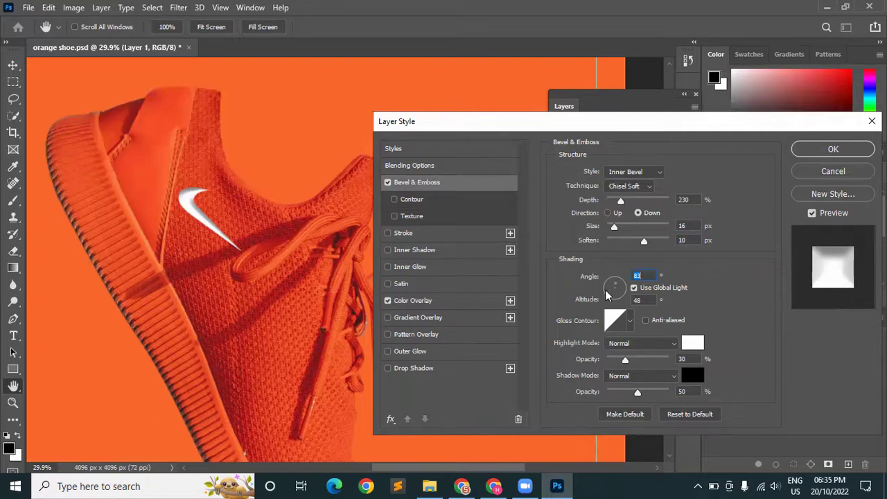
pyautogui.moveTo(615, 285); pyautogui.dragTo(610, 301)
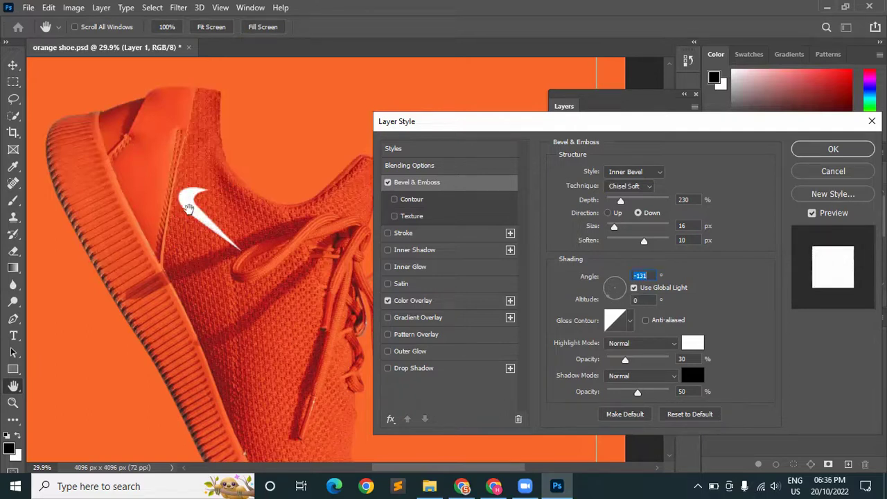
pyautogui.moveTo(612, 291)
pyautogui.mouseDown()
pyautogui.moveTo(615, 280)
pyautogui.moveTo(626, 290)
pyautogui.moveTo(612, 301)
pyautogui.mouseUp()
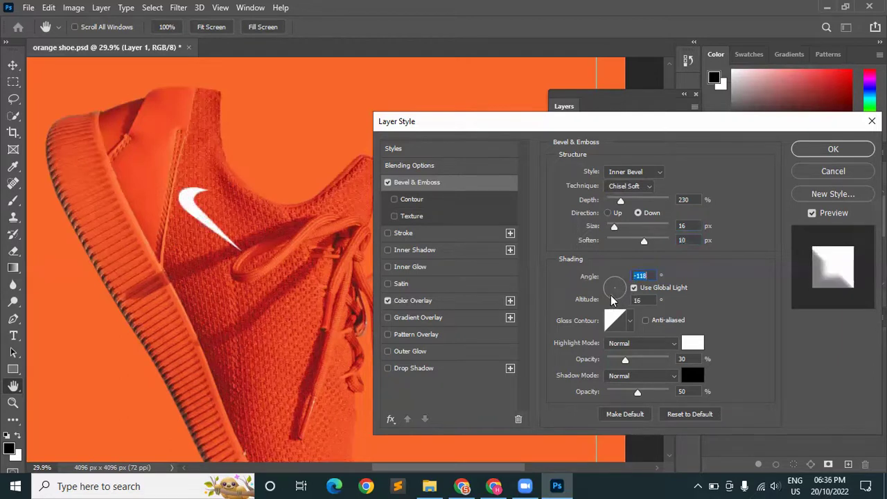
pyautogui.click(636, 301)
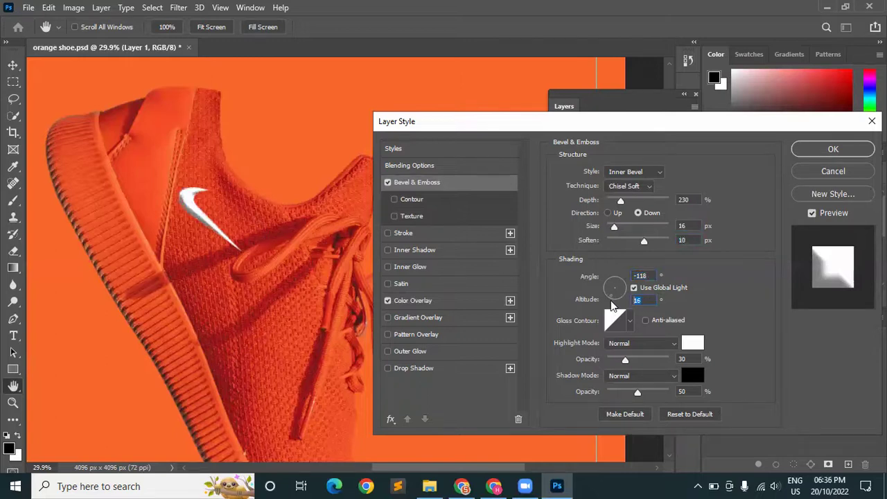
pyautogui.moveTo(608, 299); pyautogui.dragTo(608, 292)
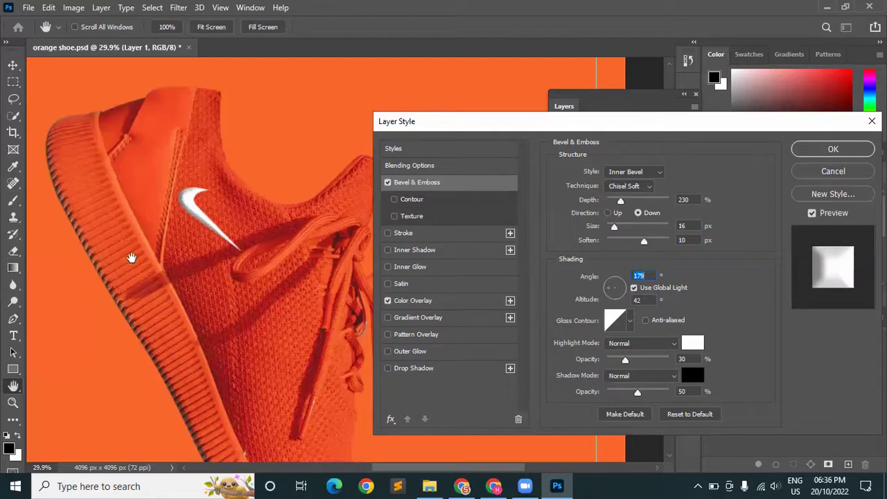
# Try several first-row Gloss Contour presets on the bevel, then return to Linear.
pyautogui.click(630, 323)
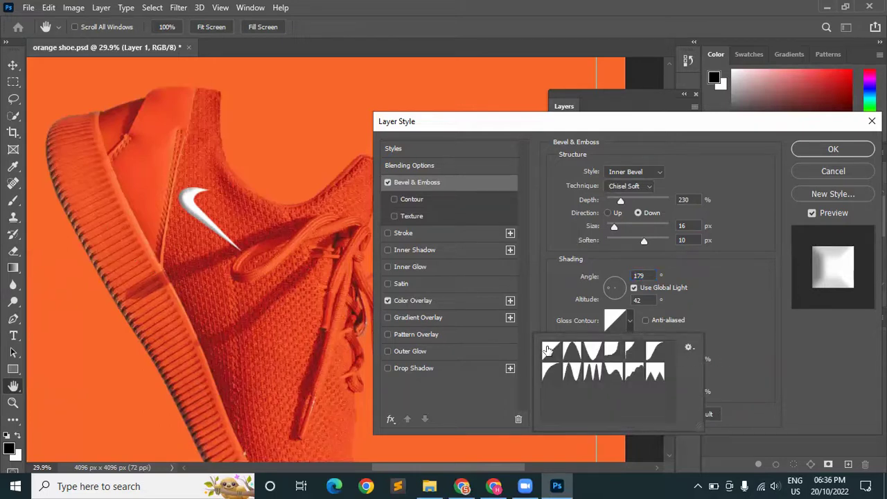
pyautogui.click(570, 353)
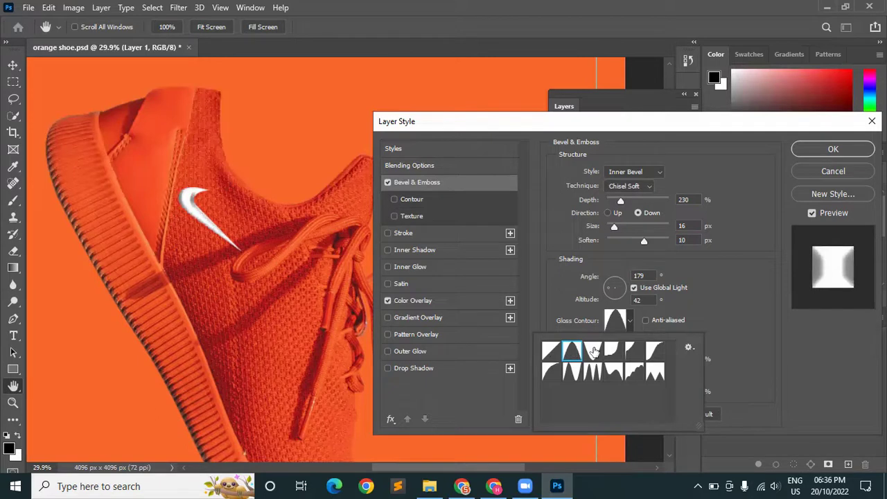
pyautogui.click(596, 351)
pyautogui.click(612, 352)
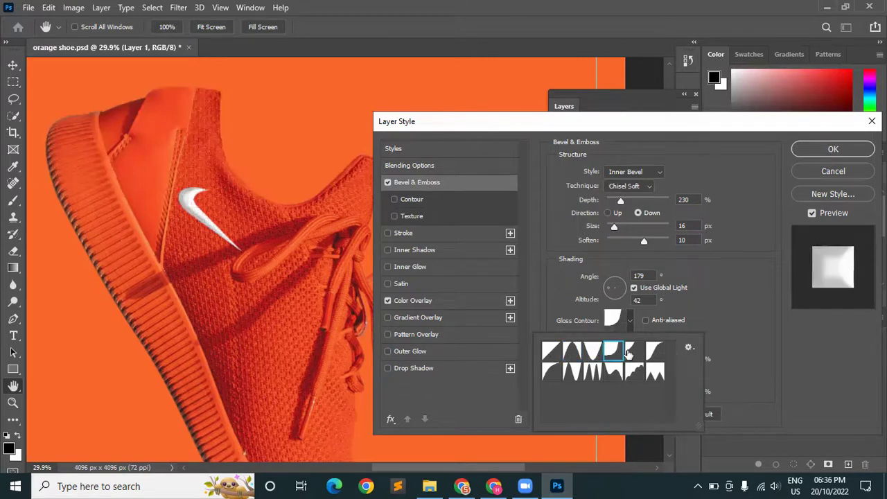
pyautogui.click(653, 352)
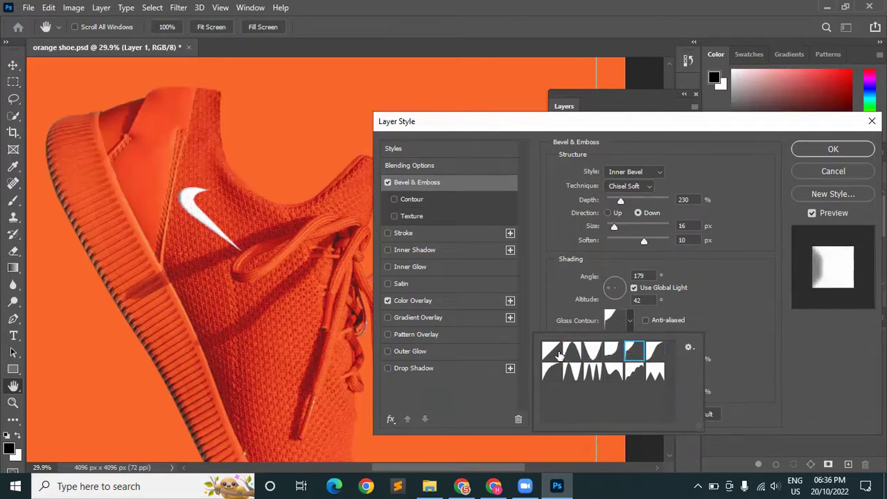
pyautogui.click(552, 351)
# Compare second-row gloss contours against Linear, keep Linear and close the picker.
pyautogui.click(552, 373)
pyautogui.click(614, 375)
pyautogui.click(654, 375)
pyautogui.click(552, 374)
pyautogui.click(551, 351)
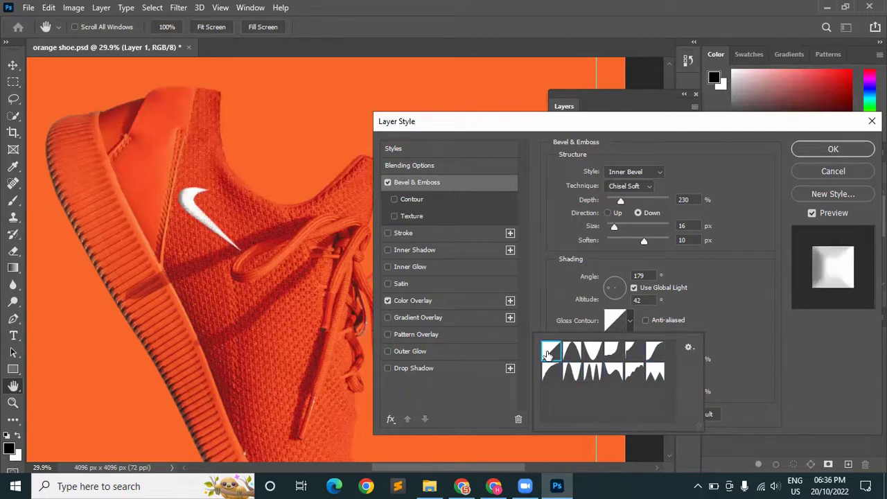
pyautogui.click(545, 375)
pyautogui.click(546, 359)
pyautogui.click(736, 316)
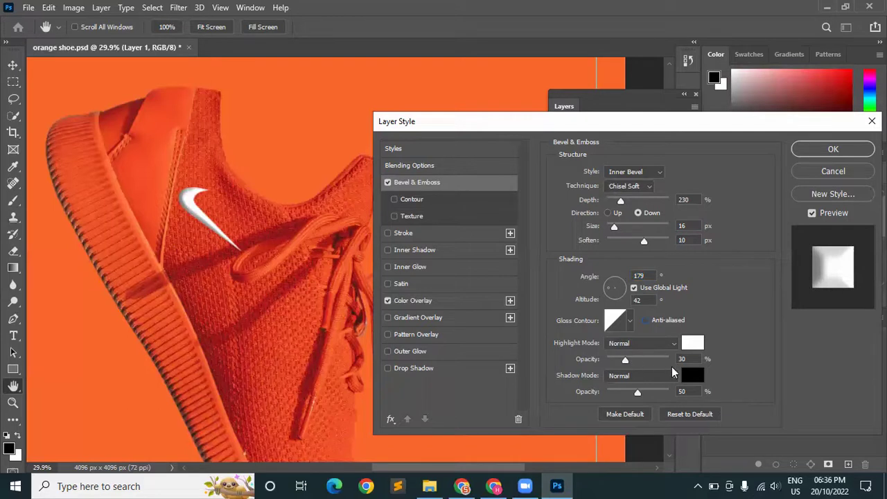
# Make the bevel highlight a pale peach sampled from the shoe, at 43% opacity.
pyautogui.click(690, 344)
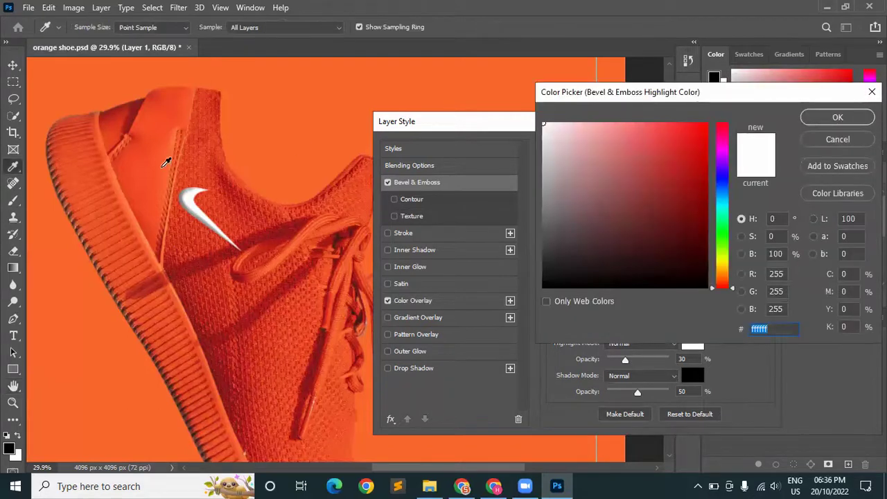
pyautogui.click(163, 165)
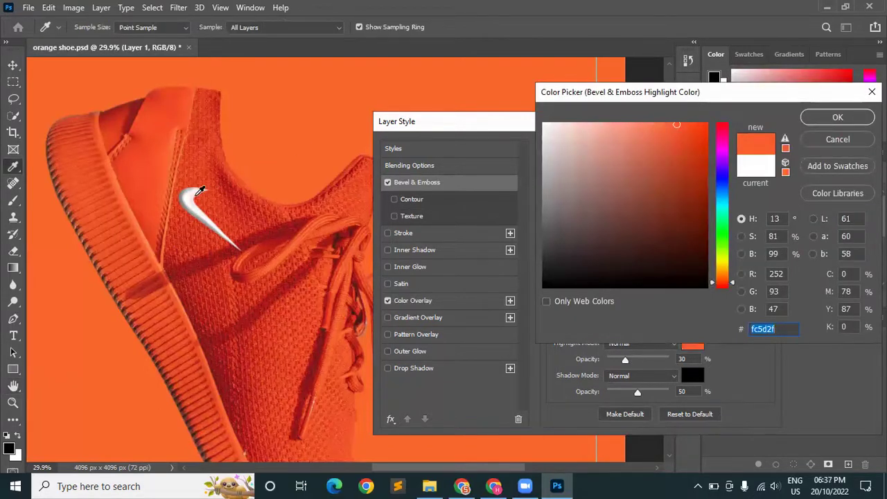
pyautogui.moveTo(645, 136); pyautogui.dragTo(601, 119)
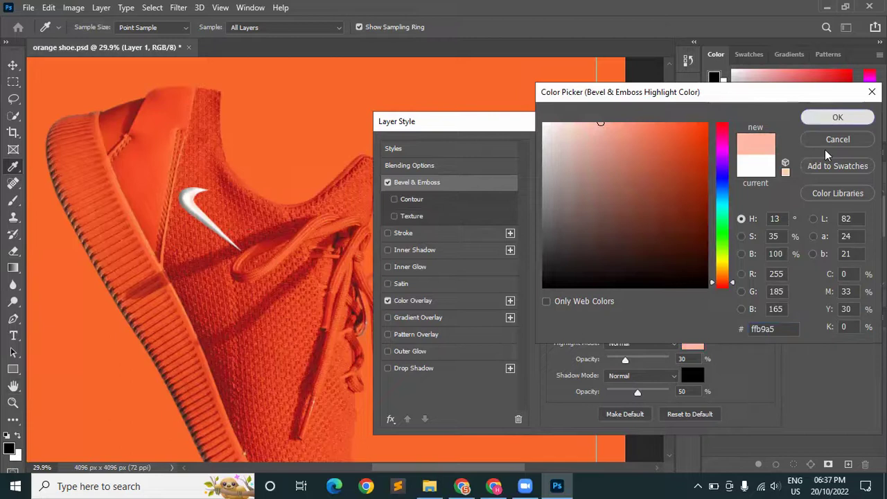
pyautogui.click(829, 118)
pyautogui.moveTo(645, 360)
pyautogui.mouseDown()
pyautogui.moveTo(655, 360)
pyautogui.moveTo(634, 360)
pyautogui.mouseUp()
# Make the bevel shadow dark grey #484848 at 44% opacity.
pyautogui.click(692, 378)
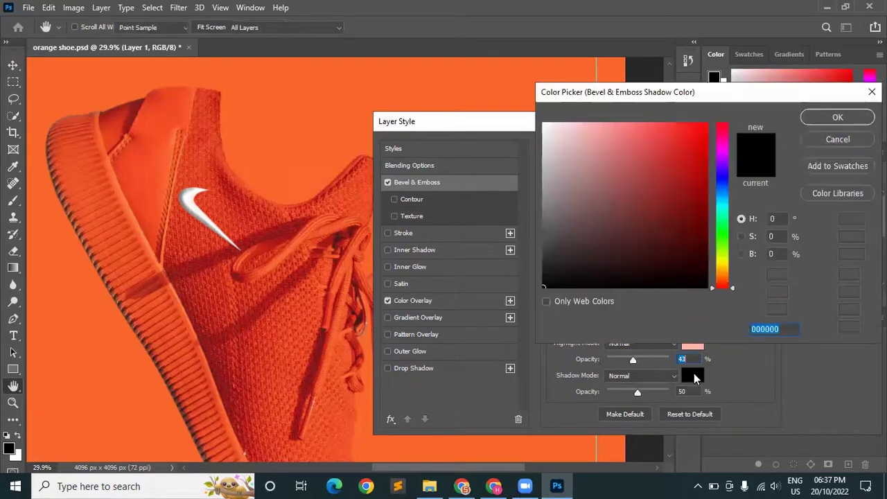
pyautogui.write('ffffff')
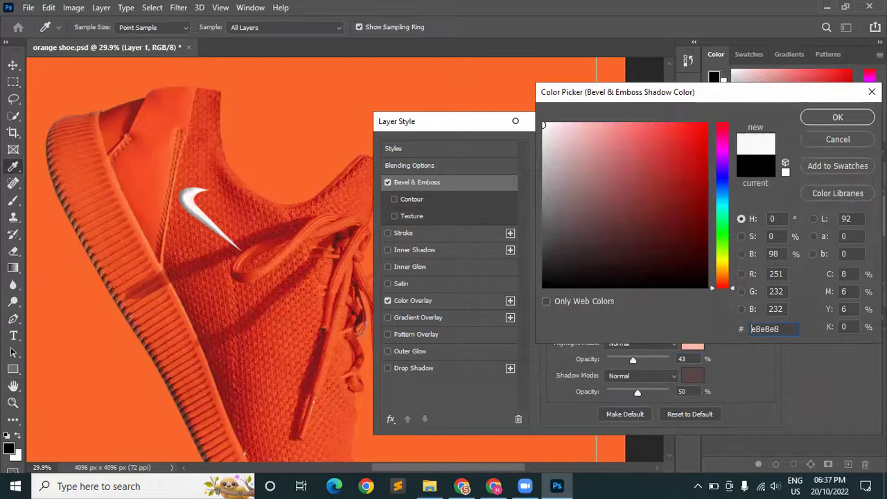
pyautogui.click(165, 178)
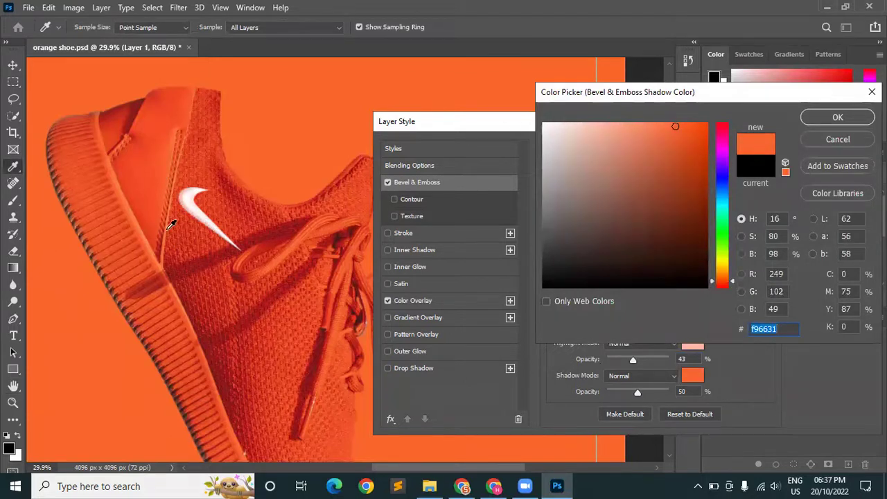
pyautogui.click(583, 227)
pyautogui.moveTo(583, 227); pyautogui.dragTo(534, 204)
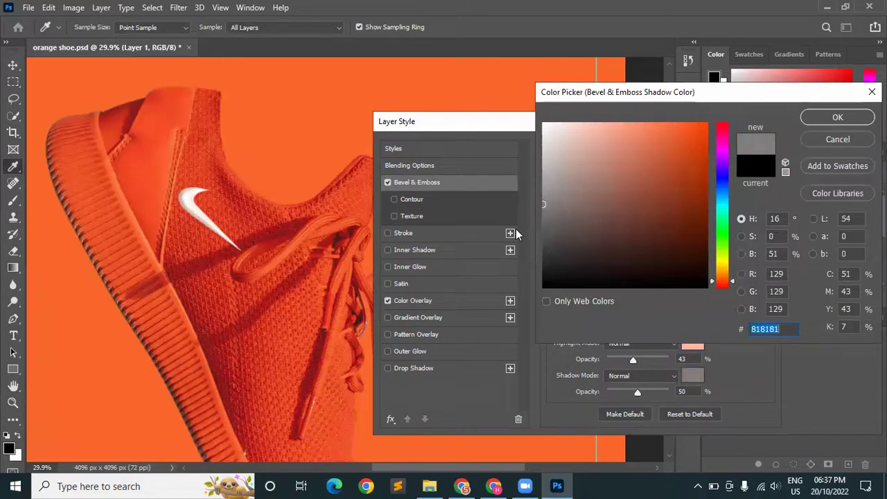
pyautogui.click(539, 242)
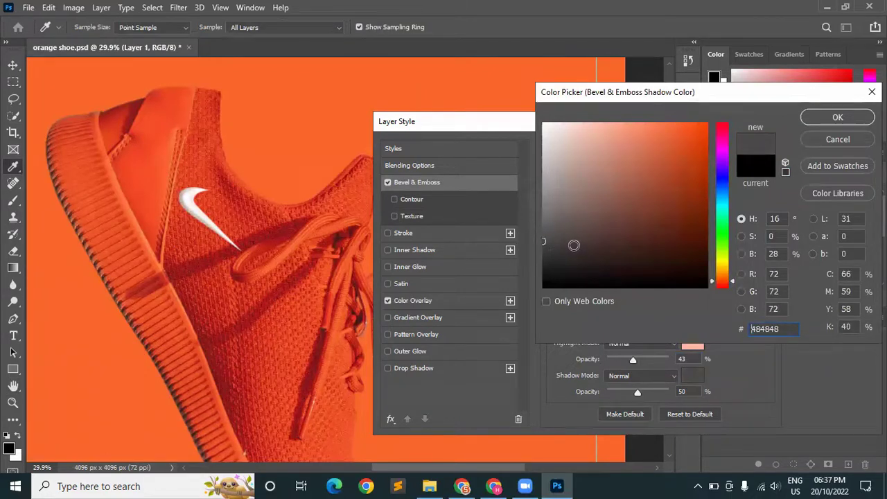
pyautogui.click(818, 118)
pyautogui.moveTo(639, 392)
pyautogui.mouseDown()
pyautogui.moveTo(655, 394)
pyautogui.moveTo(634, 388)
pyautogui.mouseUp()
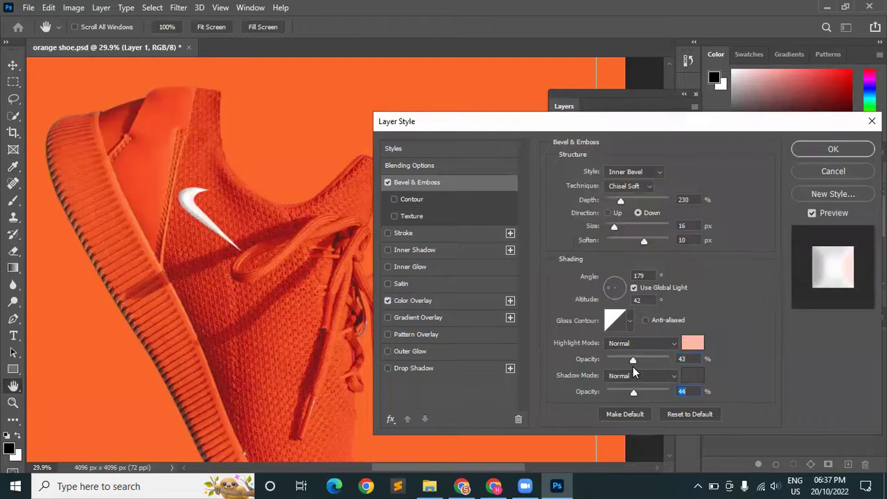
# Try Overlay, Vivid Light and Multiply as the bevel highlight blend mode.
pyautogui.click(637, 343)
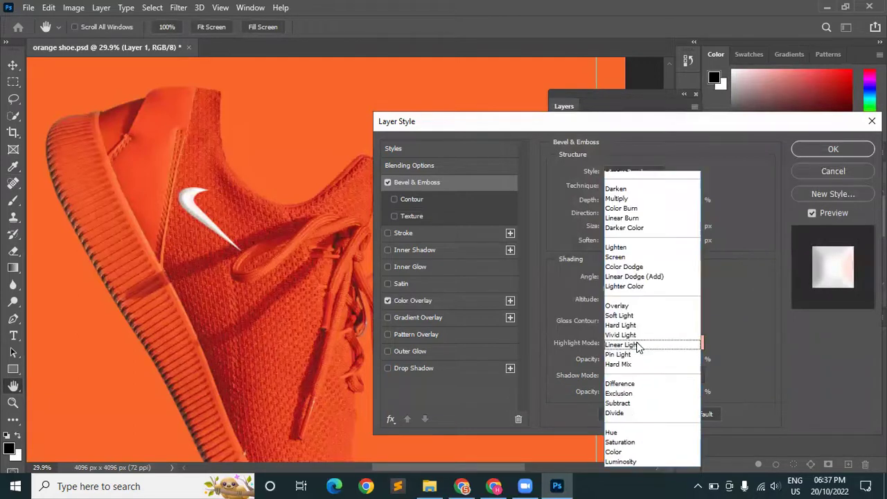
pyautogui.click(628, 306)
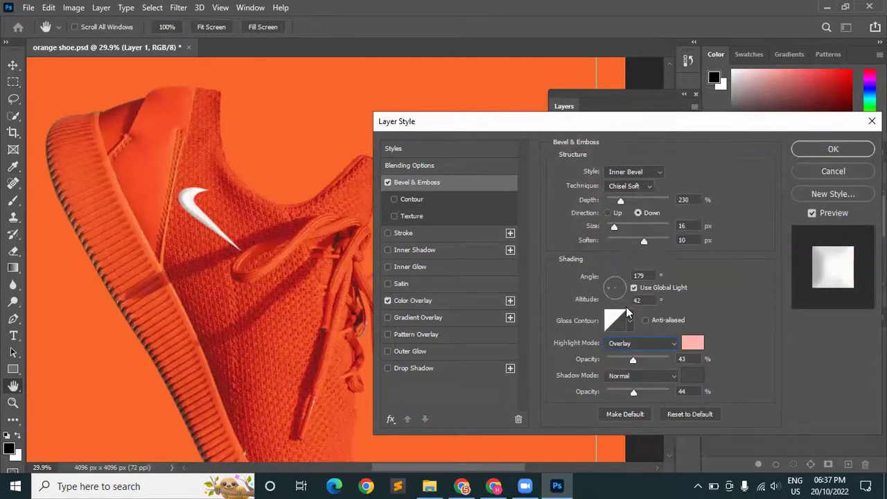
pyautogui.click(637, 345)
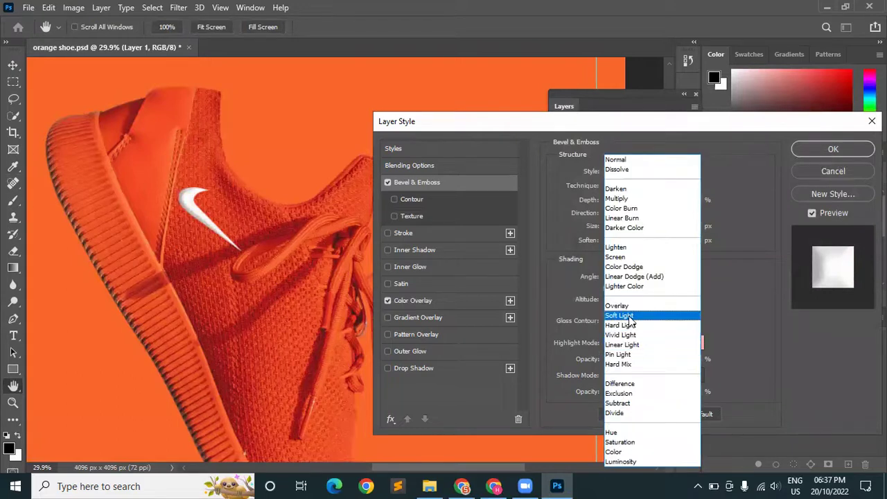
pyautogui.click(633, 336)
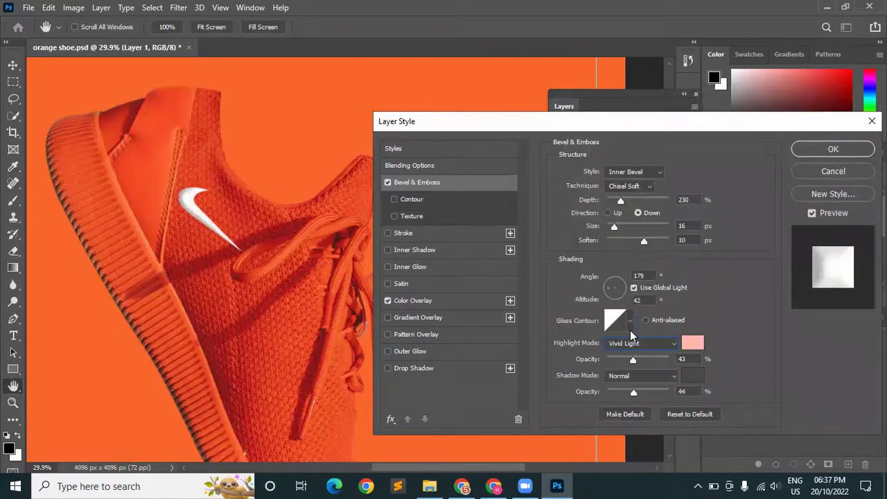
pyautogui.click(638, 343)
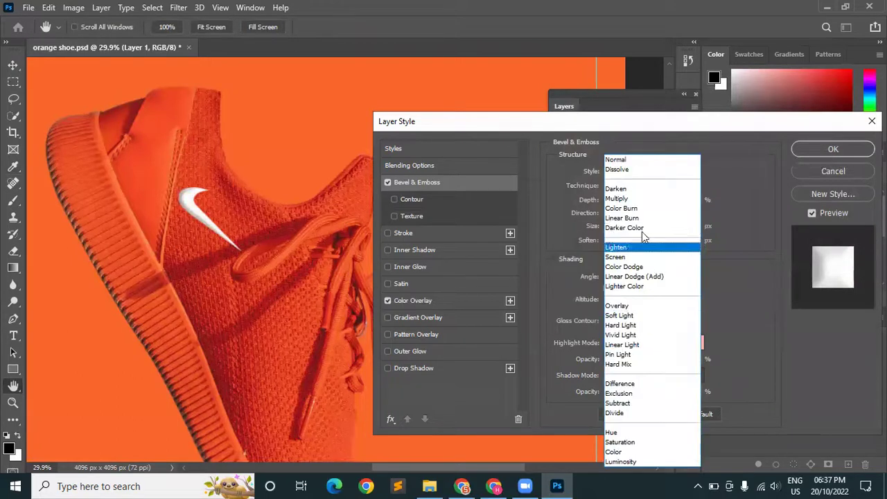
pyautogui.click(633, 195)
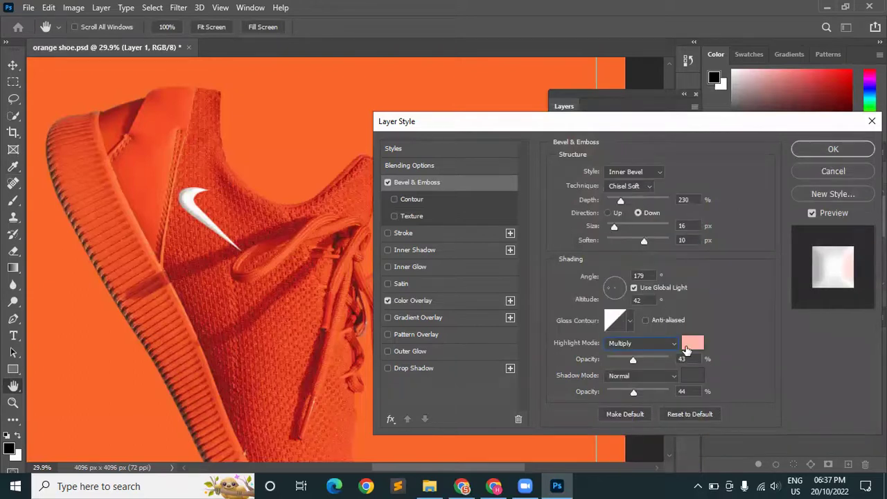
# Set the bevel highlight colour to the shoe's orange #f54c25.
pyautogui.click(688, 345)
pyautogui.write('ffffff')
pyautogui.click(595, 146)
pyautogui.click(158, 142)
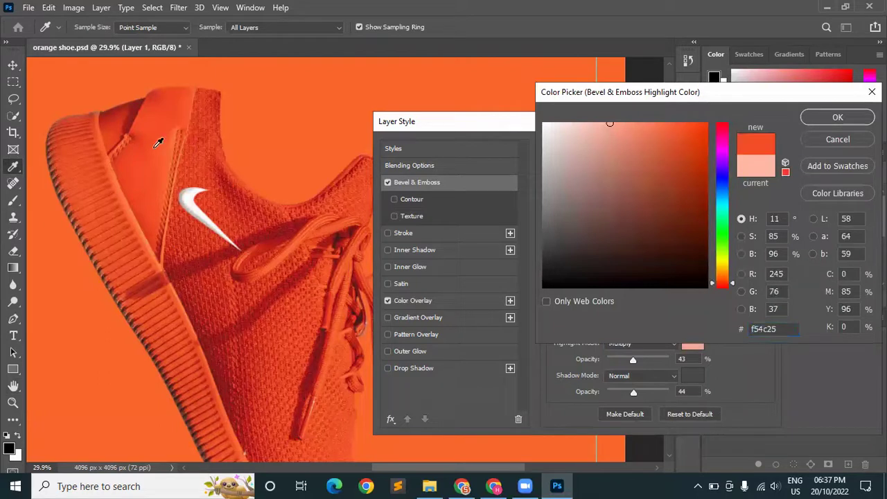
pyautogui.click(837, 117)
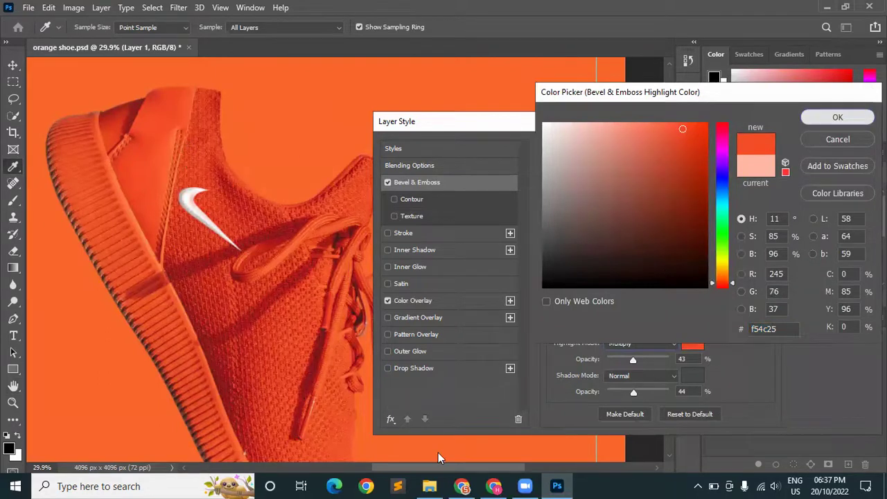
# Set the highlight to Hard Light at 30% opacity and apply the layer style.
pyautogui.click(641, 344)
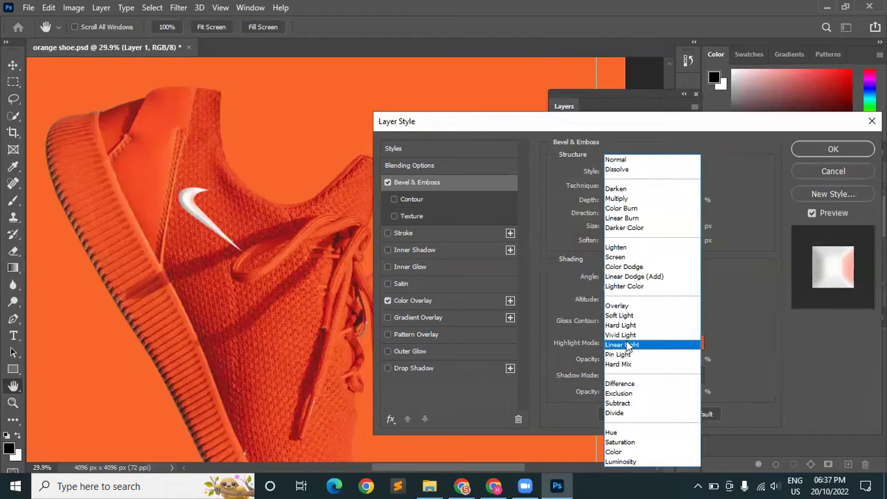
pyautogui.click(631, 322)
pyautogui.moveTo(633, 359); pyautogui.dragTo(626, 359)
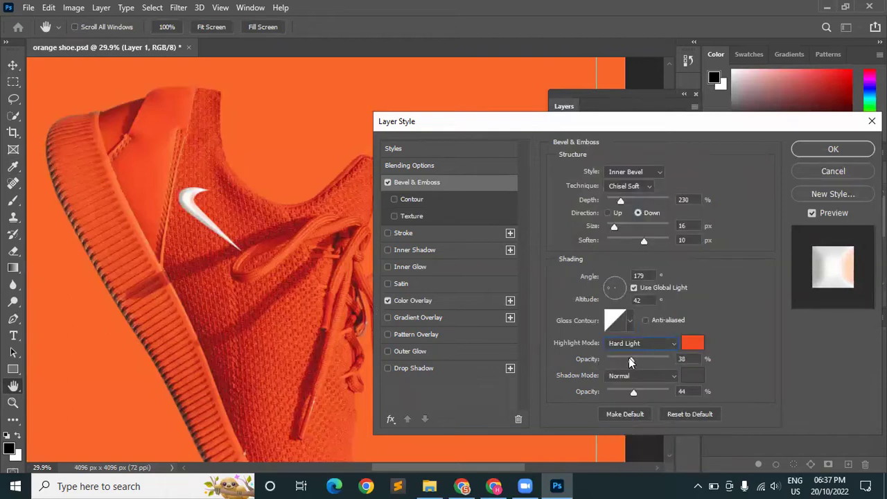
pyautogui.click(833, 150)
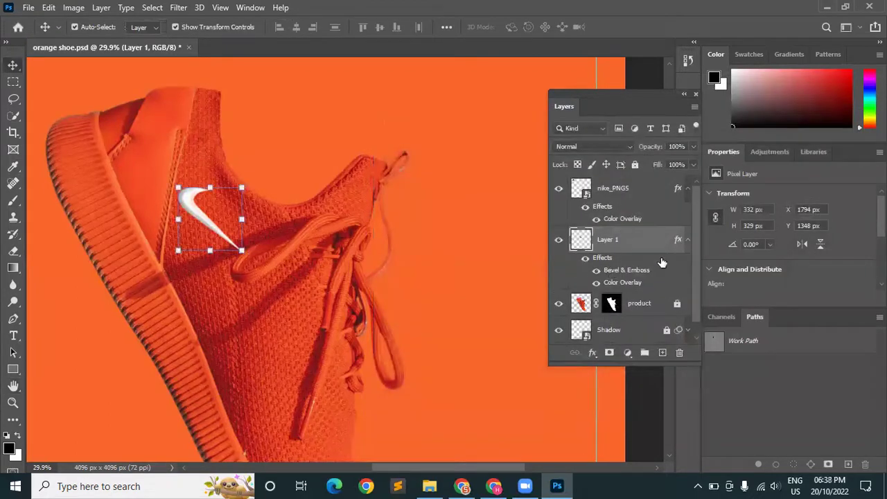
# Toggle the swoosh's Color Overlay off and on, and turn Bevel & Emboss back on.
pyautogui.click(596, 283)
pyautogui.click(596, 283)
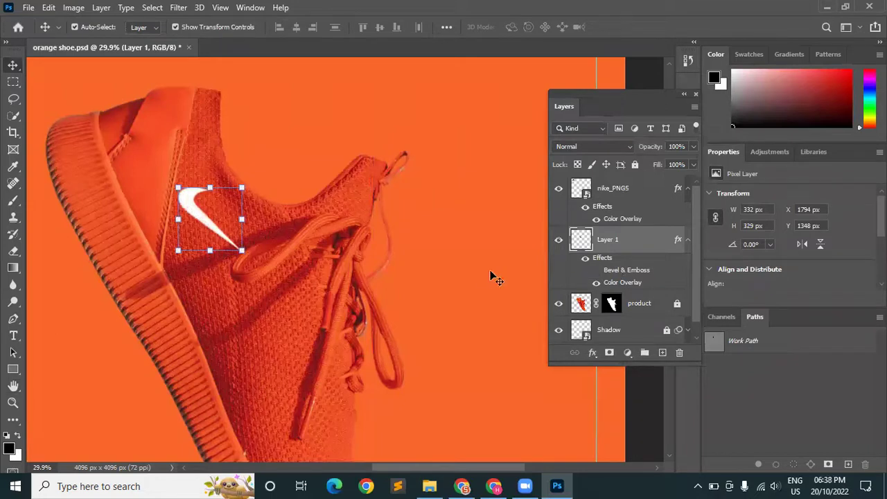
pyautogui.click(303, 198)
pyautogui.scroll(3, 137, 187)
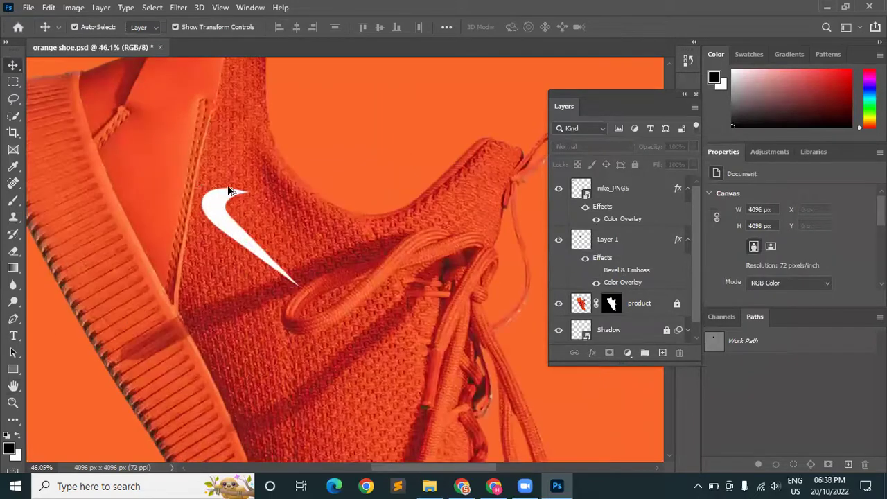
pyautogui.scroll(2, 229, 194)
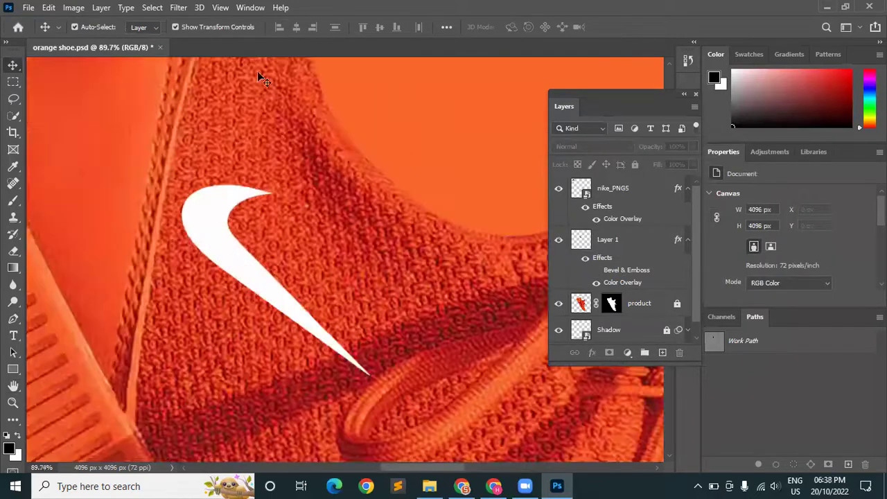
pyautogui.click(596, 270)
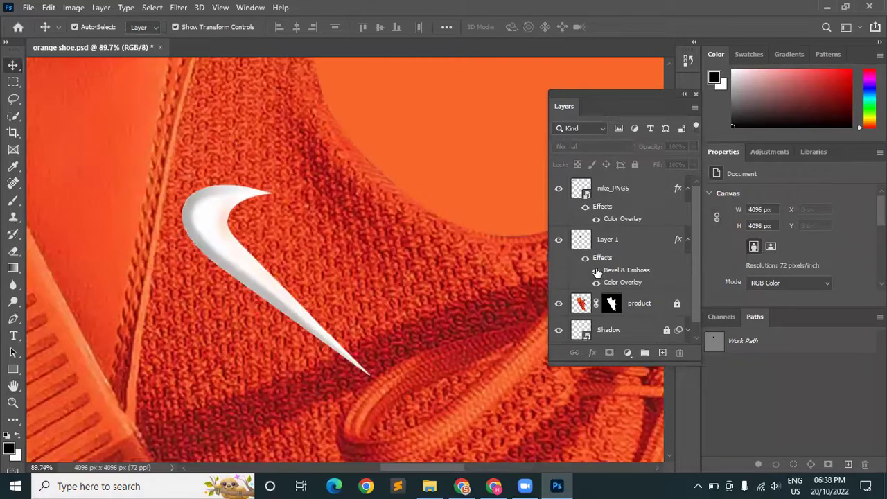
# Select Layer 1 and load the swoosh's outline as a selection.
pyautogui.scroll(1, 156, 220)
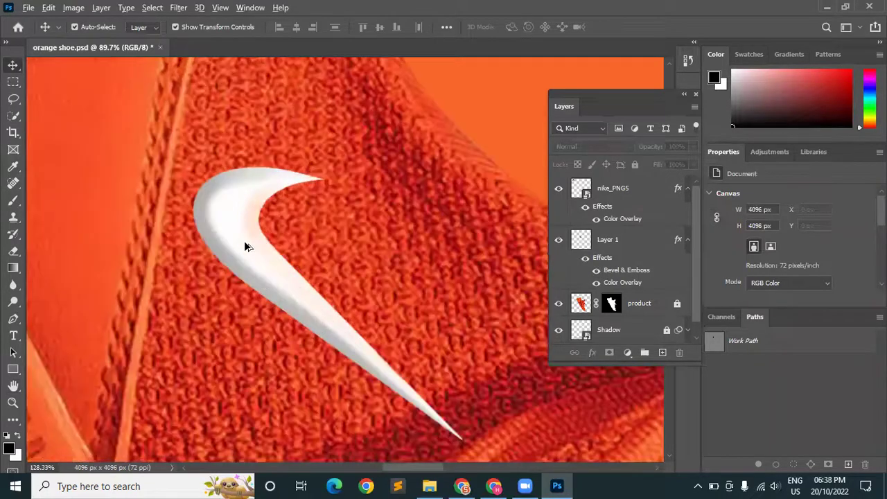
pyautogui.scroll(1, 238, 172)
pyautogui.scroll(-1, 234, 240)
pyautogui.scroll(-1, 249, 256)
pyautogui.click(611, 239)
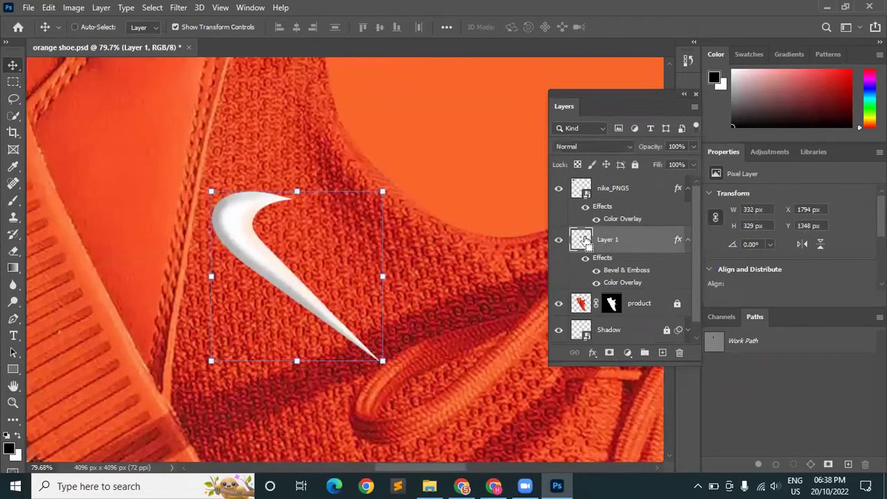
pyautogui.keyDown('ctrl'); pyautogui.click(586, 240); pyautogui.keyUp('ctrl')
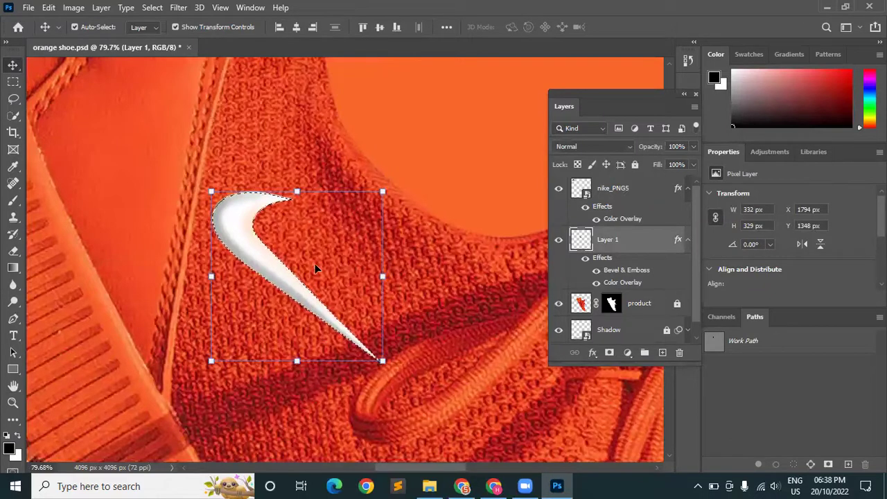
# Feather the swoosh selection by 10 px using Quick Selection's context menu.
pyautogui.click(13, 116)
pyautogui.rightClick(261, 227)
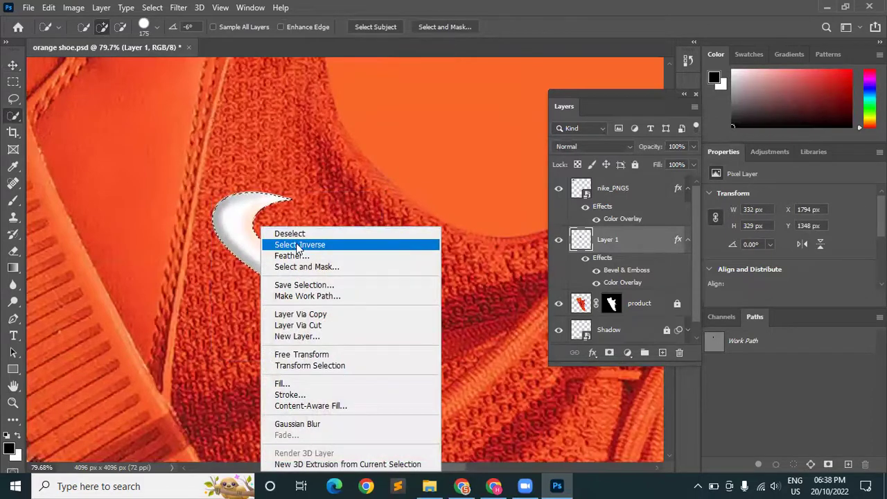
pyautogui.click(289, 256)
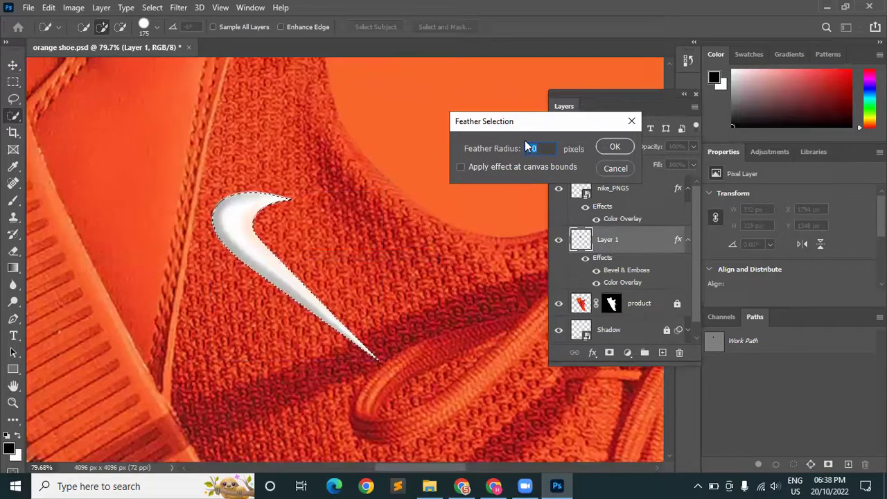
pyautogui.click(614, 148)
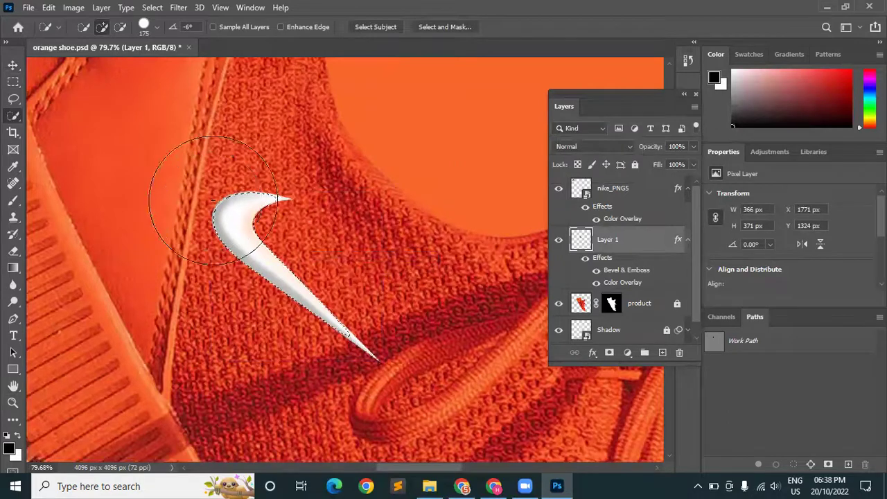
# Return to the Move tool and deselect the swoosh with Ctrl+D.
pyautogui.scroll(1, 213, 200)
pyautogui.scroll(1, 216, 200)
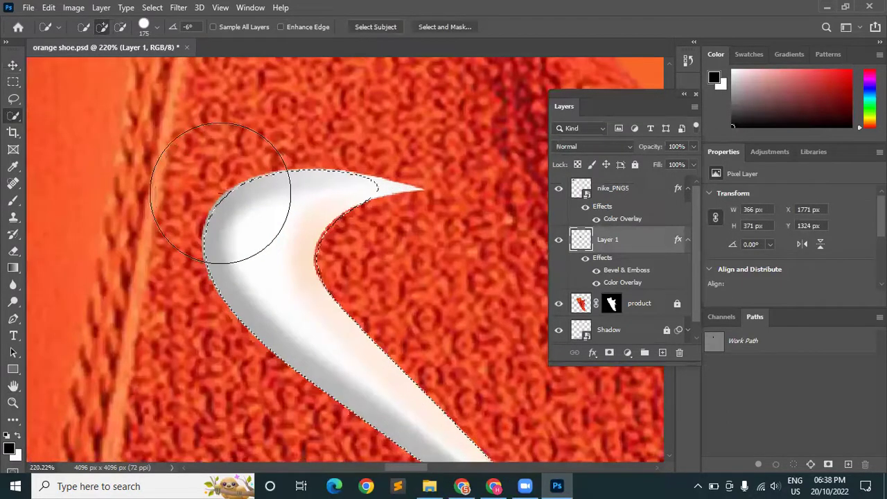
pyautogui.click(225, 198)
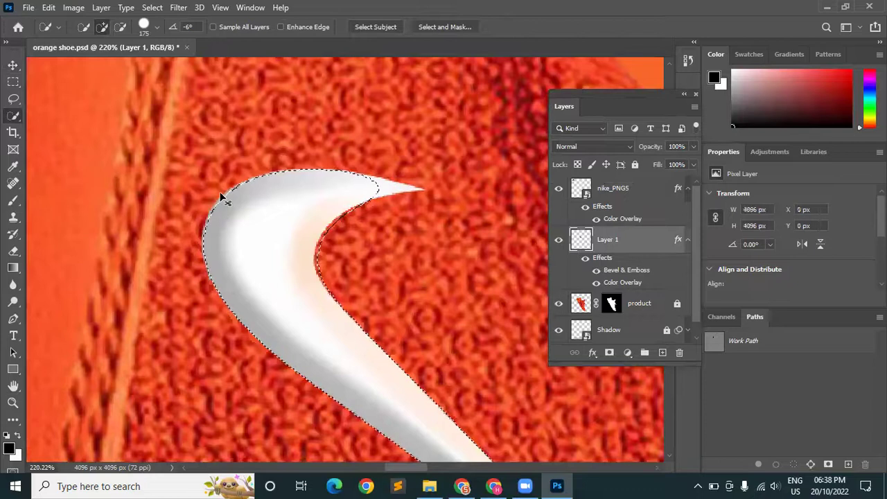
pyautogui.scroll(-1, 178, 234)
pyautogui.scroll(-2, 309, 152)
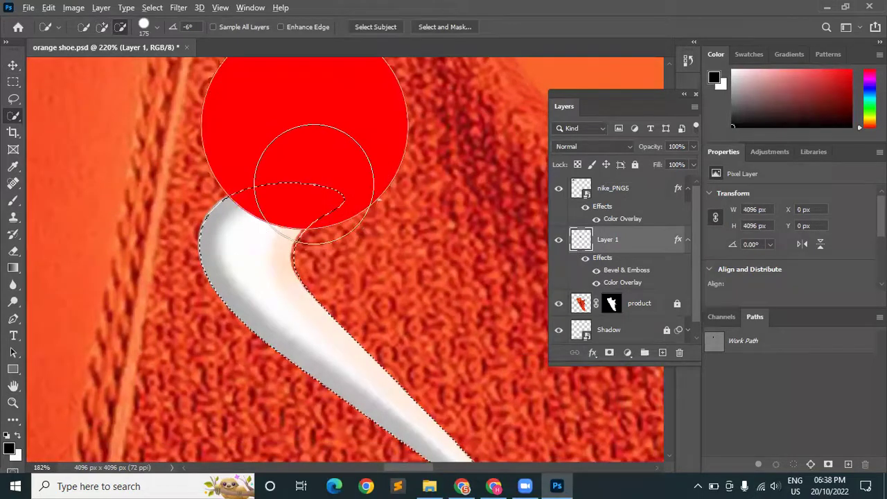
pyautogui.scroll(-3, 297, 178)
pyautogui.scroll(-1, 187, 171)
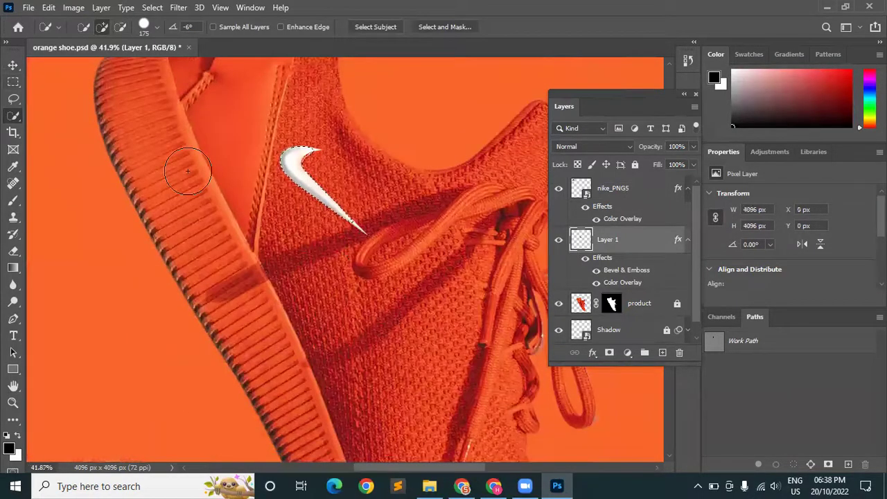
pyautogui.scroll(1, 243, 145)
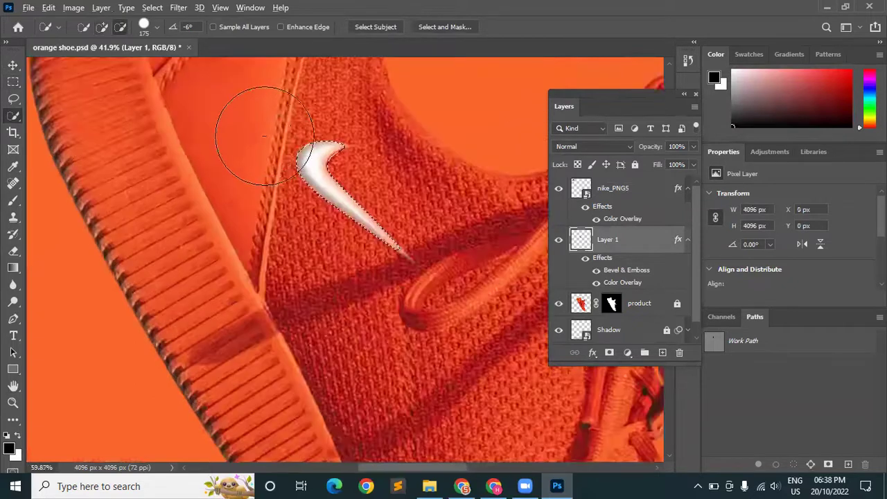
pyautogui.scroll(1, 256, 139)
pyautogui.scroll(4, 312, 152)
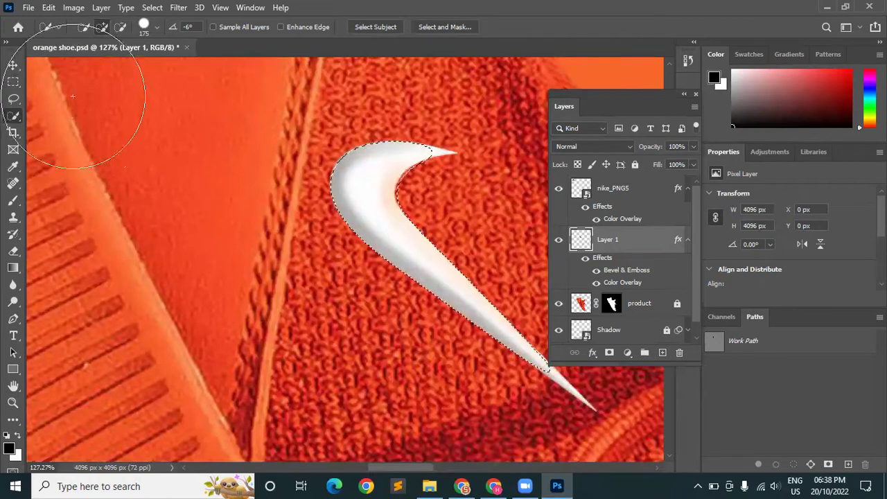
pyautogui.click(13, 66)
pyautogui.hotkey('ctrl', 'd')
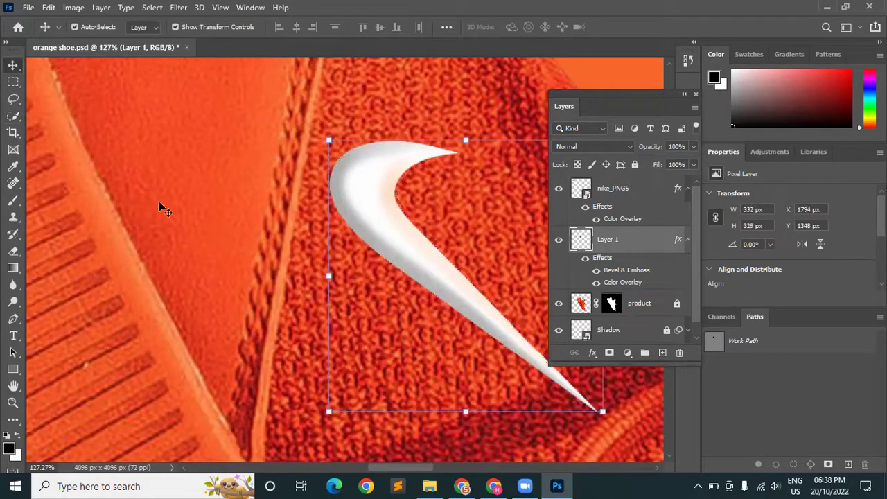
# Add a layer mask to Layer 1 and give it a 3 px feather in Select and Mask.
pyautogui.click(557, 241)
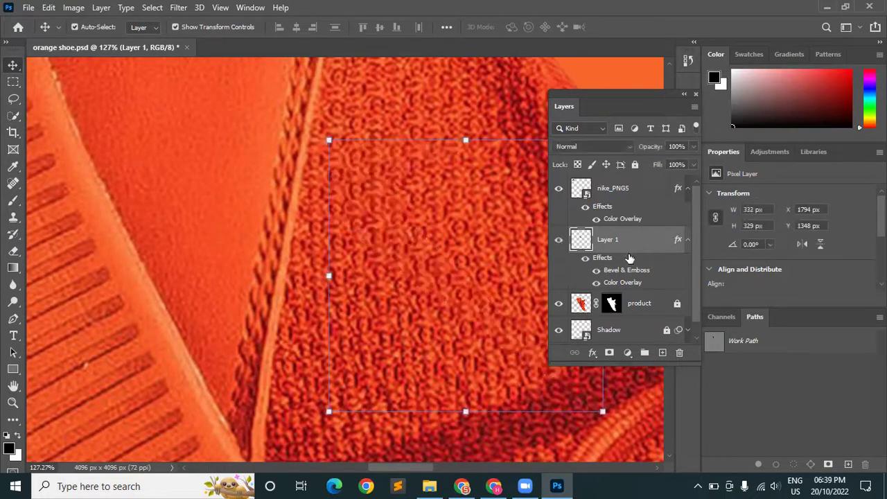
pyautogui.click(610, 354)
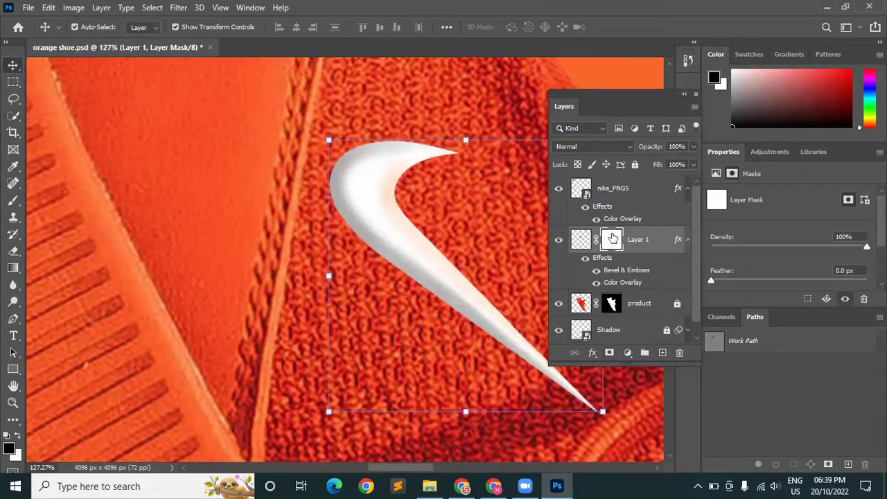
pyautogui.doubleClick(613, 239)
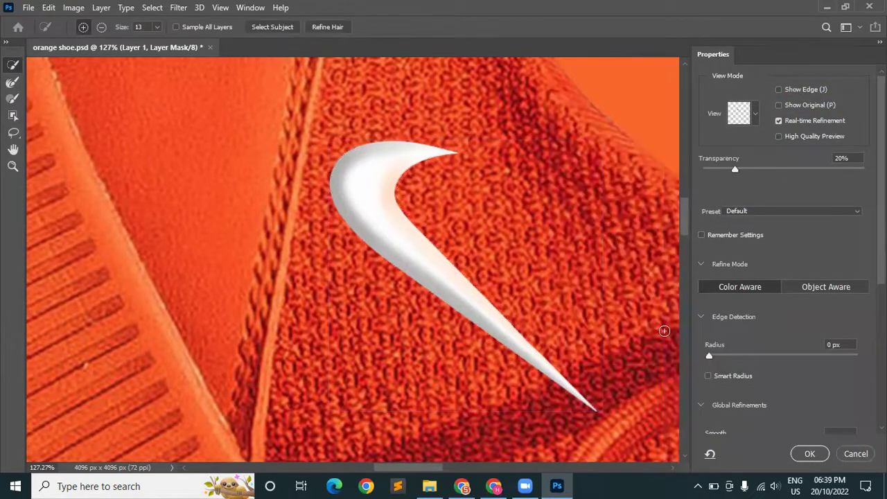
pyautogui.scroll(-1, 665, 330)
pyautogui.scroll(-2, 798, 357)
pyautogui.scroll(-2, 770, 374)
pyautogui.scroll(-3, 741, 373)
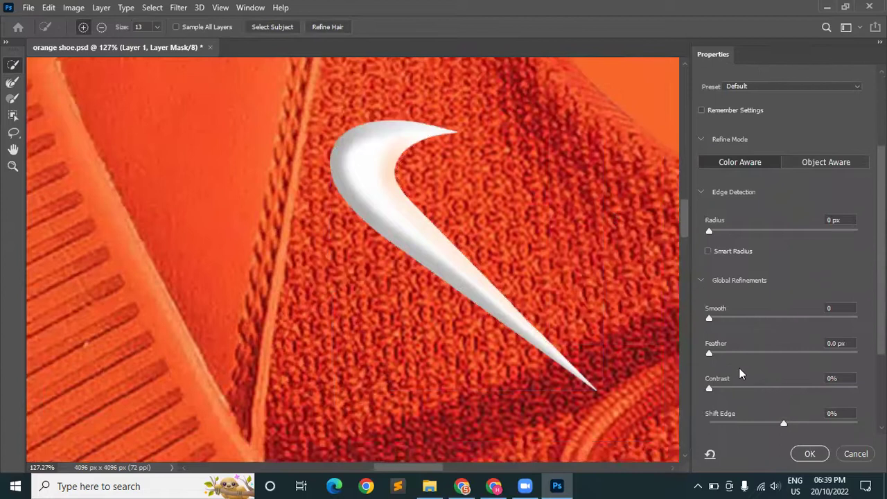
pyautogui.moveTo(710, 355); pyautogui.dragTo(736, 358)
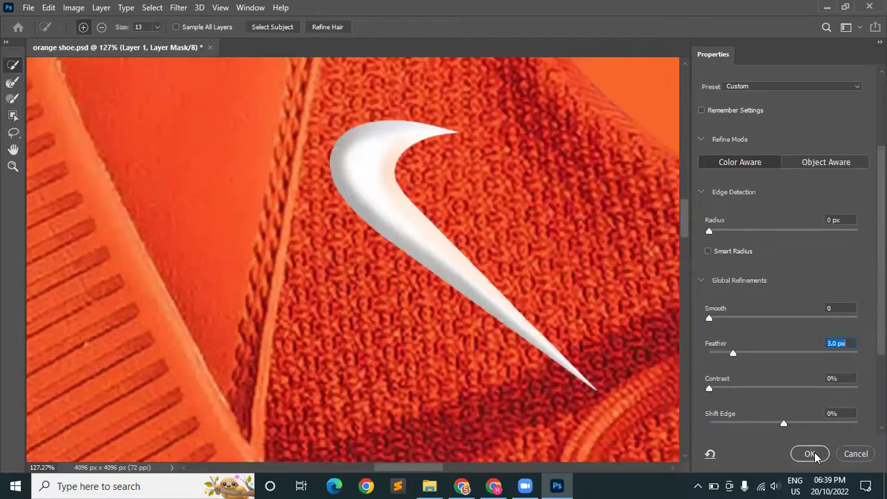
pyautogui.click(810, 454)
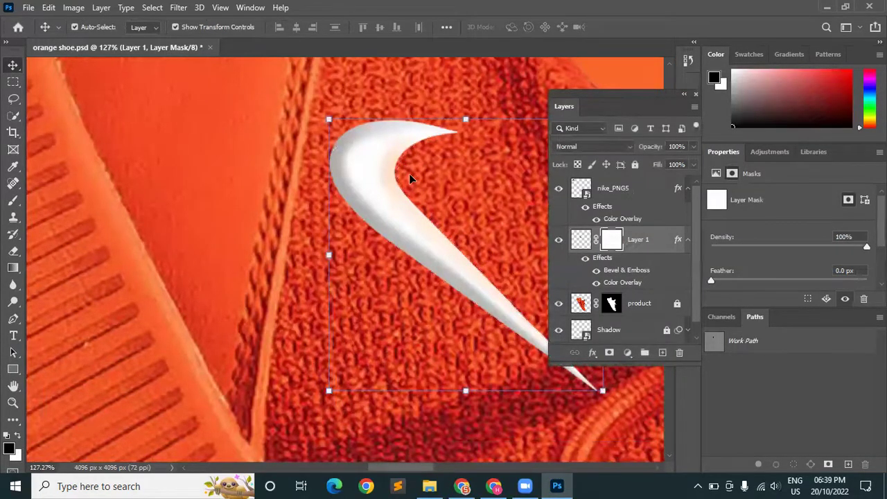
# Re-feather Layer 1's mask to 26.8 px in Select and Mask, then target the layer's pixels.
pyautogui.scroll(1, 410, 179)
pyautogui.scroll(2, 410, 179)
pyautogui.scroll(2, 424, 179)
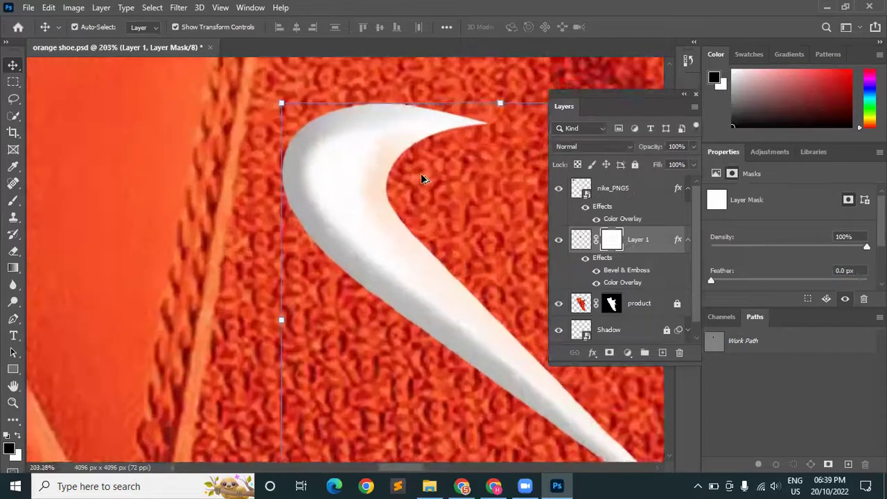
pyautogui.scroll(1, 468, 171)
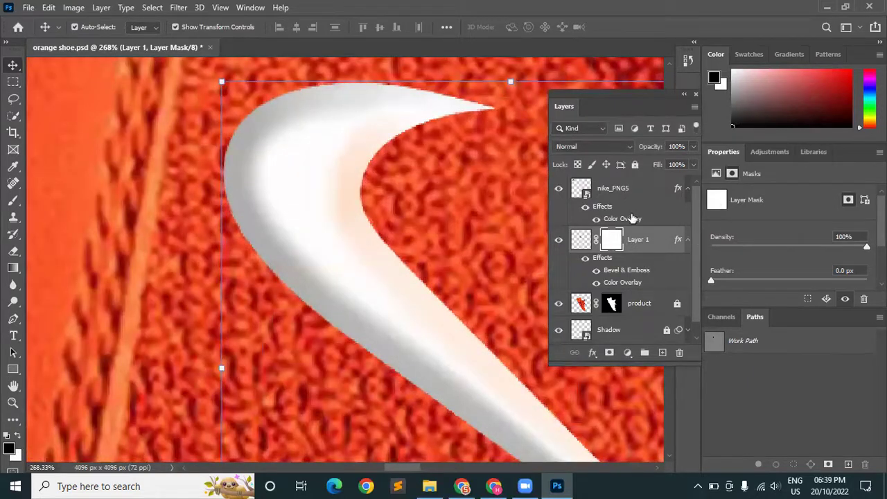
pyautogui.doubleClick(615, 240)
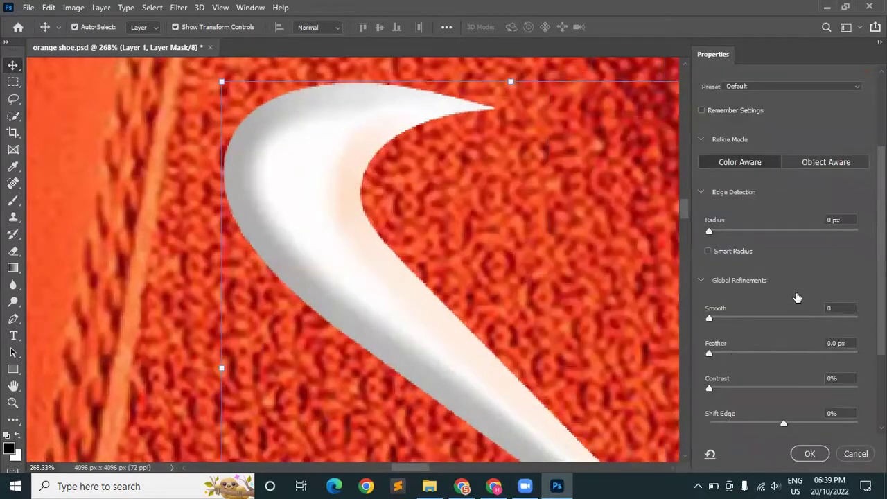
pyautogui.click(773, 353)
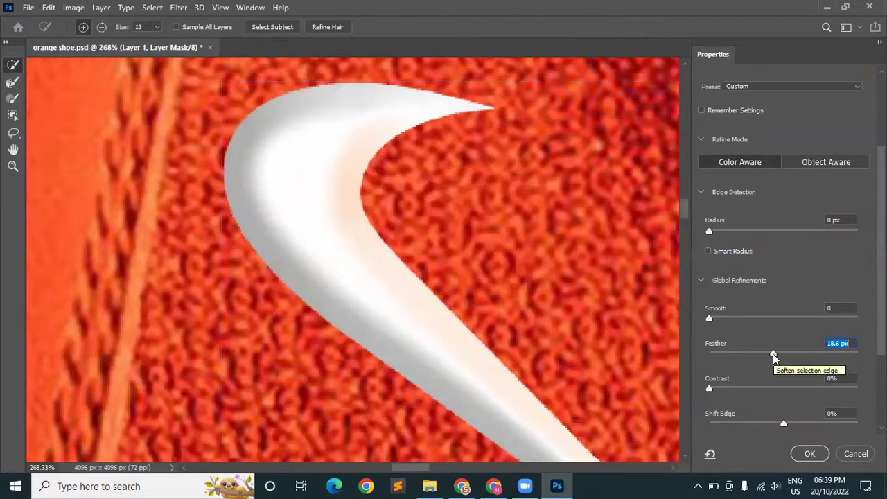
pyautogui.click(799, 355)
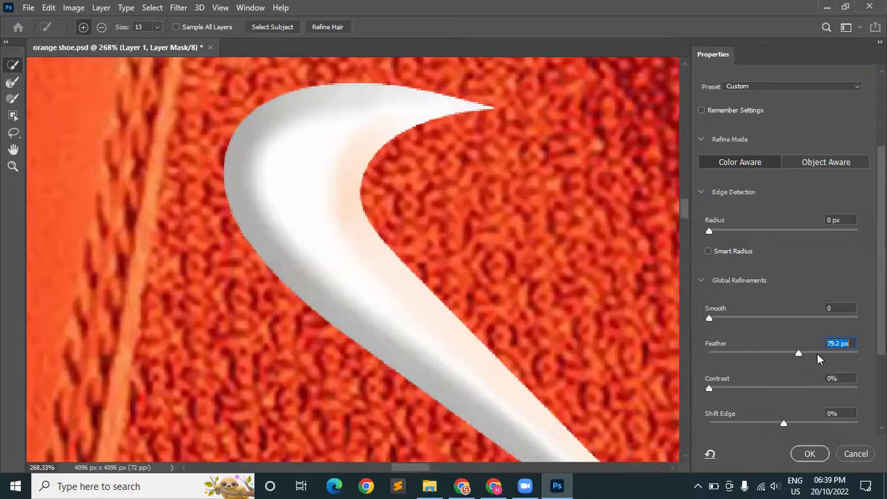
pyautogui.click(778, 354)
pyautogui.click(808, 454)
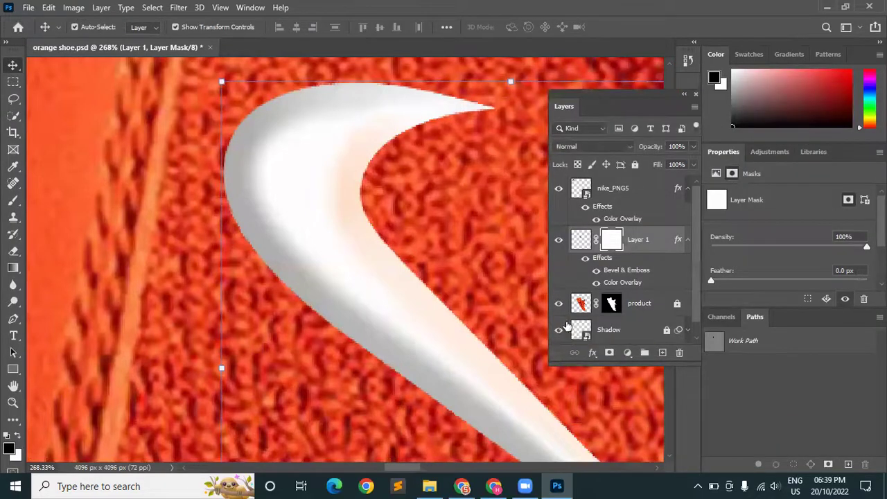
pyautogui.click(580, 241)
pyautogui.scroll(-3, 432, 261)
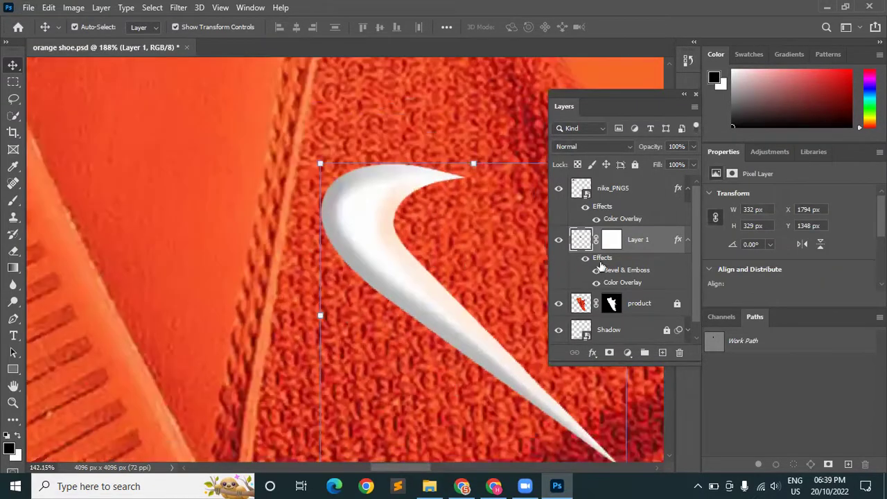
# Delete the old mask and add a new mask from the swoosh's selection.
pyautogui.scroll(-1, 432, 262)
pyautogui.moveTo(669, 329); pyautogui.dragTo(679, 353)
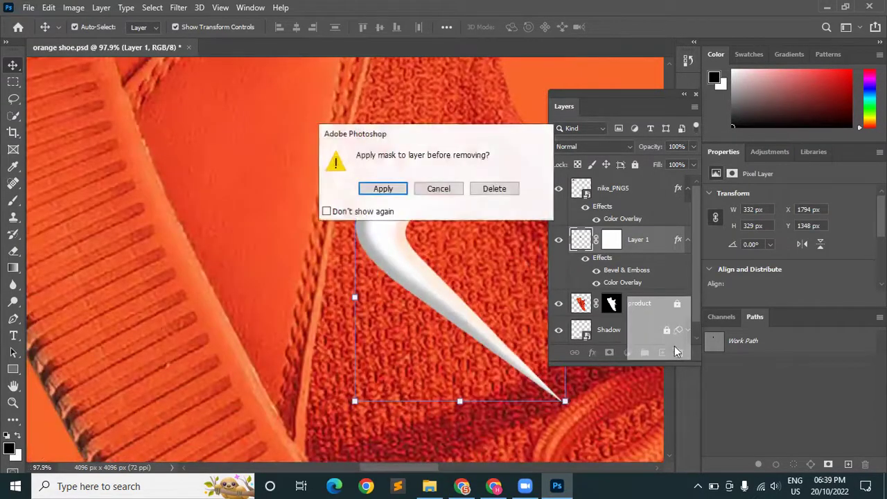
pyautogui.click(496, 190)
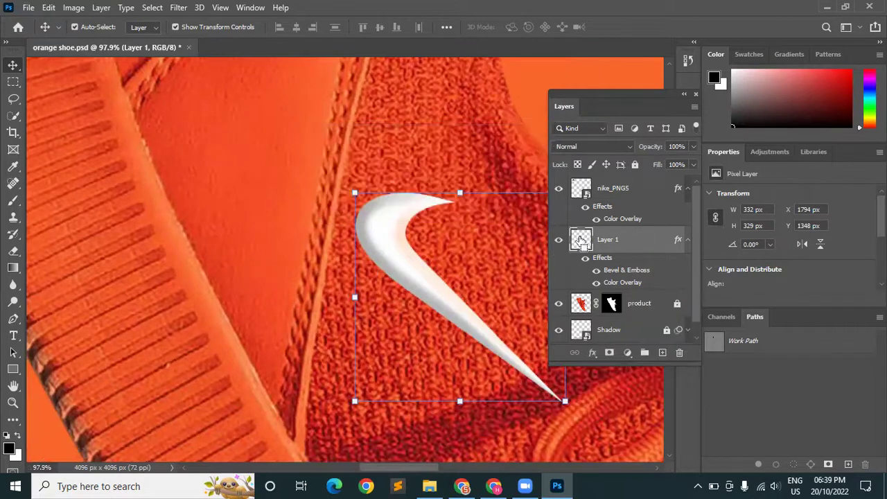
pyautogui.keyDown('ctrl'); pyautogui.click(581, 241); pyautogui.keyUp('ctrl')
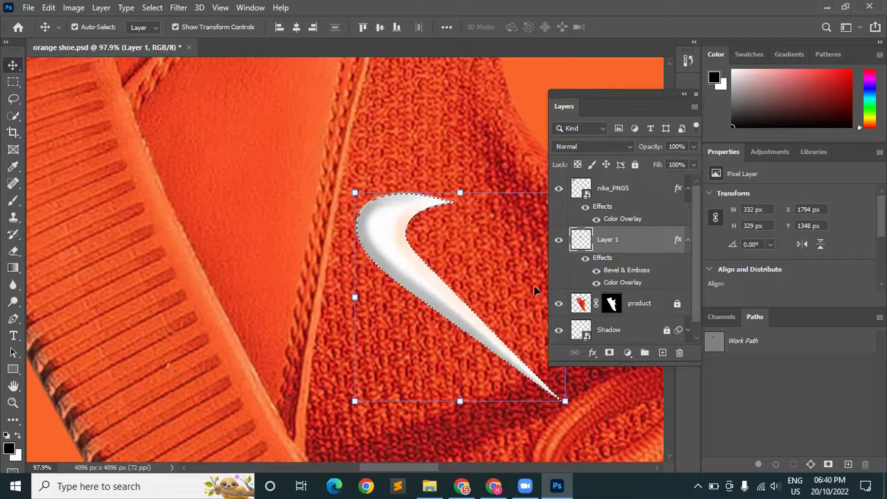
pyautogui.click(612, 355)
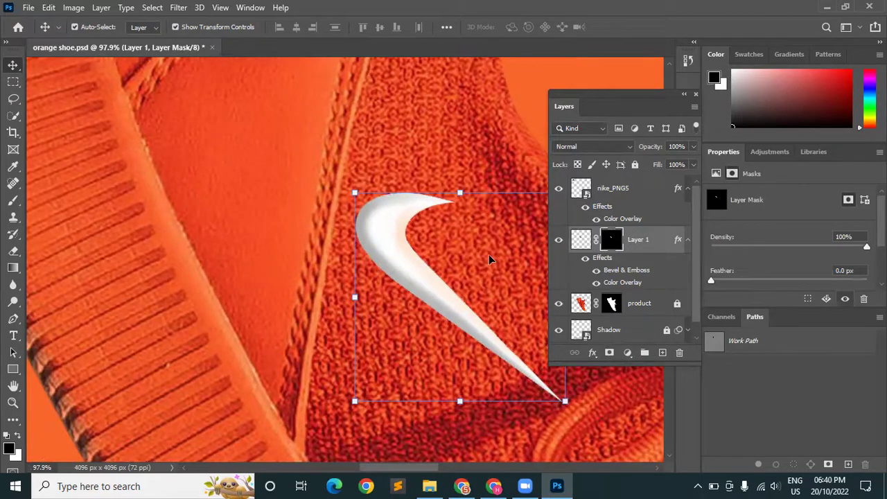
# Feather the new mask to about 3.5 px, then lower it to 1.5 px.
pyautogui.scroll(3, 489, 260)
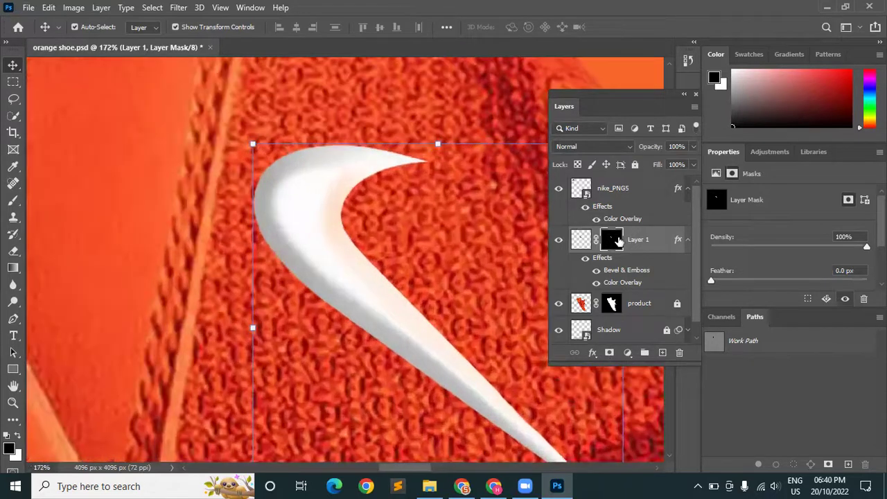
pyautogui.doubleClick(613, 239)
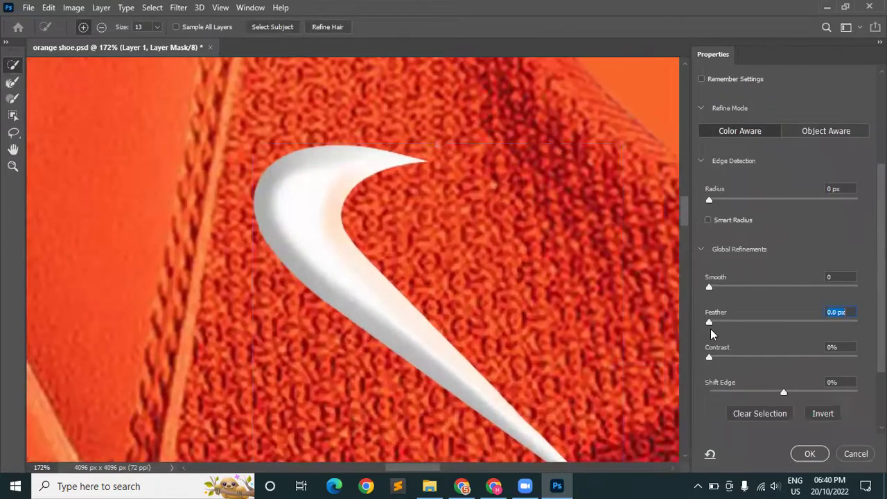
pyautogui.moveTo(709, 323); pyautogui.dragTo(737, 323)
pyautogui.click(810, 454)
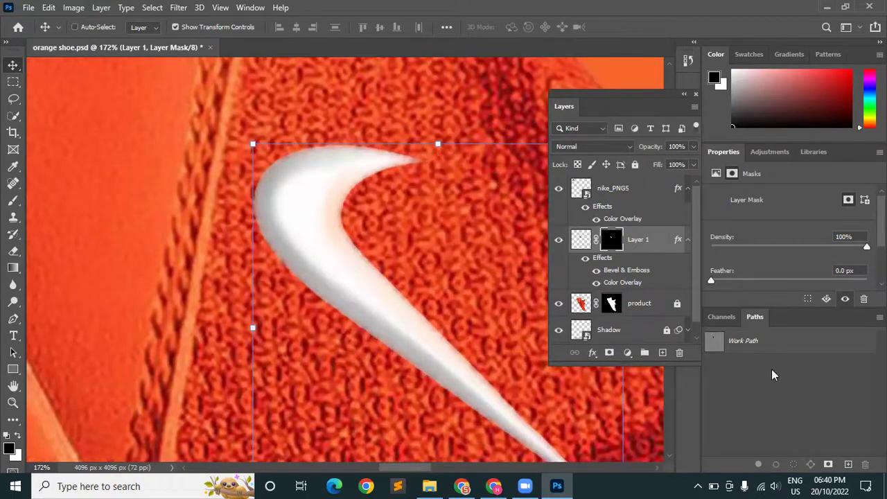
pyautogui.doubleClick(613, 242)
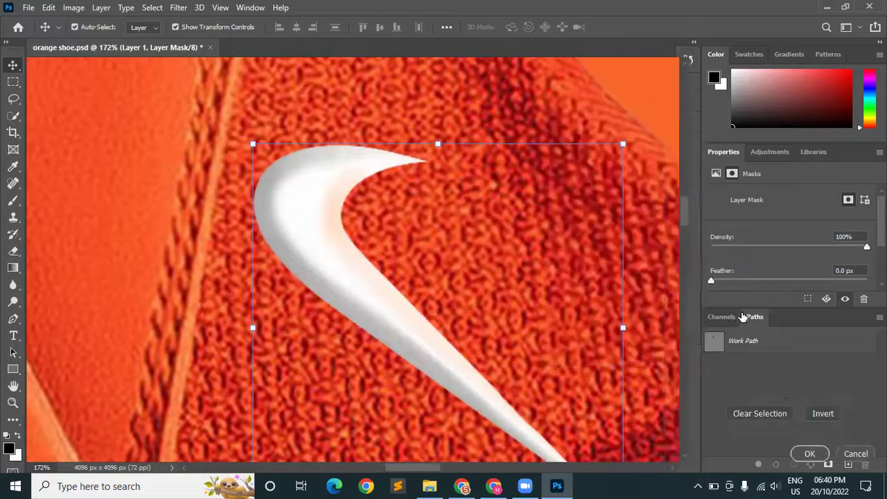
pyautogui.moveTo(710, 323); pyautogui.dragTo(719, 323)
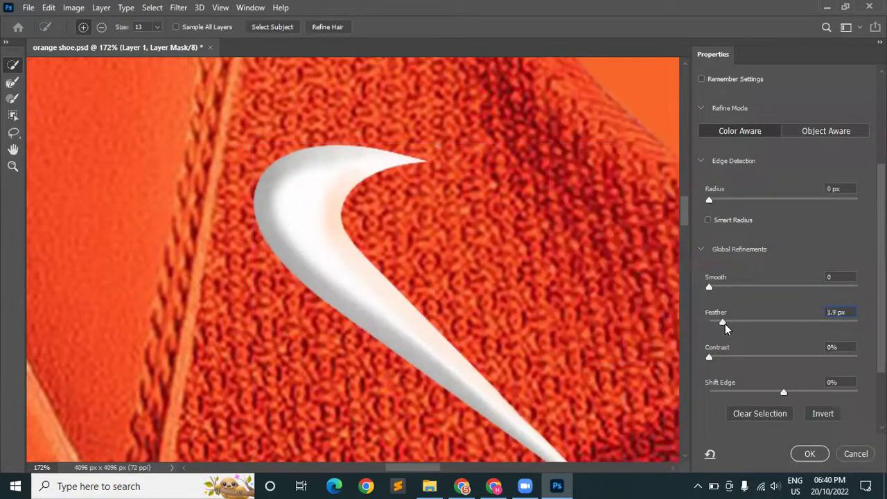
pyautogui.click(808, 454)
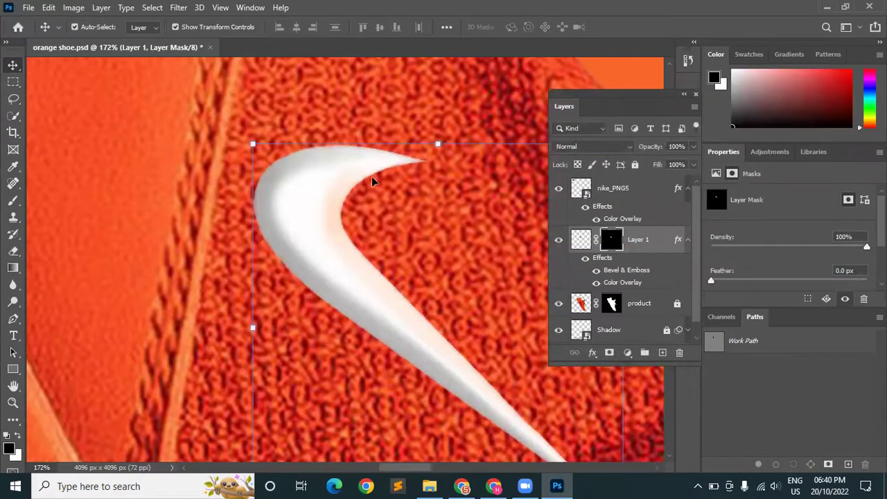
# Add a Drop Shadow to the swoosh with 0 px distance.
pyautogui.scroll(-3, 324, 258)
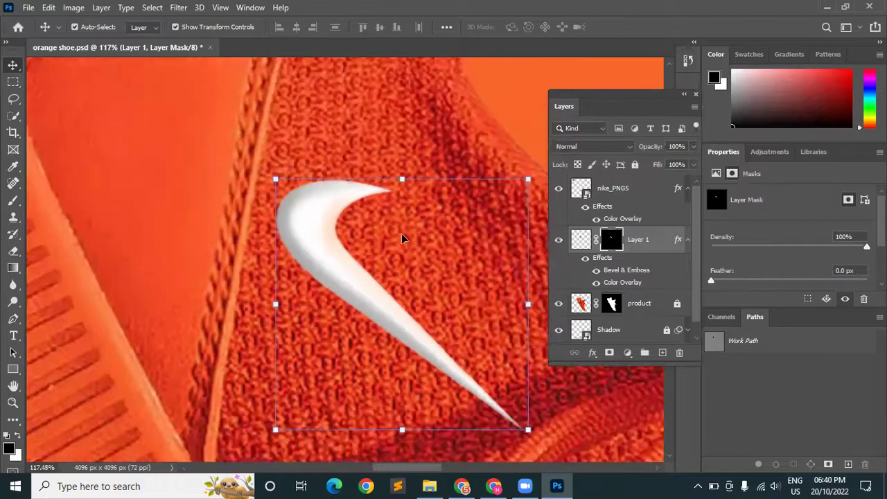
pyautogui.scroll(3, 355, 276)
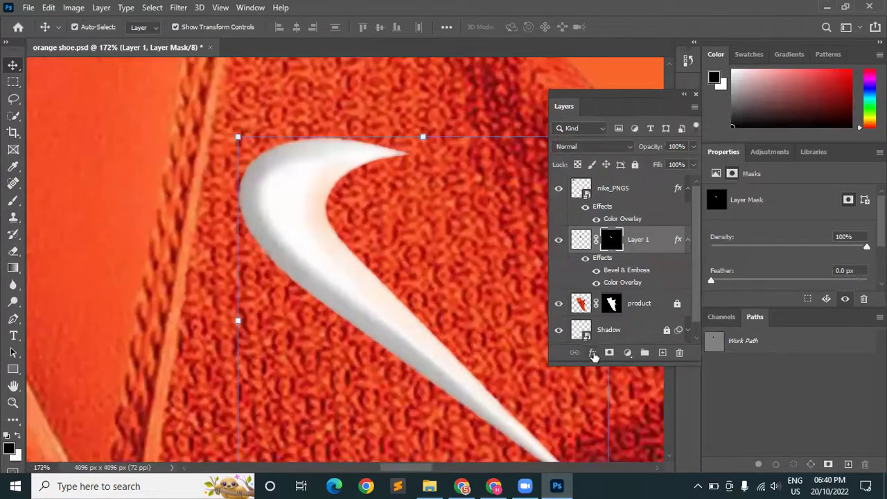
pyautogui.click(593, 354)
pyautogui.click(603, 346)
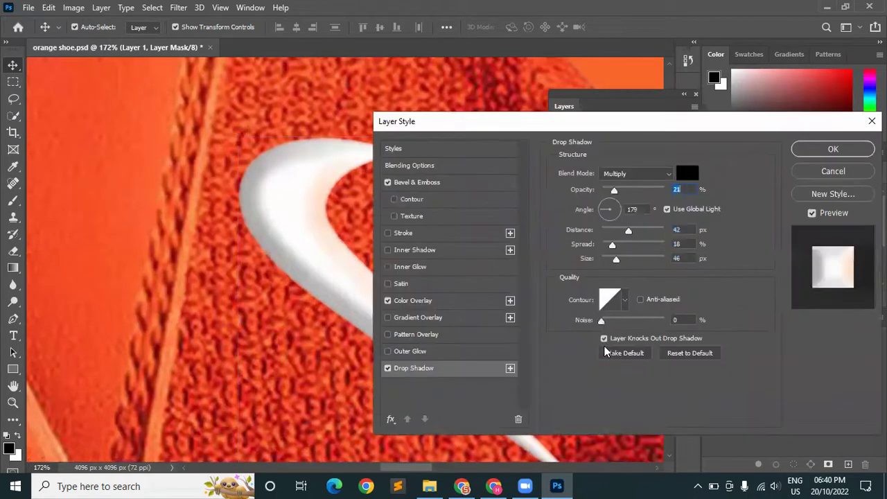
pyautogui.moveTo(628, 233); pyautogui.dragTo(506, 246)
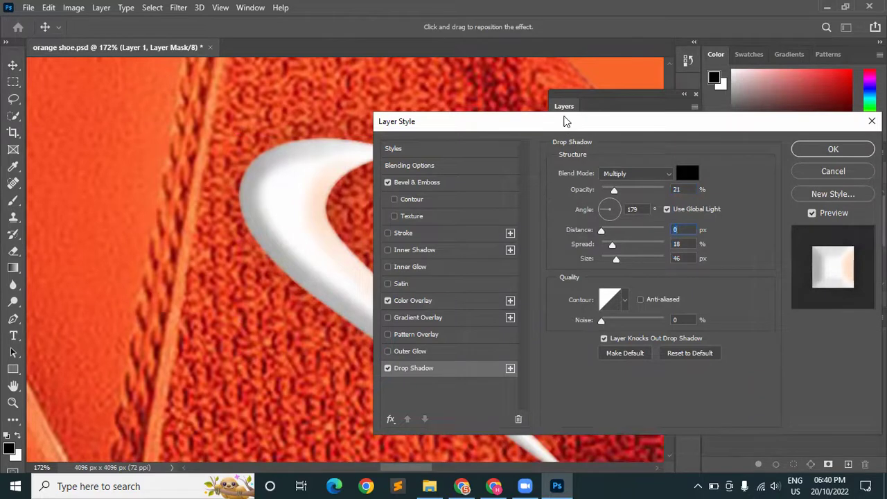
# Set the drop shadow to 17% opacity, 27% spread and 43 px size, and confirm.
pyautogui.moveTo(582, 123); pyautogui.dragTo(686, 124)
pyautogui.moveTo(718, 192); pyautogui.dragTo(744, 192)
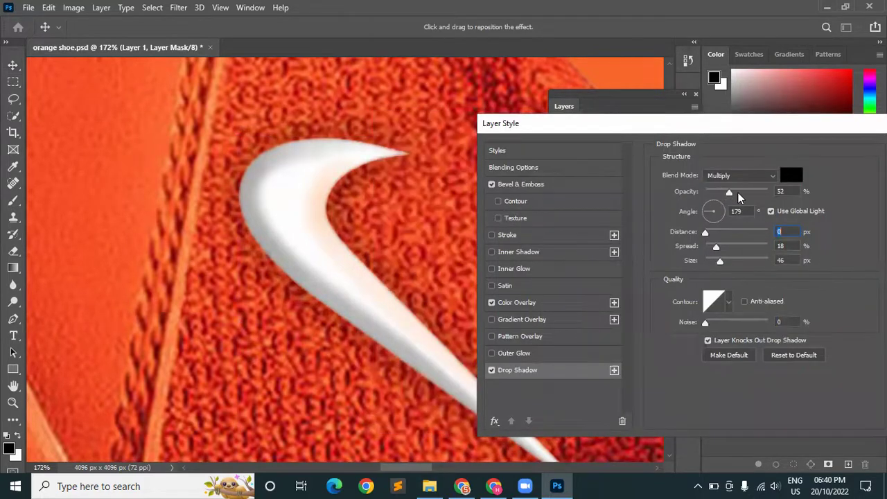
pyautogui.moveTo(717, 247)
pyautogui.mouseDown()
pyautogui.moveTo(705, 248)
pyautogui.moveTo(707, 265)
pyautogui.moveTo(721, 249)
pyautogui.moveTo(720, 263)
pyautogui.mouseUp()
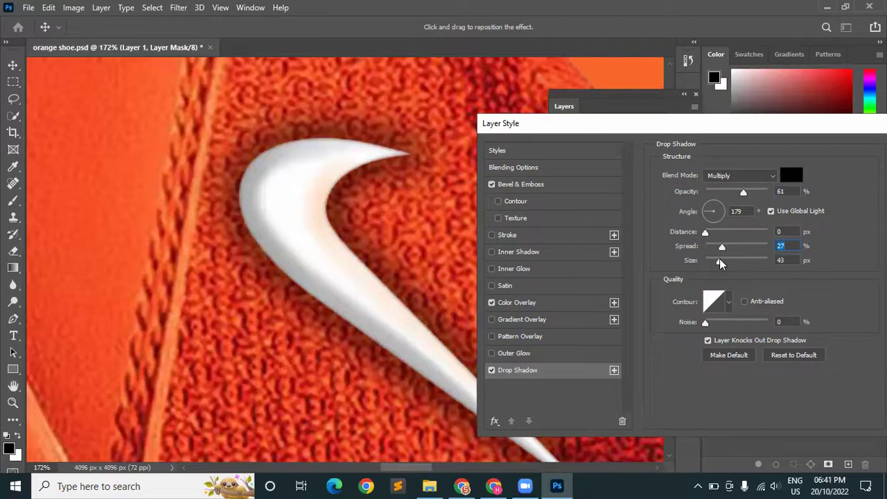
pyautogui.moveTo(743, 194); pyautogui.dragTo(717, 199)
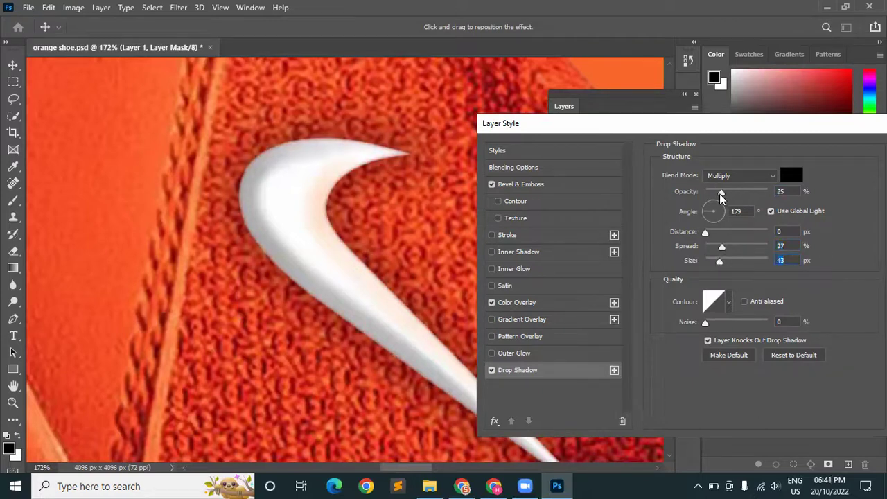
pyautogui.click(494, 371)
pyautogui.click(494, 372)
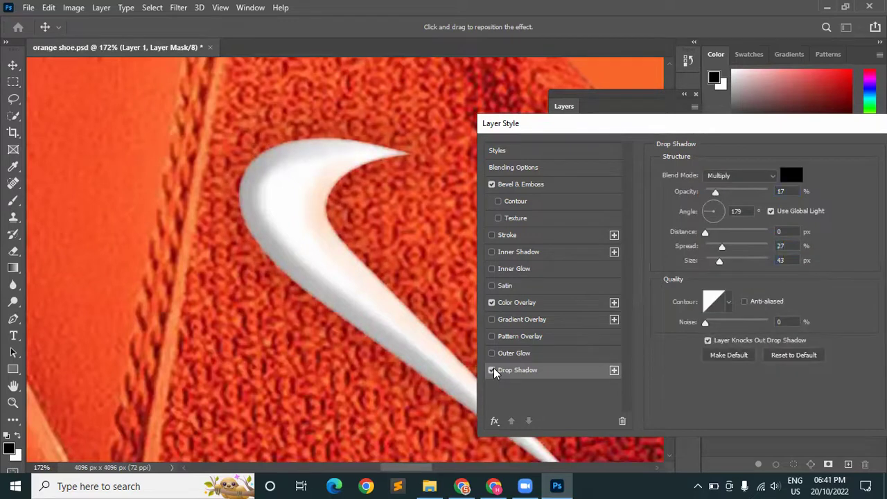
pyautogui.moveTo(624, 123); pyautogui.dragTo(446, 124)
pyautogui.click(773, 158)
pyautogui.scroll(-3, 385, 317)
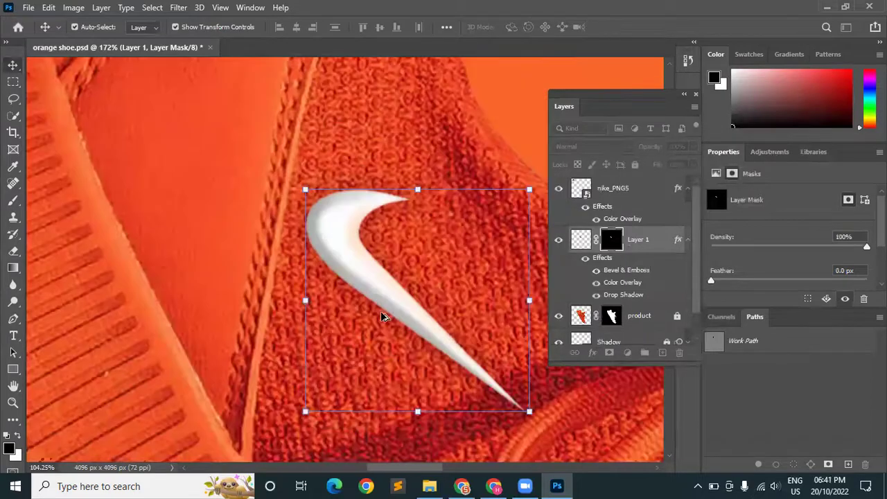
pyautogui.scroll(-3, 378, 317)
pyautogui.scroll(-2, 360, 320)
pyautogui.scroll(-1, 359, 323)
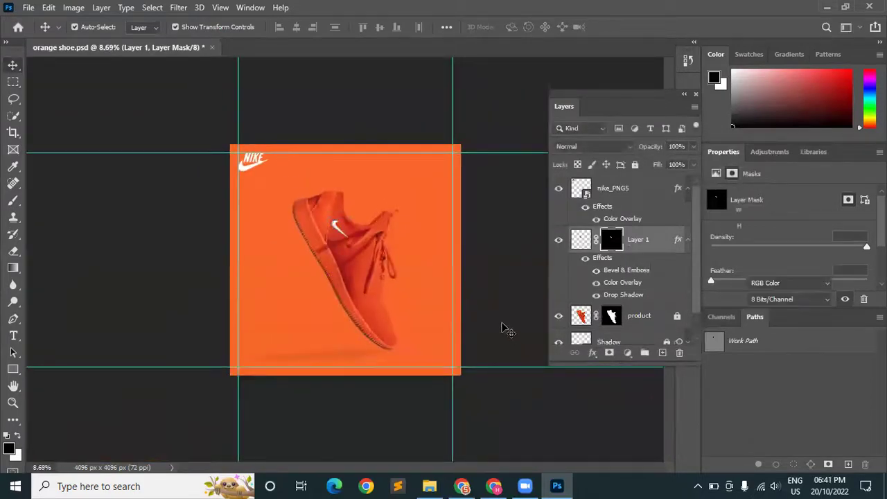
pyautogui.click(506, 331)
pyautogui.scroll(1, 506, 331)
pyautogui.click(560, 241)
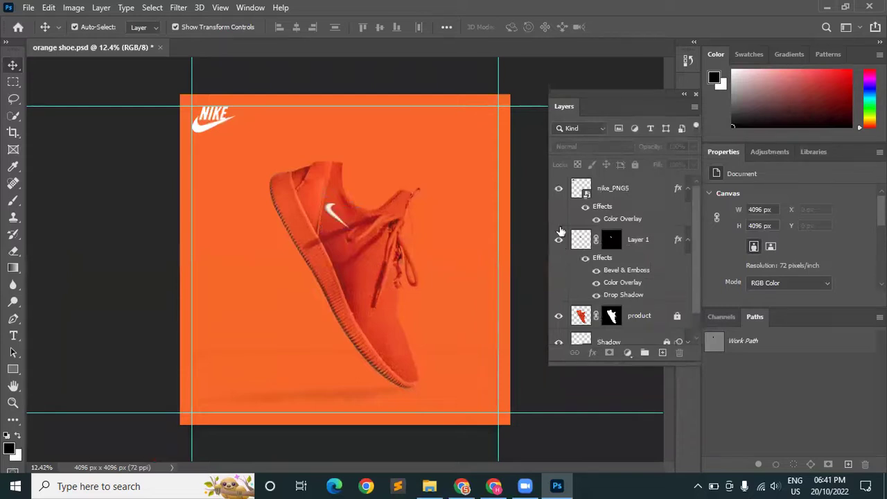
pyautogui.click(650, 243)
pyautogui.click(611, 147)
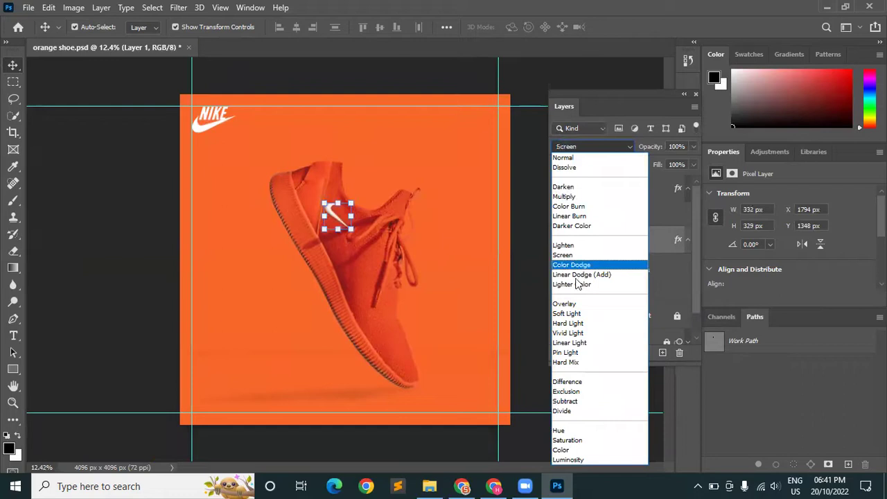
pyautogui.click(565, 304)
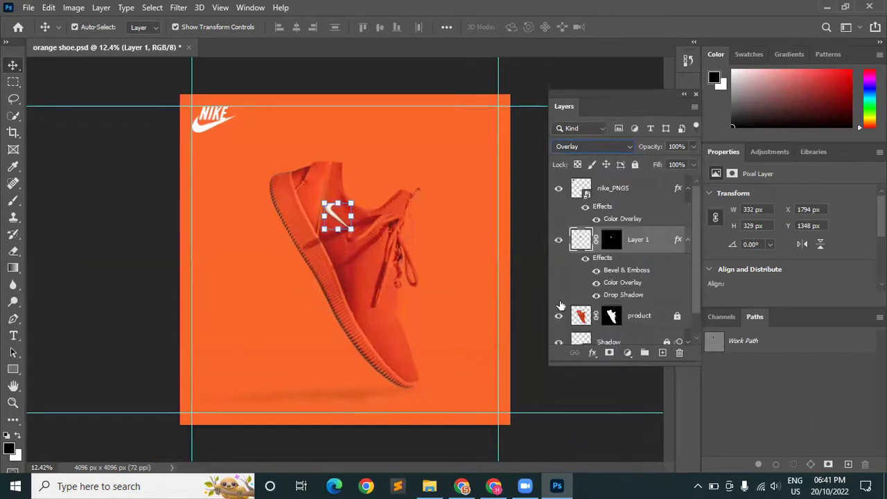
pyautogui.click(614, 147)
pyautogui.click(582, 324)
pyautogui.click(606, 147)
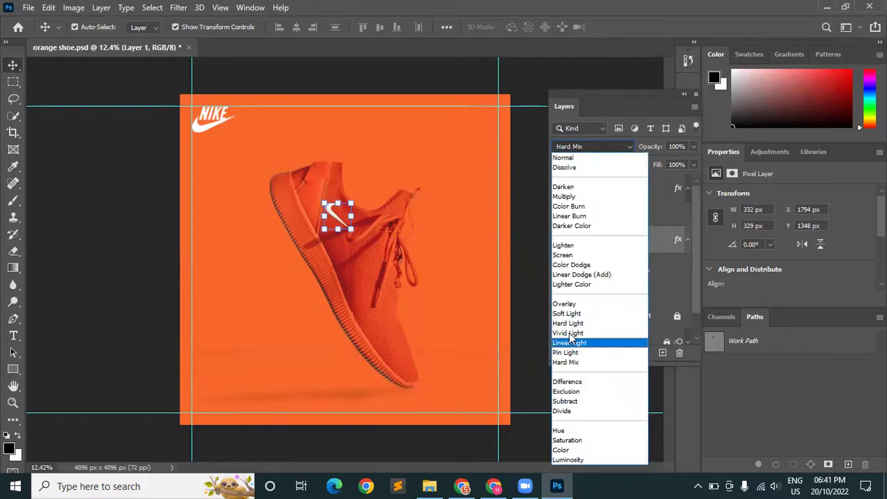
pyautogui.click(567, 197)
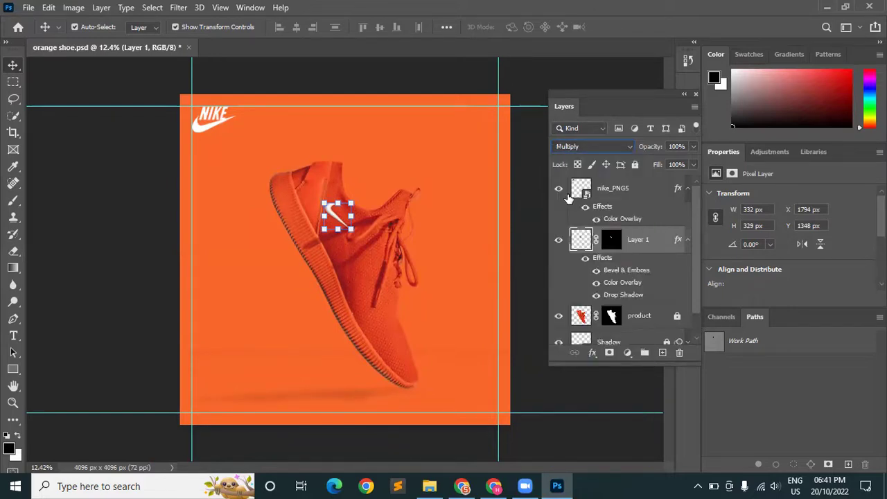
pyautogui.click(603, 147)
pyautogui.click(569, 154)
pyautogui.click(538, 242)
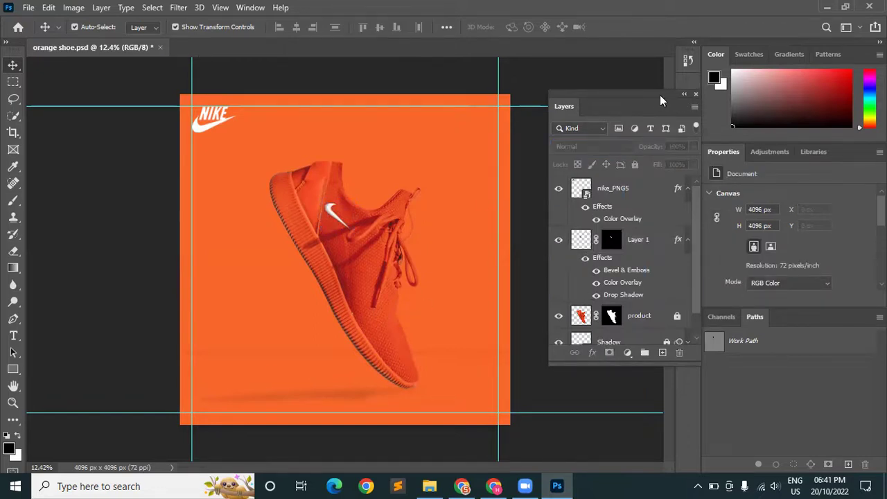
pyautogui.moveTo(660, 101); pyautogui.dragTo(675, 101)
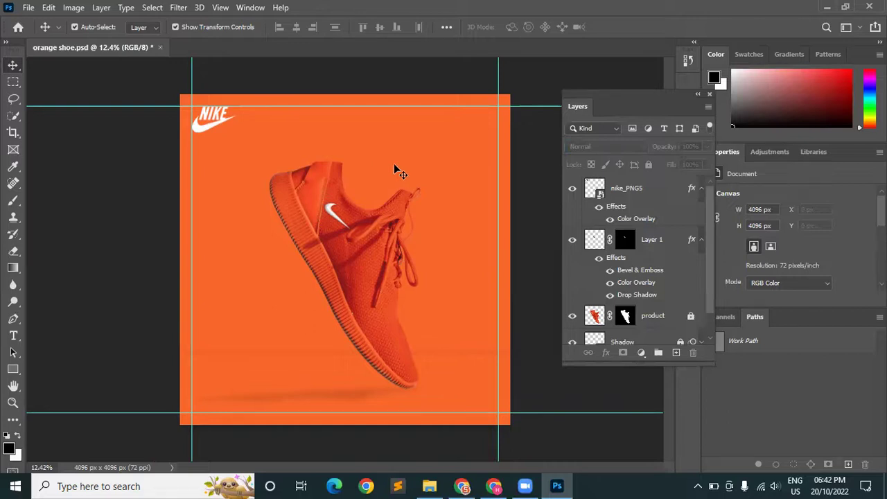
# Search Google Images for 'call icon png'.
pyautogui.click(494, 486)
pyautogui.moveTo(287, 77); pyautogui.dragTo(7, 76)
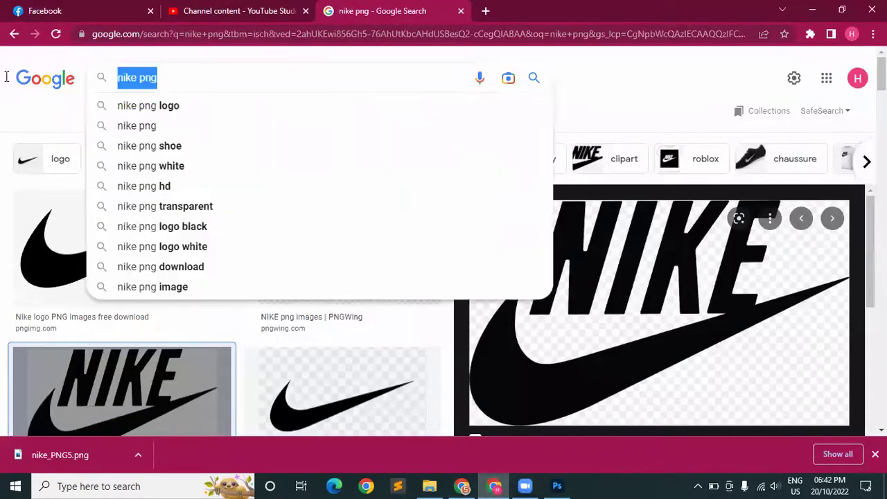
pyautogui.write('call i')
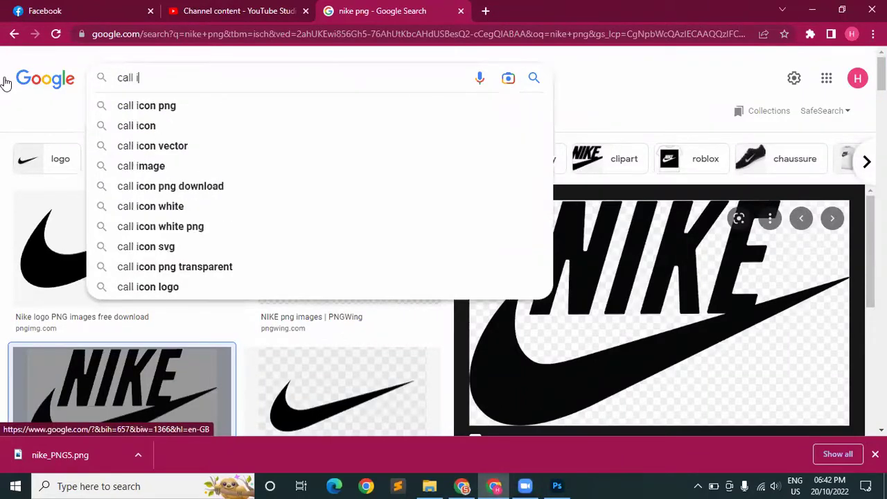
pyautogui.write('con png')
pyautogui.press('Return')
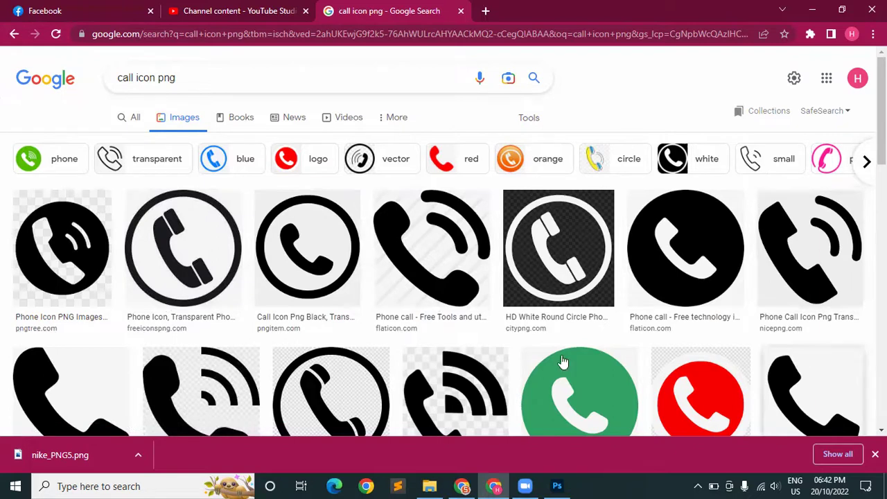
# Save the transparent phone icon as white-phone-icon-png--clipart-best-30.png.
pyautogui.click(208, 233)
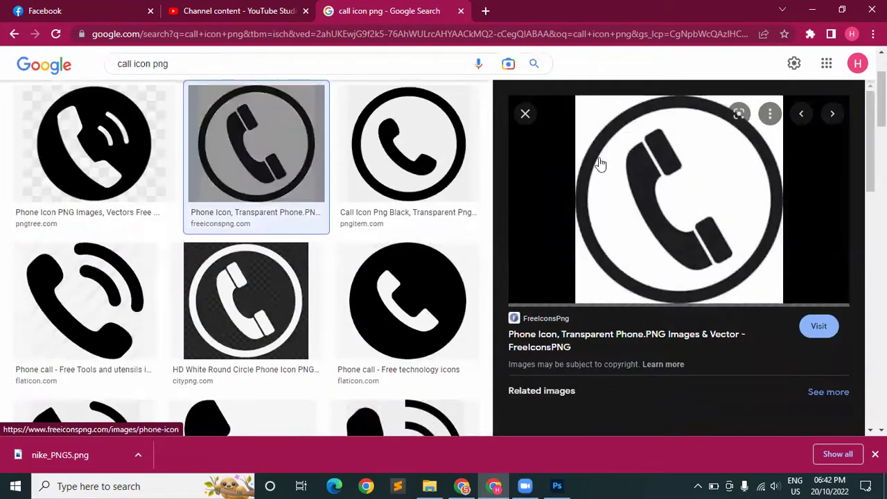
pyautogui.rightClick(671, 208)
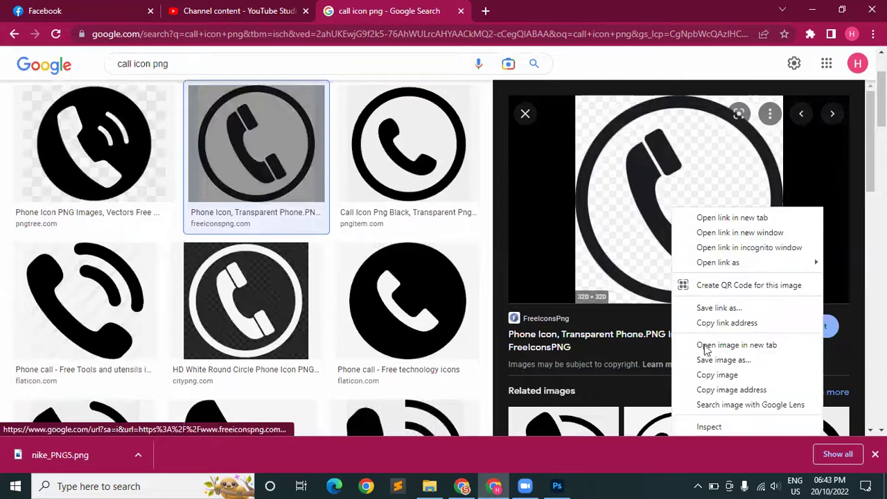
pyautogui.click(709, 360)
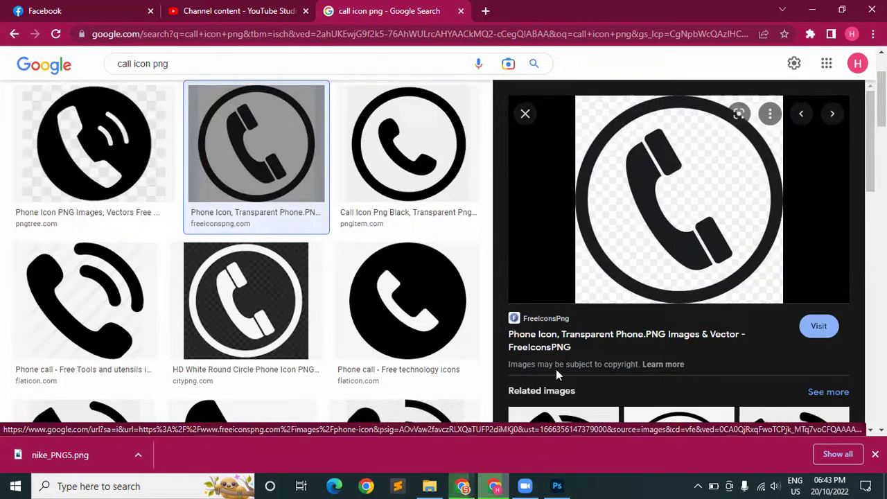
pyautogui.click(328, 350)
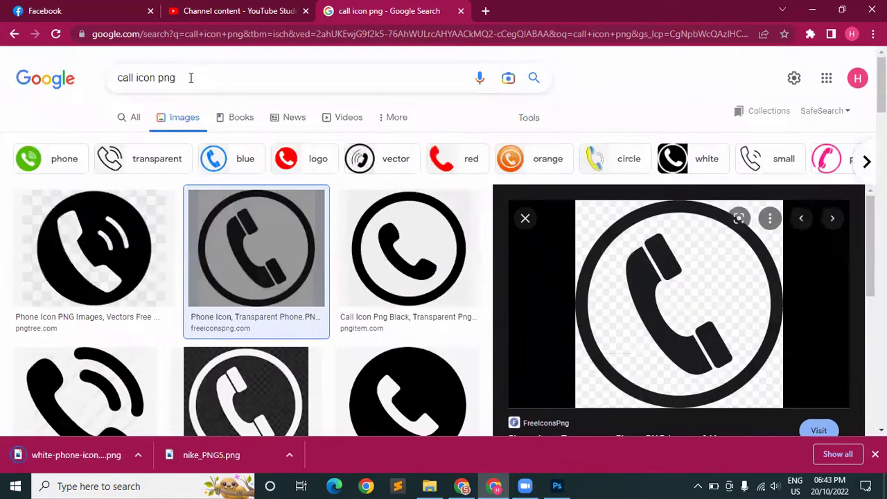
pyautogui.moveTo(191, 77); pyautogui.dragTo(104, 89)
pyautogui.click(137, 78)
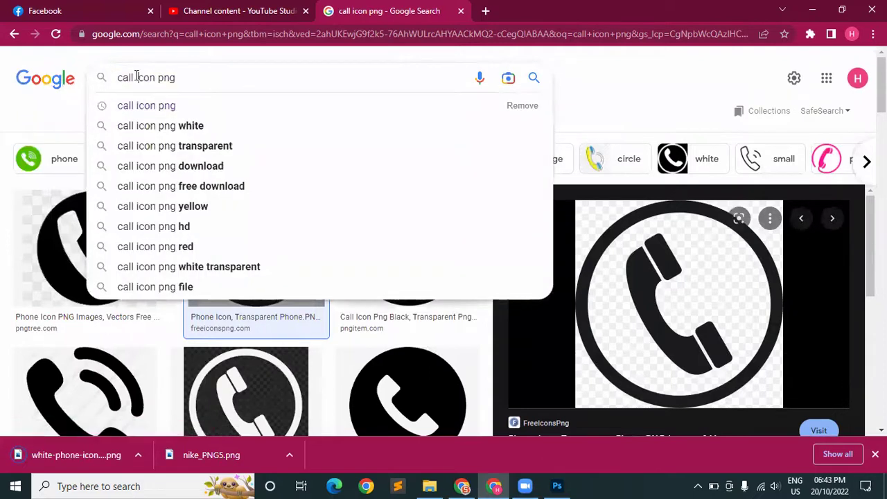
pyautogui.doubleClick(134, 77)
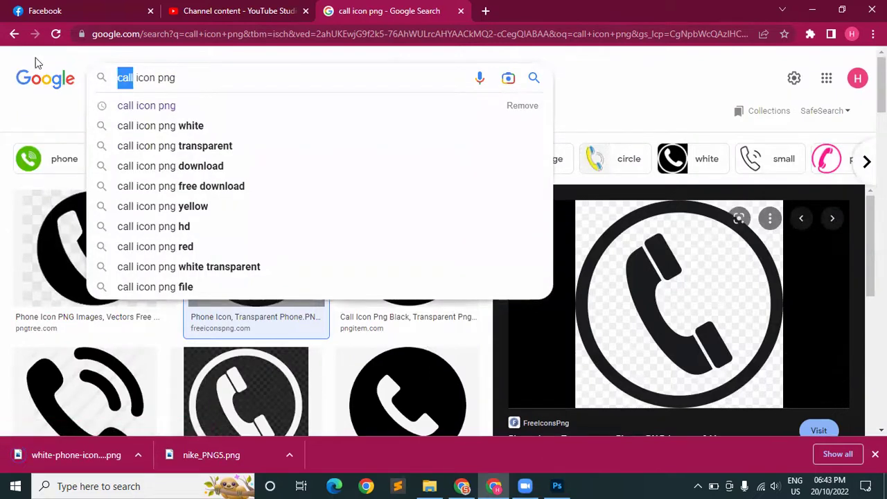
# Search 'Web icon png' and save the World wide web globe icon.
pyautogui.write('Web')
pyautogui.press('Return')
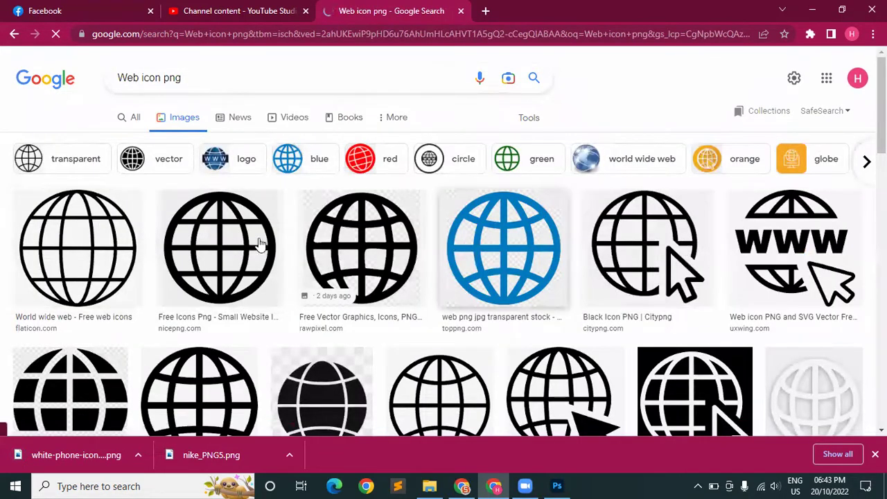
pyautogui.click(169, 256)
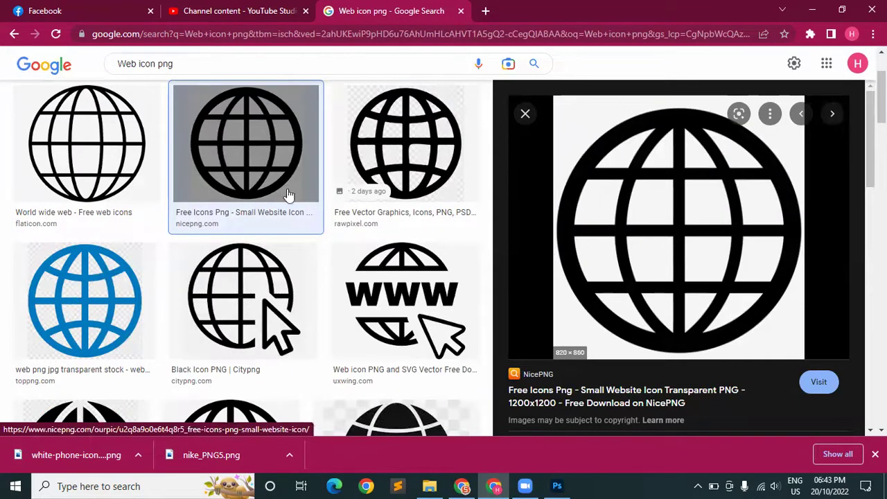
pyautogui.click(80, 156)
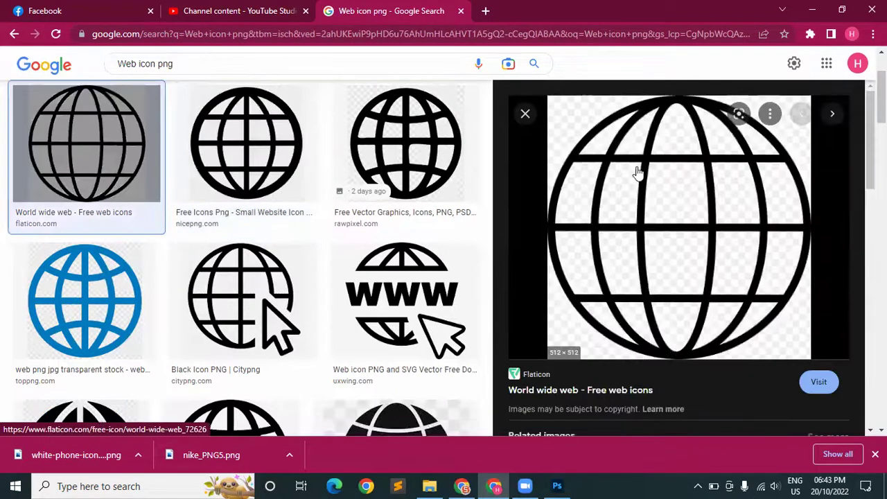
pyautogui.rightClick(653, 170)
pyautogui.click(683, 331)
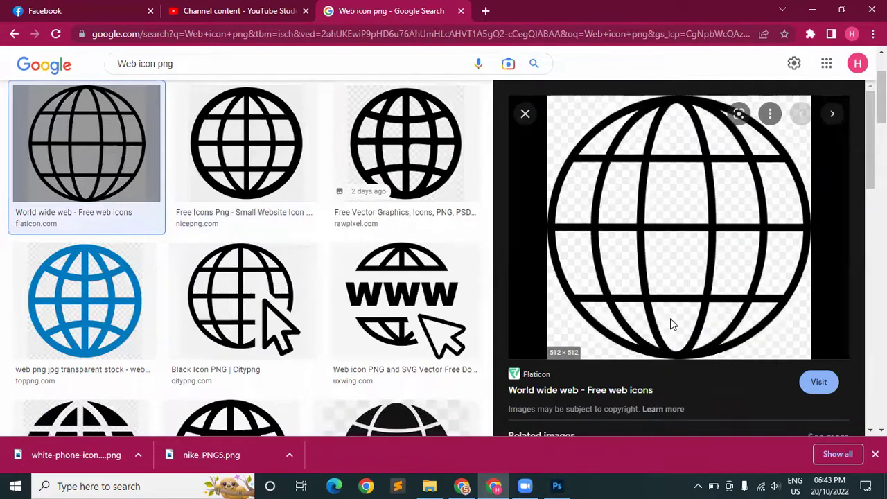
pyautogui.click(343, 347)
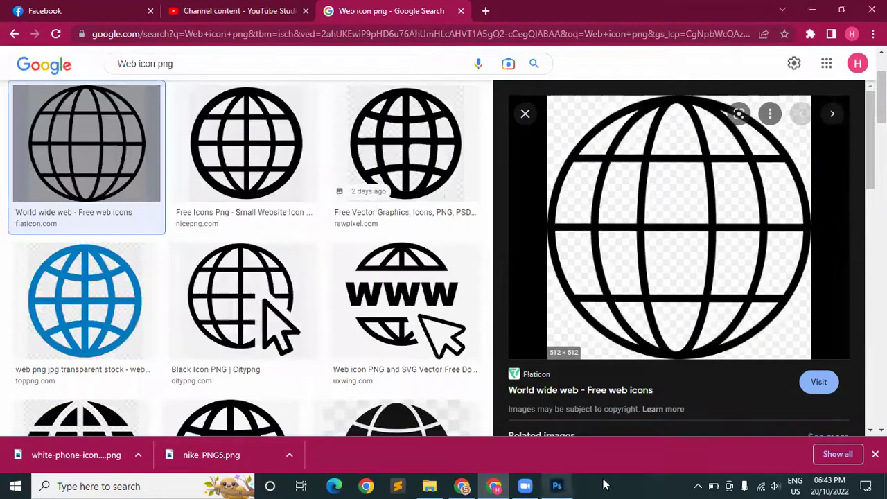
# Place the downloaded phone icon onto the shoe poster, scaled to about 37%.
pyautogui.click(557, 486)
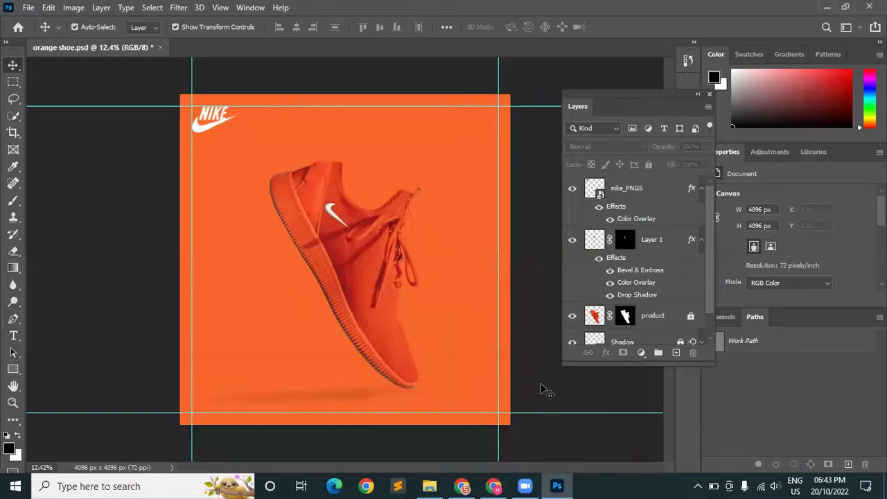
pyautogui.click(432, 482)
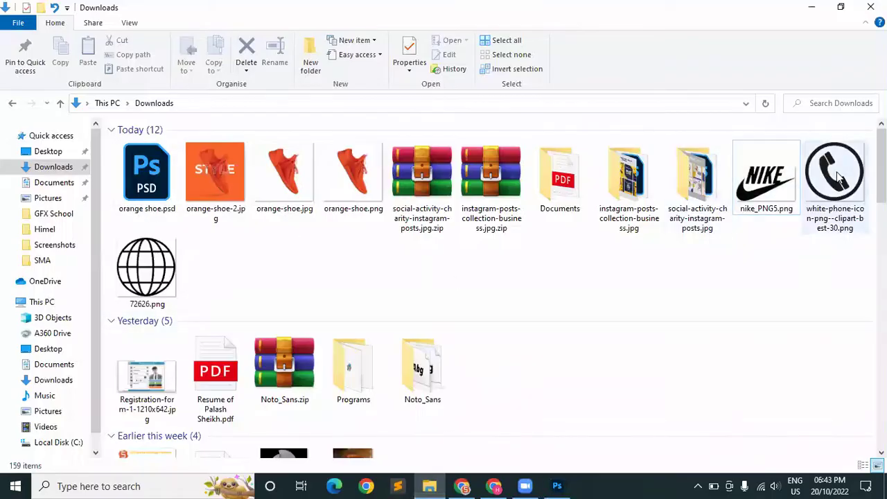
pyautogui.click(836, 196)
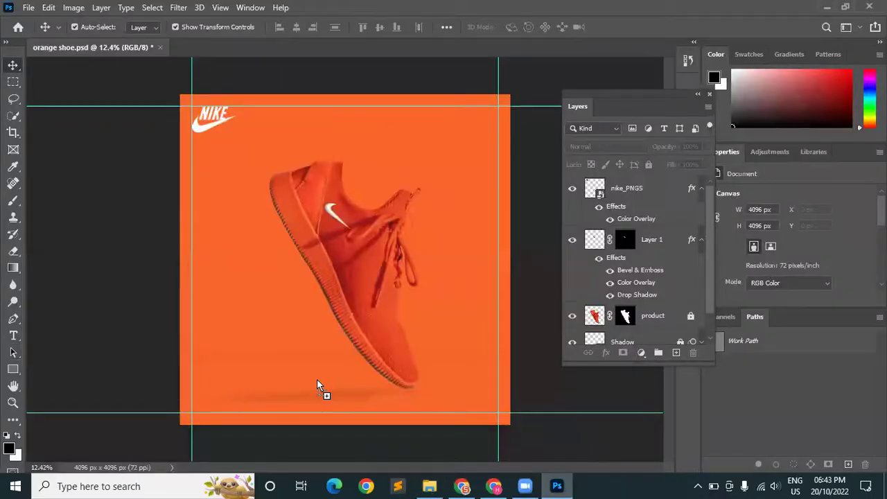
pyautogui.moveTo(593, 485); pyautogui.dragTo(322, 386)
pyautogui.moveTo(359, 271); pyautogui.dragTo(338, 260)
# Commit the phone icon's placement and select it on the canvas.
pyautogui.click(622, 27)
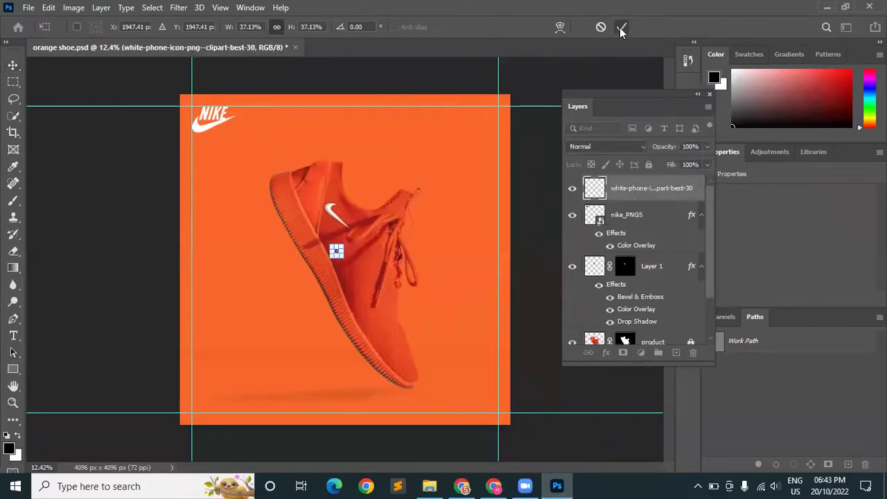
pyautogui.scroll(1, 225, 372)
pyautogui.scroll(3, 321, 312)
pyautogui.moveTo(370, 229)
pyautogui.mouseDown()
pyautogui.moveTo(256, 394)
pyautogui.moveTo(368, 231)
pyautogui.mouseUp()
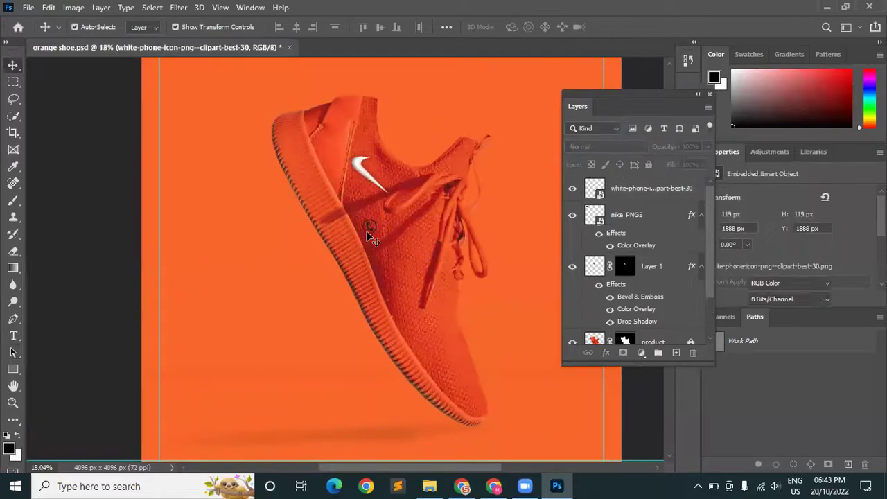
pyautogui.click(373, 234)
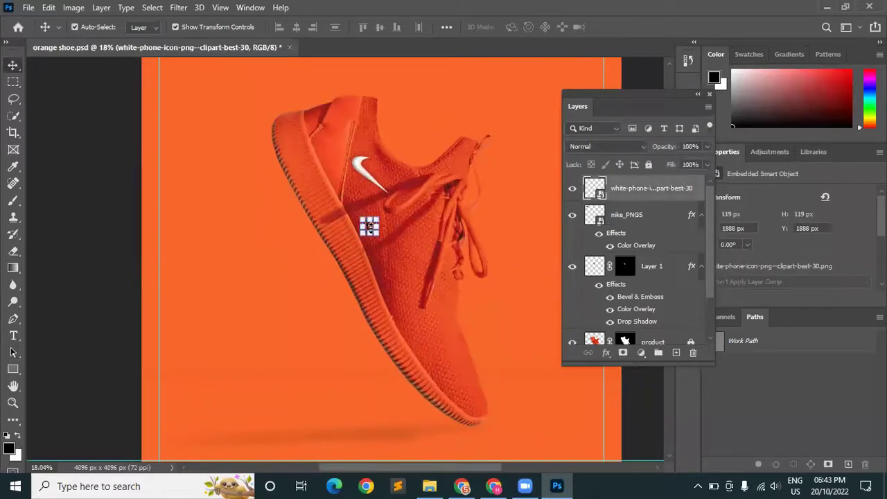
pyautogui.scroll(2, 371, 230)
pyautogui.scroll(3, 367, 230)
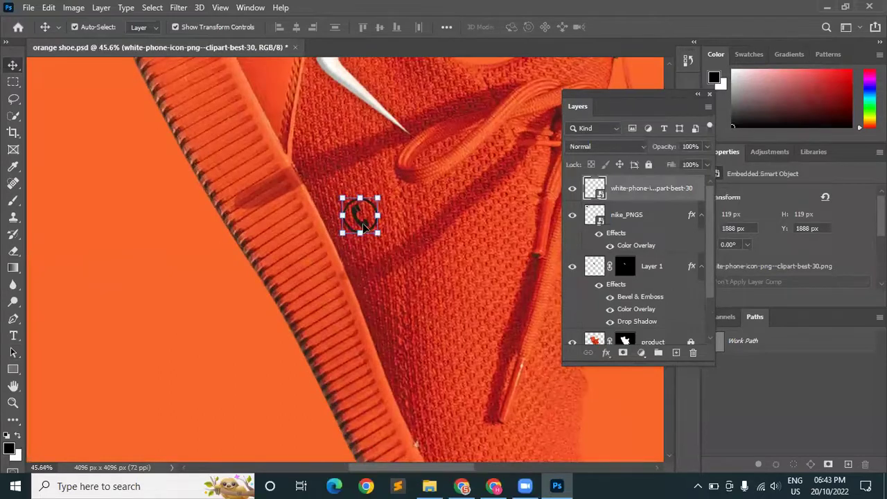
pyautogui.scroll(-2, 388, 267)
pyautogui.scroll(-3, 384, 263)
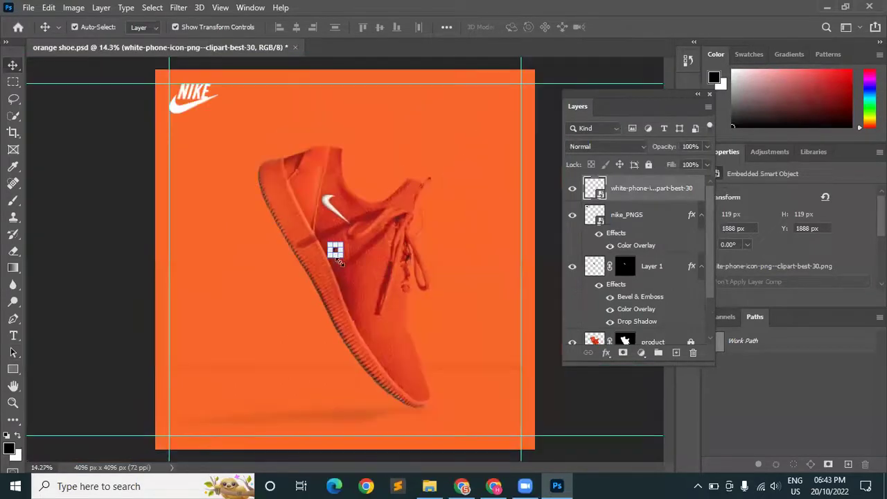
# Move the phone icon to the poster's lower-left corner.
pyautogui.click(88, 28)
pyautogui.moveTo(454, 121); pyautogui.dragTo(300, 287)
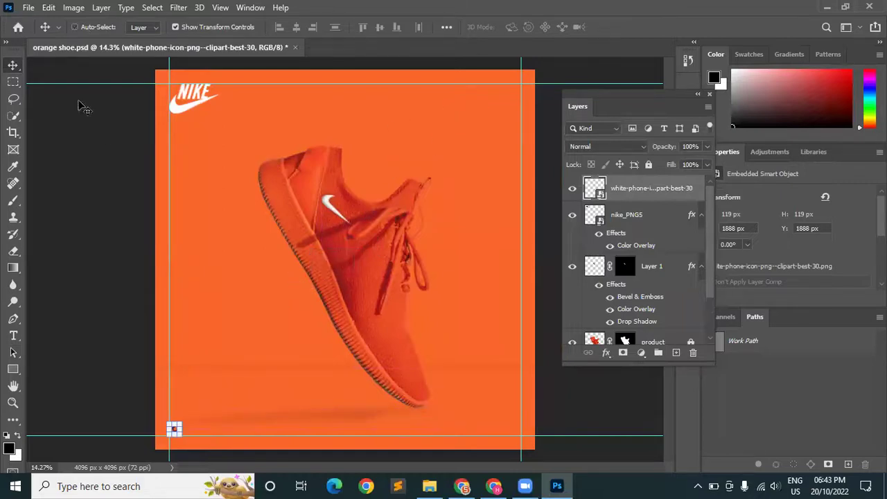
pyautogui.click(104, 28)
pyautogui.scroll(2, 174, 386)
pyautogui.scroll(2, 257, 372)
pyautogui.scroll(-3, 342, 118)
pyautogui.scroll(-5, 243, 345)
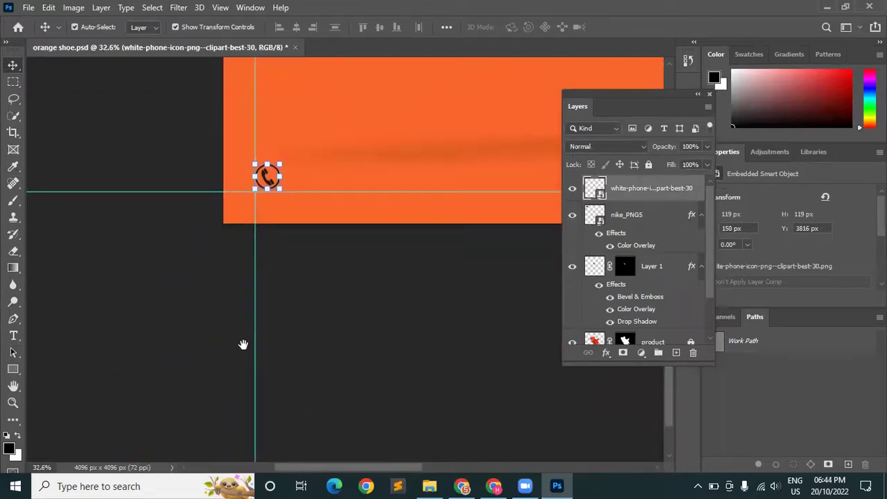
pyautogui.moveTo(368, 135); pyautogui.dragTo(236, 351)
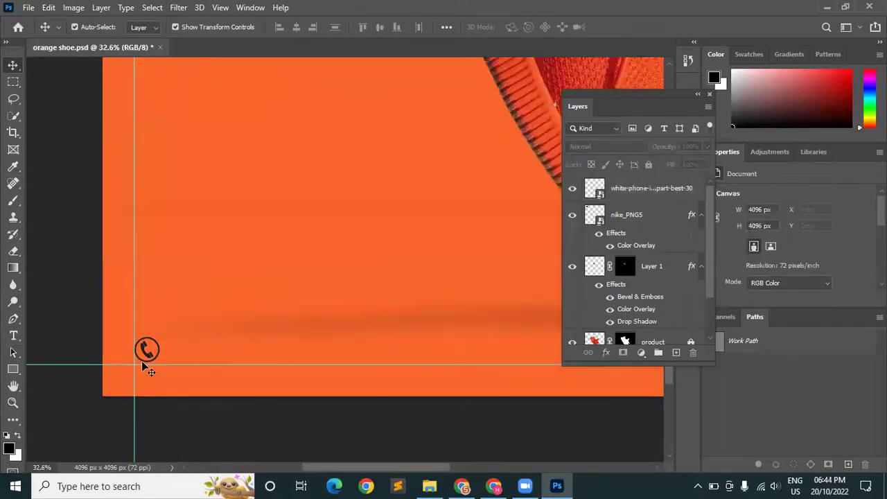
pyautogui.scroll(-3, 149, 367)
pyautogui.scroll(-1, 263, 416)
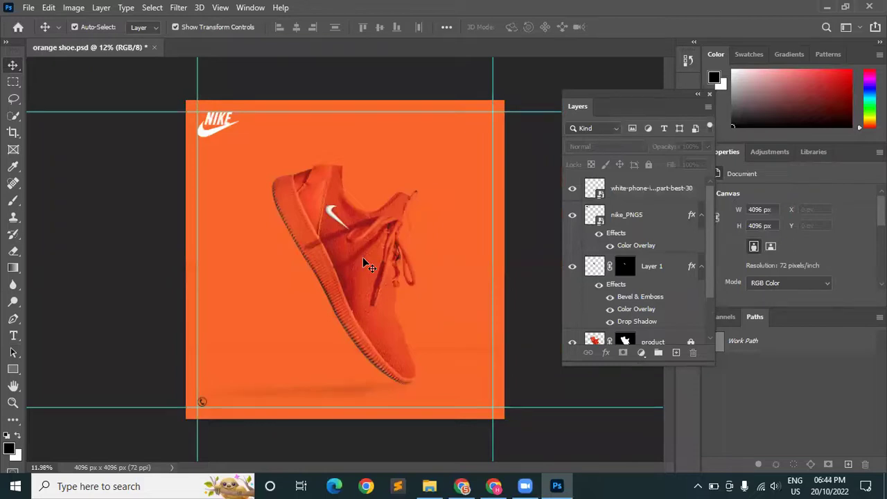
pyautogui.scroll(1, 192, 432)
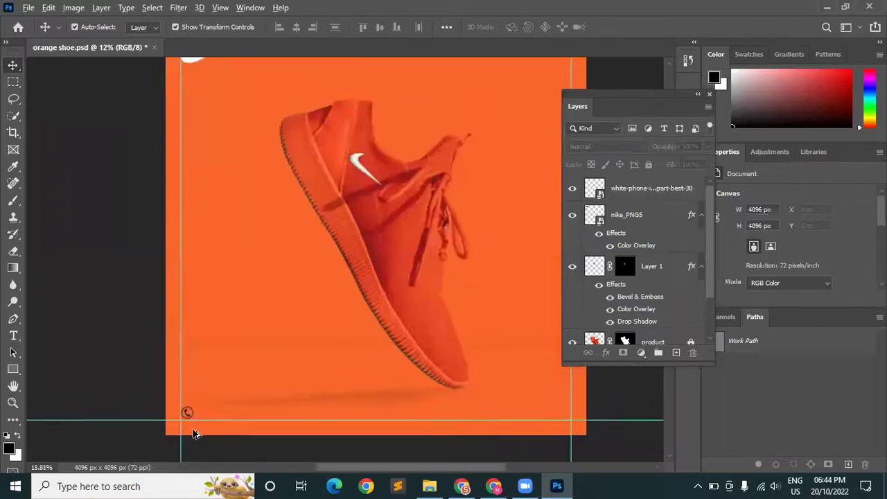
pyautogui.scroll(2, 182, 416)
pyautogui.scroll(2, 186, 405)
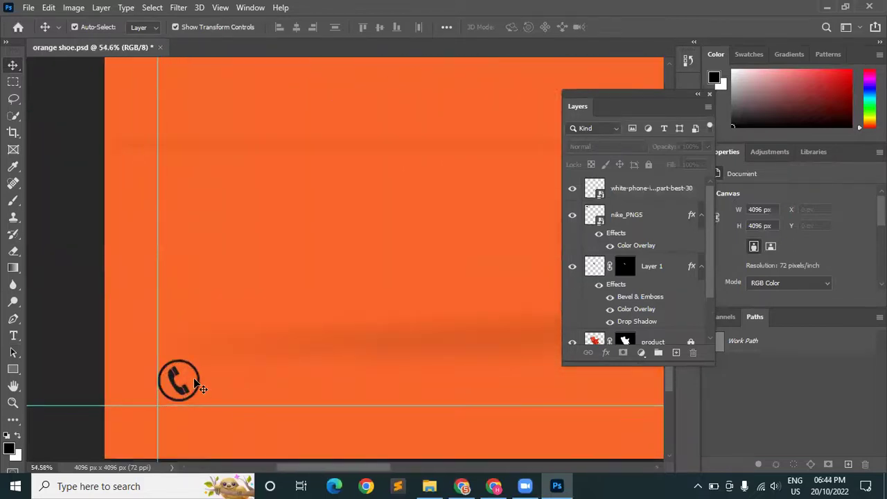
# Enlarge the phone icon to about 148% and fit the poster in view.
pyautogui.click(206, 389)
pyautogui.rightClick(669, 195)
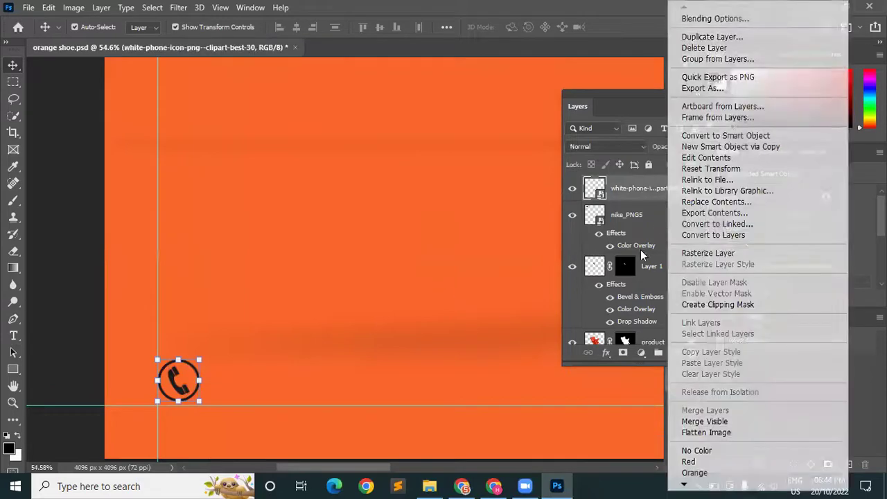
pyautogui.click(725, 135)
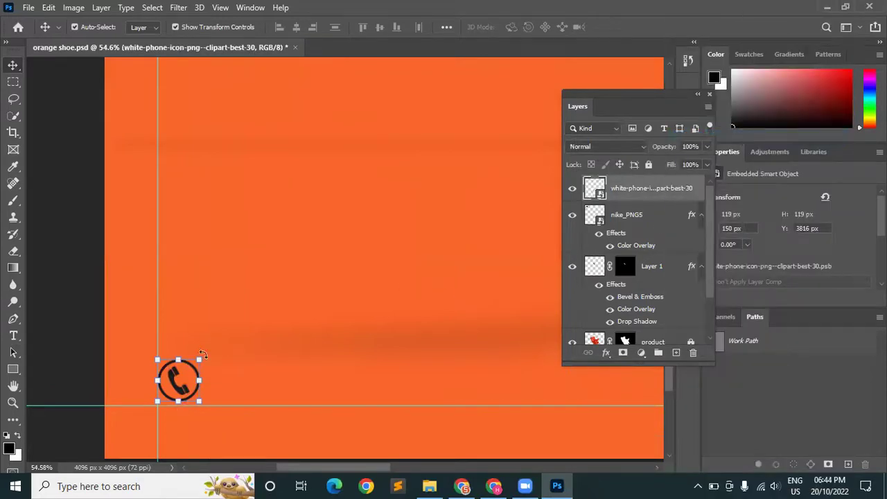
pyautogui.moveTo(201, 359); pyautogui.dragTo(221, 339)
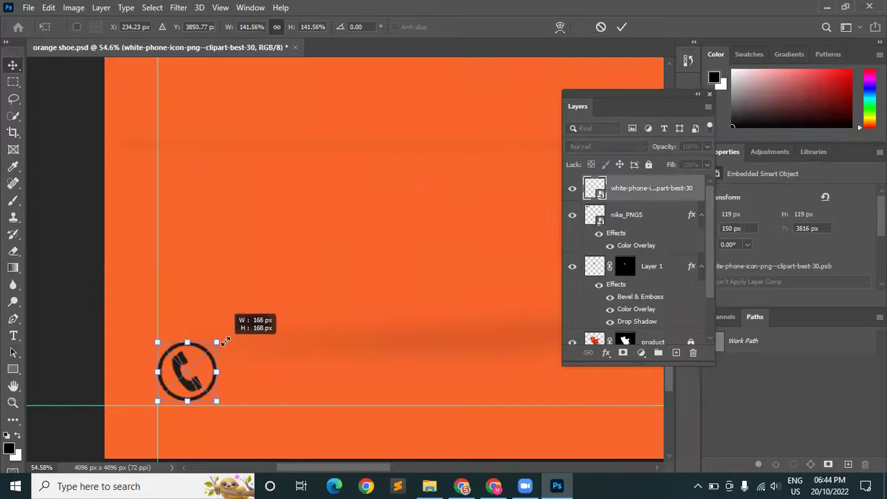
pyautogui.click(618, 29)
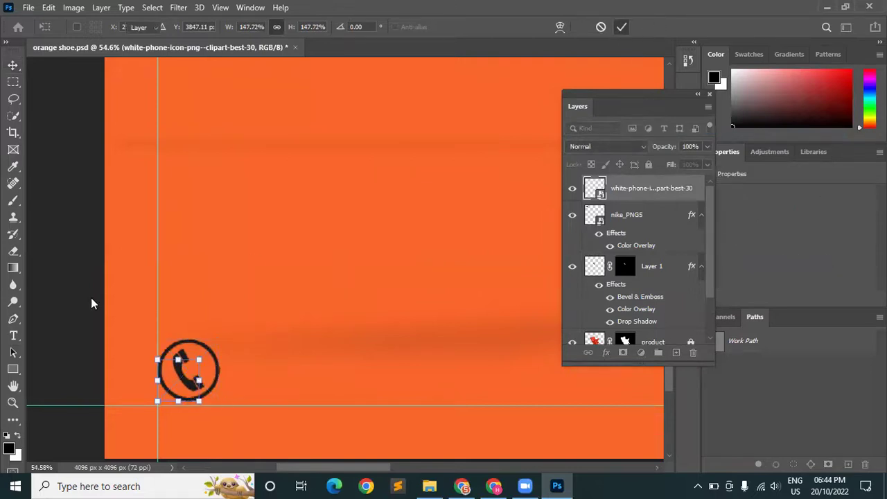
pyautogui.press('Return')
pyautogui.hotkey('ctrl', '0')
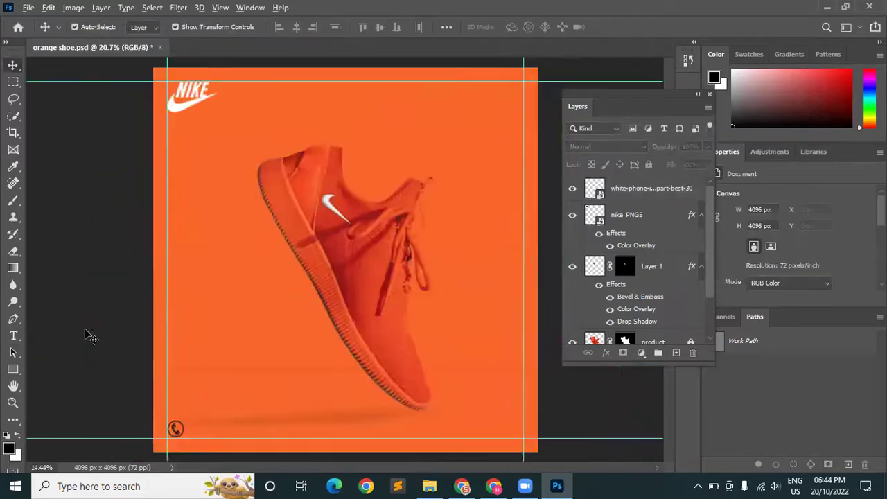
pyautogui.scroll(2, 174, 459)
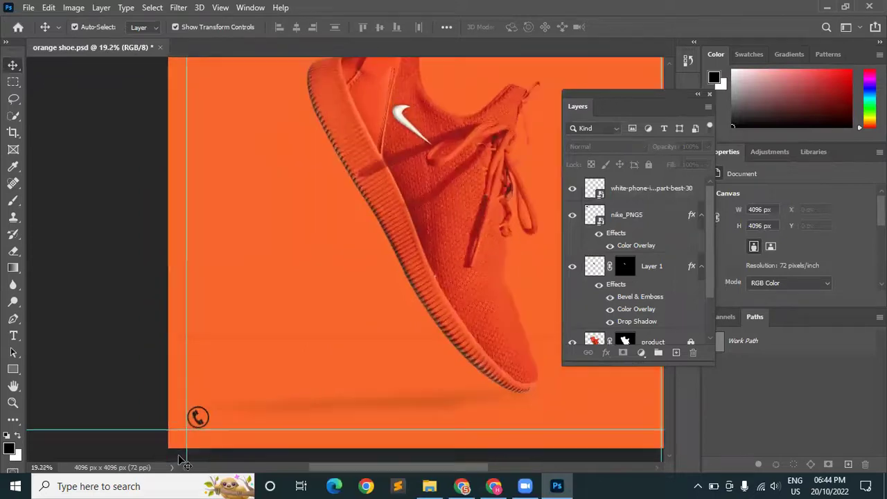
pyautogui.scroll(3, 173, 459)
pyautogui.scroll(1, 267, 424)
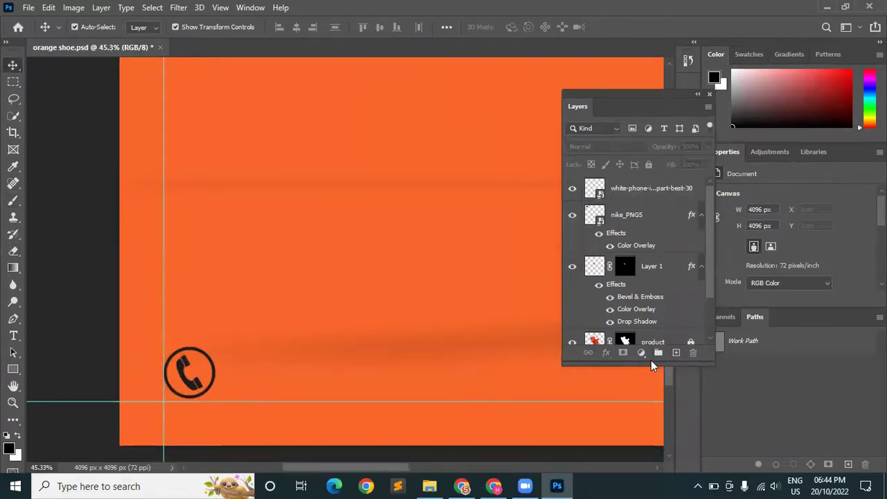
# Rename Layer 1 to 'shoe logo'.
pyautogui.moveTo(648, 364); pyautogui.dragTo(648, 466)
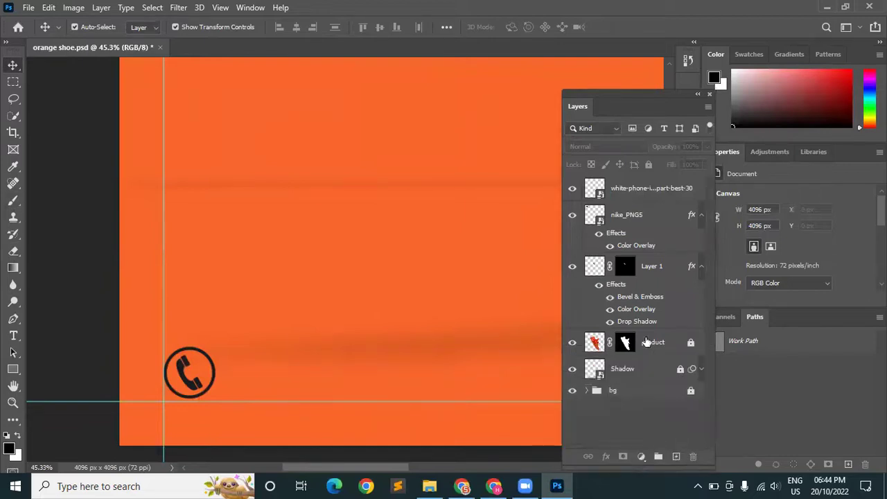
pyautogui.click(648, 397)
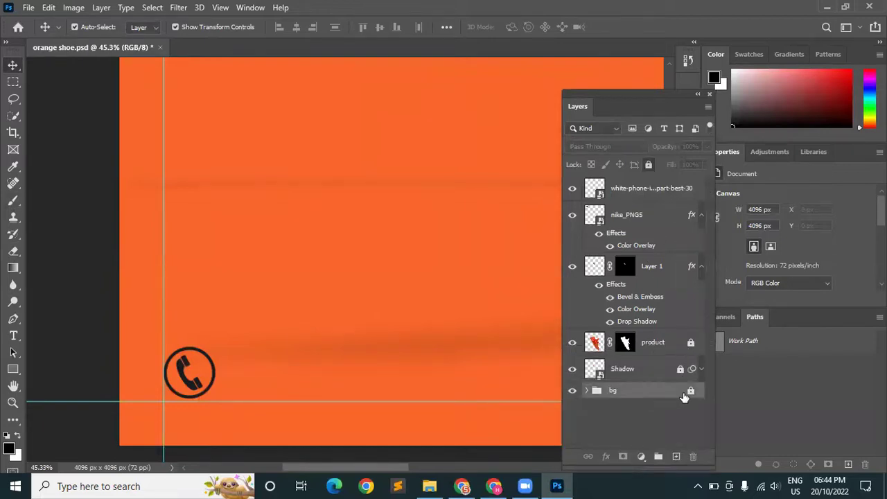
pyautogui.click(644, 371)
pyautogui.click(659, 345)
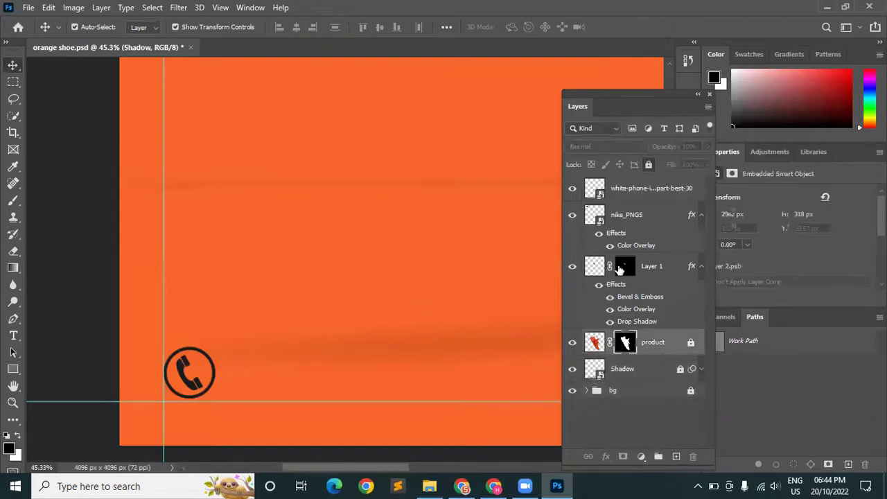
pyautogui.click(665, 266)
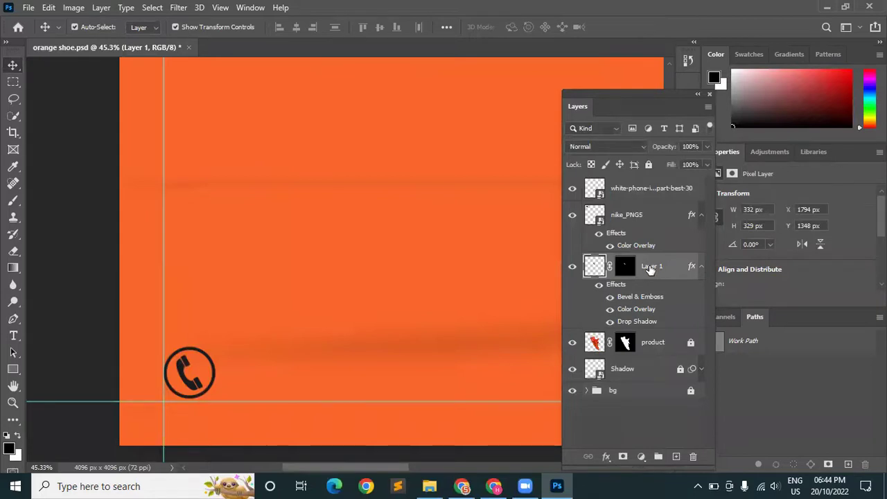
pyautogui.doubleClick(650, 269)
pyautogui.write('shoe logo')
pyautogui.press('Return')
# Rename the nike_PNG5 layer to 'logo'.
pyautogui.click(646, 221)
pyautogui.doubleClick(617, 215)
pyautogui.press('BackSpace')
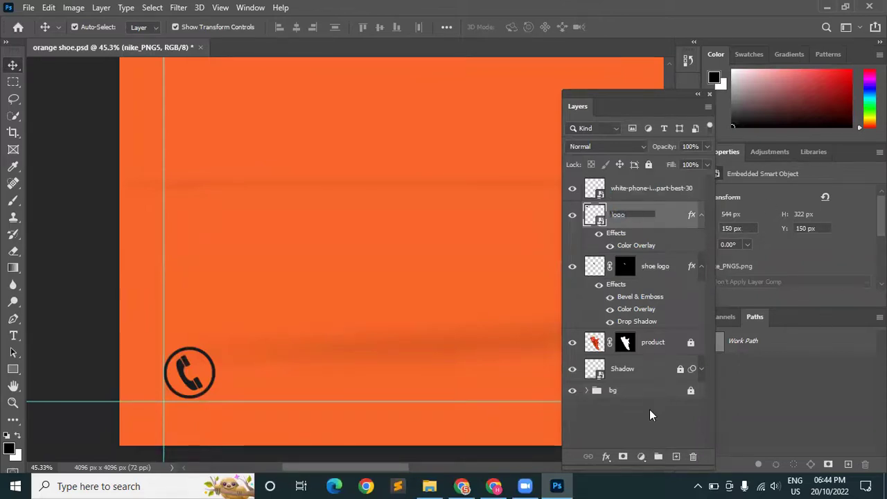
pyautogui.click(618, 404)
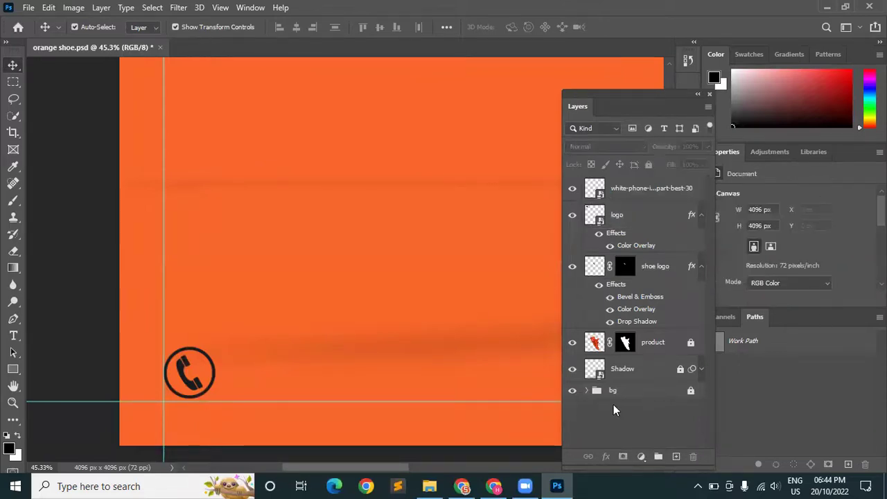
# Collapse the effects lists of the shoe logo and logo layers.
pyautogui.click(656, 274)
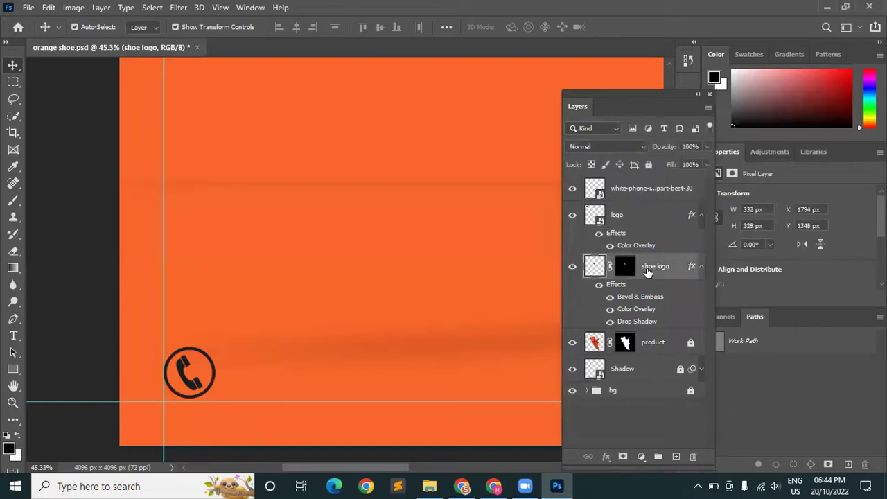
pyautogui.click(701, 268)
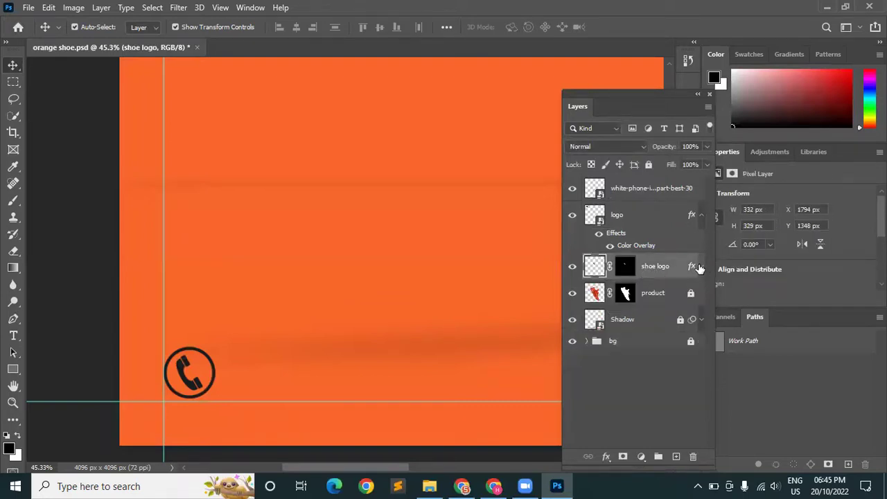
pyautogui.click(701, 267)
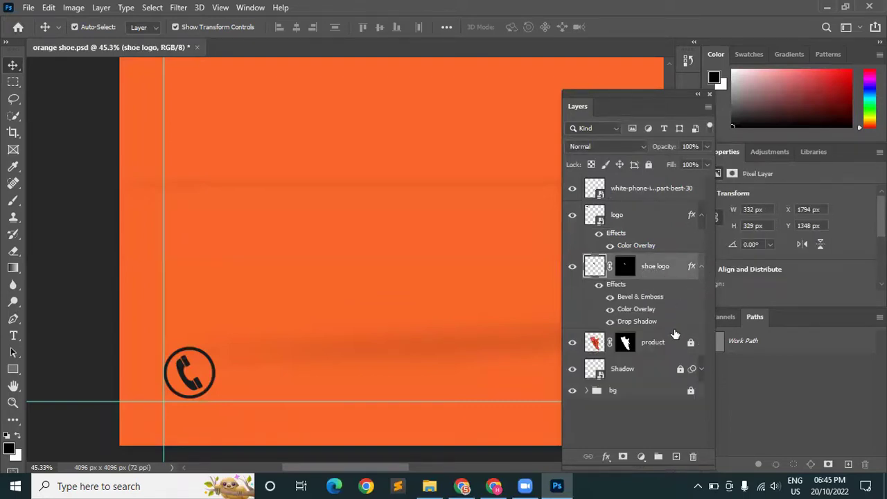
pyautogui.click(702, 269)
pyautogui.click(701, 217)
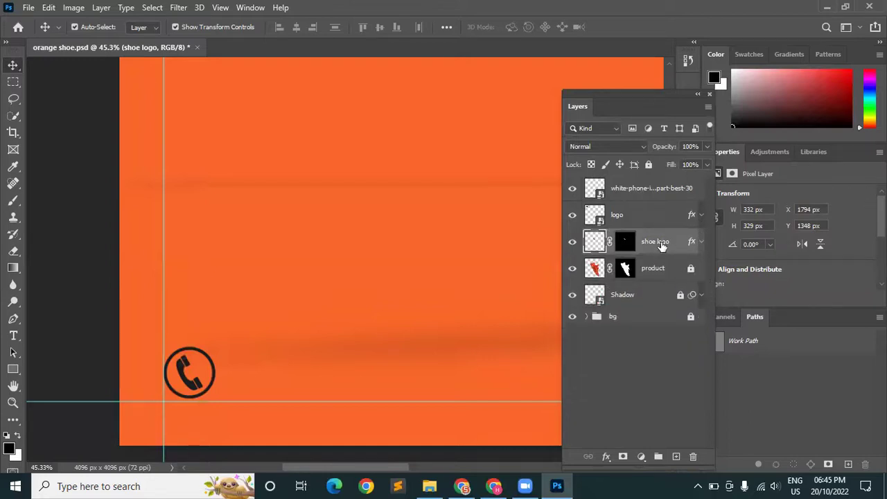
# Group the logo and shoe logo layers into a locked group named 'Logo'.
pyautogui.keyDown('ctrl'); pyautogui.click(633, 220); pyautogui.keyUp('ctrl')
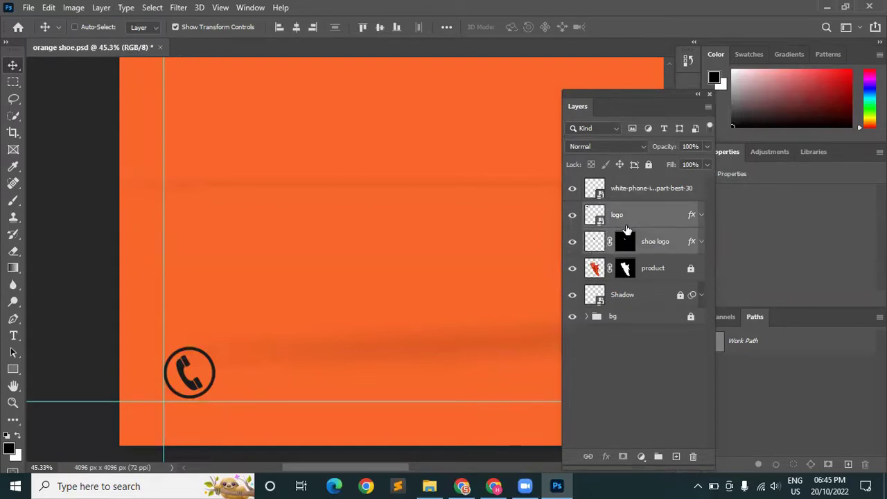
pyautogui.hotkey('ctrl', 'g')
pyautogui.doubleClick(619, 208)
pyautogui.write('Logo')
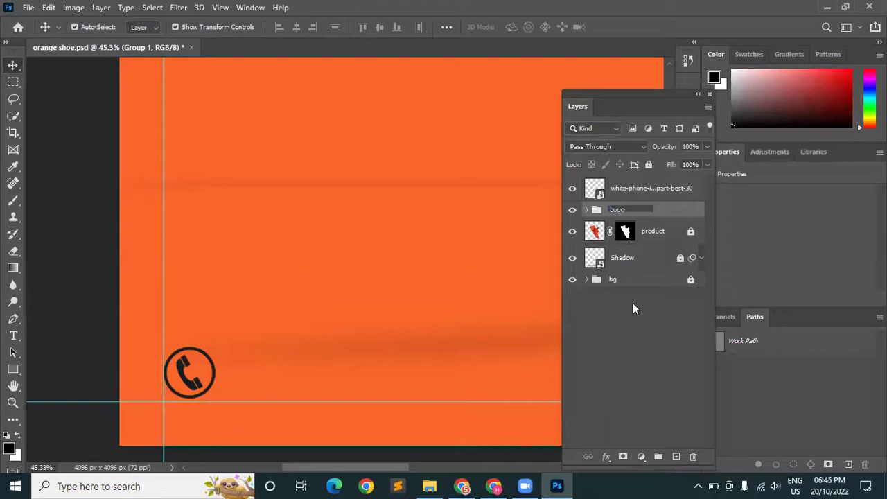
pyautogui.click(634, 304)
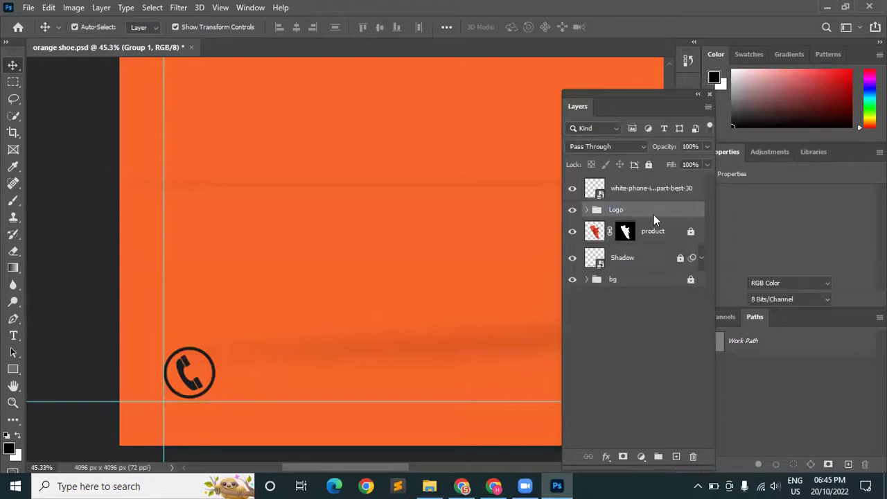
pyautogui.click(657, 211)
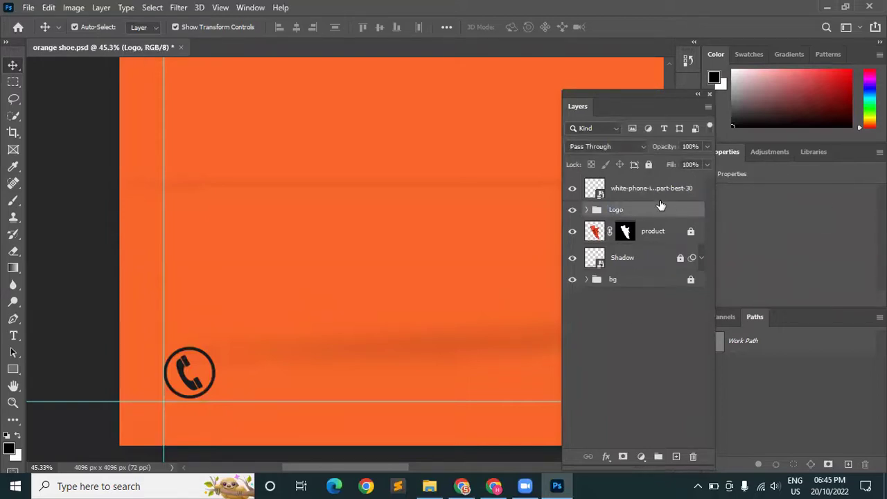
pyautogui.click(651, 165)
pyautogui.click(646, 292)
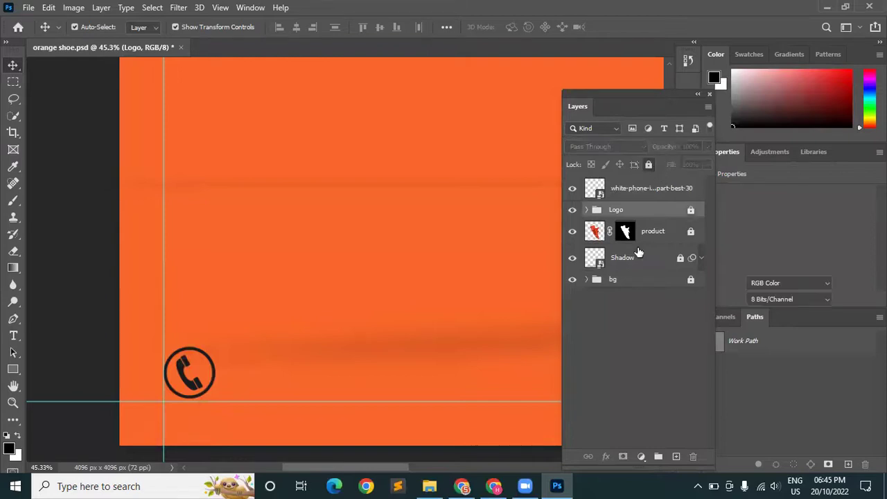
# Rename the phone icon layer to 'call icon'.
pyautogui.click(673, 236)
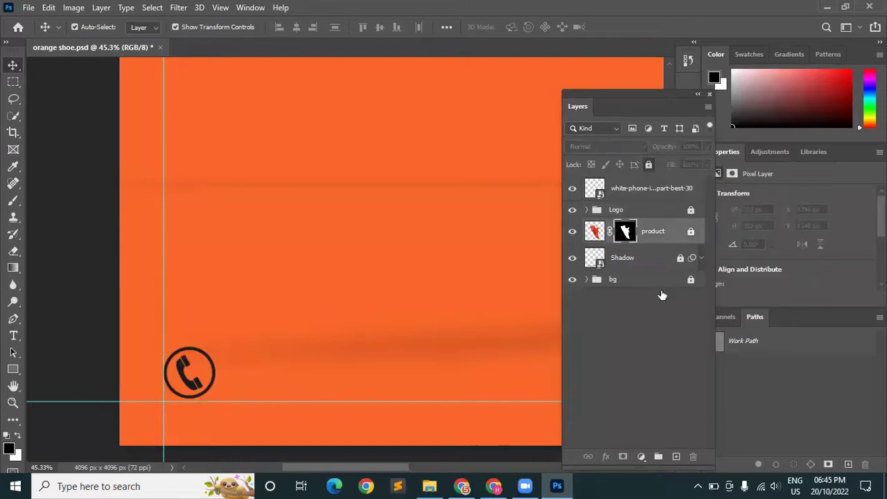
pyautogui.click(649, 190)
pyautogui.doubleClick(648, 188)
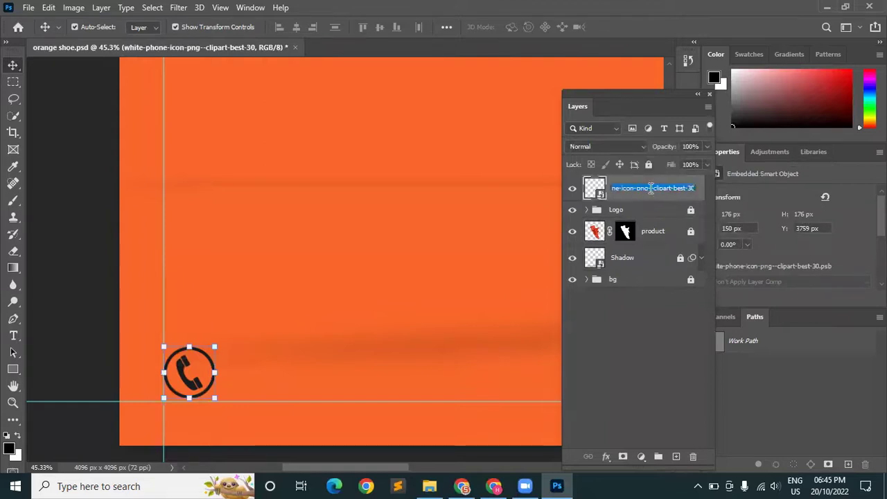
pyautogui.write('call')
pyautogui.write('icon')
pyautogui.click(624, 297)
# Start a horizontal text line beside the phone icon at 120 pt.
pyautogui.click(13, 335)
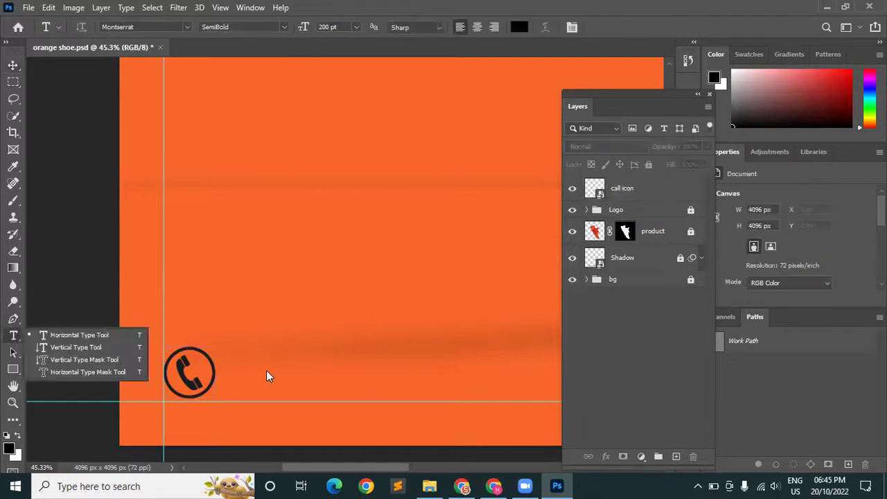
pyautogui.rightClick(13, 335)
pyautogui.click(69, 334)
pyautogui.click(251, 370)
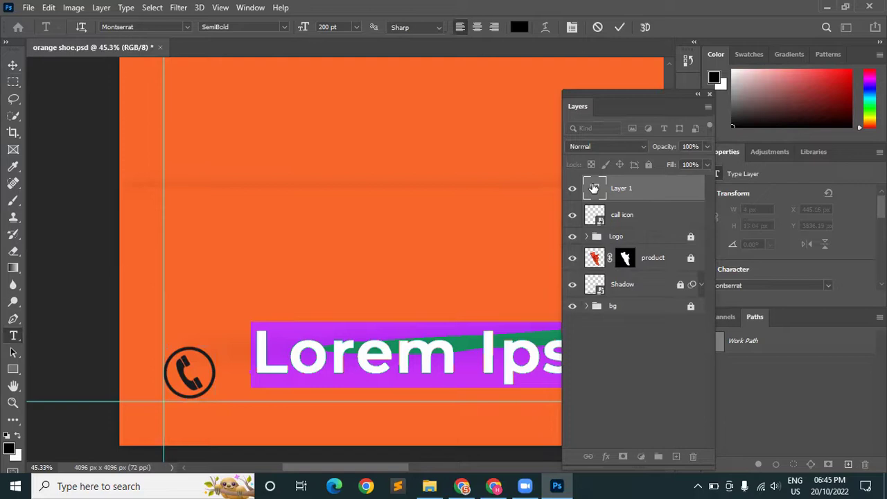
pyautogui.scroll(-4, 331, 277)
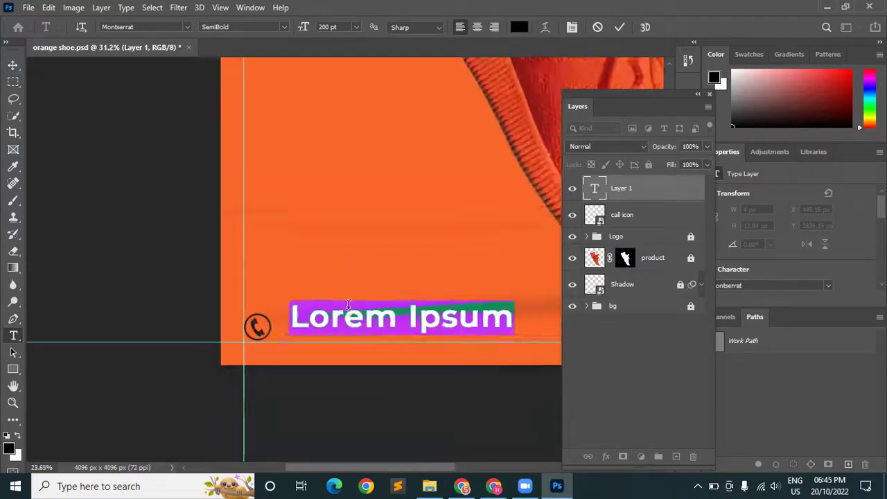
pyautogui.click(356, 27)
pyautogui.click(346, 61)
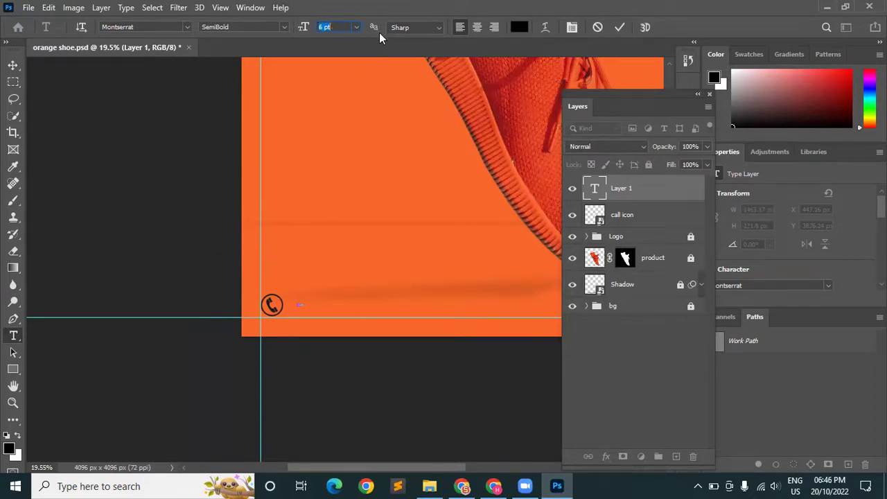
pyautogui.click(357, 27)
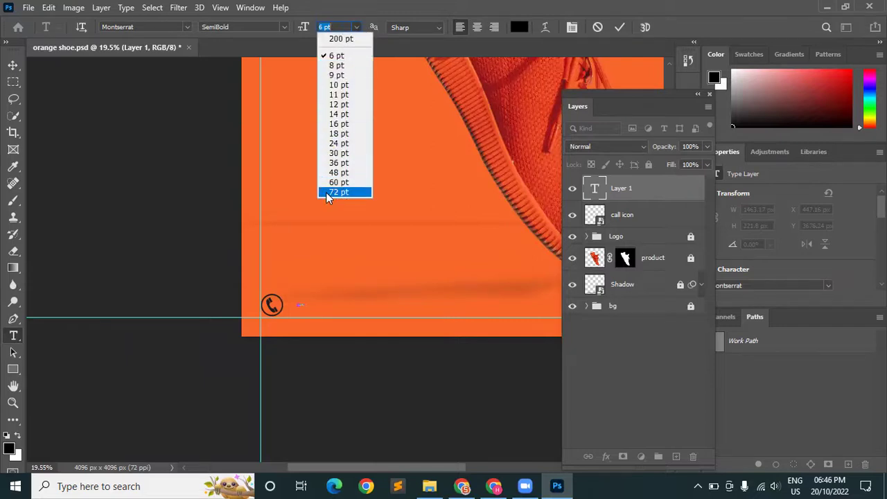
pyautogui.click(330, 194)
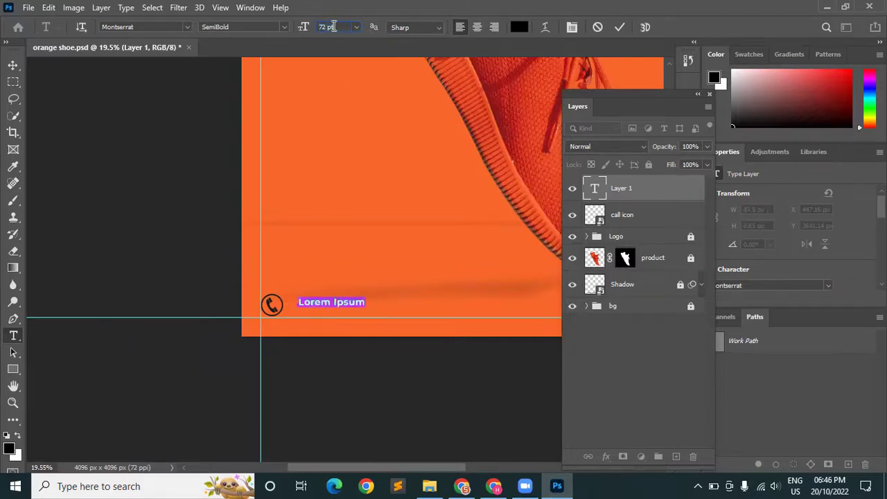
pyautogui.write('120')
pyautogui.press('Return')
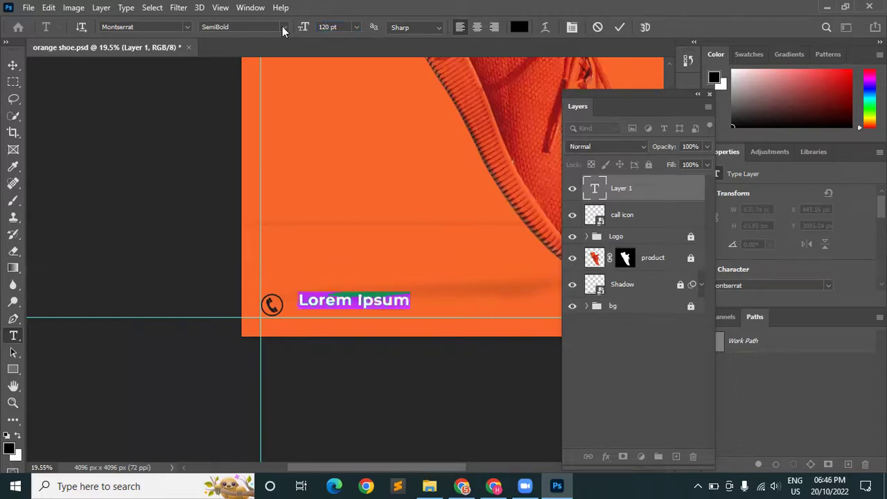
# Type the placeholder phone number and commit the text layer.
pyautogui.write('017')
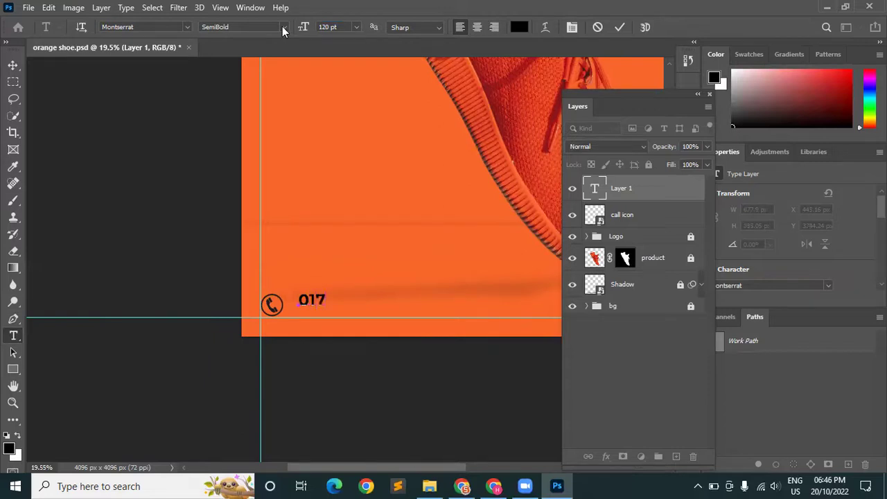
pyautogui.write('0')
pyautogui.press('BackSpace')
pyautogui.press('BackSpace')
pyautogui.press('BackSpace')
pyautogui.press('BackSpace')
pyautogui.write('99')
pyautogui.press('BackSpace')
pyautogui.press('BackSpace')
pyautogui.write('88')
pyautogui.write(' 0167')
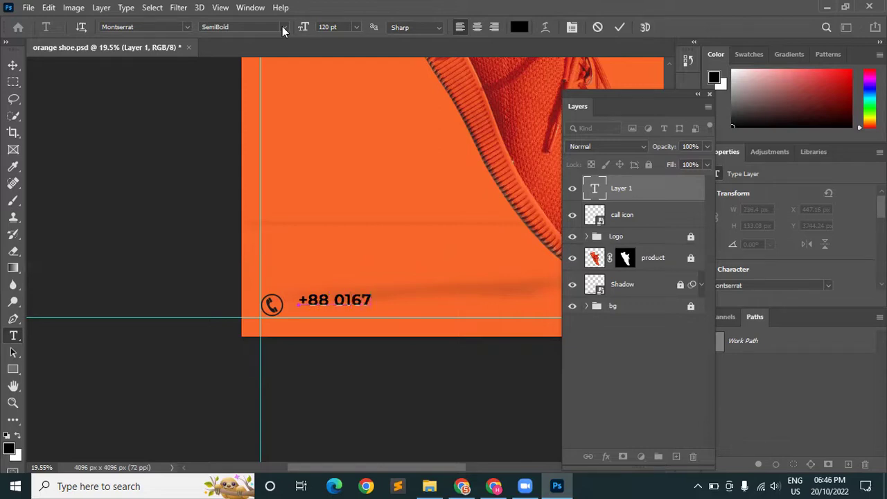
pyautogui.write(' 000')
pyautogui.write(' 00 00')
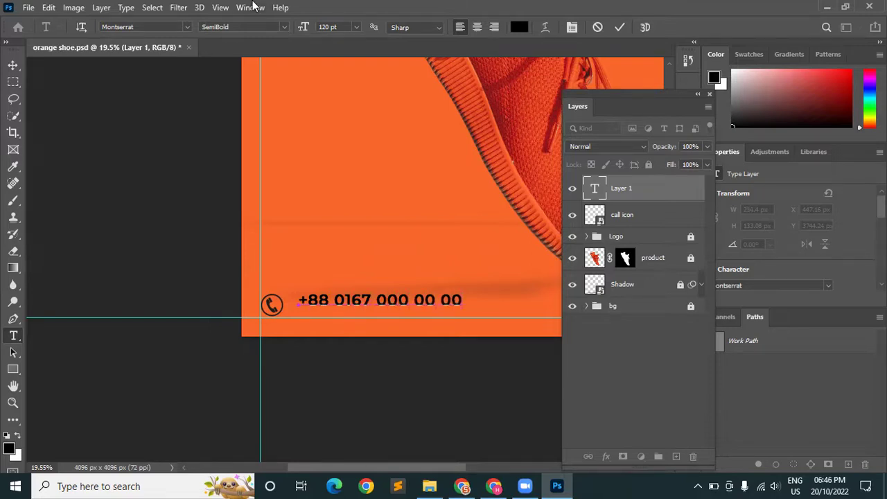
pyautogui.click(621, 27)
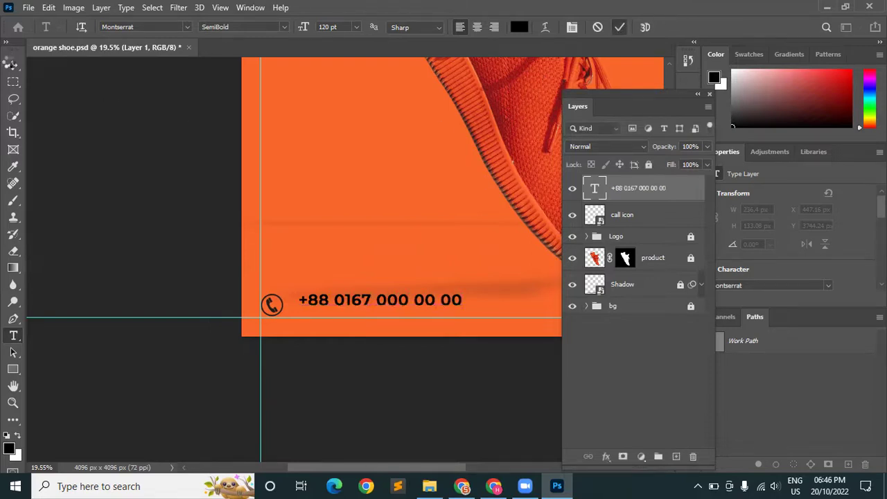
pyautogui.click(12, 66)
# Nudge the phone number text slightly left and down.
pyautogui.click(311, 356)
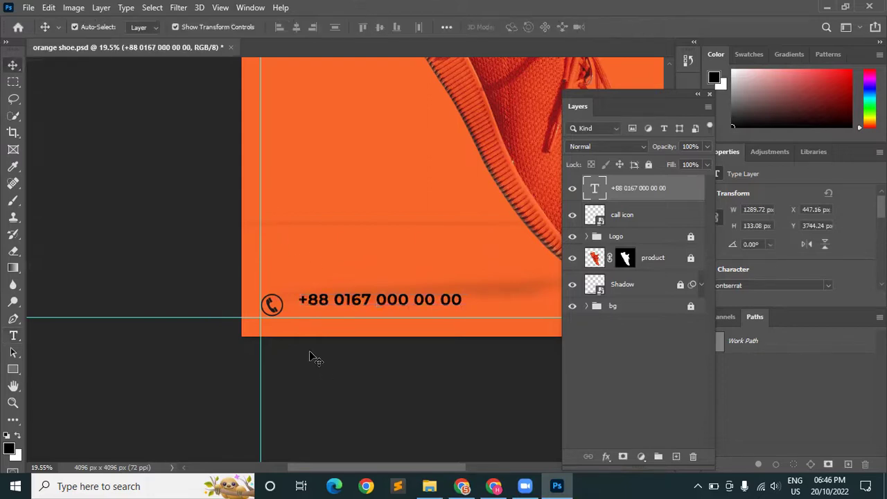
pyautogui.scroll(3, 382, 315)
pyautogui.moveTo(383, 346); pyautogui.dragTo(377, 354)
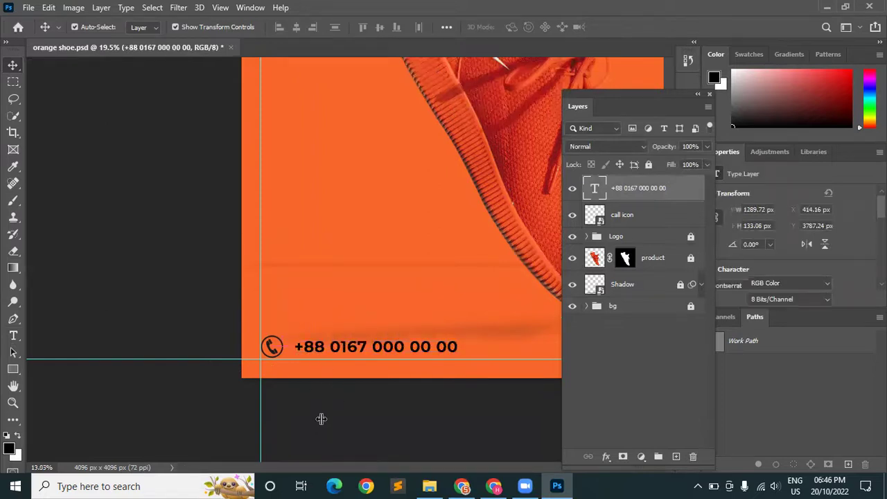
pyautogui.click(321, 416)
pyautogui.scroll(-3, 325, 413)
pyautogui.scroll(-1, 343, 402)
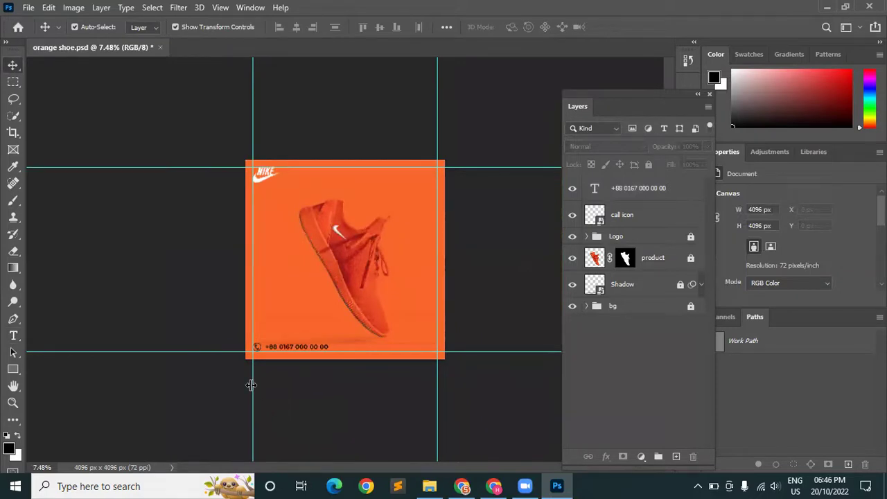
pyautogui.scroll(2, 247, 387)
pyautogui.scroll(2, 236, 440)
pyautogui.scroll(1, 234, 450)
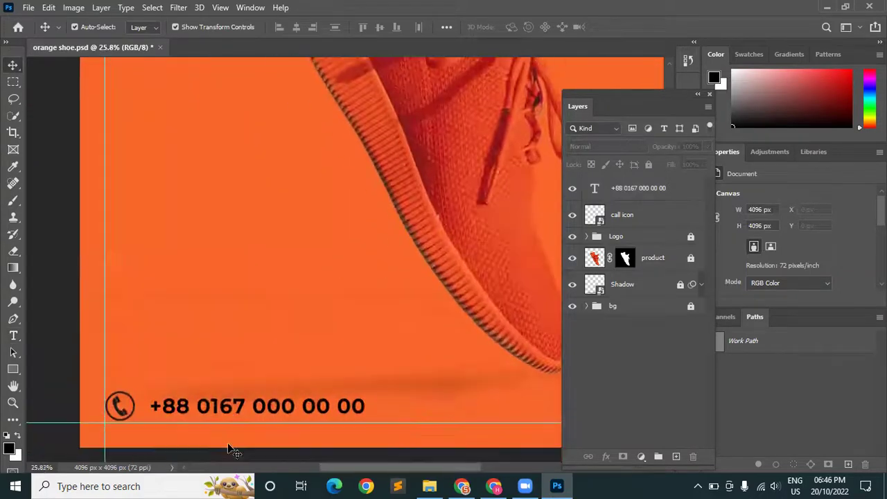
# Replace the phone number's 000 group with 123 and its last 00 group with 99.
pyautogui.click(202, 399)
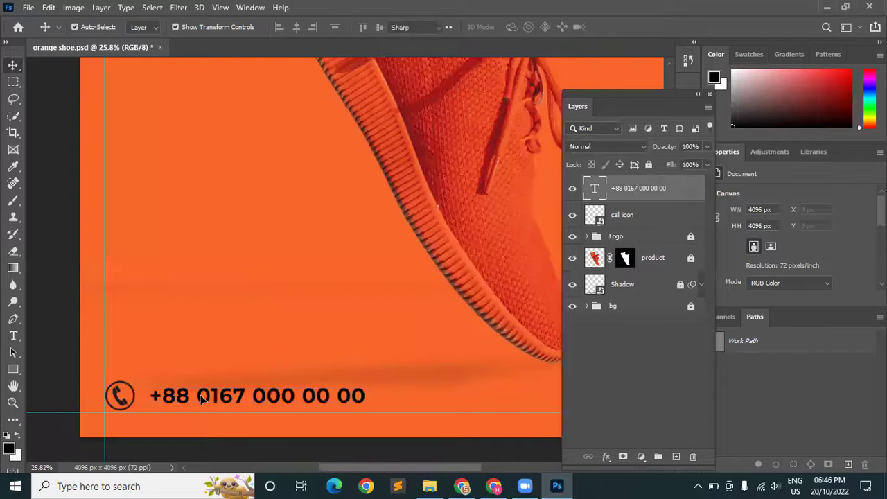
pyautogui.doubleClick(201, 399)
pyautogui.click(201, 396)
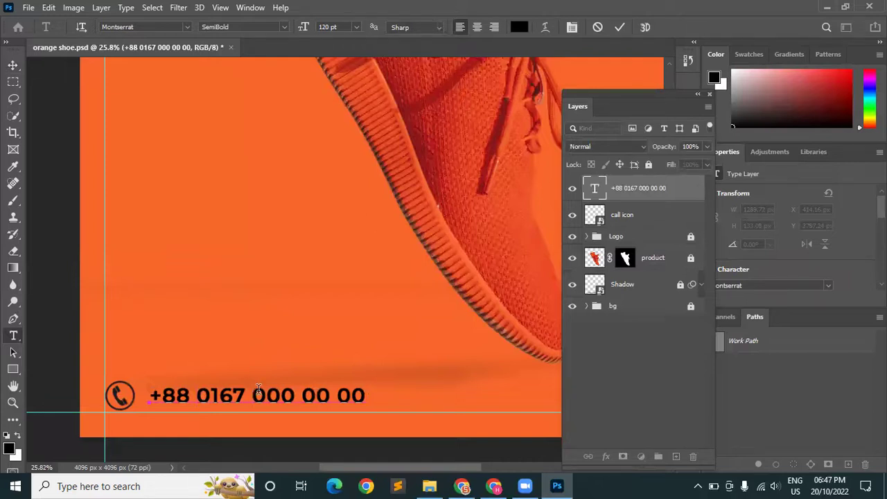
pyautogui.moveTo(258, 389); pyautogui.dragTo(296, 389)
pyautogui.write('123')
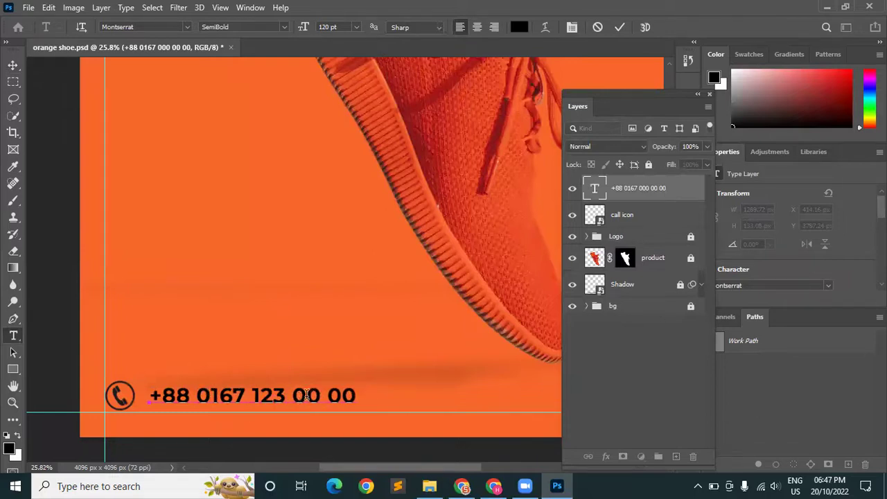
pyautogui.doubleClick(297, 393)
pyautogui.moveTo(332, 390); pyautogui.dragTo(357, 393)
pyautogui.click(352, 404)
pyautogui.press('BackSpace')
pyautogui.press('BackSpace')
pyautogui.write('99')
# Remove the spaces between the digit groups, insert a hyphen and commit the text.
pyautogui.press('Left')
pyautogui.press('Left')
pyautogui.press('Left')
pyautogui.press('Left')
pyautogui.press('Left')
pyautogui.press('Left')
pyautogui.hotkey('shift', 'Right')
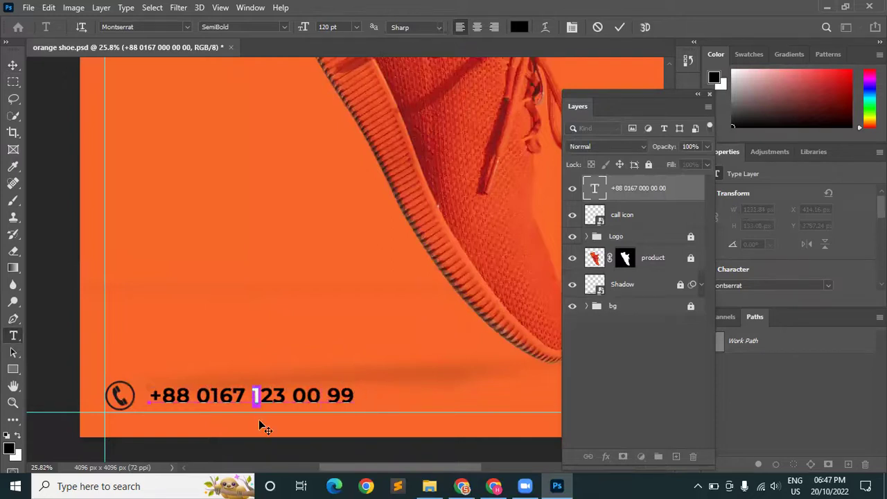
pyautogui.press('BackSpace')
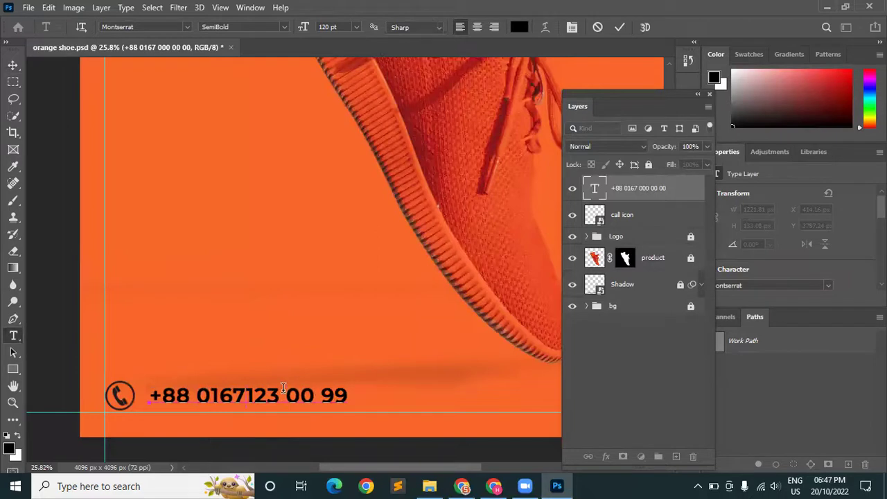
pyautogui.press('BackSpace')
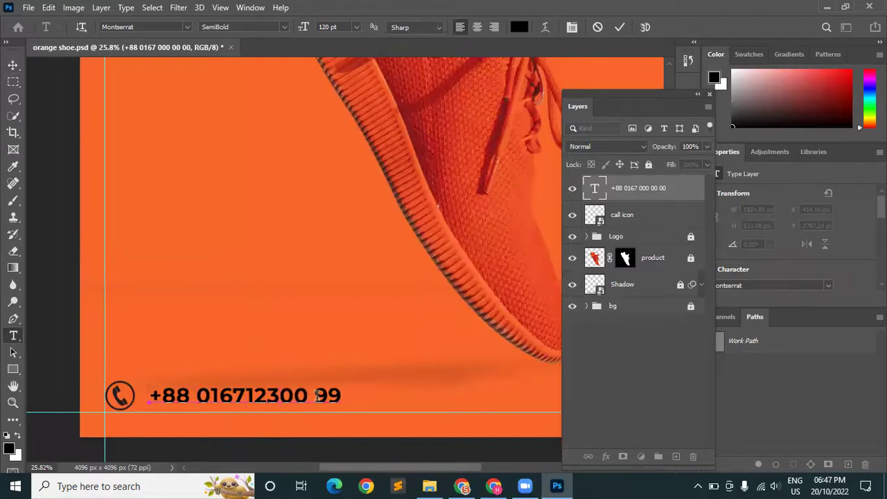
pyautogui.press('BackSpace')
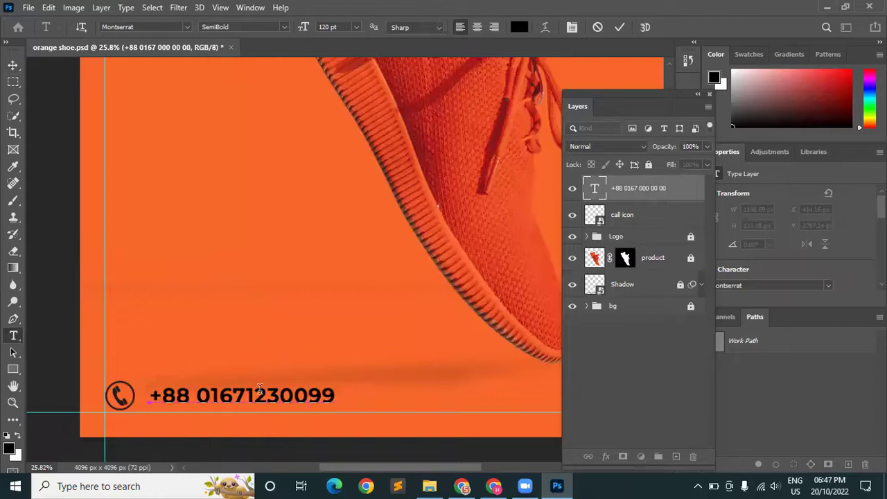
pyautogui.write('-')
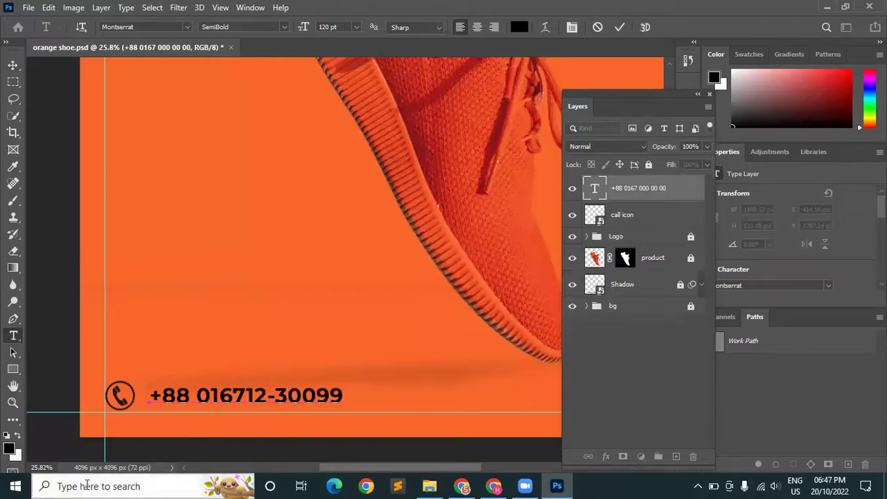
pyautogui.click(619, 28)
pyautogui.scroll(-2, 177, 398)
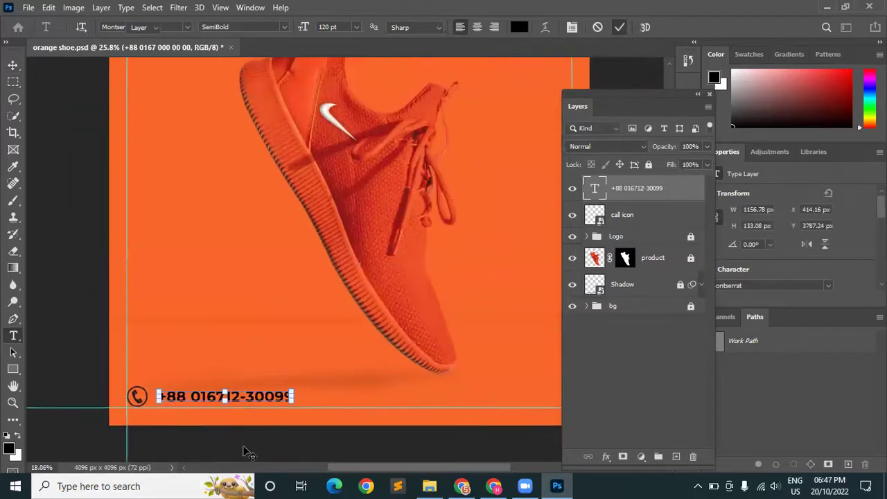
pyautogui.press('v')
# Move the misplaced hyphen in the phone number to its correct spot.
pyautogui.click(237, 445)
pyautogui.scroll(-2, 236, 445)
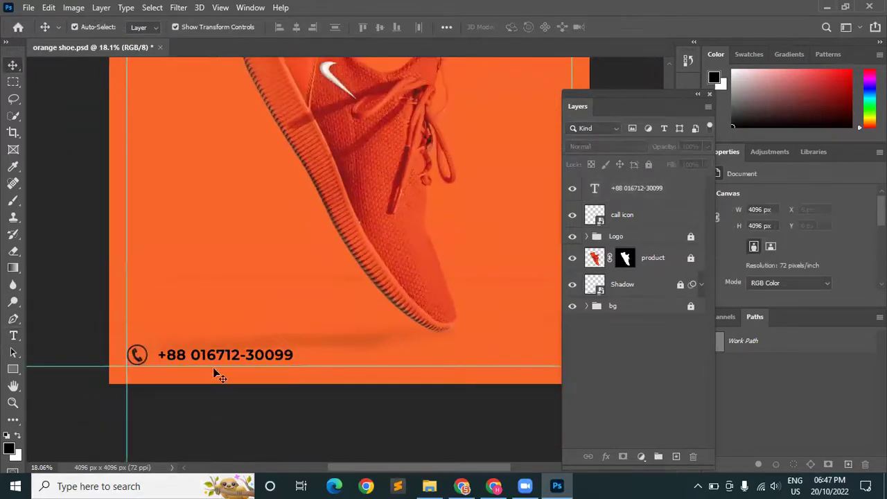
pyautogui.click(246, 356)
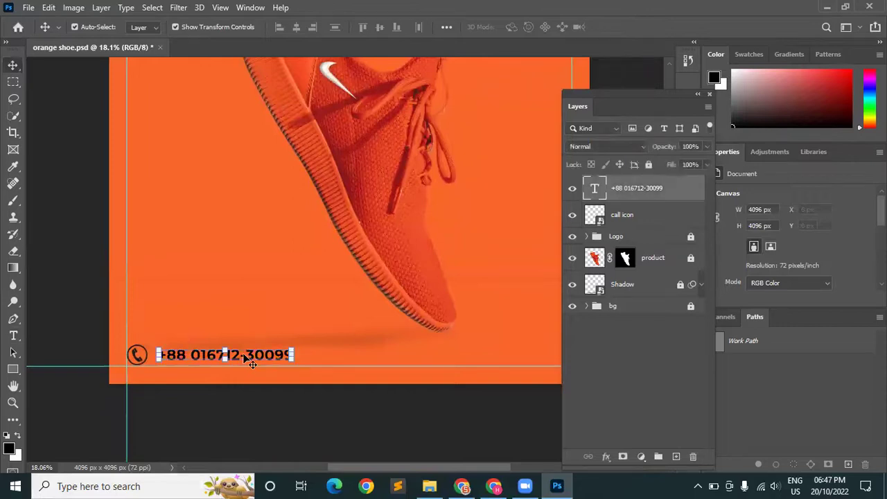
pyautogui.doubleClick(247, 355)
pyautogui.doubleClick(235, 378)
pyautogui.click(238, 357)
pyautogui.press('BackSpace')
pyautogui.write('-')
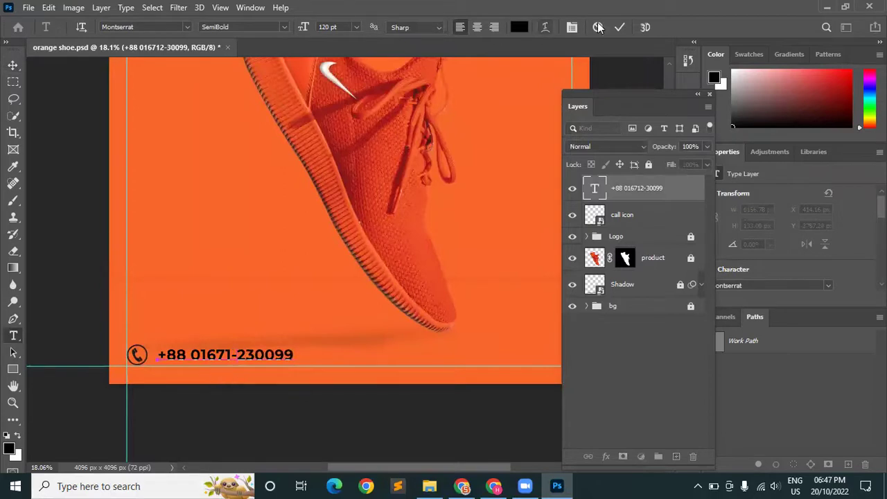
pyautogui.hotkey('ctrl', 'Return')
pyautogui.press('v')
pyautogui.hotkey('ctrl', '0')
# Nudge the phone number left and delete its +88 country code prefix.
pyautogui.click(303, 420)
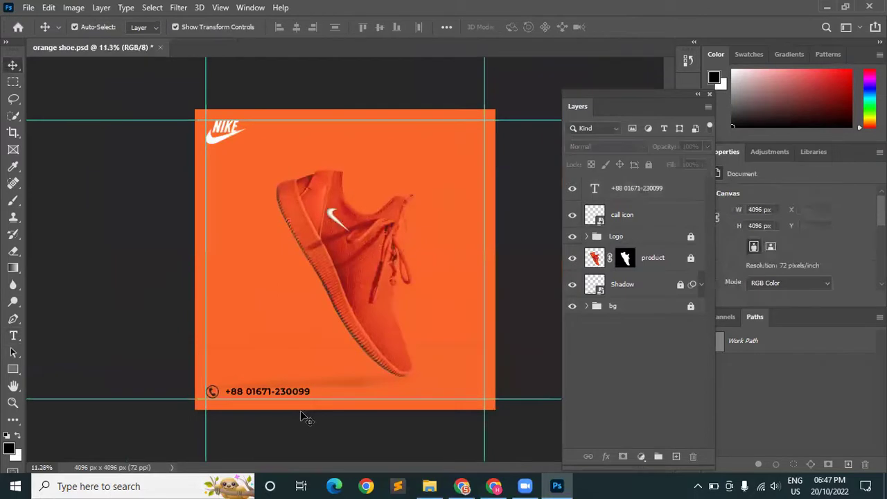
pyautogui.click(274, 393)
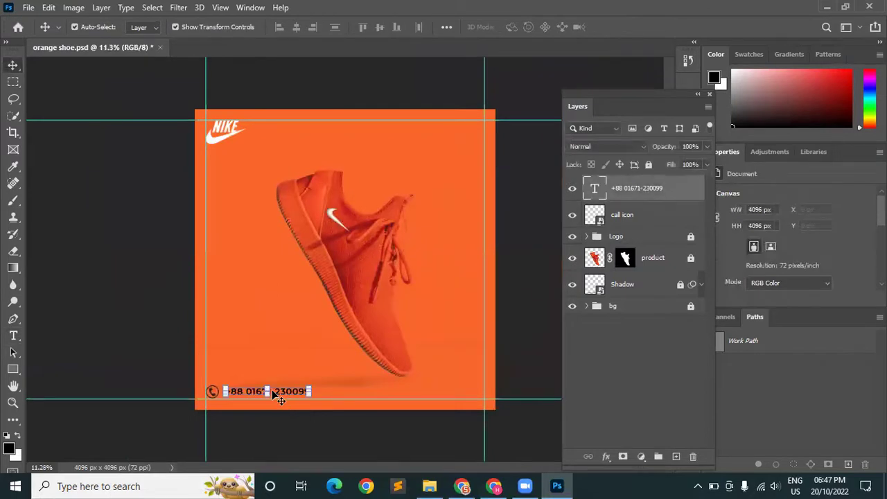
pyautogui.hotkey('shift', 'Left')
pyautogui.hotkey('shift', 'Left')
pyautogui.hotkey('shift', 'Left')
pyautogui.hotkey('shift', 'Left')
pyautogui.hotkey('shift', 'Left')
pyautogui.hotkey('shift', 'Left')
pyautogui.click(231, 400)
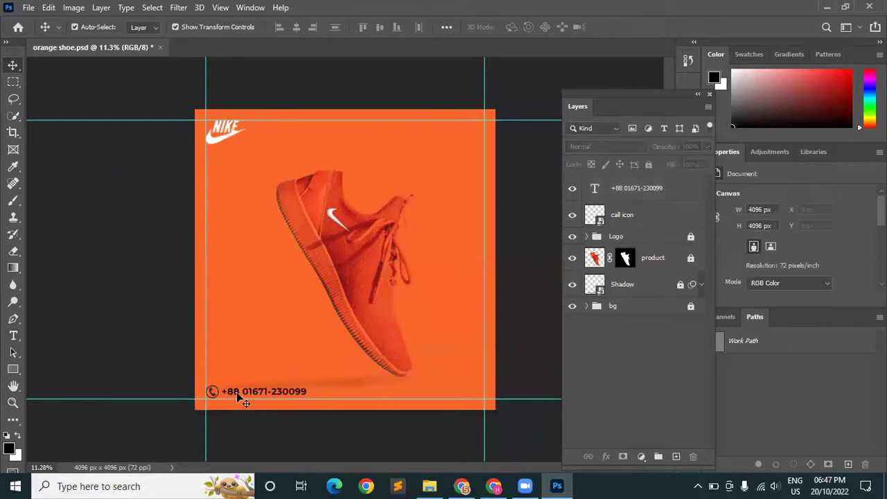
pyautogui.click(13, 336)
pyautogui.moveTo(242, 392); pyautogui.dragTo(222, 392)
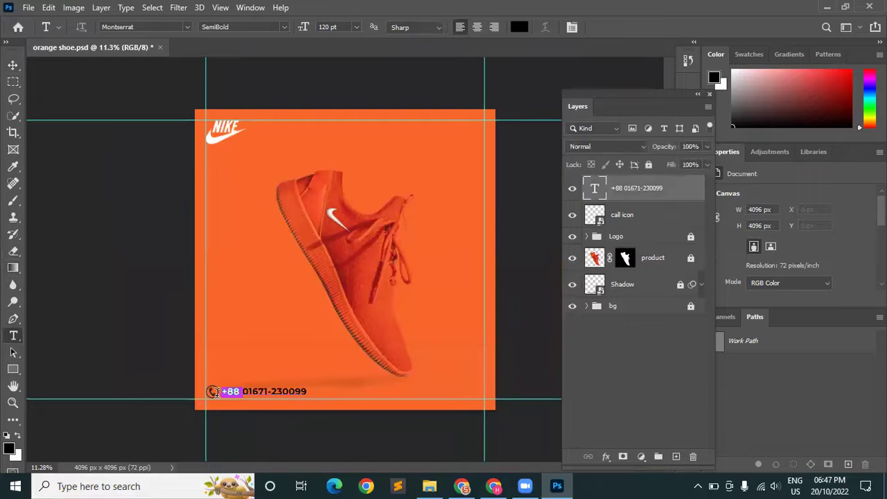
pyautogui.press('BackSpace')
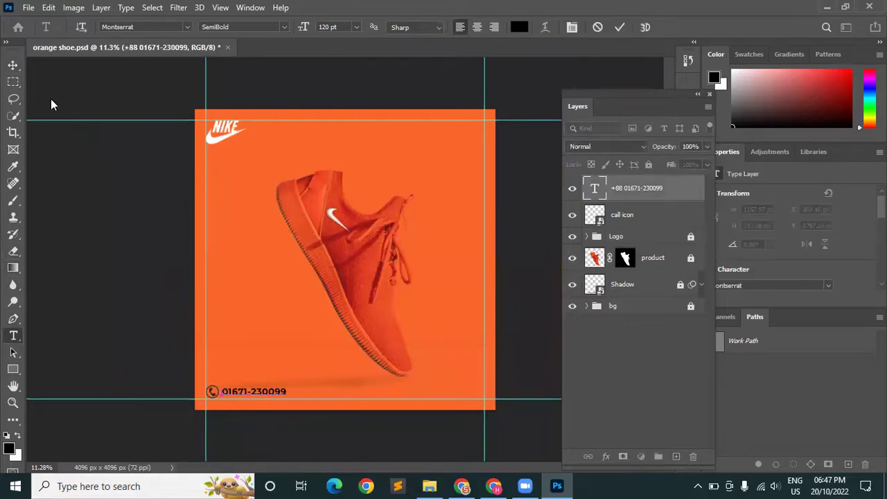
pyautogui.hotkey('ctrl', 'Return')
pyautogui.press('v')
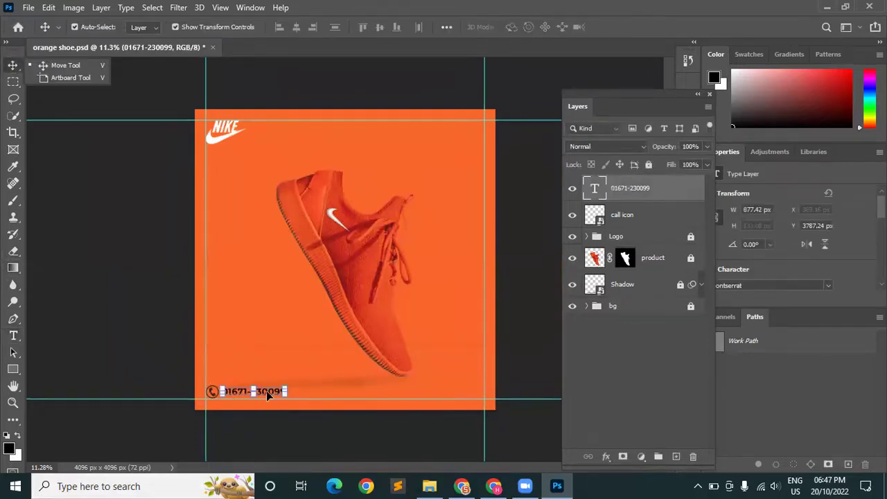
# Set the phone number's text colour to white (ffffff).
pyautogui.doubleClick(267, 392)
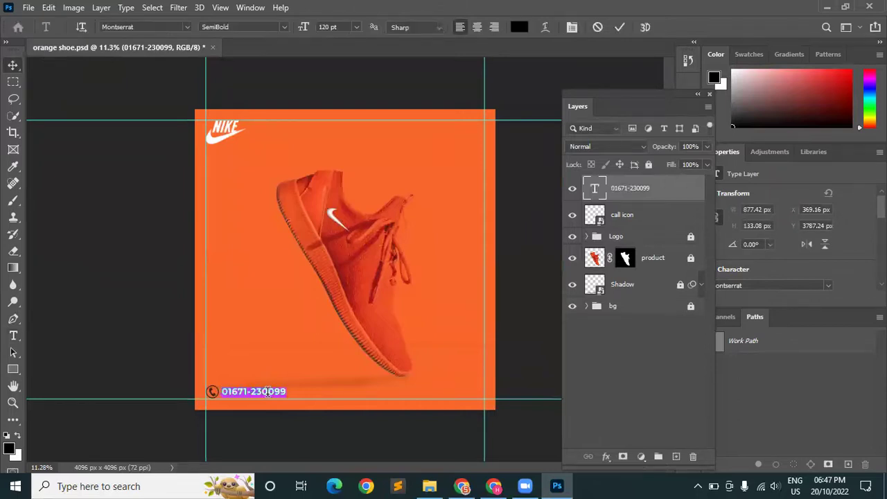
pyautogui.click(519, 27)
pyautogui.click(221, 135)
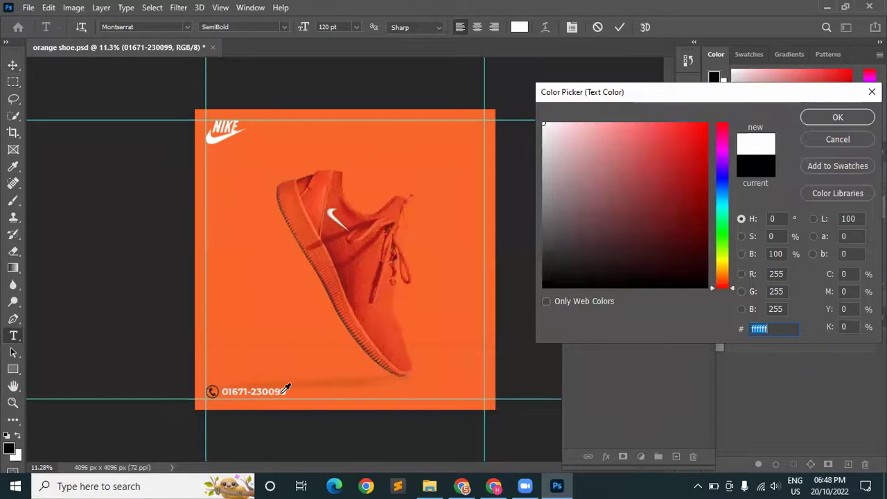
pyautogui.click(320, 183)
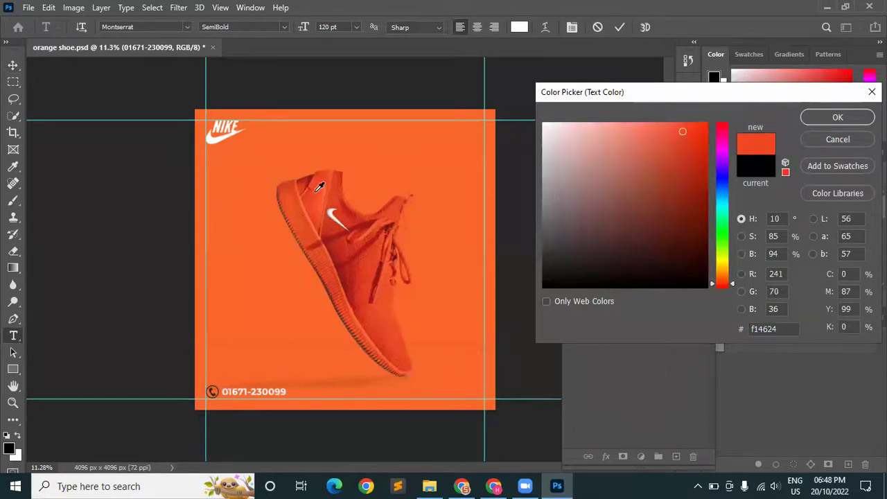
pyautogui.moveTo(616, 228)
pyautogui.mouseDown()
pyautogui.moveTo(627, 287)
pyautogui.moveTo(621, 251)
pyautogui.moveTo(544, 123)
pyautogui.mouseUp()
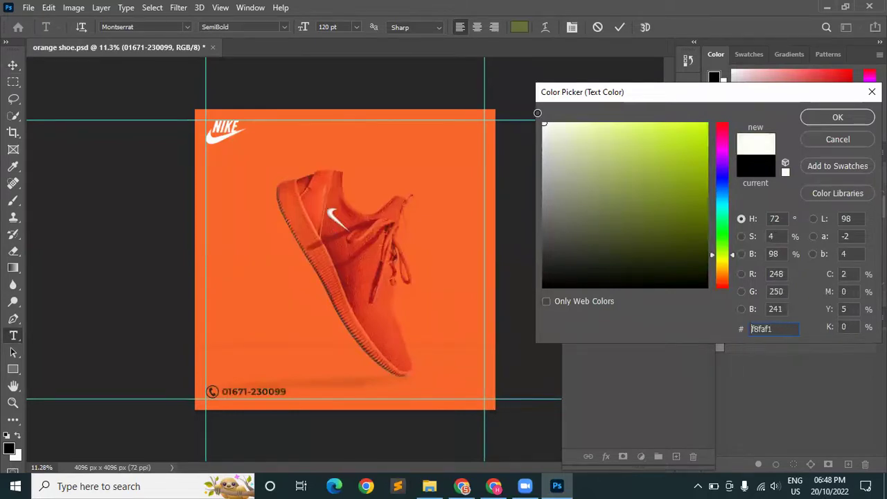
pyautogui.click(835, 119)
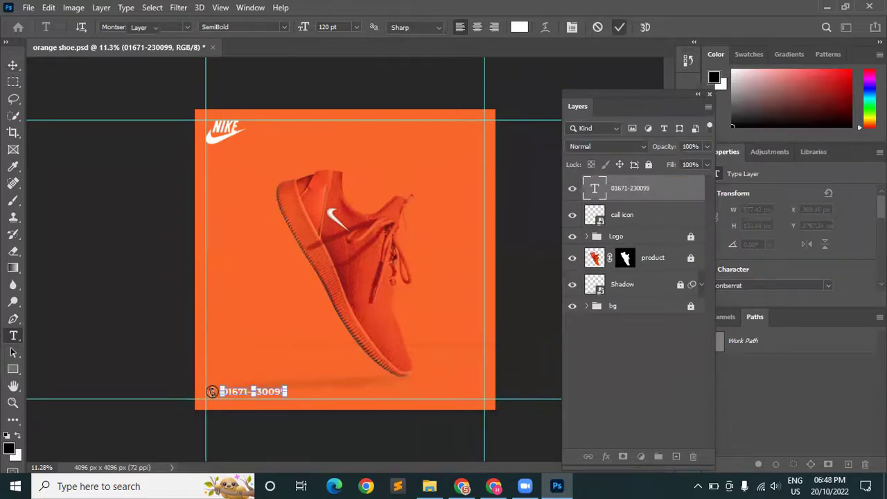
pyautogui.press('ctrl')
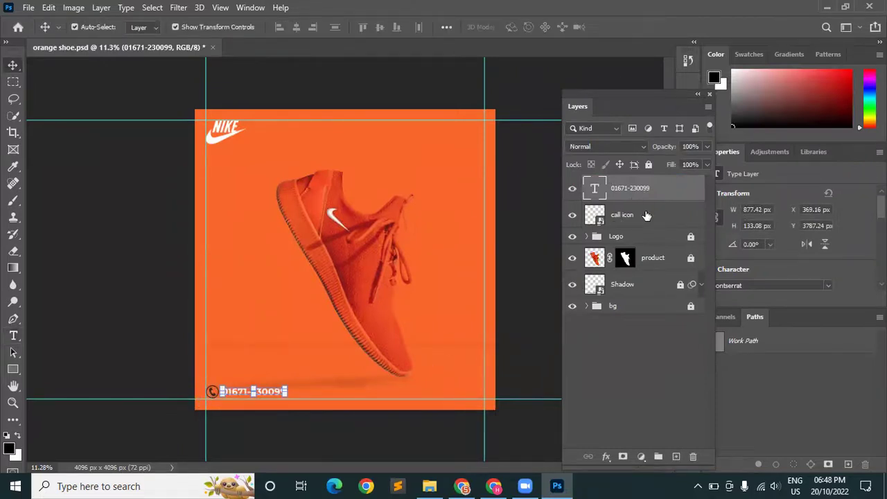
# Give the call icon a white Color Overlay effect.
pyautogui.click(630, 220)
pyautogui.click(608, 456)
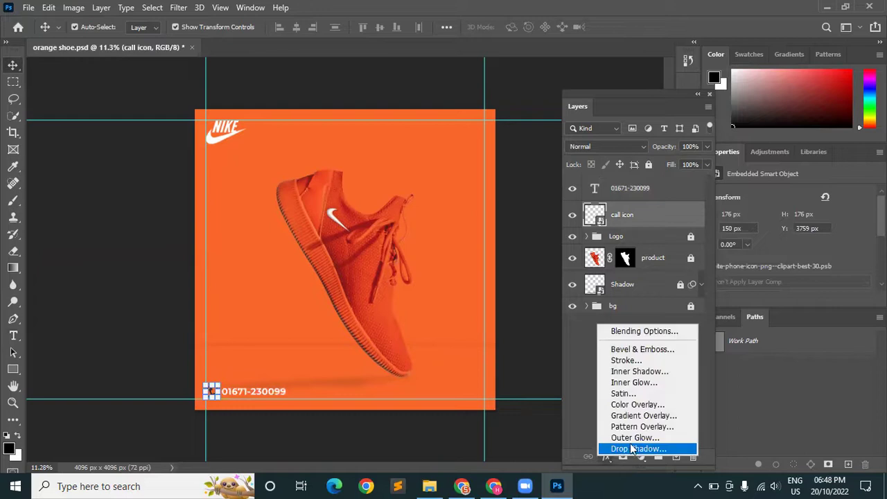
pyautogui.click(631, 405)
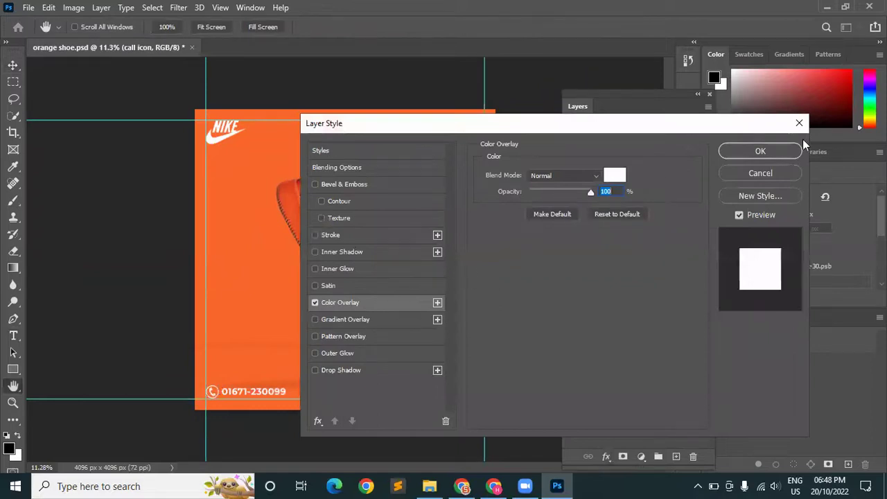
pyautogui.press('Return')
pyautogui.click(139, 308)
pyautogui.click(212, 392)
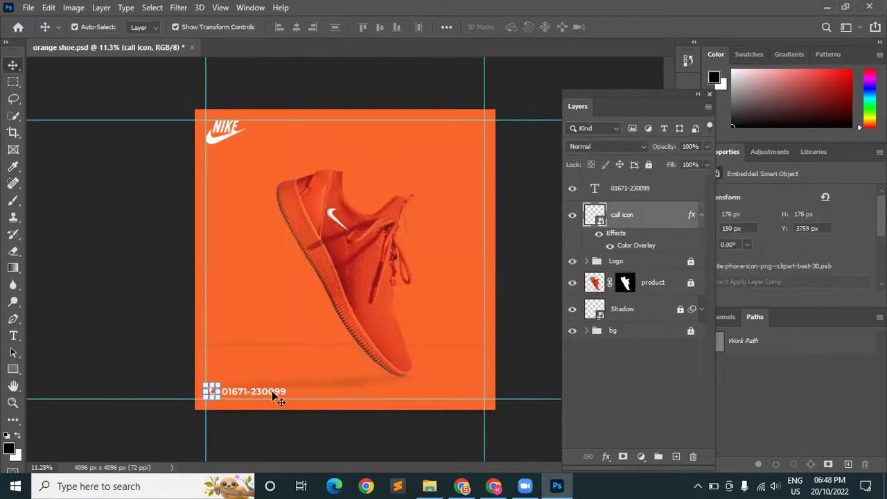
pyautogui.press('ctrl')
pyautogui.keyDown('ctrl'); pyautogui.click(641, 194); pyautogui.keyUp('ctrl')
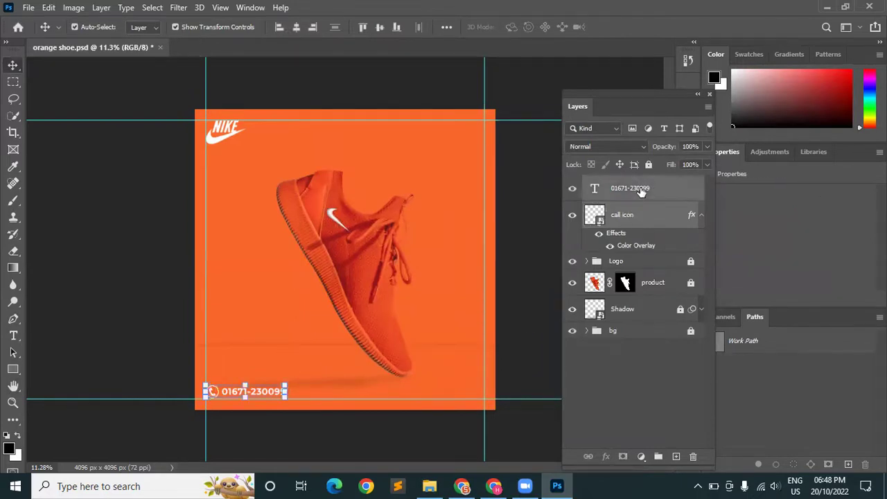
pyautogui.click(588, 457)
pyautogui.moveTo(275, 392); pyautogui.dragTo(368, 394)
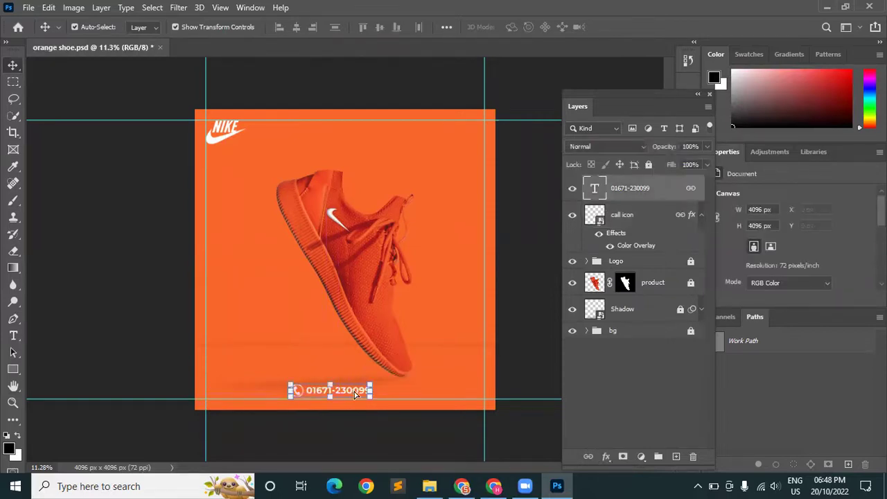
pyautogui.moveTo(362, 394); pyautogui.dragTo(297, 431)
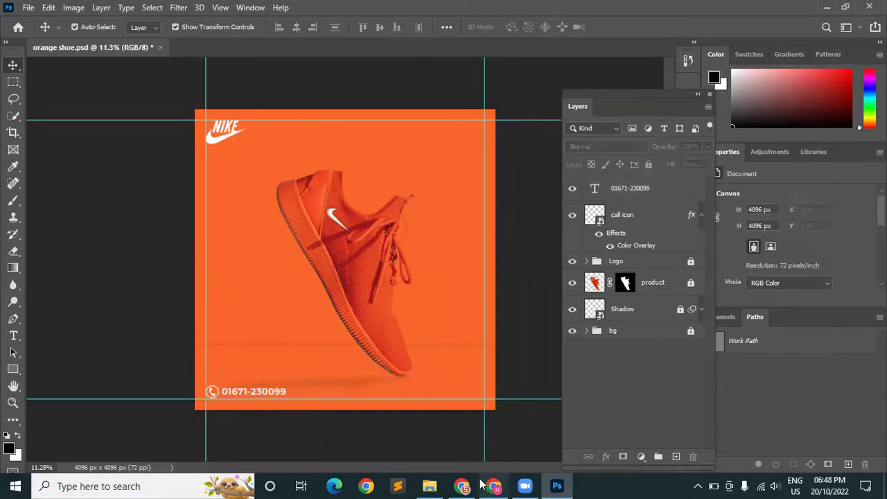
# Drag the globe image 72626.png from Downloads onto the poster.
pyautogui.click(430, 486)
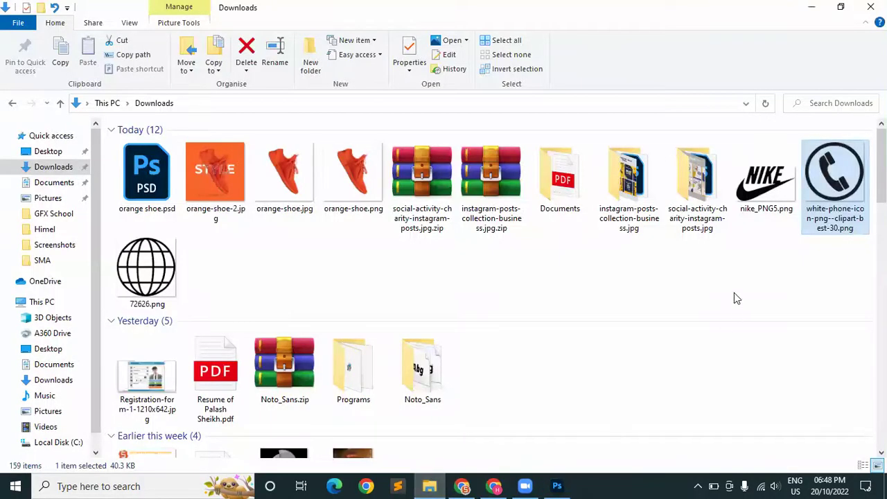
pyautogui.click(155, 281)
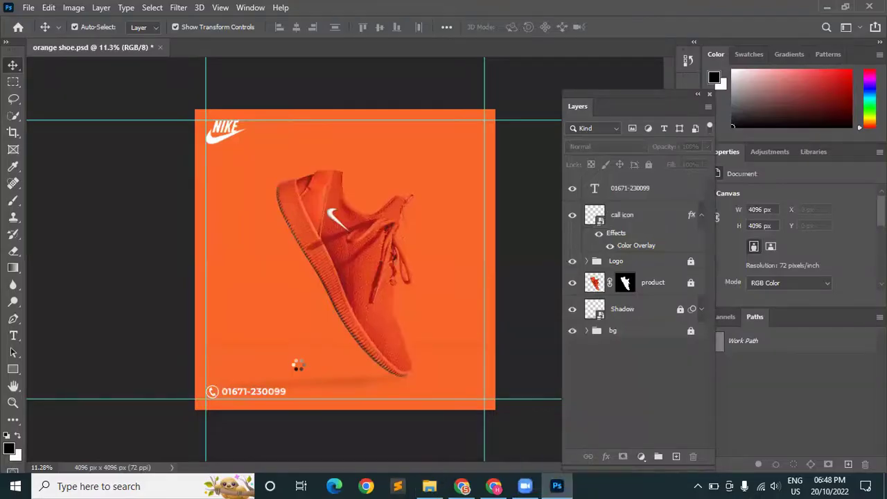
pyautogui.moveTo(567, 484); pyautogui.dragTo(298, 365)
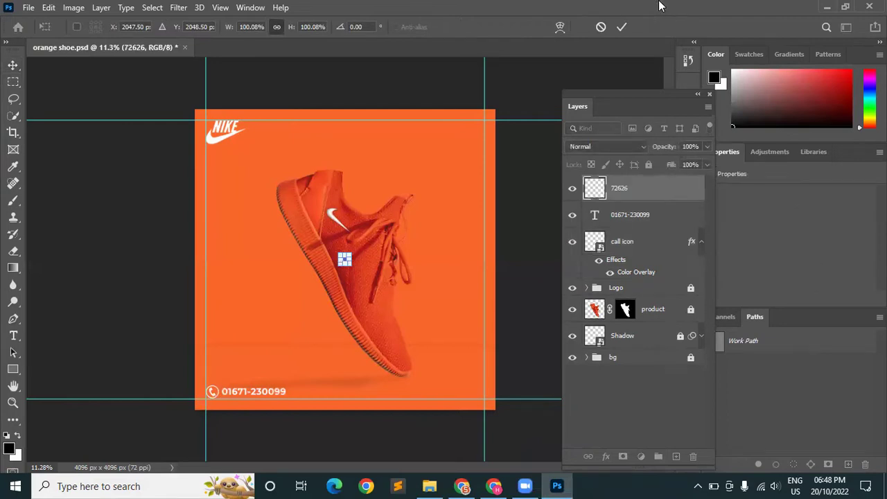
# Scale the placed globe to match the call icon's size, about 174 px.
pyautogui.press('Return')
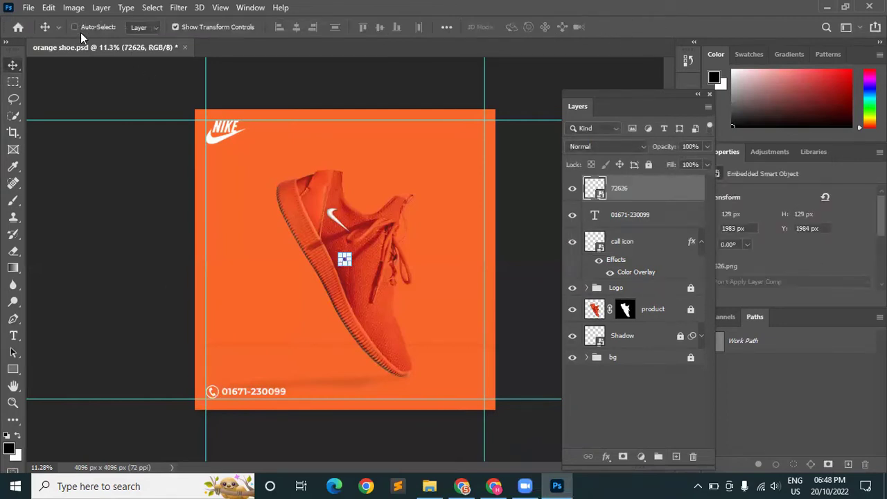
pyautogui.moveTo(426, 246); pyautogui.dragTo(298, 371)
pyautogui.scroll(3, 222, 389)
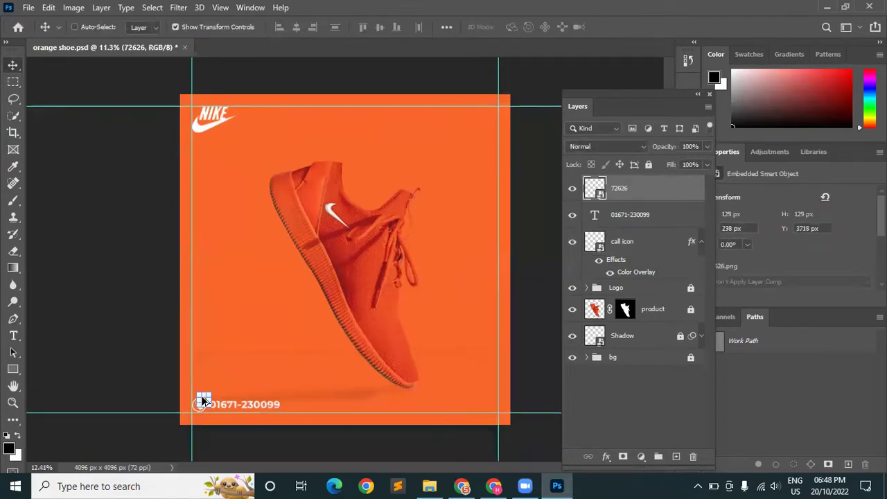
pyautogui.scroll(3, 186, 434)
pyautogui.scroll(2, 347, 307)
pyautogui.scroll(1, 154, 439)
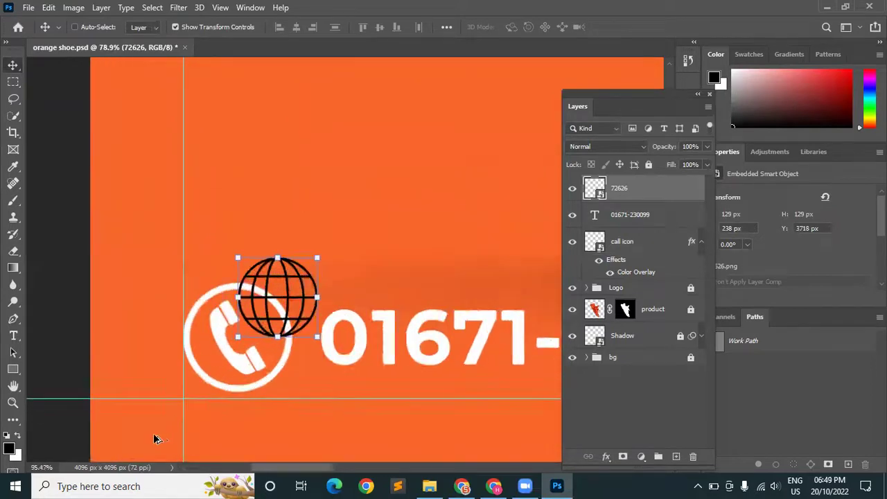
pyautogui.scroll(2, 406, 278)
pyautogui.moveTo(444, 226); pyautogui.dragTo(369, 312)
pyautogui.moveTo(355, 220); pyautogui.dragTo(374, 187)
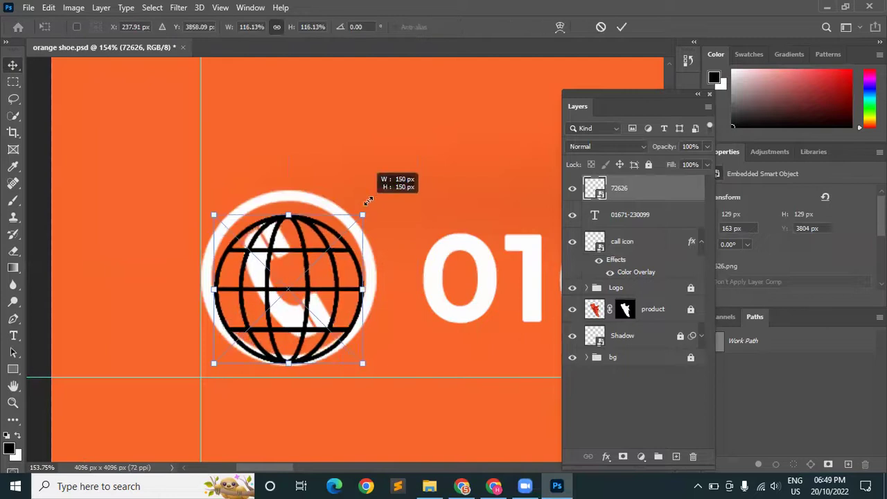
pyautogui.moveTo(215, 200); pyautogui.dragTo(200, 195)
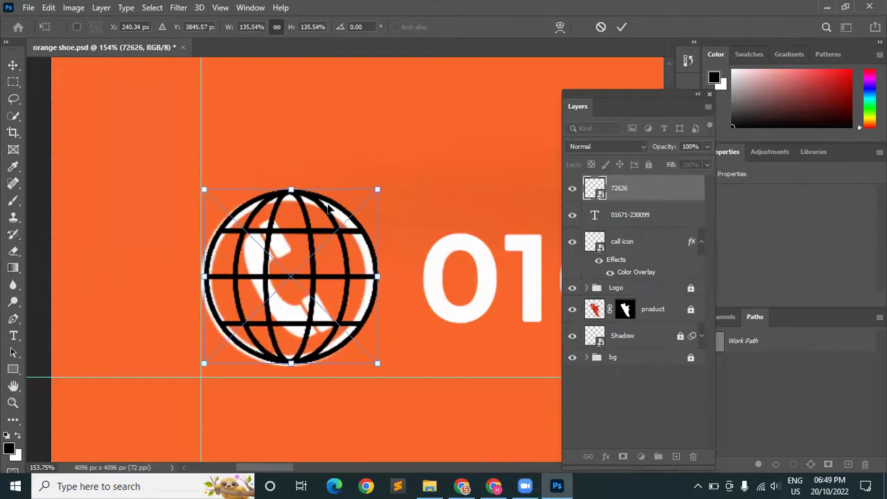
pyautogui.moveTo(378, 189); pyautogui.dragTo(374, 192)
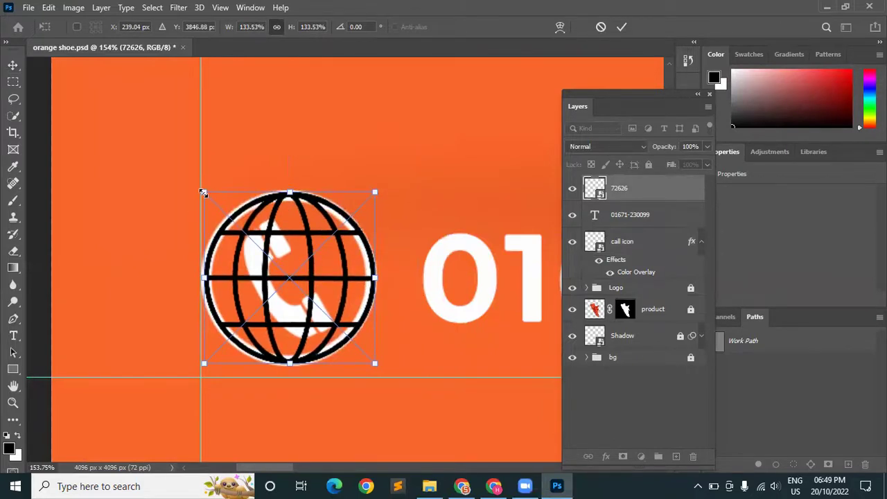
pyautogui.moveTo(203, 194); pyautogui.dragTo(202, 191)
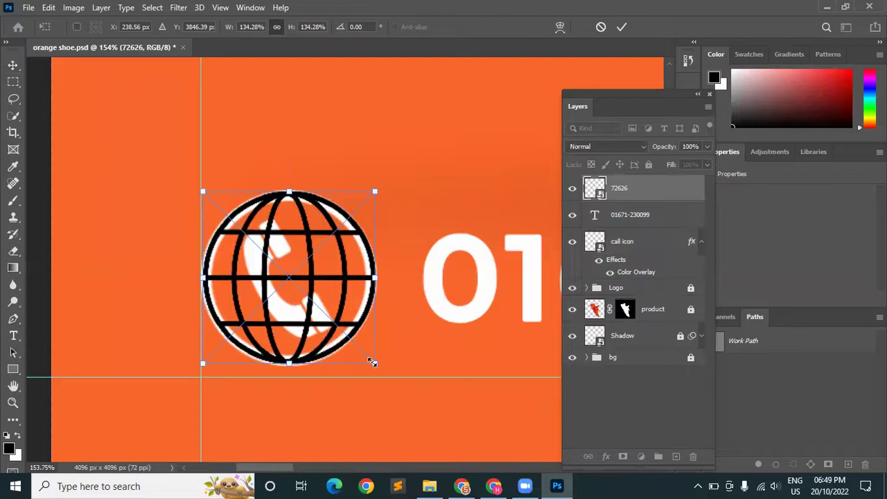
pyautogui.moveTo(373, 362); pyautogui.dragTo(375, 364)
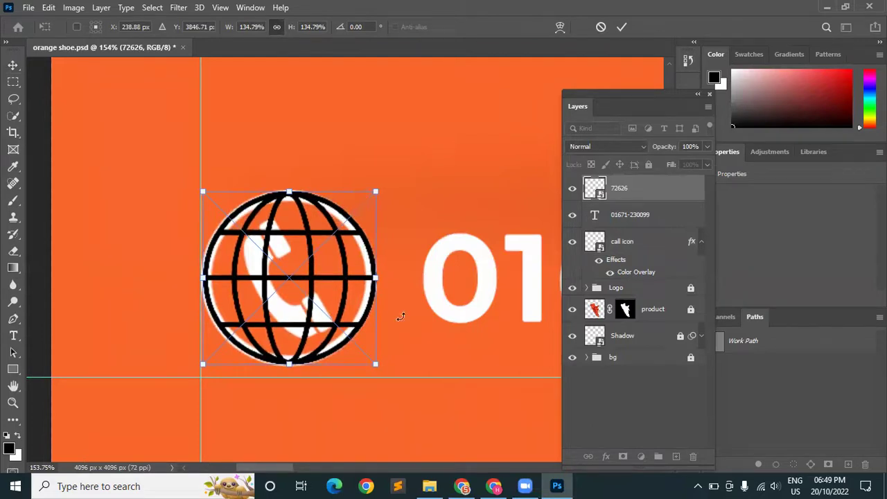
pyautogui.click(621, 29)
# Move the globe right along the bottom row to about X 2615 px.
pyautogui.scroll(-1, 292, 378)
pyautogui.scroll(-1, 293, 378)
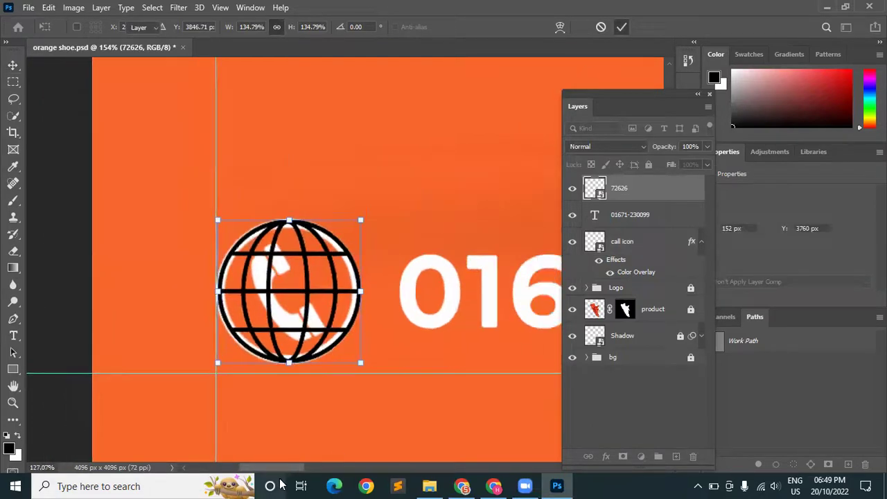
pyautogui.scroll(-1, 293, 379)
pyautogui.scroll(-2, 292, 379)
pyautogui.scroll(-2, 293, 378)
pyautogui.scroll(-1, 292, 379)
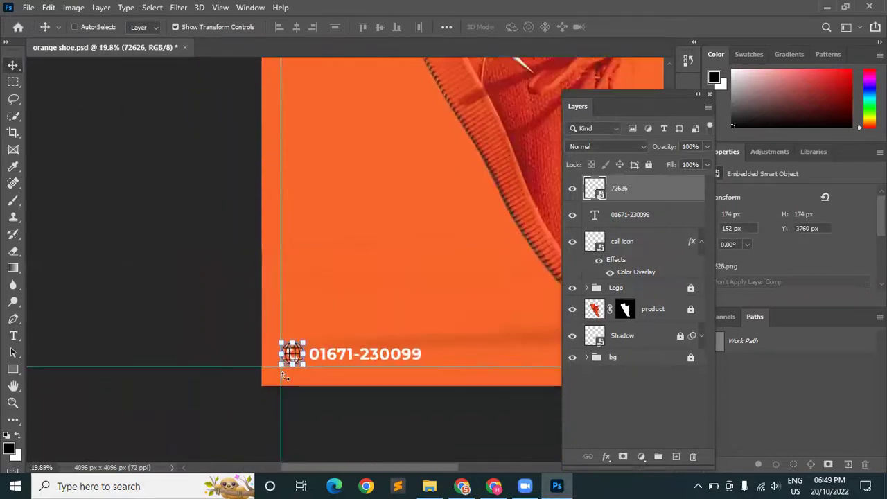
pyautogui.hscroll(2, 291, 378)
pyautogui.hotkey('shift', 'Right')
pyautogui.hotkey('shift', 'Right')
pyautogui.hotkey('shift', 'Right')
pyautogui.hotkey('shift', 'Right')
pyautogui.hotkey('shift', 'Right')
pyautogui.hotkey('shift', 'Right')
pyautogui.hotkey('shift', 'Right')
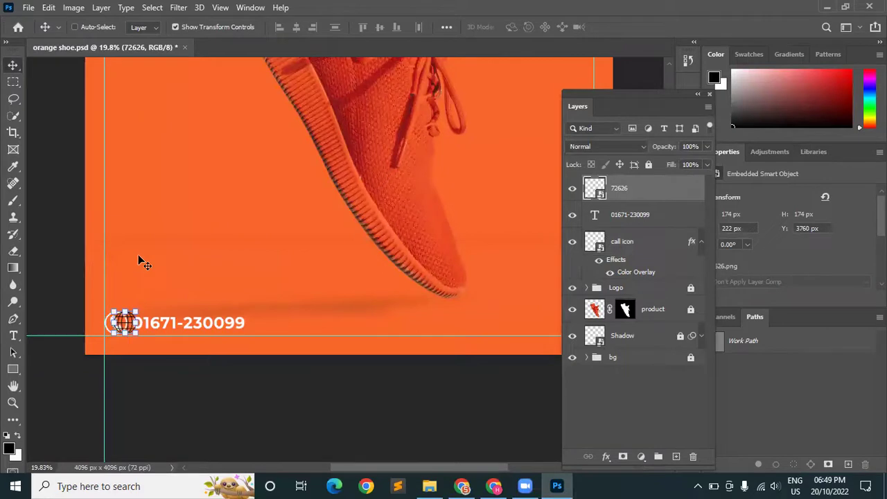
pyautogui.moveTo(138, 255); pyautogui.dragTo(510, 261)
pyautogui.hscroll(3, 239, 305)
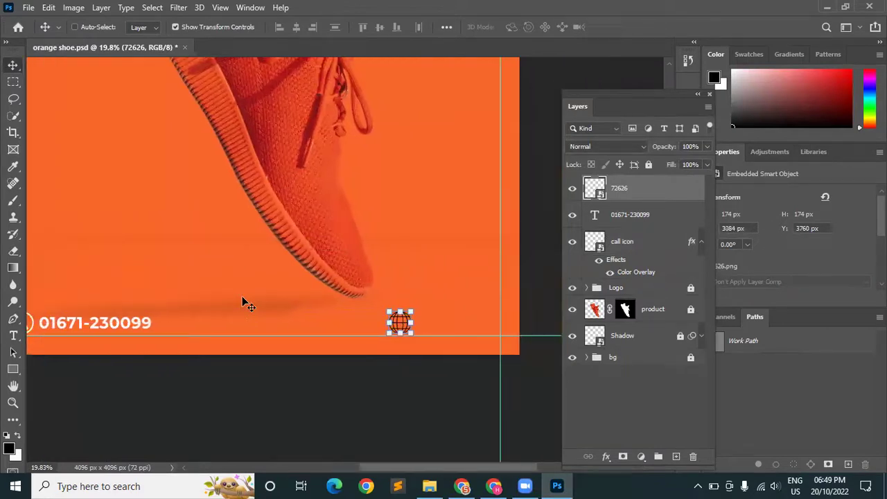
pyautogui.moveTo(379, 283); pyautogui.dragTo(332, 278)
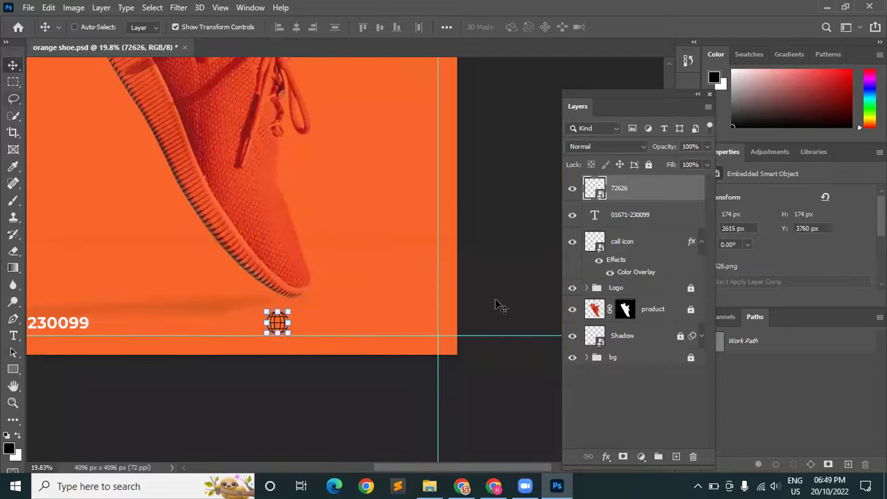
# Add a Color Overlay to layer 72626 sampled from the orange background (fa662b).
pyautogui.click(606, 457)
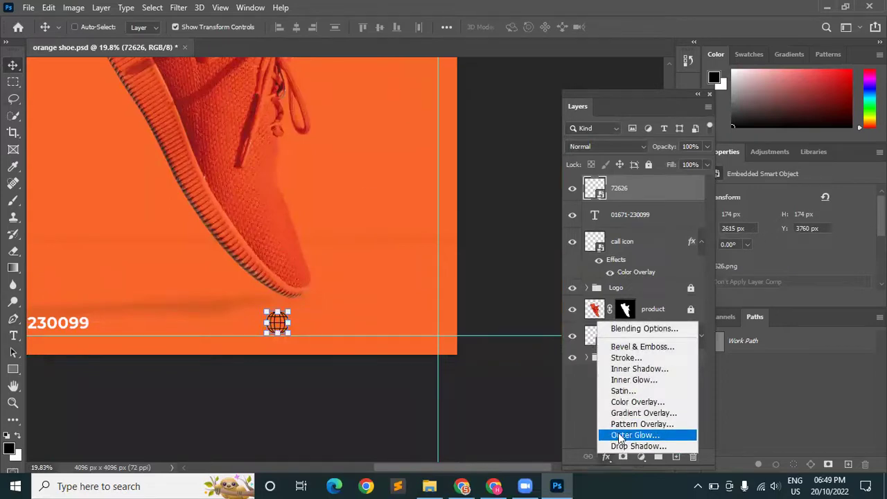
pyautogui.press('Escape')
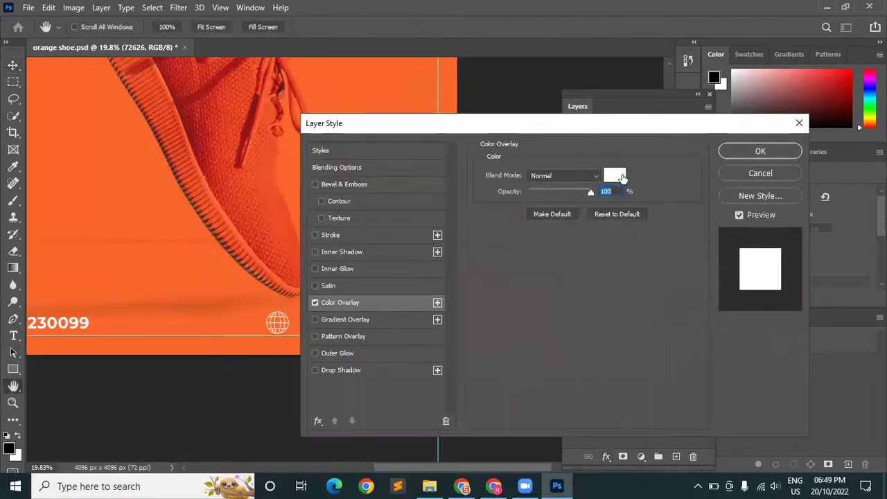
pyautogui.click(615, 176)
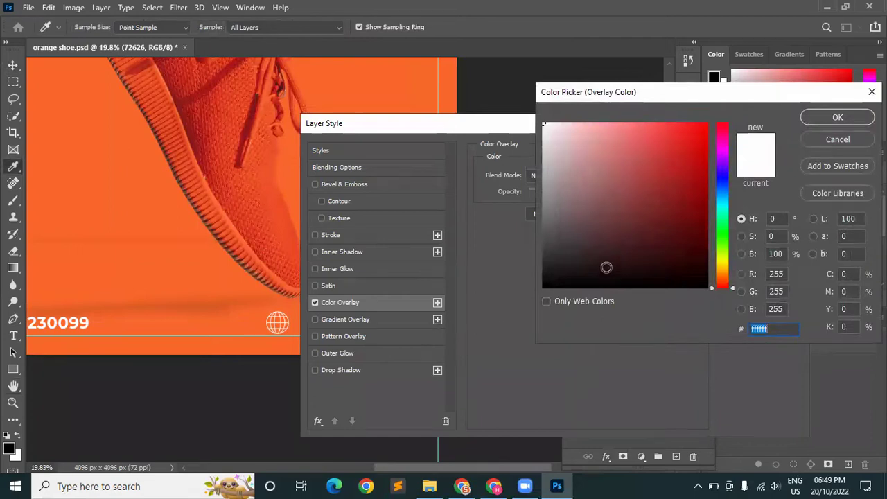
pyautogui.click(127, 209)
pyautogui.click(829, 119)
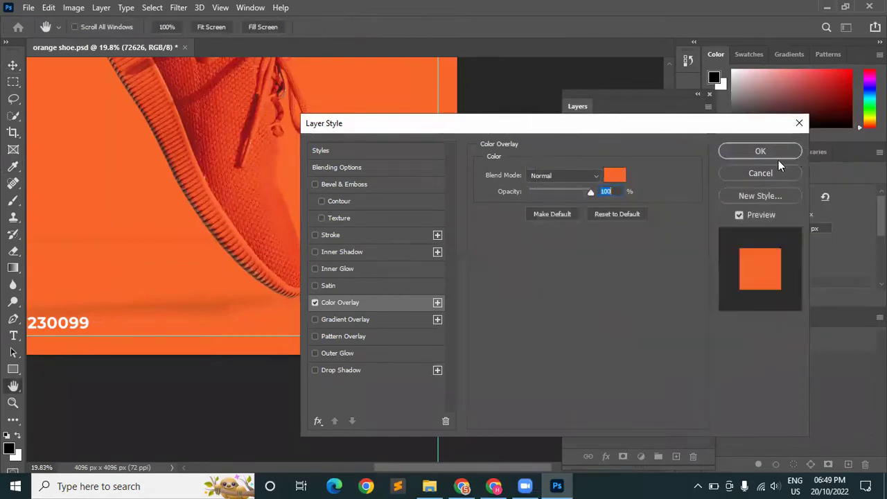
pyautogui.click(794, 148)
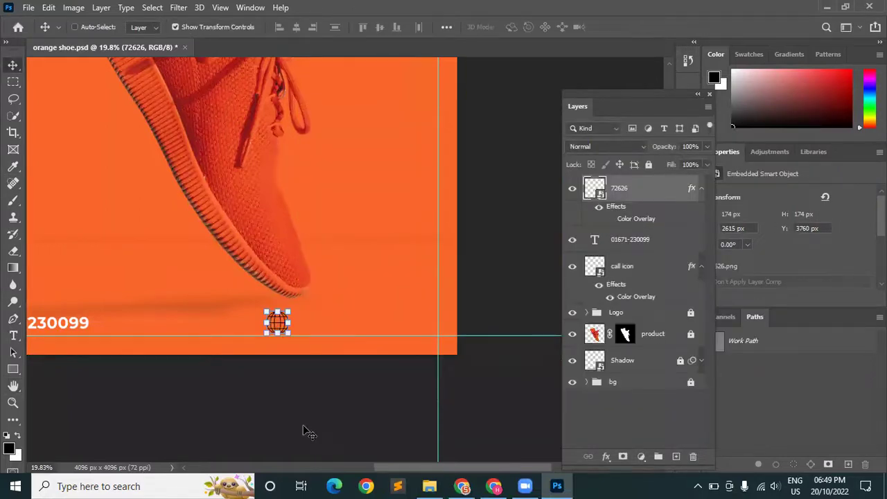
# Draw a rounded square over the globe icon with the Rounded Rectangle Tool.
pyautogui.scroll(2, 254, 366)
pyautogui.scroll(1, 250, 340)
pyautogui.scroll(1, 214, 335)
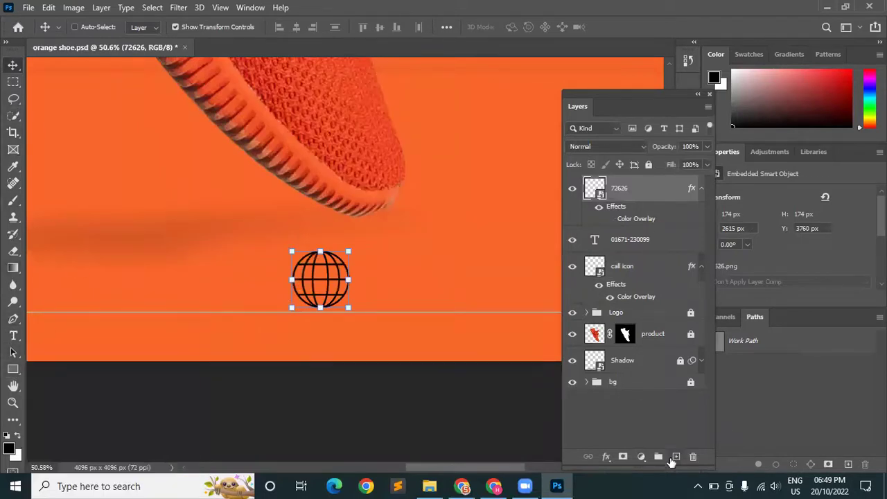
pyautogui.click(15, 369)
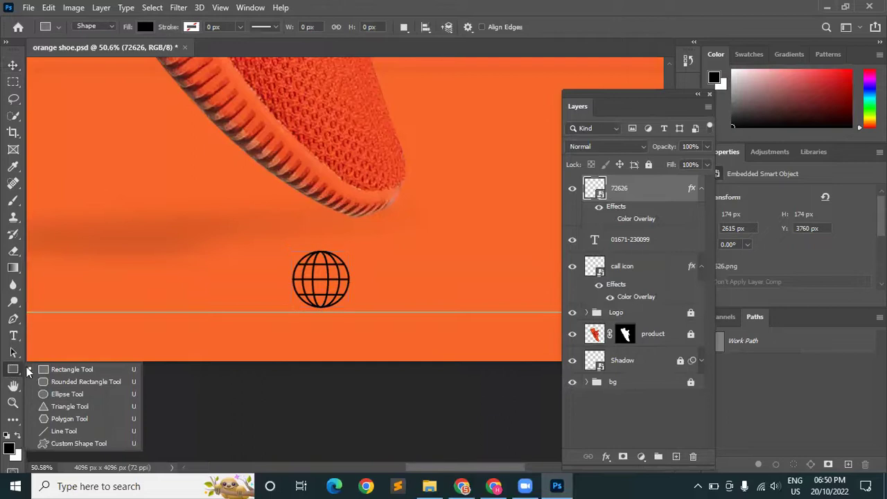
pyautogui.click(67, 381)
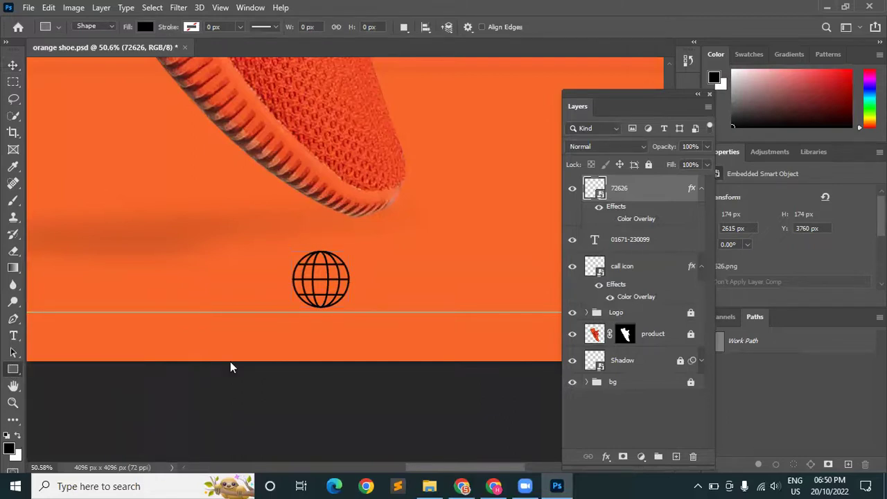
pyautogui.moveTo(276, 242)
pyautogui.mouseDown()
pyautogui.moveTo(346, 294)
pyautogui.moveTo(348, 309)
pyautogui.mouseUp()
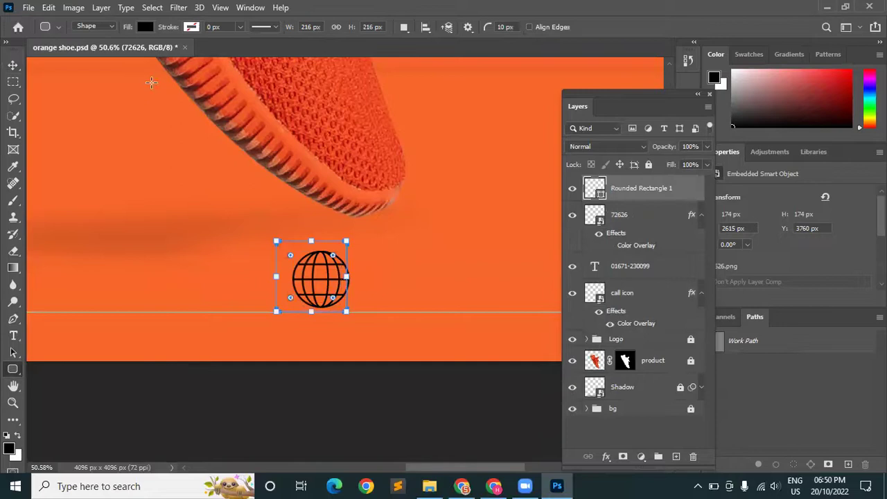
# Give the rounded square a white fill and 0 px stroke, then nudge it right.
pyautogui.click(144, 27)
pyautogui.click(225, 55)
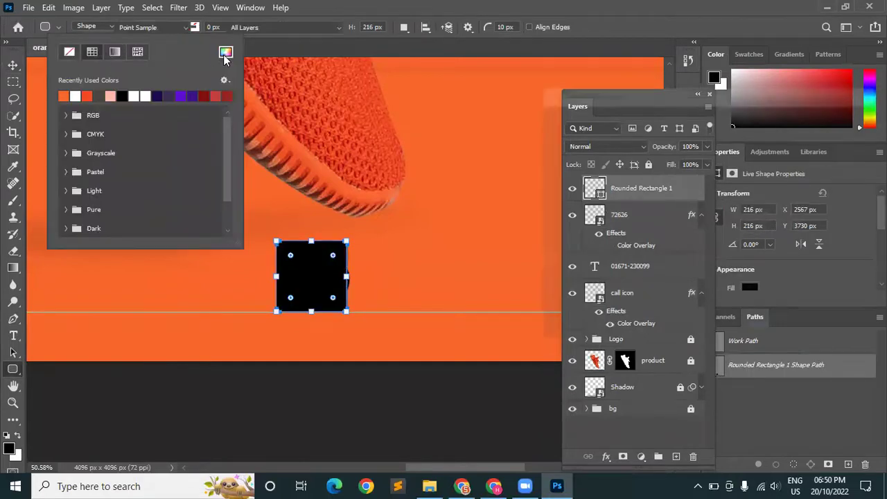
pyautogui.moveTo(601, 136); pyautogui.dragTo(531, 116)
pyautogui.click(810, 118)
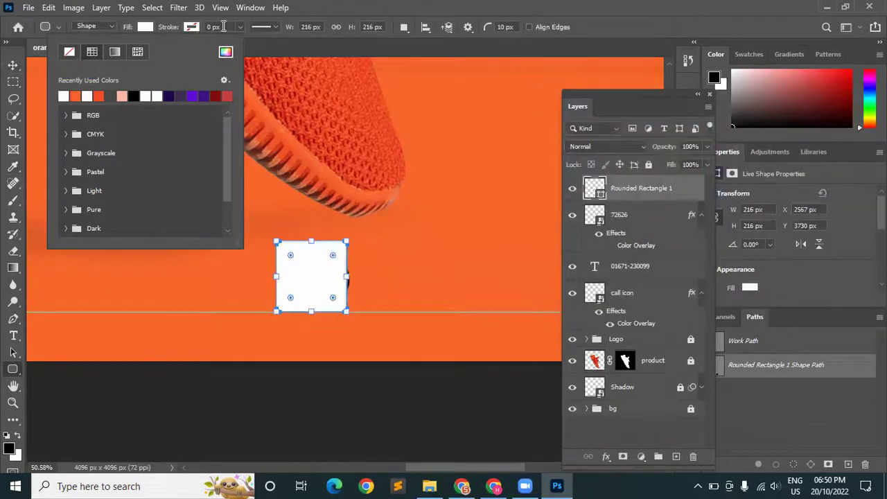
pyautogui.click(224, 26)
pyautogui.moveTo(224, 26); pyautogui.dragTo(199, 26)
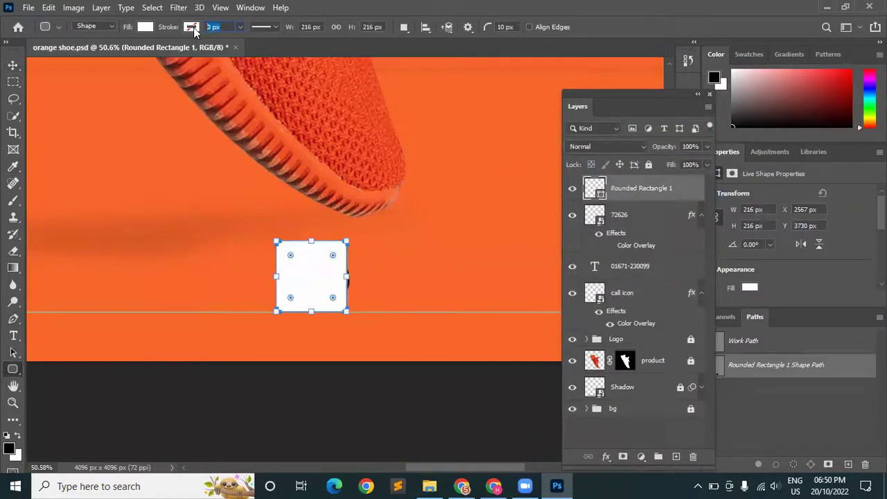
pyautogui.click(13, 66)
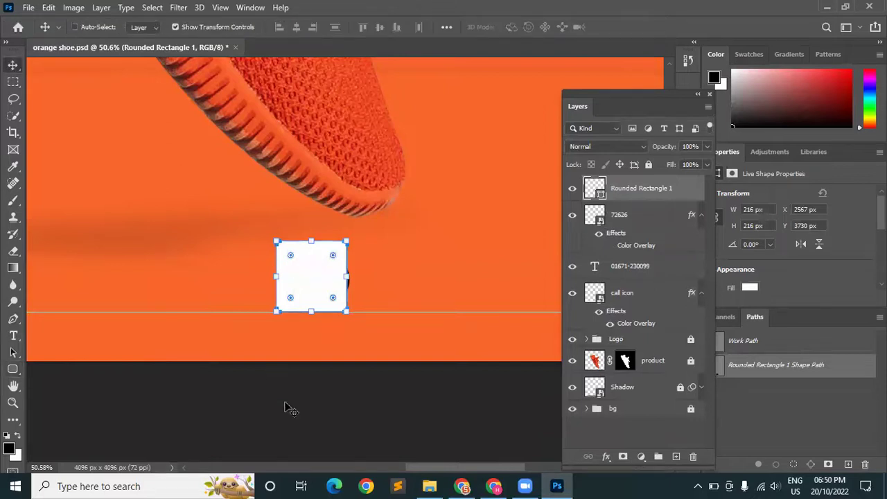
pyautogui.moveTo(312, 291); pyautogui.dragTo(321, 292)
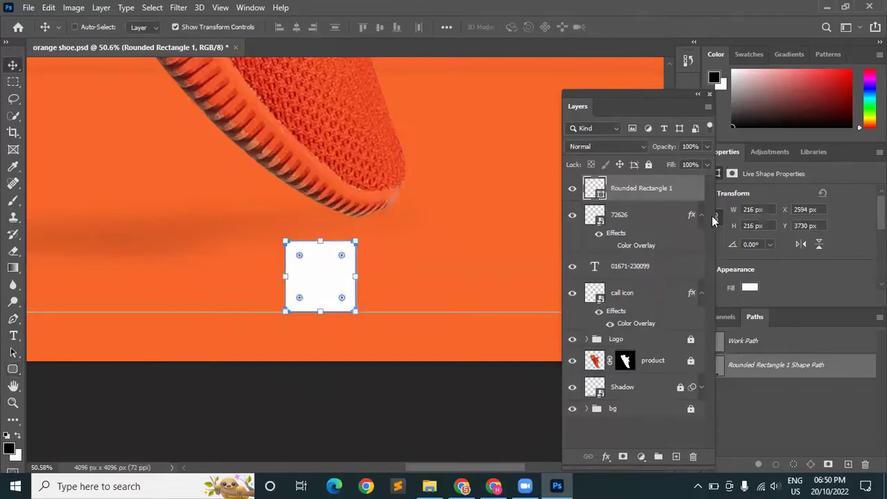
# Move layer 72626 above Rounded Rectangle 1 and turn on its orange overlay.
pyautogui.moveTo(636, 214); pyautogui.dragTo(632, 181)
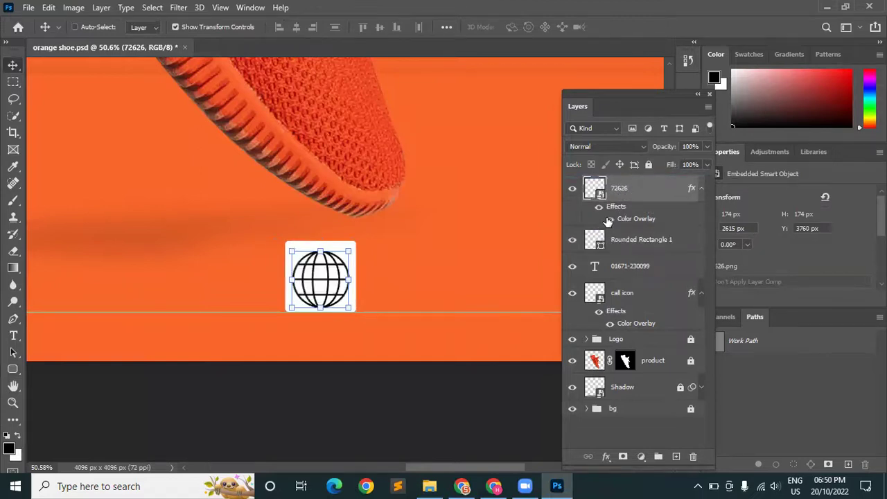
pyautogui.click(609, 219)
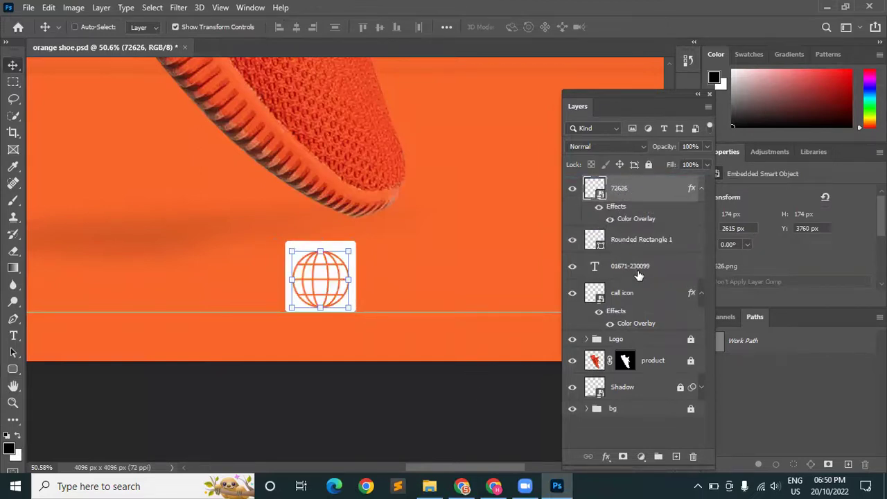
pyautogui.click(637, 248)
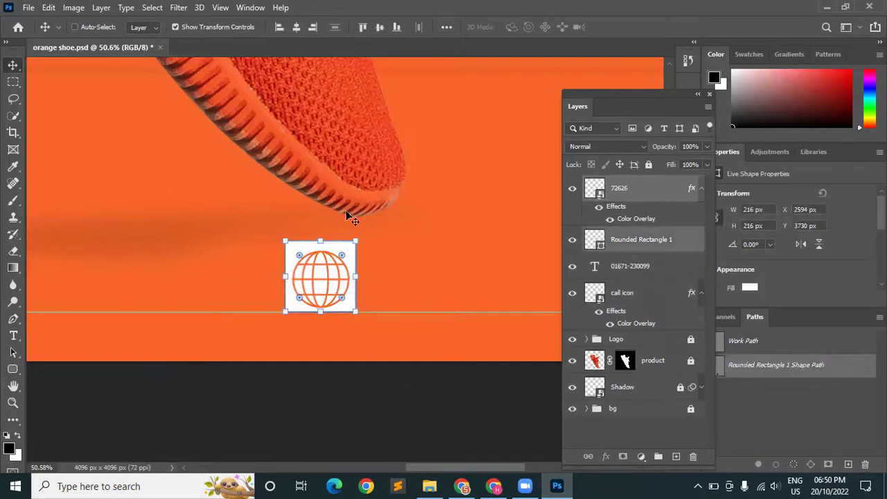
pyautogui.click(282, 444)
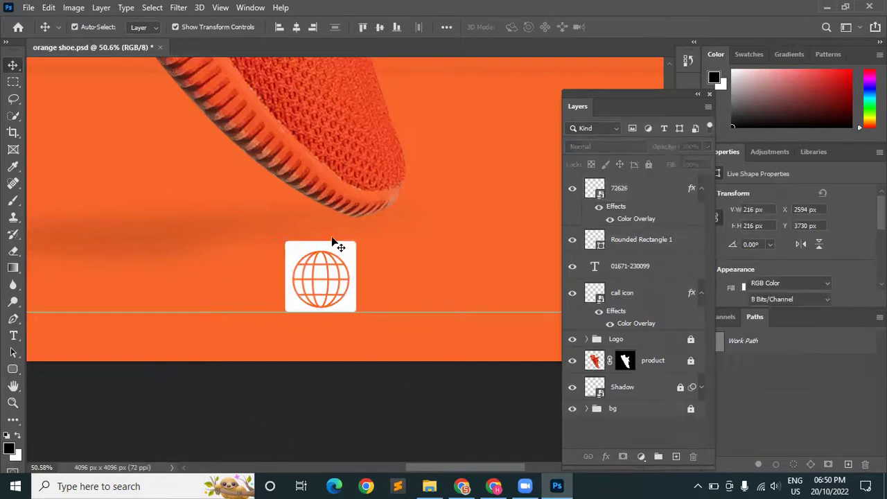
# Resize the white rounded square to 201 px and nudge the globe 1 px right.
pyautogui.scroll(1, 310, 291)
pyautogui.scroll(6, 309, 289)
pyautogui.click(350, 235)
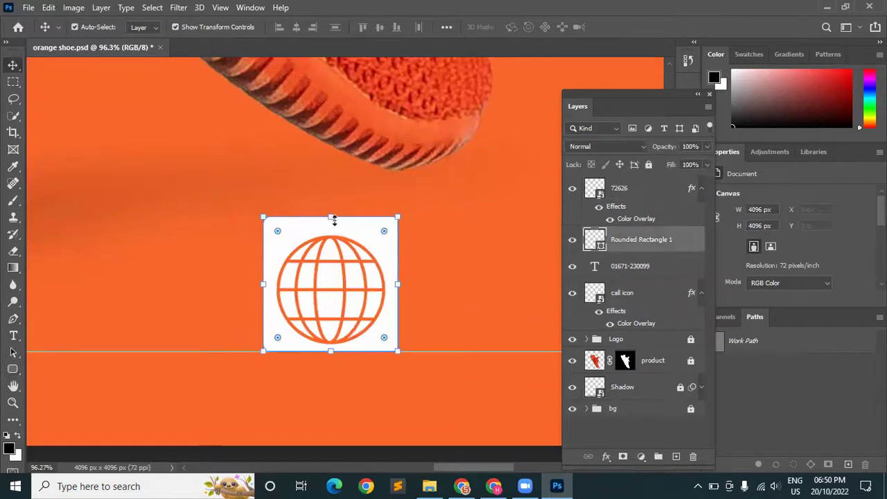
pyautogui.moveTo(334, 217); pyautogui.dragTo(333, 229)
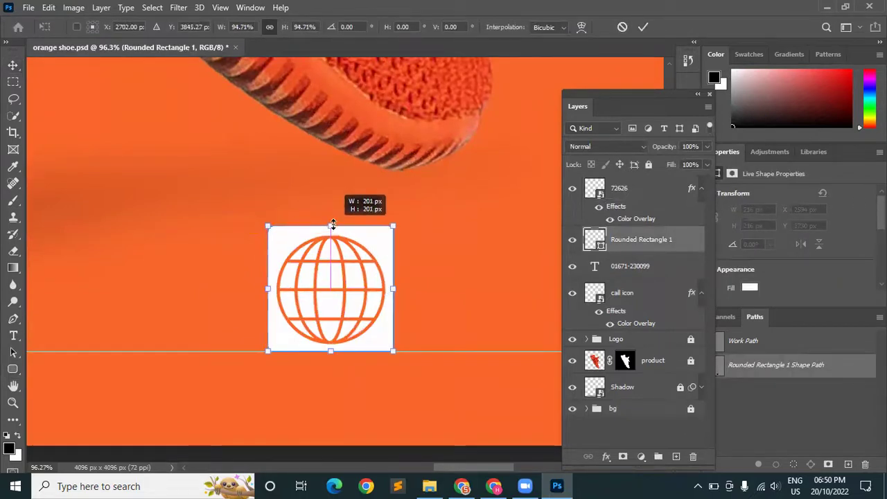
pyautogui.moveTo(333, 230); pyautogui.dragTo(462, 203)
pyautogui.press('Return')
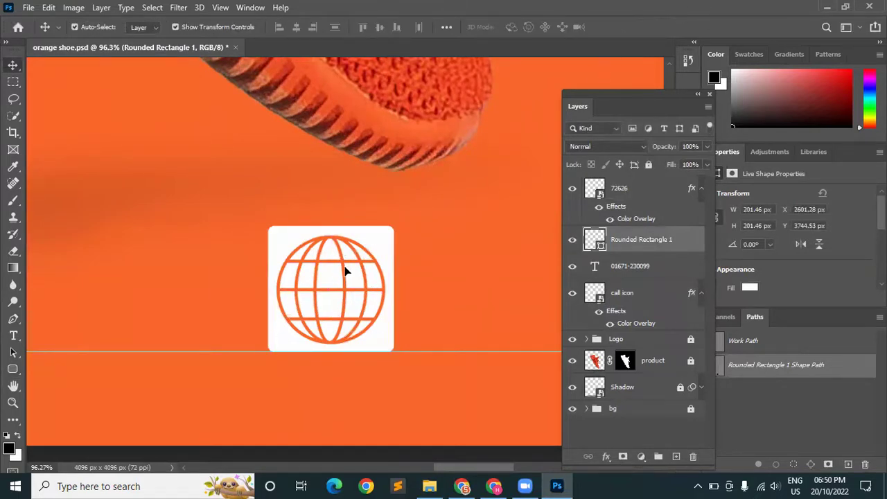
pyautogui.click(347, 271)
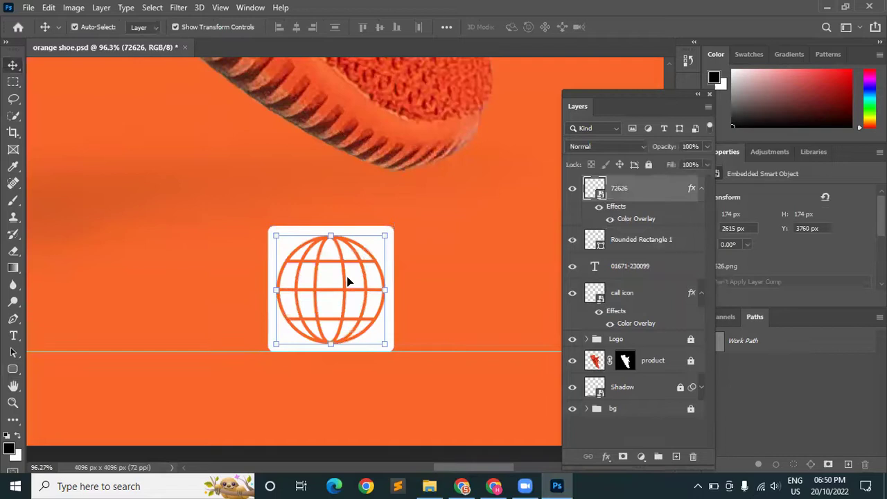
pyautogui.press('Right')
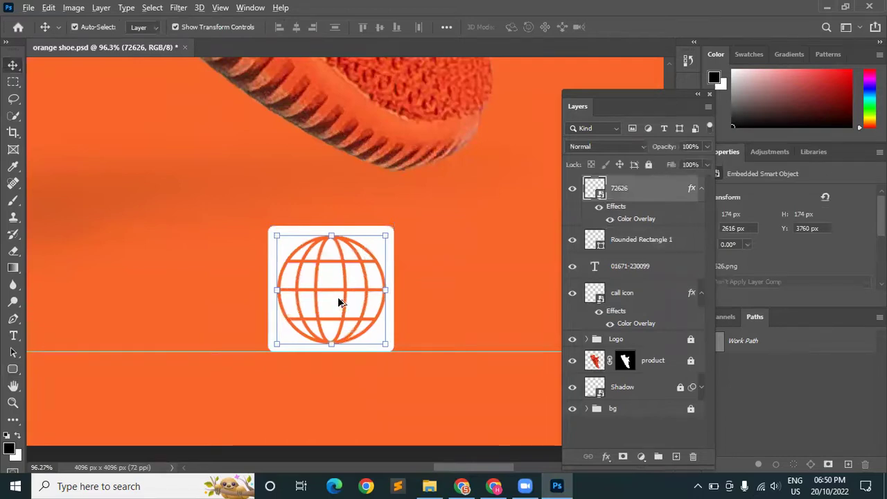
# Rename the 72626 layer to 'web icon'.
pyautogui.scroll(-2, 339, 300)
pyautogui.scroll(-1, 380, 307)
pyautogui.doubleClick(621, 189)
pyautogui.write('web icon')
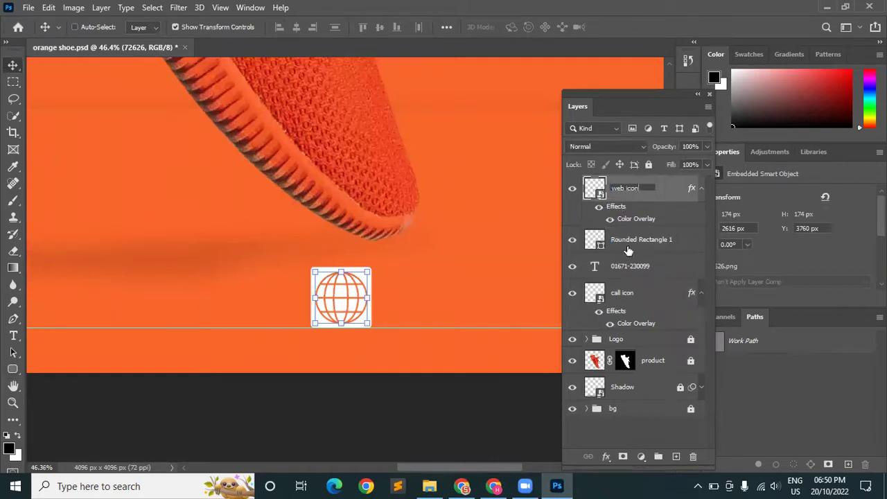
pyautogui.click(628, 250)
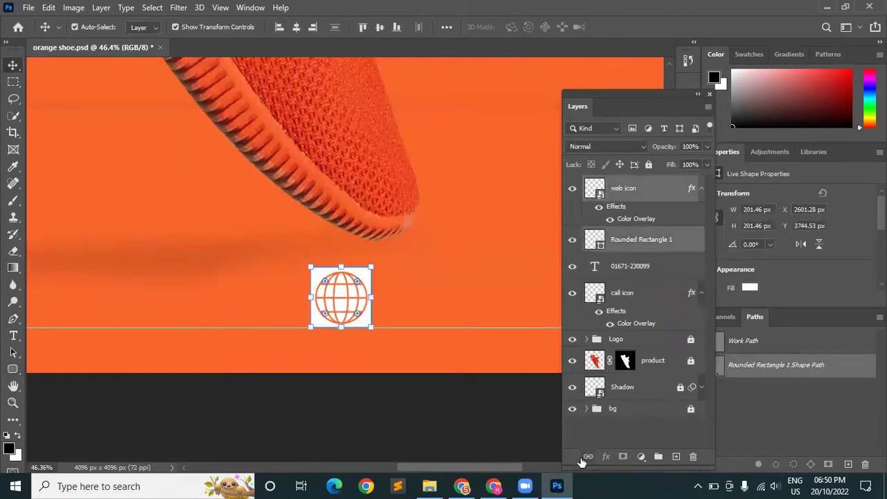
# Check the contact row layout and select the white square behind the web icon.
pyautogui.click(407, 426)
pyautogui.scroll(-4, 326, 435)
pyautogui.scroll(-2, 334, 429)
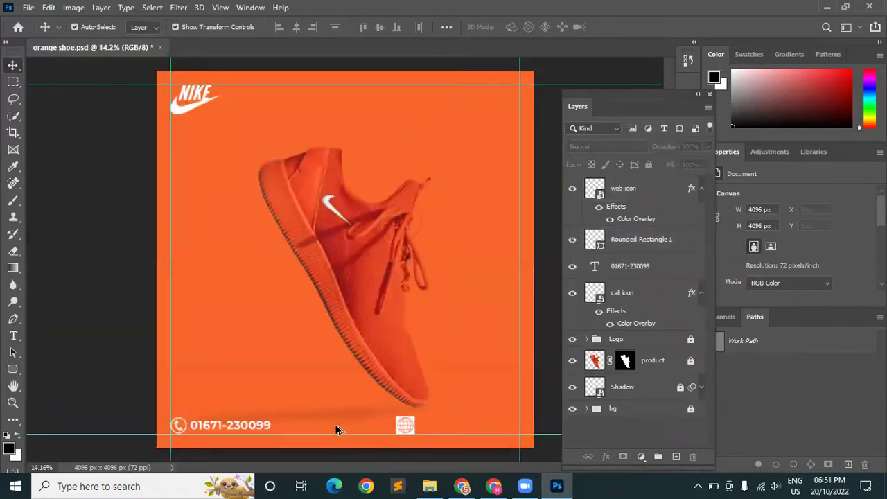
pyautogui.scroll(1, 201, 443)
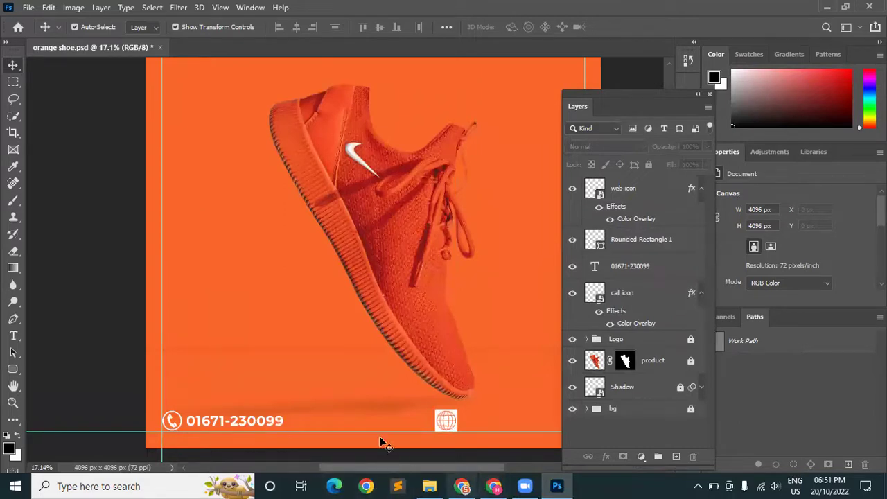
pyautogui.hscroll(1, 382, 430)
pyautogui.hscroll(3, 385, 430)
pyautogui.scroll(-2, 388, 426)
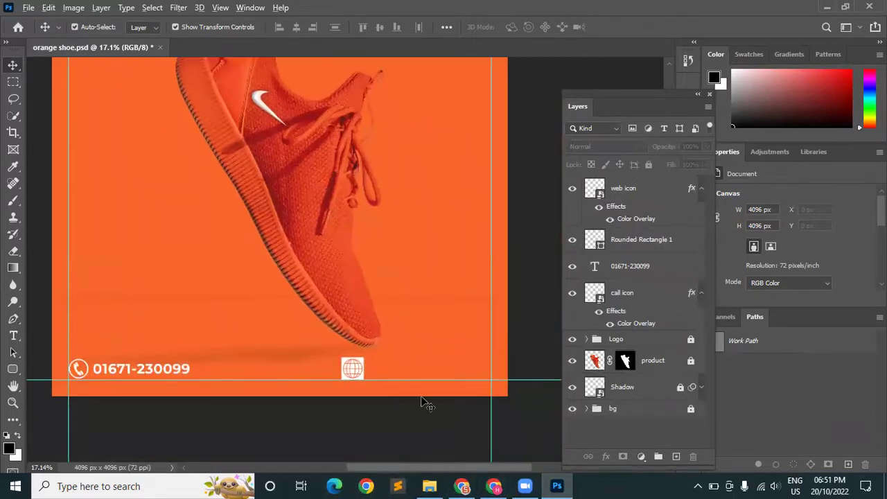
pyautogui.scroll(2, 419, 400)
pyautogui.scroll(2, 399, 396)
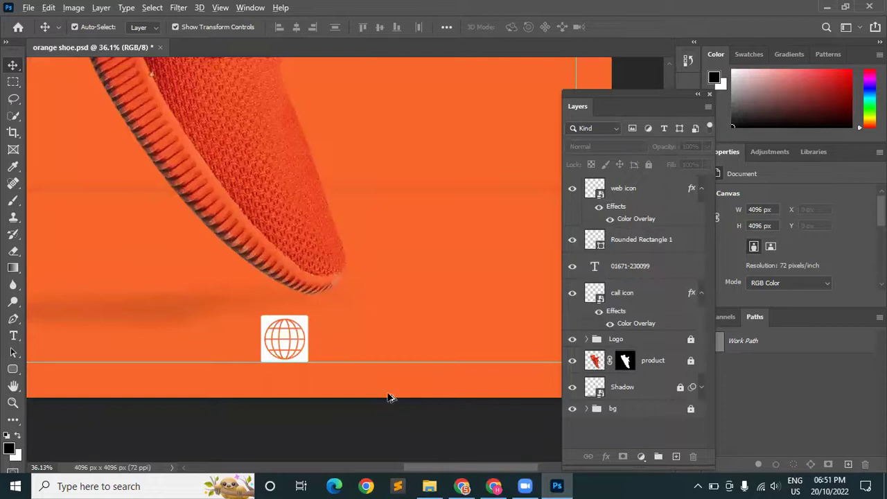
pyautogui.scroll(1, 409, 398)
pyautogui.scroll(1, 412, 398)
pyautogui.scroll(-3, 388, 385)
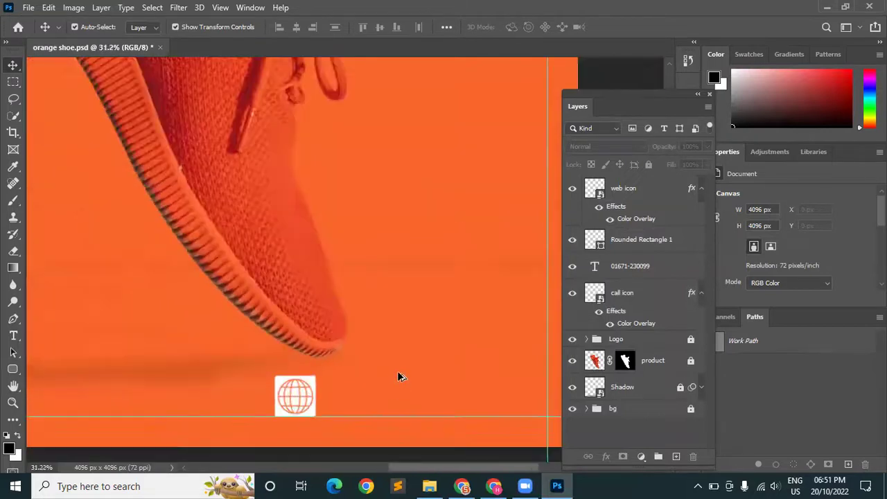
pyautogui.click(312, 385)
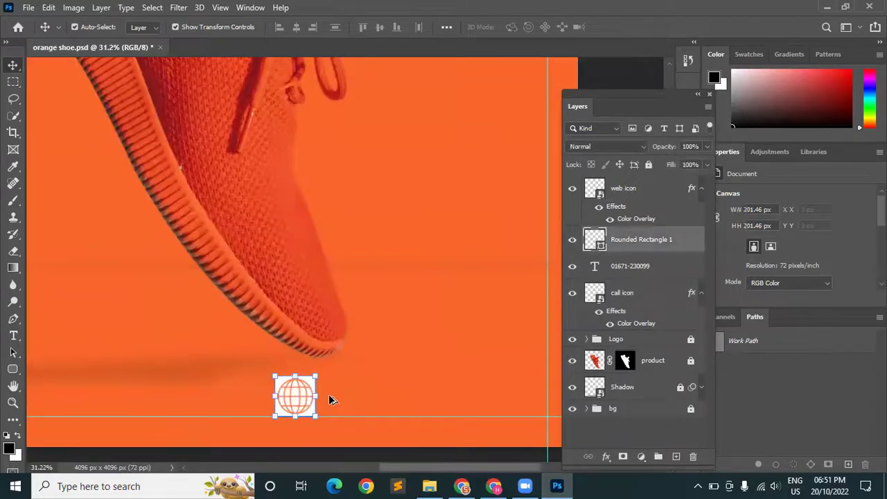
pyautogui.scroll(-2, 328, 395)
pyautogui.hscroll(-1, 462, 459)
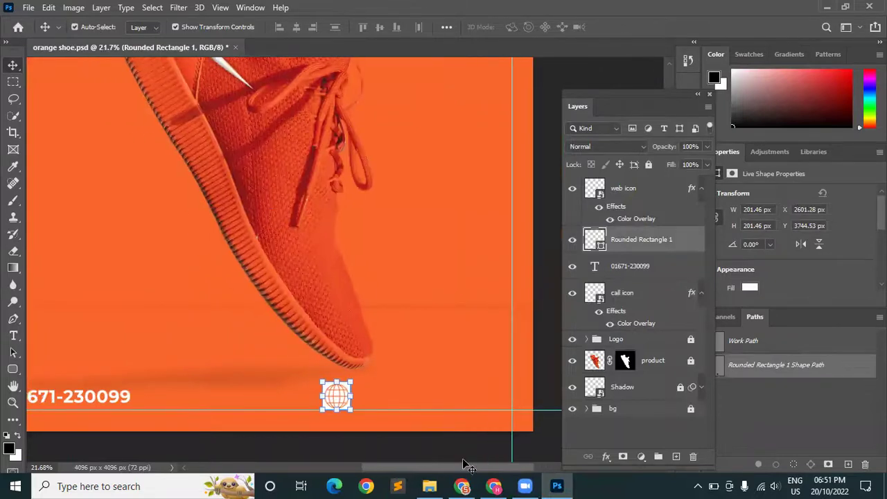
pyautogui.hscroll(-3, 462, 458)
pyautogui.hscroll(-2, 462, 458)
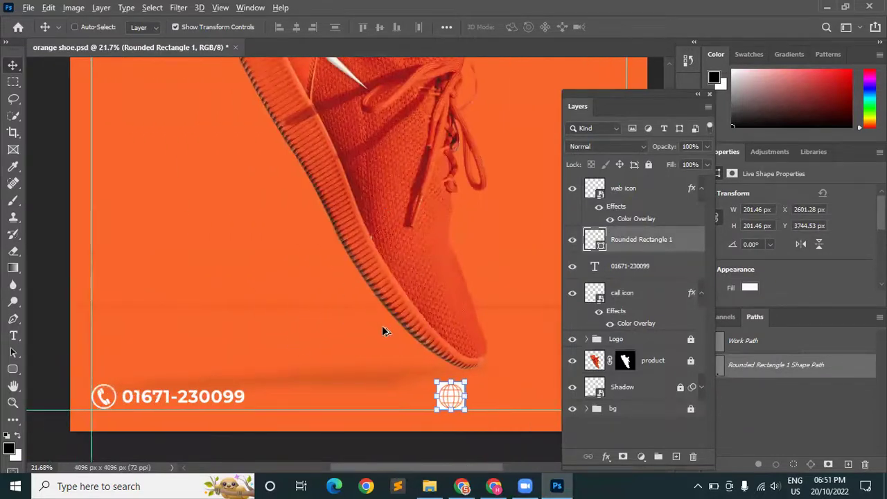
pyautogui.moveTo(398, 334); pyautogui.dragTo(60, 340)
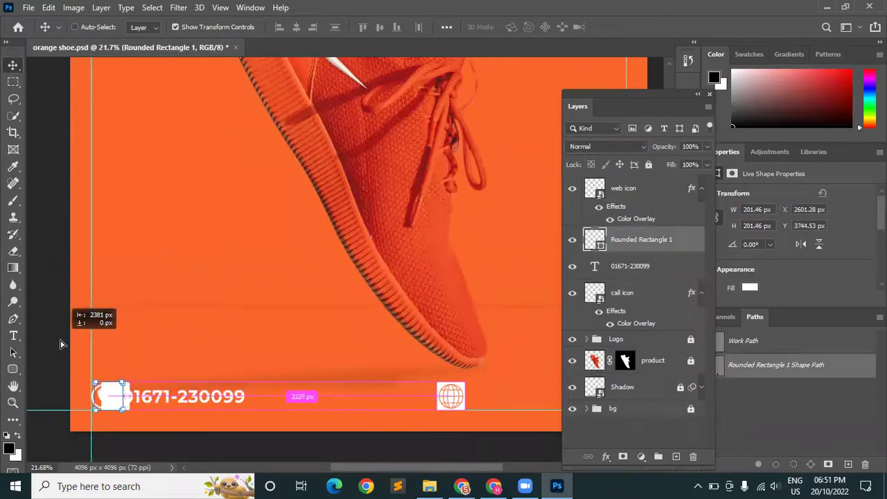
pyautogui.moveTo(61, 344); pyautogui.dragTo(54, 345)
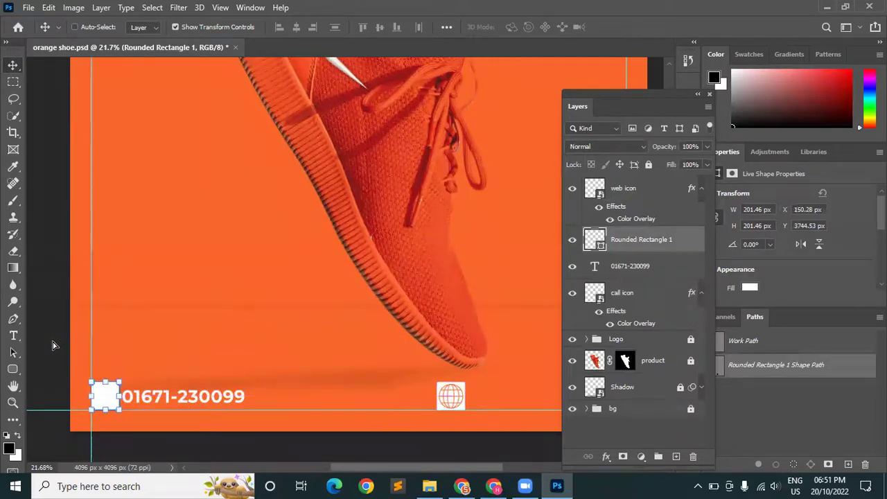
pyautogui.click(84, 26)
pyautogui.hotkey('ctrl', 'j')
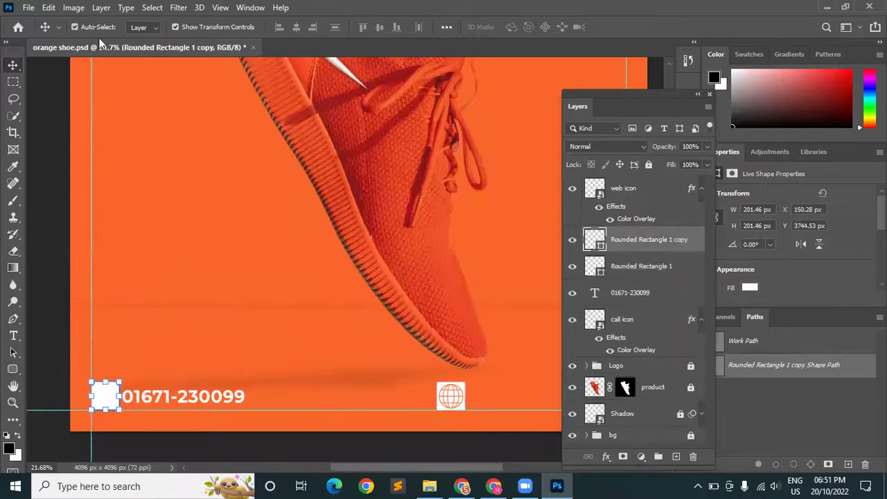
pyautogui.click(363, 310)
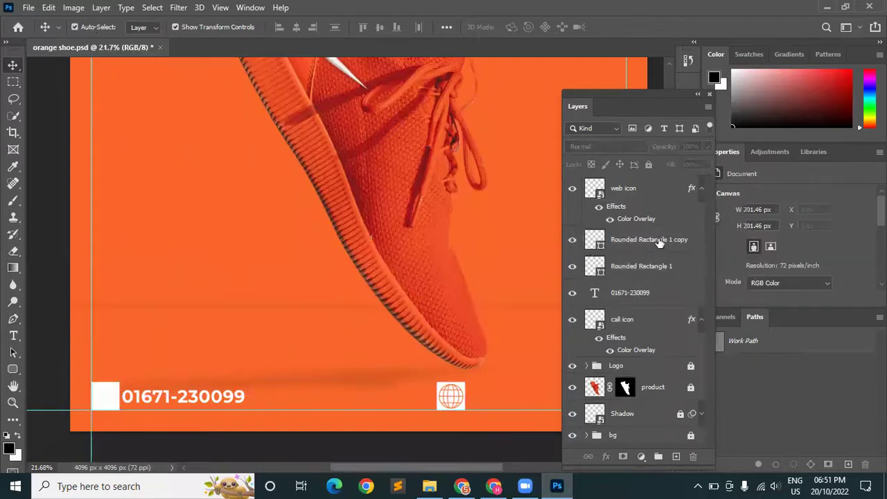
pyautogui.click(657, 239)
pyautogui.moveTo(657, 239); pyautogui.dragTo(648, 284)
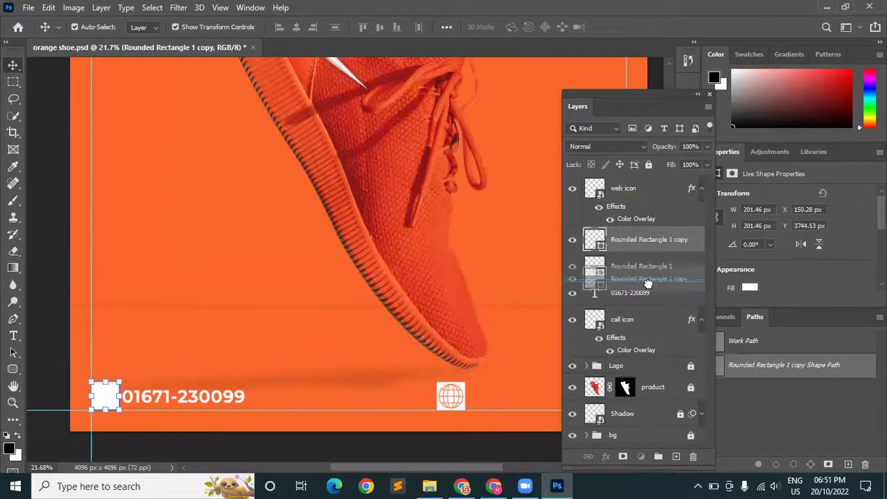
pyautogui.moveTo(641, 326); pyautogui.dragTo(605, 324)
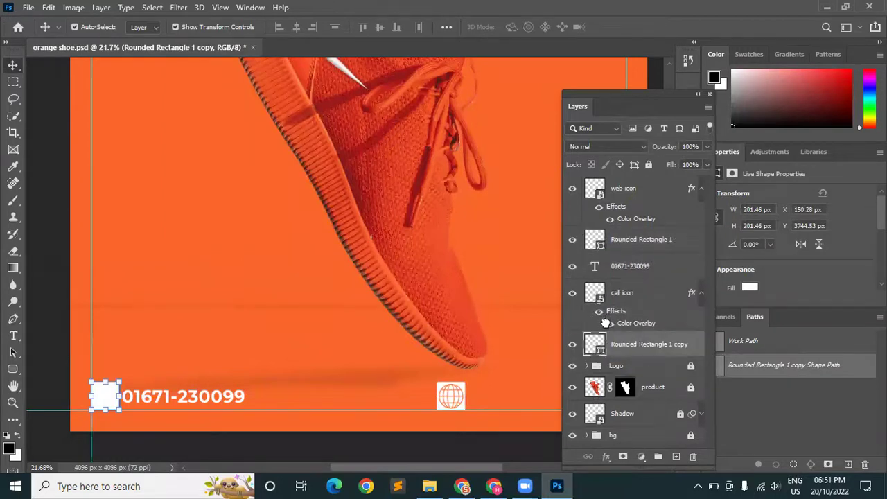
# Change the call icon's Color Overlay to the orange sampled from the background.
pyautogui.click(637, 324)
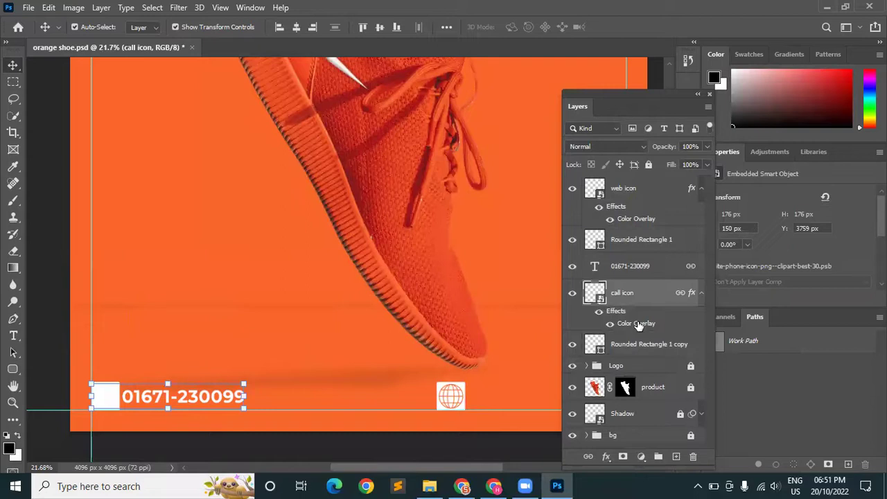
pyautogui.doubleClick(636, 323)
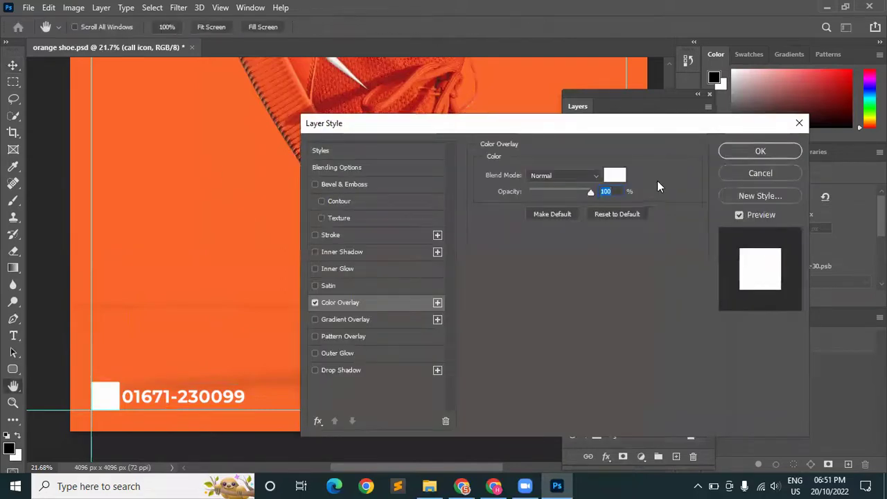
pyautogui.click(615, 175)
pyautogui.click(224, 192)
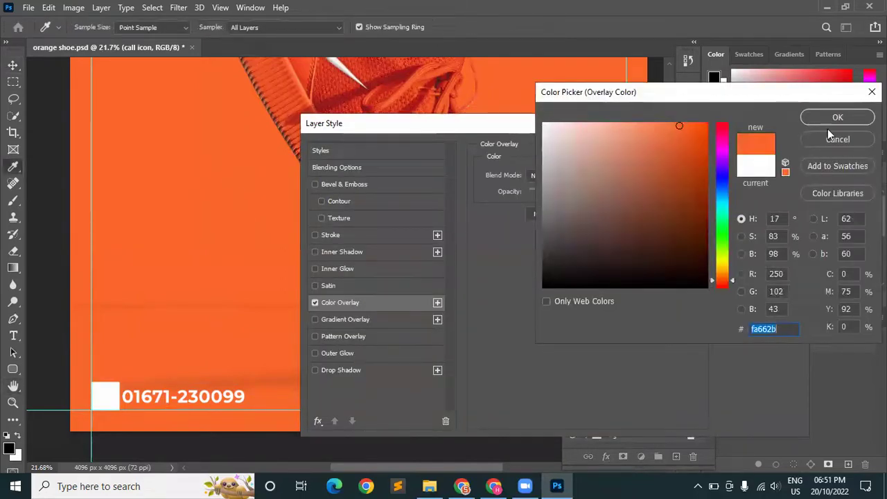
pyautogui.click(854, 119)
pyautogui.click(741, 153)
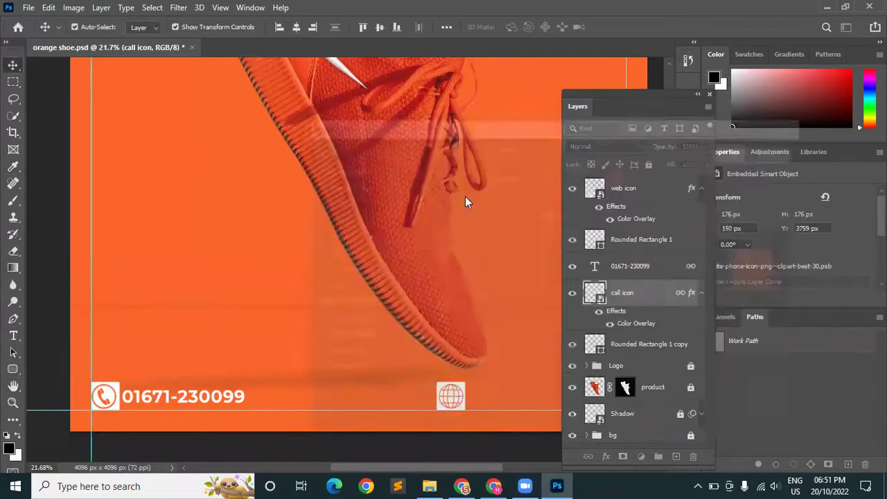
pyautogui.click(111, 440)
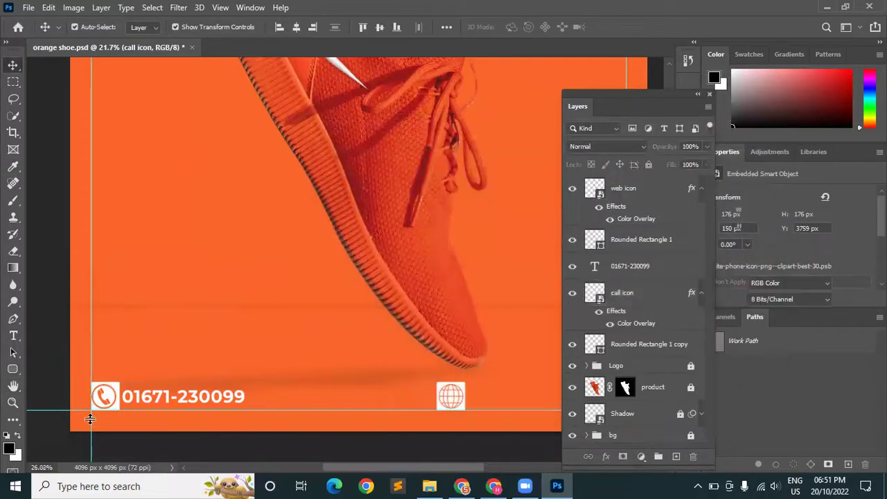
# Unlink the phone number text from the call icon.
pyautogui.scroll(3, 92, 416)
pyautogui.scroll(2, 92, 416)
pyautogui.click(229, 364)
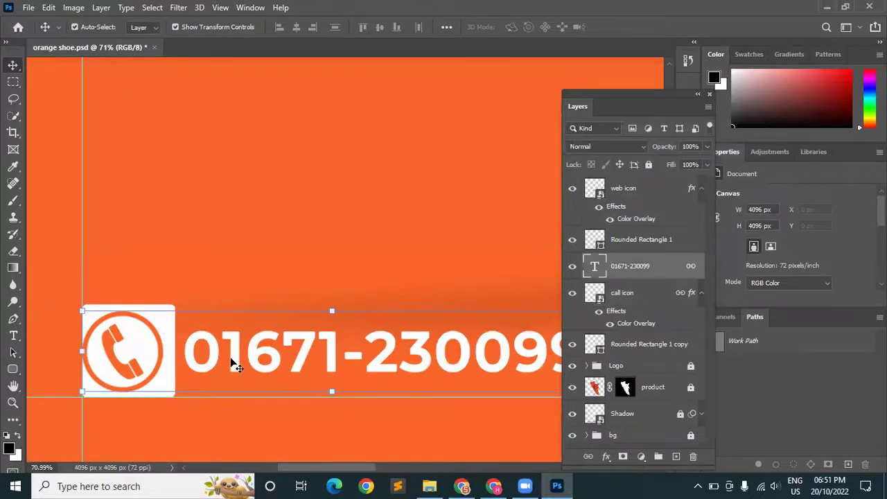
pyautogui.doubleClick(312, 357)
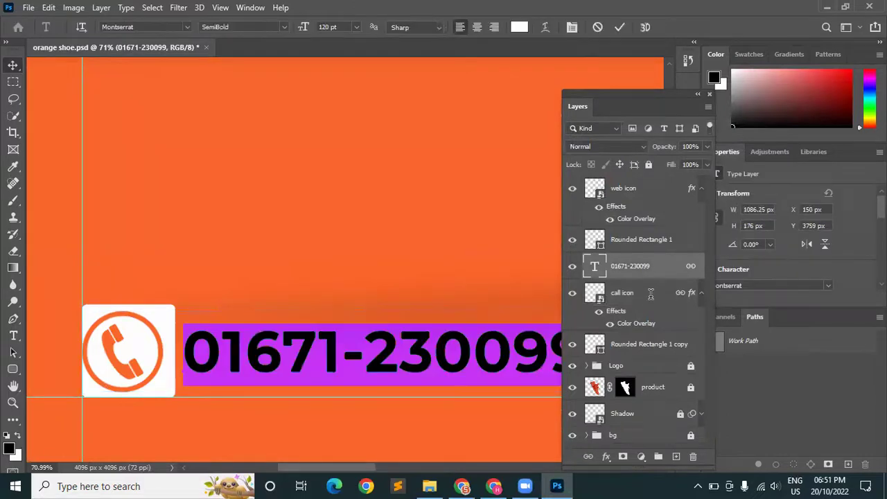
pyautogui.click(620, 28)
pyautogui.click(622, 293)
pyautogui.press('v')
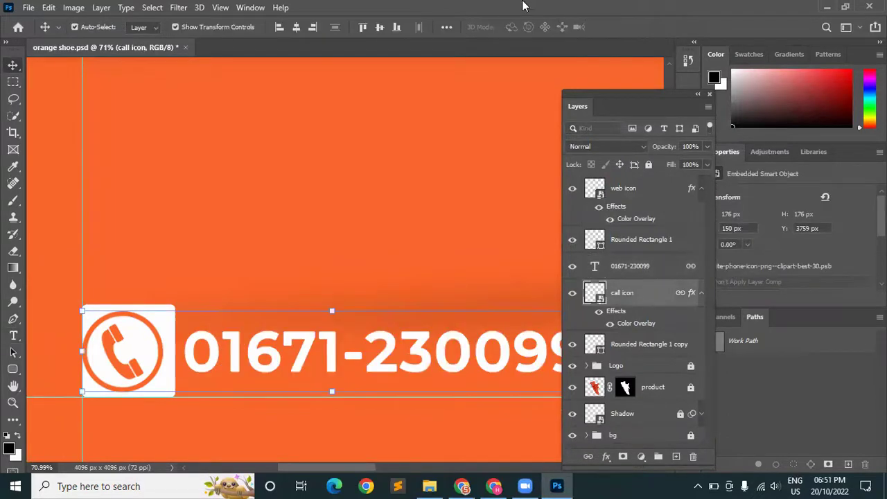
pyautogui.click(630, 344)
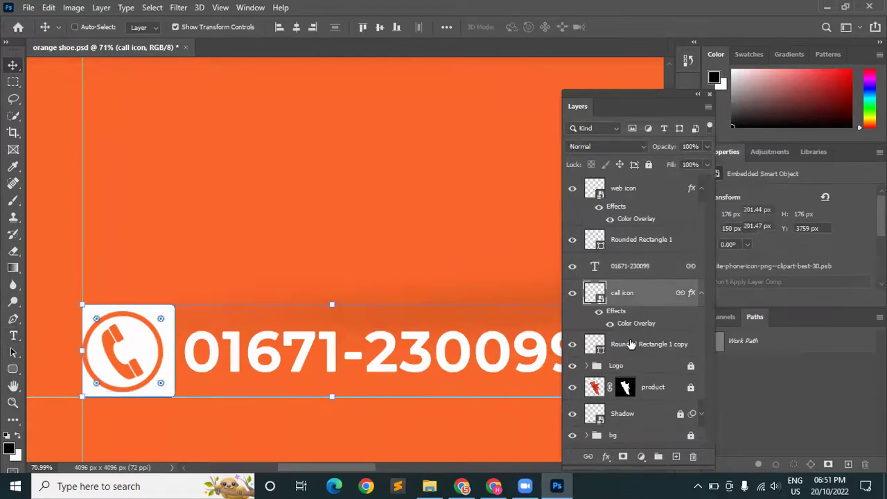
pyautogui.hotkey('alt', ']')
pyautogui.hotkey('alt', ']')
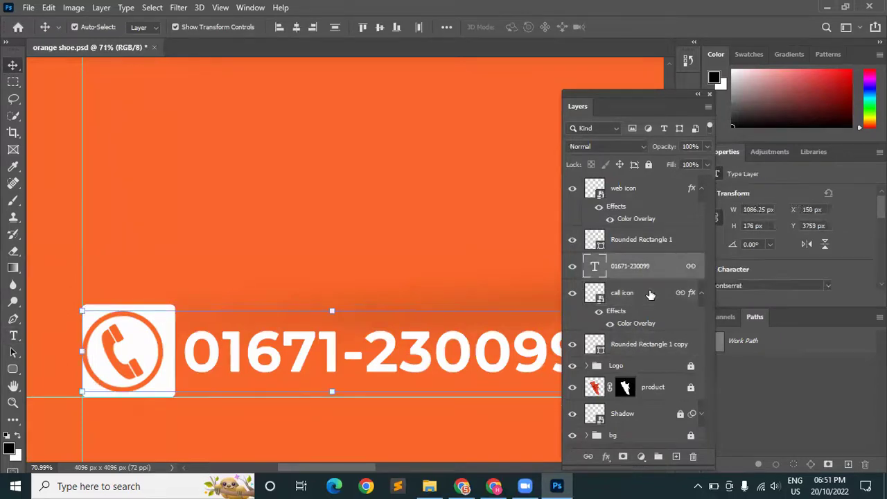
pyautogui.keyDown('ctrl'); pyautogui.click(622, 292); pyautogui.keyUp('ctrl')
pyautogui.click(592, 461)
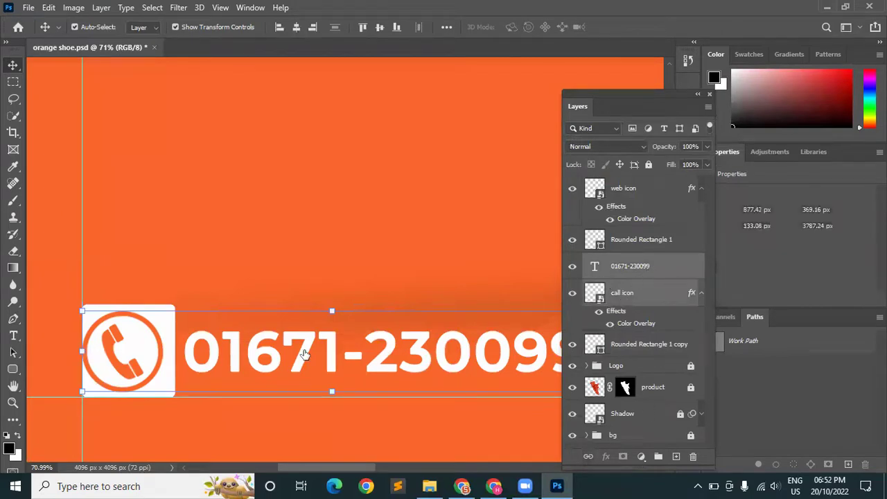
# Move the phone number further right and nudge the call icon slightly right.
pyautogui.moveTo(312, 351); pyautogui.dragTo(334, 348)
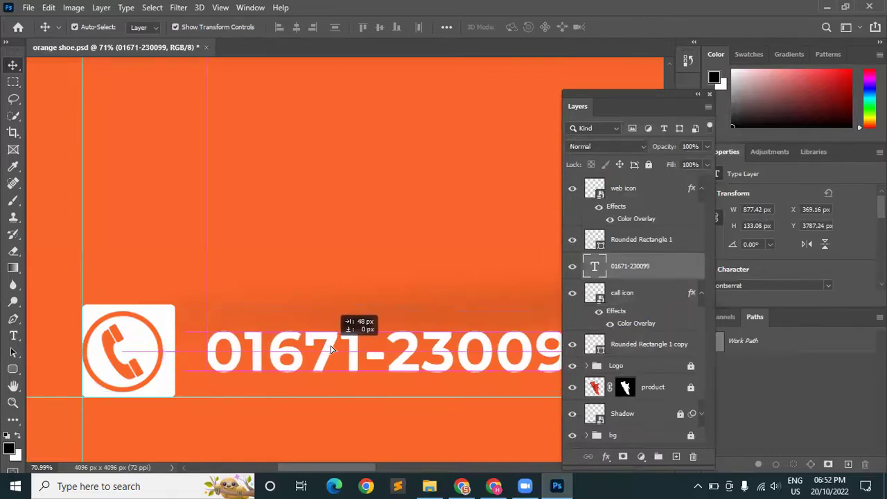
pyautogui.moveTo(329, 348); pyautogui.dragTo(330, 349)
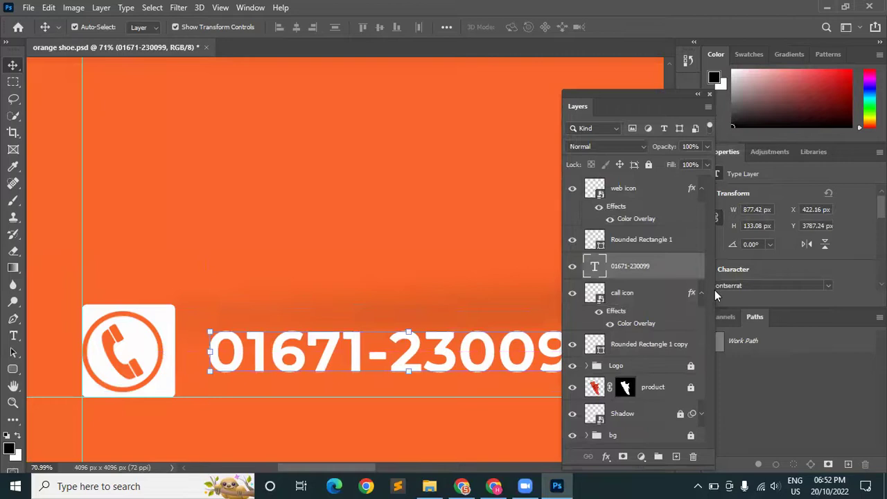
pyautogui.click(635, 292)
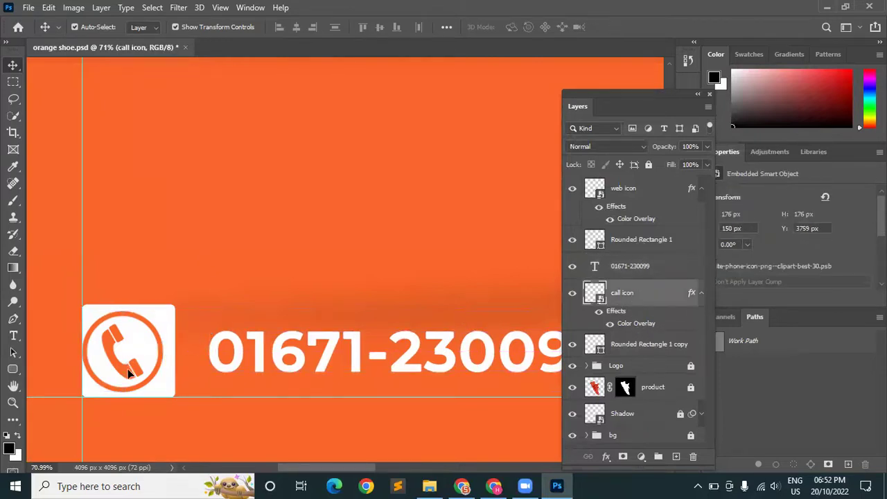
pyautogui.press('Right')
pyautogui.press('Right')
pyautogui.press('Right')
pyautogui.press('Right')
pyautogui.press('Right')
pyautogui.press('Right')
pyautogui.press('Right')
pyautogui.press('Right')
pyautogui.press('Right')
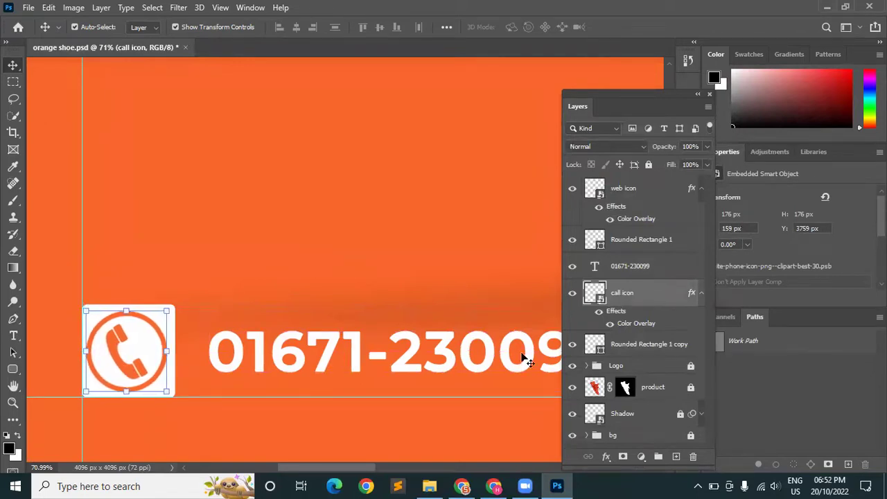
# Link the white square, phone number and call icon, and group them.
pyautogui.click(651, 347)
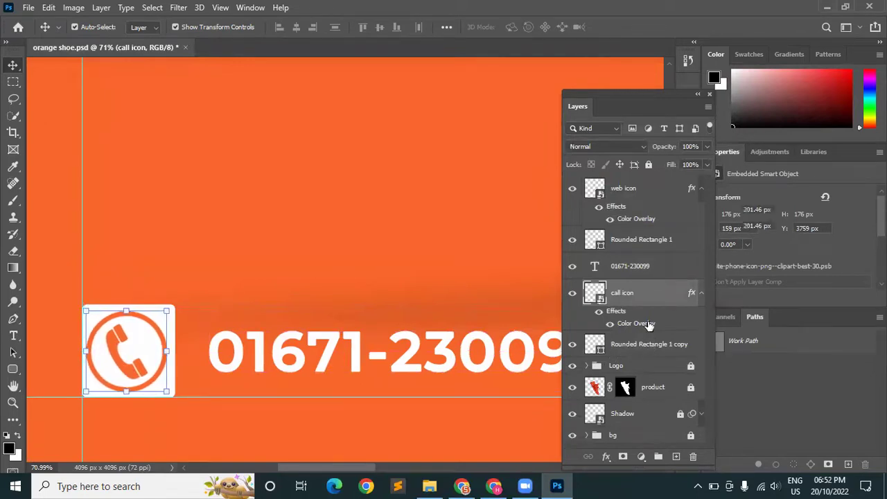
pyautogui.keyDown('shift'); pyautogui.click(649, 276); pyautogui.keyUp('shift')
pyautogui.click(588, 457)
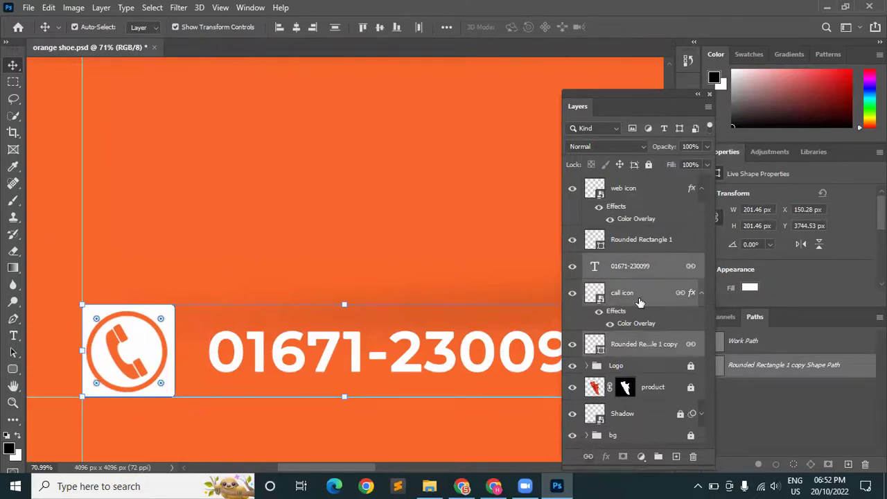
pyautogui.hotkey('ctrl', 'g')
# Rename the new group to 'Call'.
pyautogui.doubleClick(617, 260)
pyautogui.write('C')
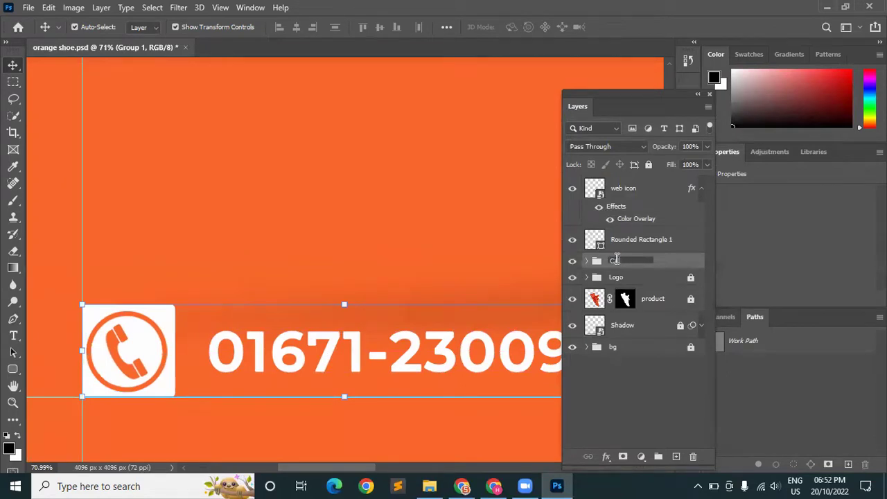
pyautogui.press('Return')
pyautogui.click(656, 428)
# Start a new text layer beside the globe icon, above the web icon layer.
pyautogui.keyDown('alt'); pyautogui.scroll(-1, 305, 306); pyautogui.keyUp('alt')
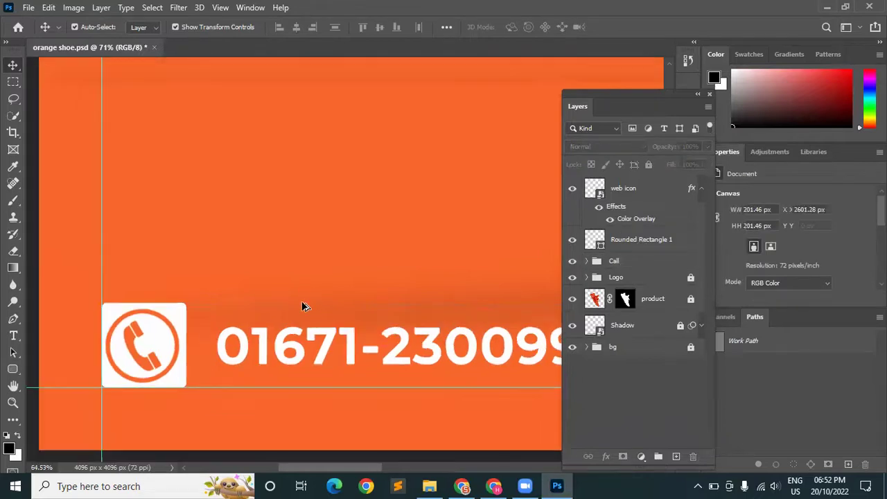
pyautogui.click(302, 306)
pyautogui.scroll(-3, 297, 307)
pyautogui.keyDown('ctrl'); pyautogui.hscroll(2, 299, 309); pyautogui.keyUp('ctrl')
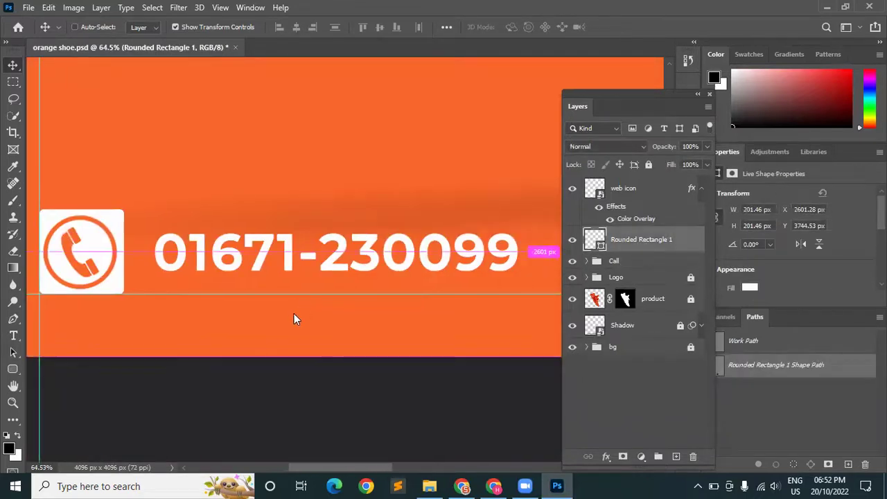
pyautogui.keyDown('alt'); pyautogui.scroll(-3, 294, 319); pyautogui.keyUp('alt')
pyautogui.scroll(-1, 294, 270)
pyautogui.keyDown('alt'); pyautogui.scroll(-1, 270, 294); pyautogui.keyUp('alt')
pyautogui.scroll(-1, 272, 278)
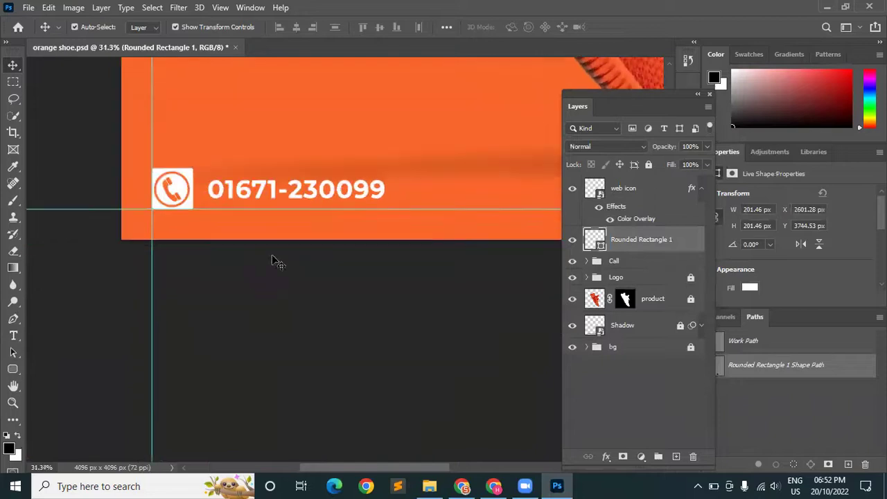
pyautogui.keyDown('ctrl'); pyautogui.hscroll(2, 251, 293); pyautogui.keyUp('ctrl')
pyautogui.keyDown('ctrl'); pyautogui.hscroll(2, 256, 293); pyautogui.keyUp('ctrl')
pyautogui.keyDown('ctrl'); pyautogui.hscroll(1, 257, 295); pyautogui.keyUp('ctrl')
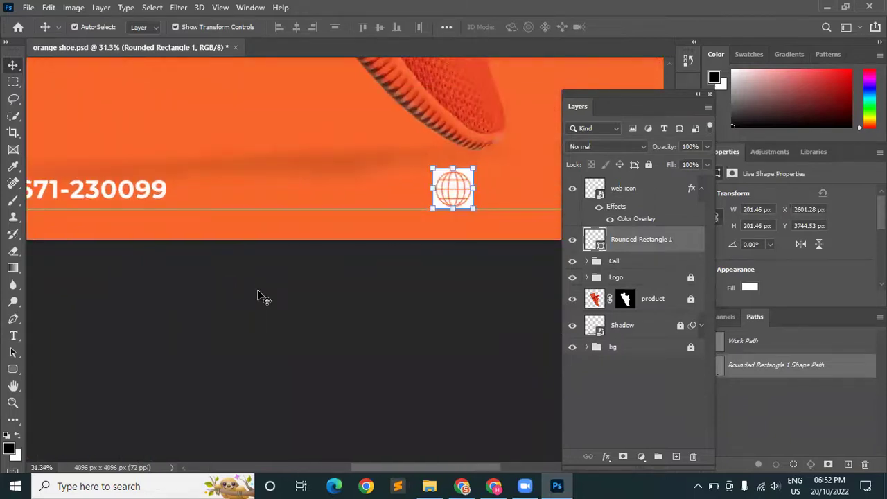
pyautogui.keyDown('alt'); pyautogui.scroll(-2, 390, 266); pyautogui.keyUp('alt')
pyautogui.scroll(1, 397, 261)
pyautogui.keyDown('ctrl'); pyautogui.hscroll(2, 396, 270); pyautogui.keyUp('ctrl')
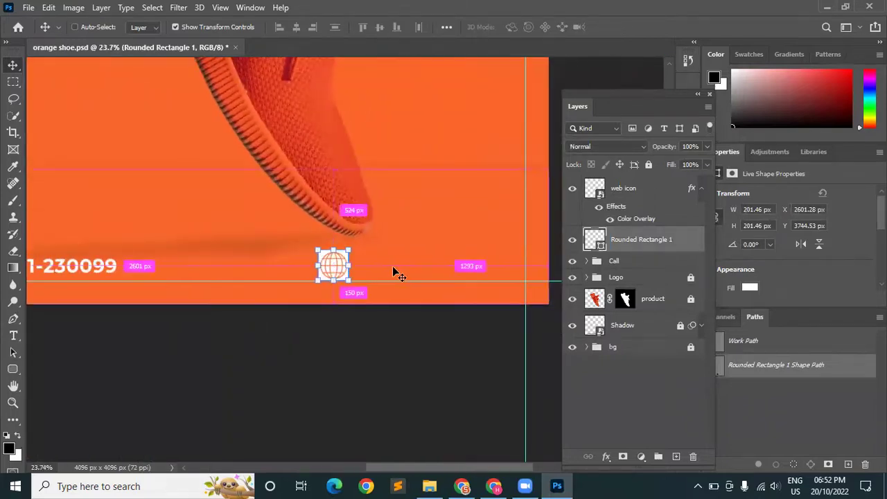
pyautogui.keyDown('ctrl'); pyautogui.hscroll(1, 468, 332); pyautogui.keyUp('ctrl')
pyautogui.click(640, 192)
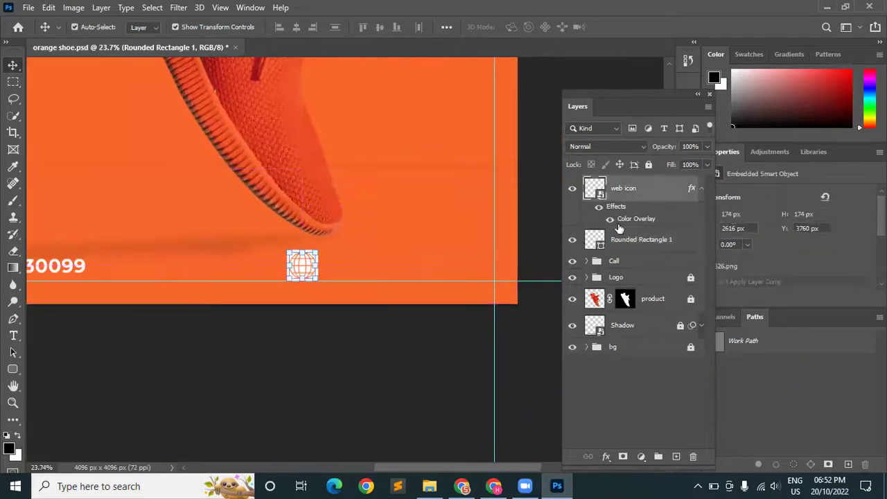
pyautogui.click(14, 335)
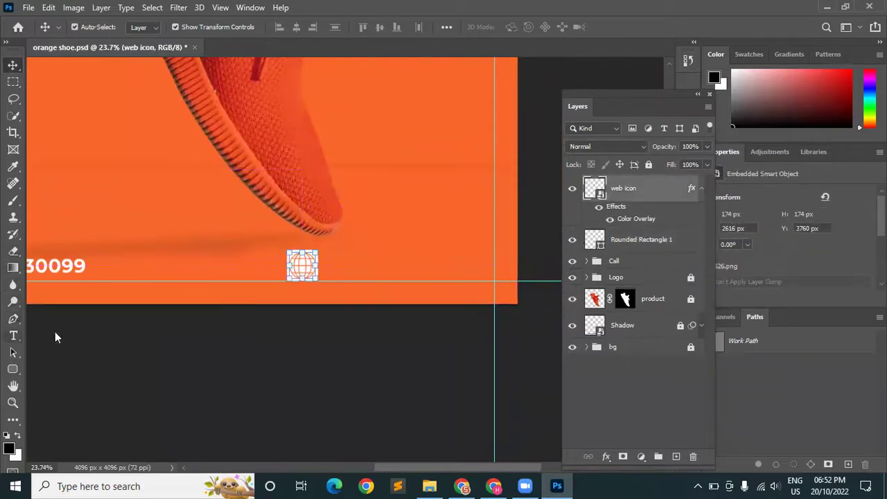
pyautogui.click(335, 263)
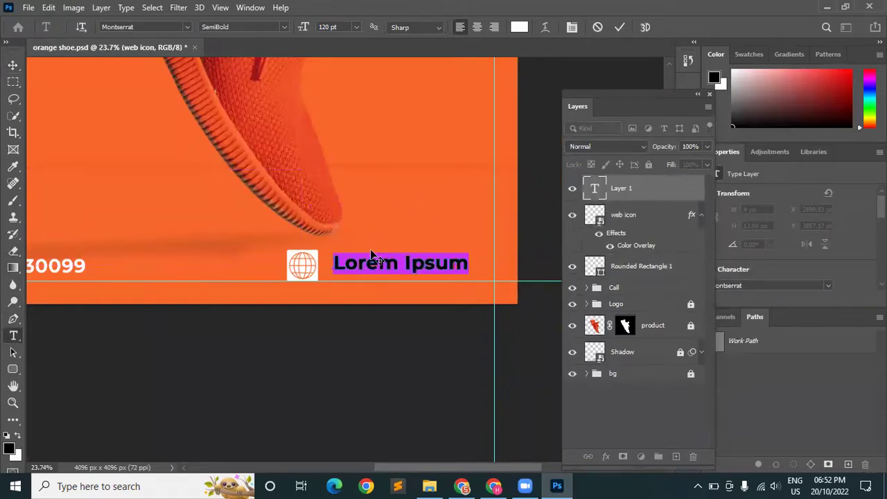
pyautogui.write('www.your')
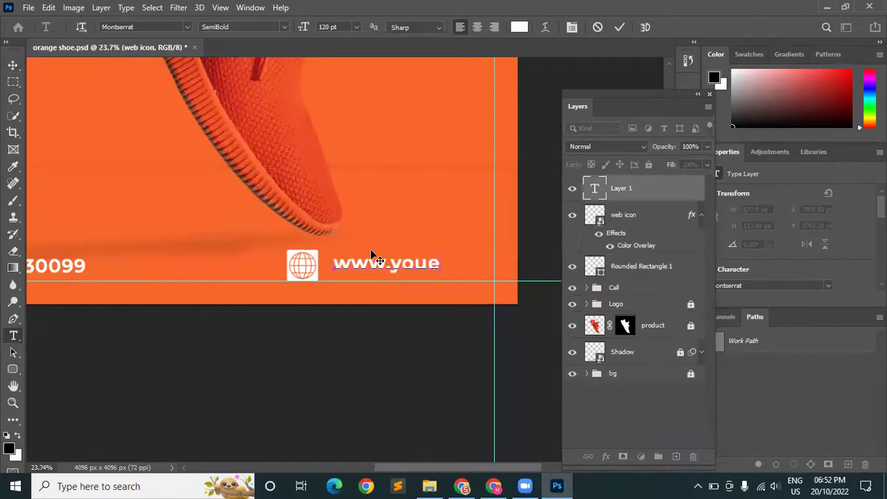
pyautogui.write('website')
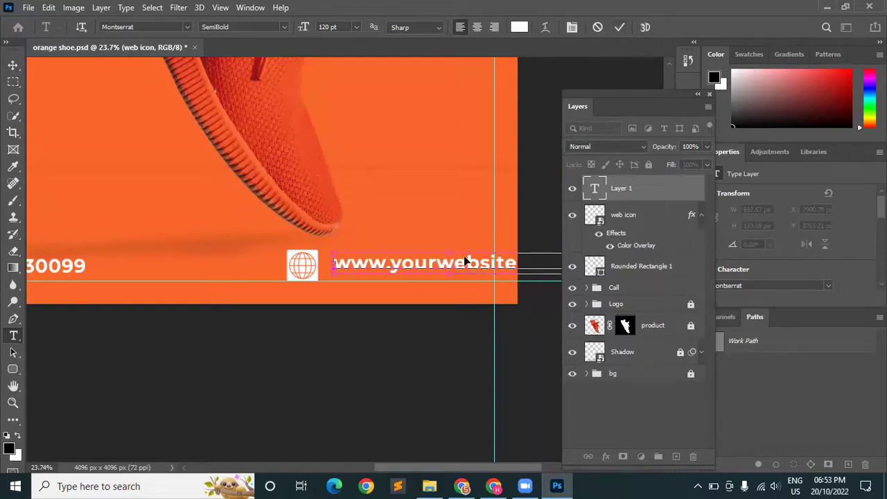
pyautogui.hotkey('ctrl', 'a')
pyautogui.click(355, 27)
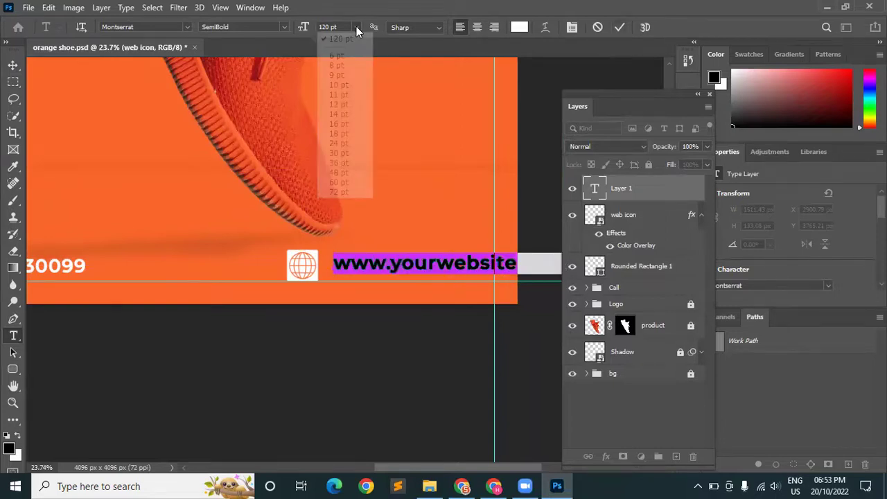
pyautogui.click(282, 27)
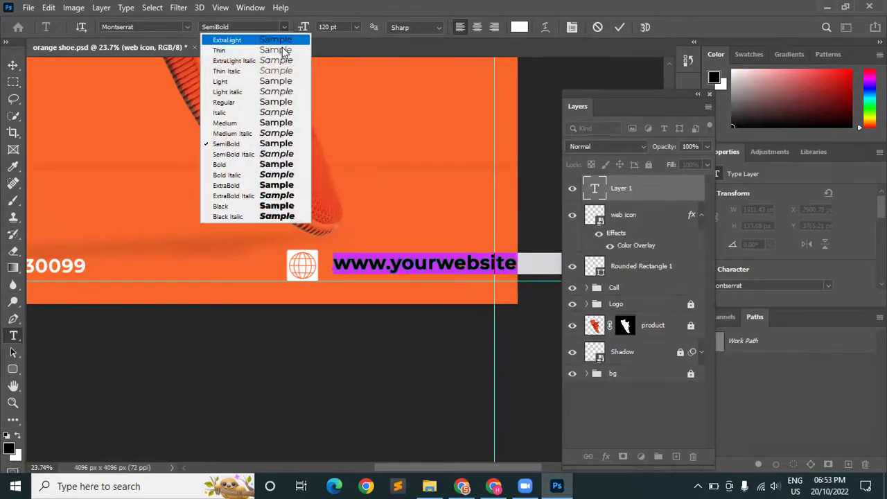
pyautogui.click(232, 102)
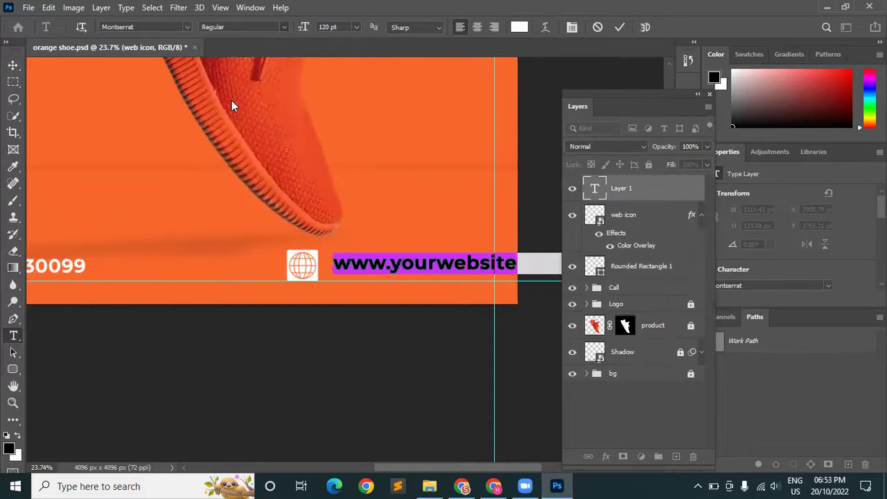
# Set the URL text's tracking to 0 and commit it.
pyautogui.click(572, 27)
pyautogui.click(666, 135)
pyautogui.click(650, 213)
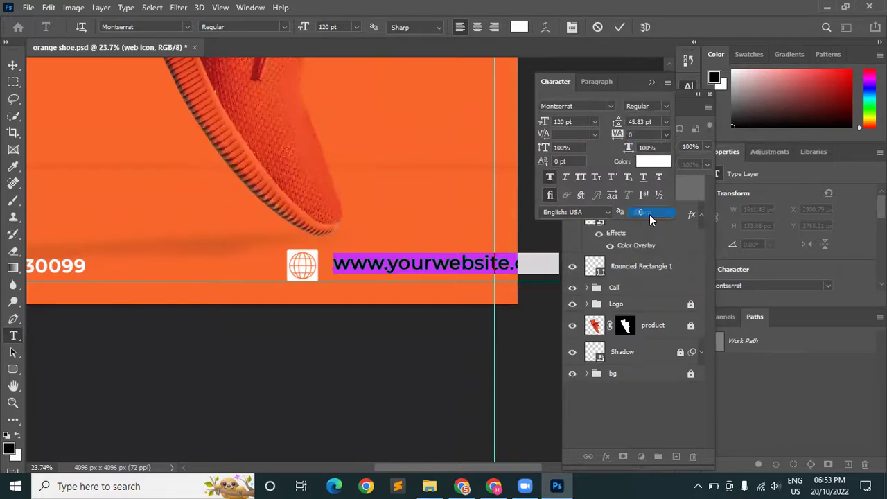
pyautogui.click(619, 29)
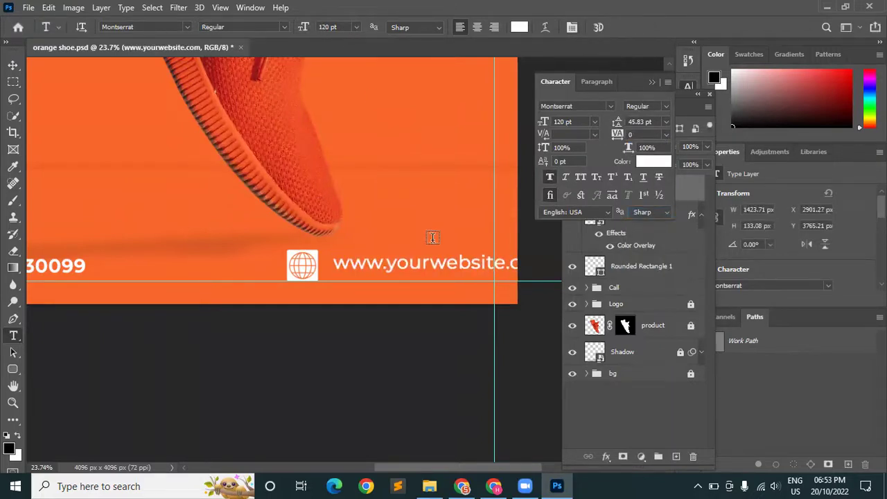
# Move the web icon, its white square and the URL left in the footer.
pyautogui.click(13, 65)
pyautogui.scroll(-1, 346, 282)
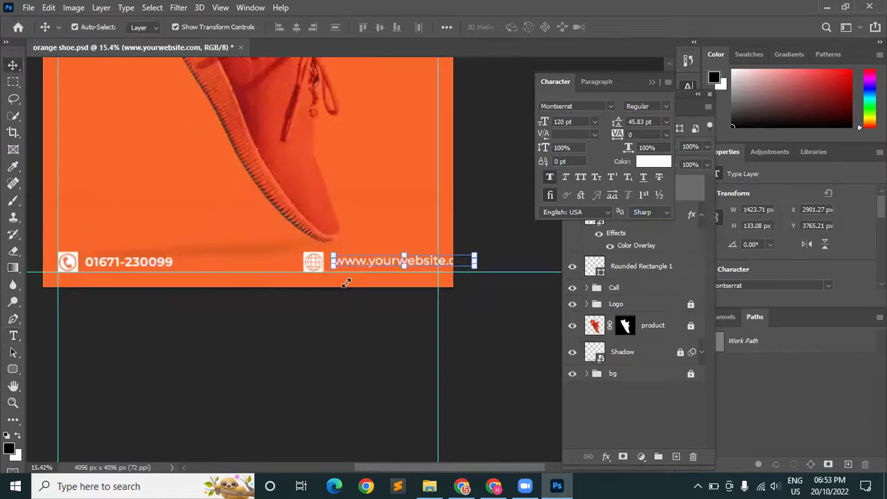
pyautogui.scroll(-1, 347, 283)
pyautogui.click(653, 81)
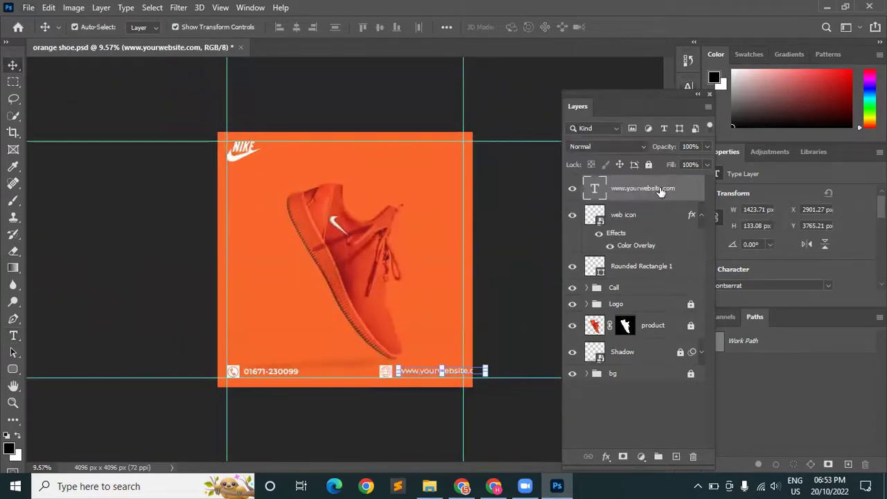
pyautogui.keyDown('shift'); pyautogui.click(454, 378); pyautogui.keyUp('shift')
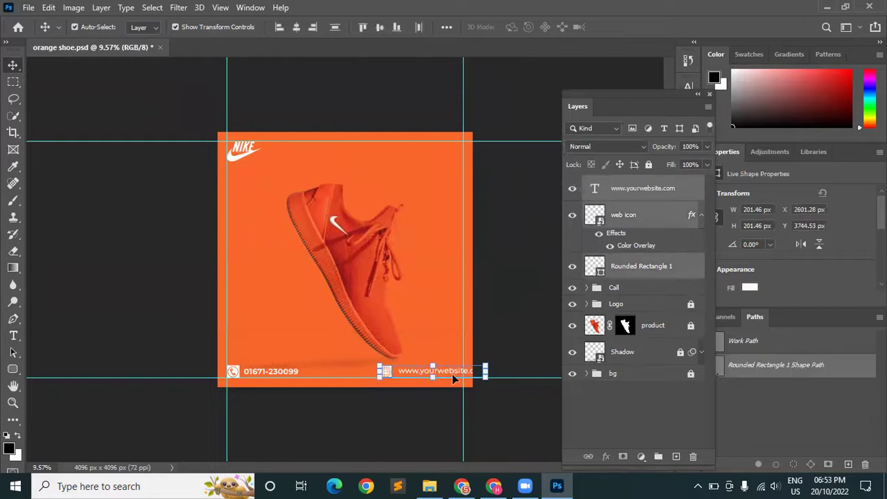
pyautogui.moveTo(457, 375); pyautogui.dragTo(432, 375)
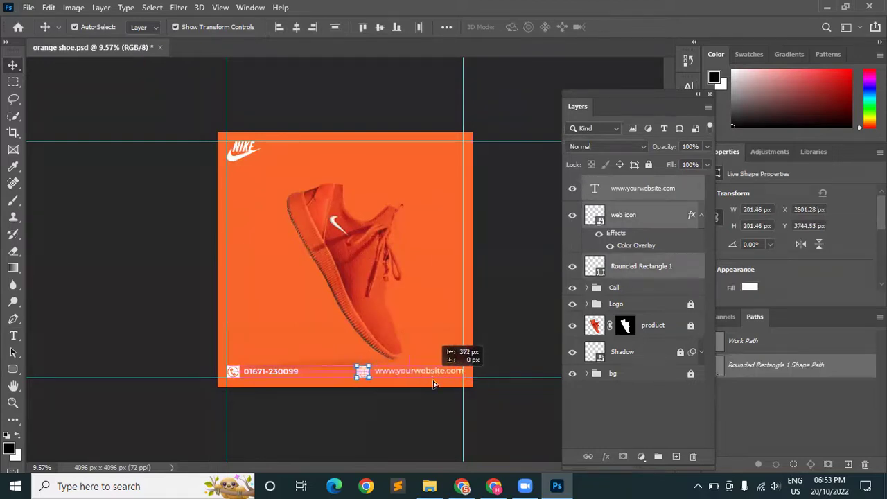
# Try aligning the phone number and URL vertical centres to the canvas, then undo it.
pyautogui.scroll(3, 442, 392)
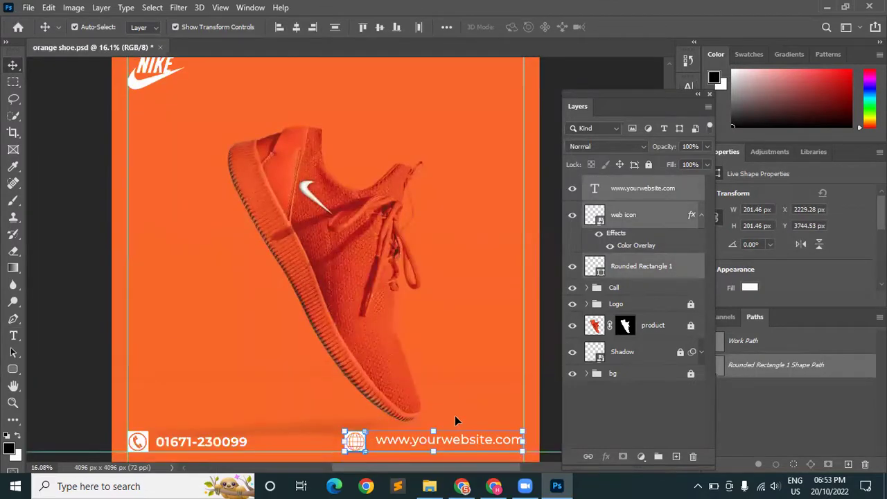
pyautogui.scroll(3, 517, 391)
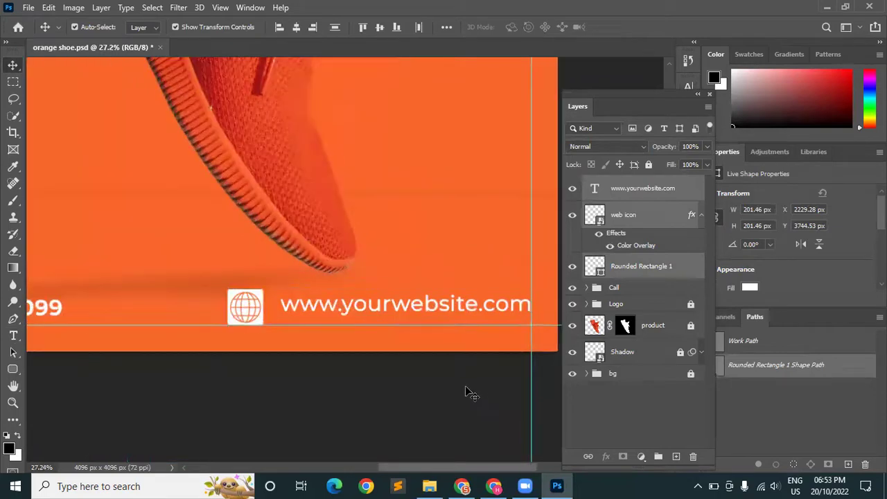
pyautogui.scroll(-3, 476, 393)
pyautogui.click(212, 346)
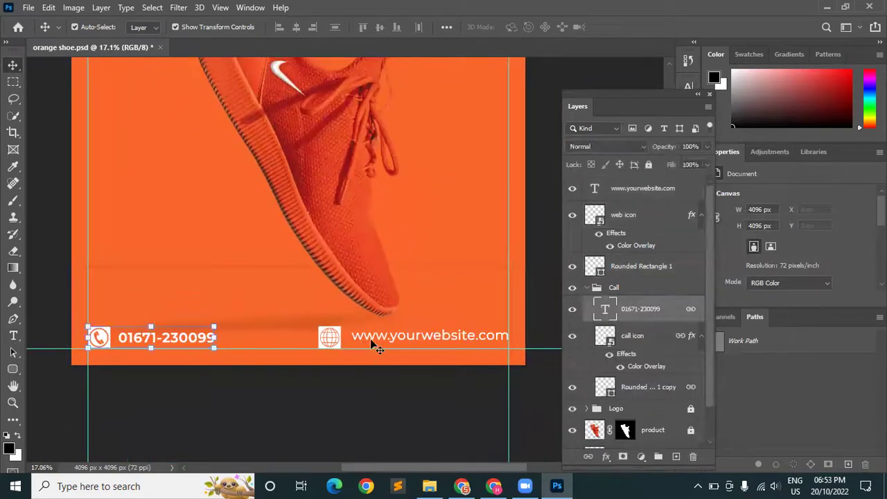
pyautogui.keyDown('shift'); pyautogui.click(415, 340); pyautogui.keyUp('shift')
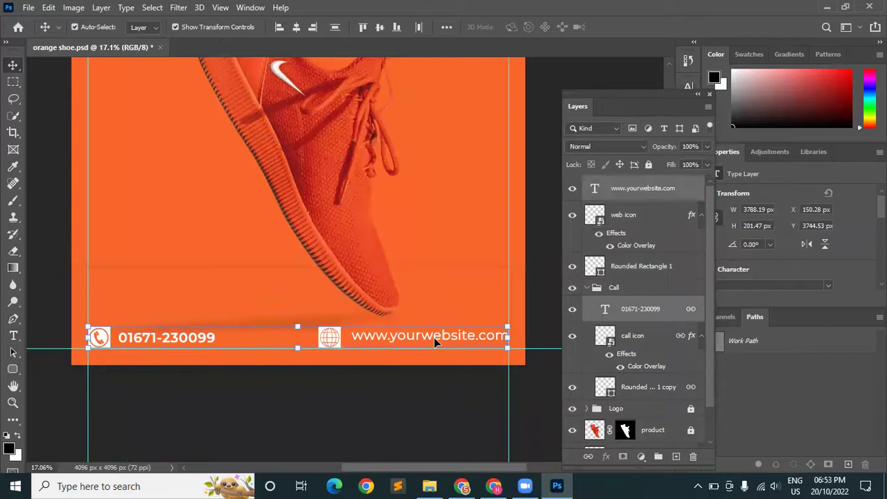
pyautogui.click(448, 29)
pyautogui.click(484, 147)
pyautogui.click(486, 169)
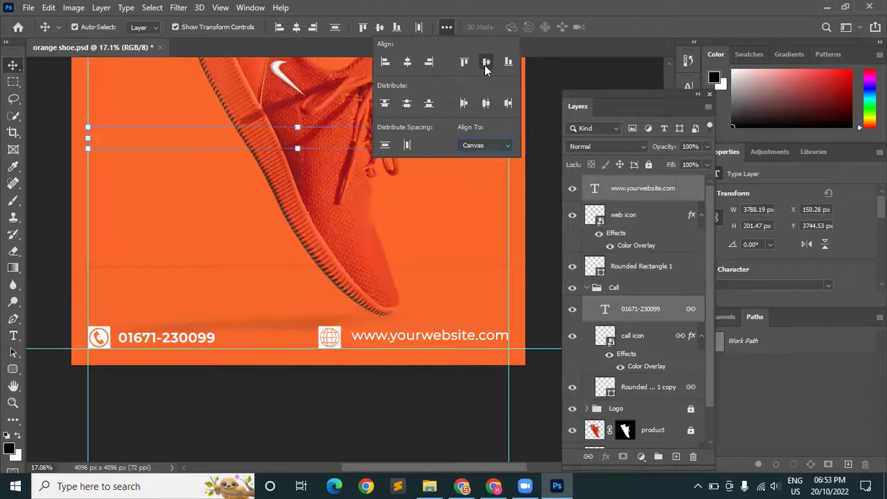
pyautogui.click(486, 62)
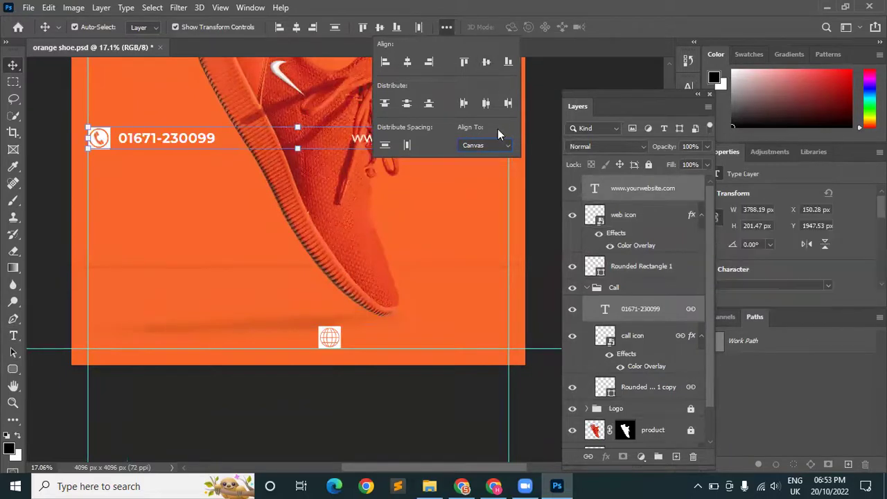
pyautogui.hotkey('ctrl', 'z')
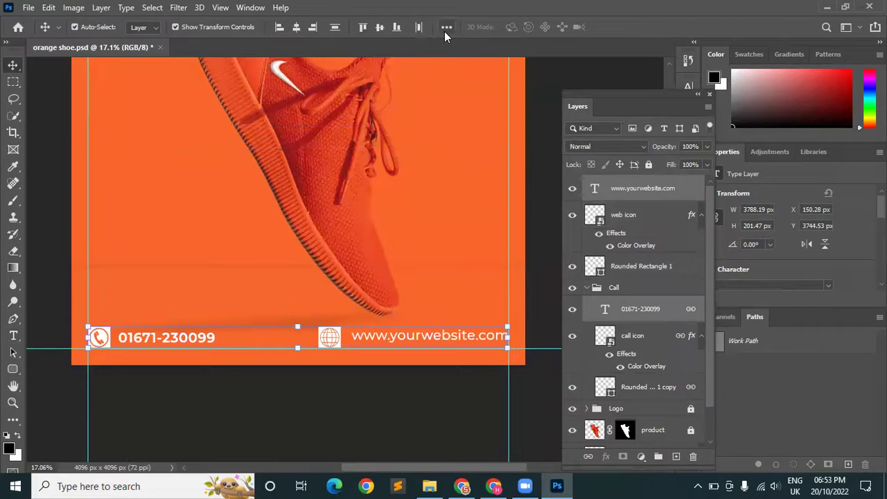
# Align the phone number and URL on their vertical centres relative to the selection.
pyautogui.click(447, 27)
pyautogui.click(485, 144)
pyautogui.click(478, 156)
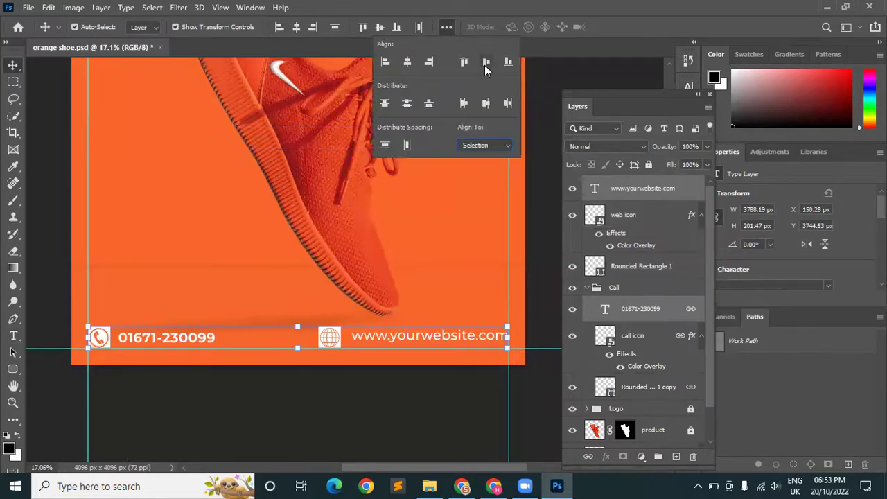
pyautogui.click(486, 62)
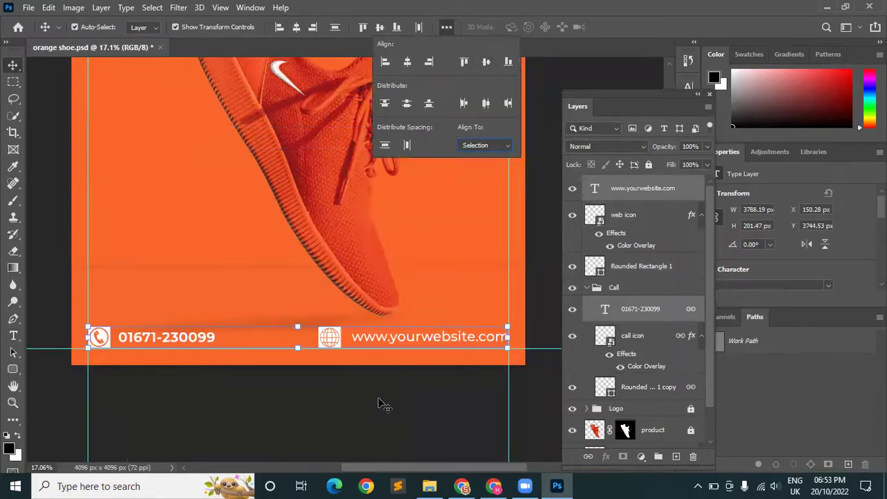
pyautogui.click(361, 416)
# Select the web icon together with its Rounded Rectangle 1 layer.
pyautogui.scroll(1, 347, 356)
pyautogui.scroll(1, 350, 350)
pyautogui.scroll(1, 415, 331)
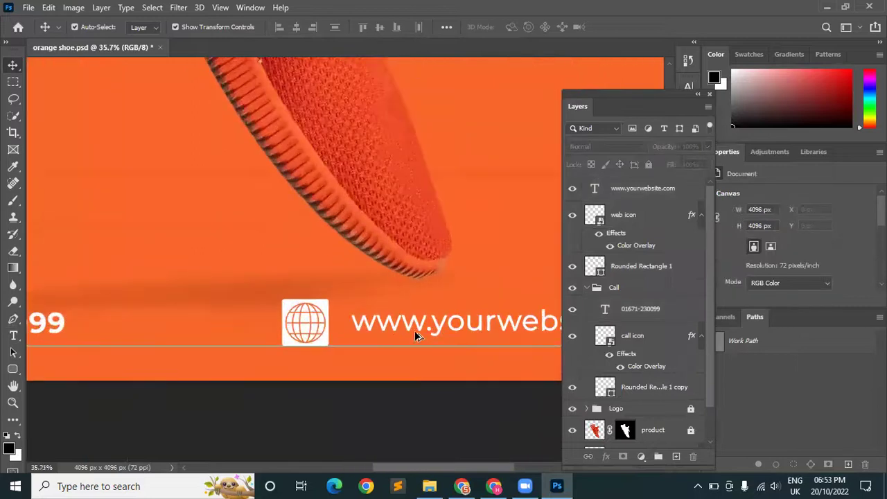
pyautogui.scroll(2, 357, 340)
pyautogui.scroll(1, 357, 340)
pyautogui.click(269, 312)
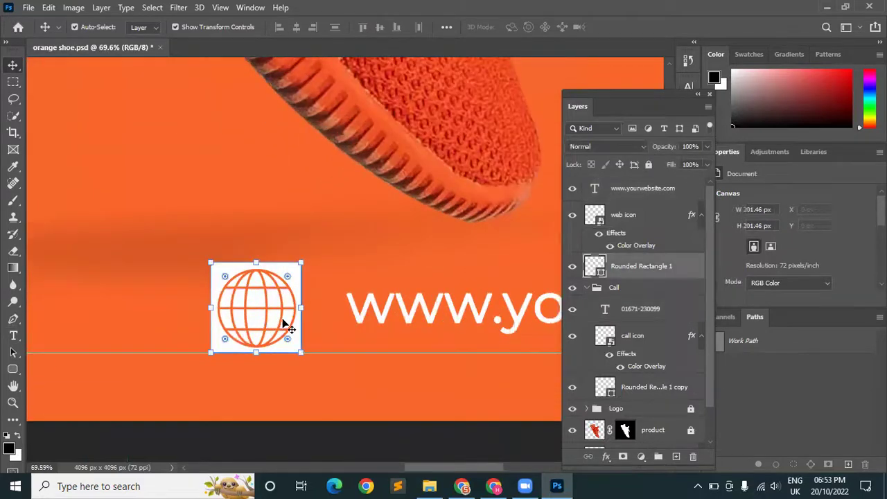
pyautogui.click(284, 313)
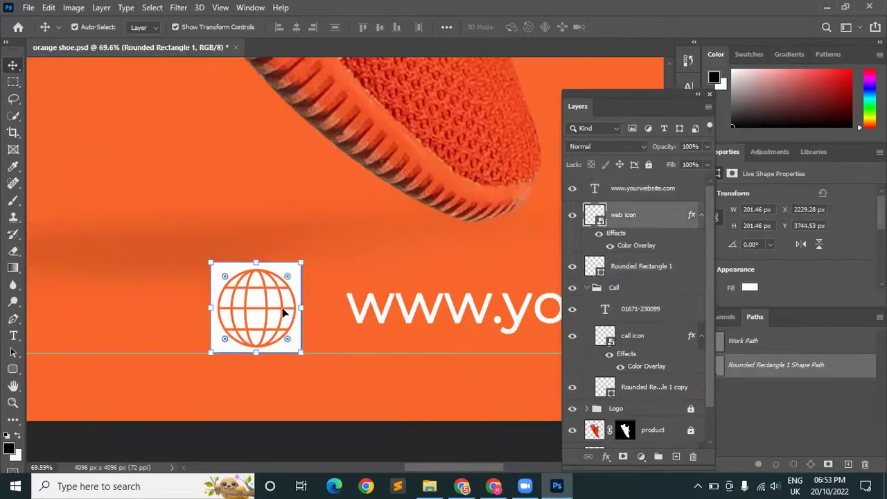
pyautogui.keyDown('ctrl'); pyautogui.click(640, 189); pyautogui.keyUp('ctrl')
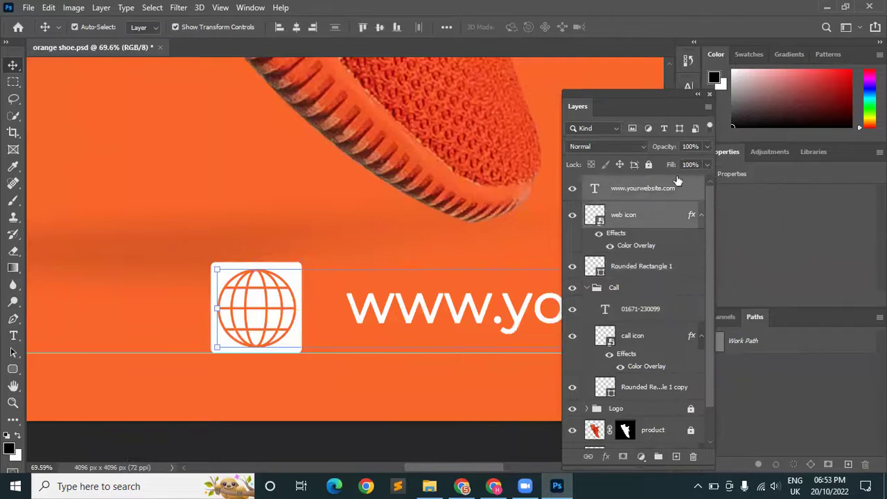
pyautogui.click(653, 220)
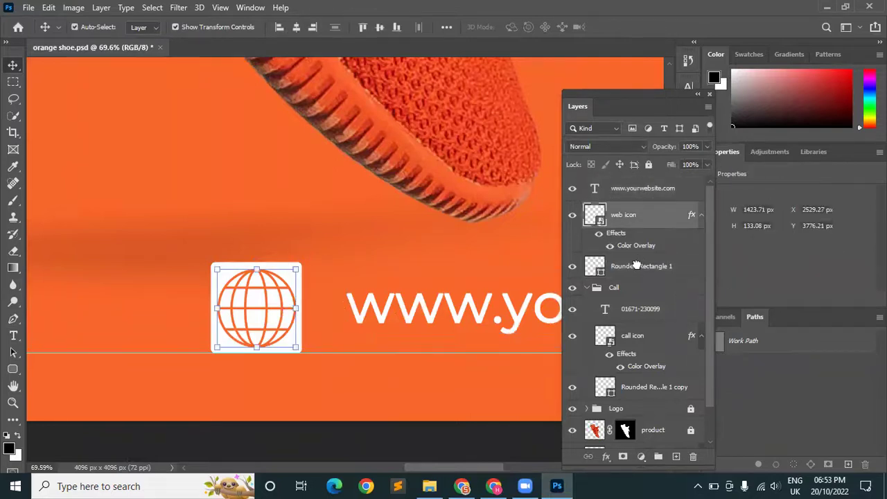
pyautogui.click(642, 267)
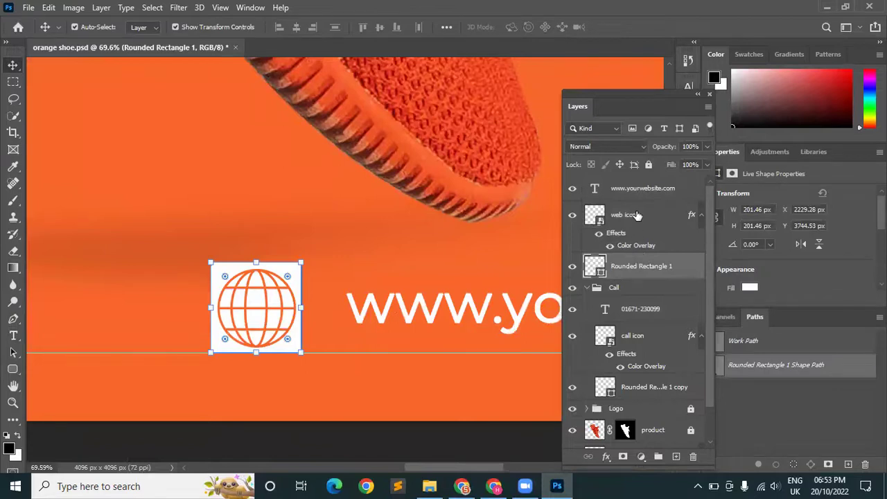
pyautogui.keyDown('ctrl'); pyautogui.click(636, 215); pyautogui.keyUp('ctrl')
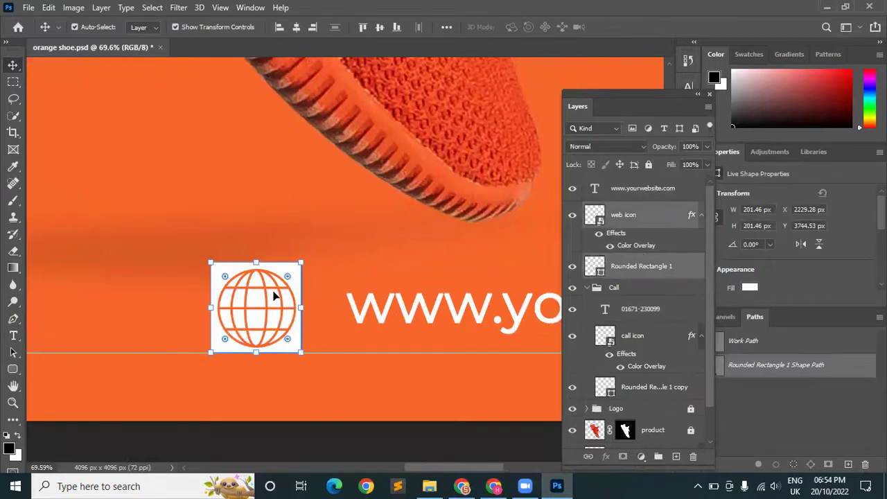
pyautogui.click(91, 28)
pyautogui.moveTo(140, 251); pyautogui.dragTo(180, 252)
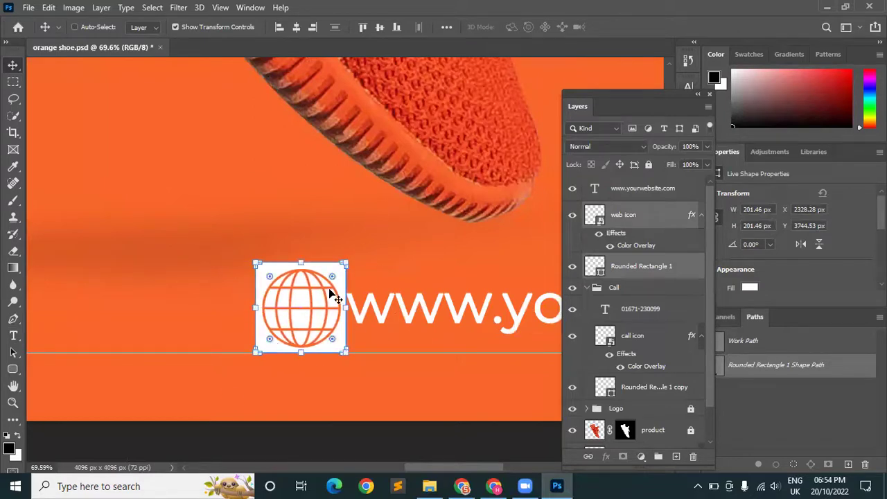
pyautogui.moveTo(339, 297); pyautogui.dragTo(311, 292)
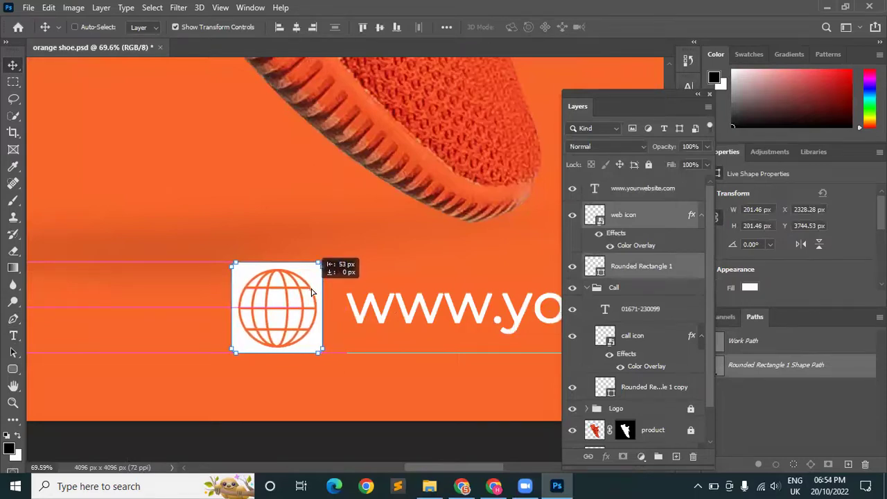
pyautogui.moveTo(311, 292); pyautogui.dragTo(316, 293)
pyautogui.scroll(-5, 326, 305)
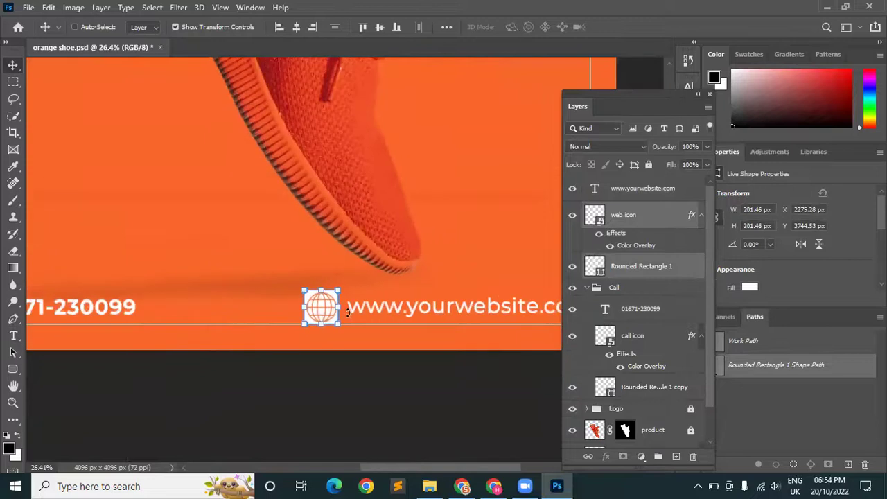
pyautogui.scroll(-2, 104, 316)
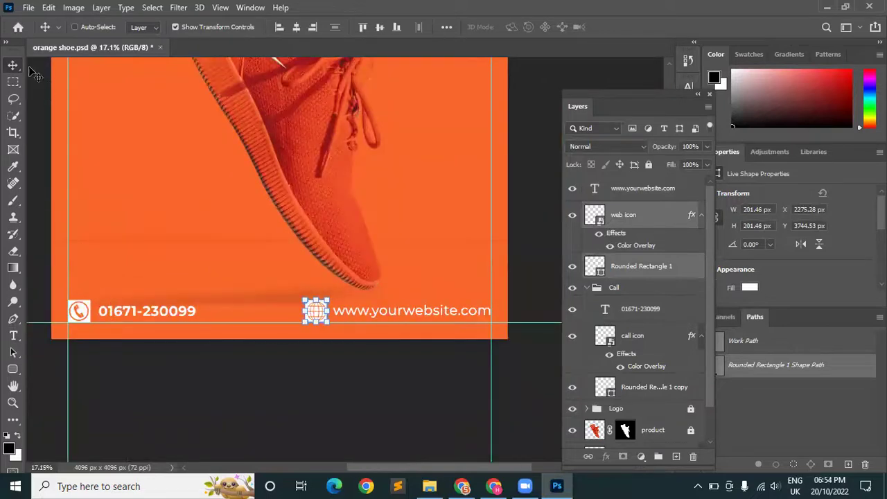
pyautogui.click(340, 458)
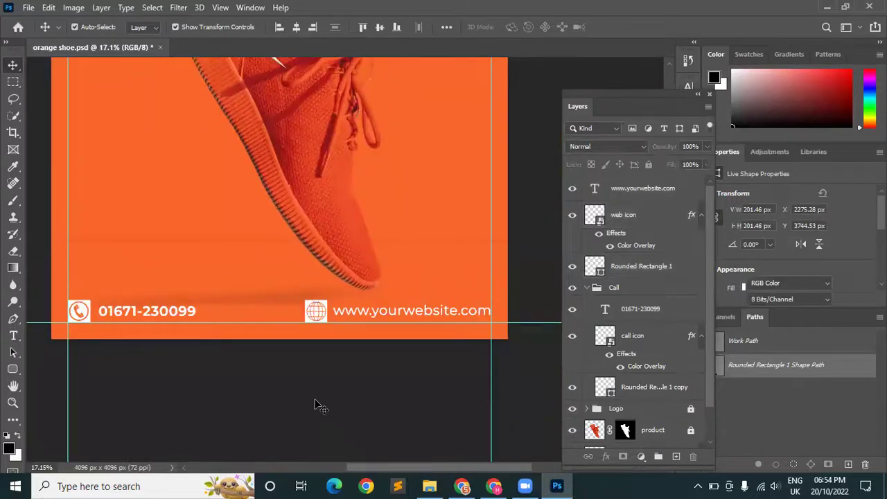
pyautogui.scroll(-2, 316, 407)
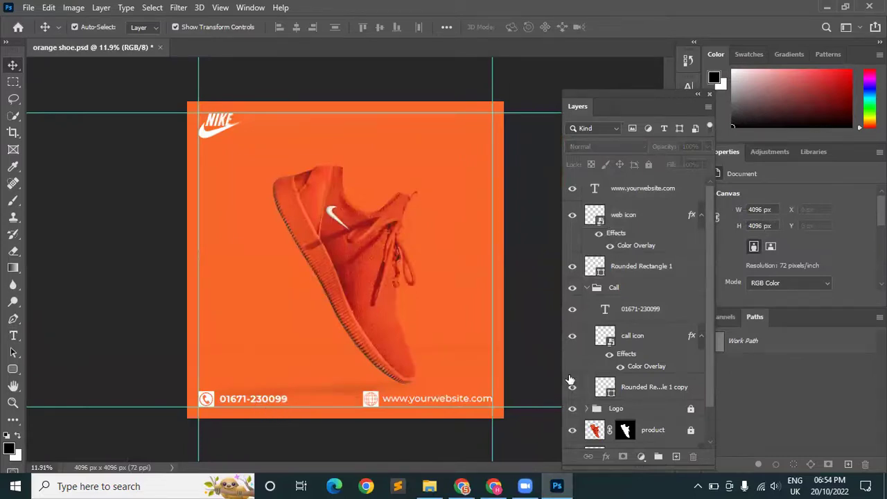
# Draw a black rectangle about 824 × 261 px on the poster's left side.
pyautogui.moveTo(12, 369); pyautogui.dragTo(26, 371)
pyautogui.rightClick(26, 368)
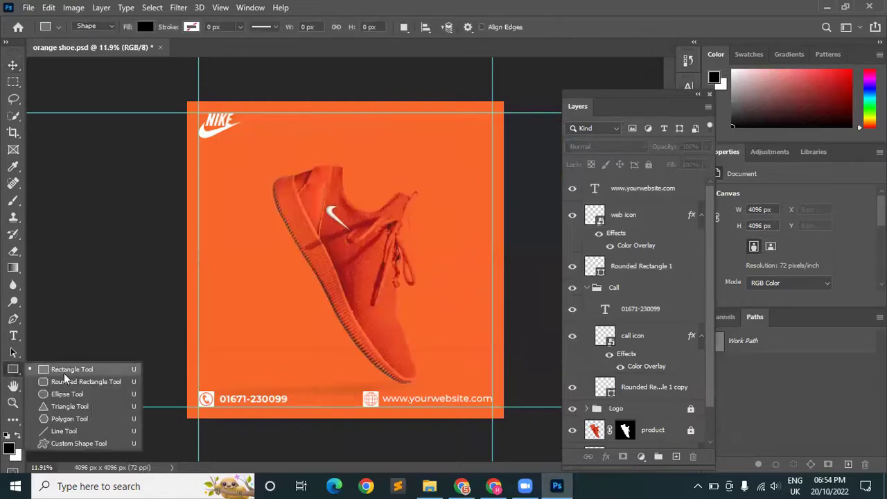
pyautogui.click(59, 371)
pyautogui.moveTo(228, 358); pyautogui.dragTo(278, 373)
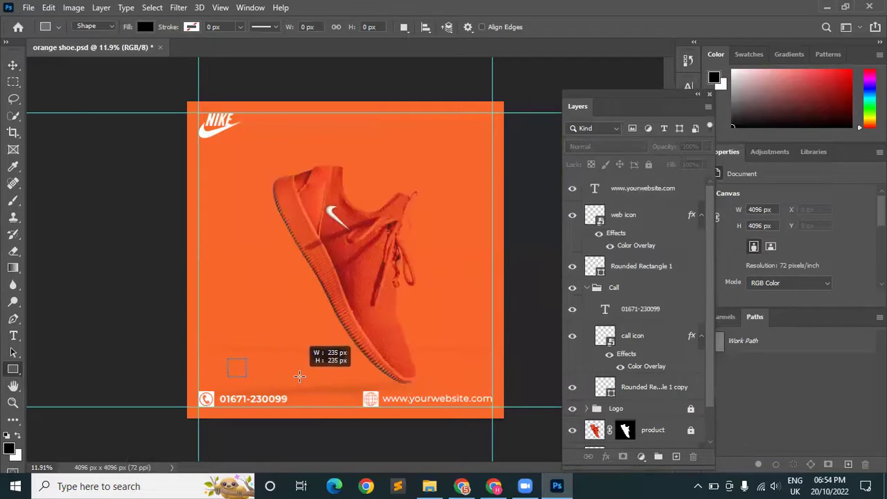
pyautogui.hotkey('alt', 'shift')
pyautogui.moveTo(278, 373)
pyautogui.mouseDown()
pyautogui.moveTo(291, 375)
pyautogui.moveTo(283, 366)
pyautogui.moveTo(291, 378)
pyautogui.mouseUp()
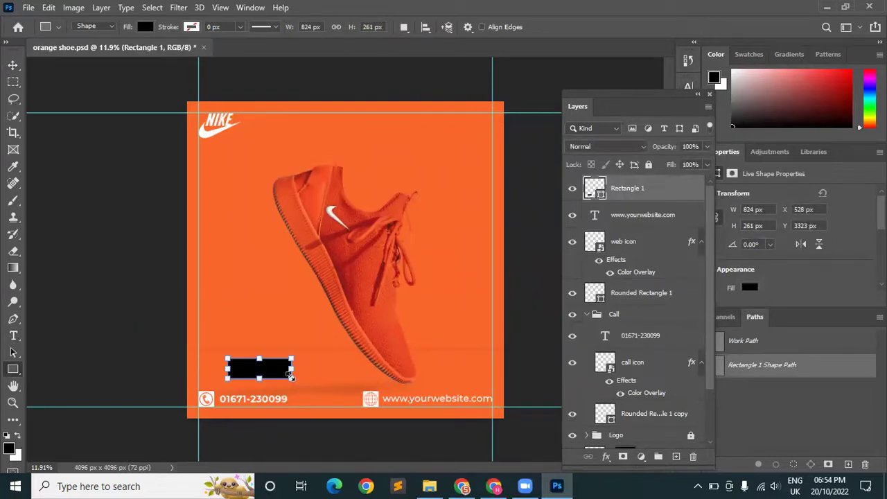
# Position the black rectangle just above the phone number row.
pyautogui.scroll(2, 229, 371)
pyautogui.scroll(2, 263, 363)
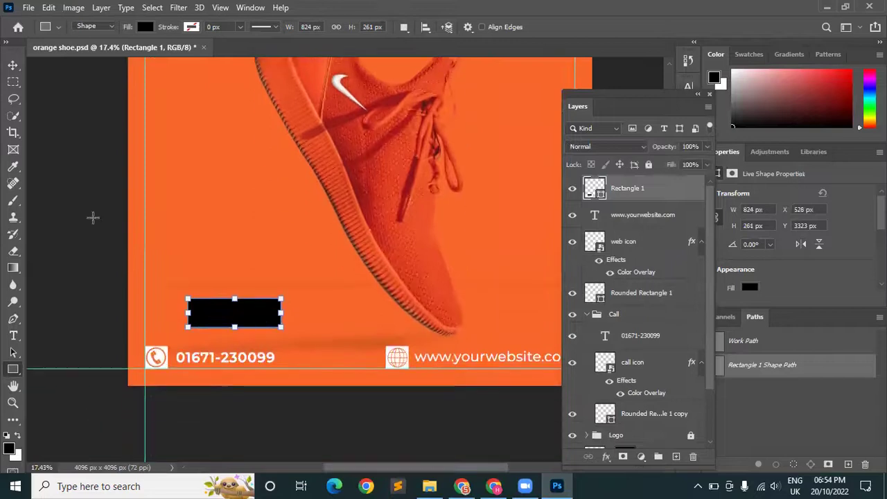
pyautogui.click(13, 64)
pyautogui.moveTo(249, 322)
pyautogui.mouseDown()
pyautogui.moveTo(234, 321)
pyautogui.moveTo(237, 251)
pyautogui.mouseUp()
pyautogui.hotkey('ctrl', '-')
pyautogui.hotkey('ctrl', '-')
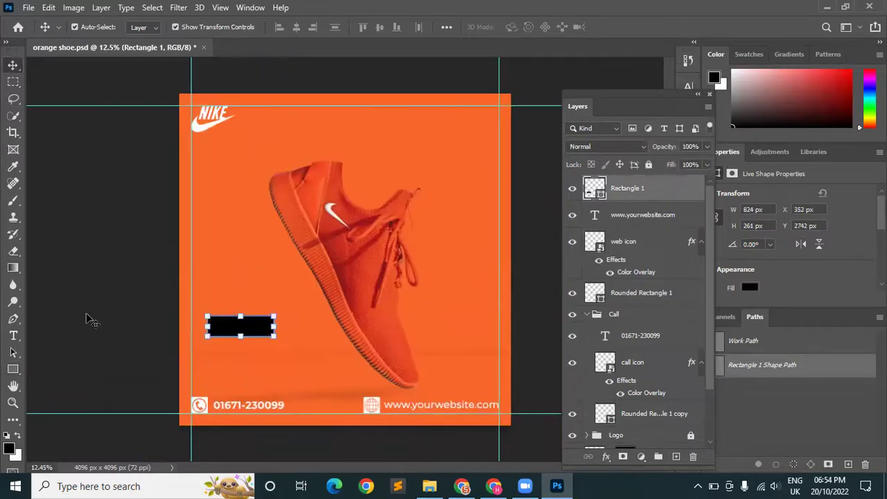
pyautogui.moveTo(252, 334); pyautogui.dragTo(251, 340)
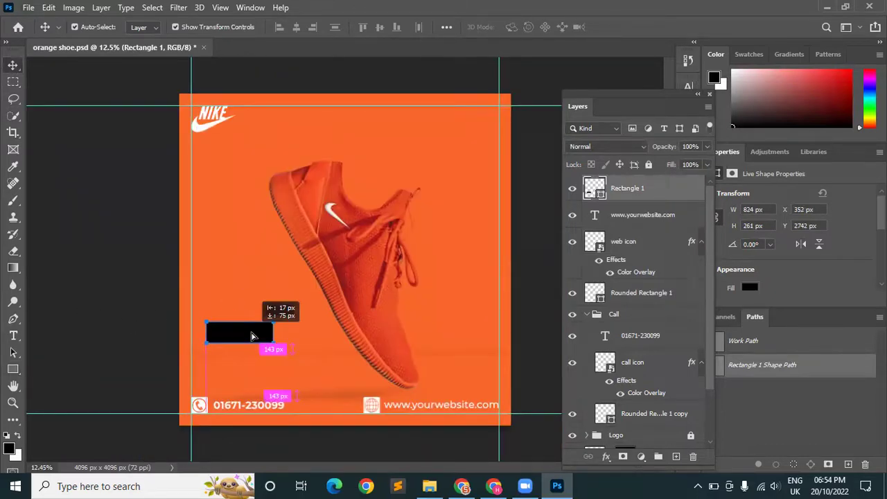
pyautogui.keyDown('alt'); pyautogui.scroll(2, 227, 344); pyautogui.keyUp('alt')
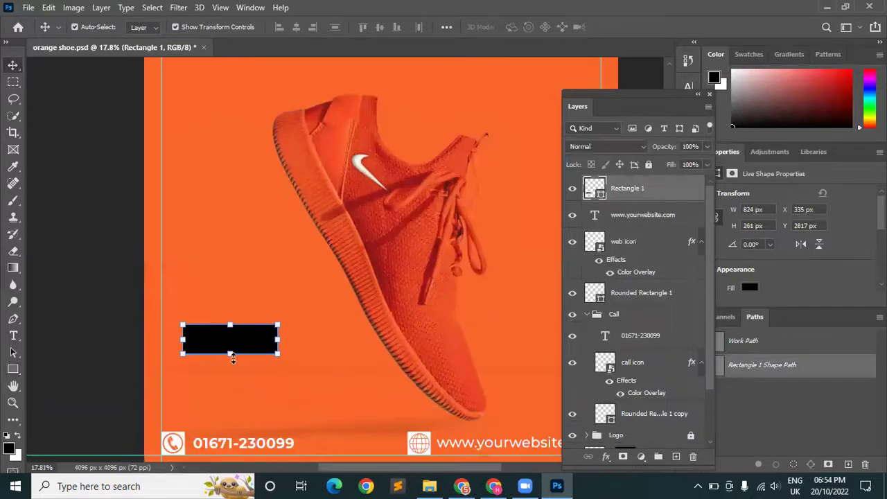
pyautogui.scroll(-2, 236, 358)
pyautogui.scroll(-1, 235, 357)
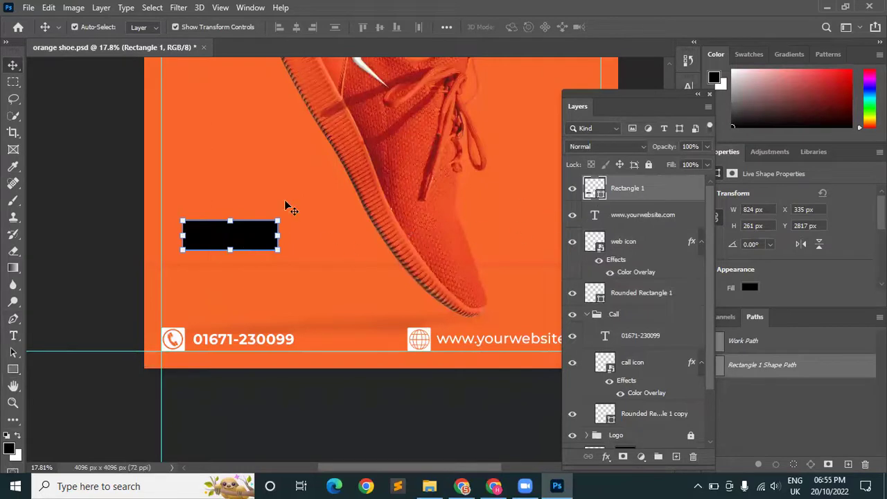
# Set the rectangle's fill to white, sampled from the poster's website icon.
pyautogui.click(13, 369)
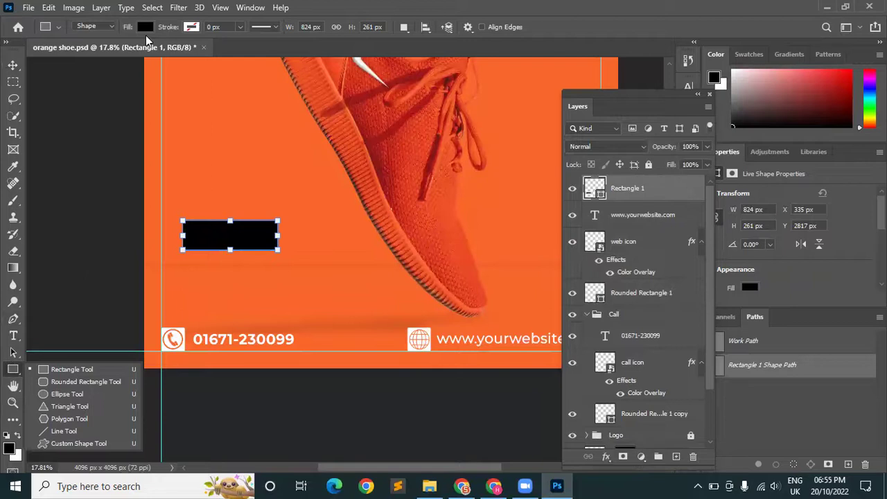
pyautogui.click(145, 27)
pyautogui.click(225, 54)
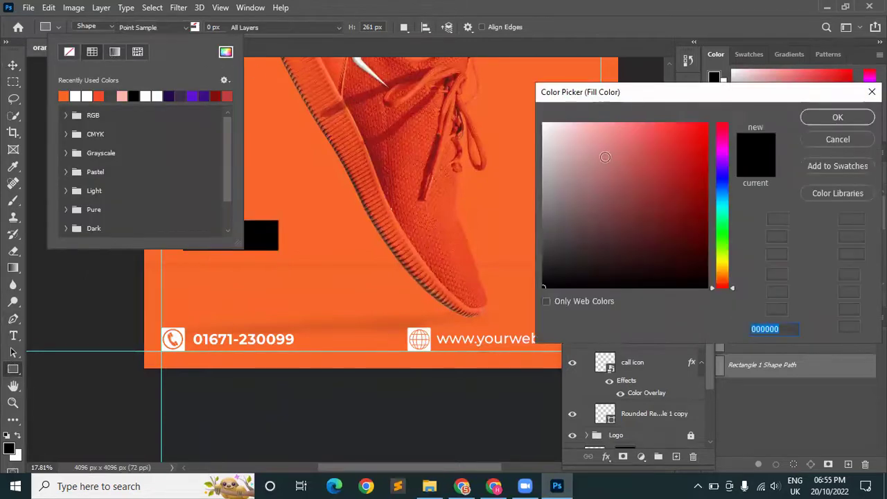
pyautogui.click(310, 163)
pyautogui.click(436, 217)
pyautogui.click(431, 330)
pyautogui.click(430, 329)
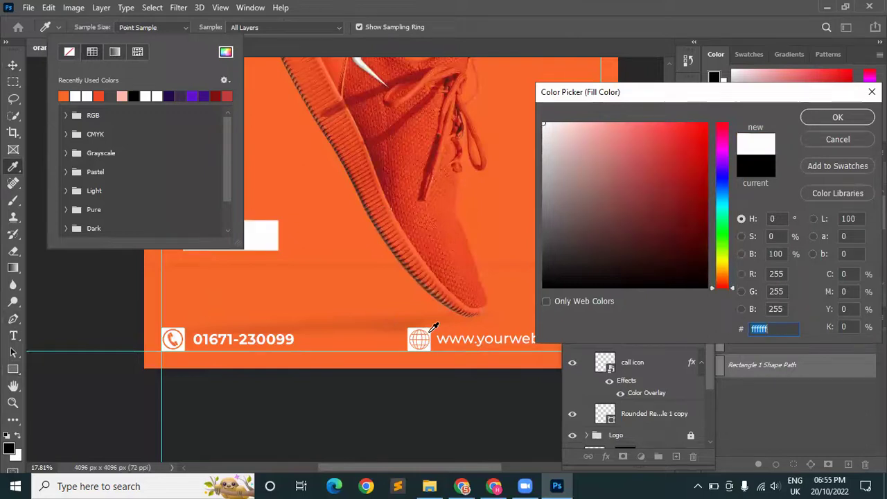
pyautogui.click(841, 118)
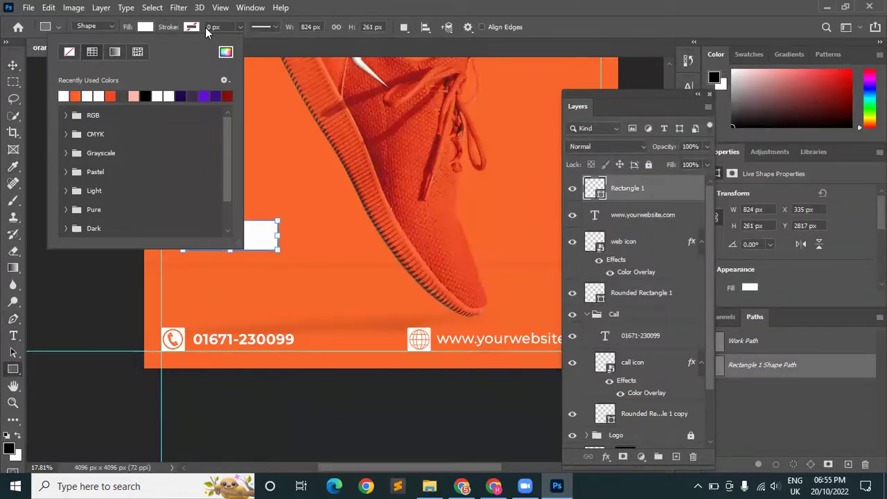
# Give the rectangle a black 10 px outline.
pyautogui.click(216, 26)
pyautogui.moveTo(221, 27); pyautogui.dragTo(204, 26)
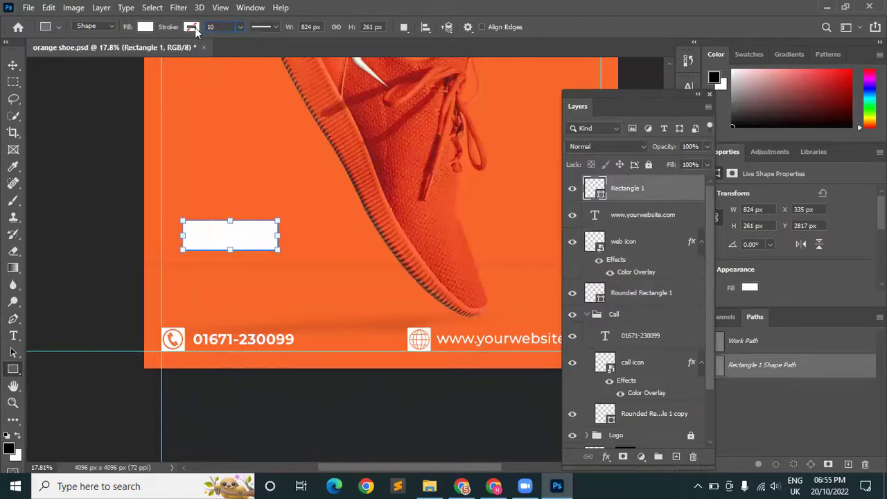
pyautogui.click(192, 28)
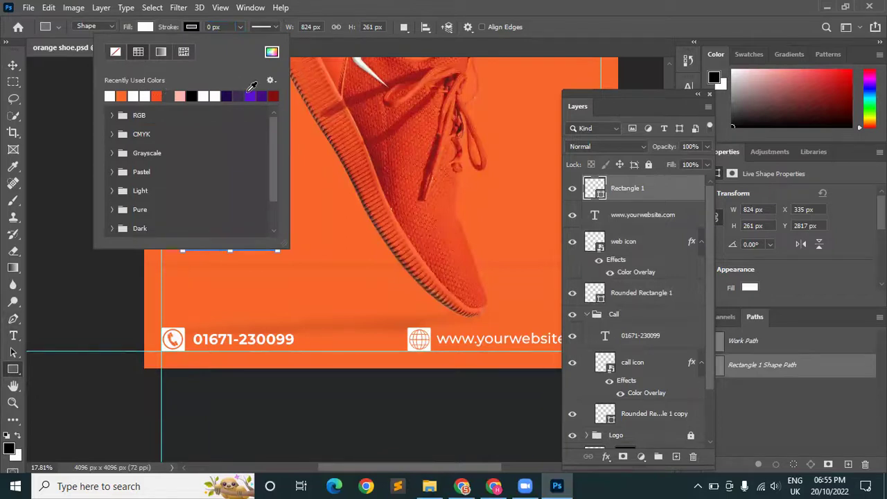
pyautogui.click(192, 96)
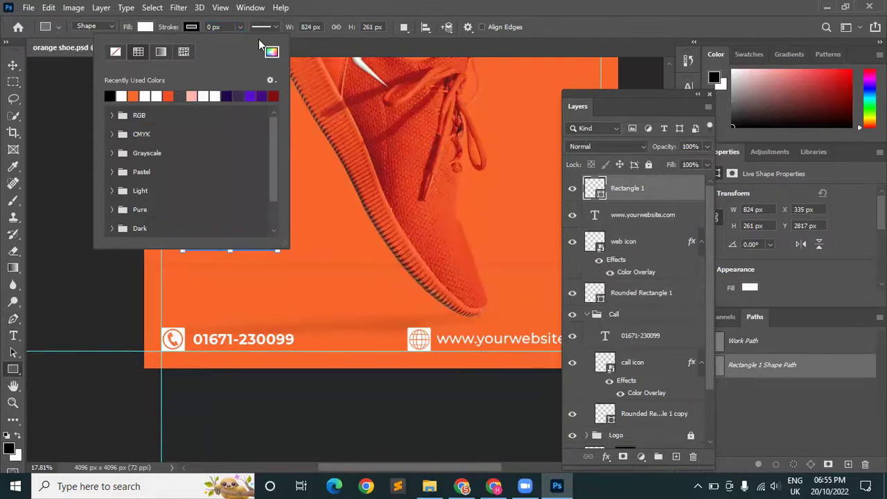
pyautogui.click(225, 27)
pyautogui.write('10')
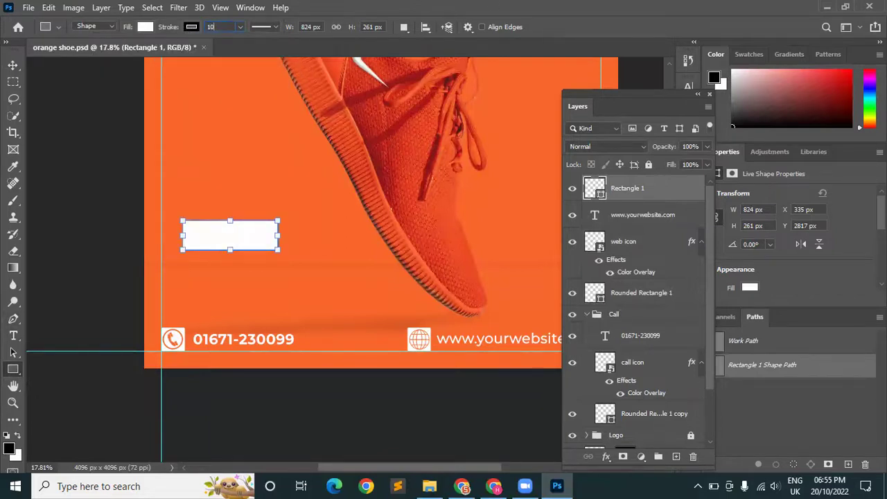
pyautogui.press('Return')
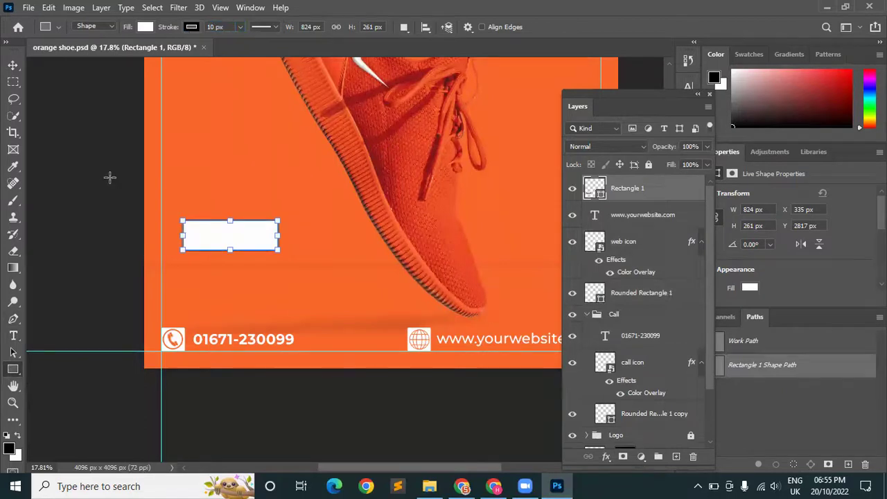
# Preview the rectangle by deselecting and reselecting it with the Move tool.
pyautogui.click(14, 66)
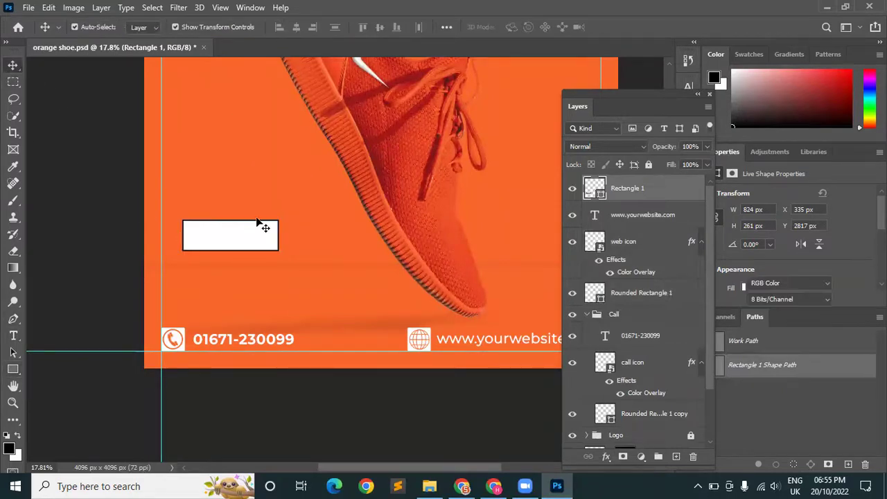
pyautogui.click(239, 263)
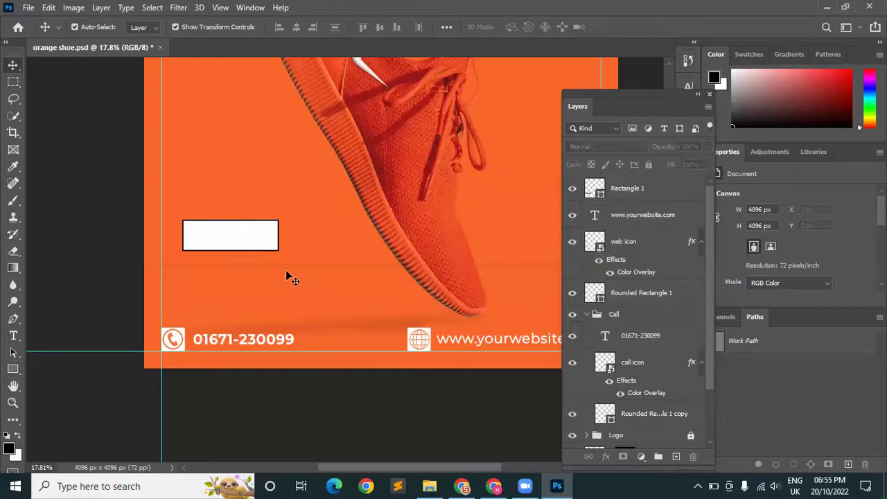
pyautogui.click(248, 246)
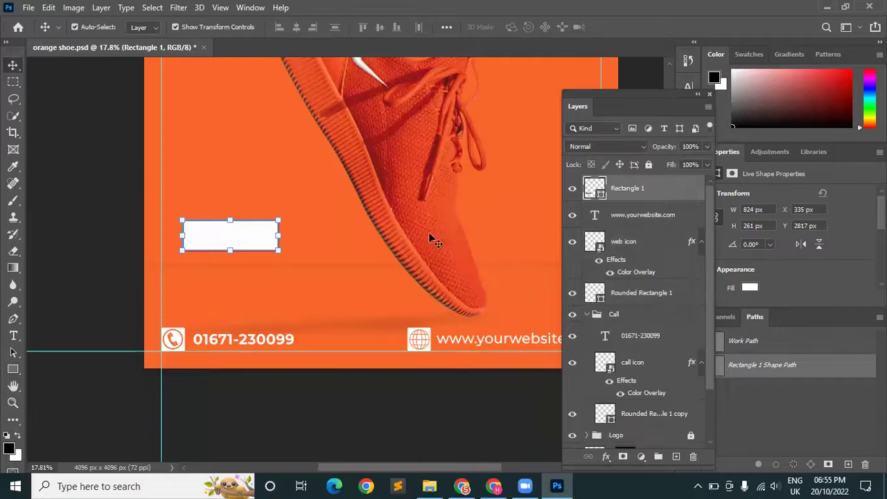
pyautogui.press('ctrl')
pyautogui.scroll(1, 133, 259)
pyautogui.click(80, 255)
pyautogui.click(205, 232)
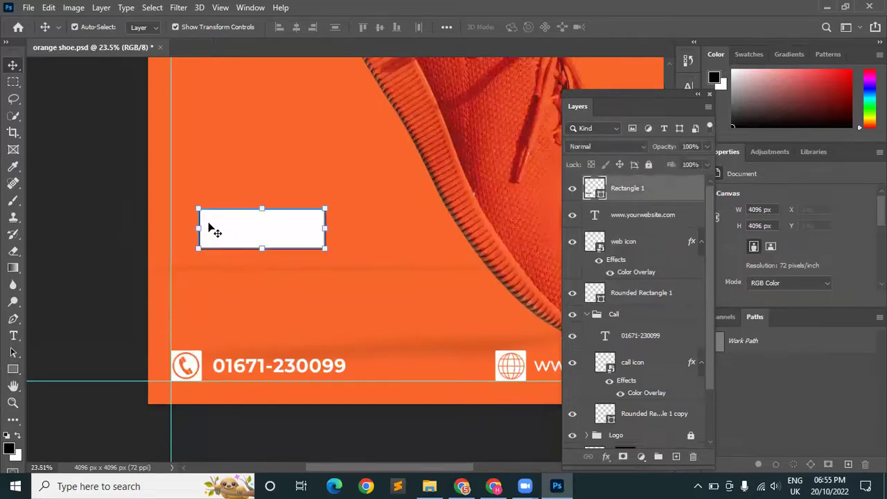
# Remove the rectangle's fill to preview it as an outline only.
pyautogui.click(11, 372)
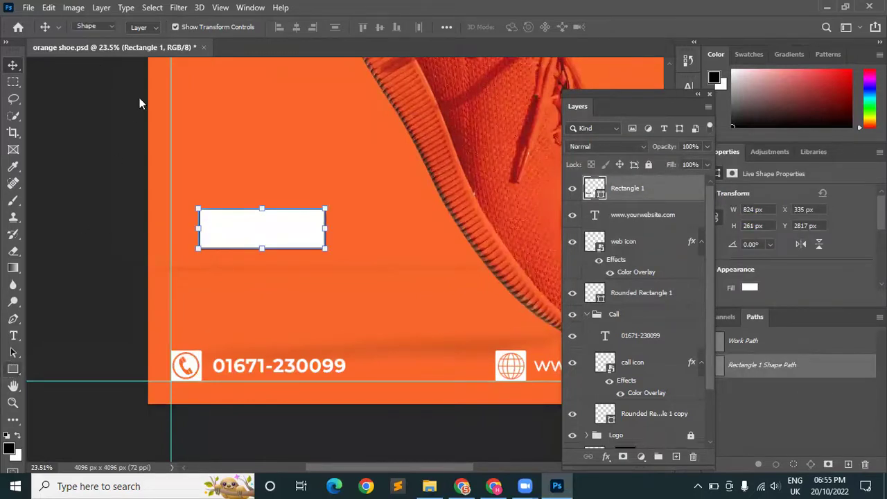
pyautogui.click(145, 26)
pyautogui.click(70, 52)
pyautogui.click(84, 278)
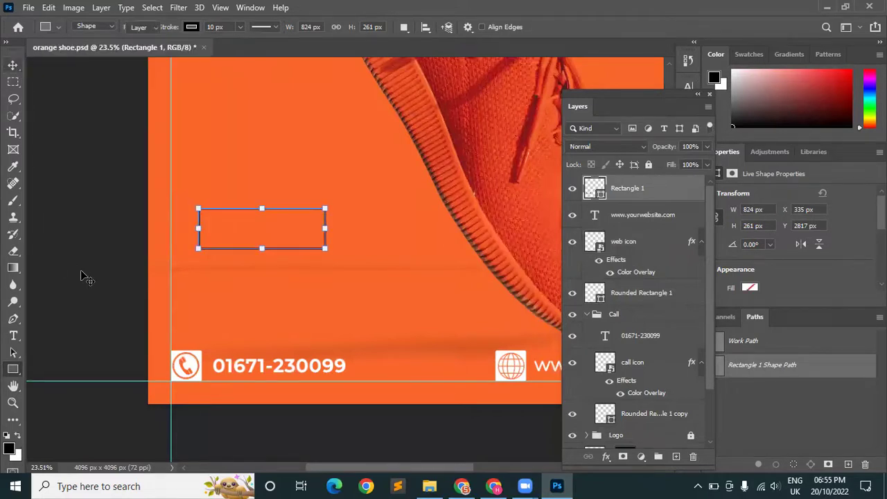
pyautogui.press('v')
pyautogui.click(118, 267)
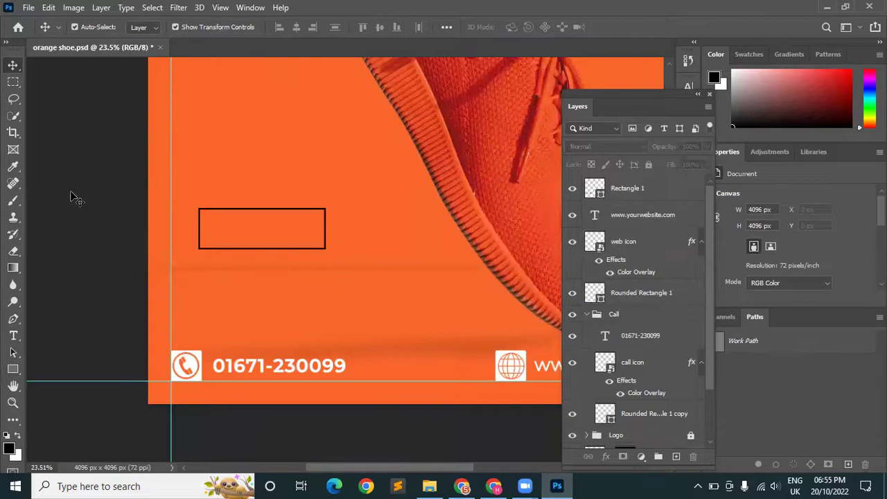
# Restore the rectangle's white fill and remove its black outline.
pyautogui.click(597, 194)
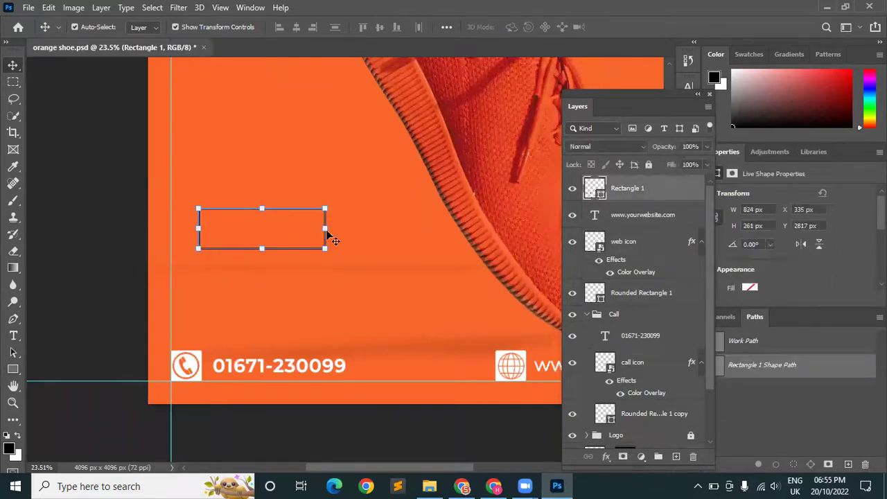
pyautogui.click(13, 369)
pyautogui.click(76, 369)
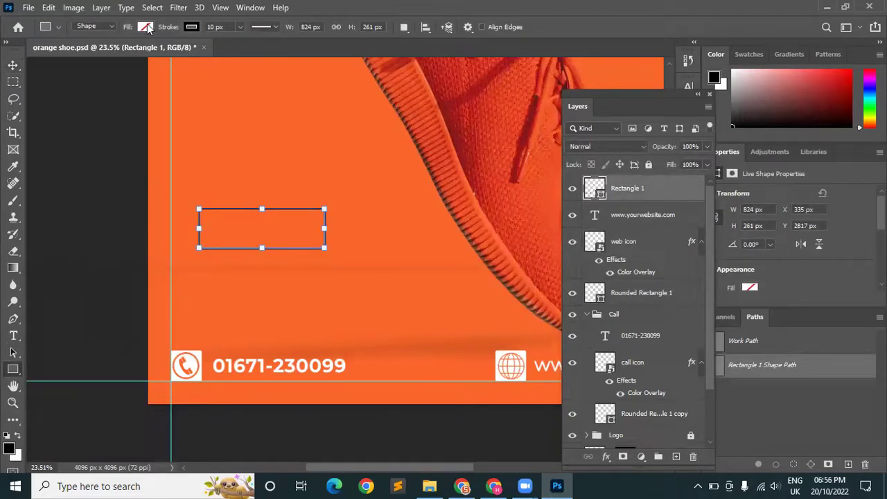
pyautogui.click(145, 26)
pyautogui.click(75, 95)
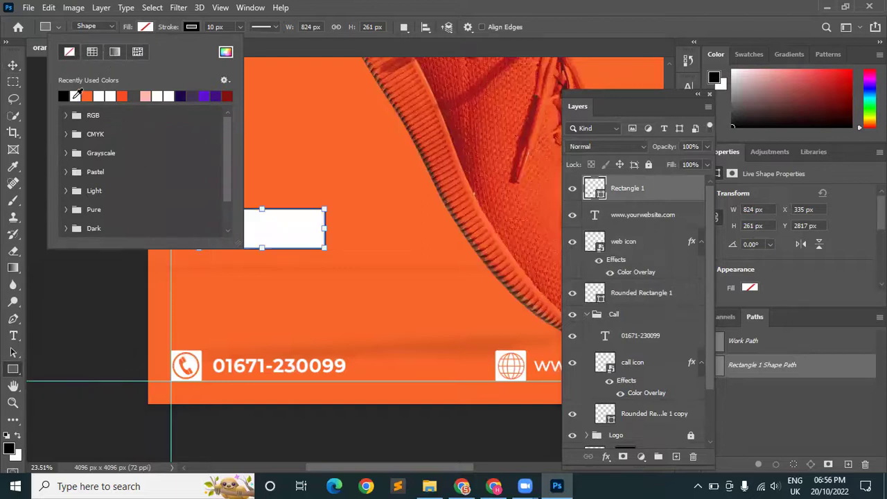
pyautogui.click(192, 27)
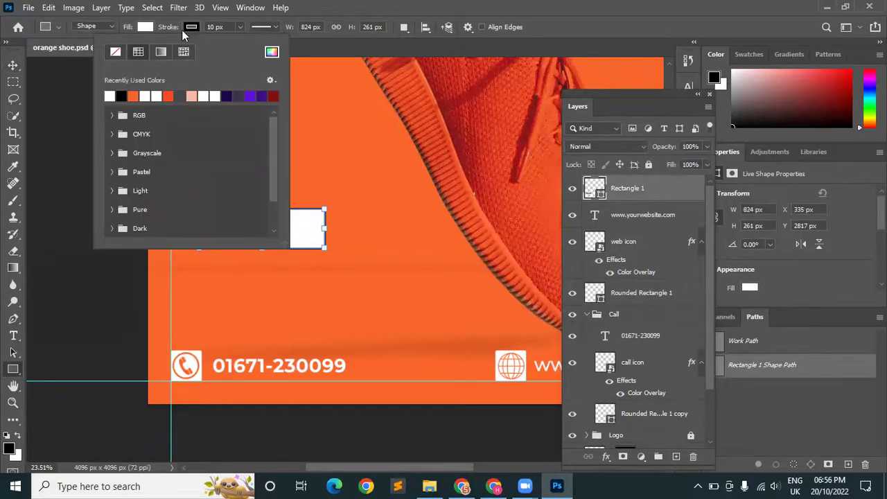
pyautogui.click(114, 52)
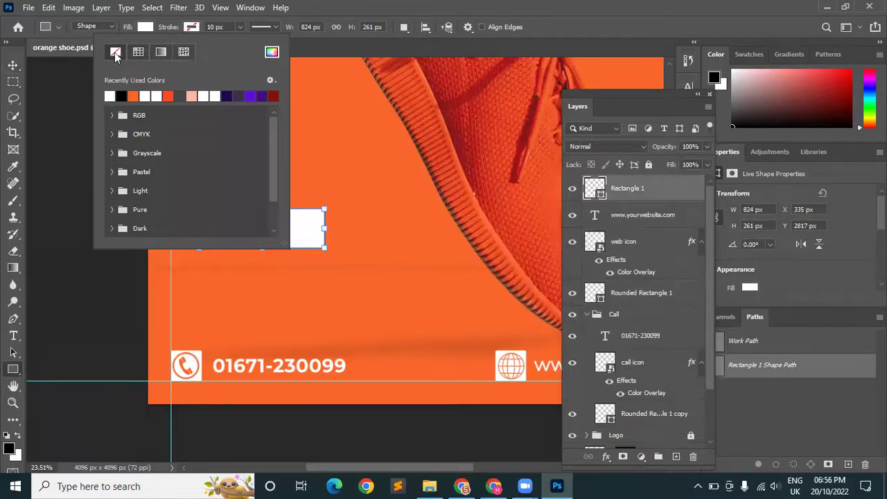
pyautogui.click(14, 63)
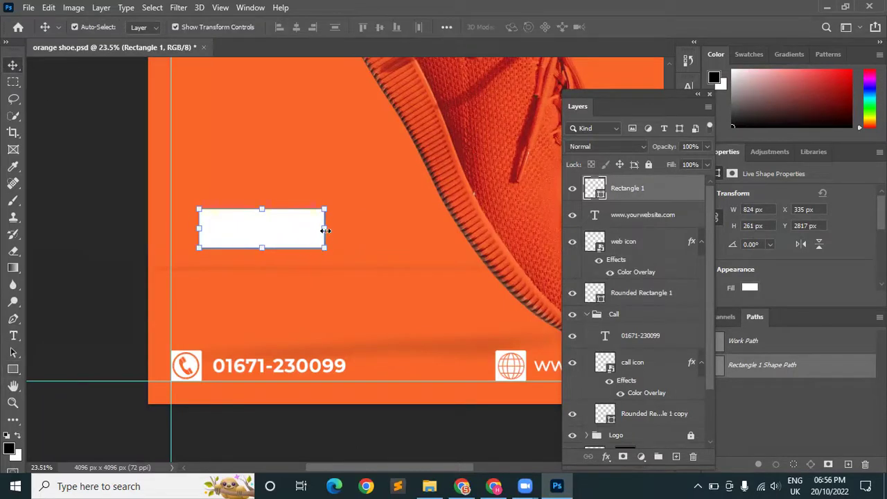
# Duplicate the white rectangle upward and enlarge the copy slightly.
pyautogui.moveTo(293, 230); pyautogui.dragTo(303, 153)
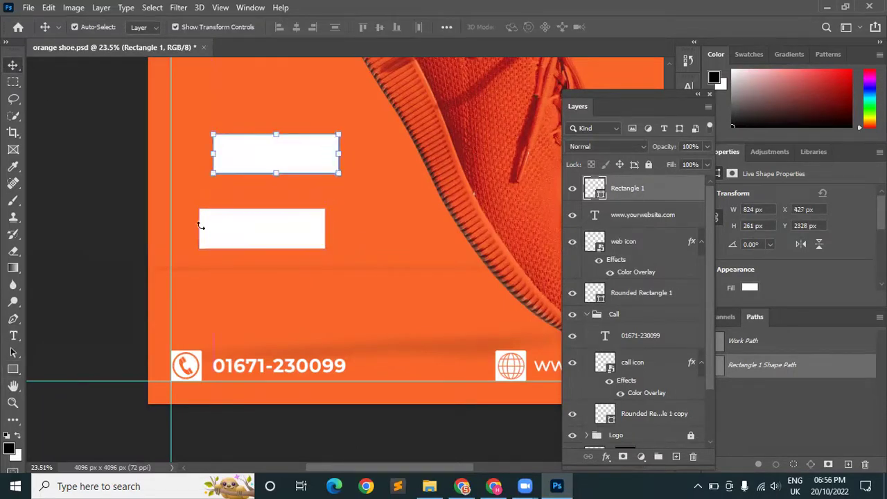
pyautogui.moveTo(341, 175); pyautogui.dragTo(347, 181)
pyautogui.press('Return')
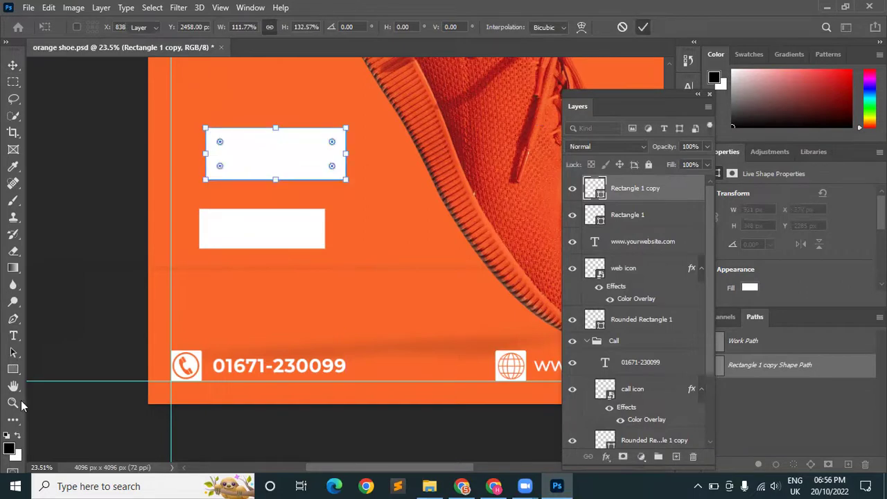
# Give the rectangle copy no fill and a white stroke.
pyautogui.click(13, 370)
pyautogui.click(53, 370)
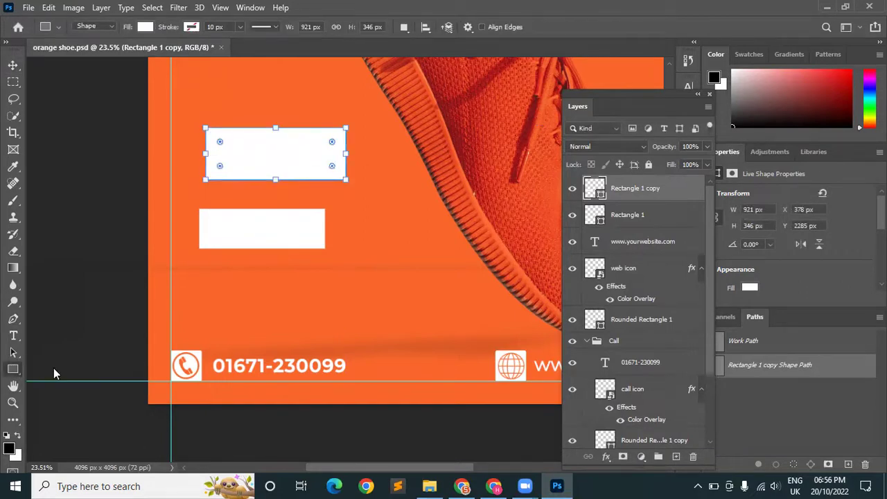
pyautogui.click(145, 31)
pyautogui.click(69, 51)
pyautogui.click(191, 27)
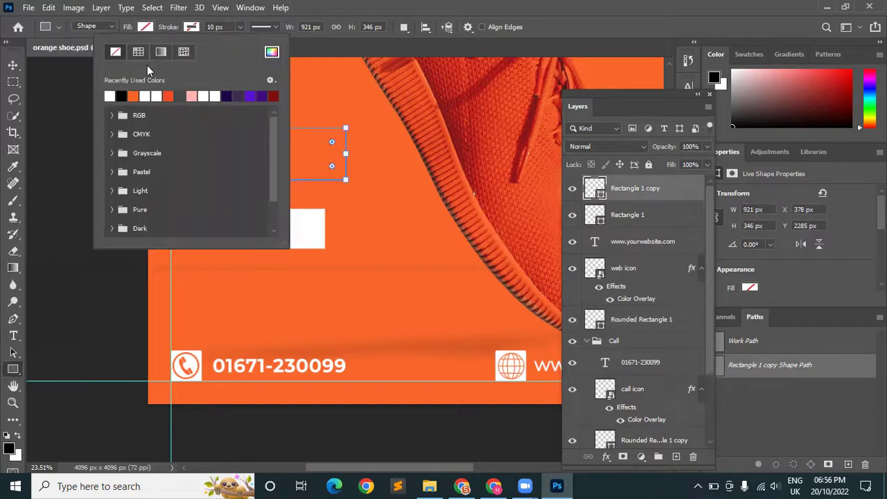
pyautogui.click(120, 95)
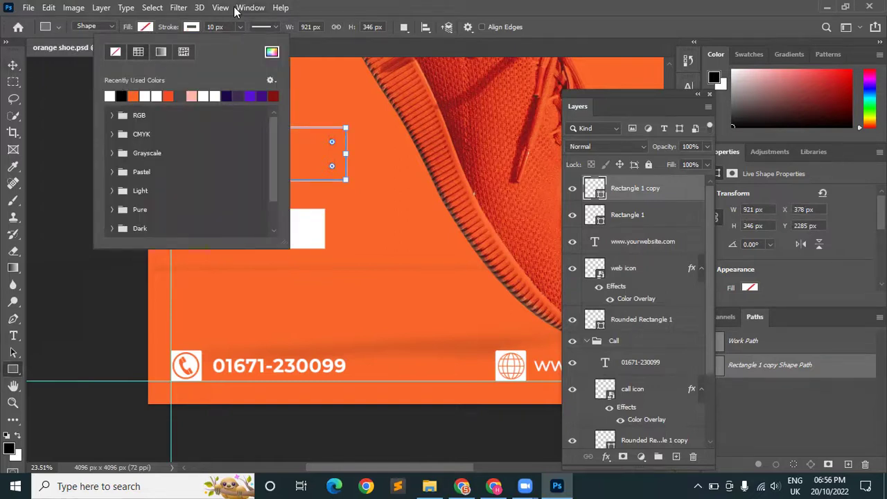
pyautogui.click(69, 132)
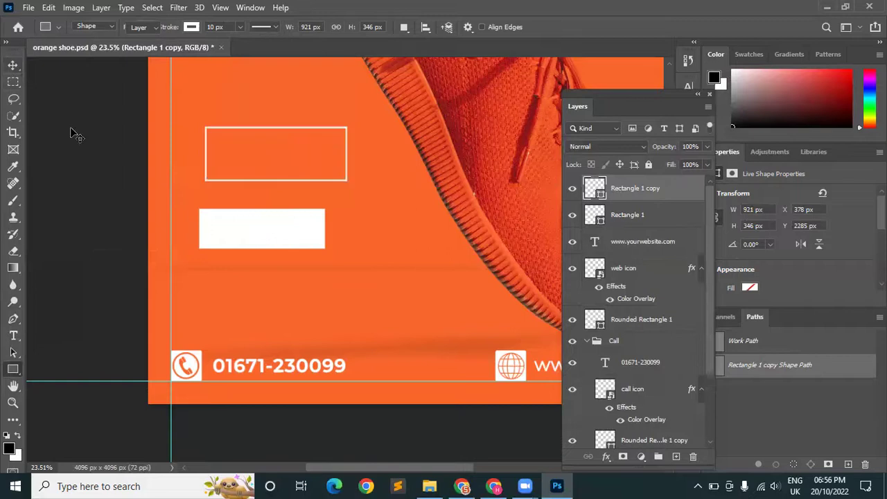
# Move the outline copy down onto the solid rectangle and shrink it to about 76%.
pyautogui.press('v')
pyautogui.click(317, 138)
pyautogui.moveTo(312, 158); pyautogui.dragTo(310, 206)
pyautogui.moveTo(333, 257); pyautogui.dragTo(293, 248)
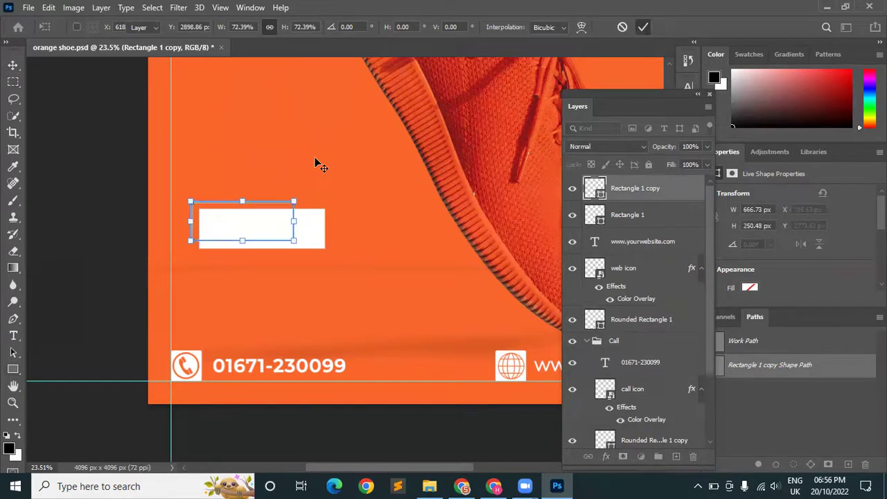
pyautogui.press('Return')
pyautogui.scroll(-1, 349, 181)
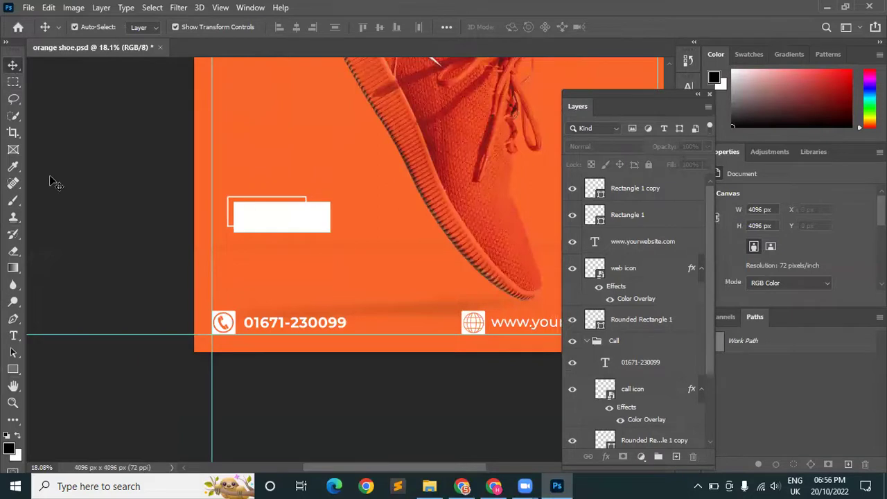
# Remove the fill from Rectangle 1, leaving it a white outline.
pyautogui.click(306, 202)
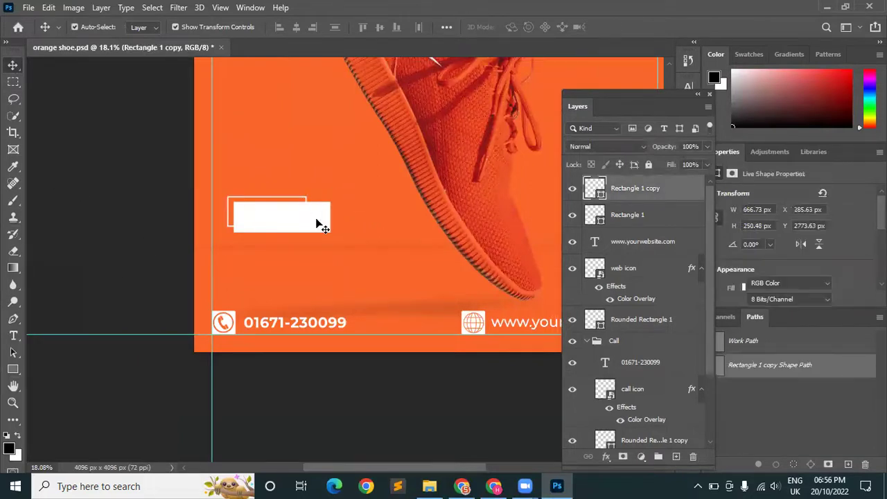
pyautogui.click(12, 369)
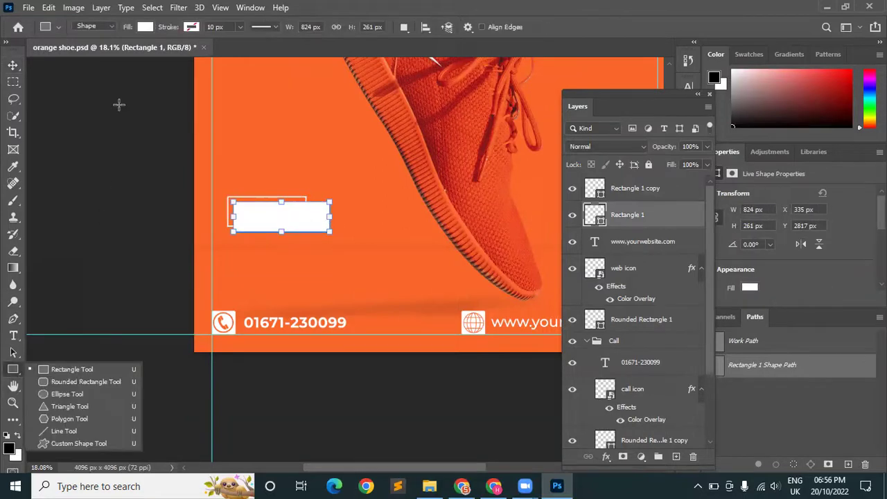
pyautogui.click(145, 28)
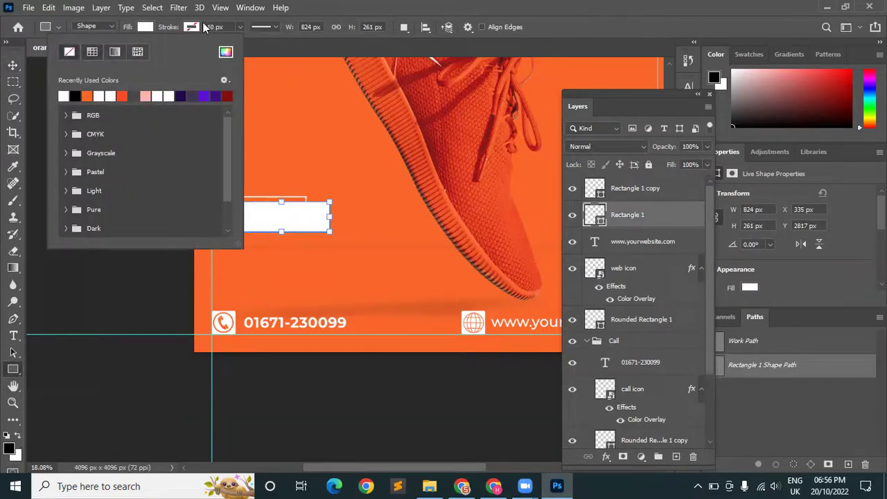
pyautogui.click(189, 26)
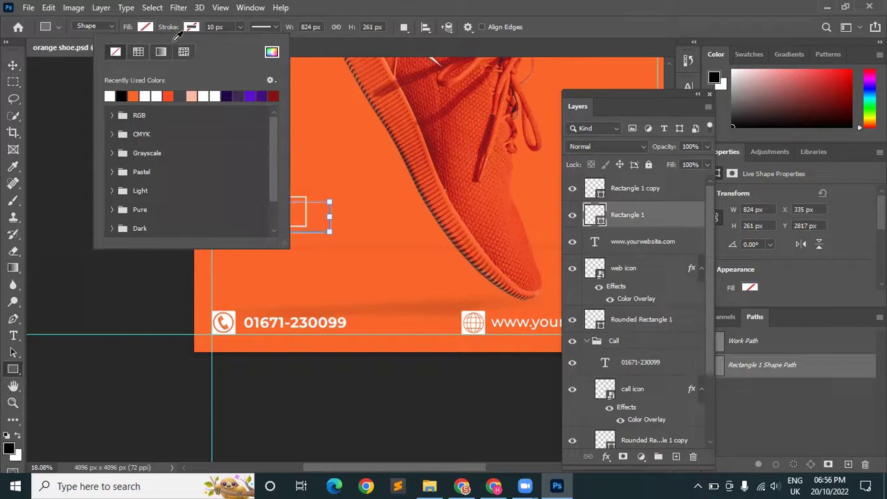
pyautogui.click(65, 106)
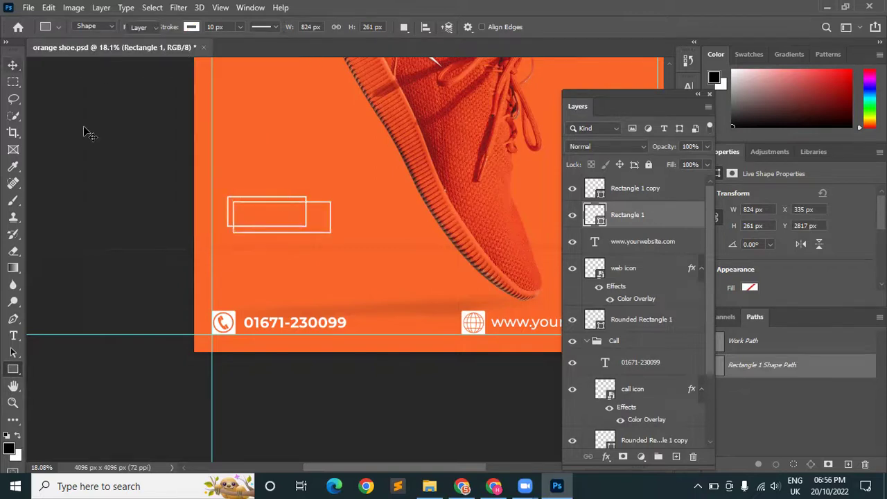
pyautogui.press('v')
# Widen Rectangle 1 copy to about 828 px to match the other outline.
pyautogui.scroll(2, 242, 264)
pyautogui.scroll(1, 247, 248)
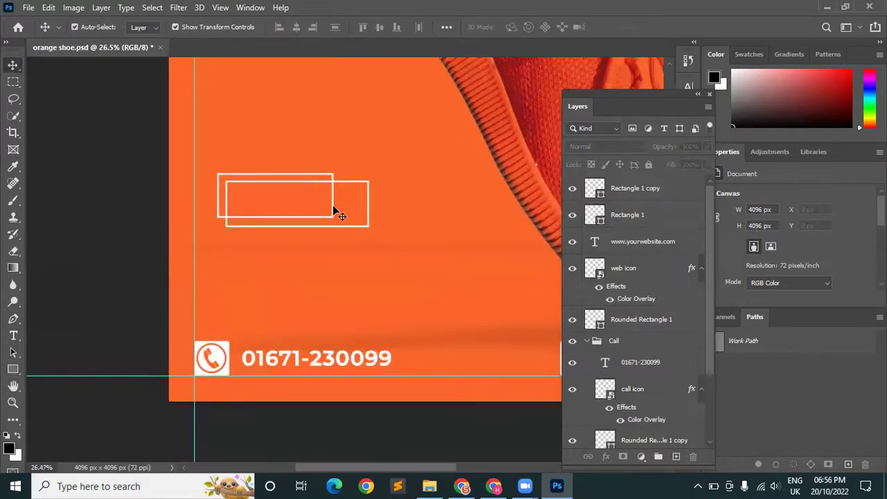
pyautogui.click(335, 212)
pyautogui.click(350, 194)
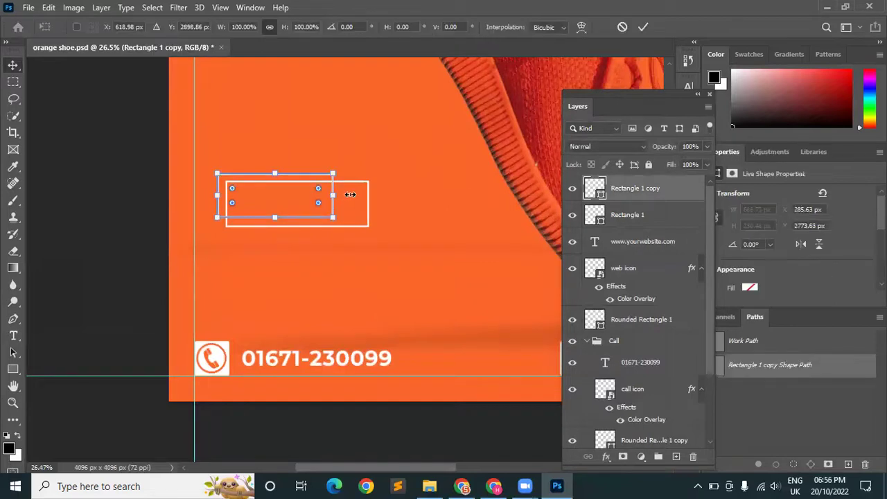
pyautogui.moveTo(335, 195); pyautogui.dragTo(360, 196)
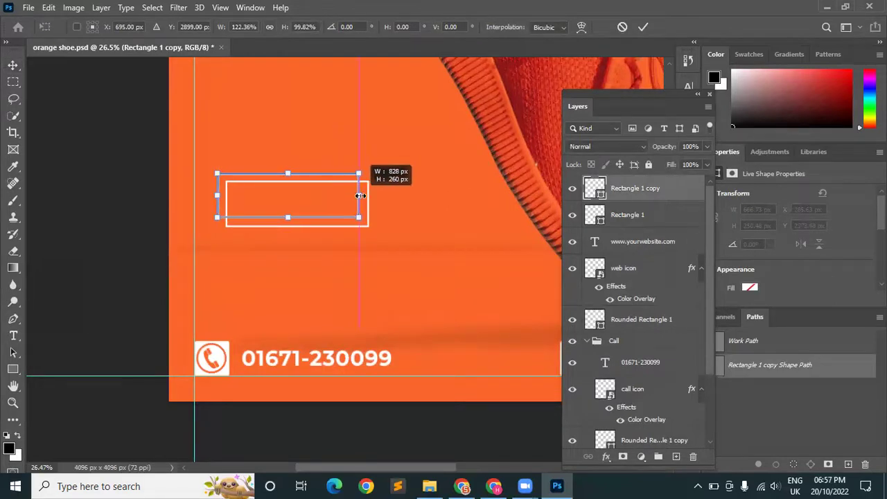
pyautogui.click(643, 28)
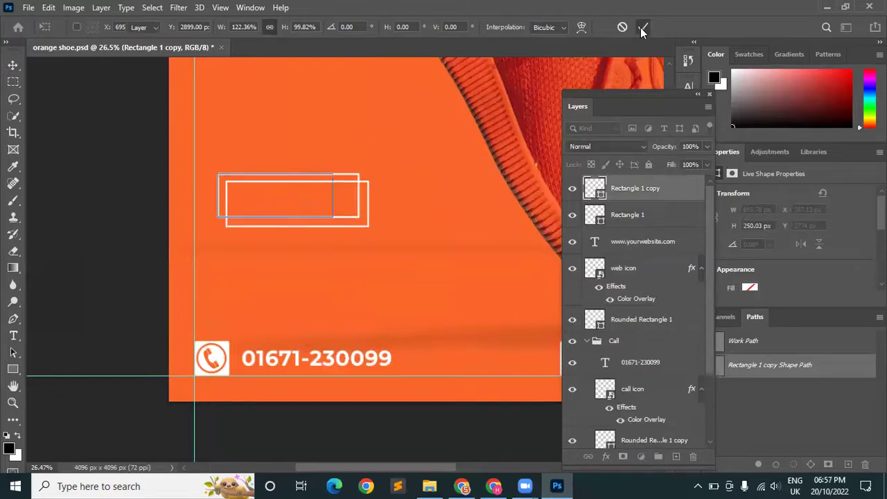
pyautogui.click(305, 128)
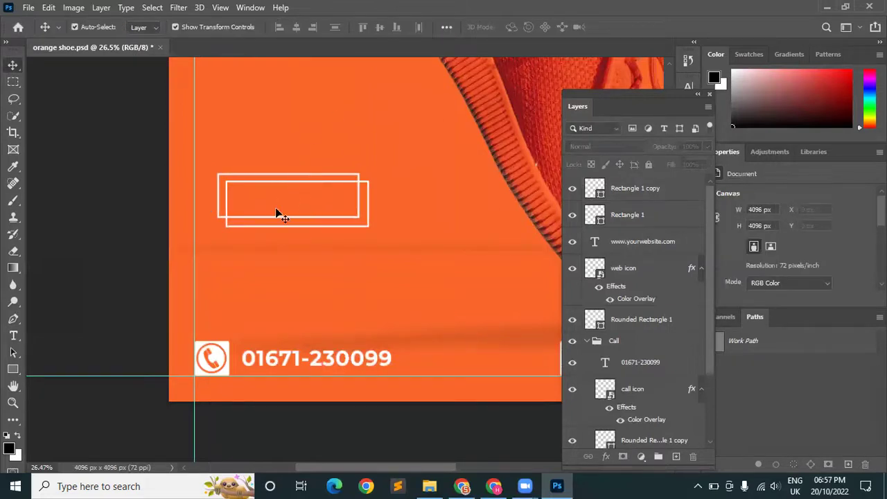
pyautogui.scroll(-1, 296, 202)
pyautogui.scroll(-2, 297, 202)
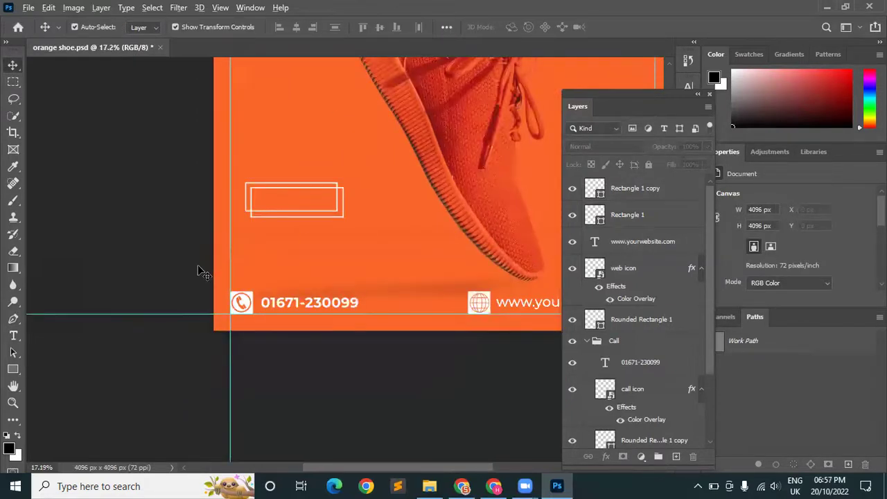
# Add white Montserrat Regular 120 pt 'SHOP NOW' text above the twin outline rectangles.
pyautogui.scroll(-2, 198, 271)
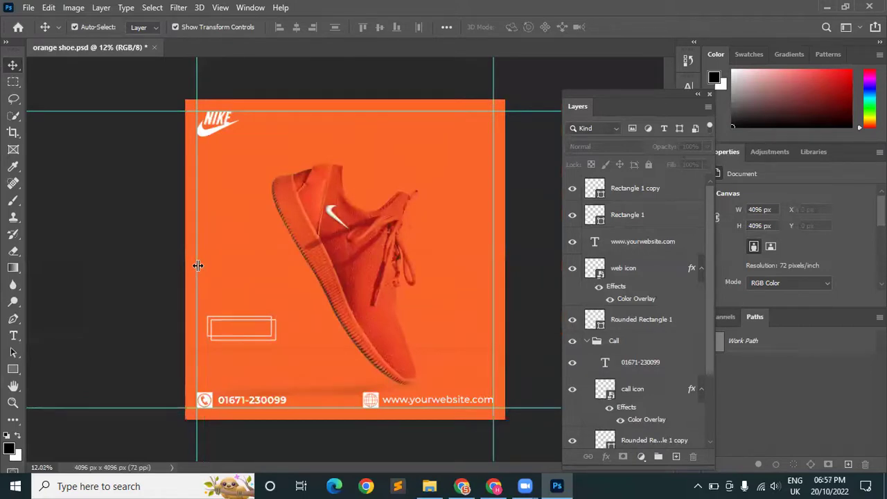
pyautogui.scroll(3, 211, 364)
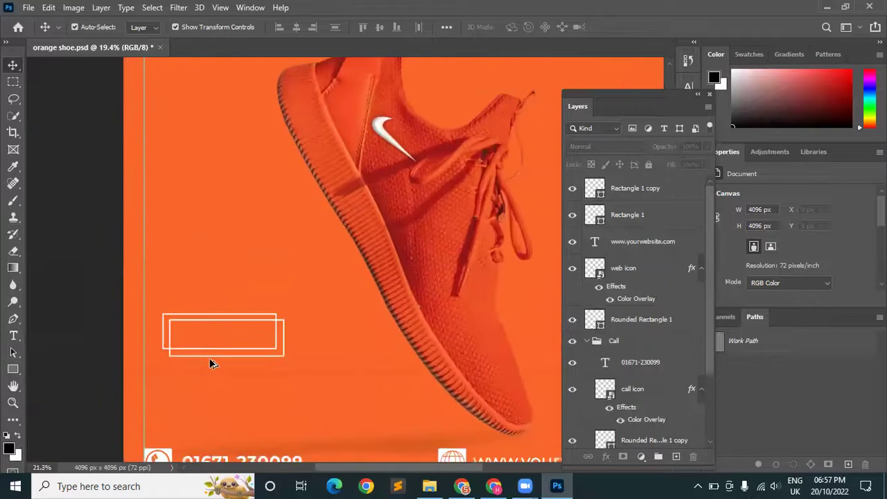
pyautogui.scroll(2, 212, 364)
pyautogui.click(13, 336)
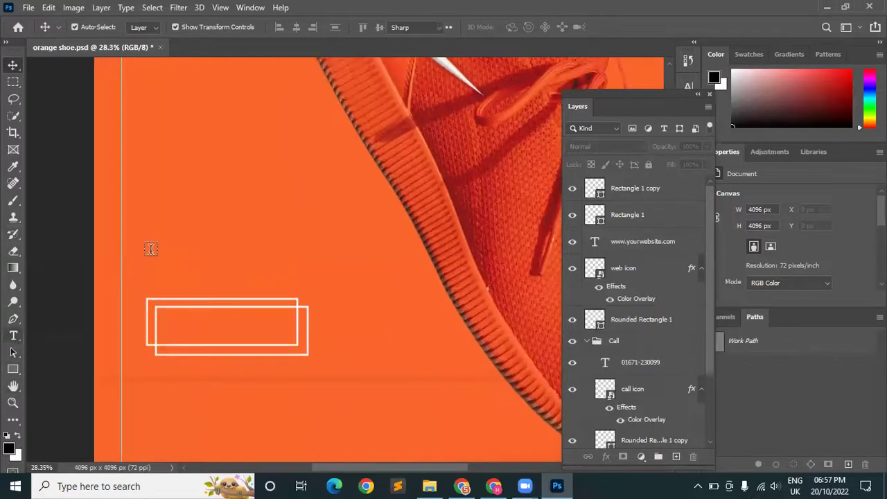
pyautogui.click(178, 242)
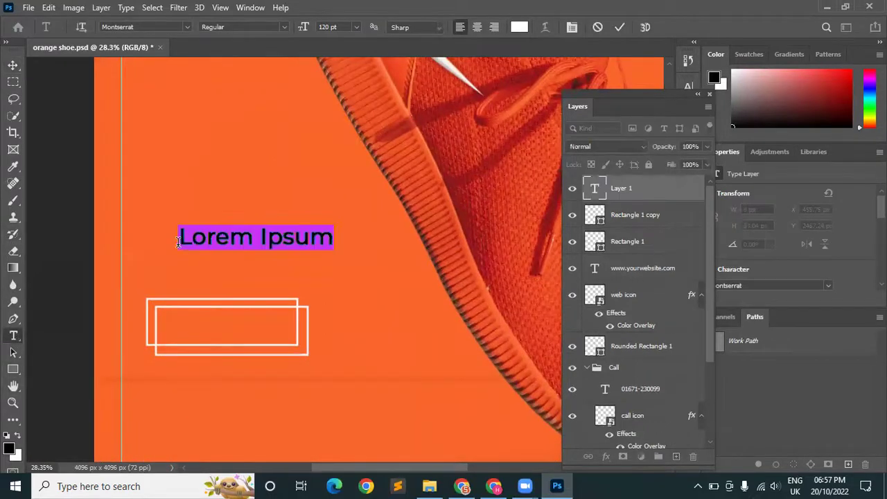
pyautogui.write('Sh')
pyautogui.press('BackSpace')
pyautogui.write('HOP NOW')
pyautogui.click(14, 65)
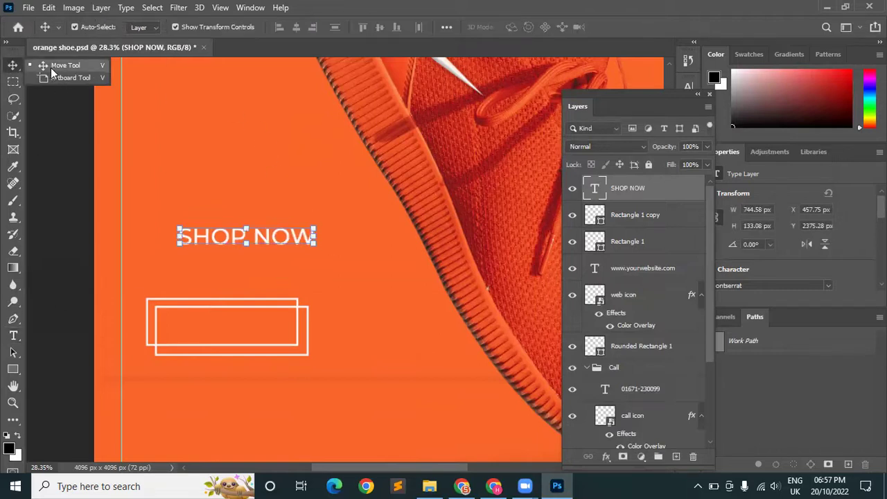
pyautogui.click(50, 68)
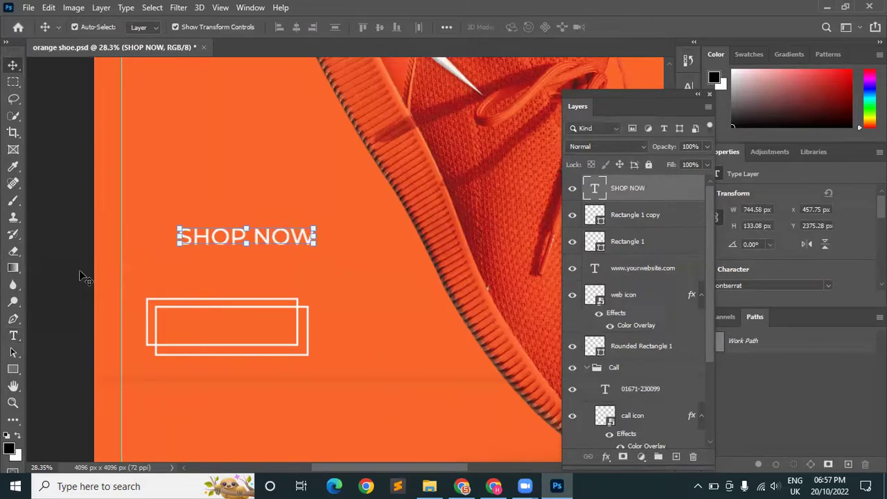
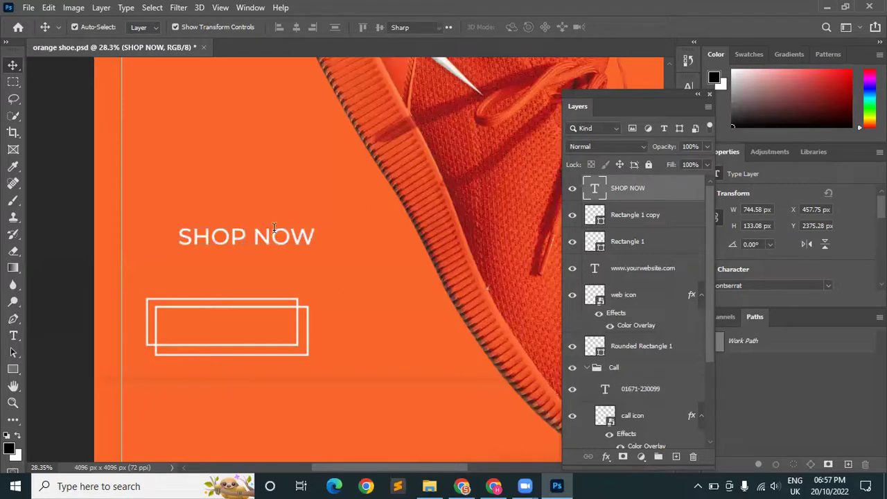
# Change the SHOP NOW text to the Montserrat Medium weight.
pyautogui.doubleClick(306, 236)
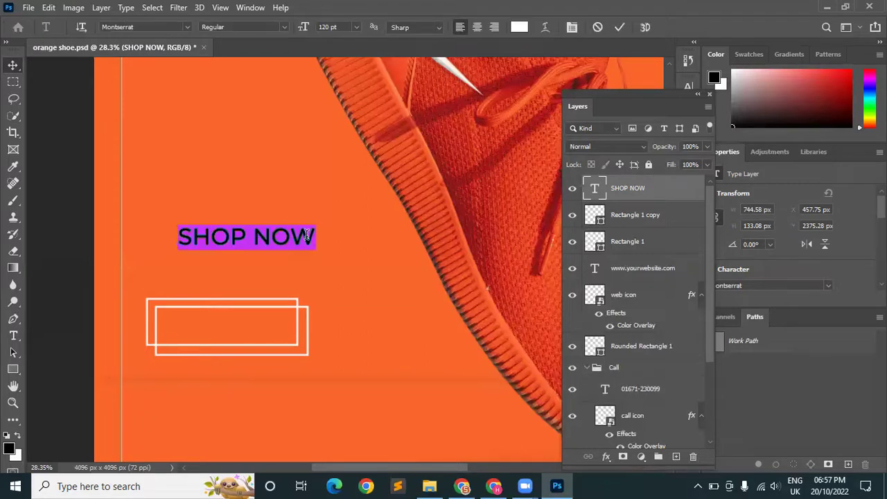
pyautogui.click(285, 26)
pyautogui.click(225, 122)
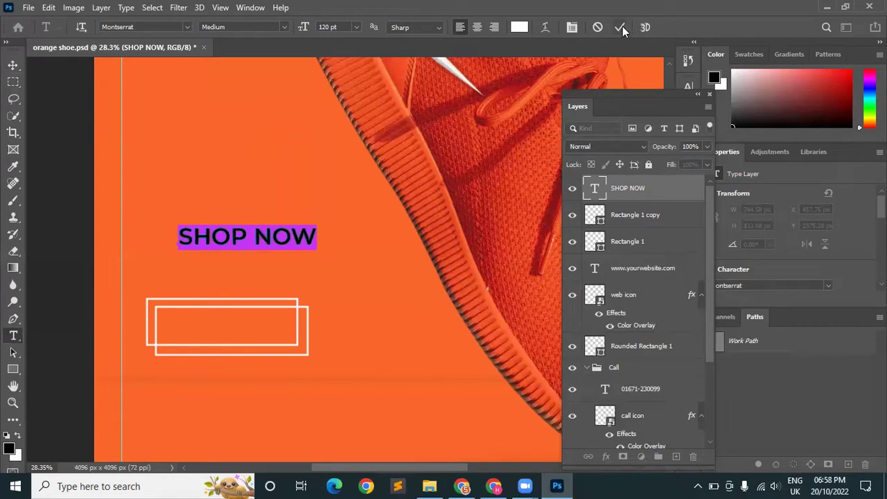
pyautogui.hotkey('ctrl', 'Return')
# Move SHOP NOW down into the white double-rectangle button frame and fit the ad in view.
pyautogui.press('v')
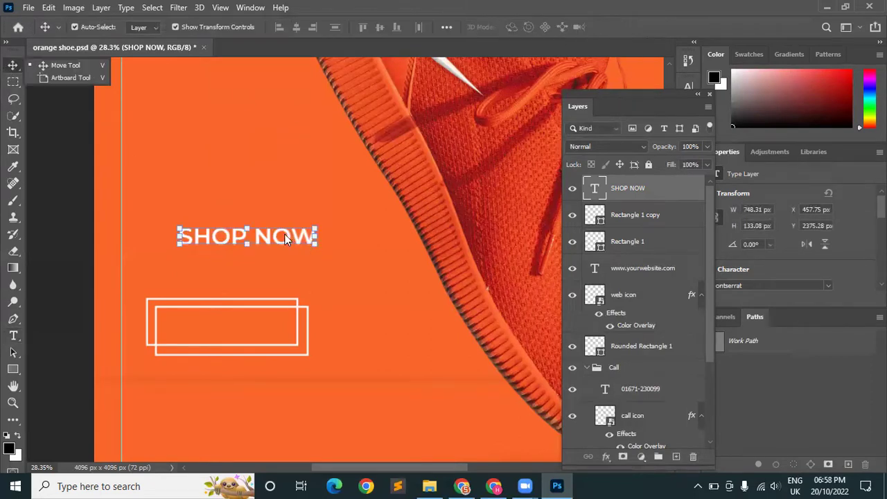
pyautogui.moveTo(285, 237); pyautogui.dragTo(268, 323)
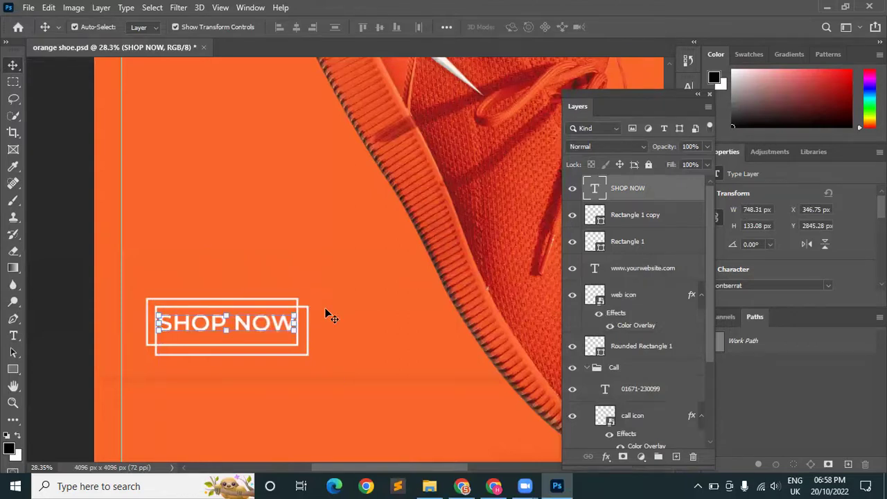
pyautogui.press('Down')
pyautogui.press('Down')
pyautogui.press('Down')
pyautogui.press('Down')
pyautogui.press('Down')
pyautogui.press('Down')
pyautogui.press('Down')
pyautogui.press('Down')
pyautogui.press('Down')
pyautogui.press('Down')
pyautogui.press('Down')
pyautogui.press('Down')
pyautogui.click(328, 315)
pyautogui.hotkey('ctrl', '0')
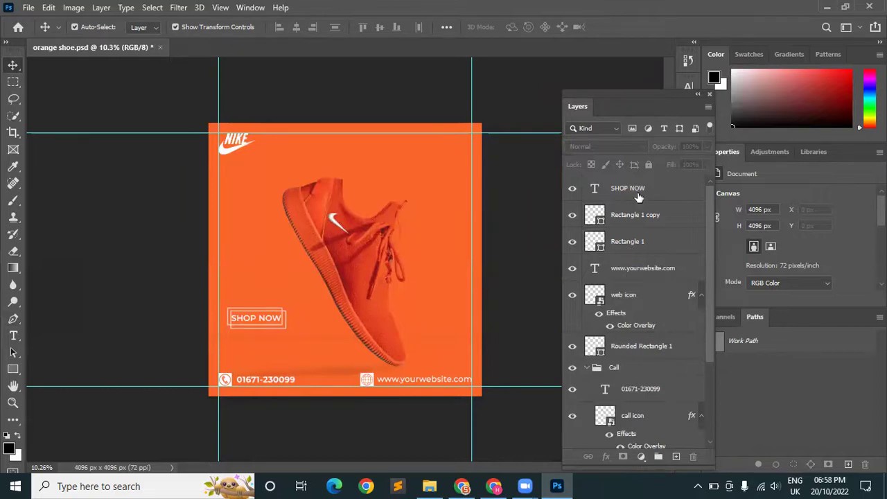
# Group the SHOP NOW text and button rectangle layers as 'Shop Now'.
pyautogui.click(650, 233)
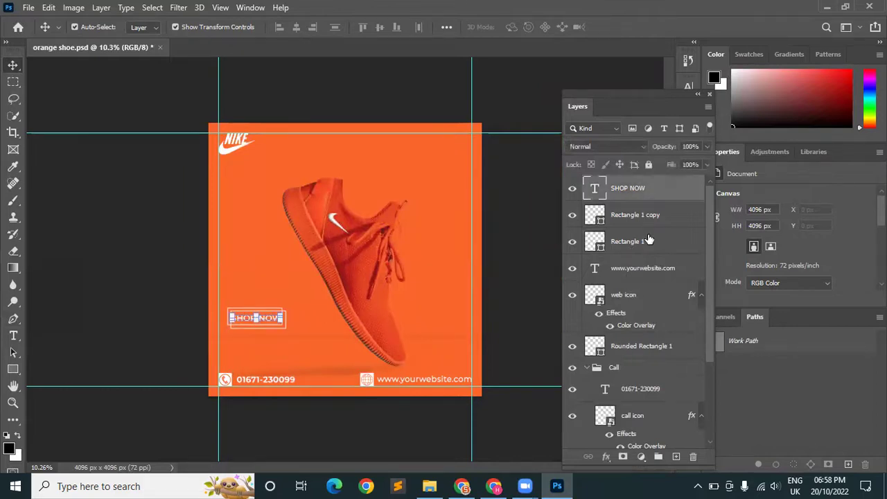
pyautogui.keyDown('shift'); pyautogui.click(646, 241); pyautogui.keyUp('shift')
pyautogui.hotkey('ctrl', 'g')
pyautogui.doubleClick(623, 183)
pyautogui.write('Shop Now')
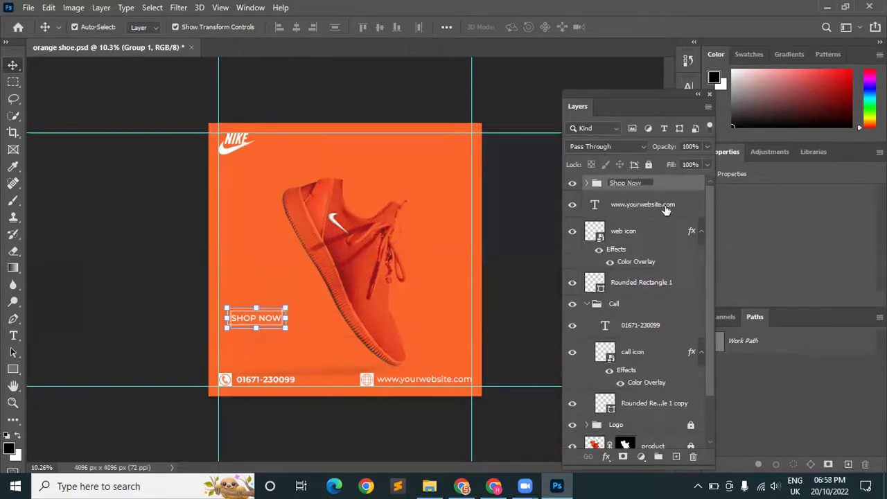
pyautogui.click(645, 208)
# Group the website icon, background and URL layers as 'Website', and collapse the Call group.
pyautogui.click(639, 231)
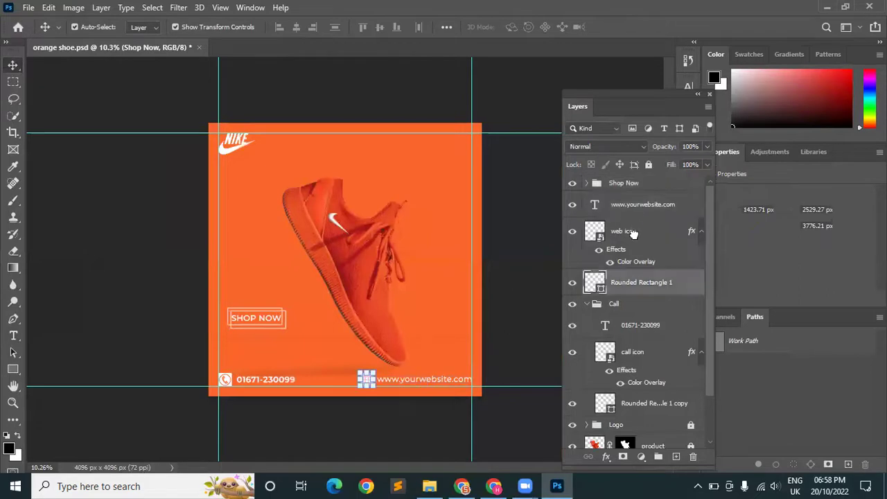
pyautogui.keyDown('shift'); pyautogui.click(641, 208); pyautogui.keyUp('shift')
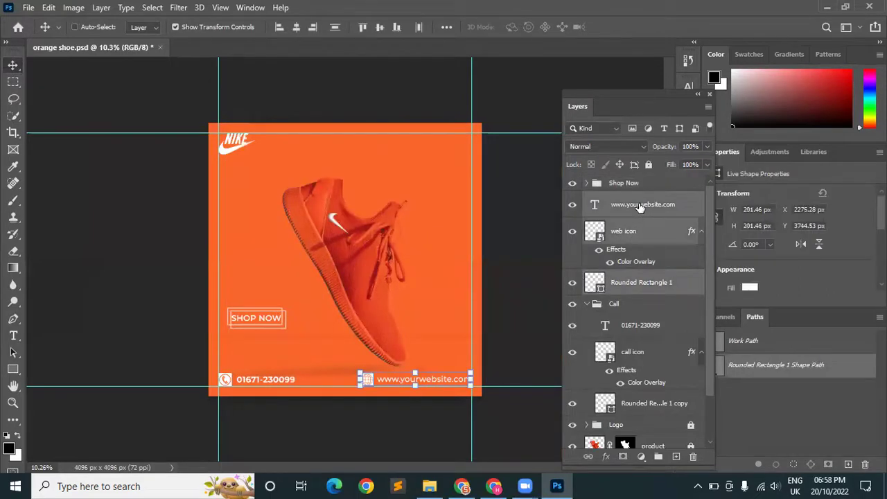
pyautogui.hotkey('ctrl', 'g')
pyautogui.doubleClick(620, 200)
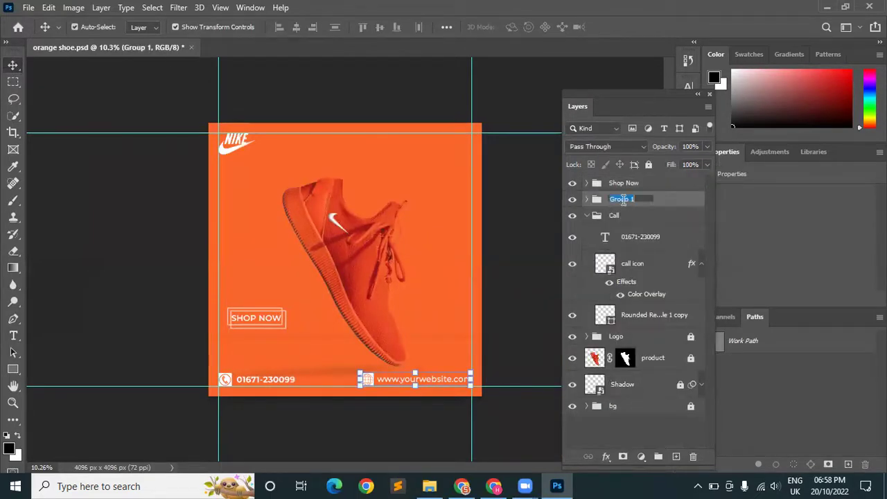
pyautogui.write('Website')
pyautogui.click(585, 218)
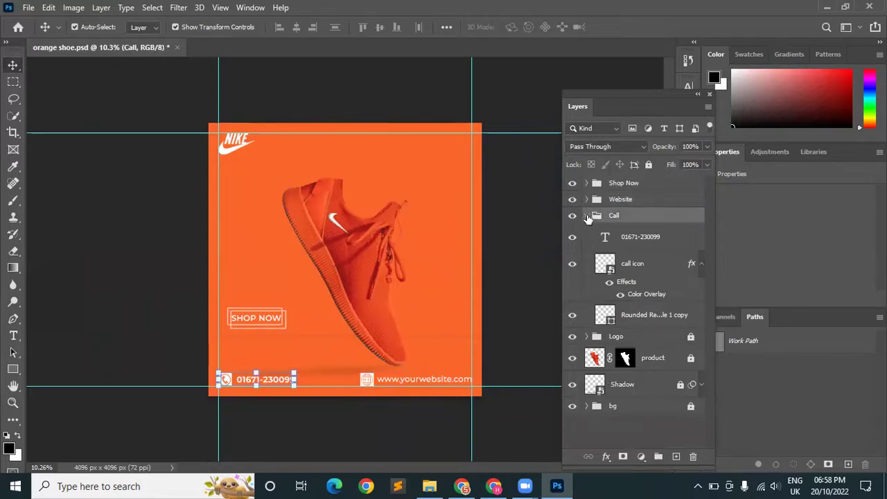
pyautogui.click(587, 217)
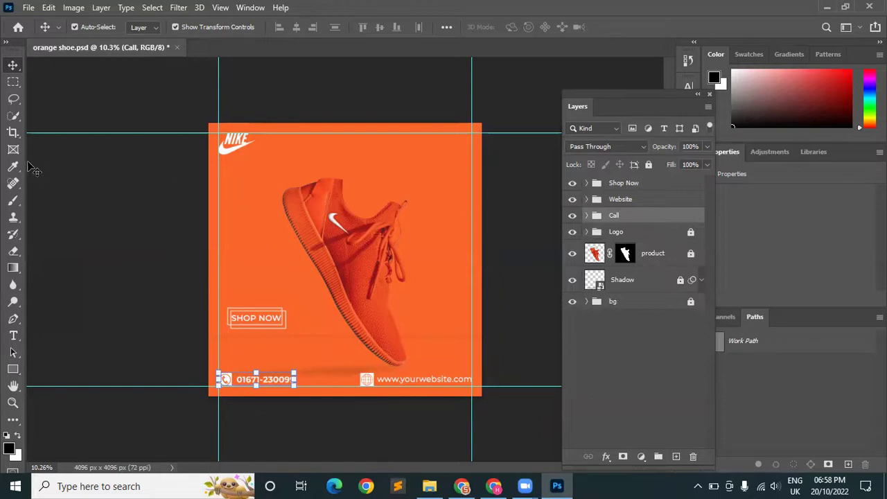
pyautogui.click(626, 183)
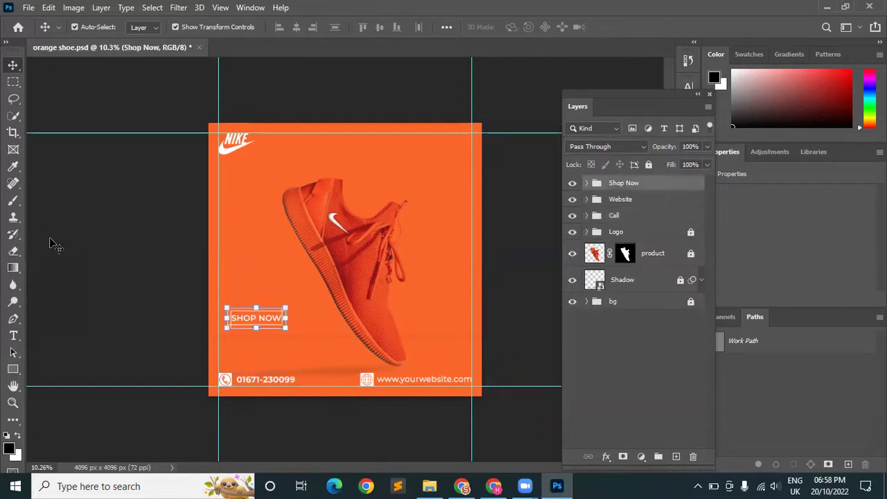
# Draw a tall rectangle over the shoe with the Rectangle Tool.
pyautogui.rightClick(13, 369)
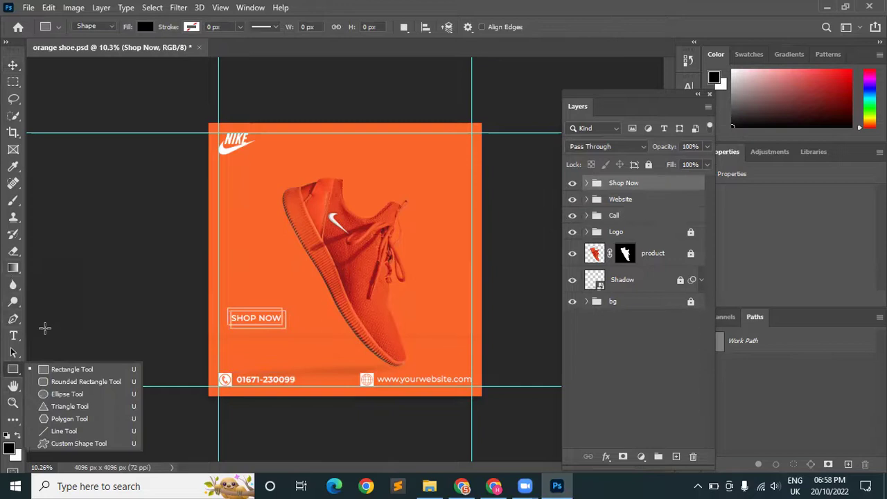
pyautogui.click(56, 372)
pyautogui.moveTo(244, 112); pyautogui.dragTo(325, 197)
pyautogui.moveTo(356, 235)
pyautogui.mouseDown()
pyautogui.moveTo(344, 205)
pyautogui.moveTo(411, 366)
pyautogui.mouseUp()
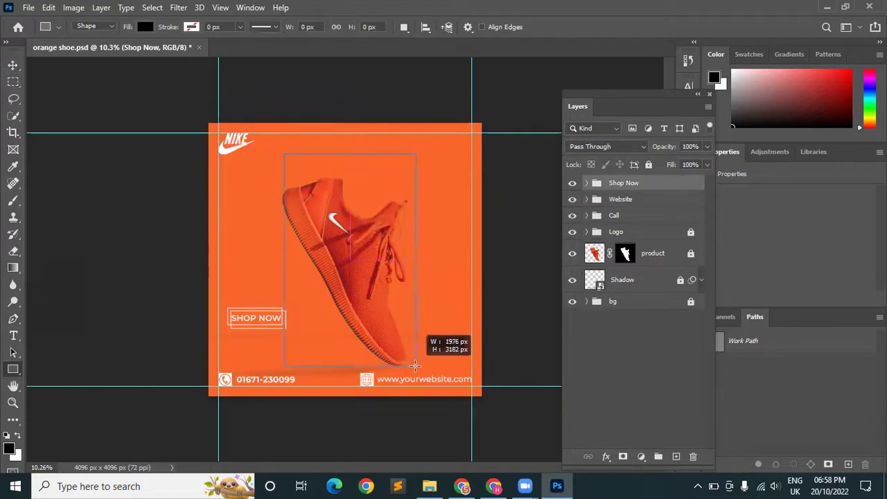
pyautogui.moveTo(411, 366); pyautogui.dragTo(386, 366)
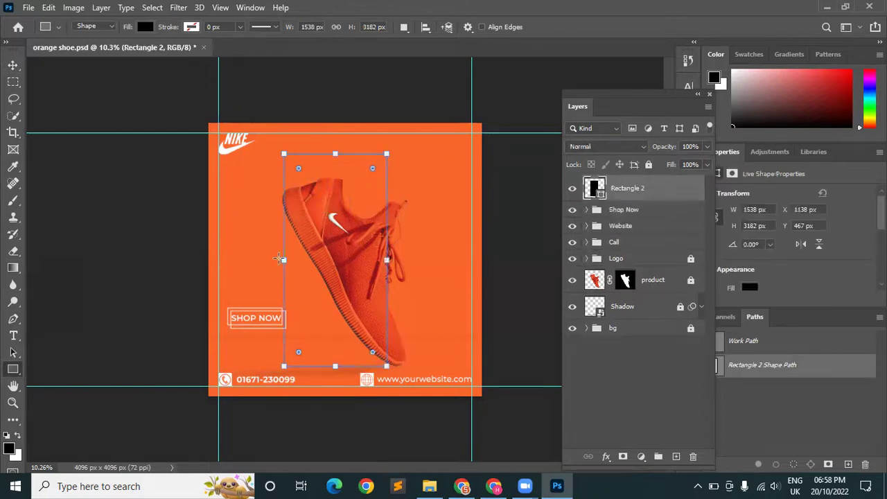
pyautogui.moveTo(285, 259); pyautogui.dragTo(294, 259)
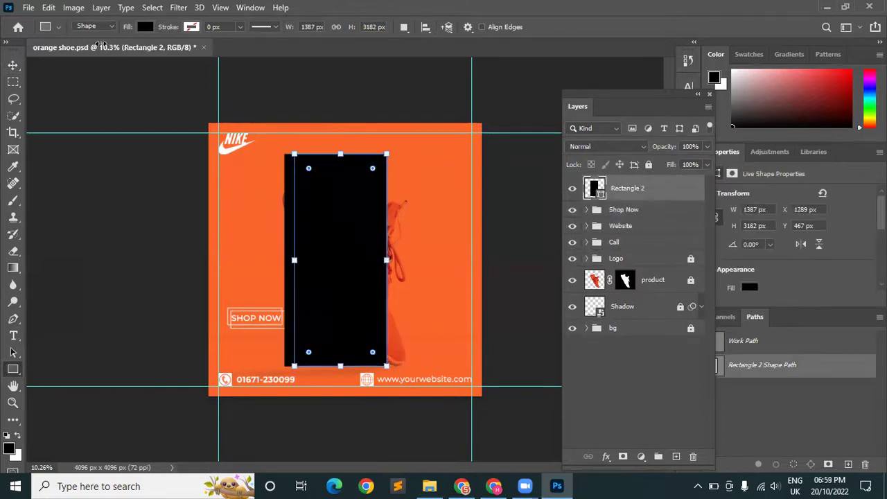
# Give the rectangle no fill and a 1 px white outline.
pyautogui.click(144, 28)
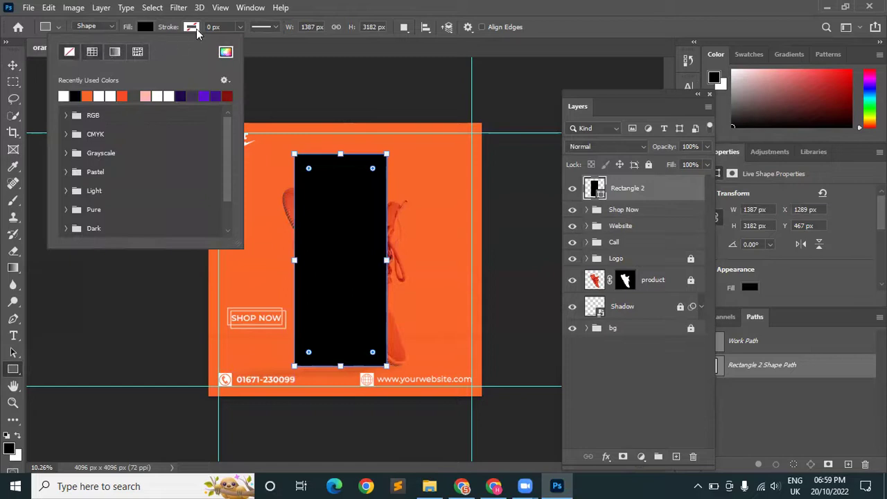
pyautogui.click(70, 51)
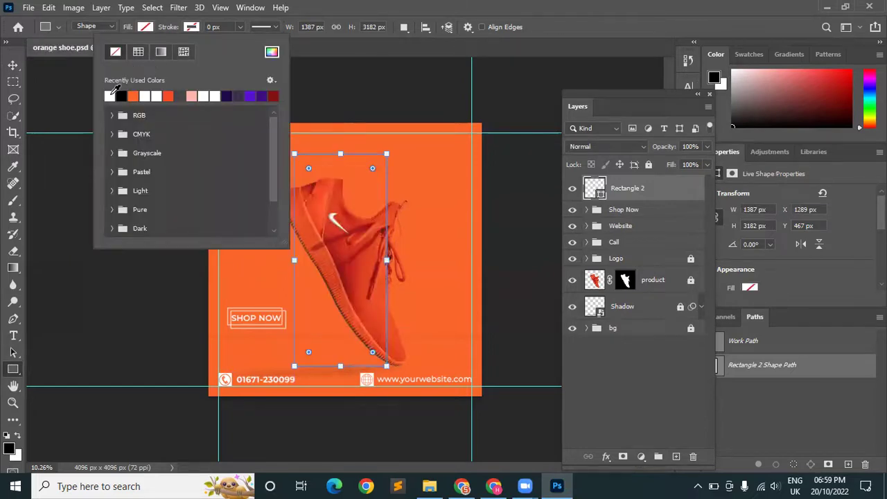
pyautogui.click(219, 27)
pyautogui.write('1')
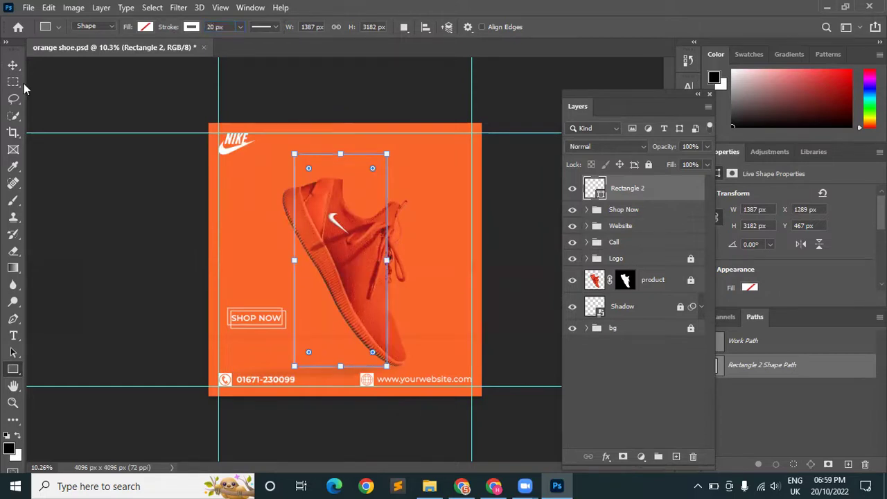
# Free Transform the frame shorter at the bottom and wider on the right to fit the shoe.
pyautogui.click(13, 65)
pyautogui.click(35, 178)
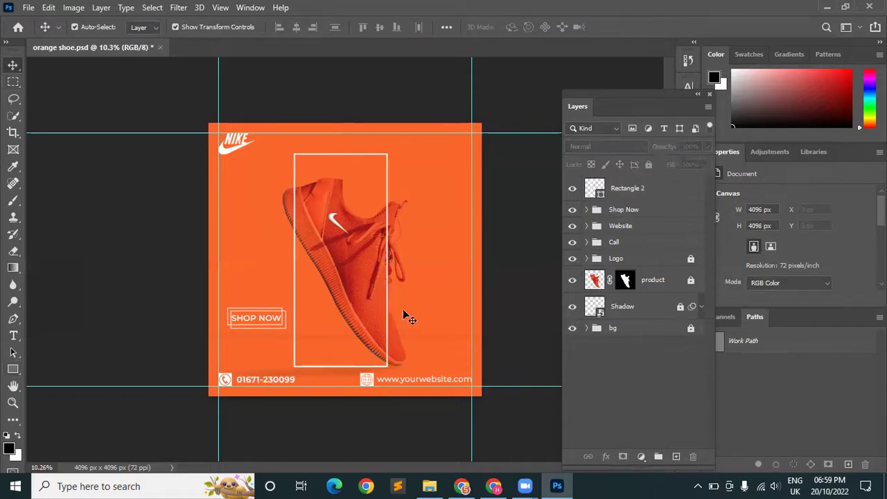
pyautogui.click(330, 366)
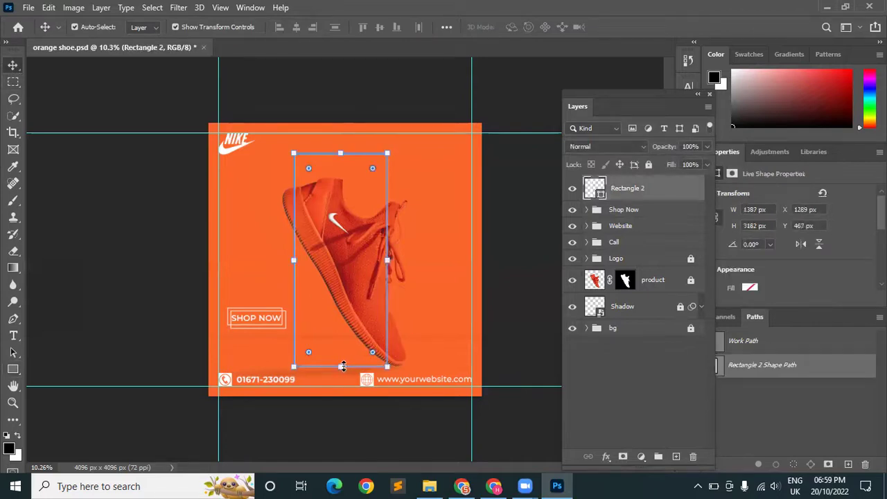
pyautogui.moveTo(342, 366); pyautogui.dragTo(341, 358)
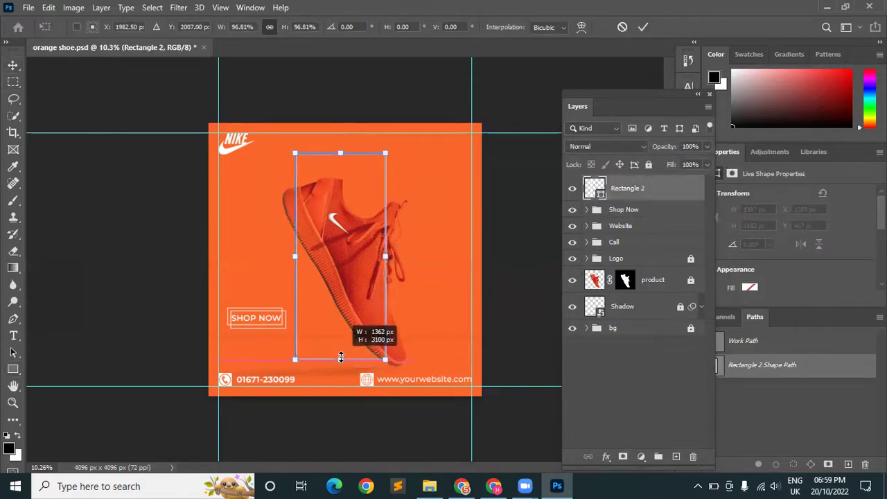
pyautogui.moveTo(341, 357); pyautogui.dragTo(341, 351)
pyautogui.moveTo(385, 255); pyautogui.dragTo(390, 254)
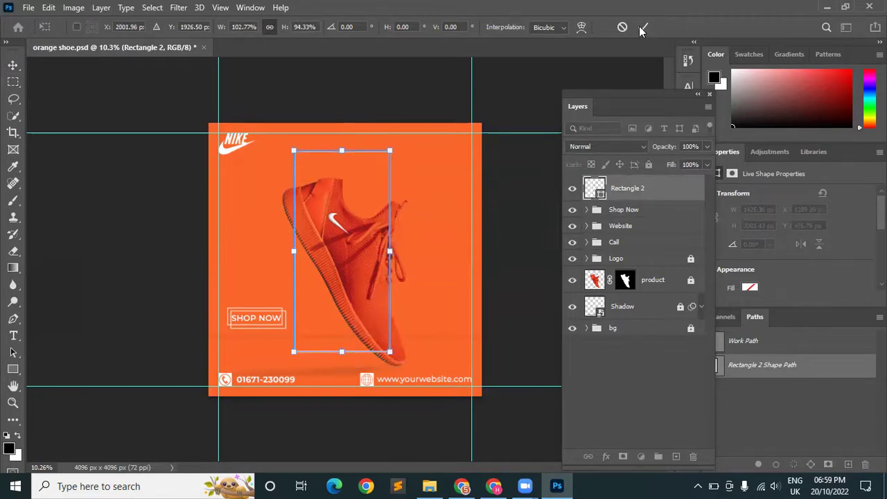
pyautogui.press('Return')
pyautogui.click(510, 234)
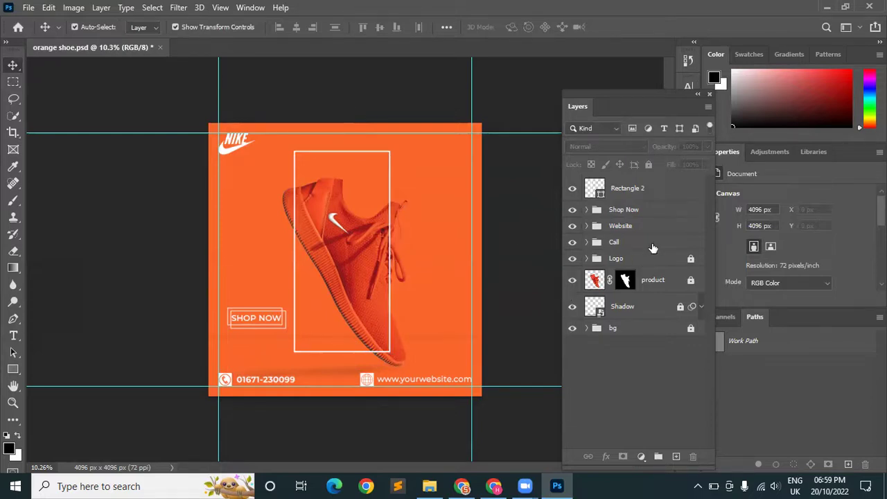
pyautogui.click(656, 194)
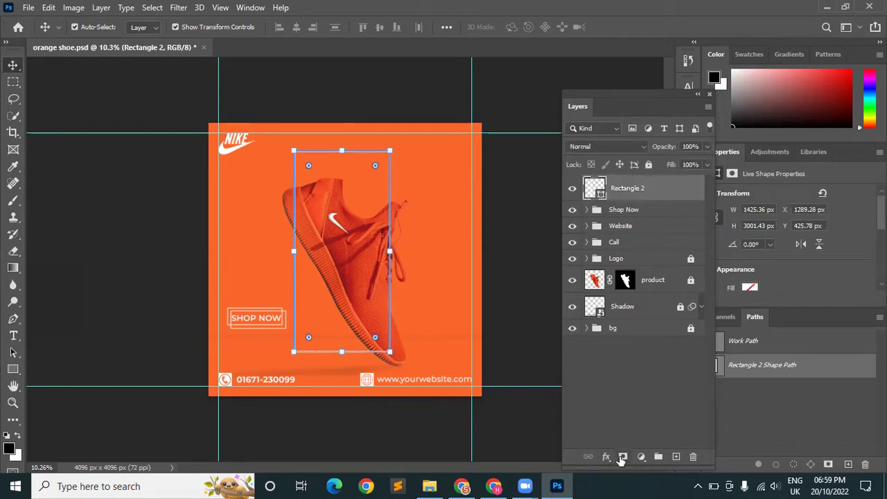
# Add a layer mask to Rectangle 2 and brush black over the frame edge at the shoe's top.
pyautogui.click(621, 458)
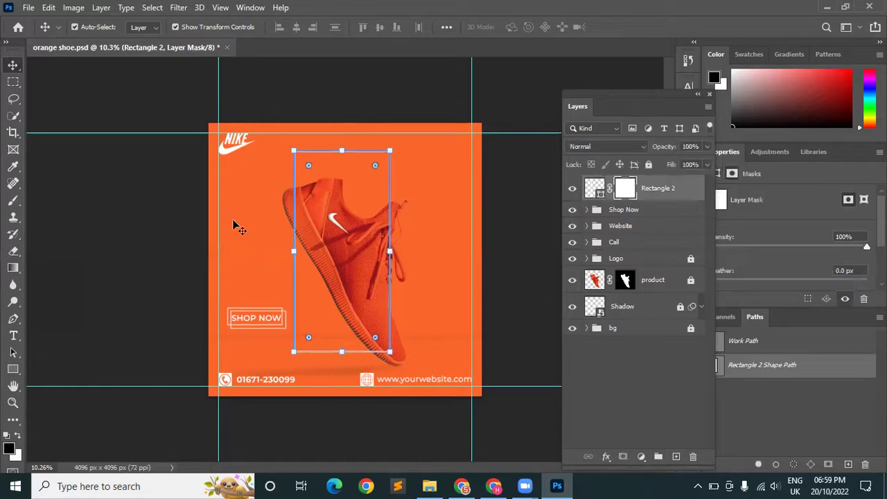
pyautogui.click(13, 201)
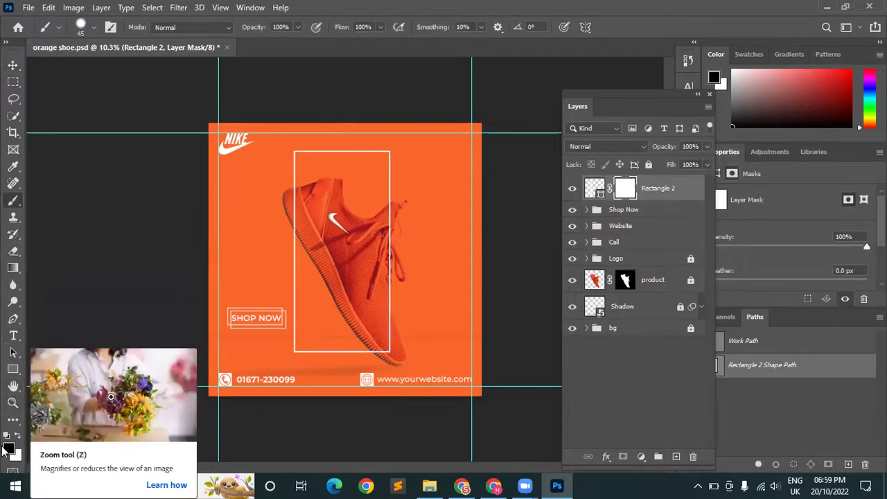
pyautogui.click(94, 26)
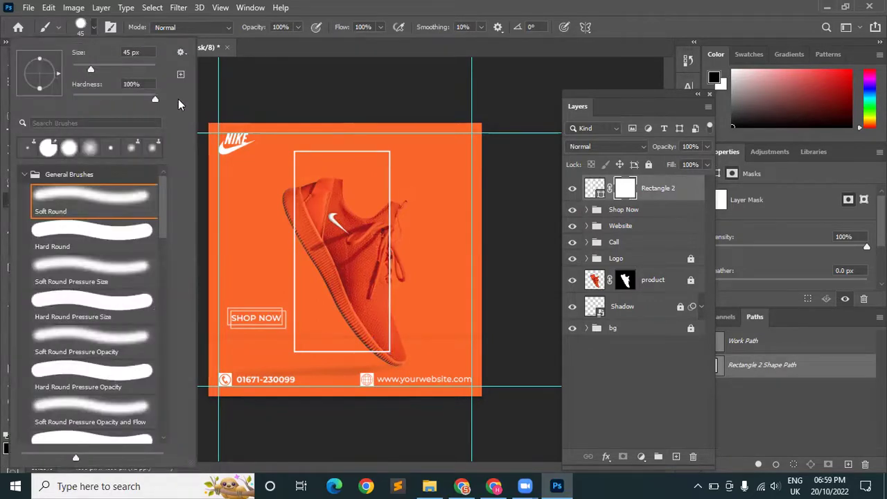
pyautogui.click(96, 28)
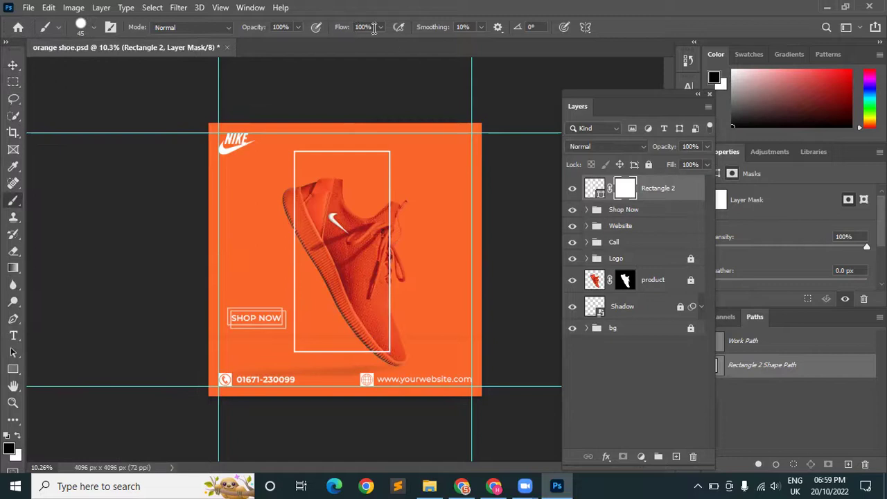
pyautogui.scroll(3, 418, 183)
pyautogui.scroll(3, 412, 178)
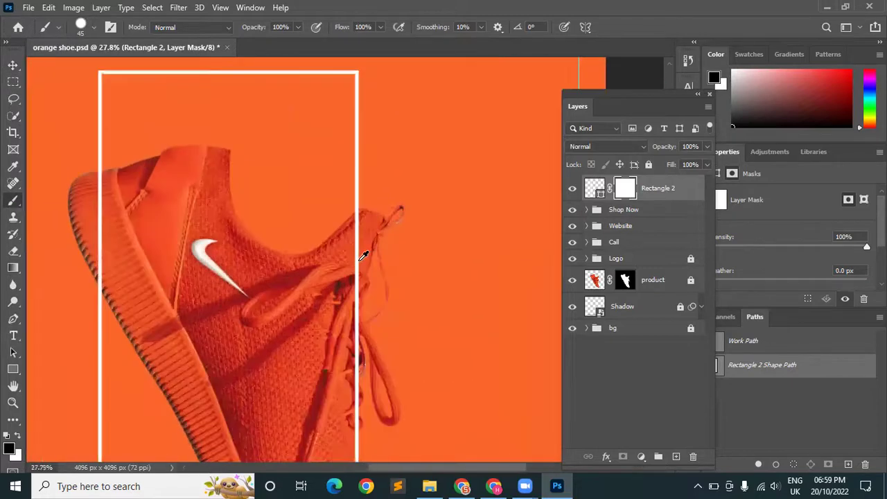
pyautogui.scroll(3, 362, 252)
pyautogui.scroll(4, 362, 254)
pyautogui.scroll(2, 350, 217)
pyautogui.scroll(1, 346, 214)
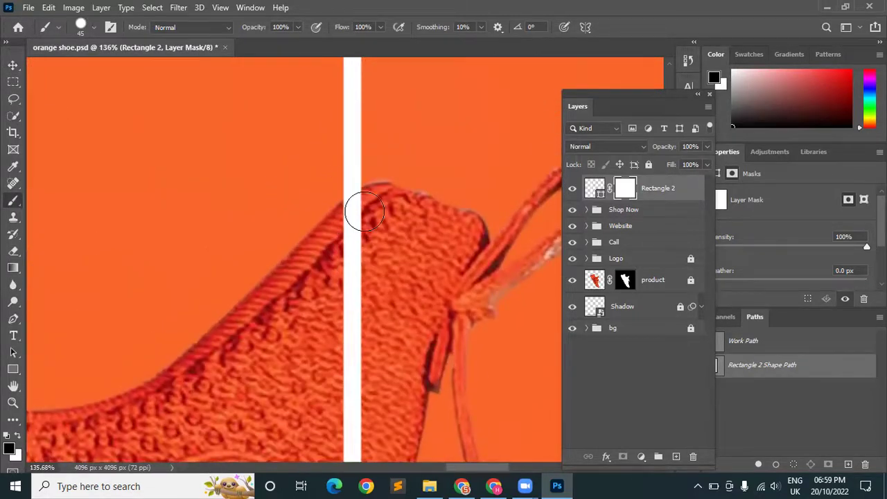
pyautogui.scroll(3, 366, 202)
pyautogui.scroll(3, 370, 206)
pyautogui.moveTo(352, 233)
pyautogui.mouseDown()
pyautogui.moveTo(363, 192)
pyautogui.moveTo(350, 208)
pyautogui.mouseUp()
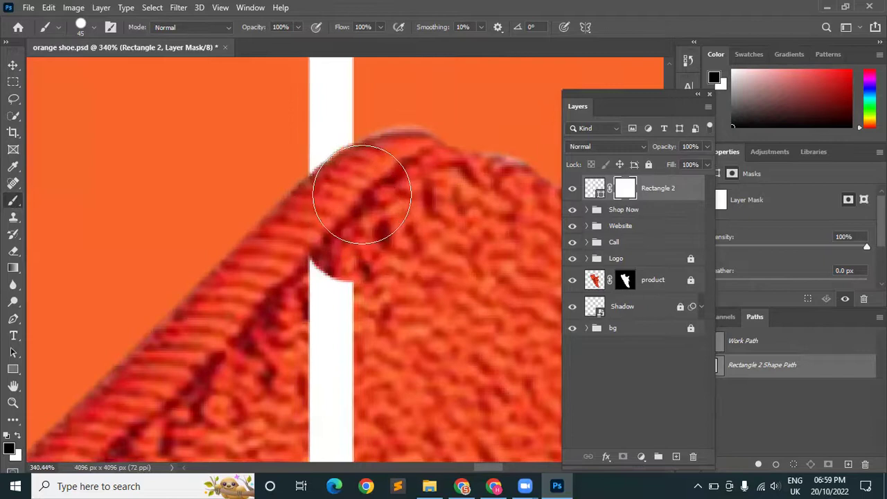
# Try black mask strokes over the frame edge at the laces, then undo them.
pyautogui.scroll(-1, 354, 236)
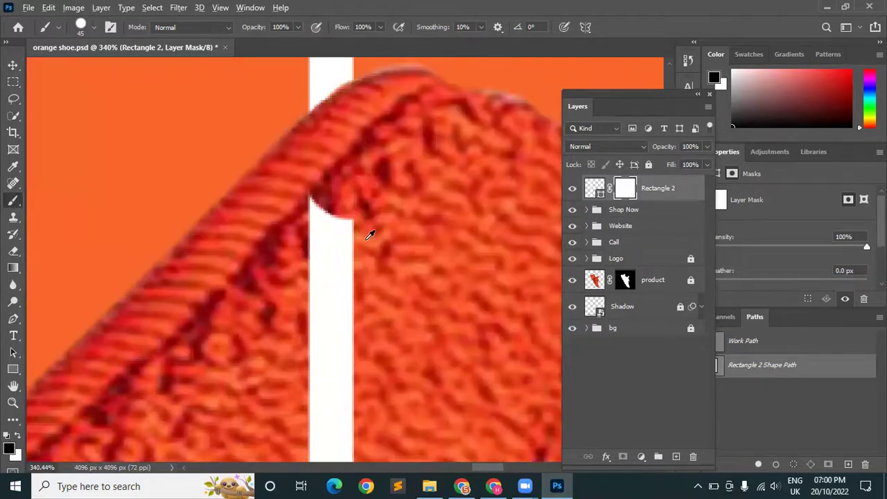
pyautogui.scroll(-2, 371, 233)
pyautogui.scroll(-1, 360, 243)
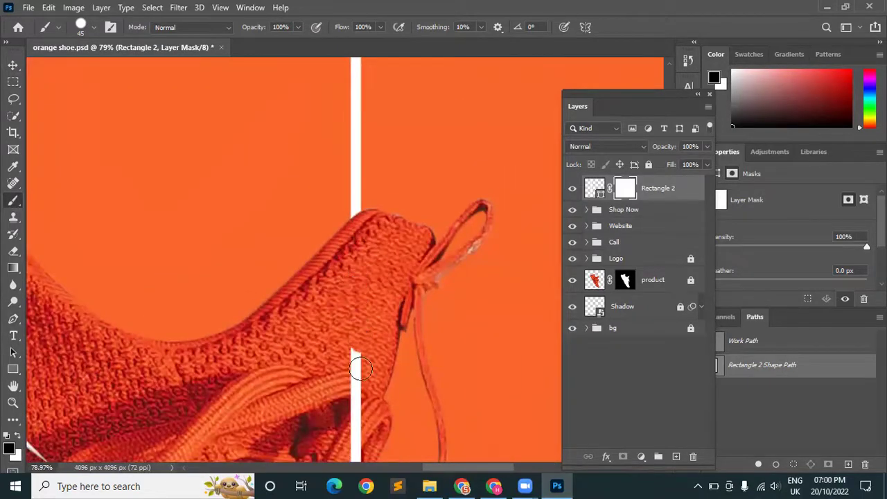
pyautogui.scroll(-2, 358, 338)
pyautogui.scroll(-3, 359, 339)
pyautogui.scroll(-2, 359, 339)
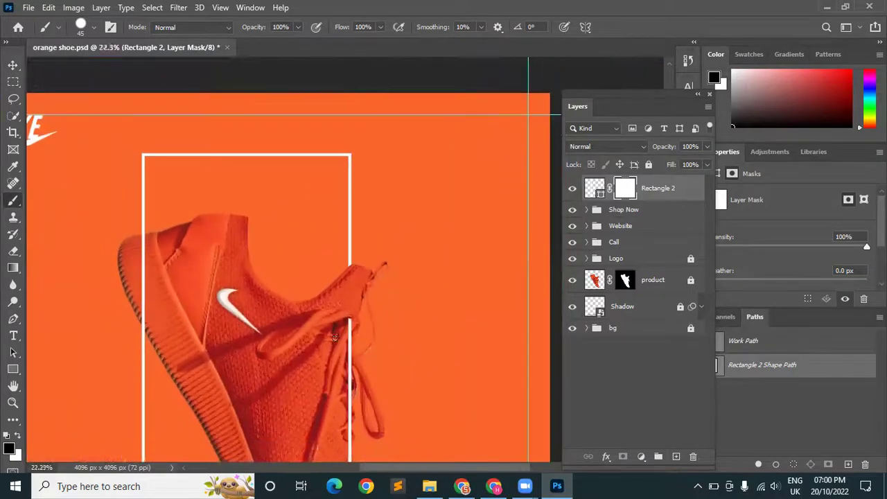
pyautogui.scroll(-2, 357, 277)
pyautogui.scroll(3, 356, 228)
pyautogui.moveTo(359, 156); pyautogui.dragTo(350, 363)
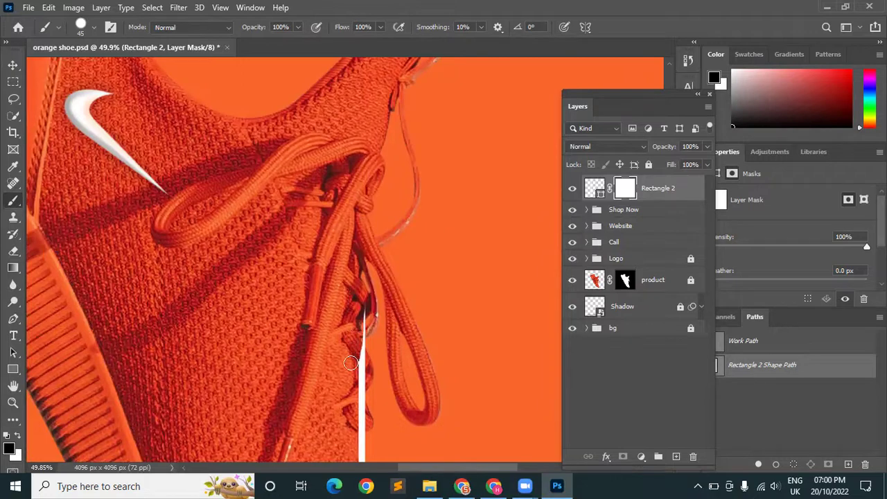
pyautogui.hotkey('ctrl', 'z')
pyautogui.hotkey('ctrl', 'z')
pyautogui.hotkey('ctrl', 'z')
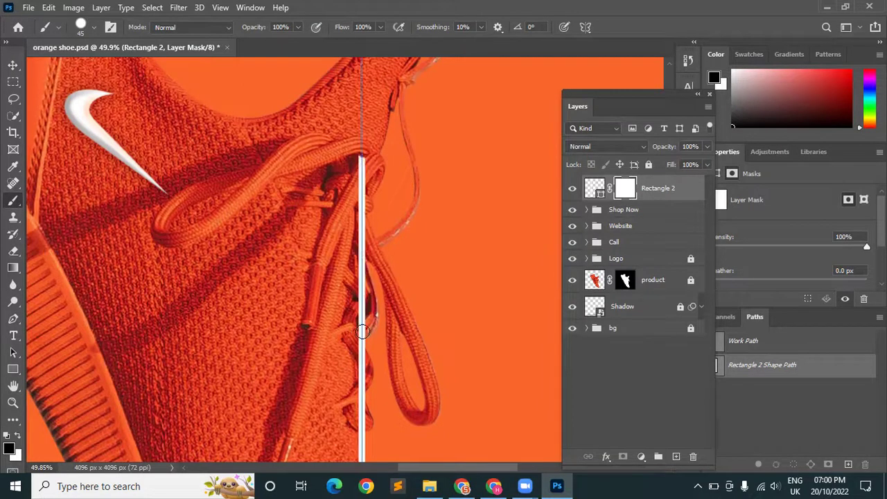
pyautogui.scroll(2, 360, 324)
pyautogui.scroll(2, 363, 301)
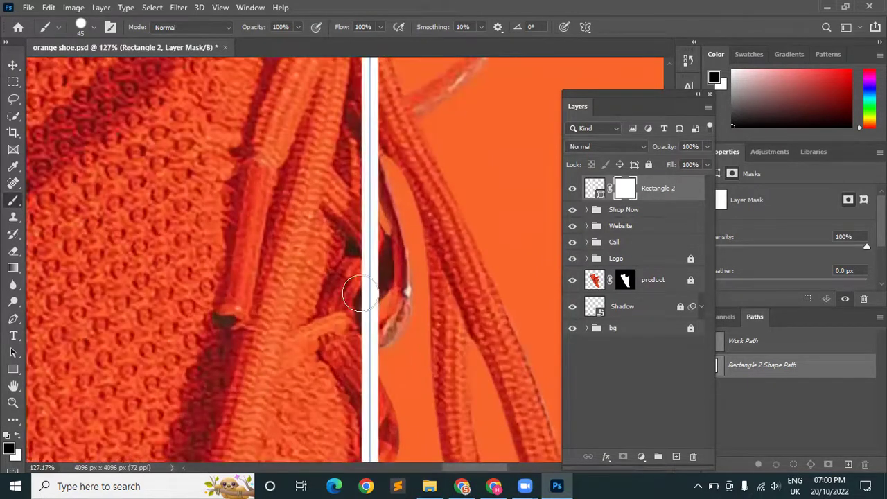
pyautogui.moveTo(362, 292); pyautogui.dragTo(359, 104)
pyautogui.scroll(3, 356, 208)
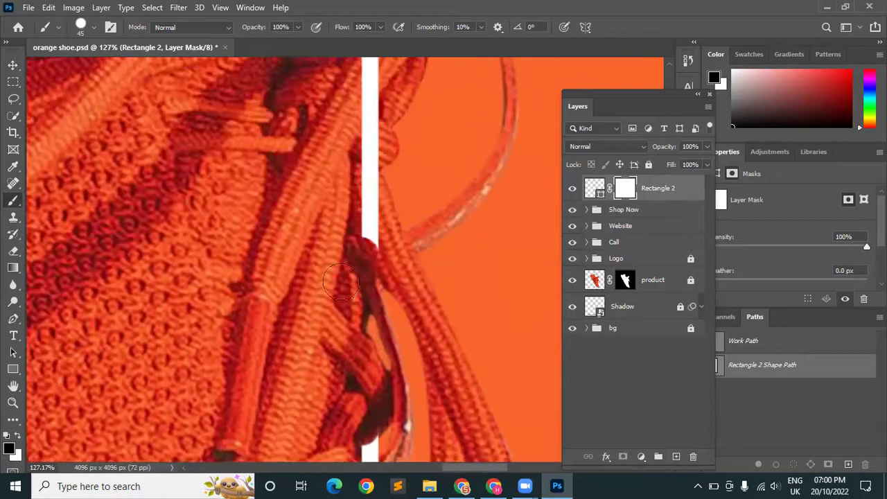
pyautogui.scroll(1, 347, 291)
pyautogui.moveTo(361, 308); pyautogui.dragTo(364, 236)
pyautogui.press('z')
pyautogui.hotkey('ctrl', 'z')
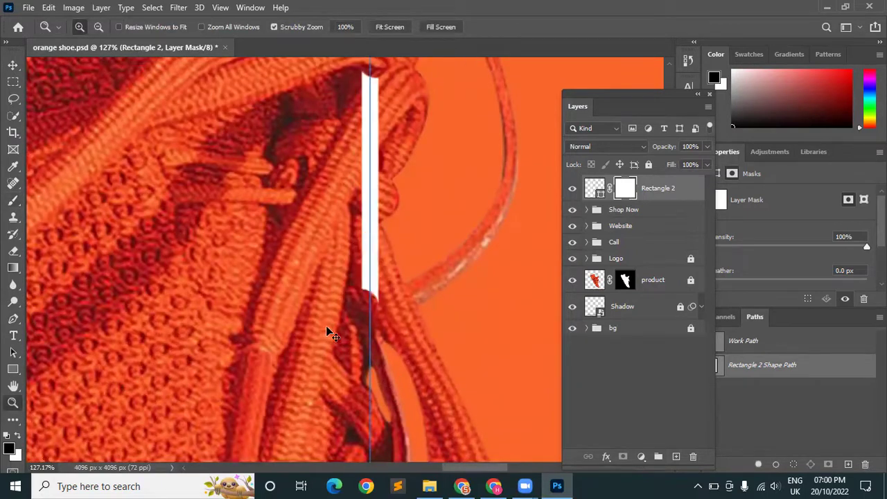
pyautogui.hotkey('ctrl', 'z')
pyautogui.scroll(-2, 326, 276)
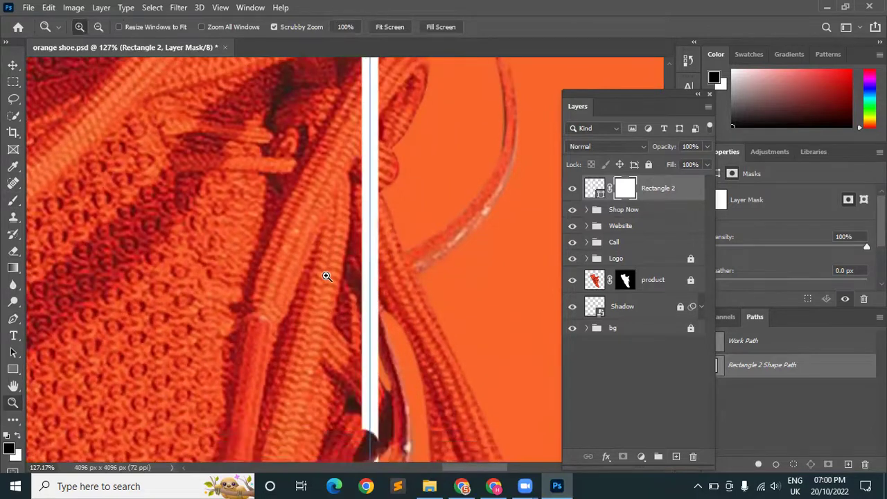
pyautogui.scroll(4, 326, 276)
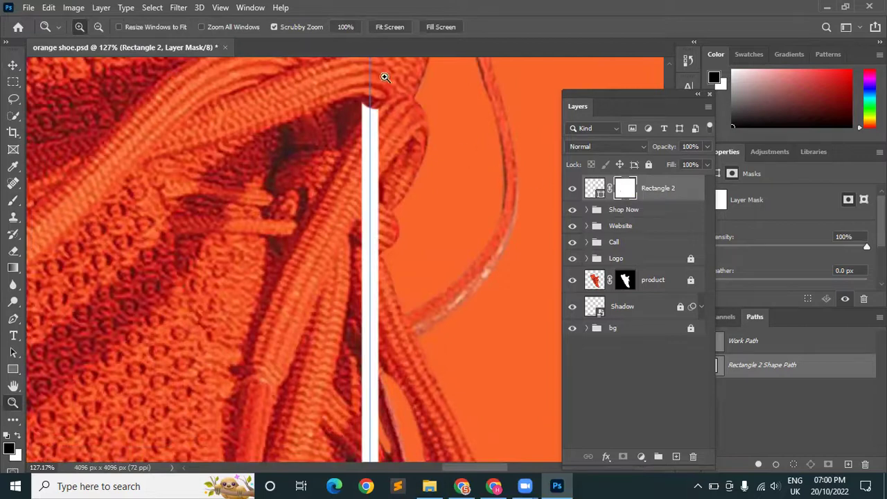
# Paint black down the frame's right edge behind the upper and lower laces.
pyautogui.click(14, 201)
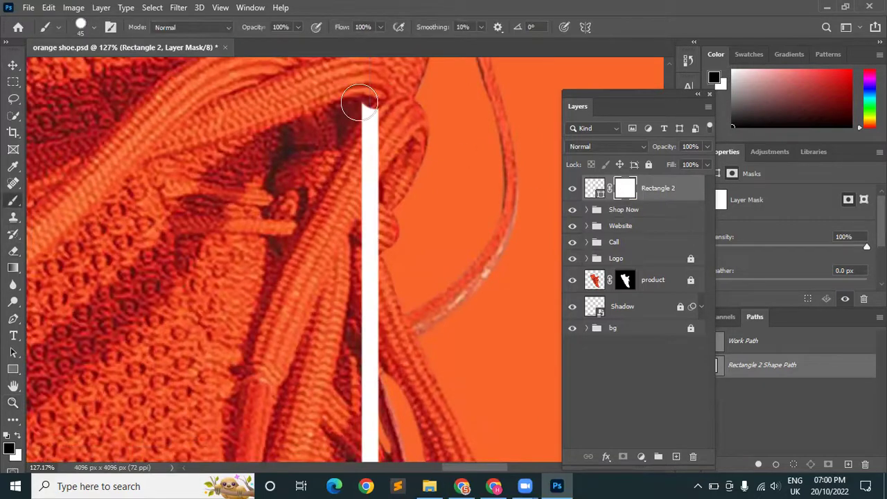
pyautogui.moveTo(365, 104); pyautogui.dragTo(364, 344)
pyautogui.scroll(-3, 350, 337)
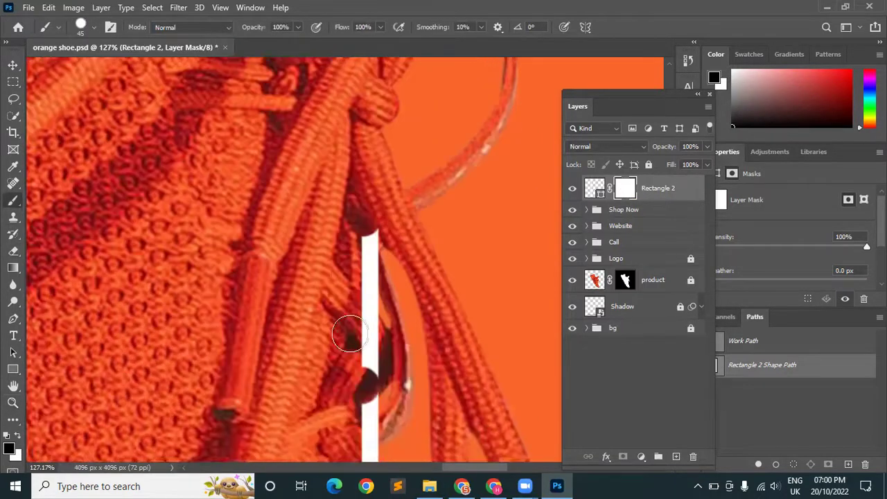
pyautogui.scroll(-1, 350, 291)
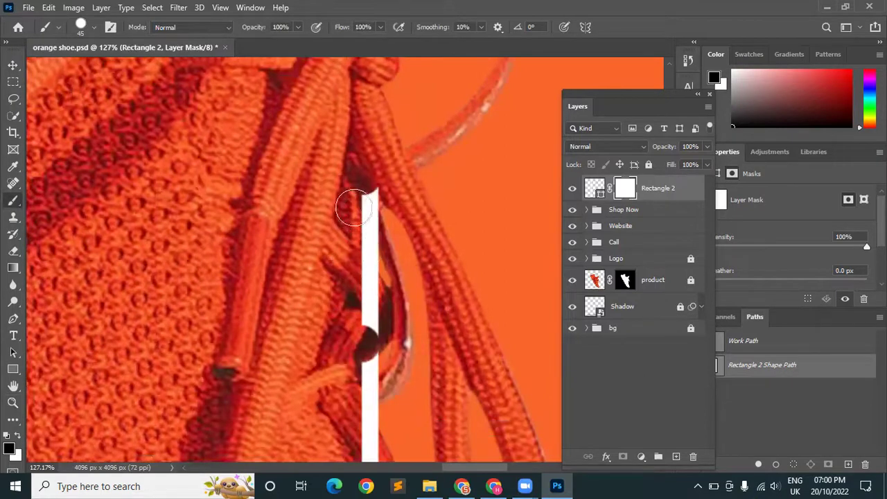
pyautogui.moveTo(367, 187); pyautogui.dragTo(363, 347)
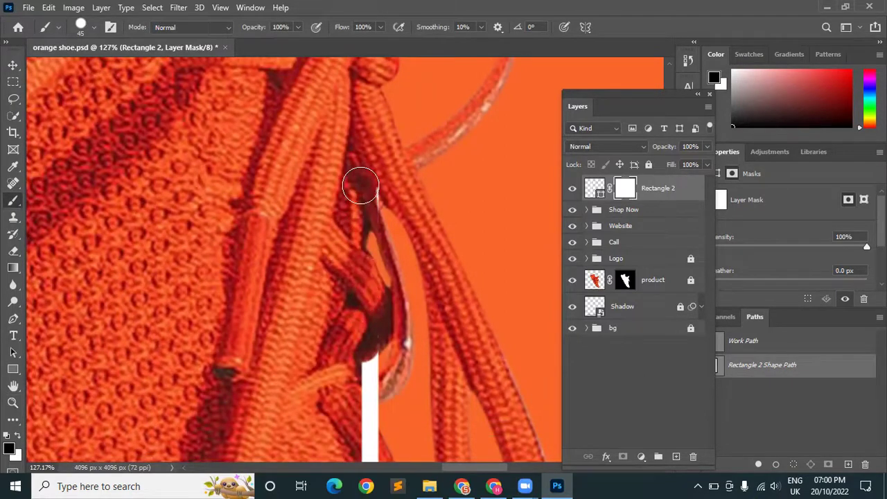
pyautogui.scroll(-3, 351, 285)
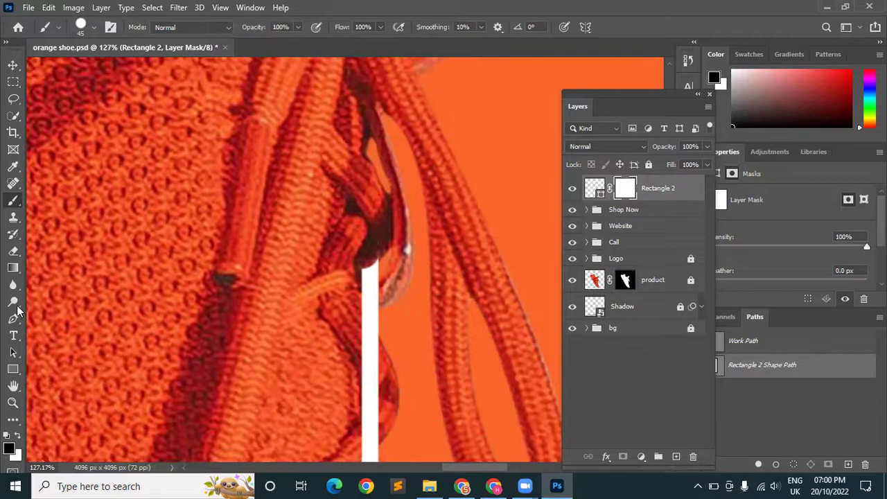
# With a smaller white brush, restore the frame edge in the gap between laces.
pyautogui.click(17, 437)
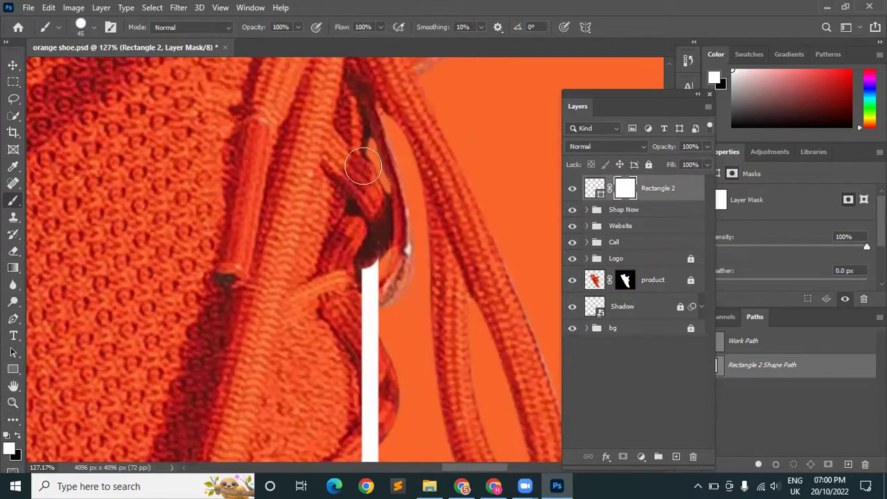
pyautogui.press('[')
pyautogui.press('[')
pyautogui.press('[')
pyautogui.scroll(2, 371, 155)
pyautogui.scroll(2, 371, 155)
pyautogui.moveTo(369, 122); pyautogui.dragTo(366, 154)
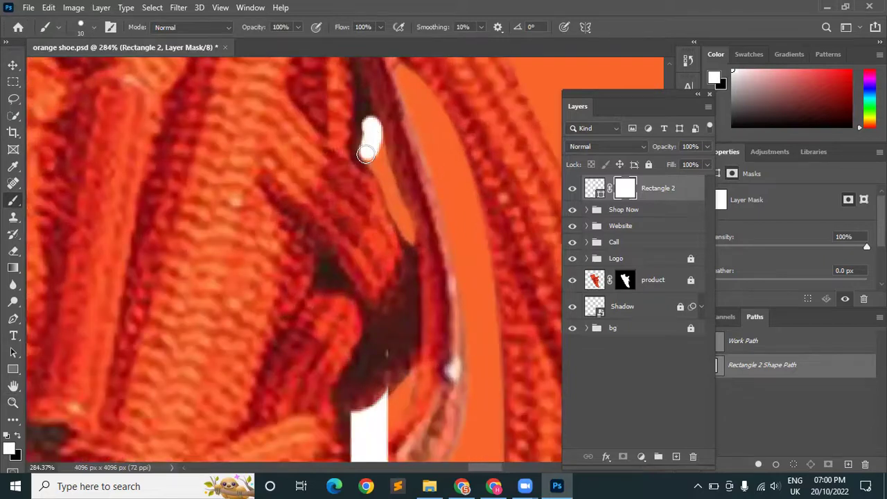
pyautogui.hotkey('ctrl', 'z')
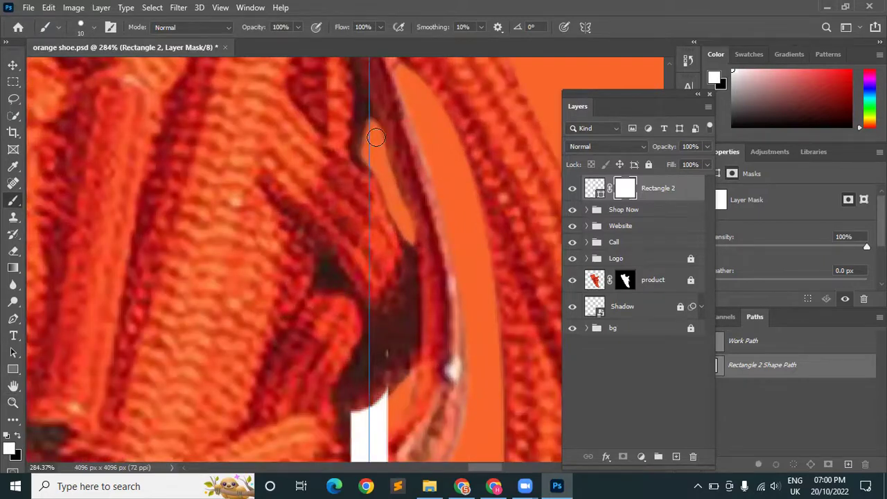
pyautogui.scroll(2, 375, 137)
pyautogui.scroll(1, 373, 134)
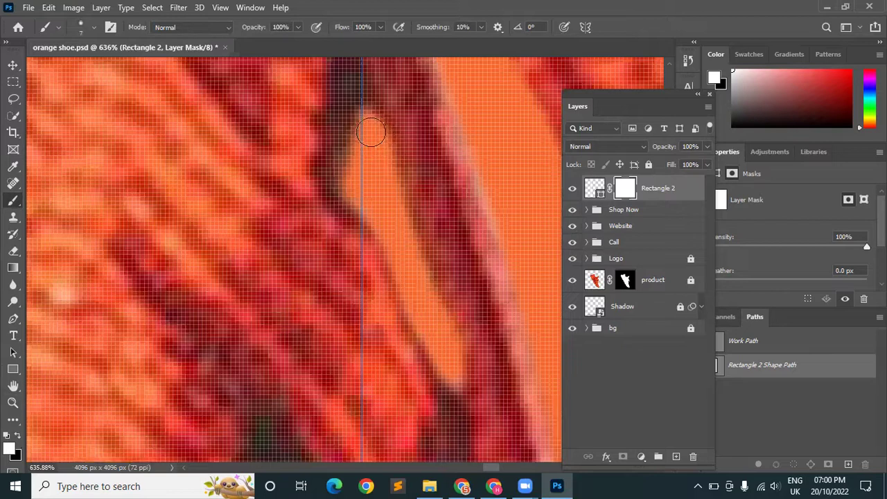
pyautogui.moveTo(365, 114)
pyautogui.mouseDown()
pyautogui.moveTo(352, 184)
pyautogui.moveTo(371, 210)
pyautogui.moveTo(371, 123)
pyautogui.moveTo(379, 220)
pyautogui.moveTo(385, 159)
pyautogui.moveTo(372, 131)
pyautogui.moveTo(390, 234)
pyautogui.moveTo(381, 234)
pyautogui.mouseUp()
# Trim and extend the restored frame piece down the lace gap.
pyautogui.scroll(-3, 388, 314)
pyautogui.scroll(-3, 395, 295)
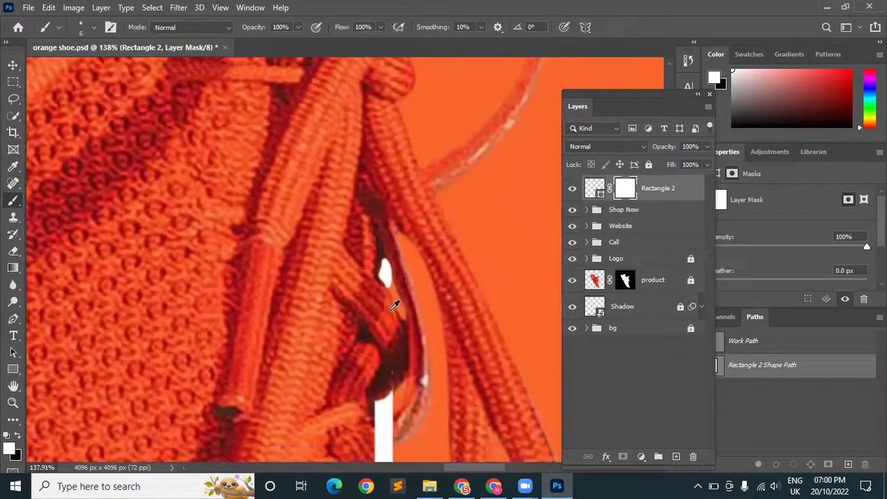
pyautogui.scroll(-2, 396, 301)
pyautogui.scroll(2, 391, 315)
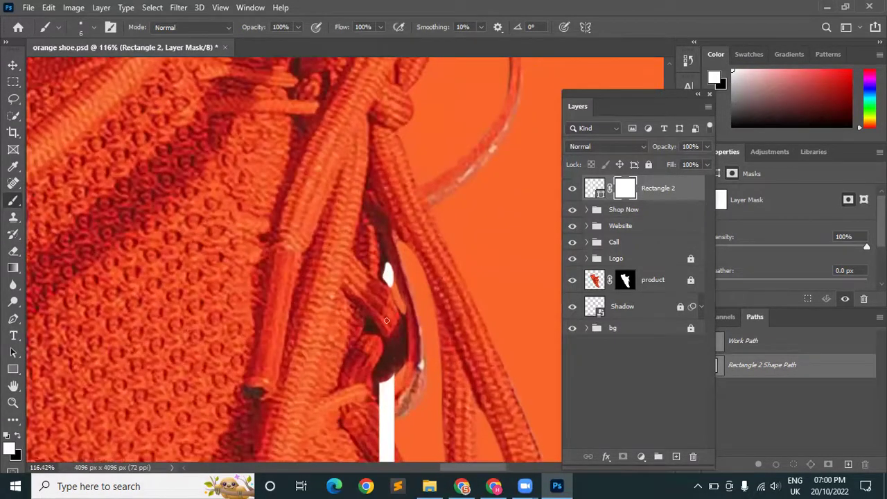
pyautogui.scroll(2, 392, 305)
pyautogui.scroll(3, 396, 289)
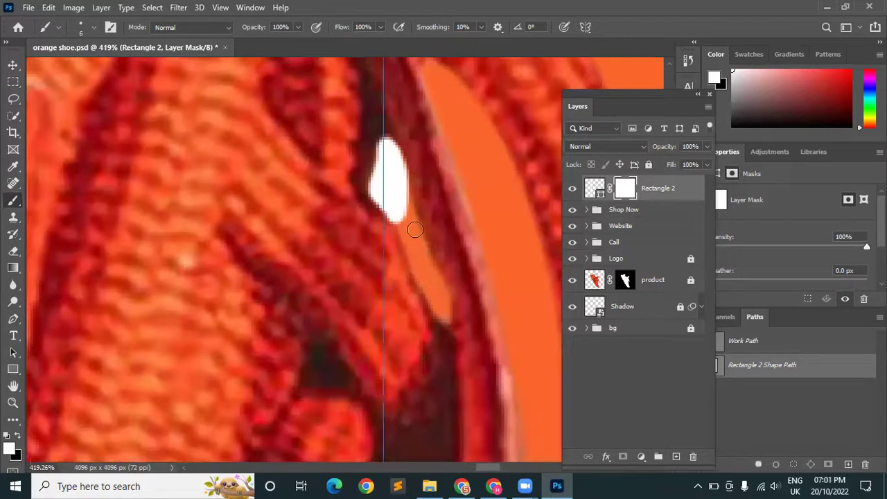
pyautogui.moveTo(402, 147); pyautogui.dragTo(409, 205)
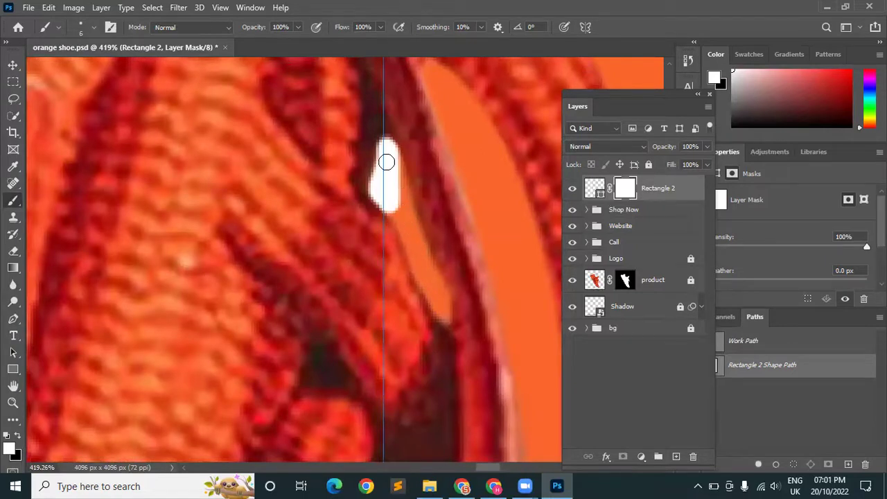
pyautogui.moveTo(395, 159); pyautogui.dragTo(394, 216)
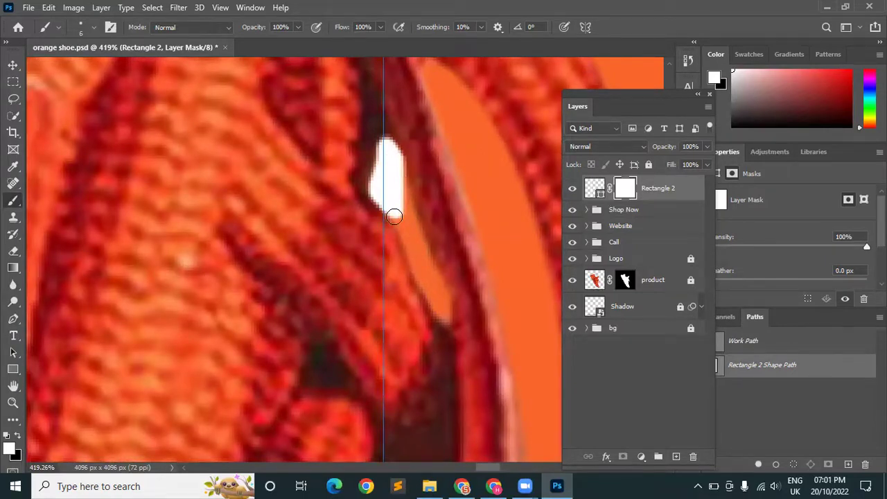
pyautogui.scroll(-2, 416, 265)
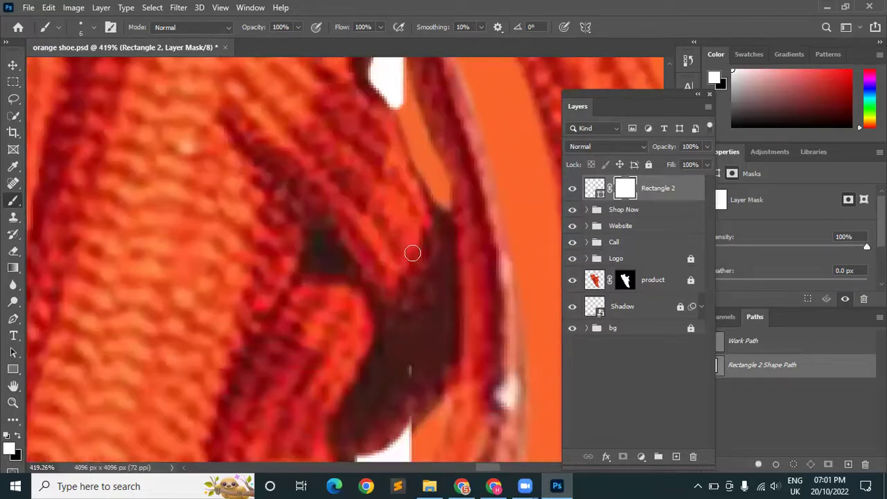
pyautogui.scroll(-2, 416, 264)
pyautogui.scroll(-2, 415, 266)
pyautogui.scroll(-2, 414, 268)
pyautogui.scroll(-2, 414, 268)
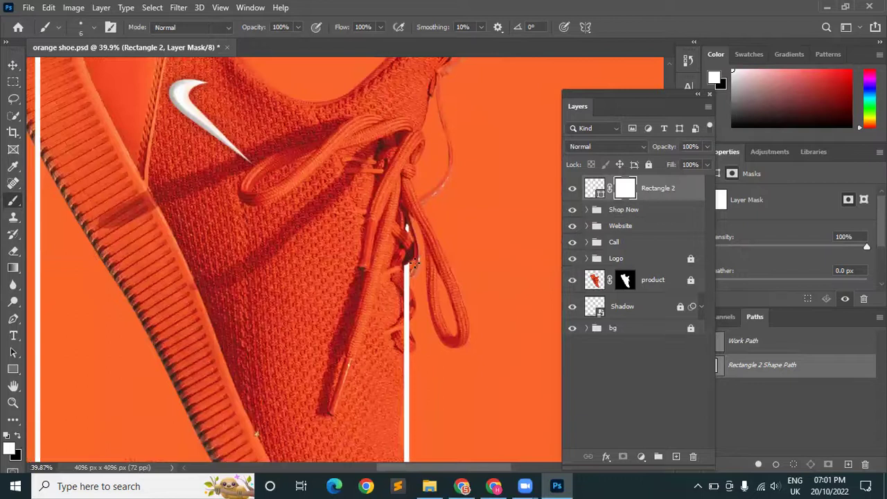
# Paint black on the Rectangle 2 mask to hide the frame edge around the lace strap.
pyautogui.scroll(2, 411, 263)
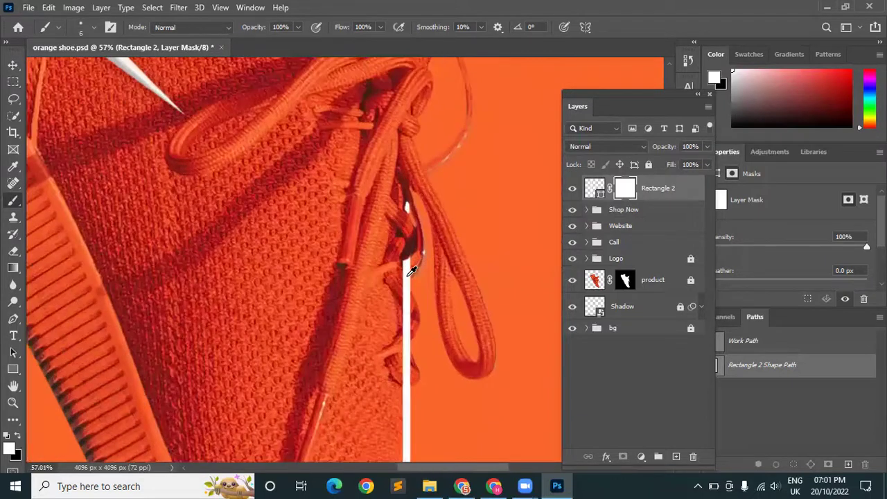
pyautogui.scroll(3, 412, 263)
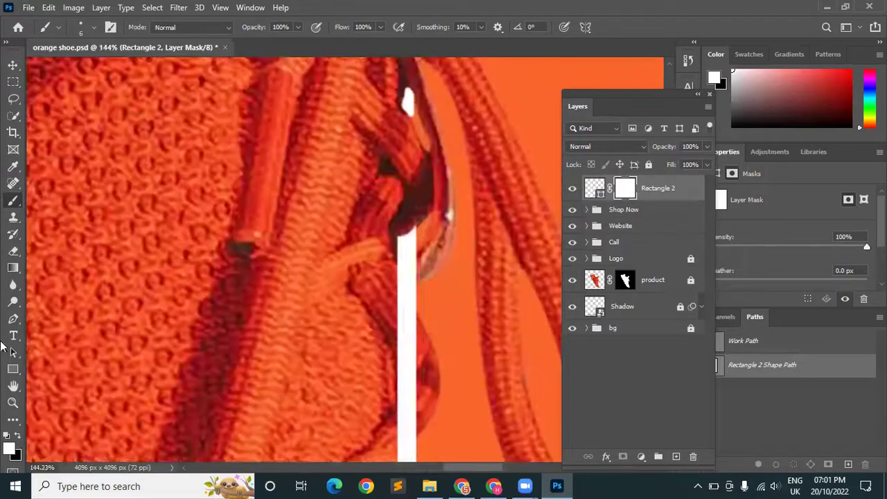
pyautogui.click(17, 435)
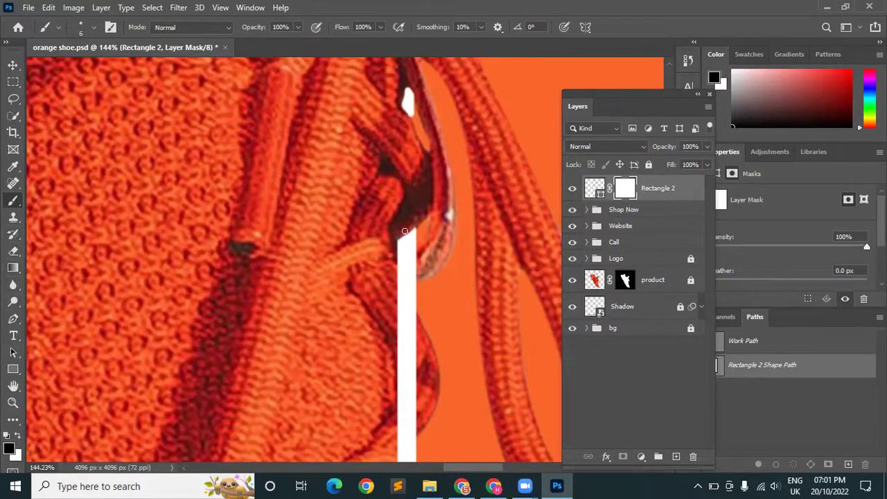
pyautogui.scroll(3, 412, 240)
pyautogui.moveTo(412, 204); pyautogui.dragTo(367, 230)
pyautogui.moveTo(412, 210)
pyautogui.mouseDown()
pyautogui.moveTo(377, 230)
pyautogui.moveTo(388, 237)
pyautogui.mouseUp()
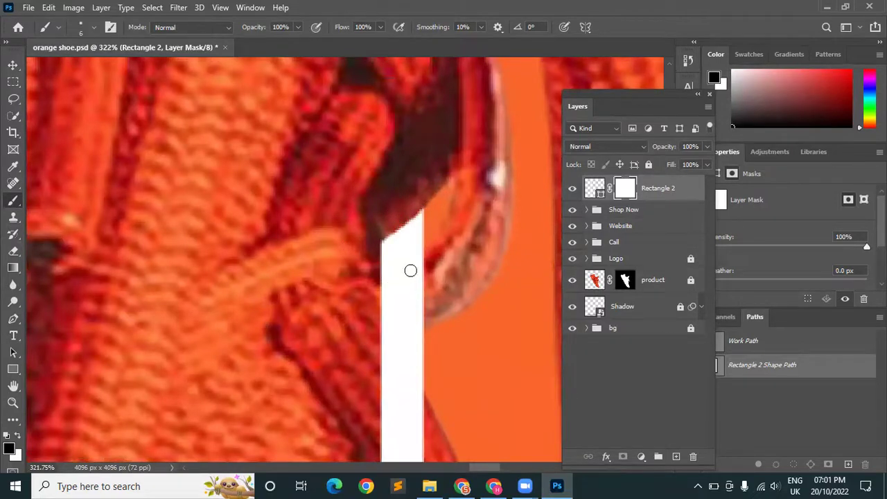
pyautogui.moveTo(428, 260)
pyautogui.mouseDown()
pyautogui.moveTo(383, 278)
pyautogui.moveTo(432, 260)
pyautogui.moveTo(413, 269)
pyautogui.moveTo(385, 234)
pyautogui.moveTo(406, 267)
pyautogui.mouseUp()
pyautogui.moveTo(387, 215); pyautogui.dragTo(391, 234)
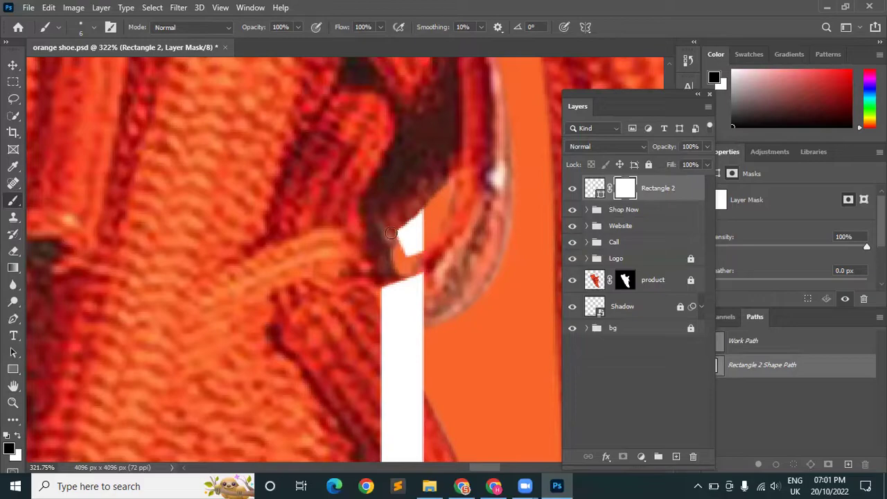
pyautogui.moveTo(405, 263); pyautogui.dragTo(419, 253)
# Undo an over-painted stroke and paint white to bring the frame edge back near the strap.
pyautogui.scroll(-2, 409, 254)
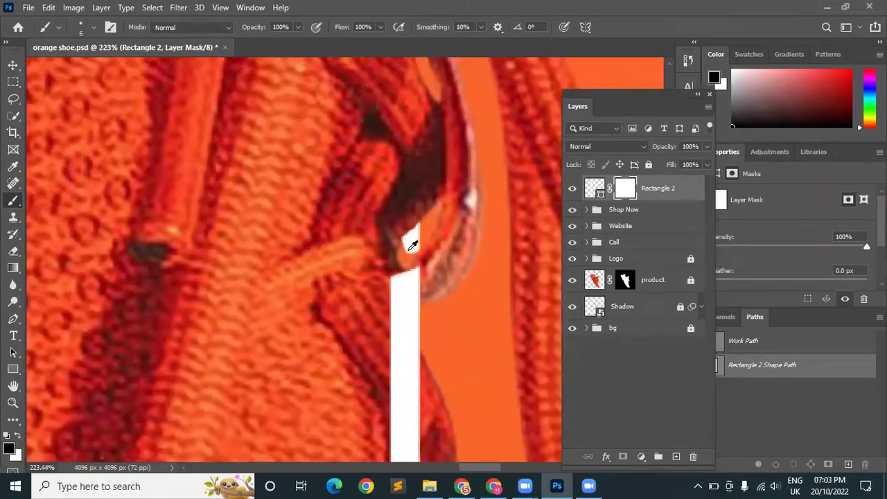
pyautogui.scroll(1, 412, 245)
pyautogui.scroll(2, 412, 246)
pyautogui.moveTo(416, 250); pyautogui.dragTo(415, 241)
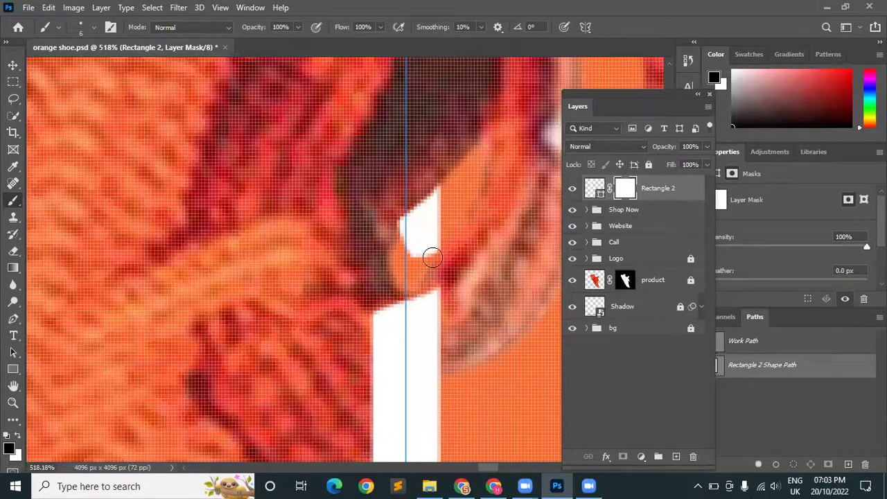
pyautogui.hotkey('ctrl', 'z')
pyautogui.click(17, 435)
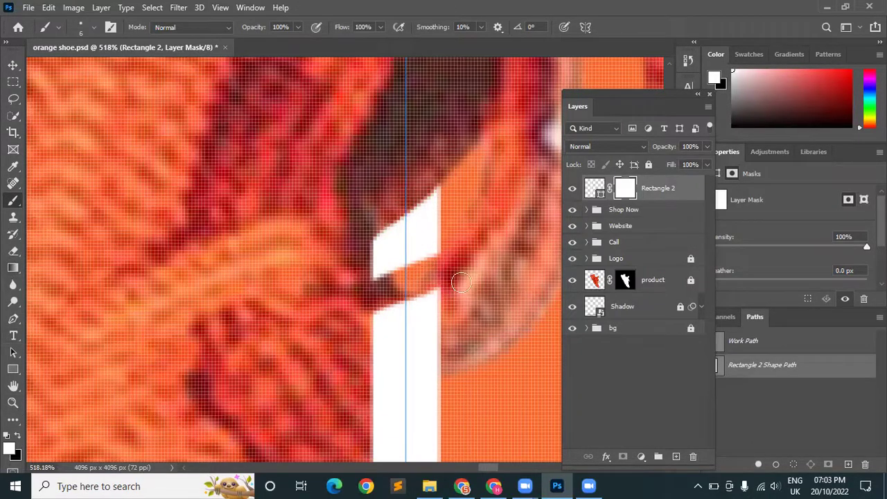
pyautogui.click(376, 281)
pyautogui.moveTo(393, 300)
pyautogui.mouseDown()
pyautogui.moveTo(396, 268)
pyautogui.moveTo(410, 282)
pyautogui.moveTo(426, 251)
pyautogui.moveTo(411, 271)
pyautogui.moveTo(377, 272)
pyautogui.moveTo(377, 212)
pyautogui.mouseUp()
pyautogui.click(18, 435)
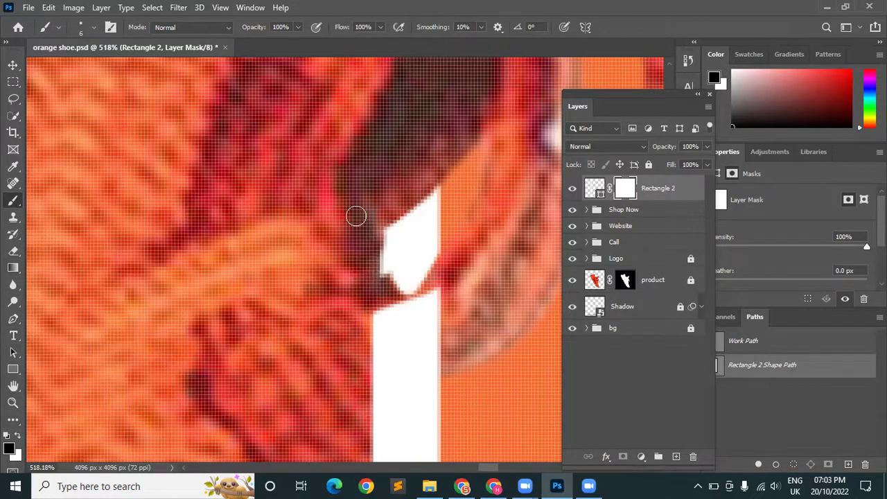
# Undo the last mask edit and zoom out to check the frame behind the laces.
pyautogui.scroll(-3, 368, 263)
pyautogui.scroll(-2, 370, 270)
pyautogui.scroll(-1, 368, 270)
pyautogui.scroll(2, 365, 149)
pyautogui.scroll(1, 402, 222)
pyautogui.scroll(1, 394, 224)
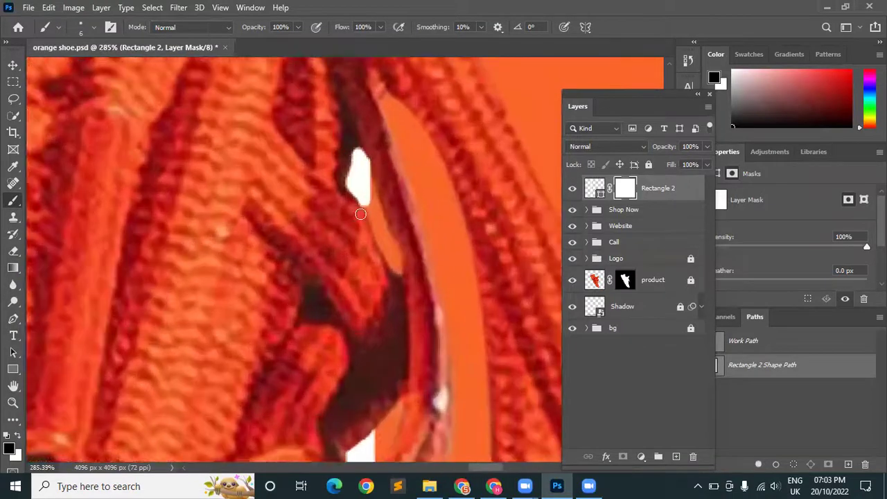
pyautogui.press('shift')
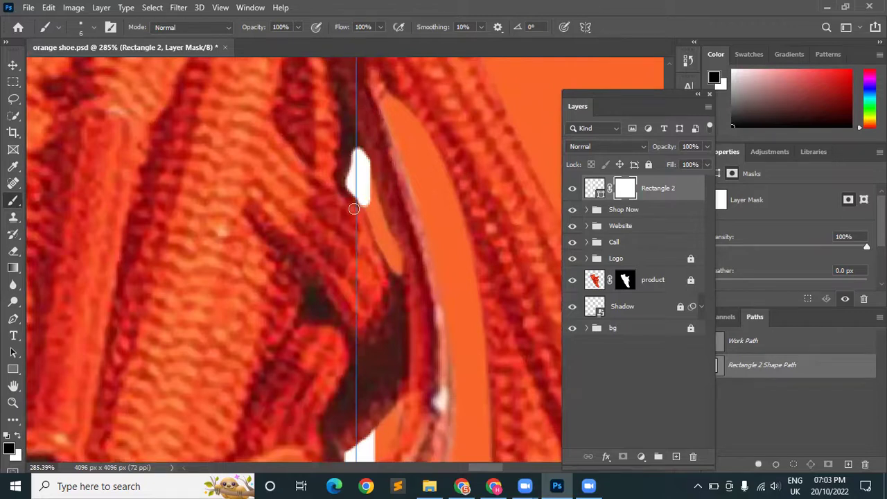
pyautogui.scroll(1, 356, 264)
pyautogui.press('super')
pyautogui.press('super')
pyautogui.scroll(-1, 356, 267)
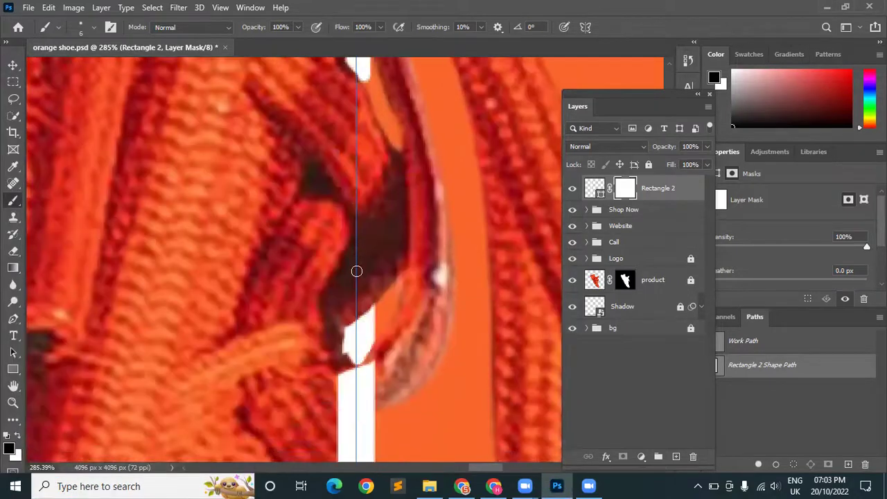
pyautogui.hotkey('ctrl', 'z')
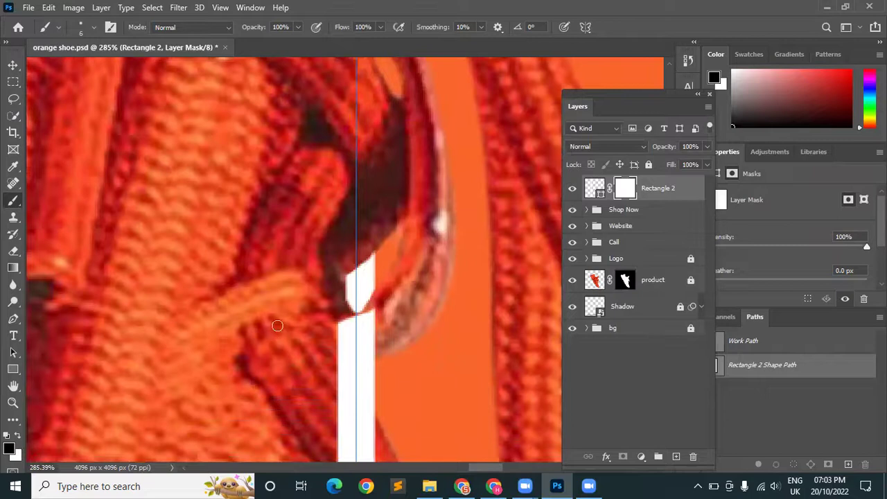
pyautogui.scroll(-3, 340, 316)
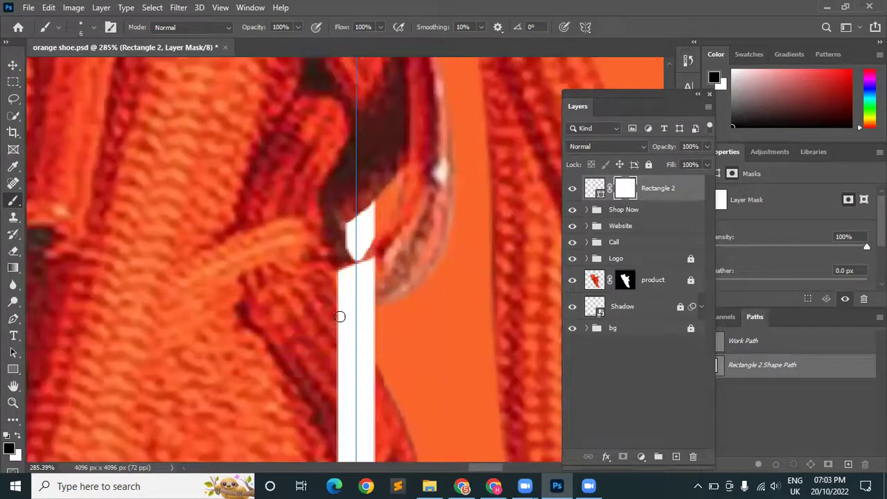
pyautogui.scroll(-2, 349, 311)
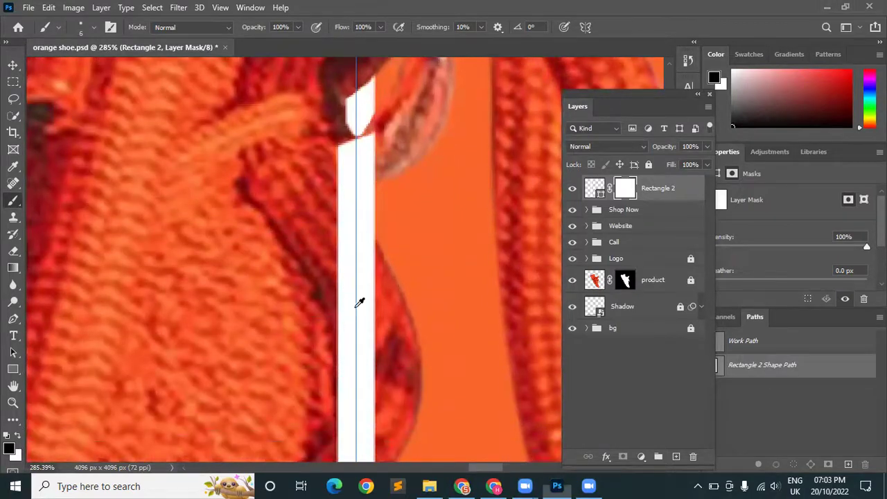
pyautogui.scroll(-2, 355, 314)
pyautogui.scroll(-3, 355, 314)
pyautogui.scroll(-3, 355, 314)
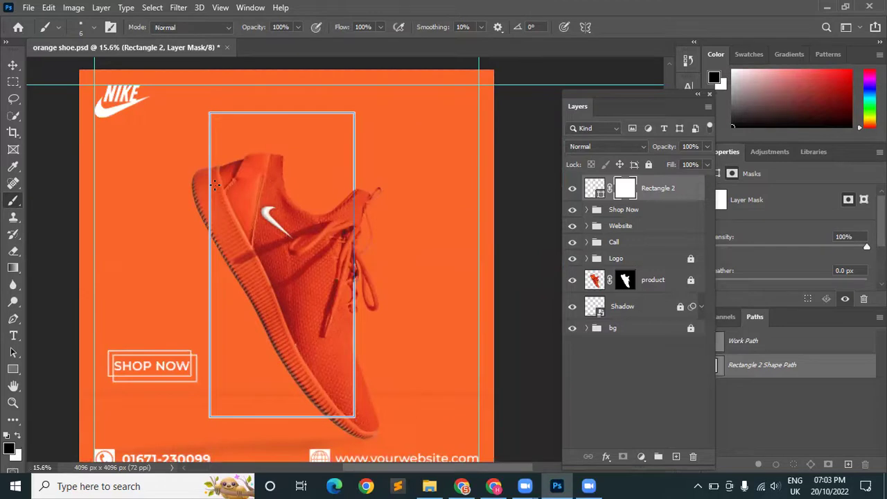
# Target the Rectangle 2 layer mask and switch to the Brush.
pyautogui.scroll(1, 316, 246)
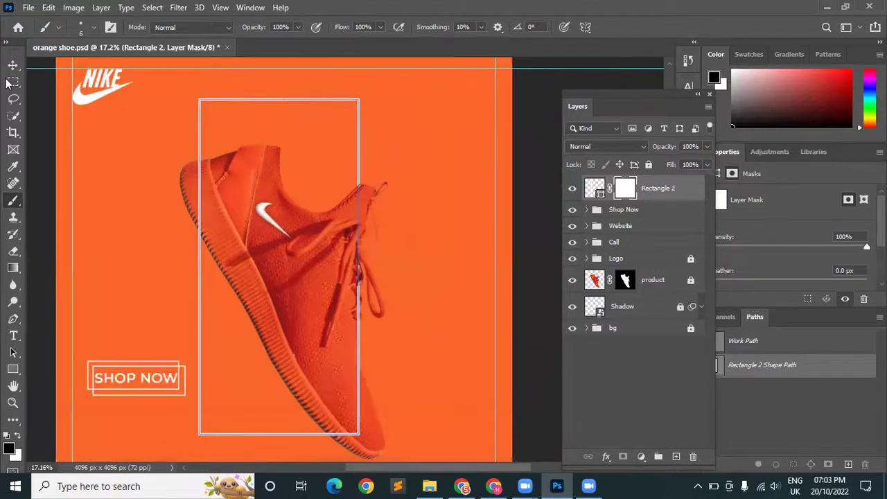
pyautogui.press('v')
pyautogui.click(543, 344)
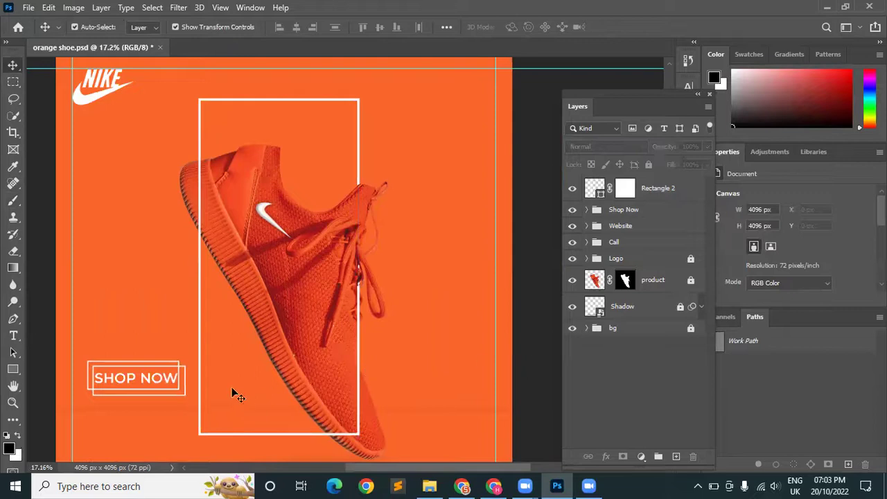
pyautogui.scroll(4, 353, 305)
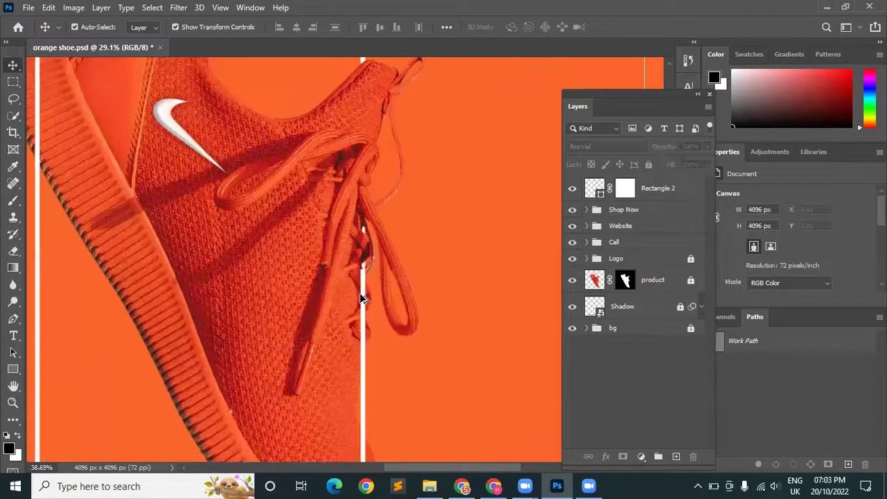
pyautogui.scroll(9, 363, 293)
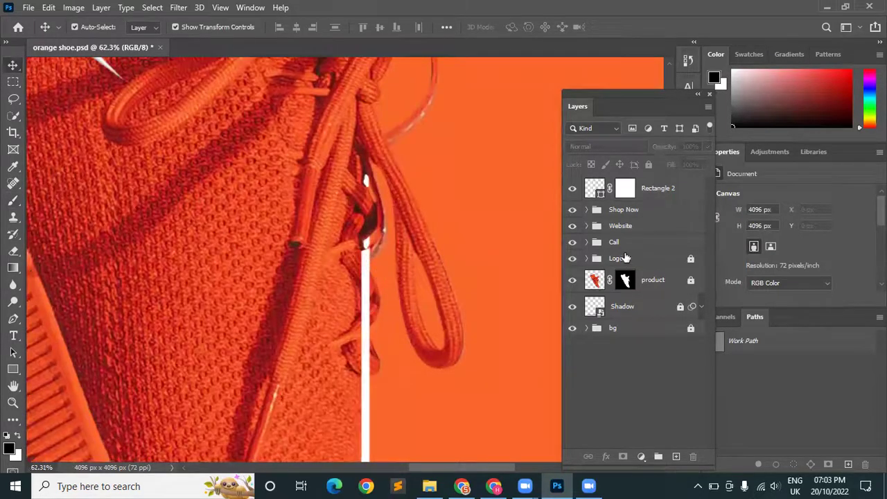
pyautogui.click(627, 193)
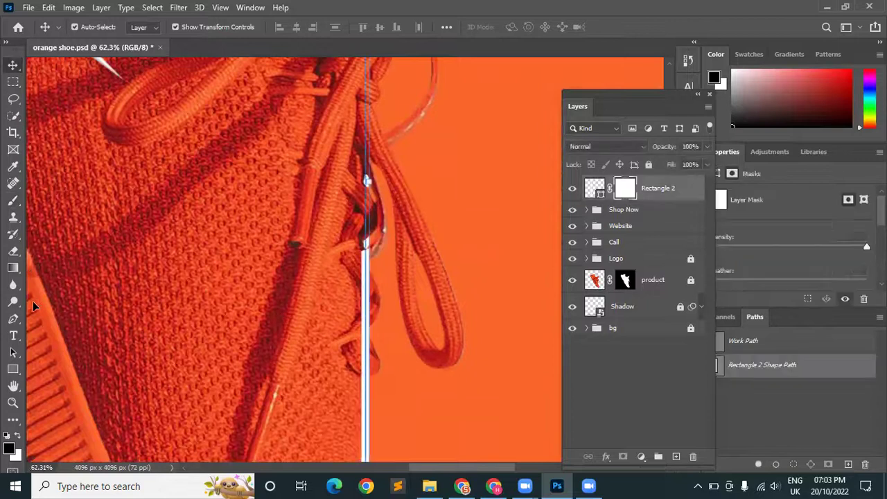
pyautogui.click(13, 199)
# Try painting the frame out at the lace tip, undo it, and switch to white.
pyautogui.scroll(2, 325, 236)
pyautogui.scroll(3, 315, 236)
pyautogui.scroll(2, 316, 236)
pyautogui.click(305, 229)
pyautogui.hotkey('ctrl', 'z')
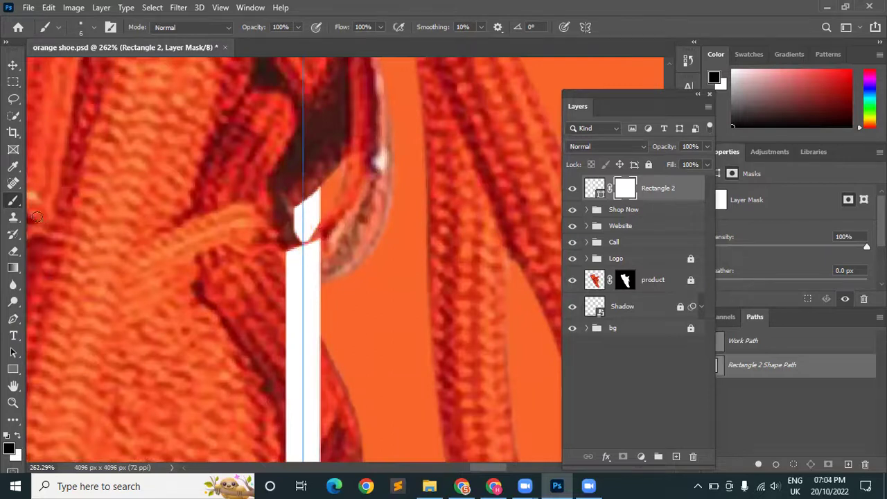
pyautogui.click(18, 437)
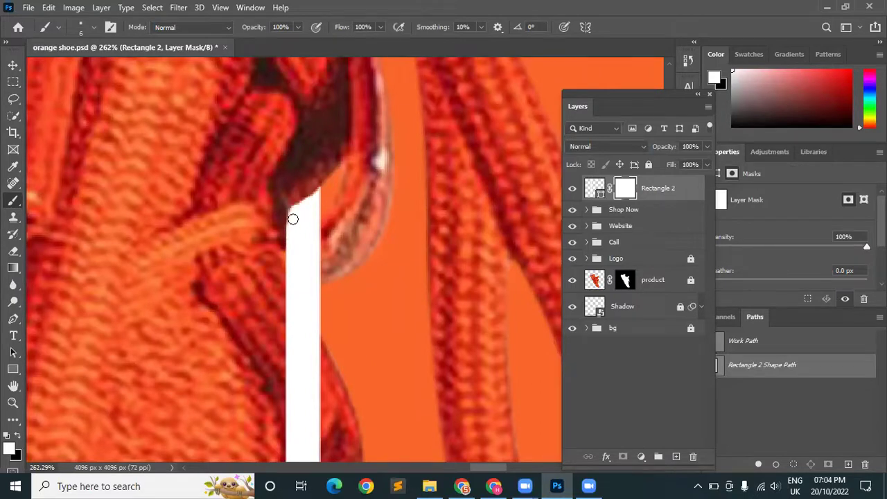
pyautogui.scroll(-3, 297, 247)
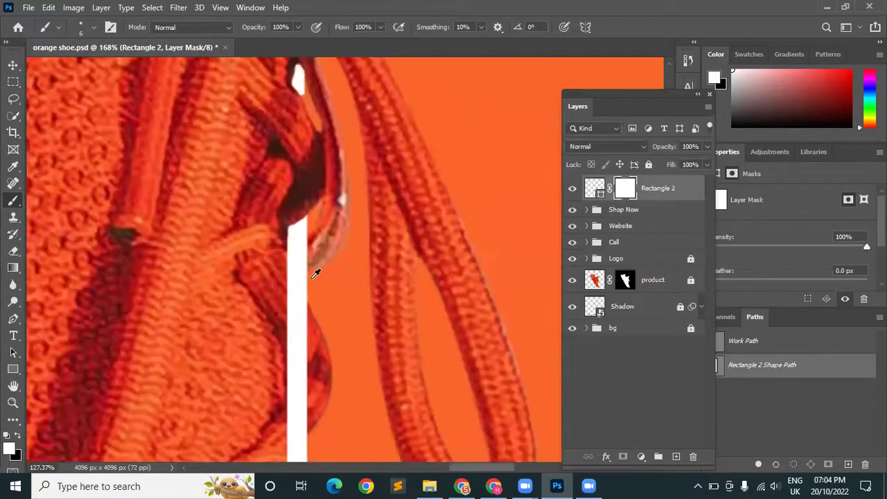
pyautogui.scroll(-3, 305, 270)
pyautogui.scroll(-2, 312, 267)
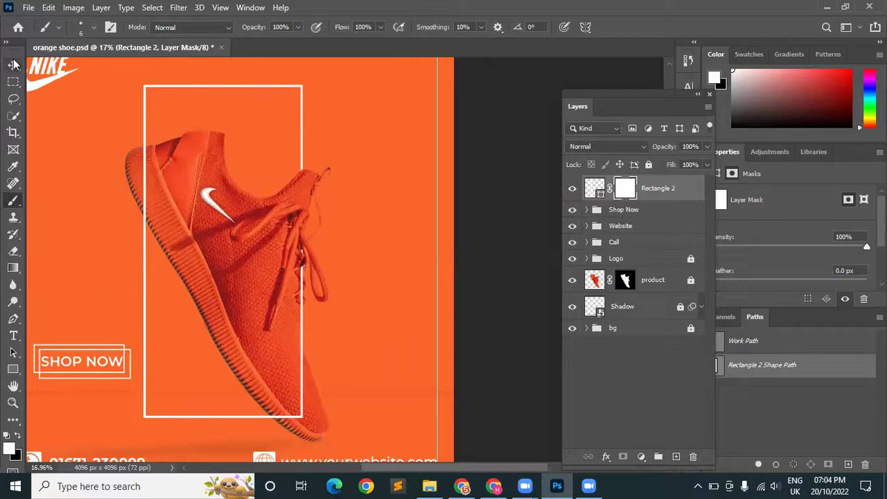
# Move the Rectangle 2 frame layer down to sit just above the product layer.
pyautogui.press('v')
pyautogui.click(498, 207)
pyautogui.hotkey('ctrl', '0')
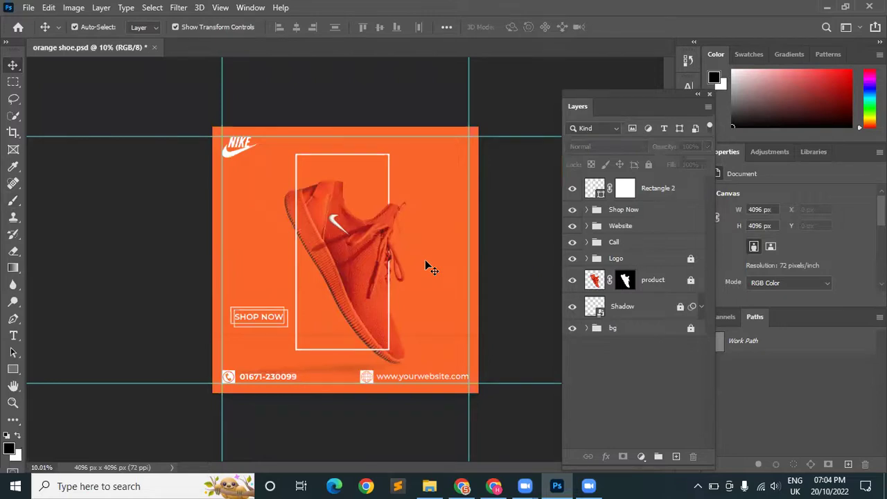
pyautogui.click(11, 373)
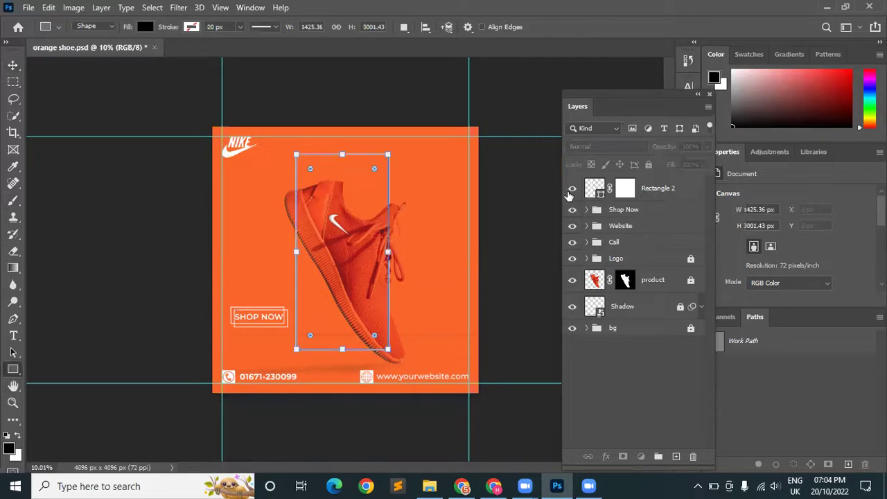
pyautogui.click(590, 194)
pyautogui.click(647, 288)
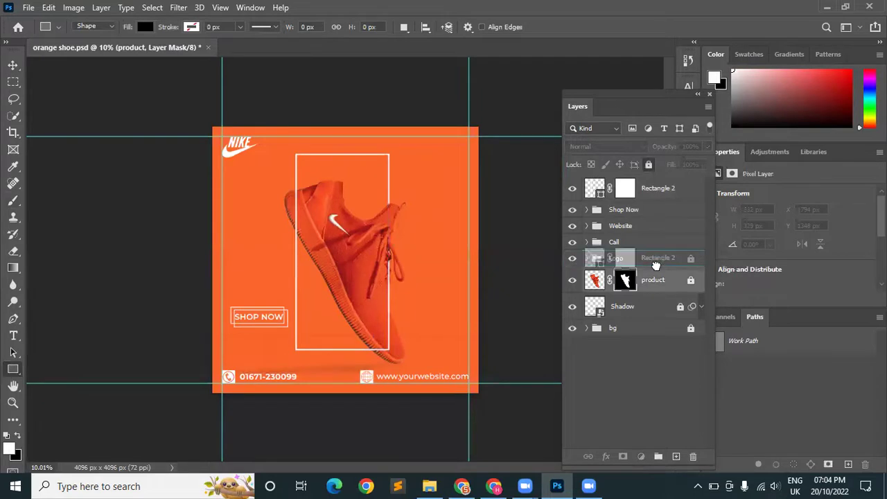
pyautogui.moveTo(653, 258); pyautogui.dragTo(653, 267)
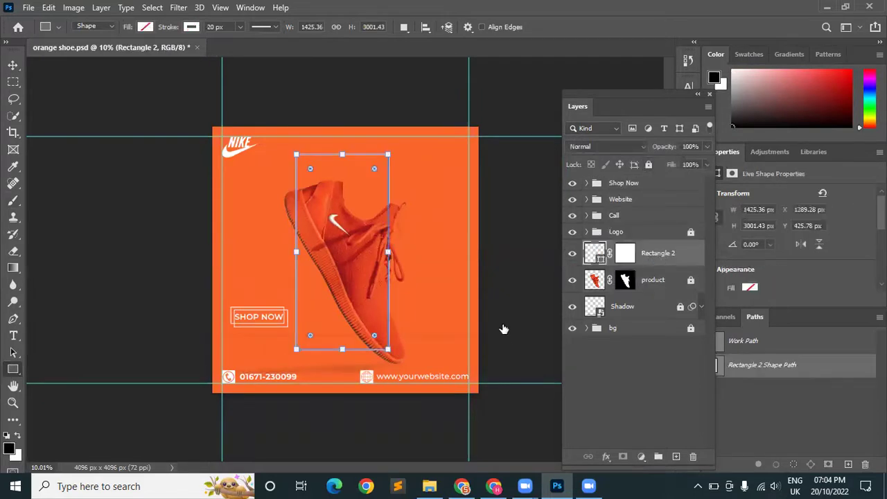
pyautogui.click(451, 314)
pyautogui.click(424, 165)
# Create a text layer reading TREND left of the shoe and make it Bold.
pyautogui.press('v')
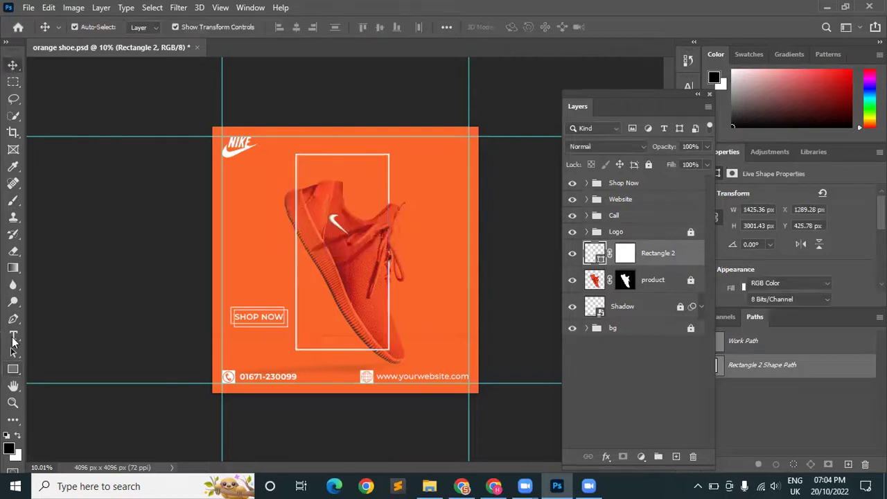
pyautogui.press('t')
pyautogui.click(239, 238)
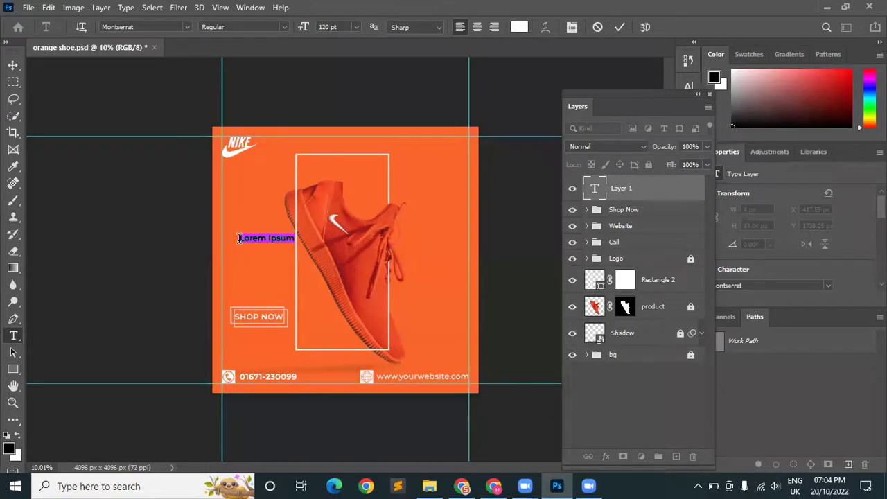
pyautogui.click(239, 239)
pyautogui.write('TRE')
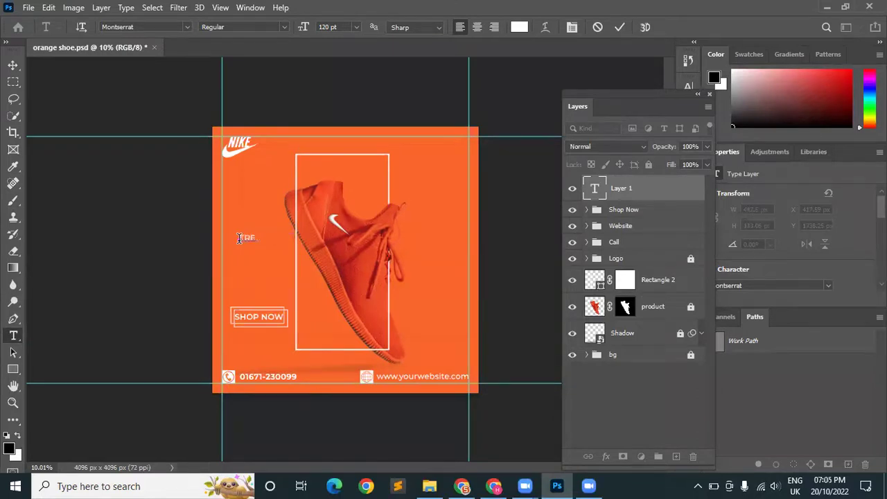
pyautogui.write('ND')
pyautogui.hotkey('ctrl', 'a')
pyautogui.click(243, 26)
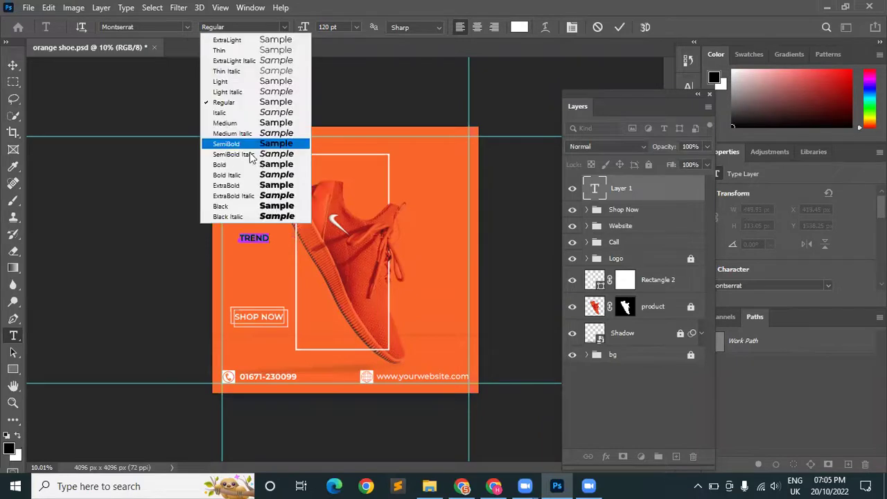
pyautogui.click(239, 167)
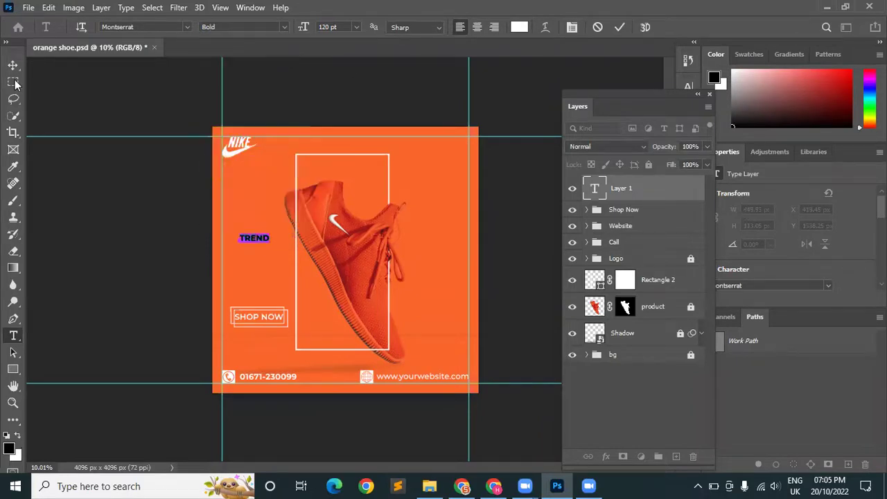
pyautogui.hotkey('ctrl', 'Return')
# Scale TREND up to about 3093 × 902 px across the middle of the ad.
pyautogui.press('v')
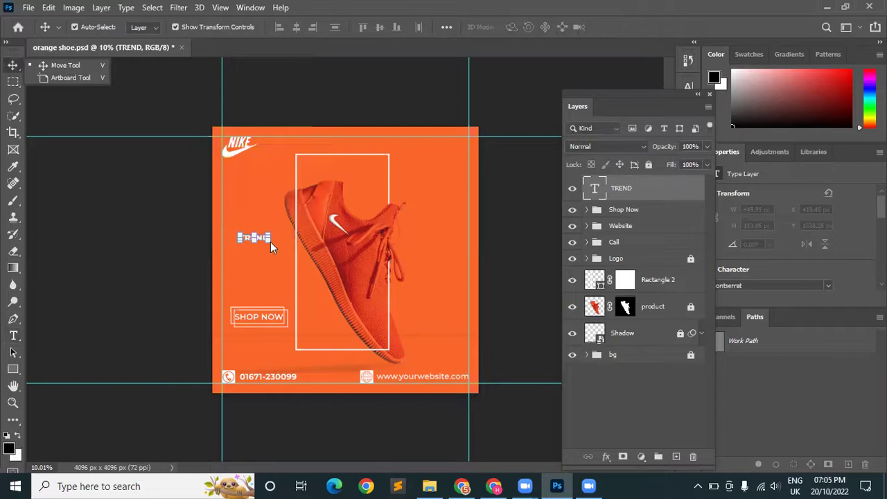
pyautogui.moveTo(269, 240); pyautogui.dragTo(285, 248)
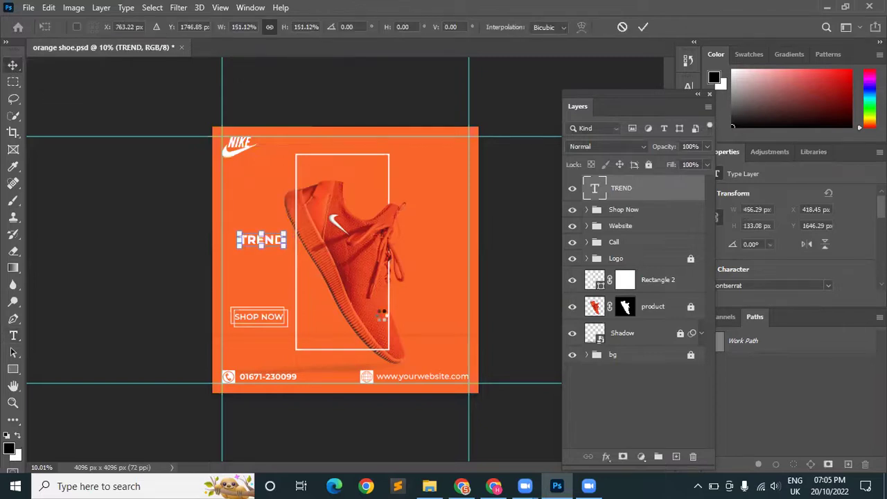
pyautogui.press('Return')
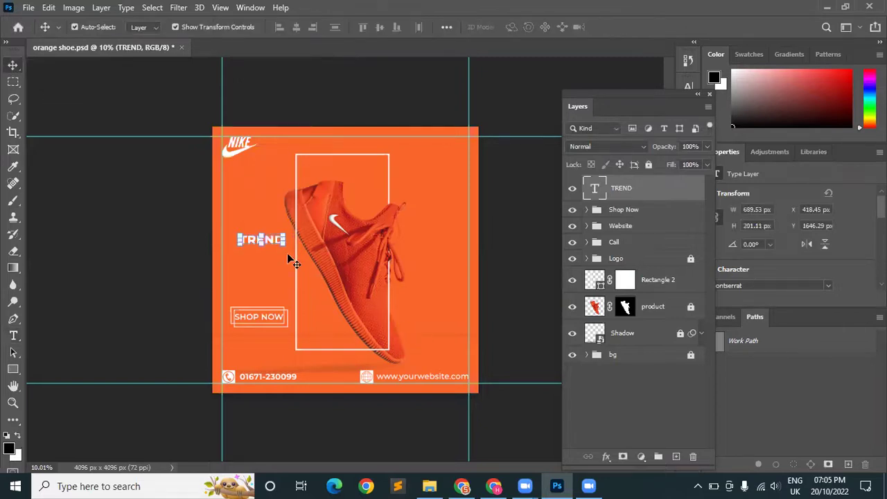
pyautogui.moveTo(282, 243)
pyautogui.mouseDown()
pyautogui.moveTo(423, 343)
pyautogui.moveTo(416, 252)
pyautogui.mouseUp()
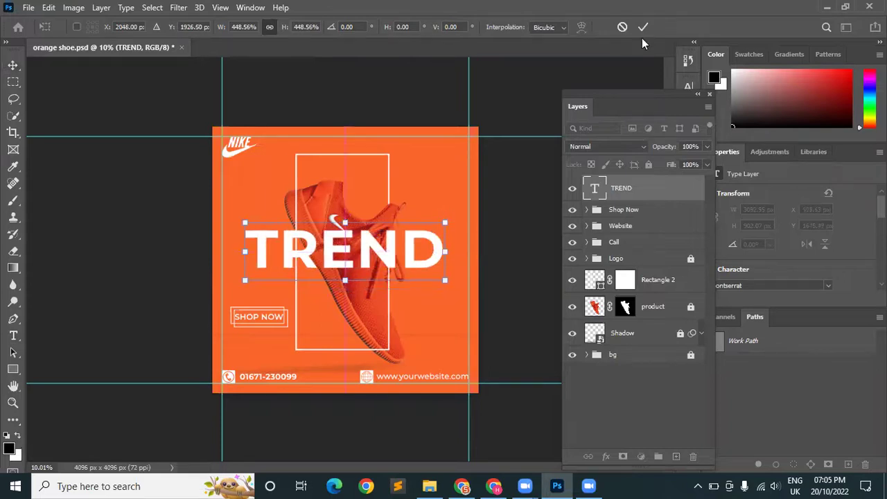
pyautogui.click(523, 214)
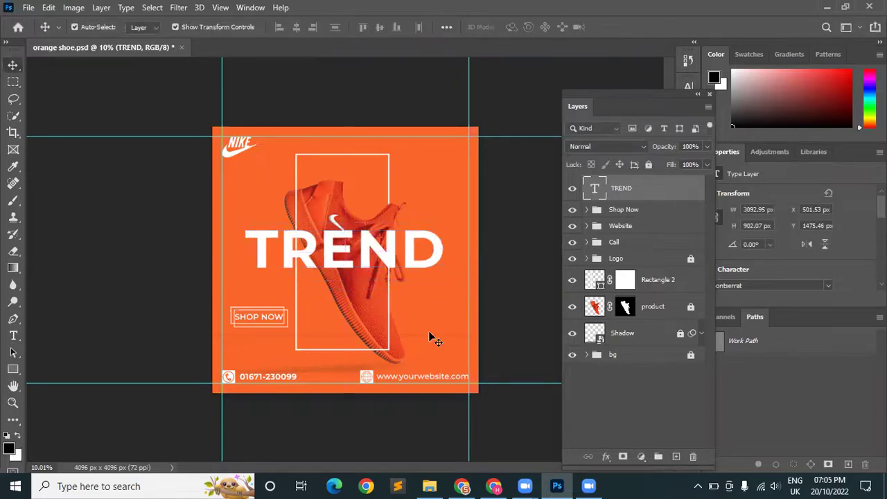
pyautogui.click(525, 275)
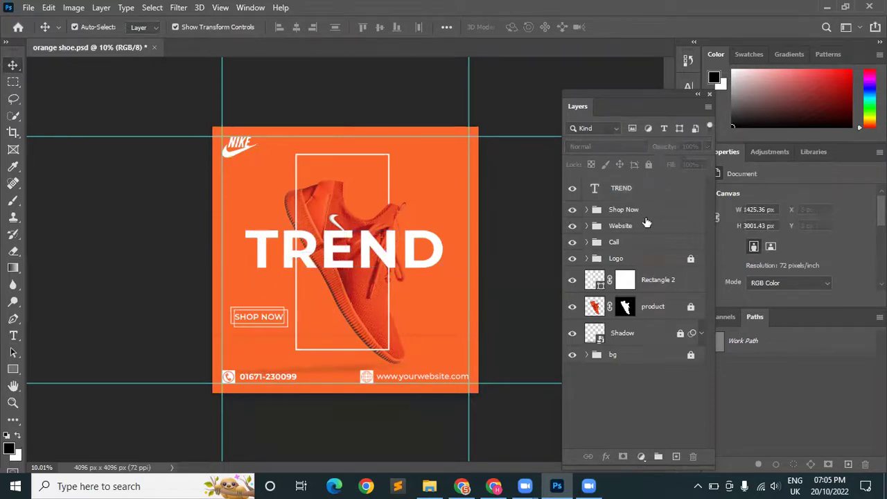
# Hide the product shoe, Rectangle 2 frame and Nike logo layers, leaving TREND visible.
pyautogui.click(657, 281)
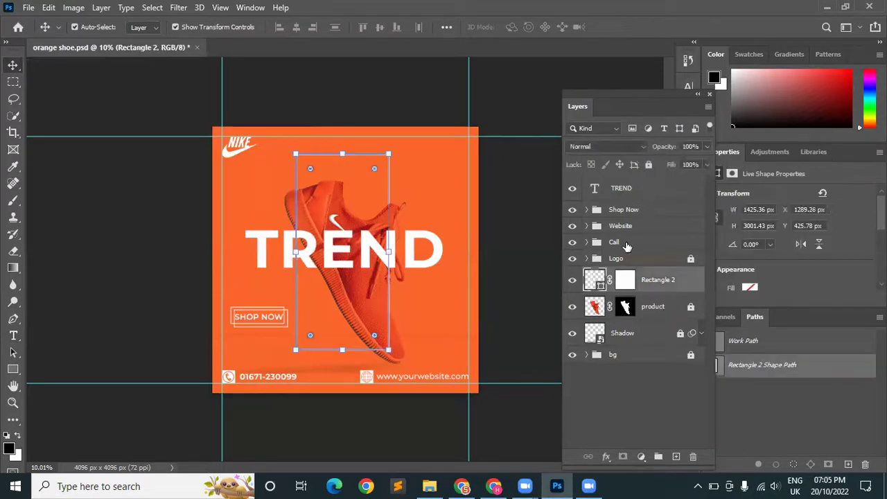
pyautogui.click(642, 199)
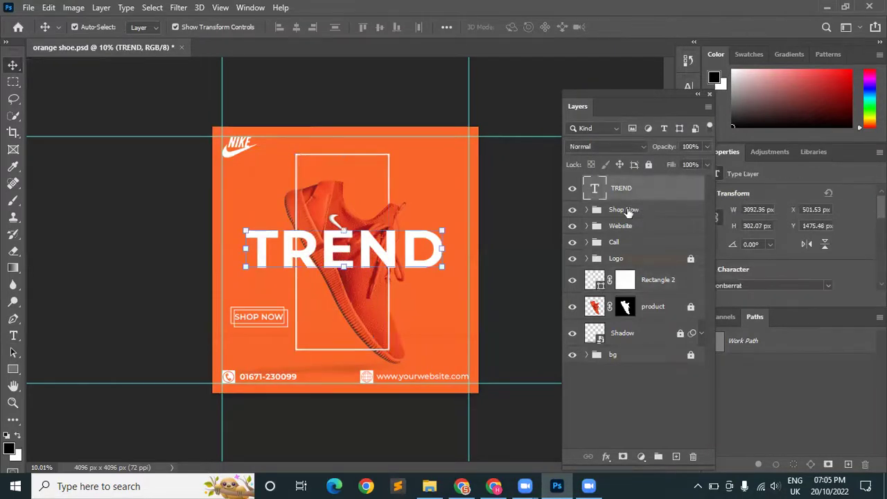
pyautogui.click(630, 211)
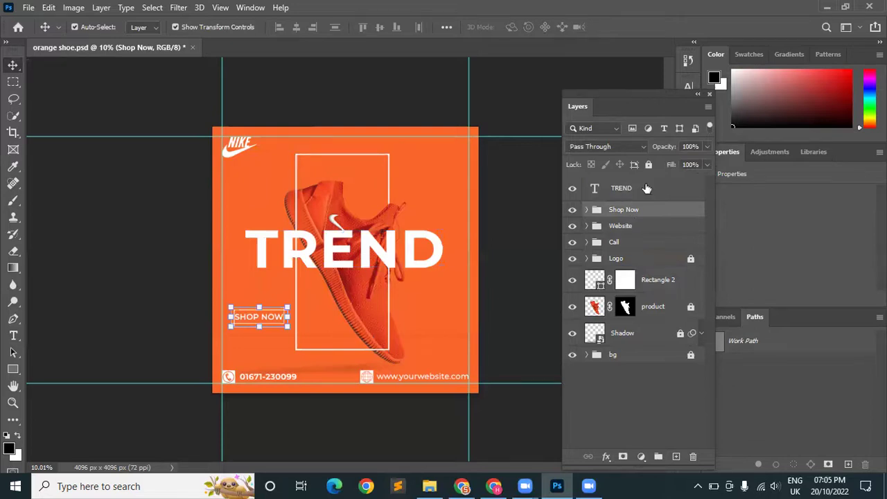
pyautogui.click(624, 188)
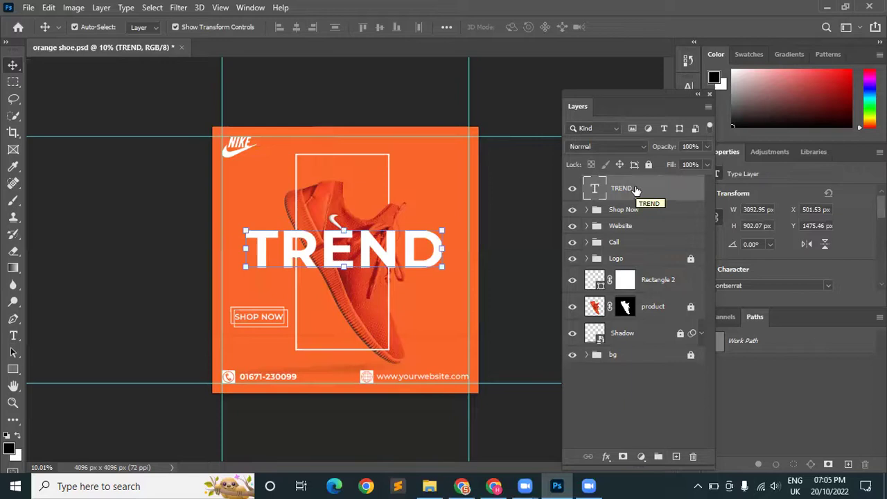
pyautogui.click(572, 307)
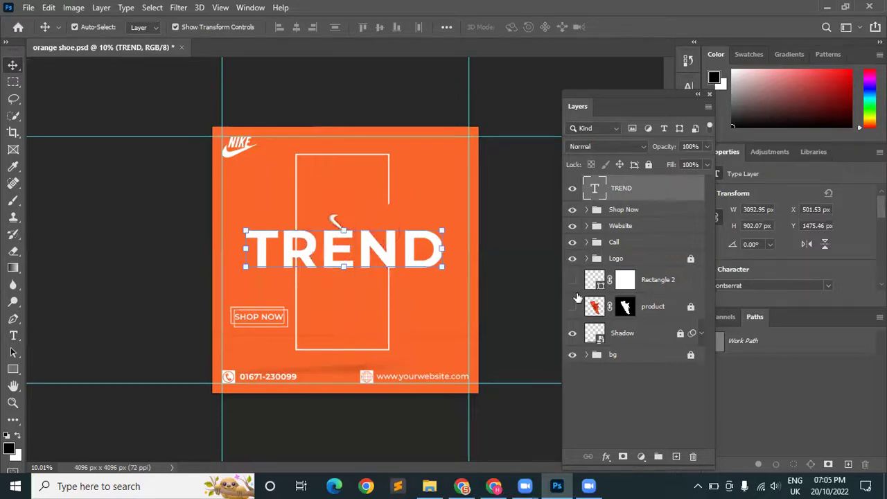
pyautogui.click(572, 279)
pyautogui.click(573, 257)
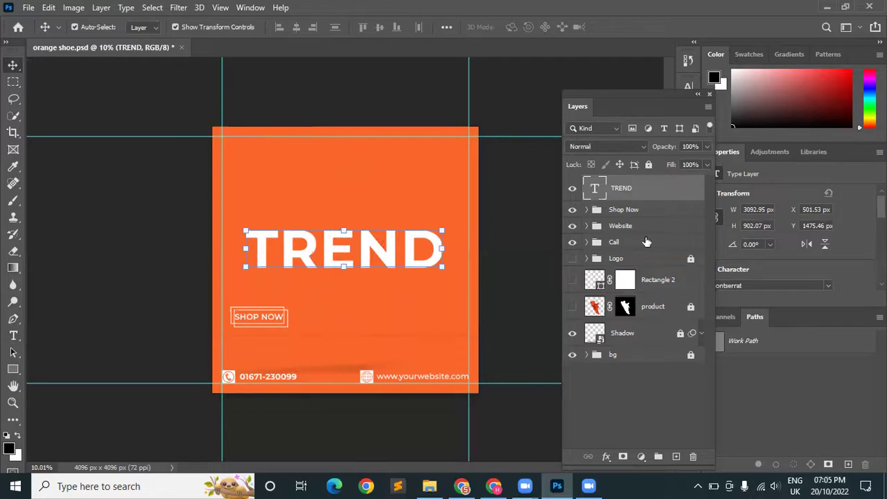
# Duplicate TREND, move the copy below the product layer, and hide the original TREND.
pyautogui.hotkey('ctrl', 'j')
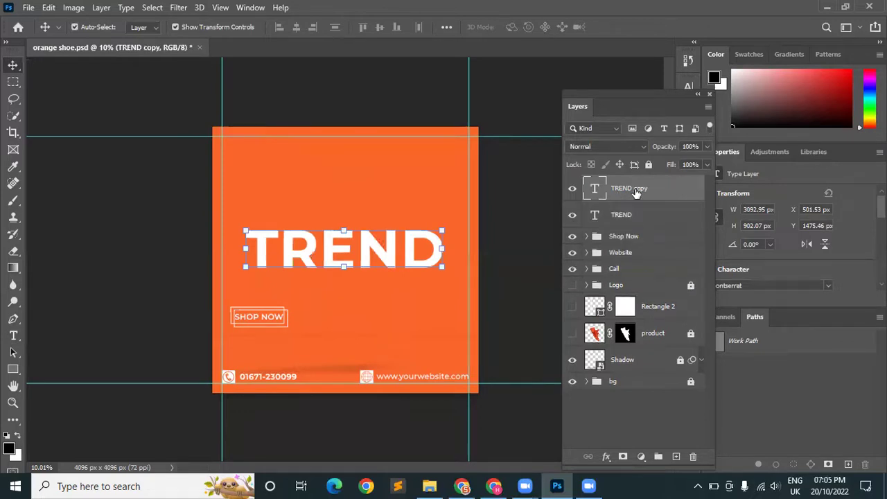
pyautogui.moveTo(647, 193); pyautogui.dragTo(636, 343)
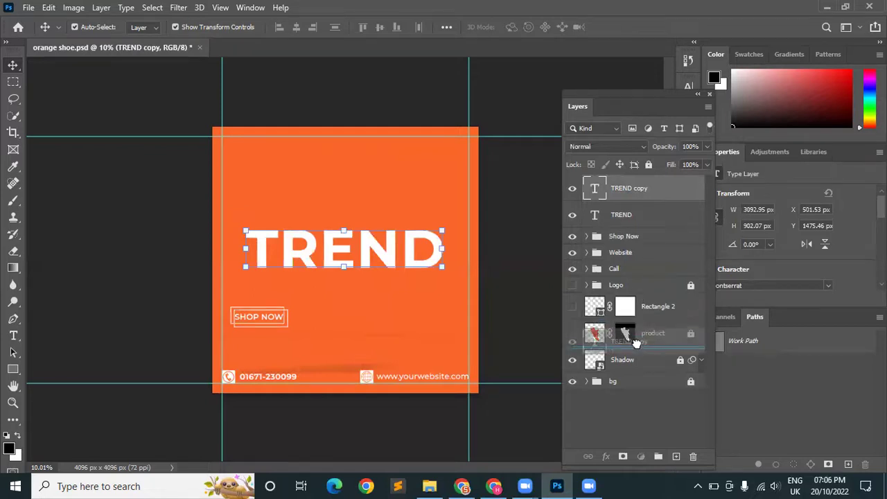
pyautogui.moveTo(636, 344); pyautogui.dragTo(647, 188)
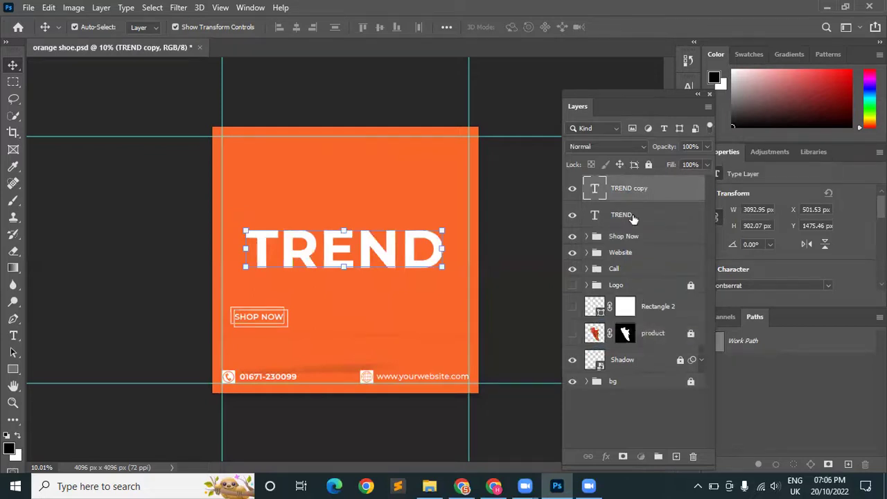
pyautogui.click(637, 219)
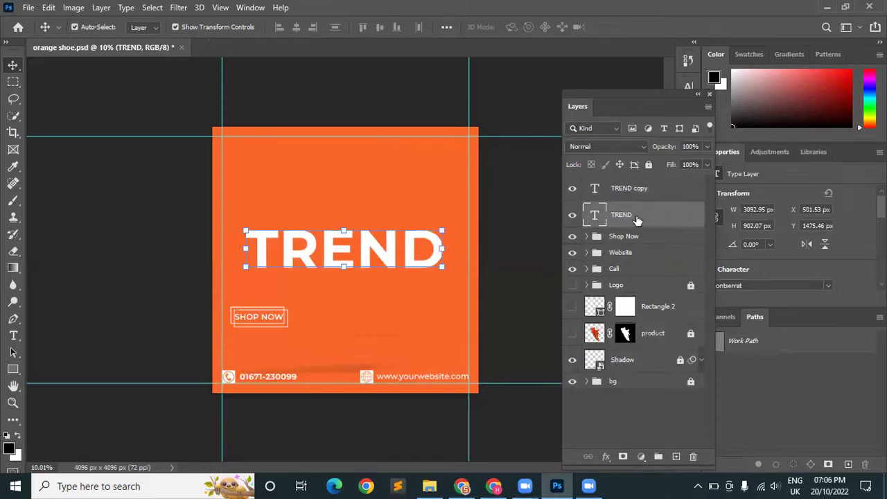
pyautogui.moveTo(638, 197); pyautogui.dragTo(640, 338)
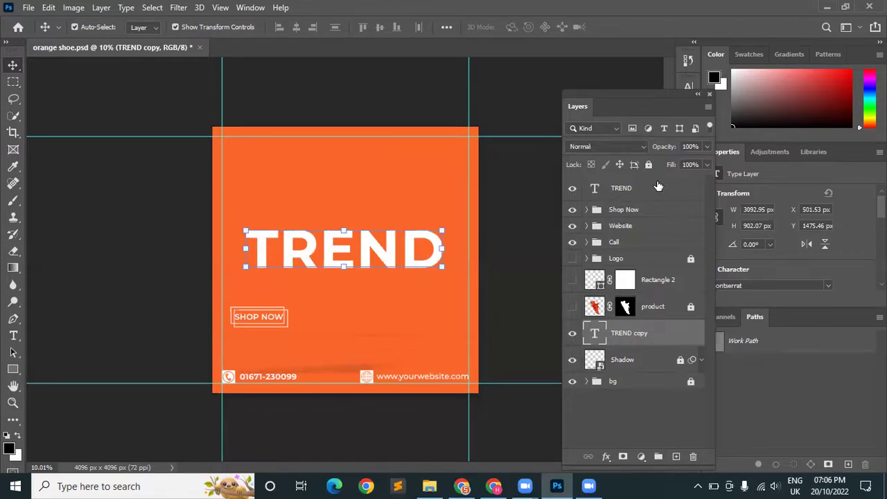
pyautogui.click(620, 189)
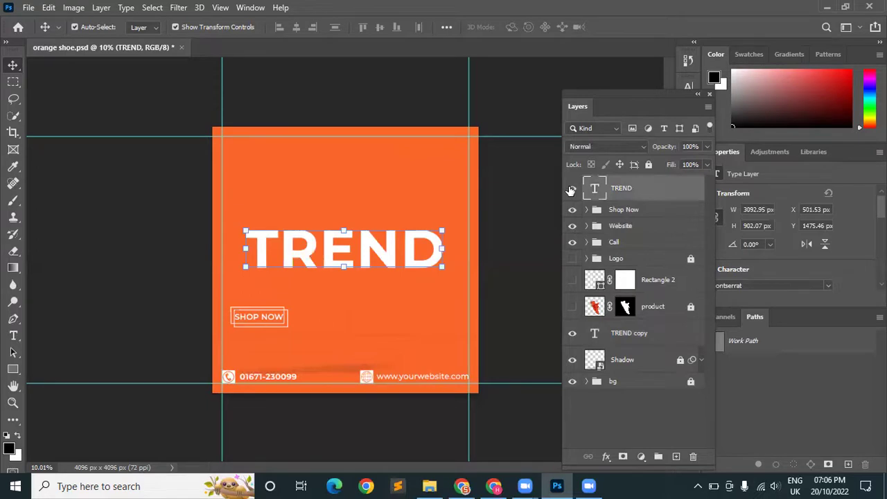
pyautogui.click(571, 190)
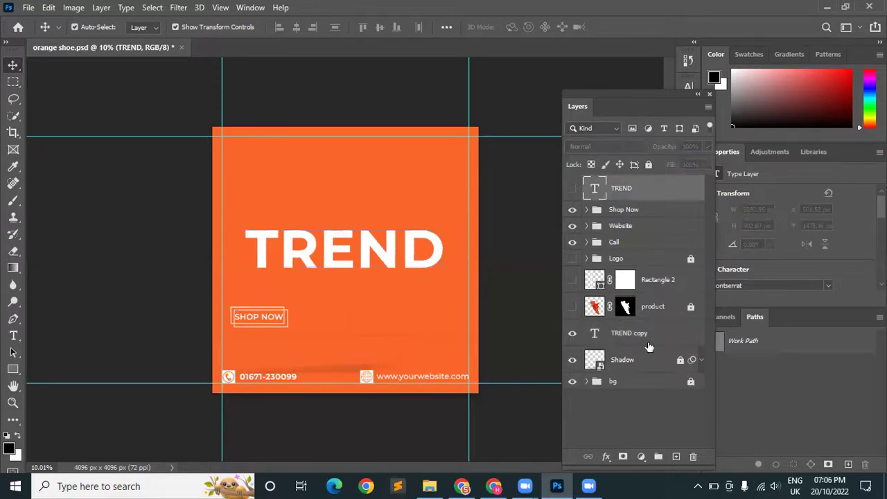
pyautogui.click(630, 337)
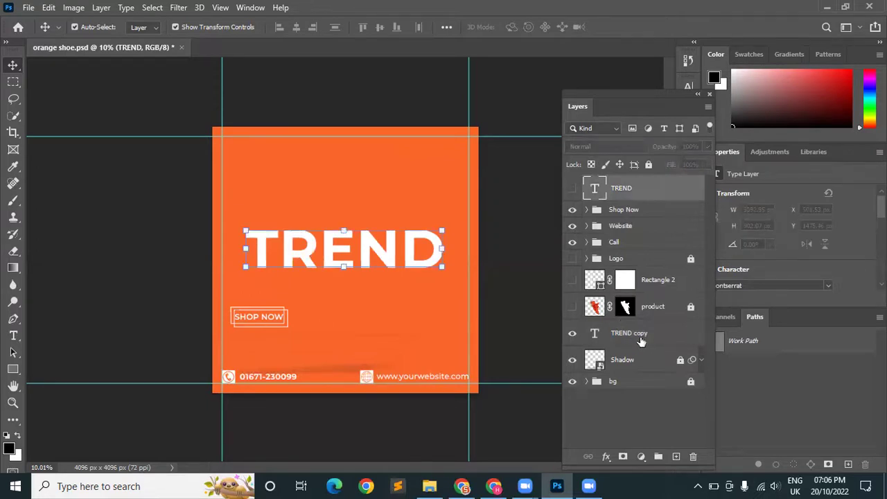
# Give TREND copy a Drop Shadow with 25% opacity, 34% spread and 76 px size.
pyautogui.click(608, 459)
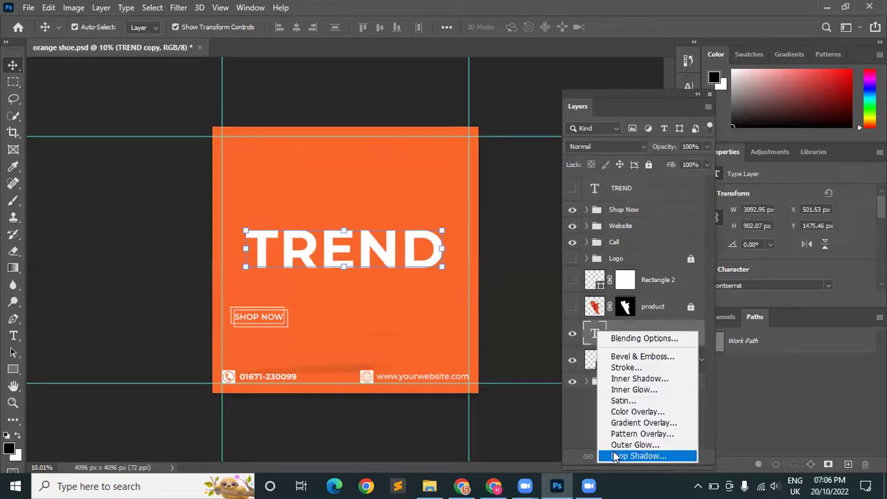
pyautogui.click(614, 456)
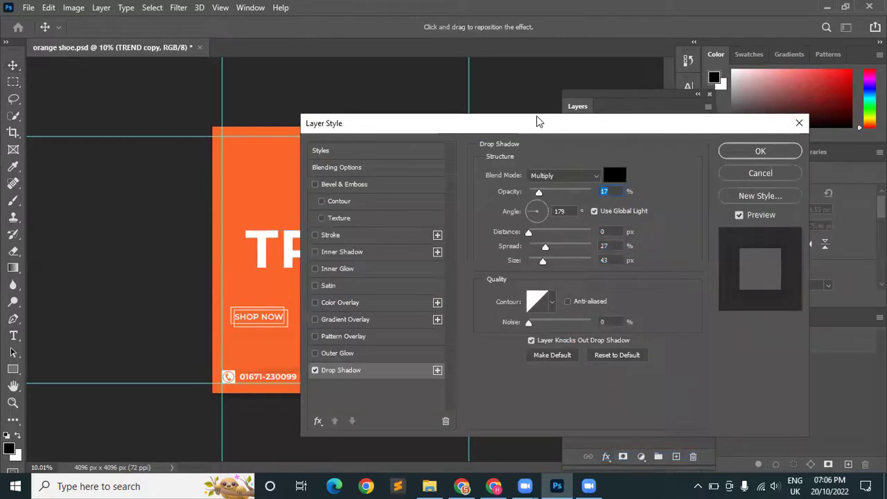
pyautogui.moveTo(539, 122); pyautogui.dragTo(705, 104)
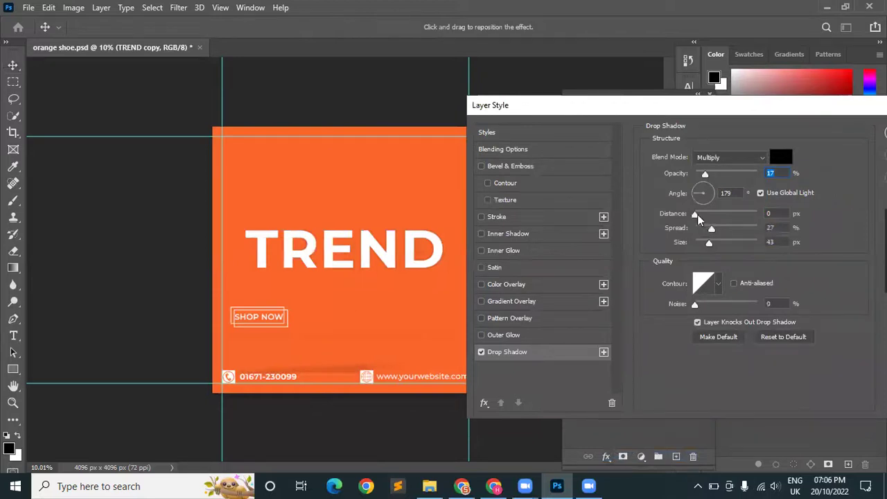
pyautogui.click(662, 212)
pyautogui.moveTo(720, 230); pyautogui.dragTo(718, 243)
pyautogui.click(724, 242)
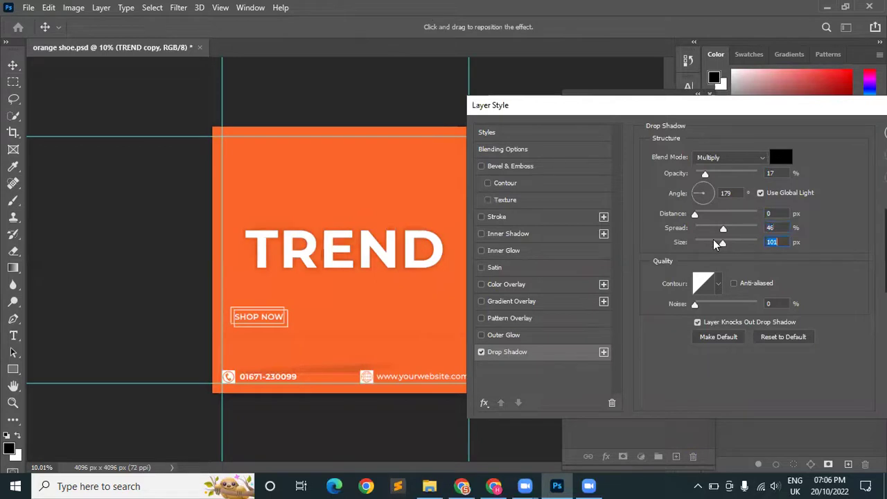
pyautogui.moveTo(722, 243); pyautogui.dragTo(717, 243)
pyautogui.click(719, 174)
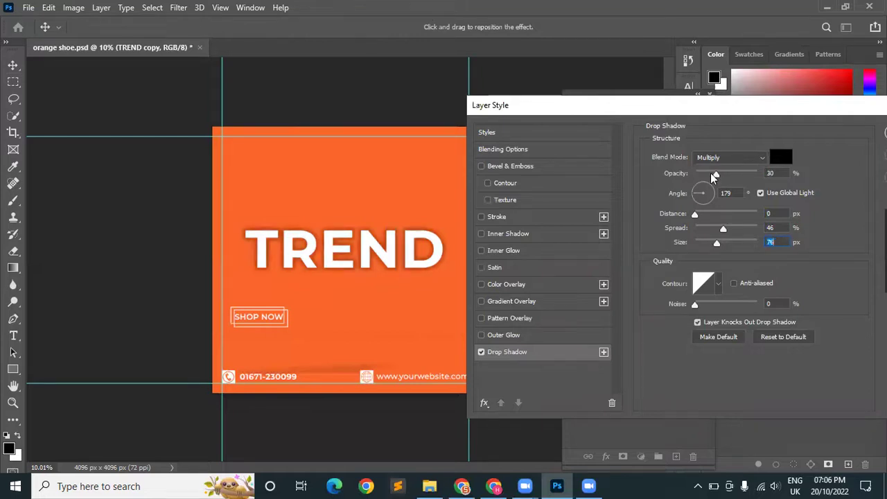
pyautogui.click(711, 173)
pyautogui.moveTo(691, 103); pyautogui.dragTo(615, 91)
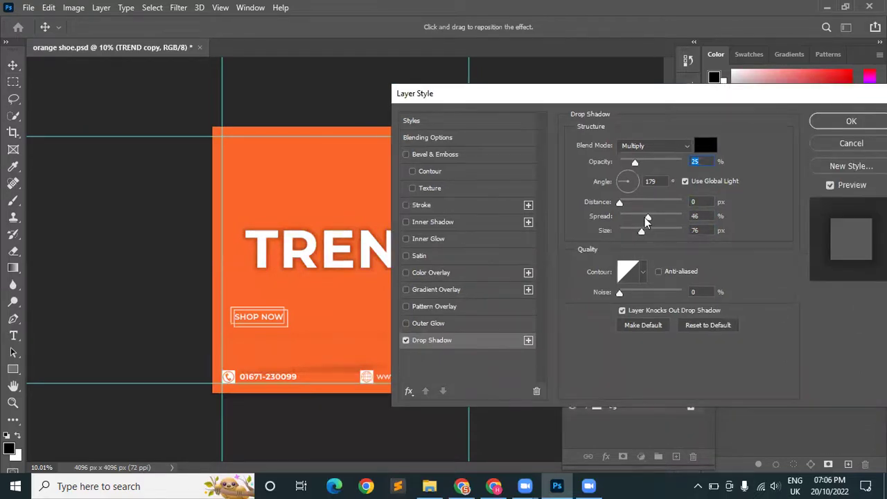
pyautogui.moveTo(647, 220); pyautogui.dragTo(644, 219)
pyautogui.click(694, 216)
pyautogui.click(846, 122)
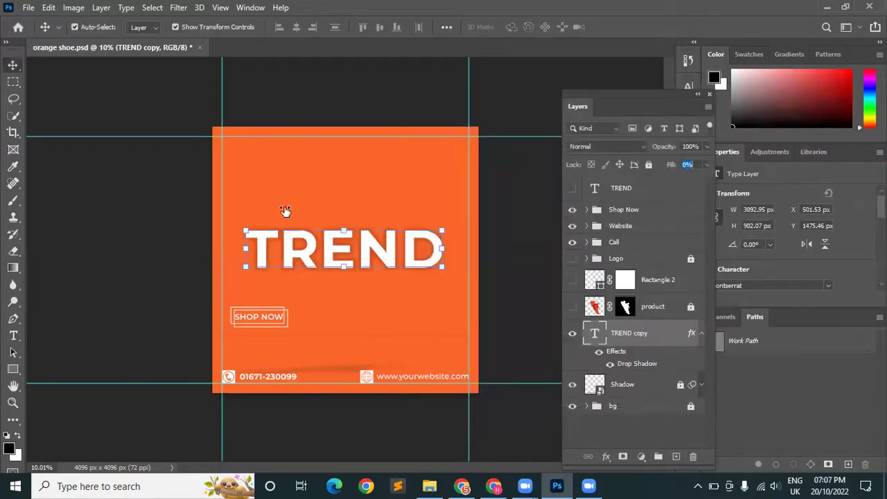
# Set TREND copy's Fill to 0% and reopen its Layer Style settings.
pyautogui.press('Return')
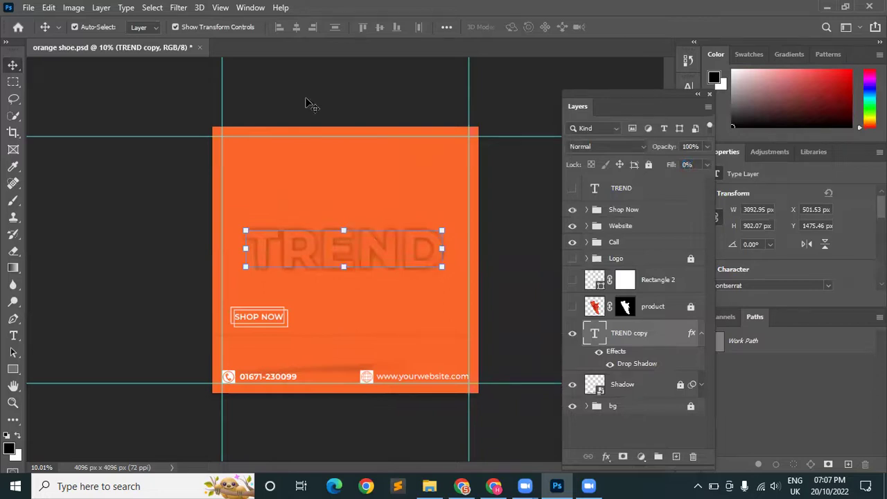
pyautogui.click(310, 102)
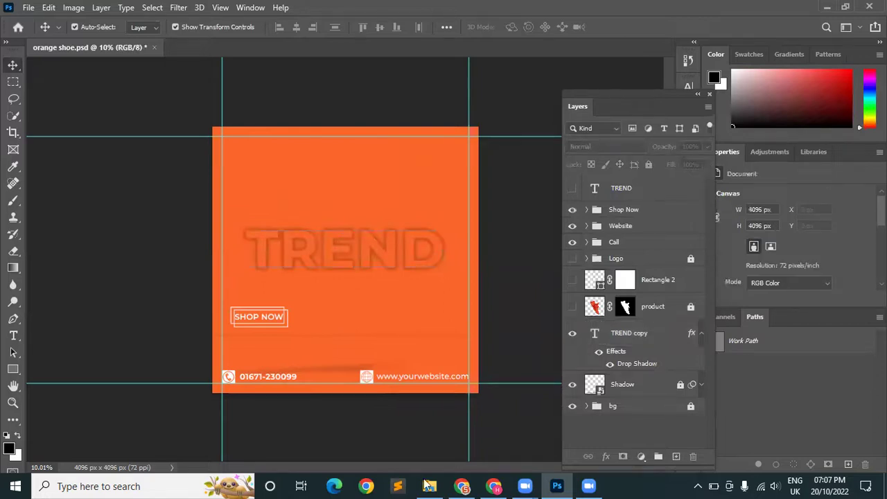
pyautogui.click(636, 364)
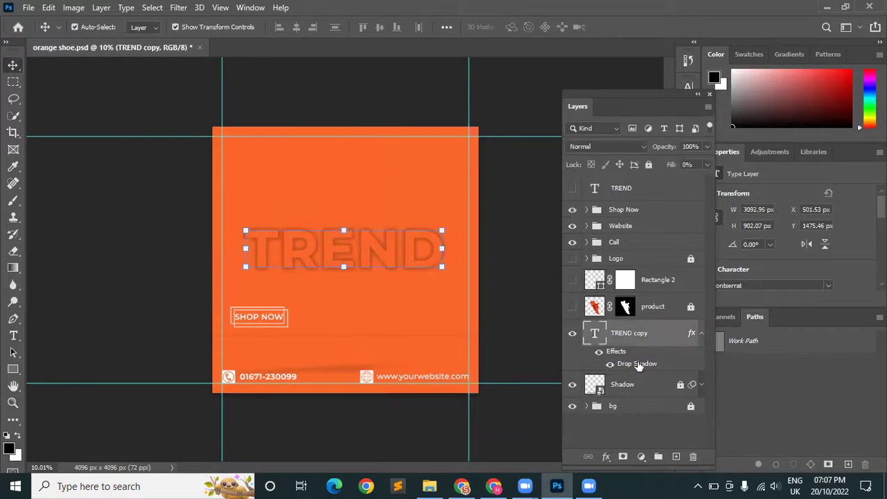
pyautogui.doubleClick(670, 352)
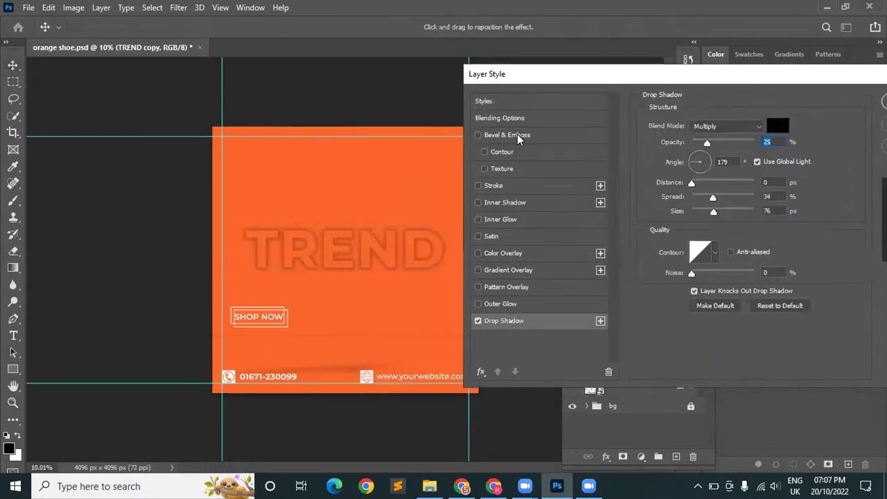
# Add a Bevel & Emboss effect to TREND copy with 282% depth.
pyautogui.click(507, 137)
pyautogui.click(485, 152)
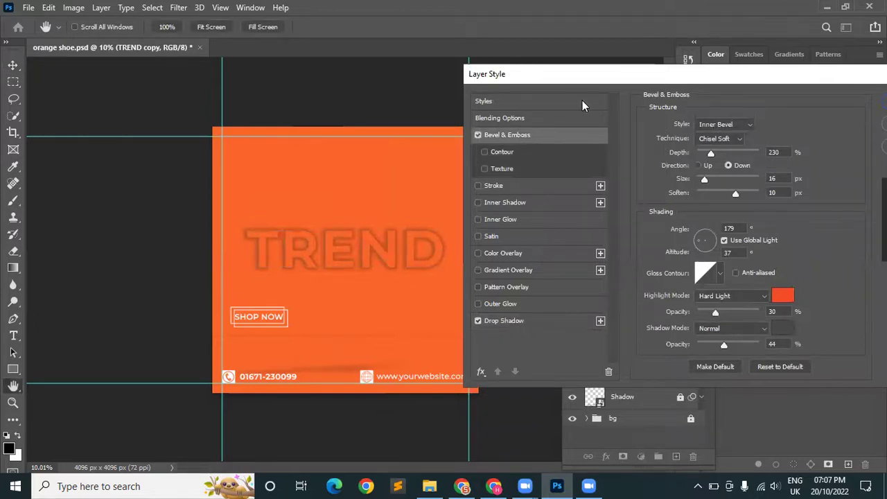
pyautogui.moveTo(582, 82); pyautogui.dragTo(661, 69)
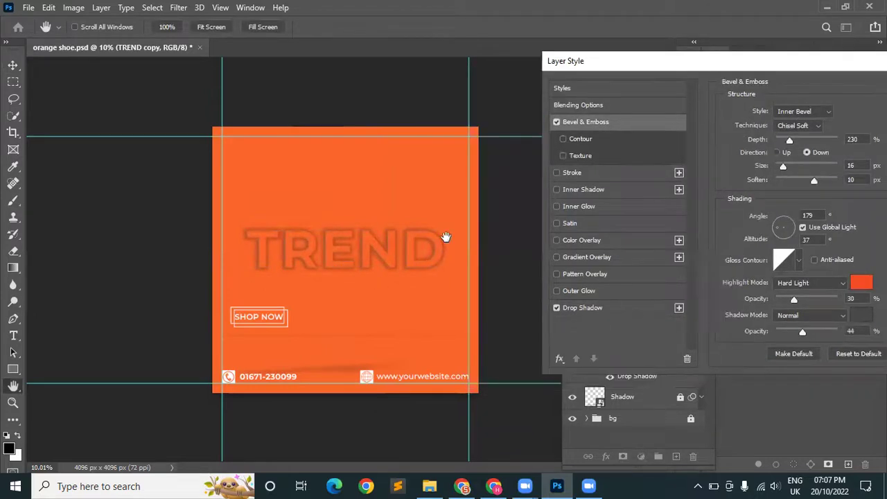
pyautogui.click(557, 122)
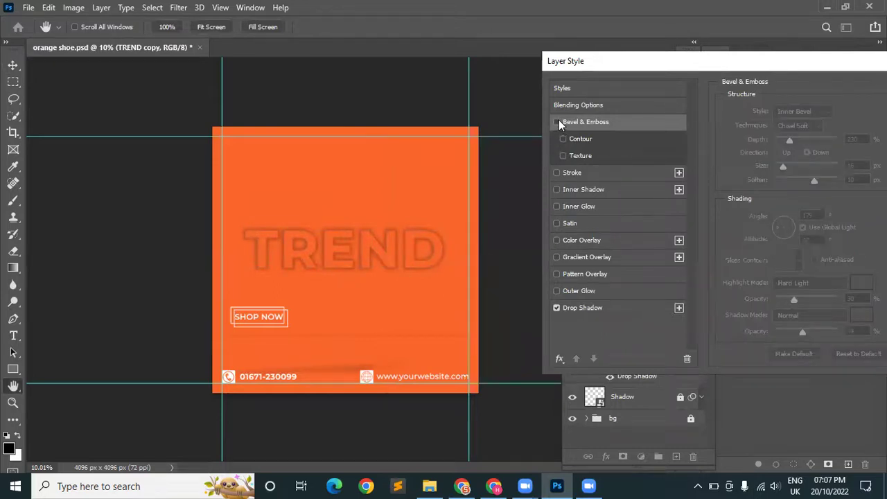
pyautogui.click(557, 122)
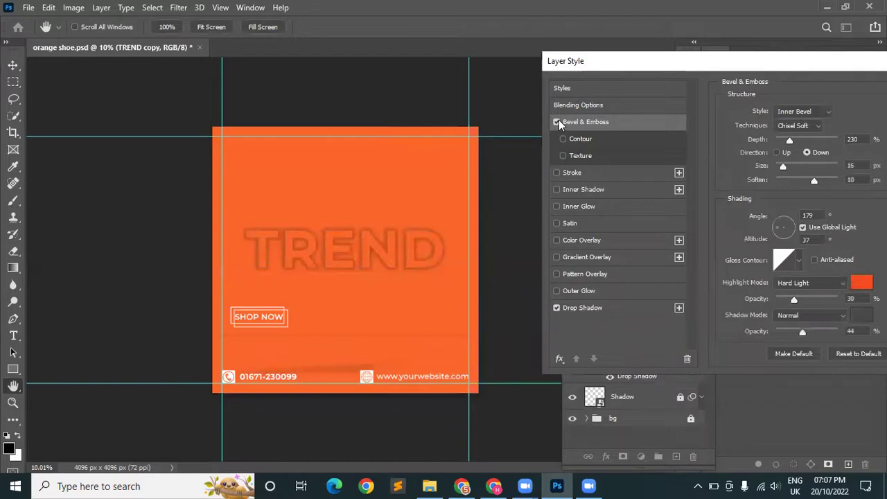
pyautogui.moveTo(690, 69); pyautogui.dragTo(625, 58)
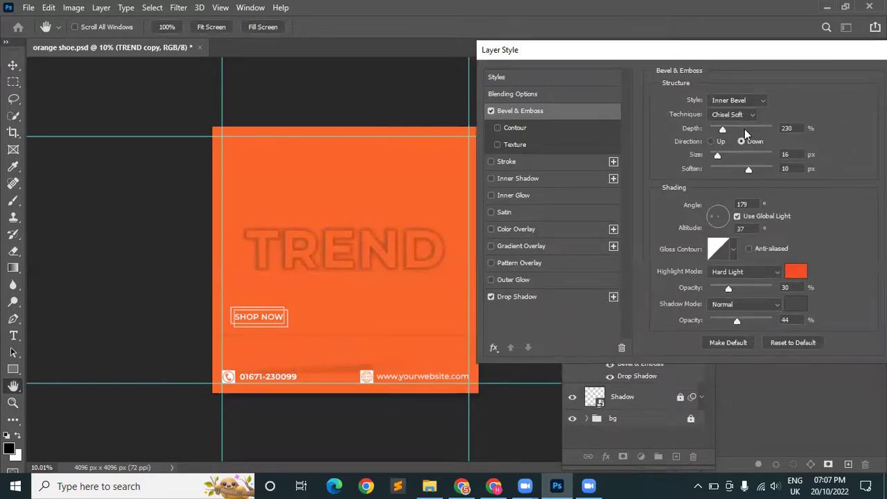
pyautogui.click(745, 130)
pyautogui.moveTo(744, 130); pyautogui.dragTo(734, 130)
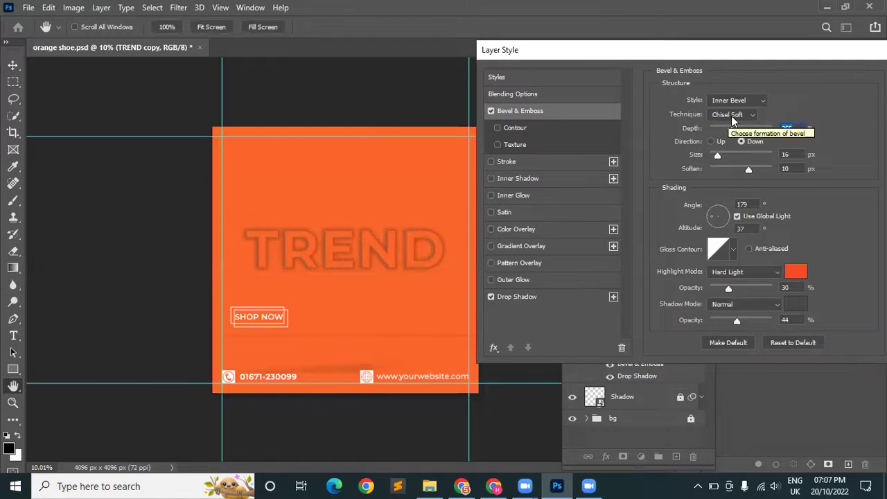
pyautogui.moveTo(730, 130); pyautogui.dragTo(727, 130)
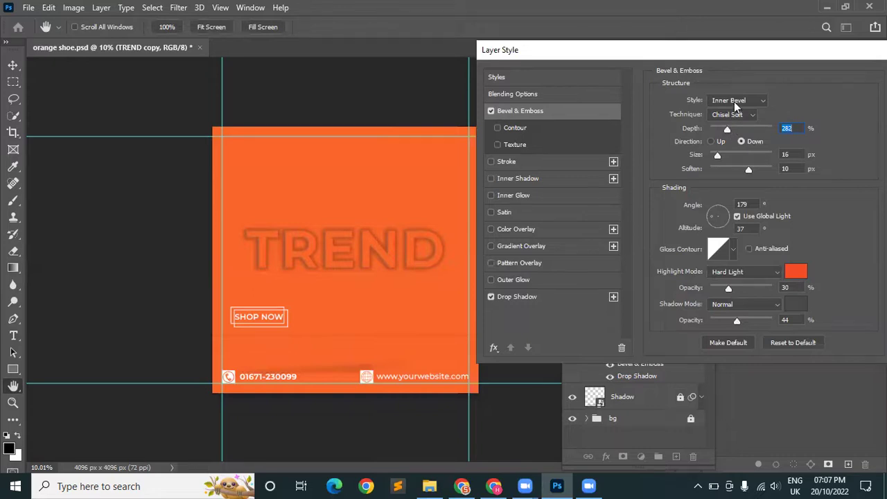
# Try Outer Bevel and Emboss styles, then settle on Inner Bevel.
pyautogui.click(735, 104)
pyautogui.click(735, 112)
pyautogui.click(742, 101)
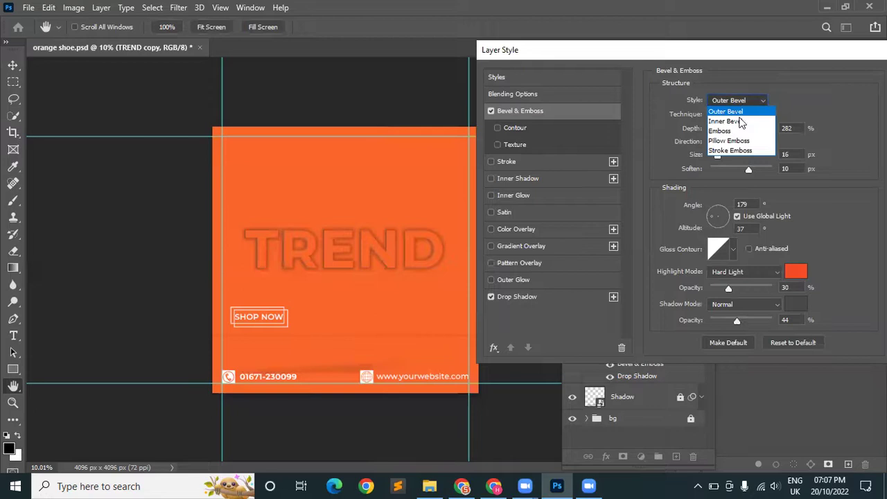
pyautogui.click(739, 132)
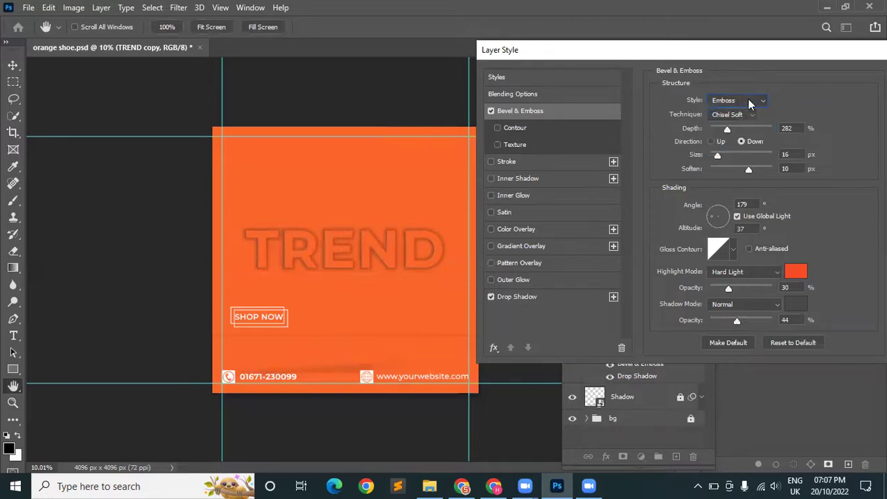
pyautogui.hotkey('alt', 'Down')
pyautogui.press('Up')
pyautogui.press('Return')
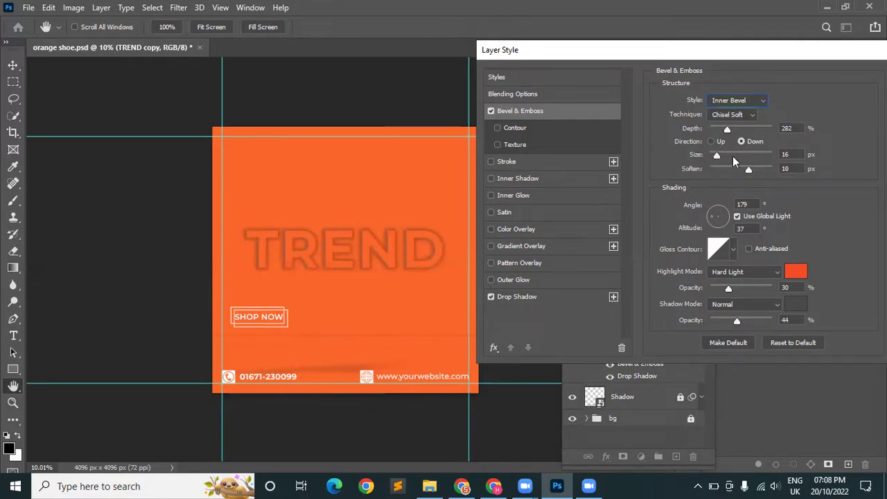
# Set the bevel size to 16 px after lowering the soften to 7 px.
pyautogui.click(737, 156)
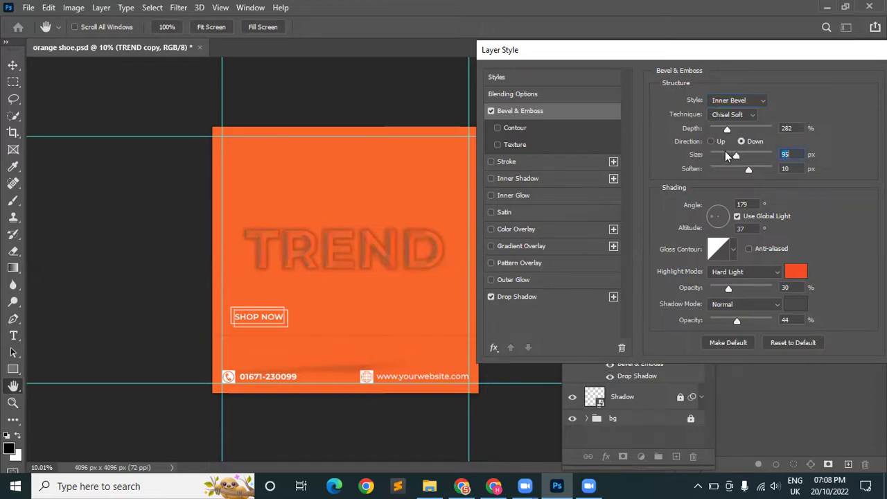
pyautogui.click(726, 155)
pyautogui.moveTo(767, 168); pyautogui.dragTo(739, 168)
pyautogui.click(717, 154)
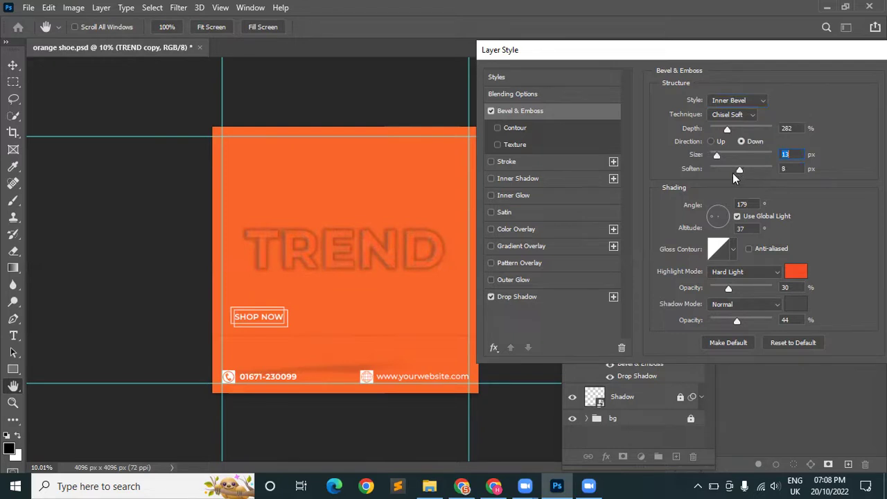
pyautogui.write('16')
pyautogui.press('Tab')
# Raise the bevel soften to 11 px and fine-tune the bevel size.
pyautogui.click(726, 154)
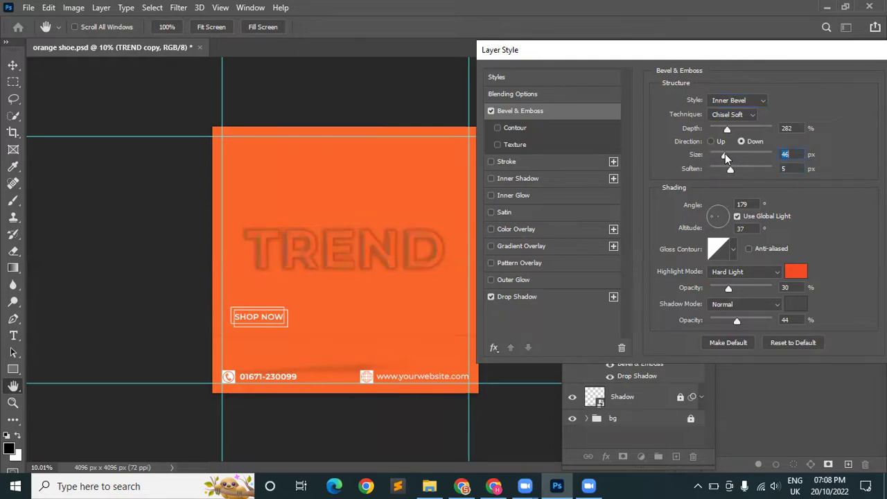
pyautogui.click(720, 153)
pyautogui.click(738, 169)
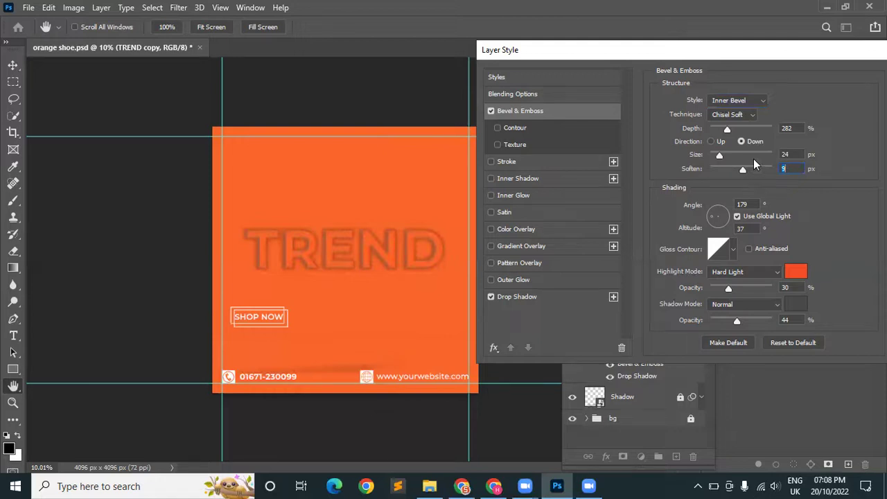
pyautogui.click(754, 170)
pyautogui.moveTo(719, 156); pyautogui.dragTo(716, 156)
pyautogui.moveTo(720, 156); pyautogui.dragTo(721, 154)
# Make the bevel highlight white at 14% opacity.
pyautogui.click(795, 274)
pyautogui.click(544, 124)
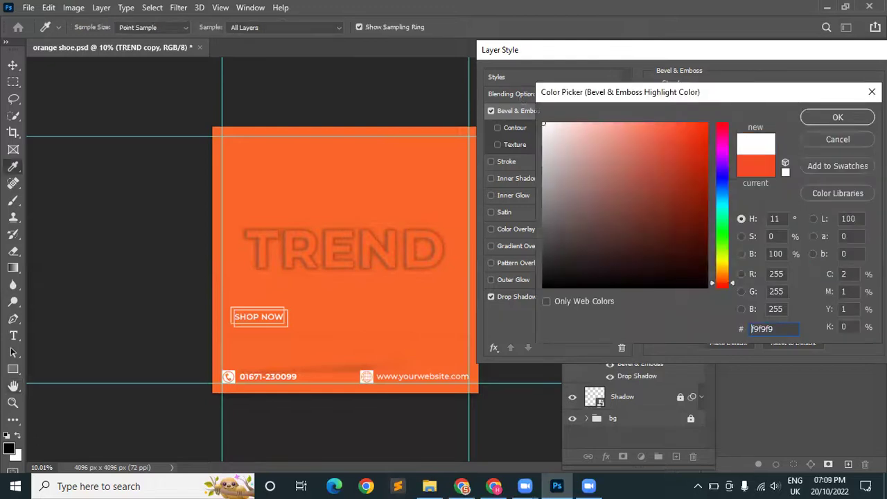
pyautogui.click(837, 119)
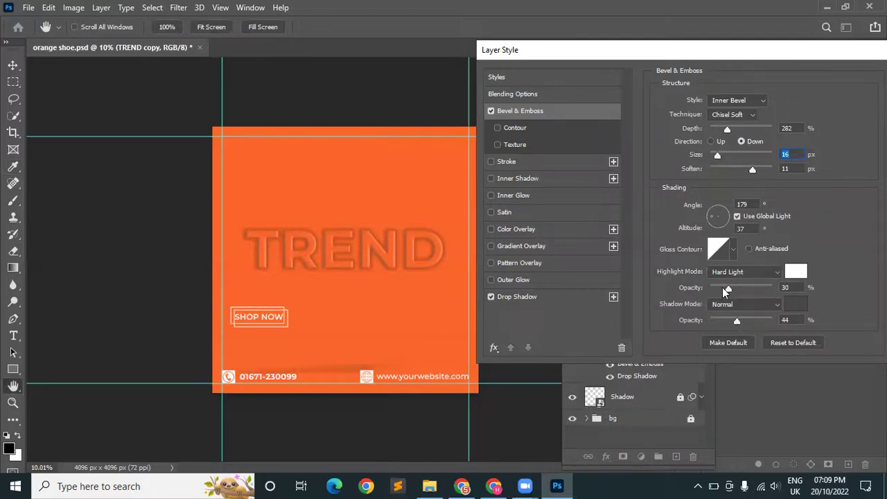
pyautogui.moveTo(723, 287); pyautogui.dragTo(722, 287)
pyautogui.press('Down')
pyautogui.press('Down')
pyautogui.press('Down')
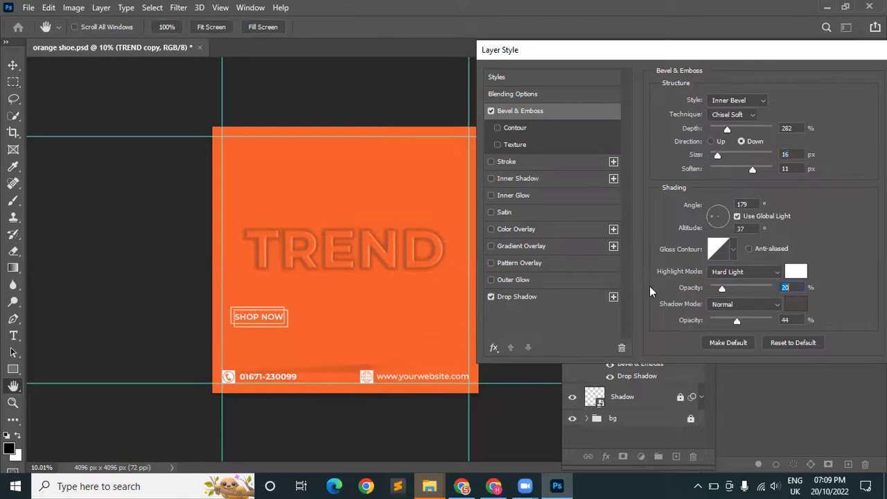
pyautogui.moveTo(722, 289); pyautogui.dragTo(719, 289)
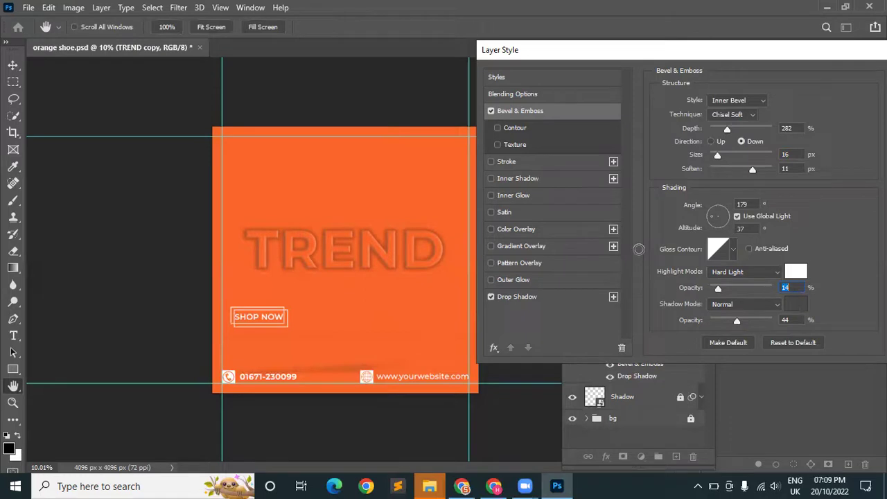
# Change the bevel shadow colour to a bright red (f92307).
pyautogui.click(795, 307)
pyautogui.click(587, 287)
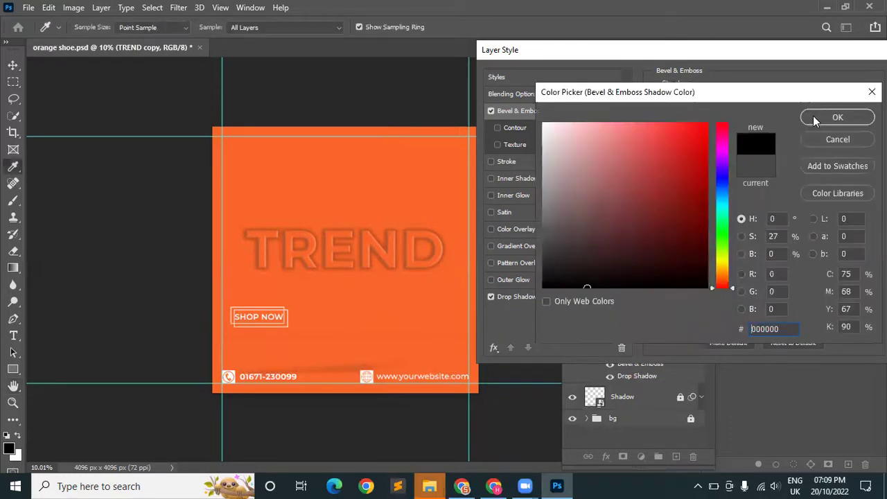
pyautogui.press('Return')
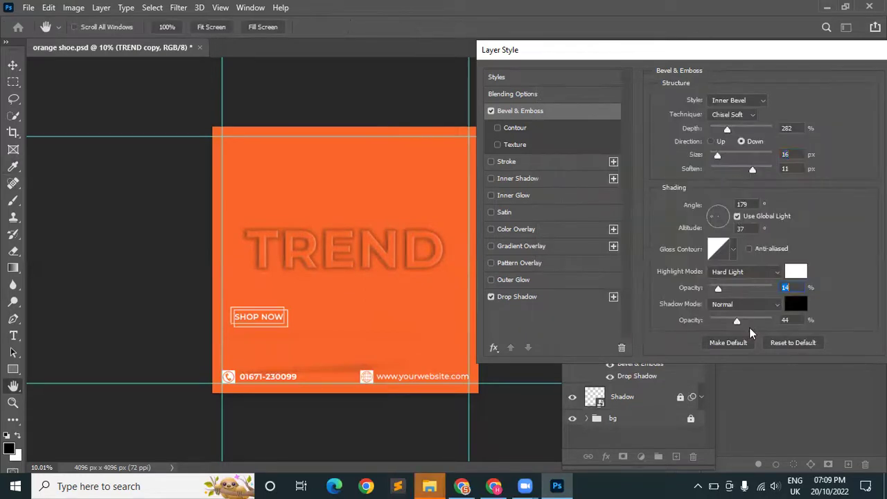
pyautogui.click(795, 307)
pyautogui.click(435, 148)
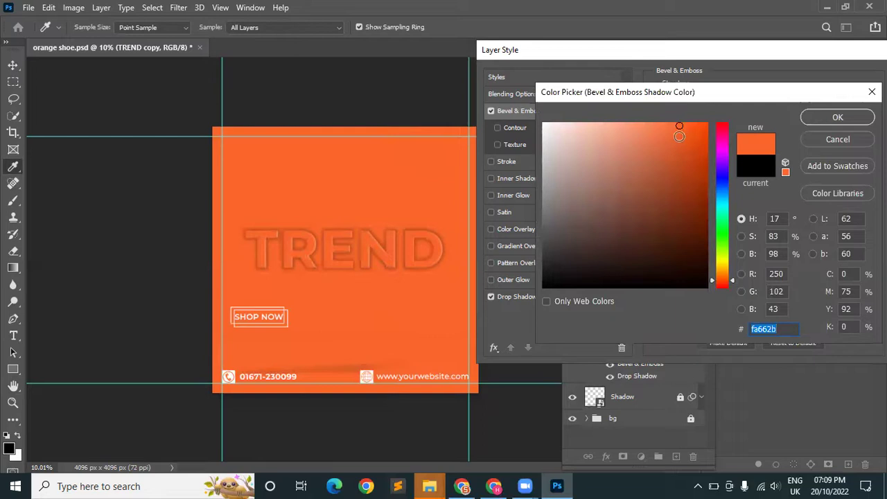
pyautogui.click(679, 147)
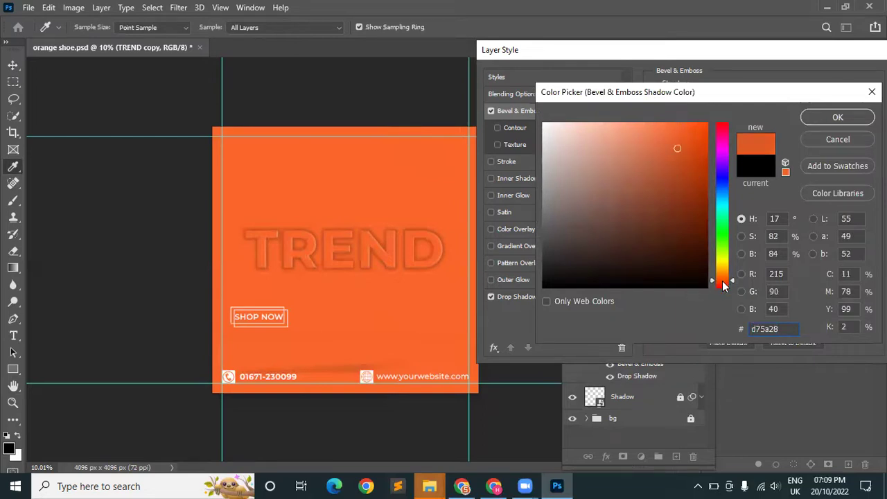
pyautogui.click(719, 283)
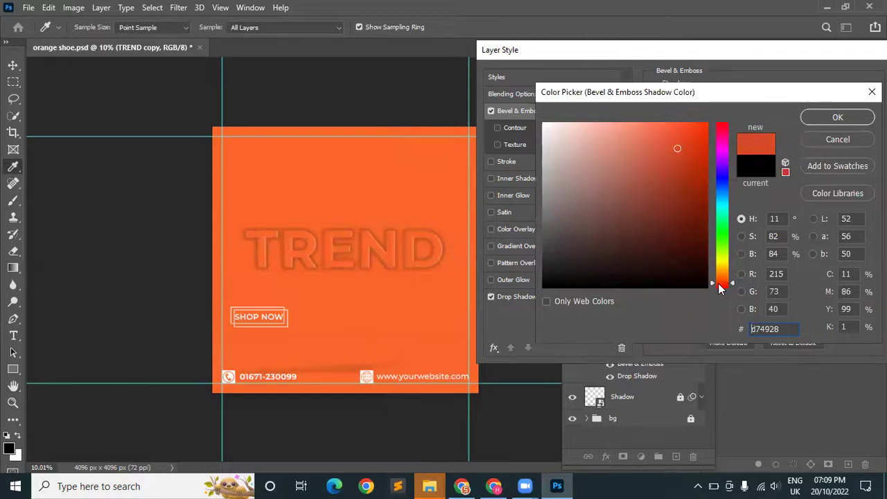
pyautogui.moveTo(683, 151); pyautogui.dragTo(693, 177)
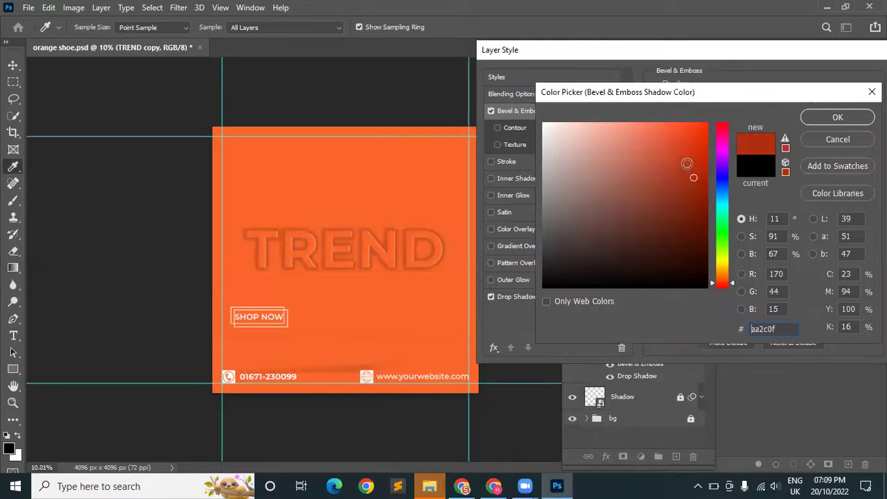
pyautogui.click(727, 285)
pyautogui.moveTo(694, 176); pyautogui.dragTo(704, 127)
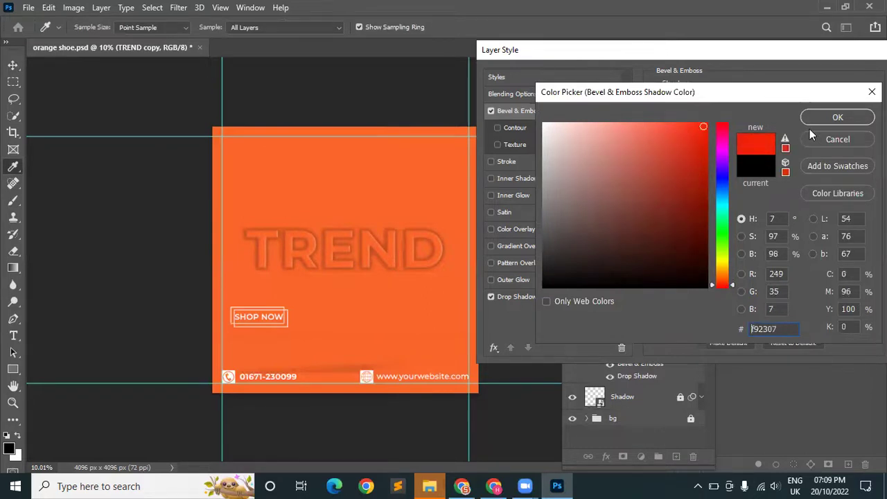
pyautogui.click(825, 118)
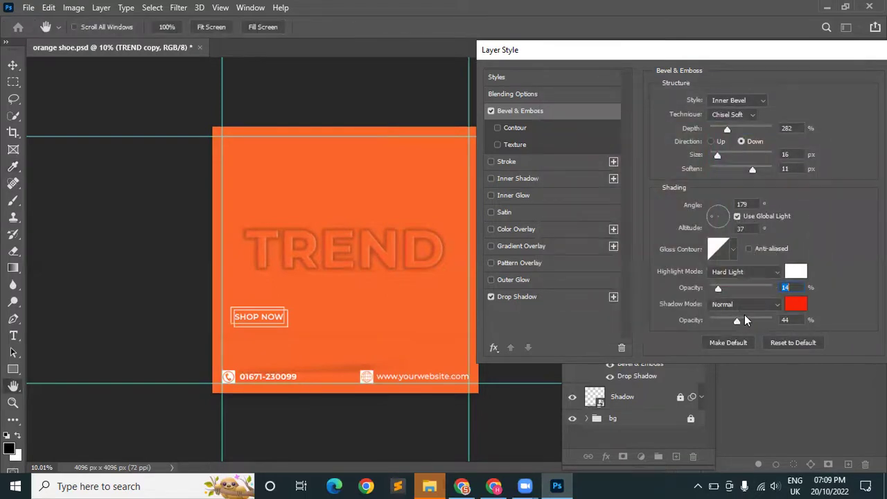
# Set the bevel shadow opacity to 22% and apply the layer style.
pyautogui.moveTo(729, 321); pyautogui.dragTo(727, 320)
pyautogui.click(718, 319)
pyautogui.click(724, 320)
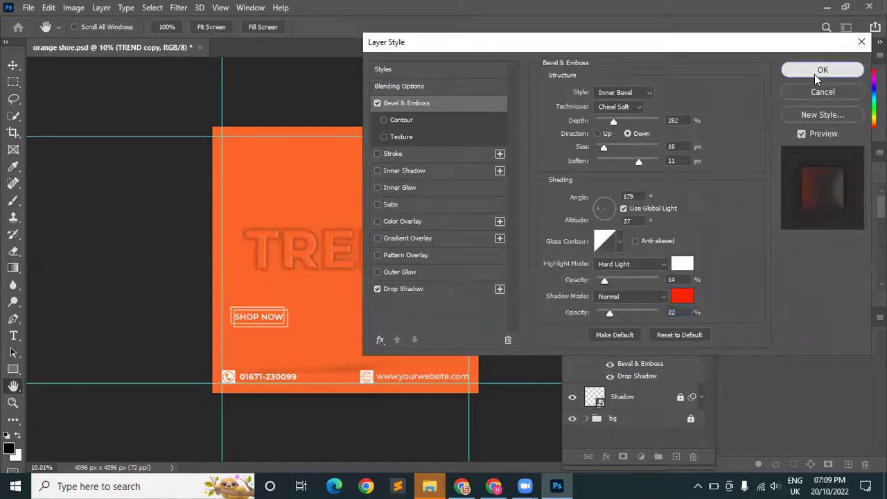
pyautogui.click(823, 71)
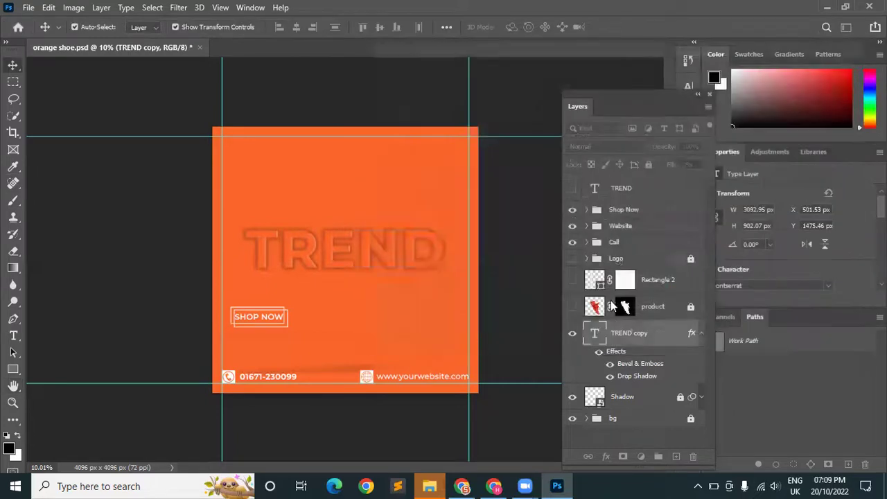
# Compare the bevel on and off, then show the shoe, Rectangle 2 frame and Nike logo again.
pyautogui.click(610, 364)
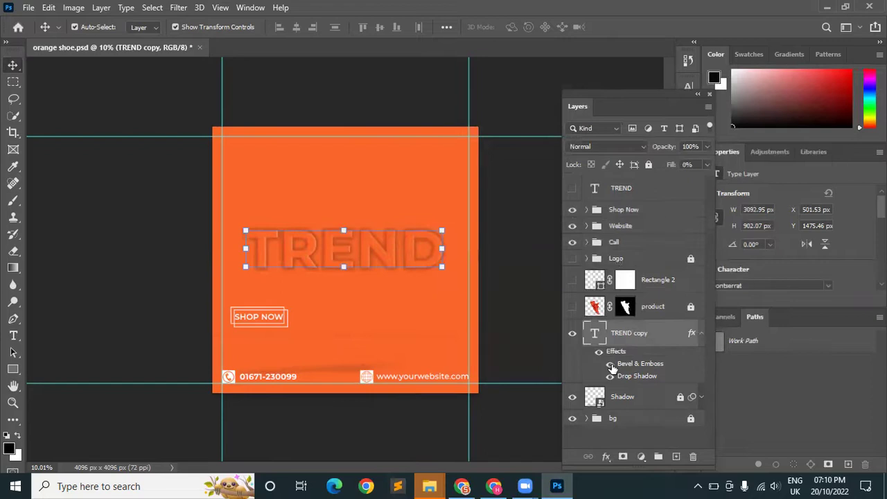
pyautogui.click(495, 292)
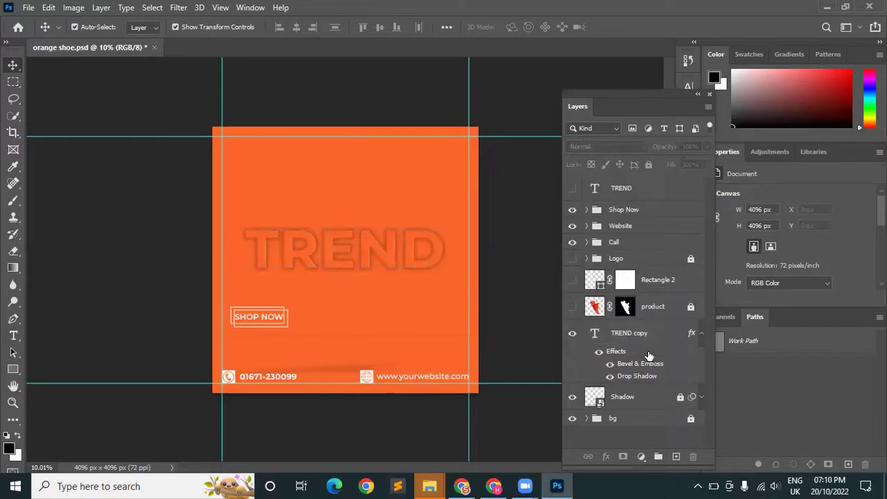
pyautogui.click(610, 364)
pyautogui.click(574, 307)
pyautogui.click(574, 307)
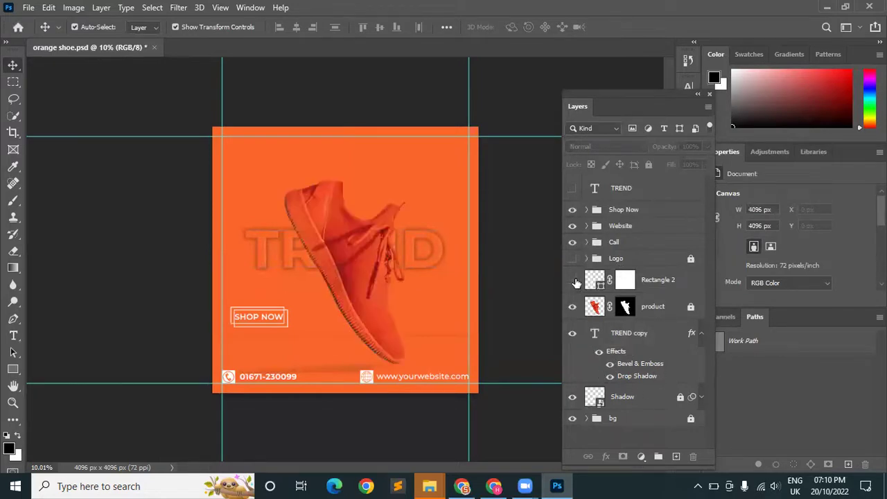
pyautogui.click(574, 280)
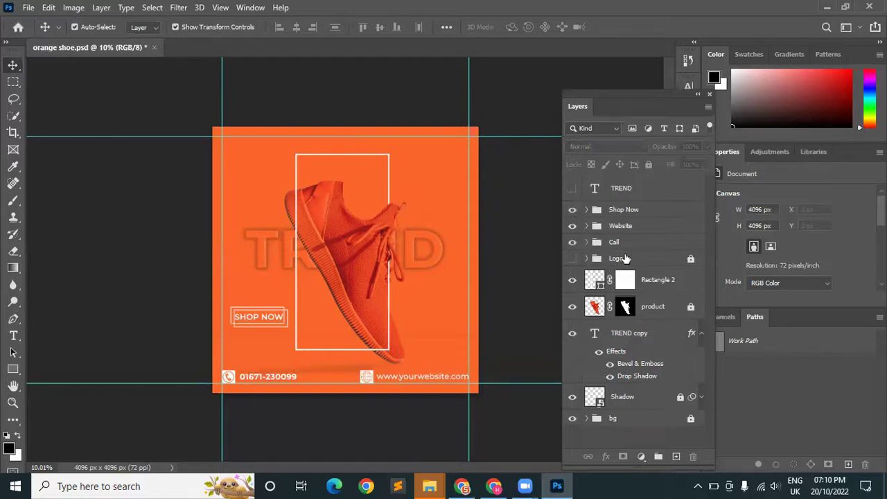
pyautogui.click(573, 258)
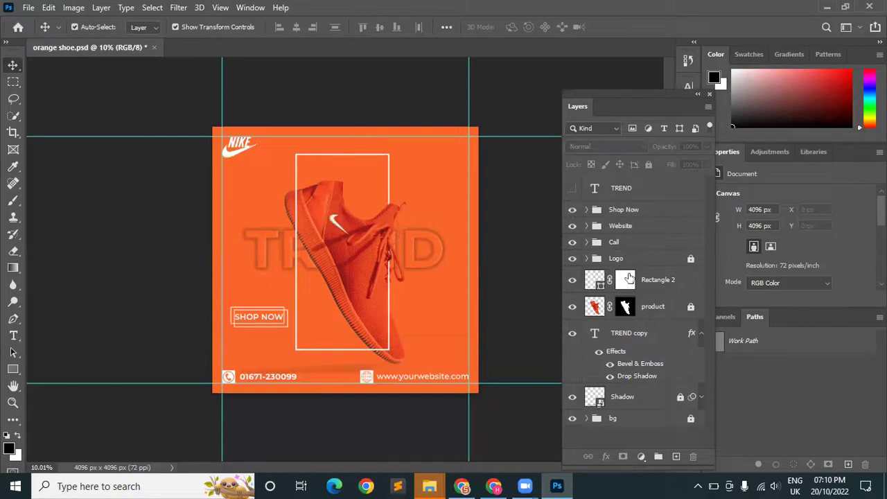
pyautogui.click(644, 381)
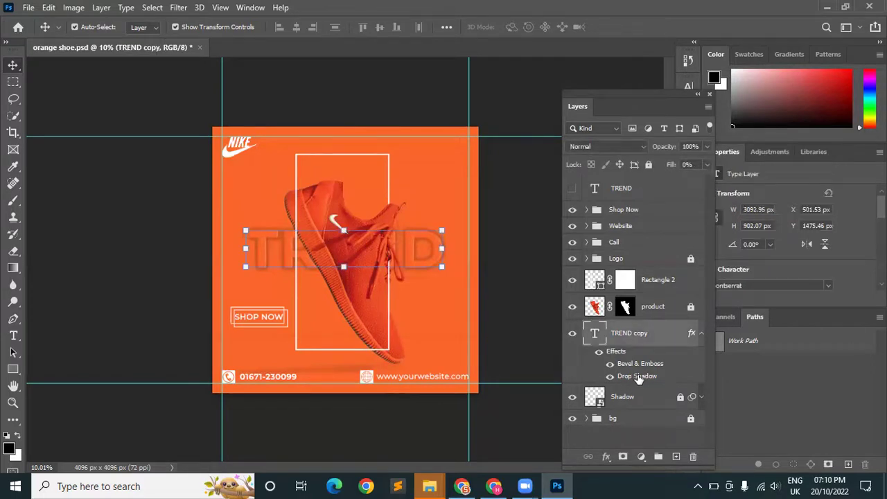
# Change TREND copy's drop shadow colour to red-orange ce4b2c.
pyautogui.doubleClick(638, 378)
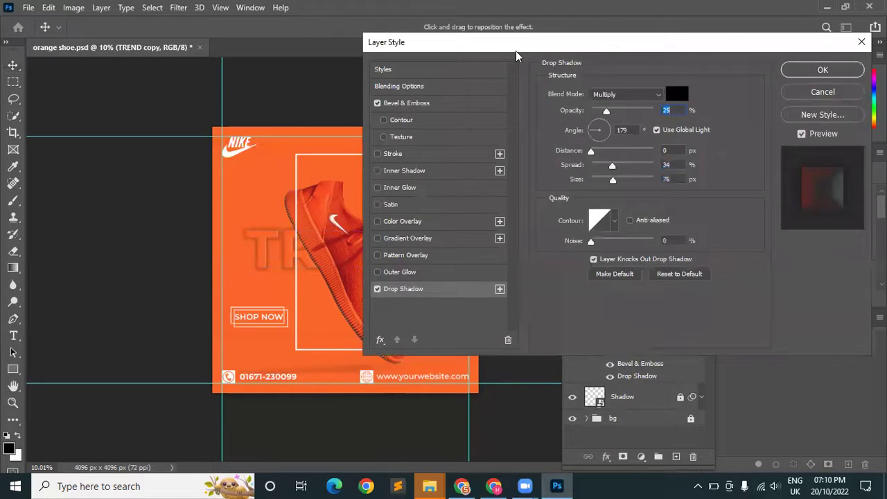
pyautogui.moveTo(517, 55); pyautogui.dragTo(635, 71)
pyautogui.moveTo(732, 196)
pyautogui.mouseDown()
pyautogui.moveTo(723, 199)
pyautogui.moveTo(728, 187)
pyautogui.moveTo(712, 183)
pyautogui.mouseUp()
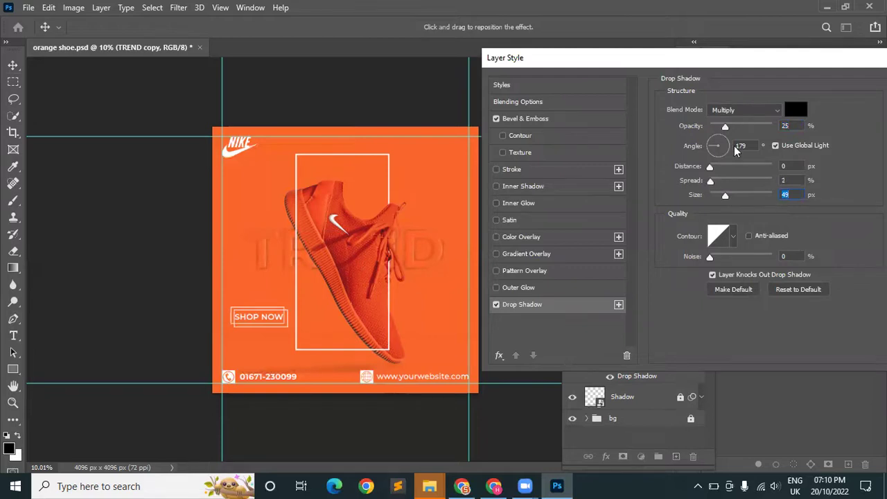
pyautogui.click(803, 110)
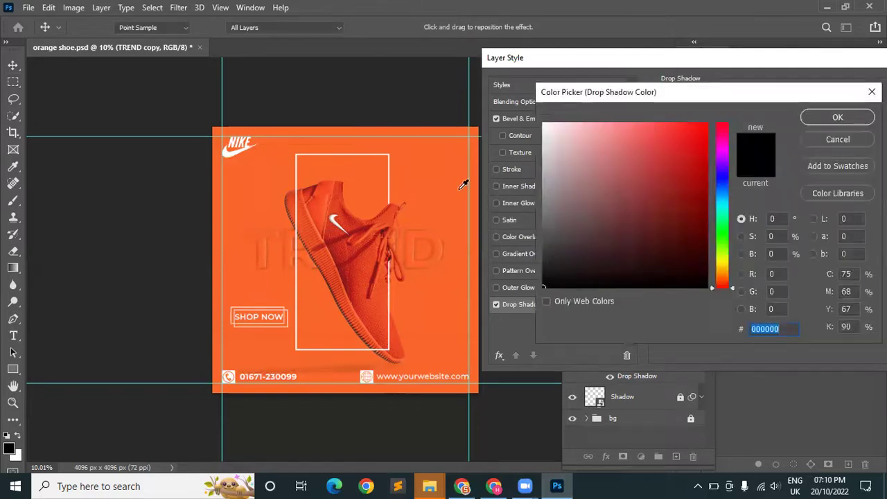
pyautogui.click(444, 154)
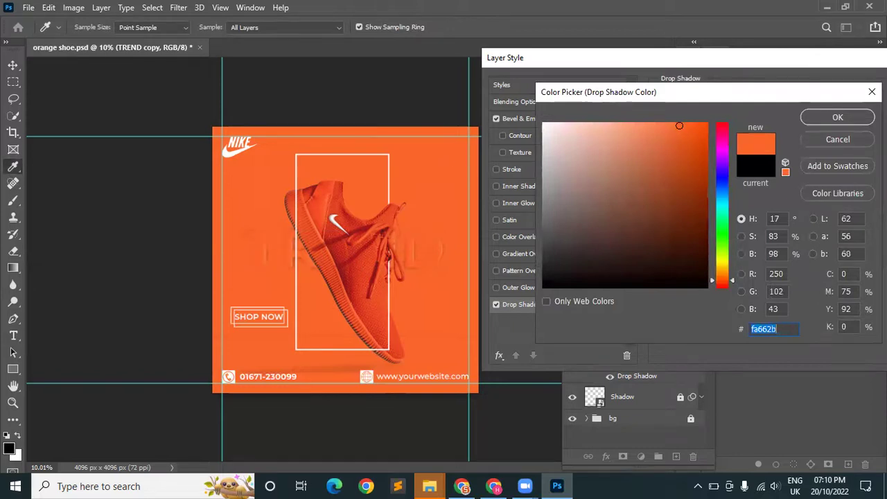
pyautogui.click(588, 126)
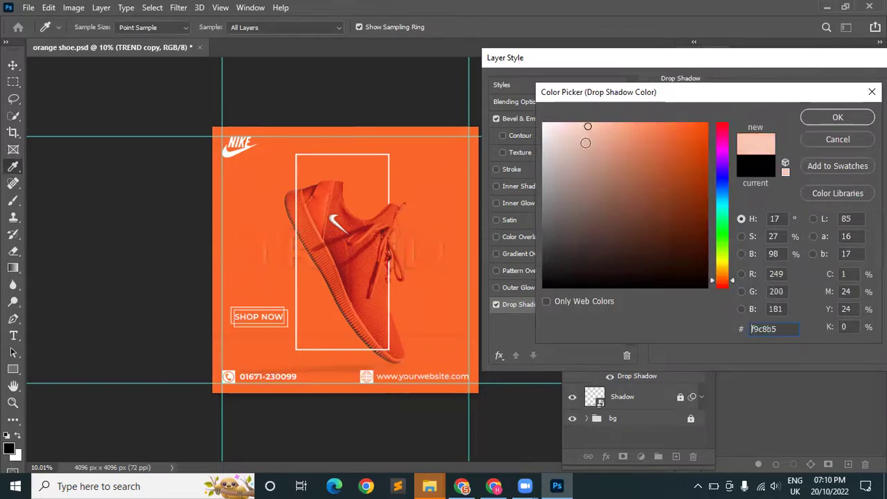
pyautogui.click(578, 123)
pyautogui.click(551, 122)
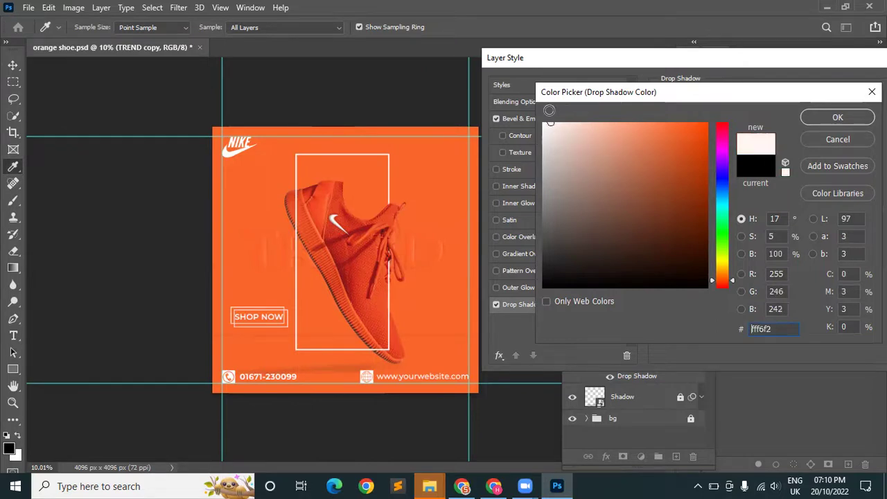
pyautogui.click(619, 178)
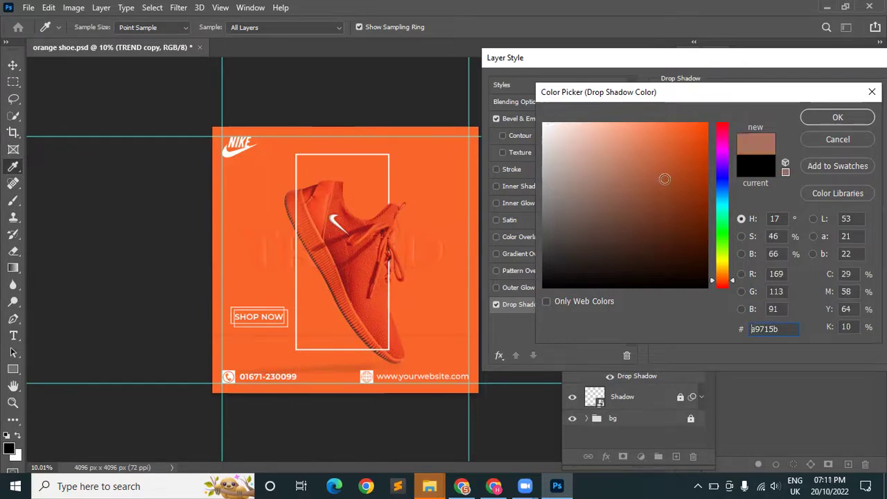
pyautogui.click(676, 180)
pyautogui.click(662, 204)
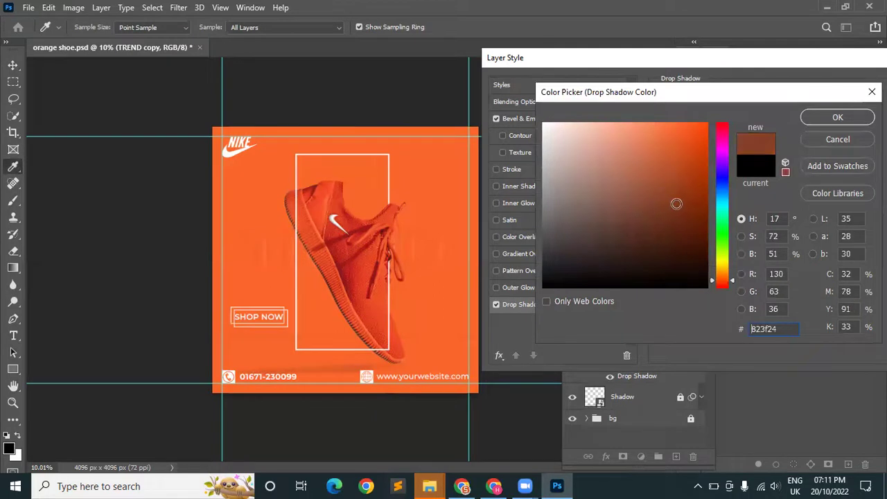
pyautogui.click(678, 209)
pyautogui.click(687, 194)
pyautogui.moveTo(723, 278); pyautogui.dragTo(723, 286)
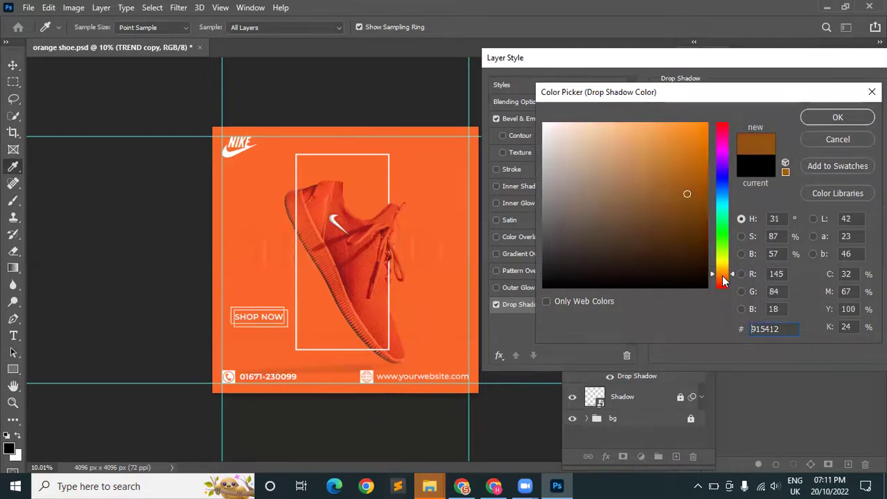
pyautogui.click(672, 154)
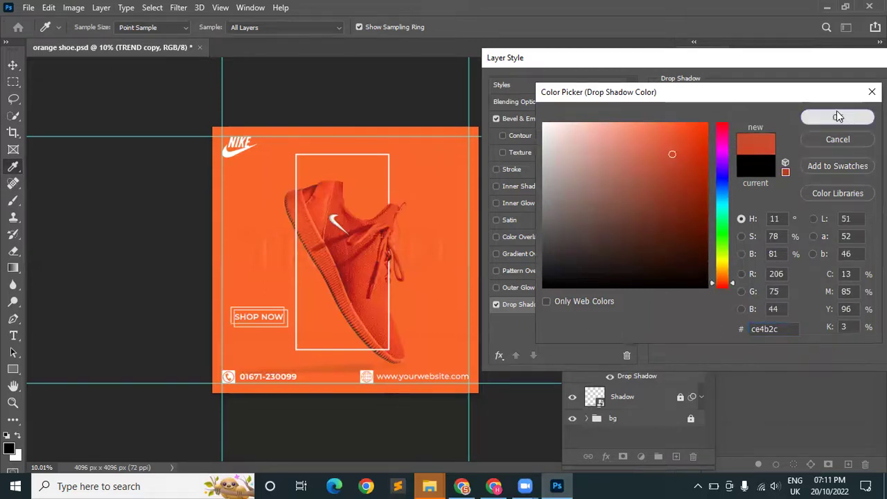
pyautogui.click(838, 117)
# Set the drop shadow opacity to 44% and apply the shadow settings.
pyautogui.moveTo(731, 126); pyautogui.dragTo(740, 128)
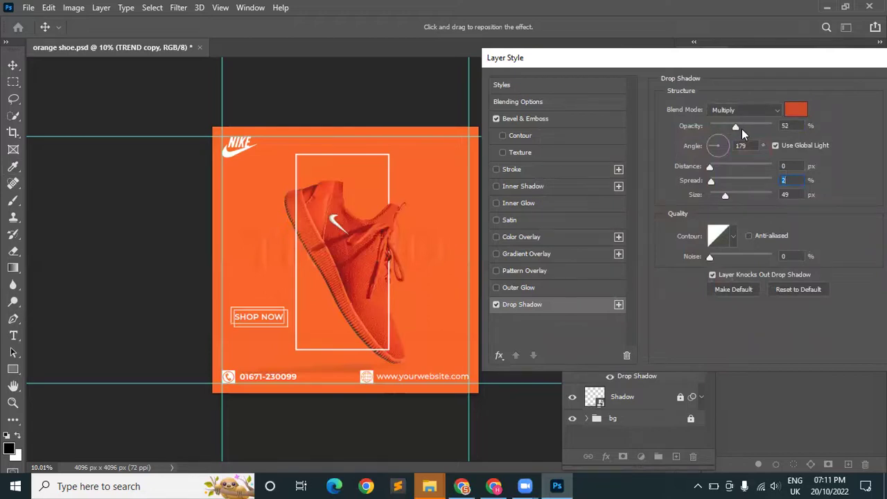
pyautogui.click(742, 129)
pyautogui.moveTo(741, 128); pyautogui.dragTo(737, 127)
pyautogui.click(798, 86)
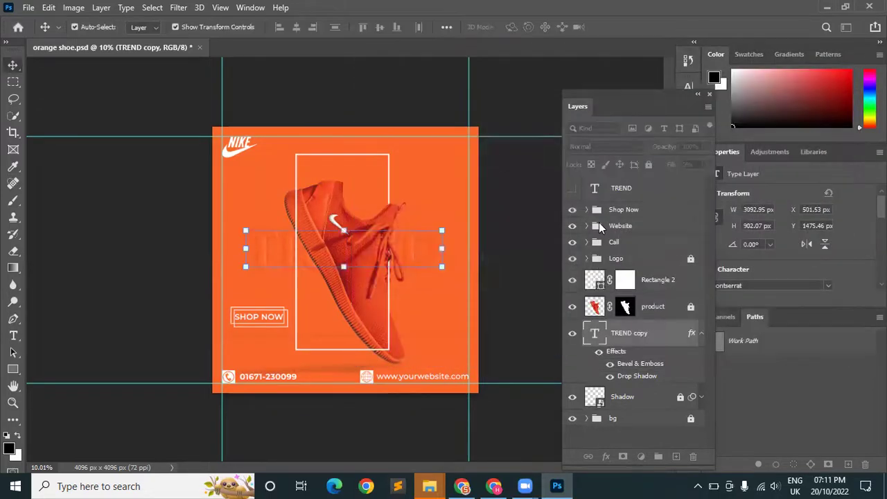
# Show and select the top TREND text layer and set its fill to 0%.
pyautogui.click(574, 189)
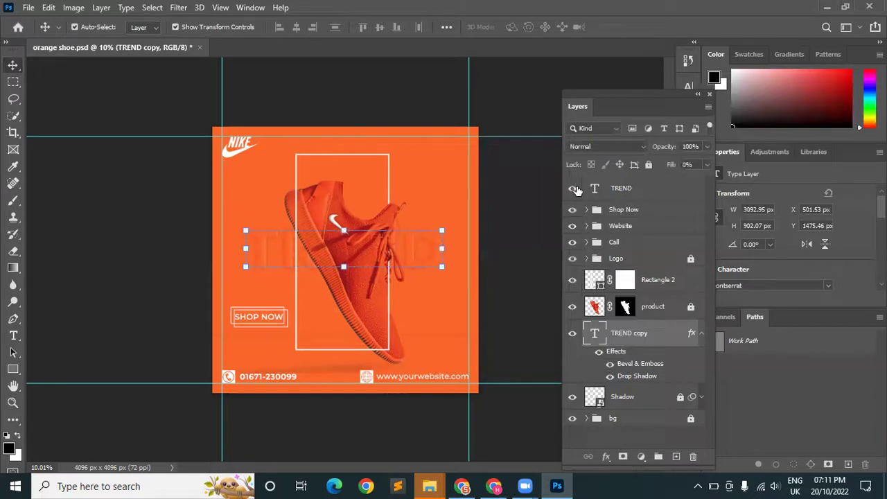
pyautogui.click(649, 191)
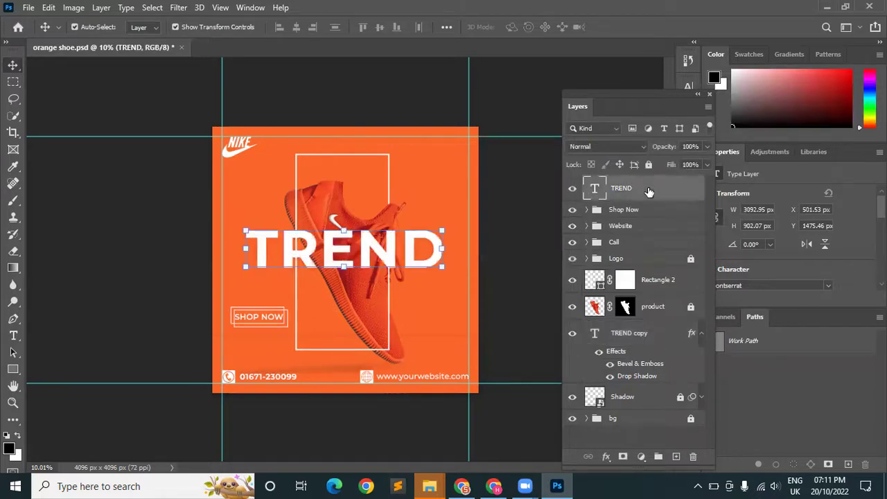
pyautogui.click(688, 165)
pyautogui.write('0')
pyautogui.press('Return')
# Add a 21 px white stroke centred on the TREND letter edges.
pyautogui.click(607, 457)
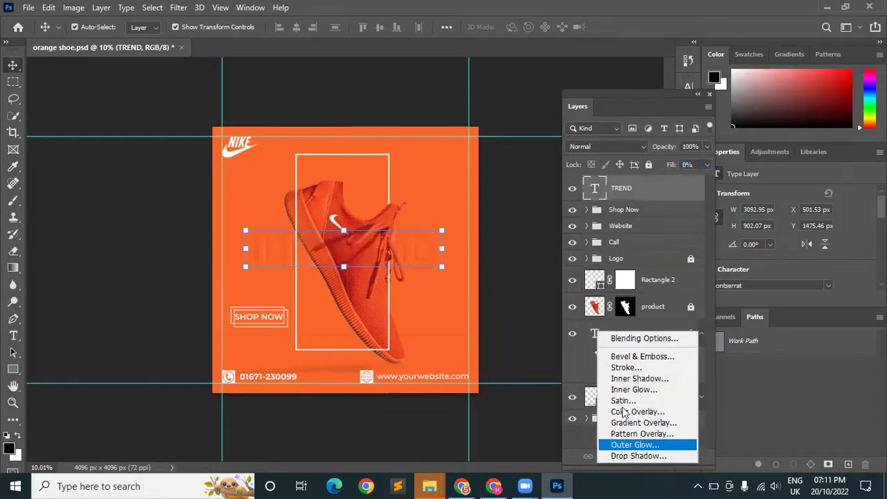
pyautogui.click(624, 369)
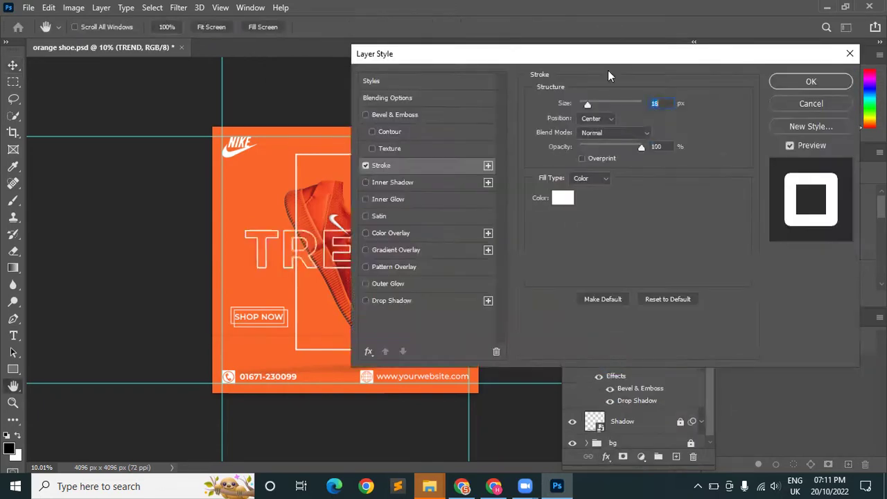
pyautogui.moveTo(619, 68); pyautogui.dragTo(679, 66)
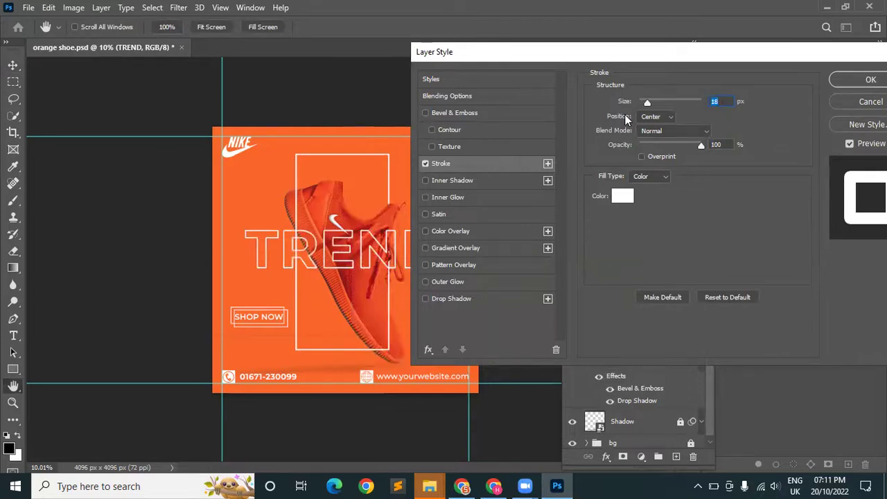
pyautogui.click(651, 119)
pyautogui.click(657, 117)
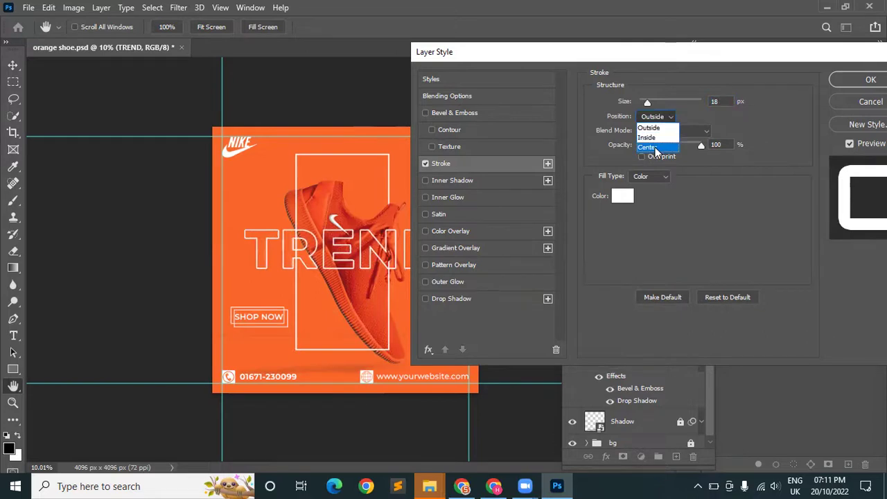
pyautogui.click(655, 148)
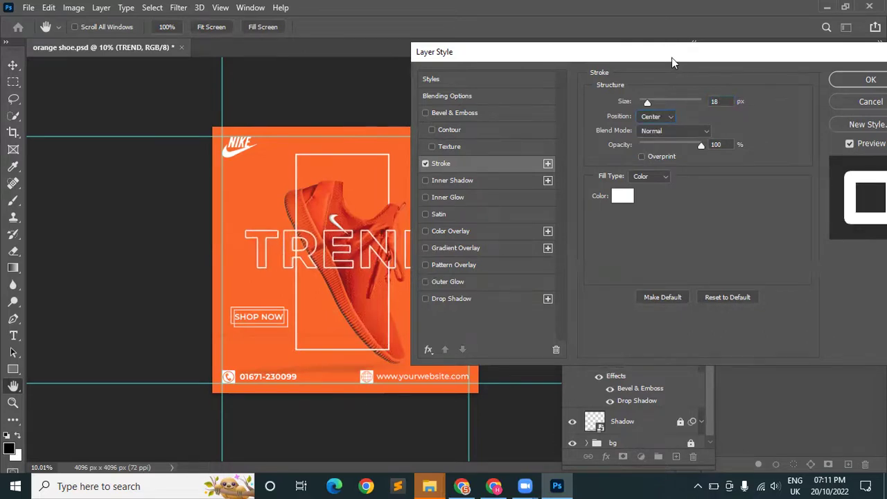
pyautogui.moveTo(671, 57); pyautogui.dragTo(716, 53)
pyautogui.moveTo(692, 100)
pyautogui.mouseDown()
pyautogui.moveTo(683, 98)
pyautogui.moveTo(694, 98)
pyautogui.mouseUp()
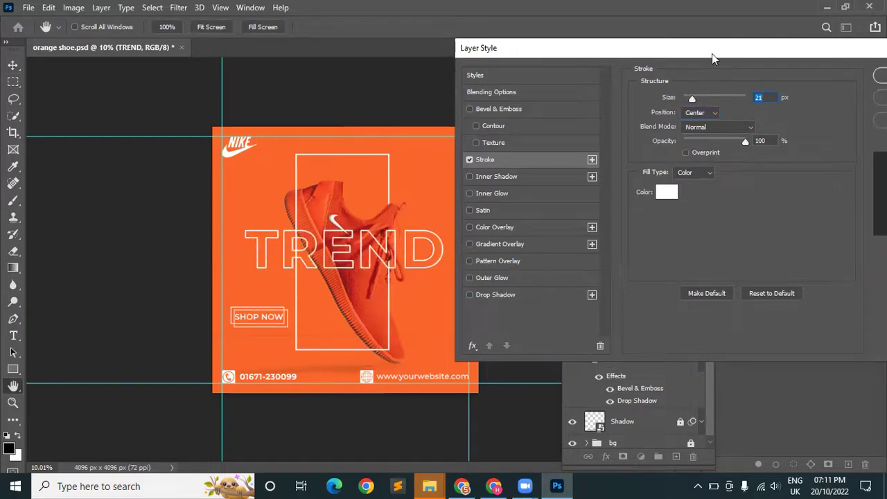
pyautogui.moveTo(712, 54); pyautogui.dragTo(648, 54)
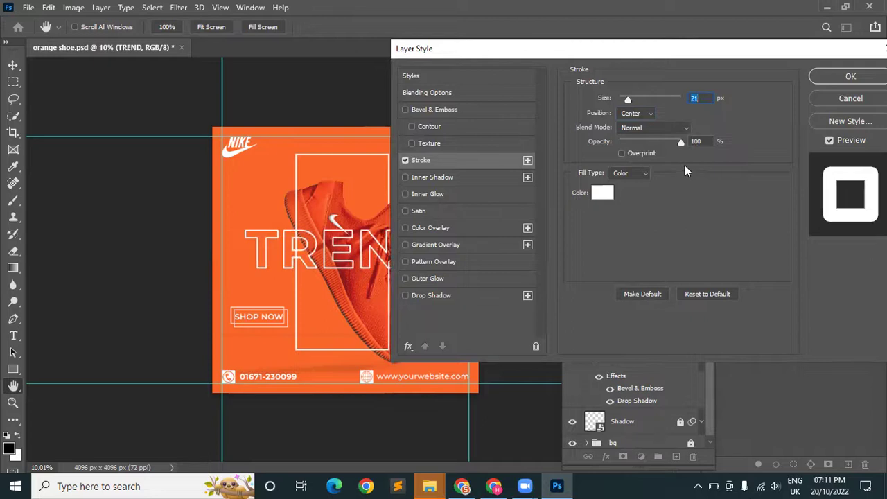
pyautogui.click(851, 76)
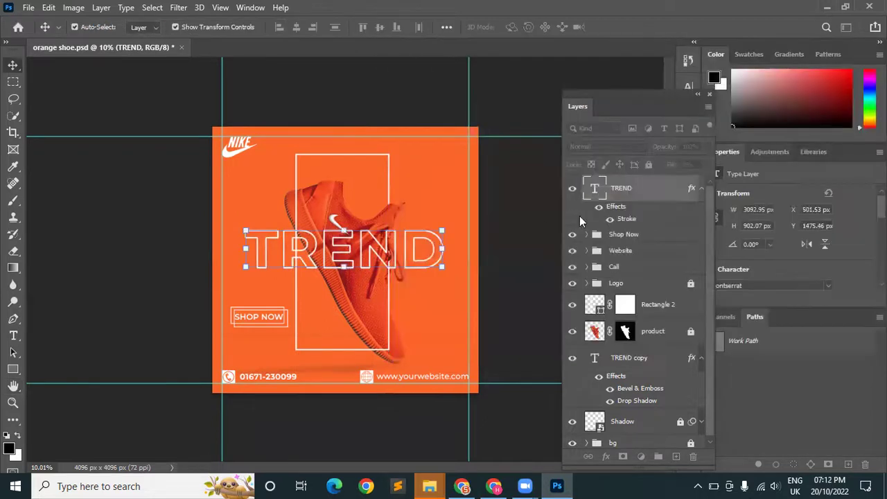
pyautogui.click(505, 318)
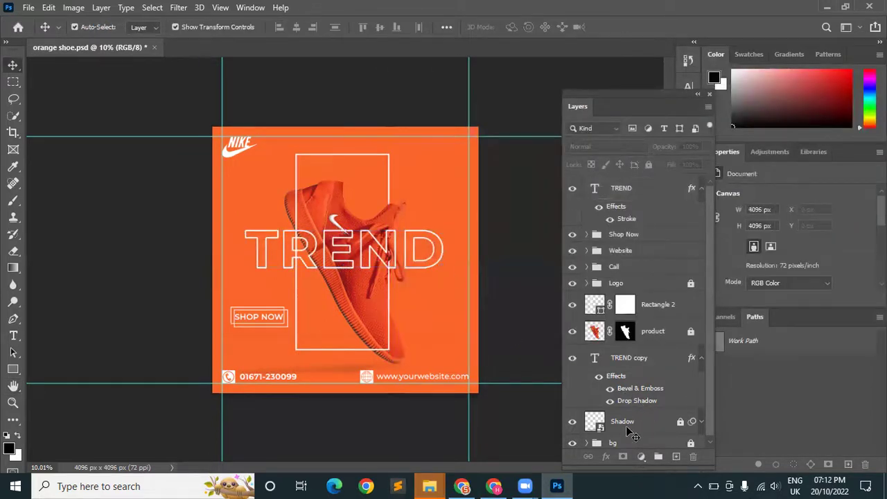
pyautogui.click(639, 366)
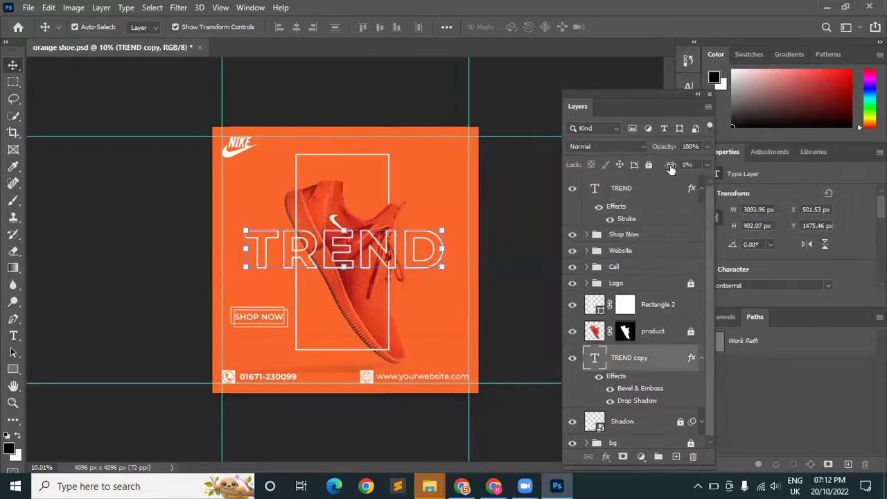
pyautogui.moveTo(671, 168); pyautogui.dragTo(743, 168)
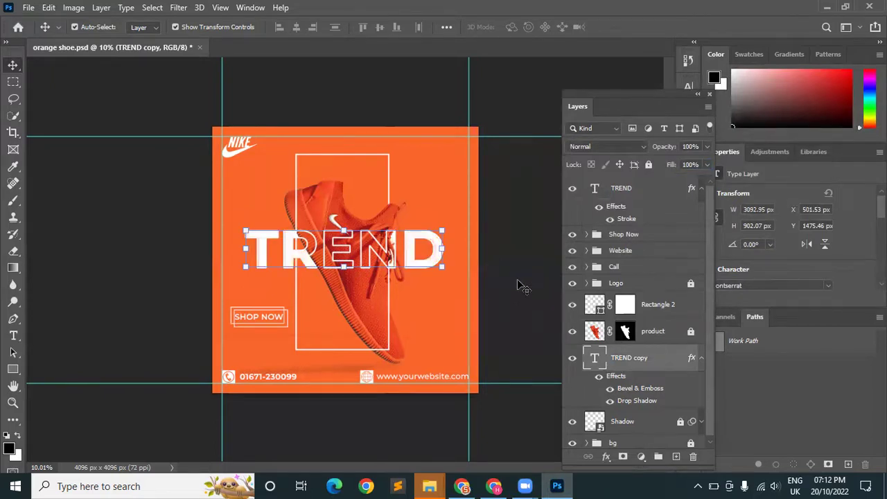
pyautogui.click(518, 398)
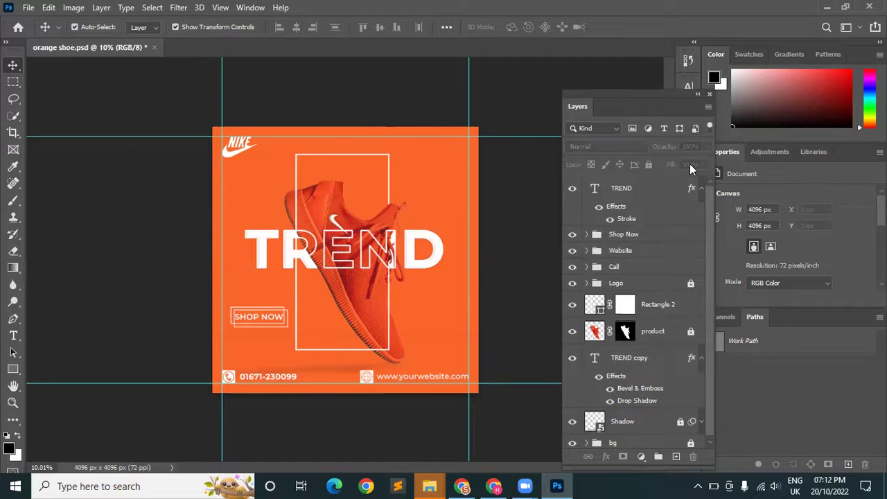
pyautogui.click(628, 357)
pyautogui.moveTo(524, 179); pyautogui.dragTo(530, 188)
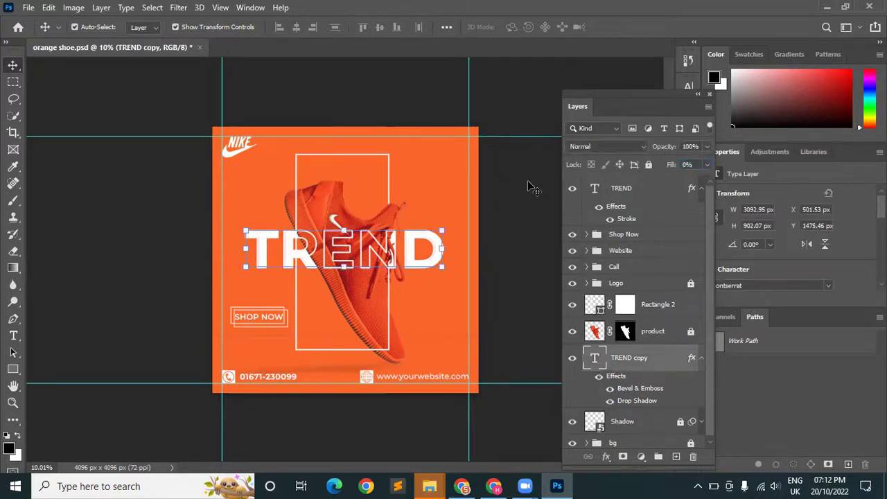
pyautogui.click(527, 187)
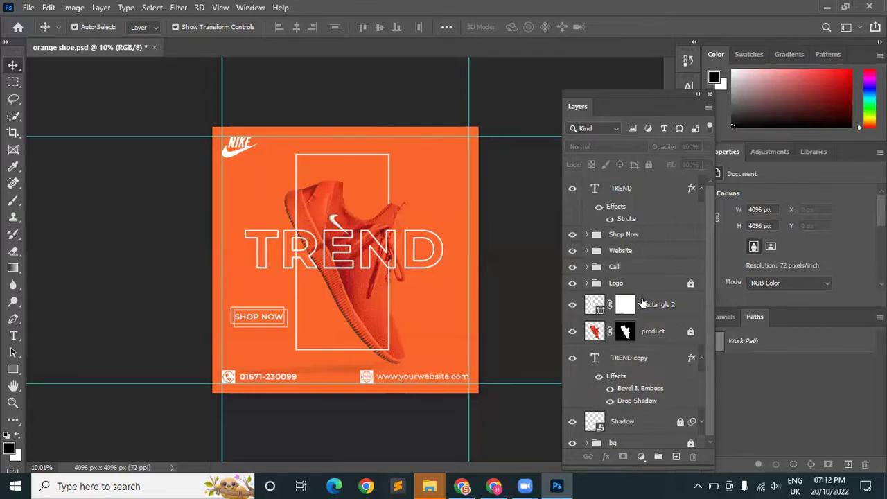
# Load the shoe as a selection and use it as the outlined TREND layer's mask.
pyautogui.press('ctrl')
pyautogui.keyDown('ctrl'); pyautogui.click(595, 333); pyautogui.keyUp('ctrl')
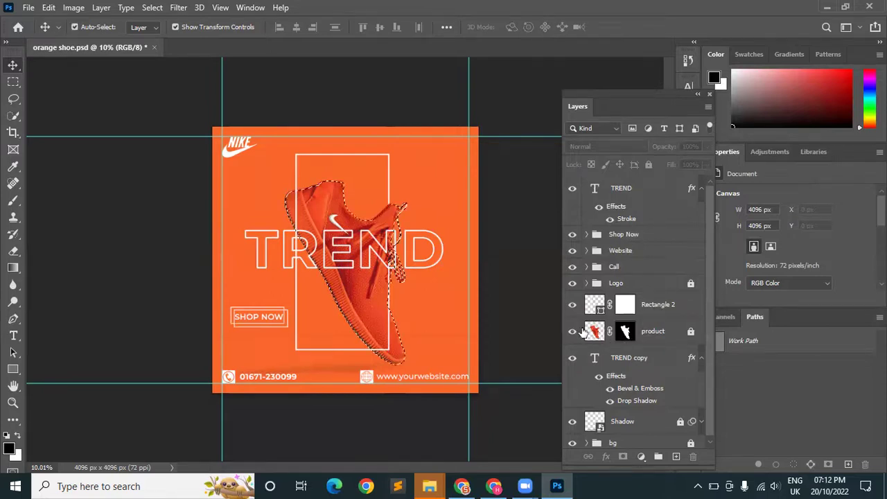
pyautogui.click(628, 195)
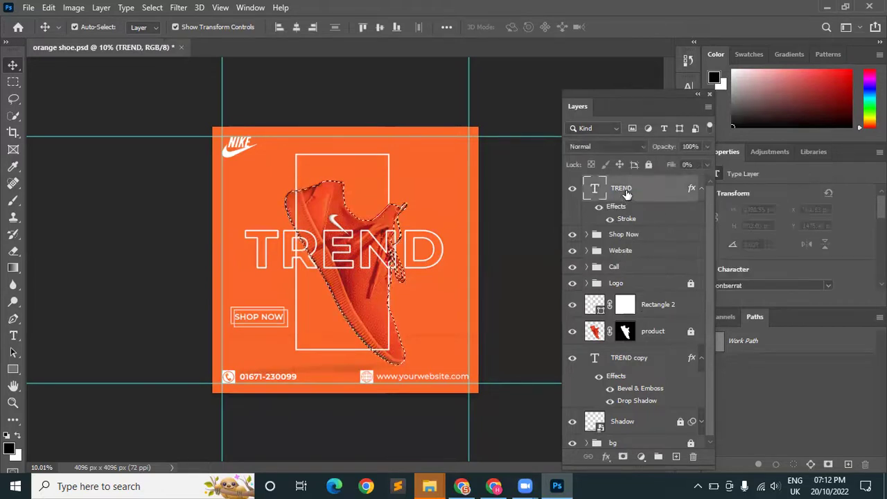
pyautogui.click(624, 457)
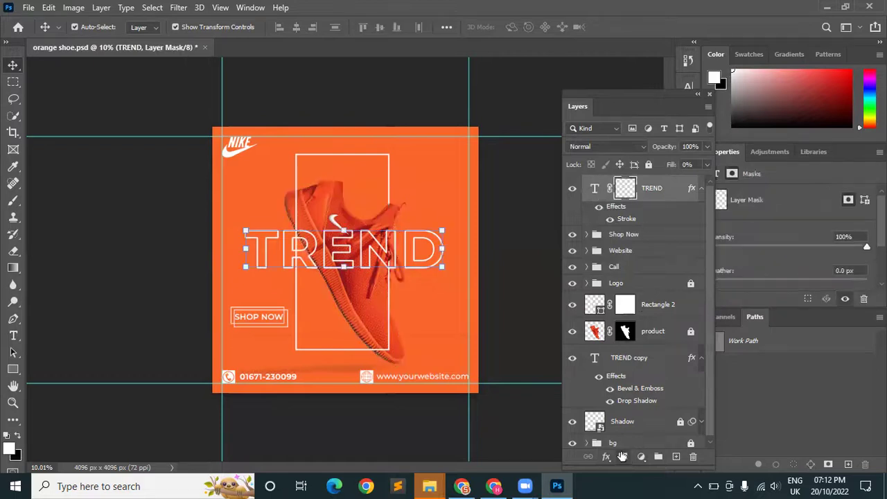
pyautogui.click(533, 276)
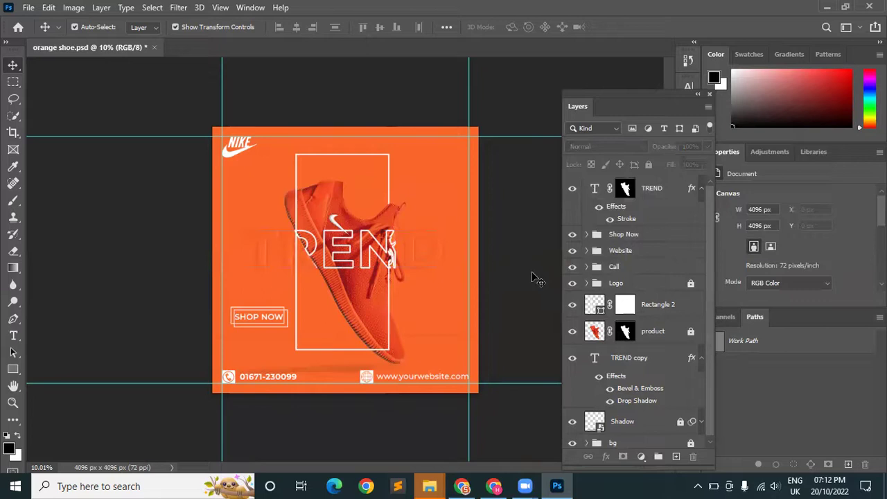
pyautogui.scroll(2, 259, 259)
pyautogui.scroll(2, 133, 263)
pyautogui.scroll(1, 186, 214)
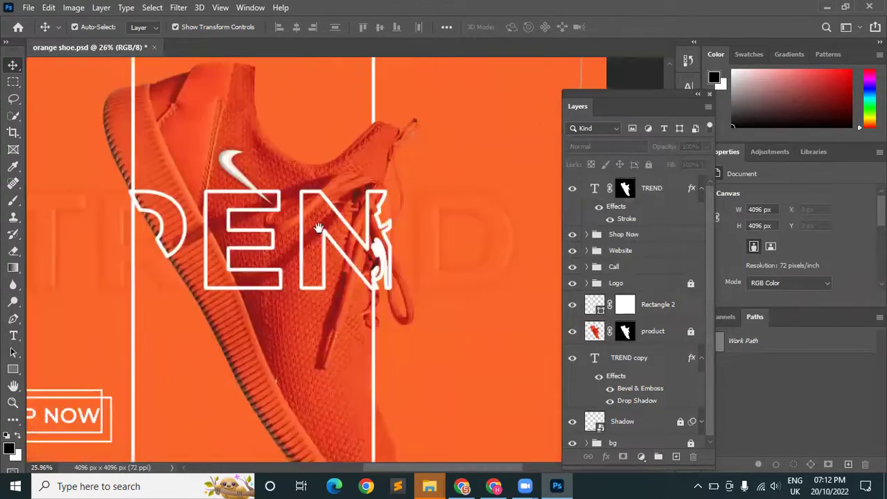
pyautogui.moveTo(500, 226); pyautogui.dragTo(373, 274)
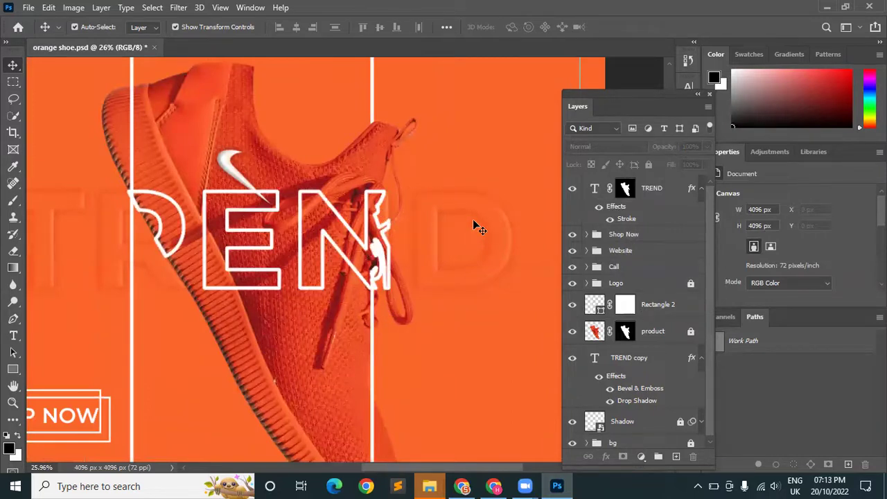
pyautogui.scroll(-3, 479, 229)
pyautogui.scroll(-3, 500, 250)
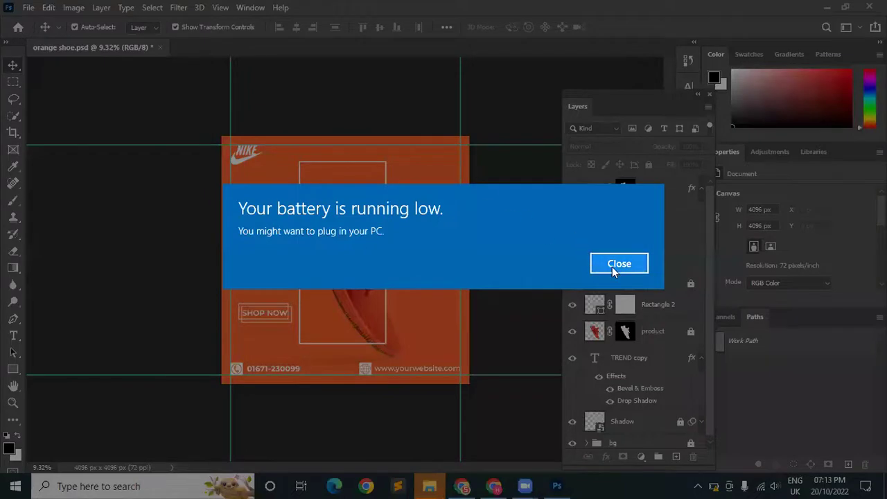
# Dismiss the Windows low-battery notification.
pyautogui.click(613, 265)
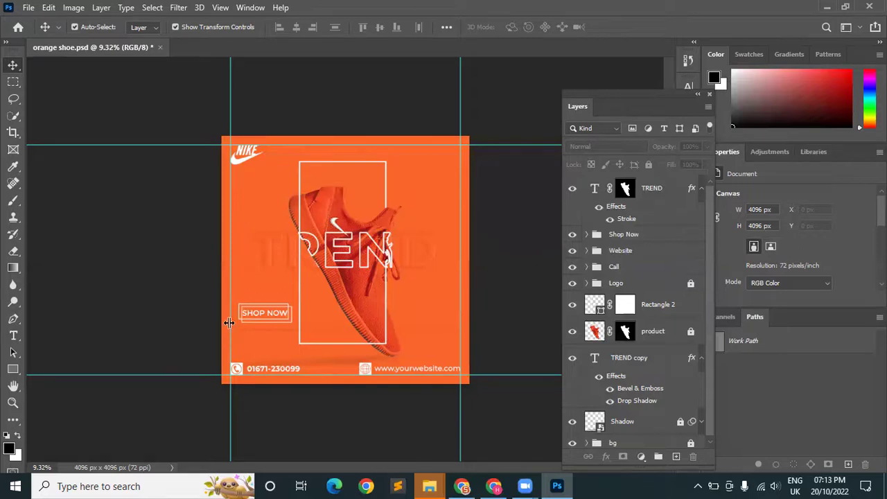
# Save the poster as 'orange shoe SMA.psd', then bring up Save for Web (Legacy).
pyautogui.click(28, 7)
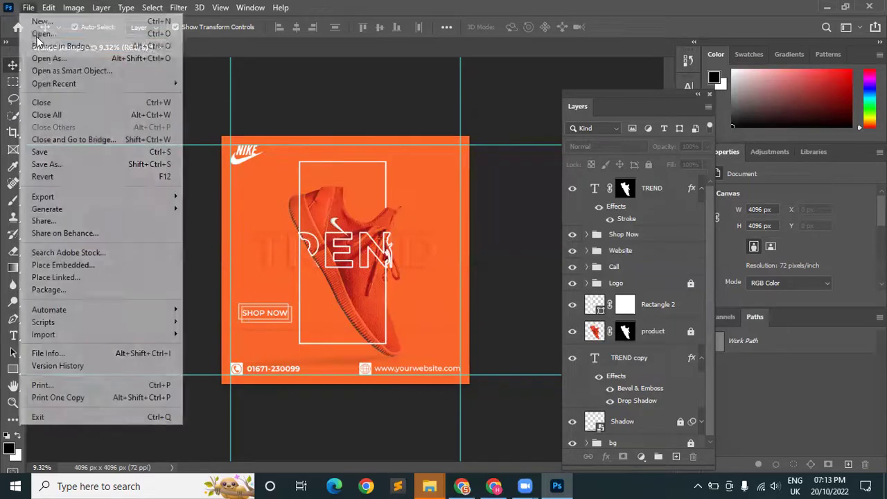
pyautogui.click(47, 169)
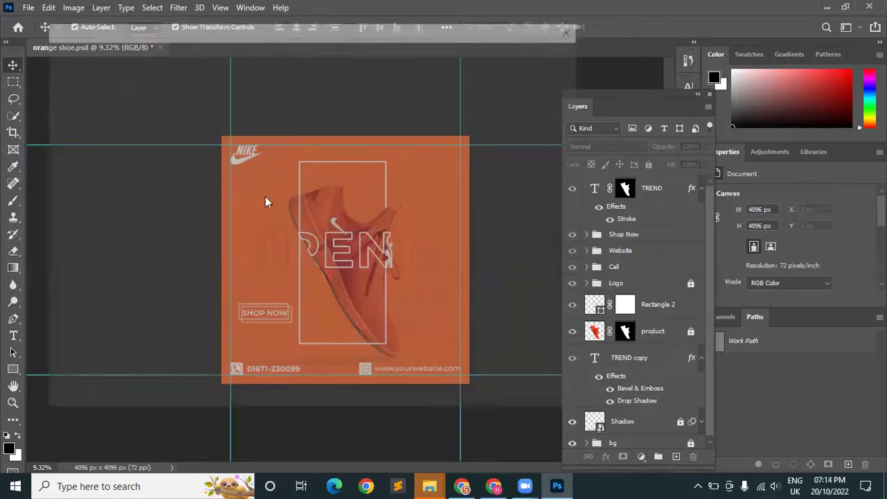
pyautogui.click(388, 343)
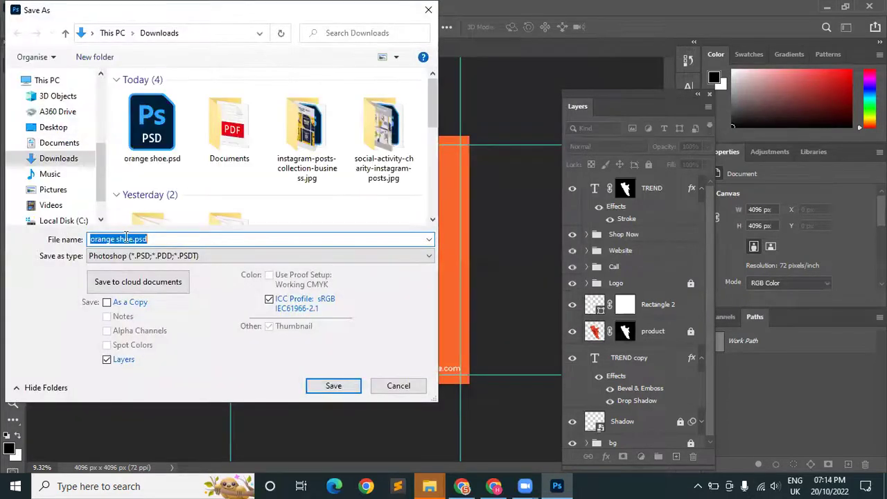
pyautogui.click(132, 238)
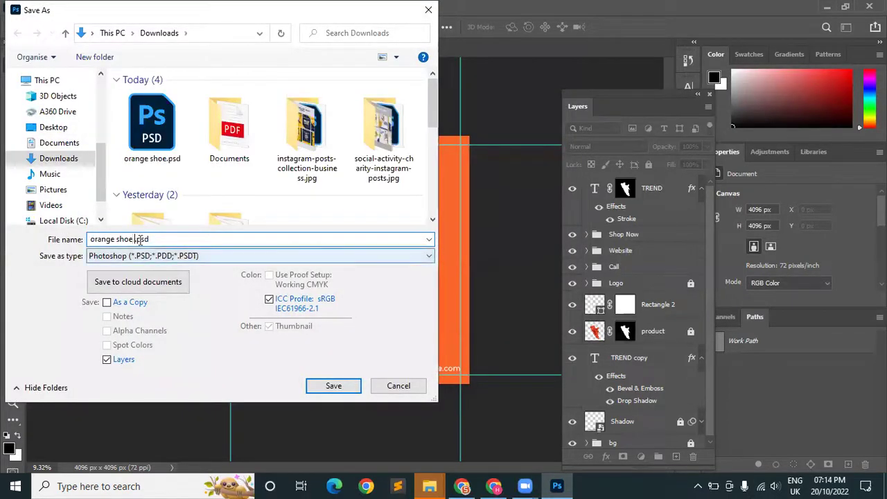
pyautogui.write('SMA')
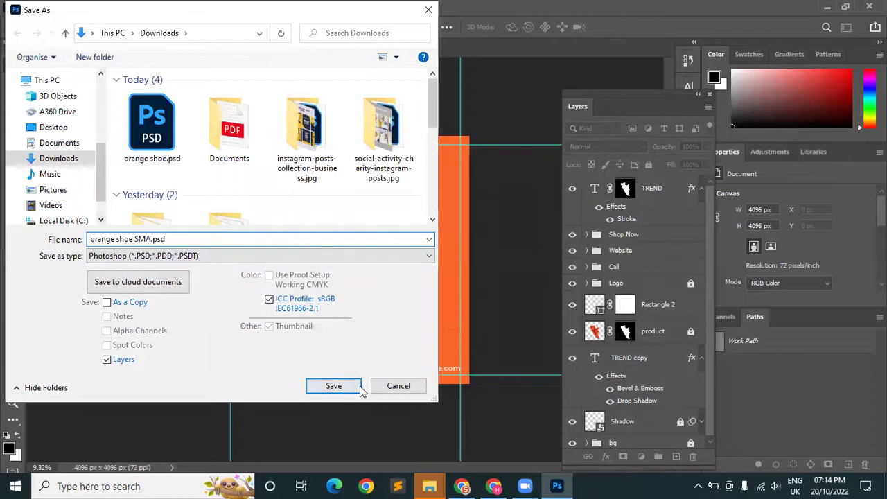
pyautogui.click(341, 383)
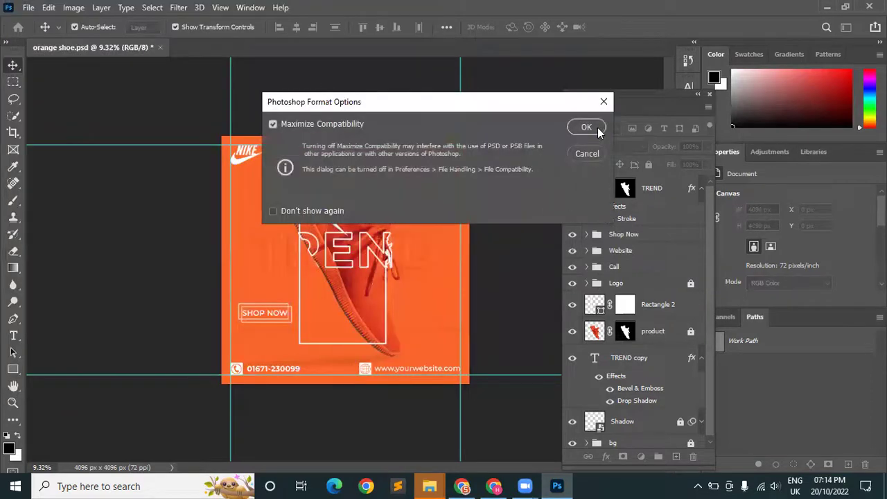
pyautogui.click(595, 128)
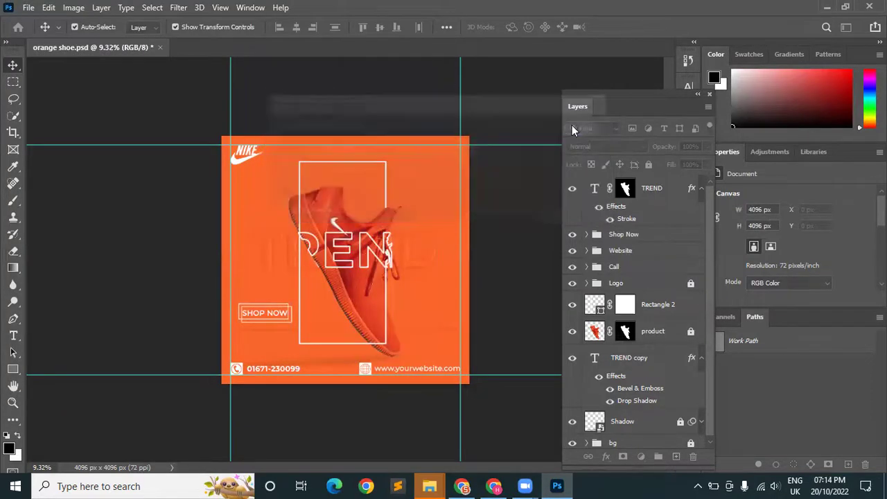
pyautogui.click(29, 8)
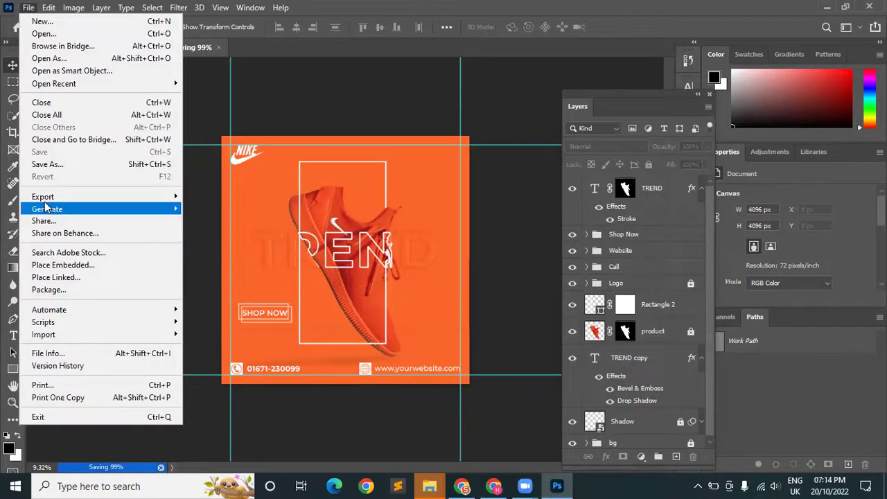
pyautogui.click(244, 251)
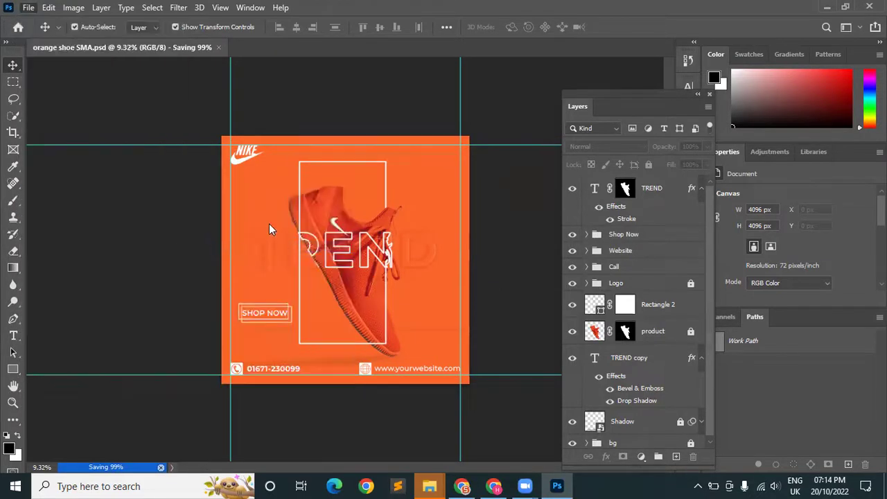
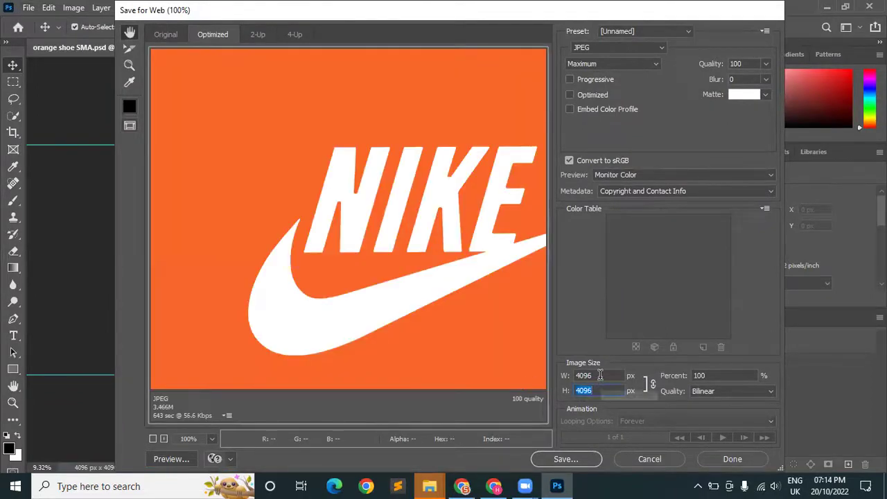
# Export the design as a 2000 px wide JPEG, orange-shoe-SMA.jpg, in Downloads.
pyautogui.write('2000')
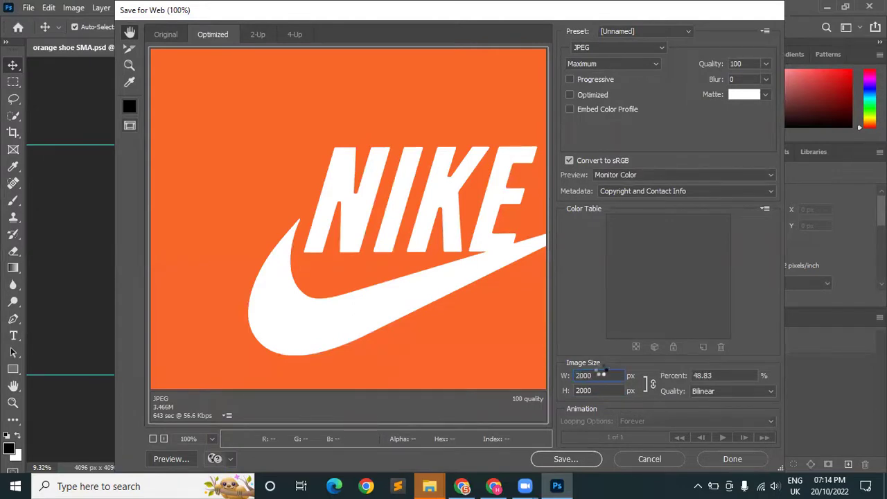
pyautogui.click(581, 459)
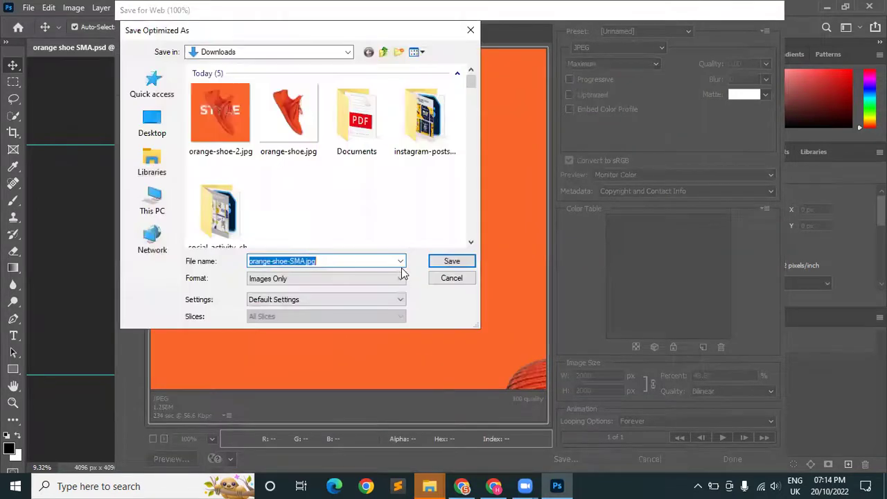
pyautogui.click(450, 262)
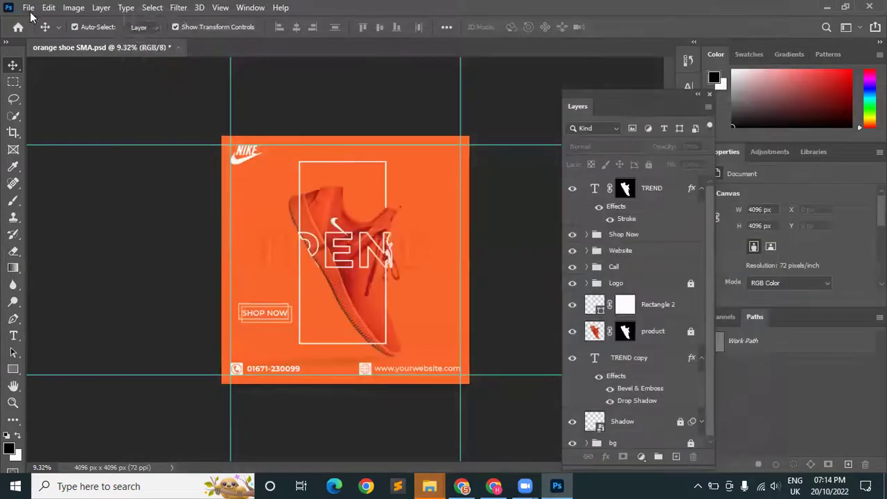
pyautogui.click(28, 8)
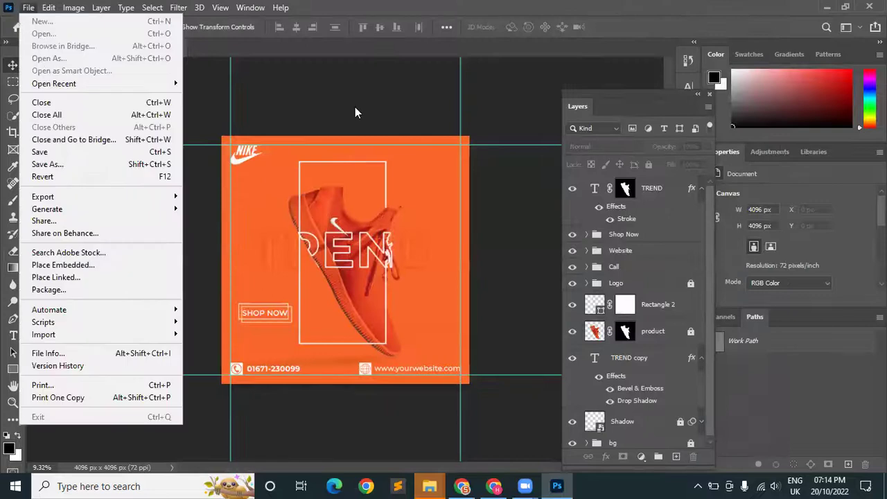
# Create a new landscape document at 1280*2 by 769*2 px.
pyautogui.click(355, 113)
pyautogui.click(28, 8)
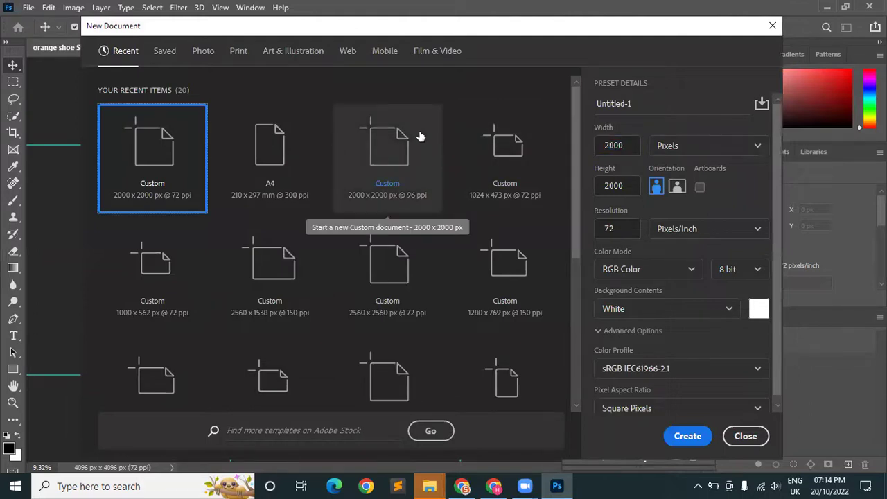
pyautogui.doubleClick(629, 146)
pyautogui.write('128')
pyautogui.press('Tab')
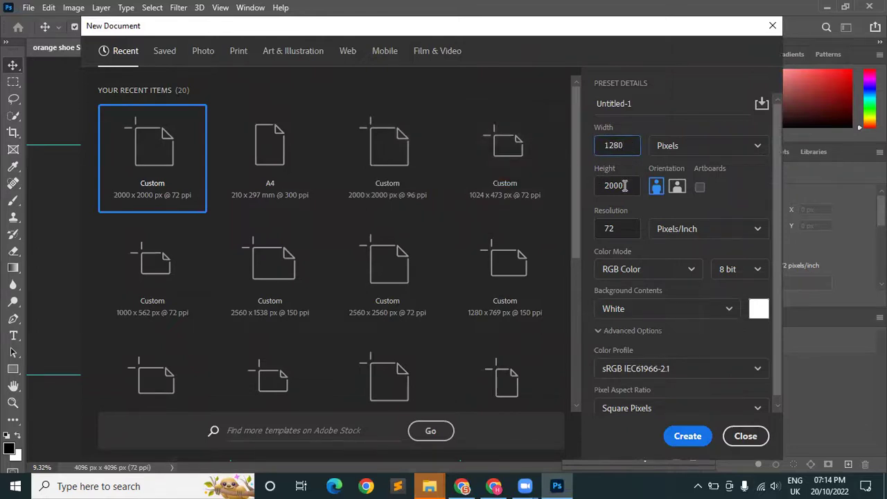
pyautogui.write('1')
pyautogui.press('BackSpace')
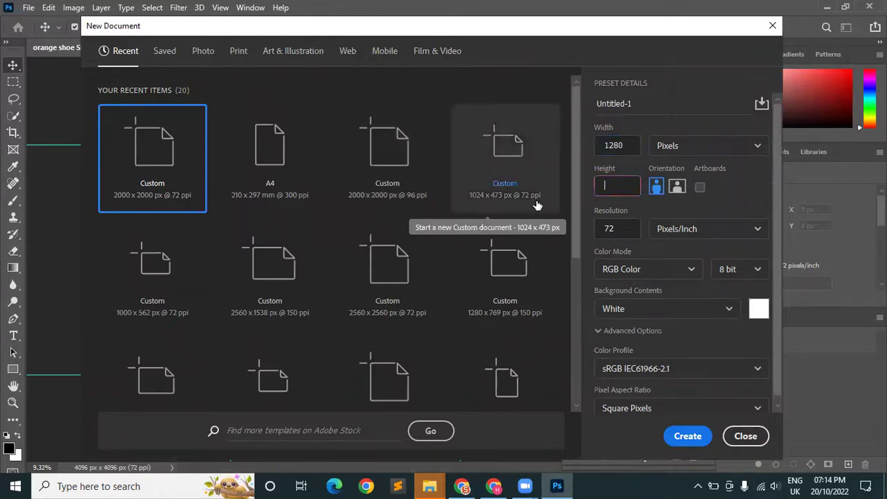
pyautogui.write('769')
pyautogui.click(624, 147)
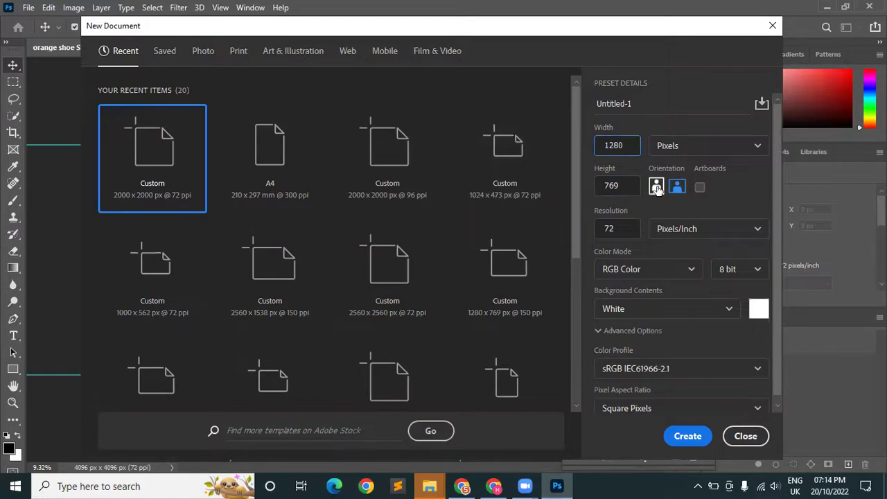
pyautogui.write('*2')
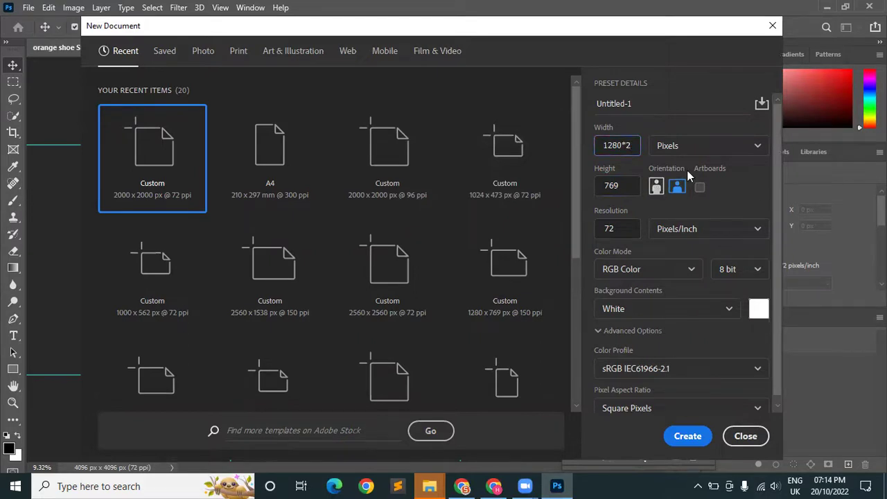
pyautogui.click(624, 187)
pyautogui.write('*2')
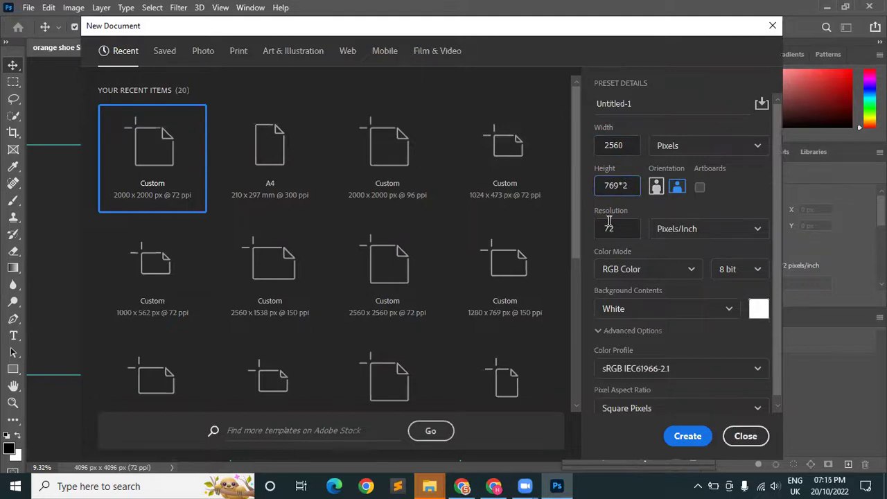
pyautogui.click(626, 231)
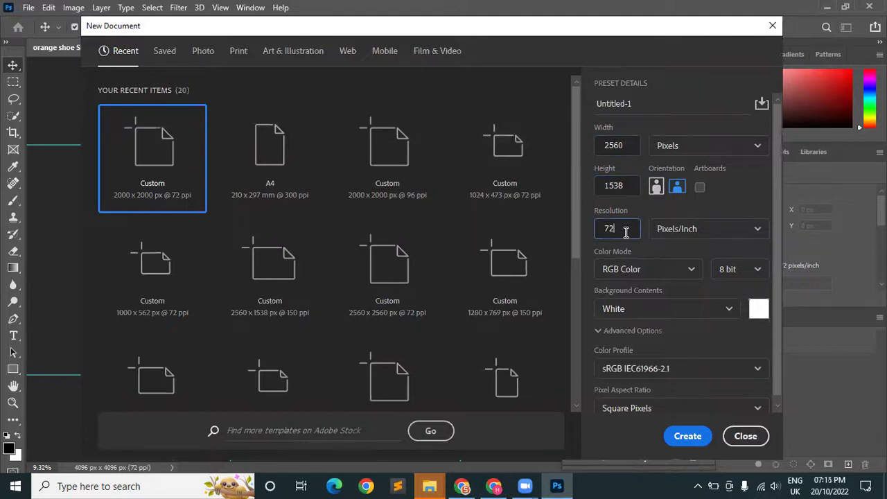
pyautogui.click(686, 438)
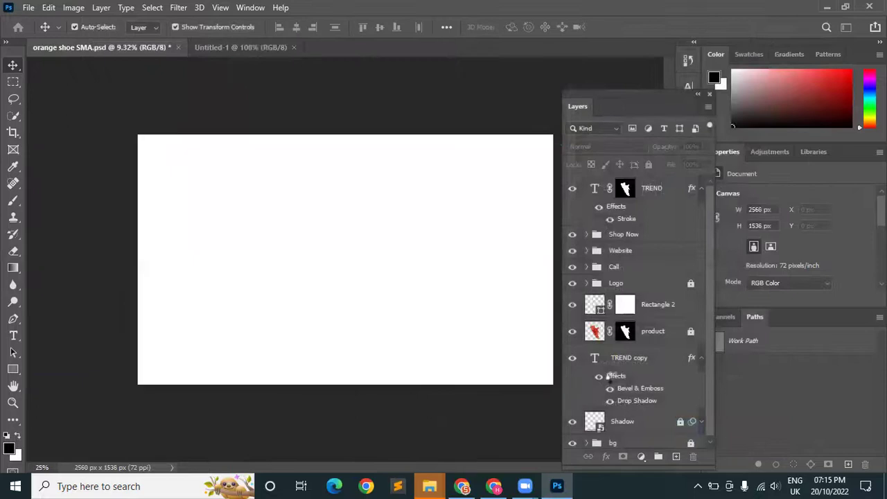
# Shift the Layers panel slightly right and switch between the shoe design and Untitled-1.
pyautogui.moveTo(585, 94); pyautogui.dragTo(608, 96)
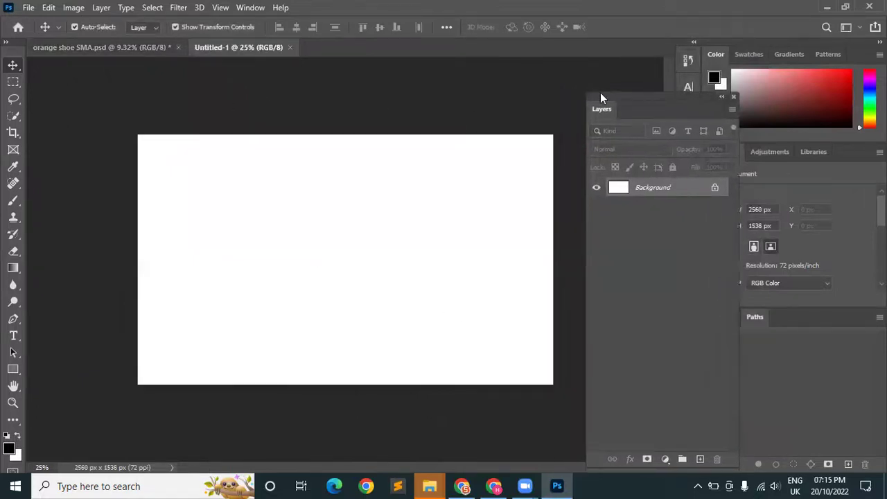
pyautogui.click(117, 49)
pyautogui.click(229, 48)
pyautogui.moveTo(429, 486)
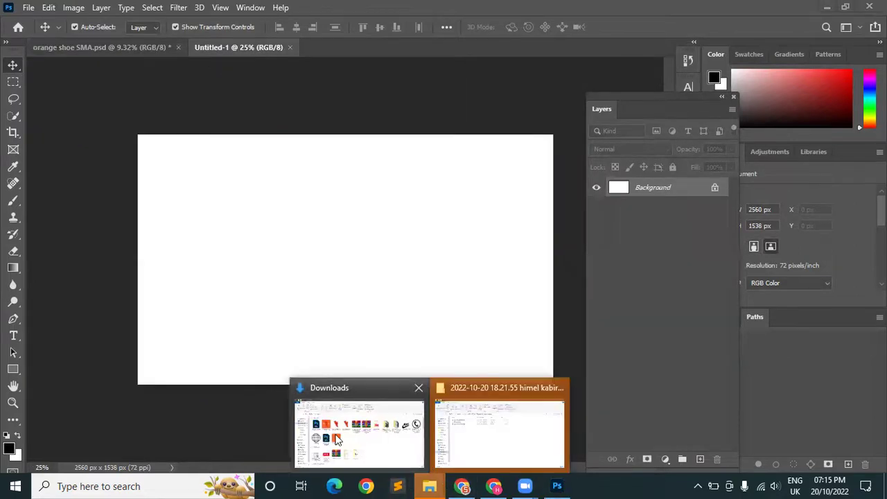
# Refresh Downloads and select orange-shoe-SMA.jpg, orange-shoe-2.jpg and orange-shoe.png together.
pyautogui.click(338, 440)
pyautogui.rightClick(539, 276)
pyautogui.click(575, 143)
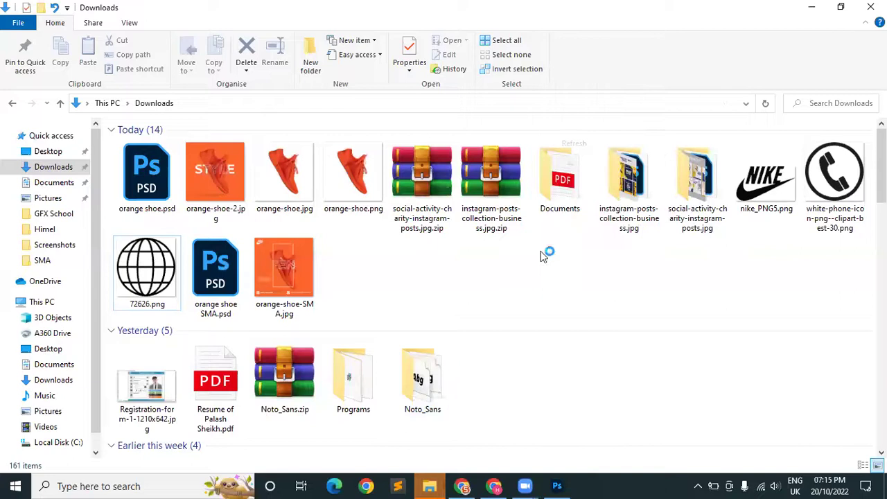
pyautogui.click(147, 188)
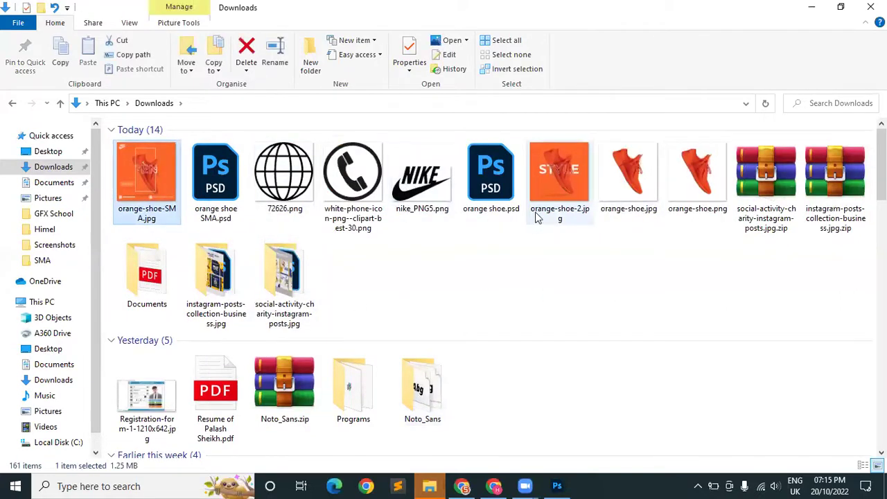
pyautogui.keyDown('ctrl'); pyautogui.click(547, 192); pyautogui.keyUp('ctrl')
pyautogui.keyDown('ctrl'); pyautogui.click(638, 188); pyautogui.keyUp('ctrl')
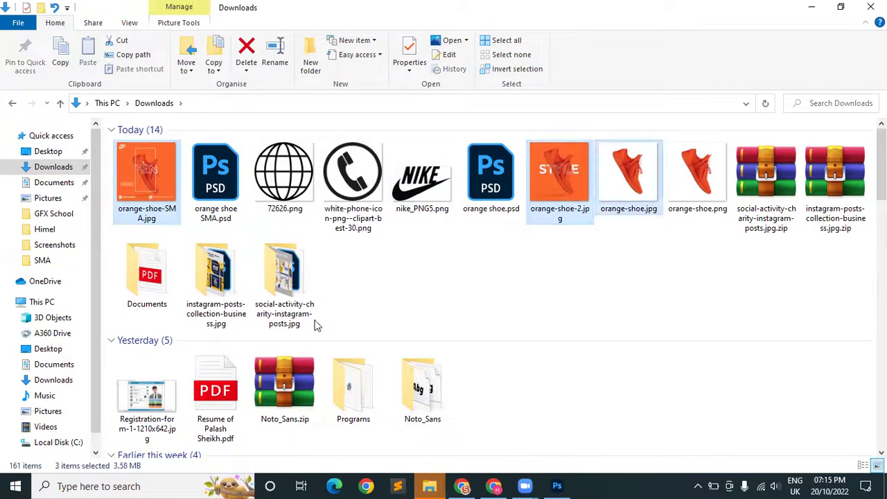
pyautogui.keyDown('ctrl'); pyautogui.click(637, 191); pyautogui.keyUp('ctrl')
pyautogui.keyDown('ctrl'); pyautogui.click(700, 178); pyautogui.keyUp('ctrl')
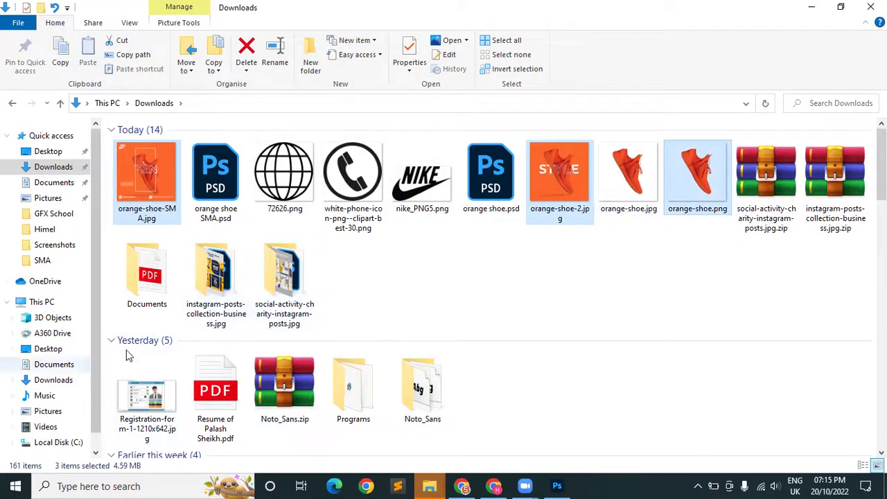
# Drag the three selected images into the Untitled-1 document.
pyautogui.scroll(-2, 546, 309)
pyautogui.scroll(2, 555, 299)
pyautogui.scroll(-2, 476, 378)
pyautogui.scroll(-5, 477, 379)
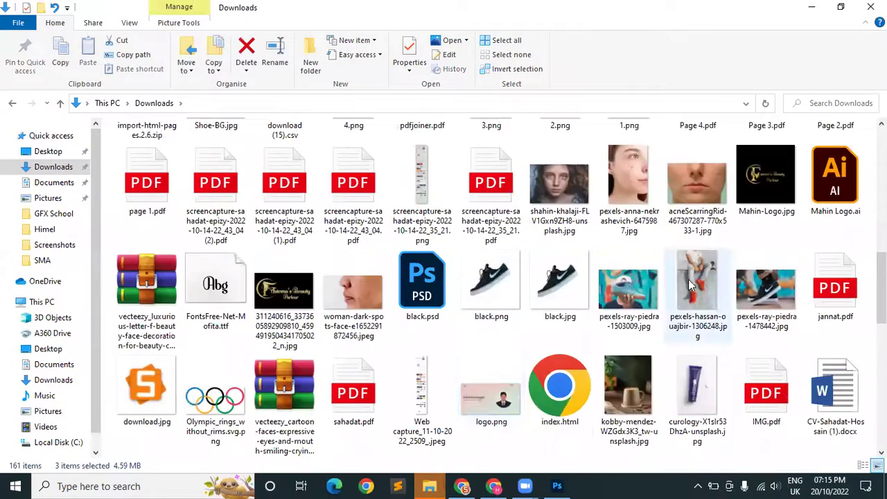
pyautogui.moveTo(649, 359); pyautogui.dragTo(421, 305)
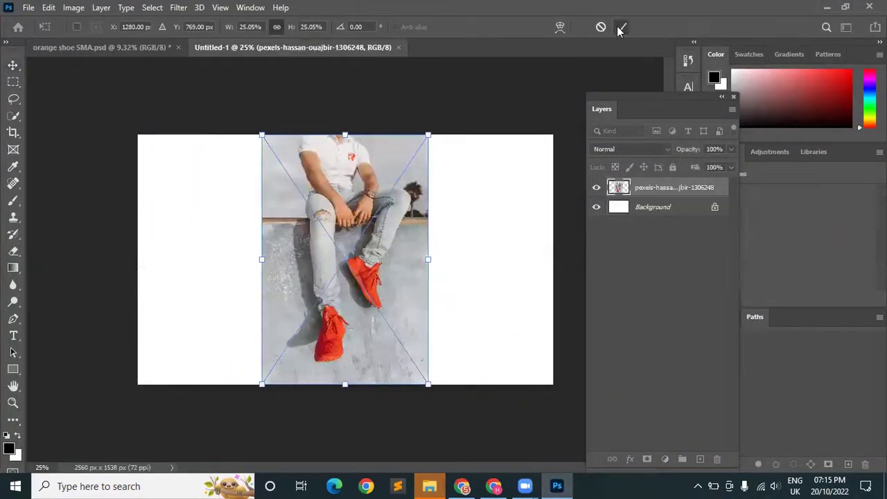
# Commit the three placed images and hide the orange-shoe and upper shoe layers.
pyautogui.click(621, 27)
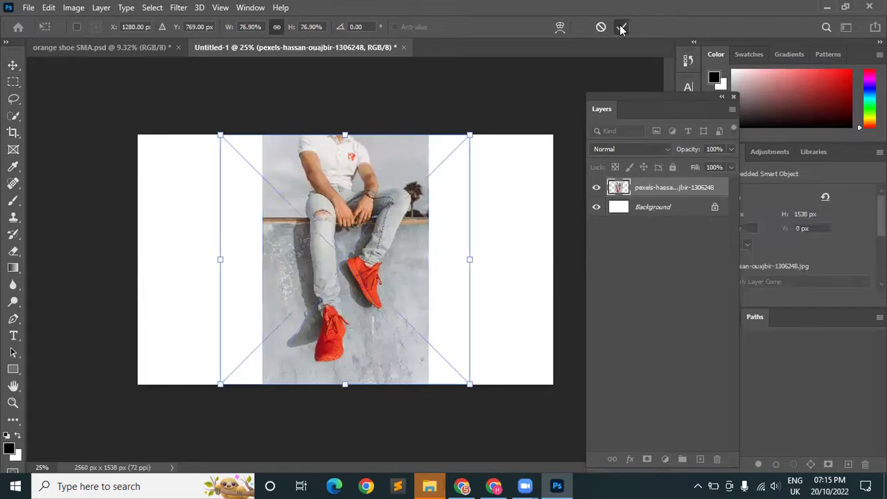
pyautogui.click(621, 27)
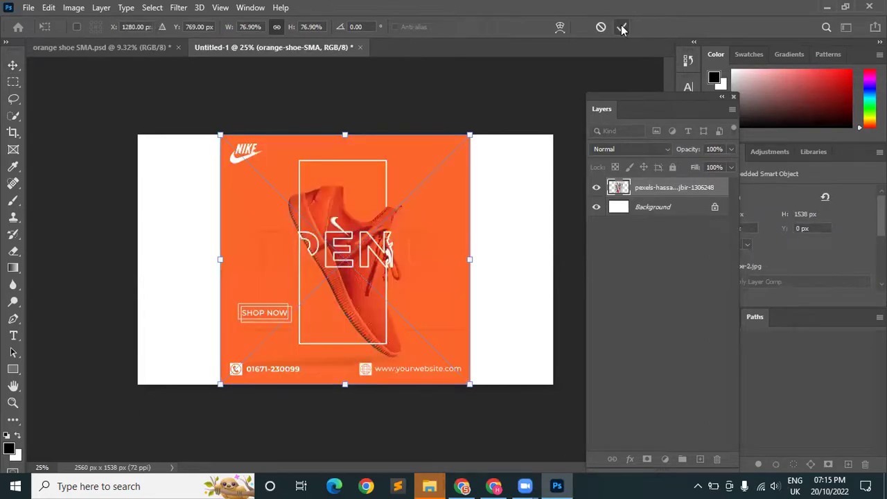
pyautogui.click(621, 27)
pyautogui.click(622, 27)
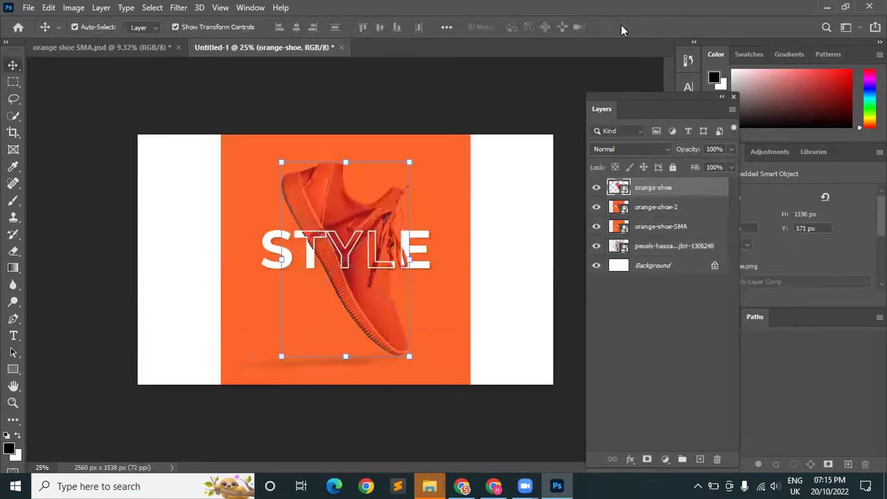
pyautogui.click(555, 197)
pyautogui.click(596, 187)
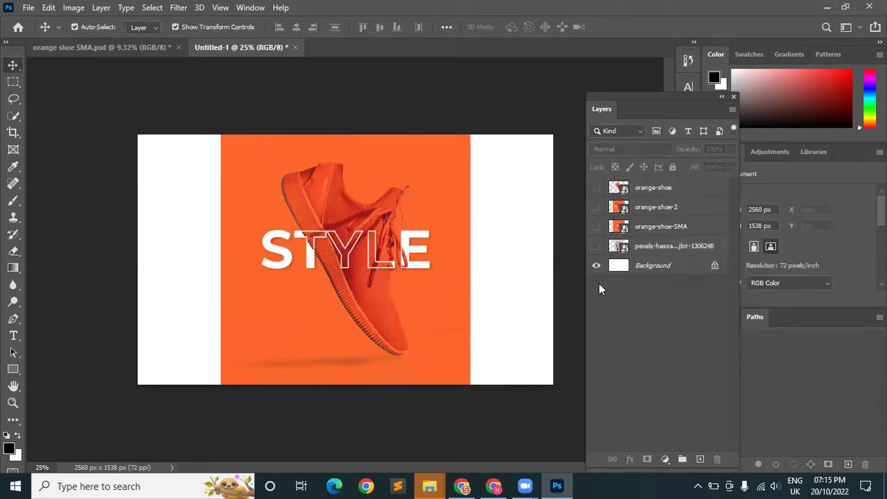
# Show the man-in-orange-sneakers photo and move it to the canvas's left edge.
pyautogui.click(650, 247)
pyautogui.click(597, 245)
pyautogui.click(365, 259)
pyautogui.moveTo(390, 351); pyautogui.dragTo(269, 361)
pyautogui.click(383, 421)
pyautogui.click(597, 227)
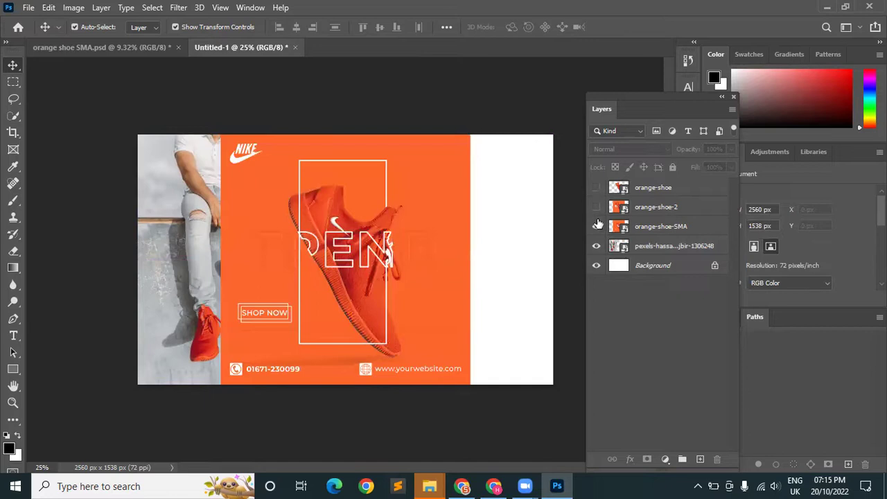
# Shrink and reposition the orange-shoe image, then delete that layer.
pyautogui.click(596, 188)
pyautogui.click(390, 206)
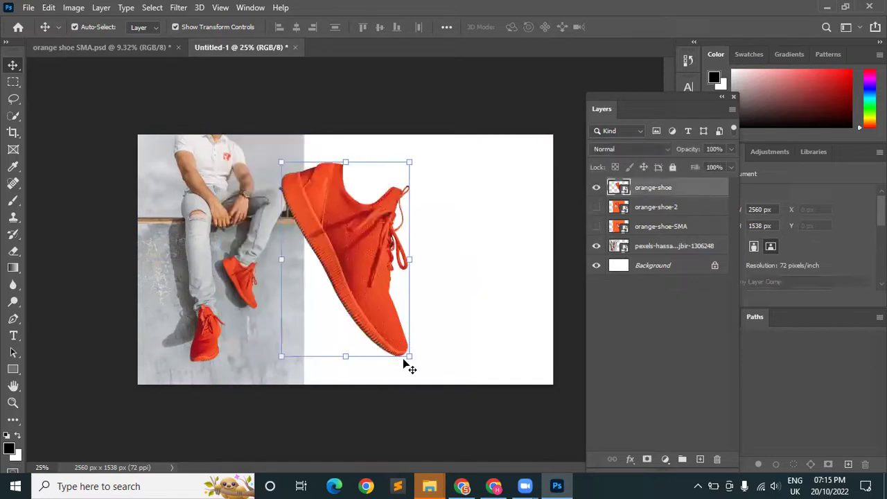
pyautogui.moveTo(410, 358)
pyautogui.mouseDown()
pyautogui.moveTo(404, 326)
pyautogui.moveTo(323, 237)
pyautogui.mouseUp()
pyautogui.moveTo(280, 189); pyautogui.dragTo(448, 210)
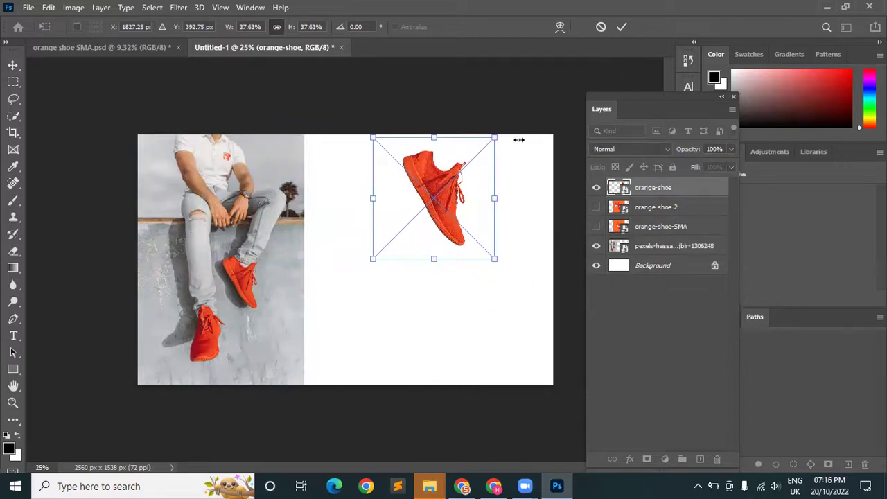
pyautogui.click(622, 26)
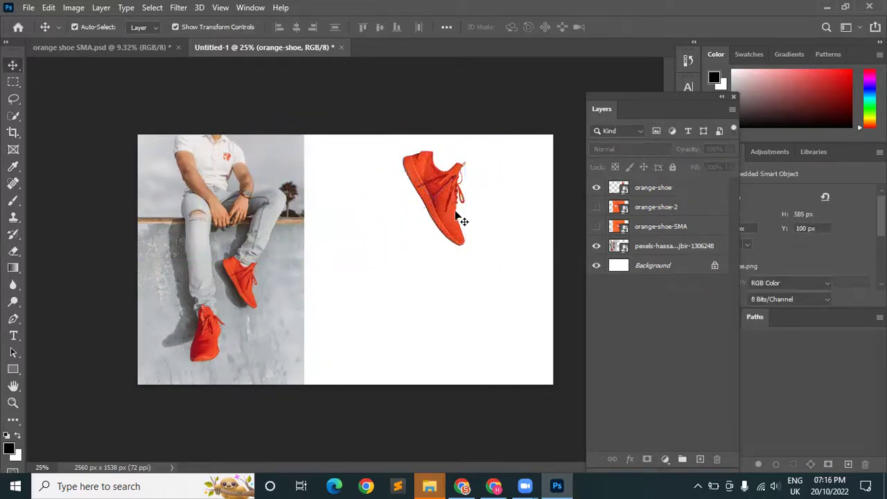
pyautogui.moveTo(456, 215); pyautogui.dragTo(438, 221)
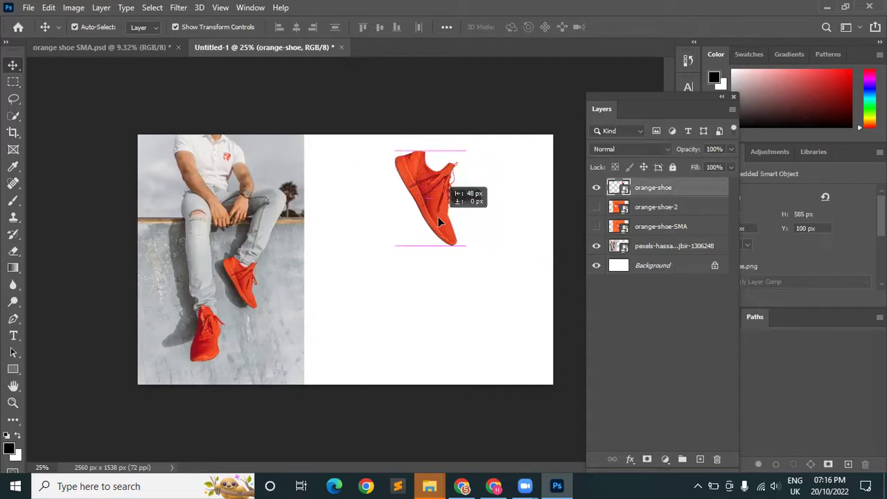
pyautogui.press('Delete')
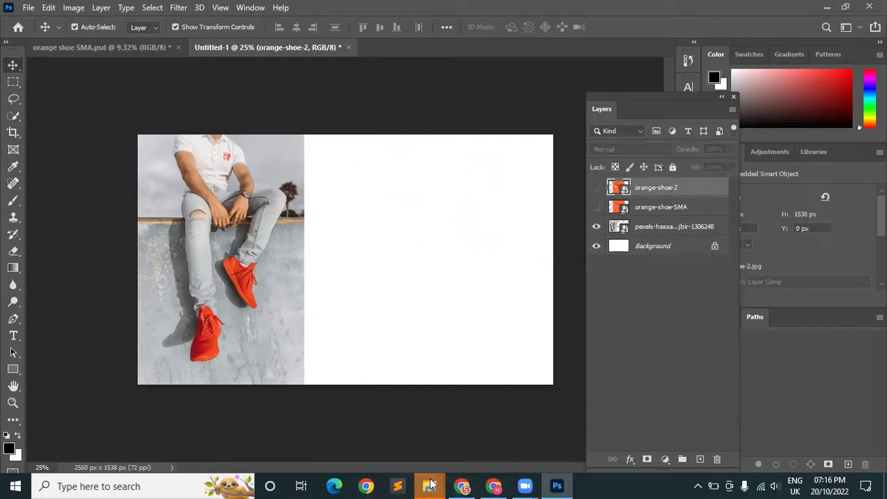
# Place orange-shoe.jpg from Downloads into the collage, scaled down at the top right.
pyautogui.click(367, 424)
pyautogui.scroll(10, 602, 271)
pyautogui.moveTo(629, 173)
pyautogui.mouseDown()
pyautogui.moveTo(565, 452)
pyautogui.moveTo(484, 313)
pyautogui.mouseUp()
pyautogui.moveTo(469, 383)
pyautogui.mouseDown()
pyautogui.moveTo(362, 294)
pyautogui.moveTo(346, 258)
pyautogui.mouseUp()
pyautogui.moveTo(282, 189)
pyautogui.mouseDown()
pyautogui.moveTo(440, 201)
pyautogui.moveTo(431, 199)
pyautogui.mouseUp()
pyautogui.click(622, 27)
# Show orange-shoe-2 and orange-shoe-SMA, scaling both to about 58% and moving them lower right.
pyautogui.click(596, 207)
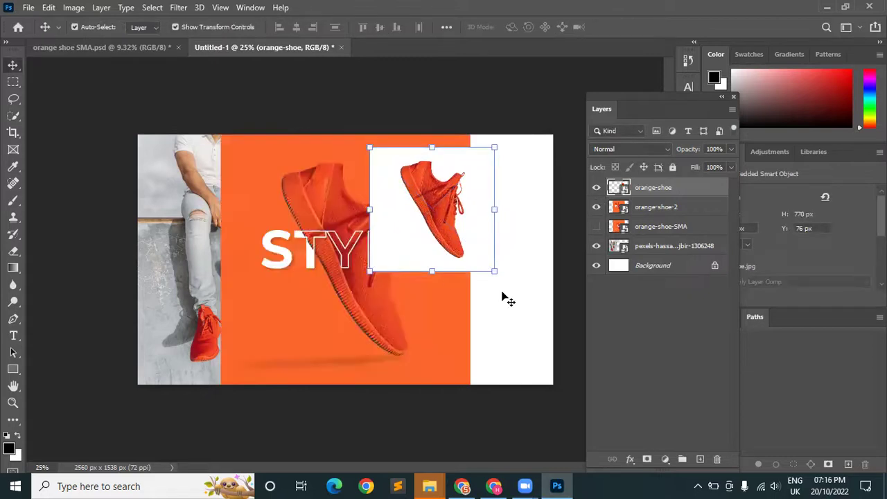
pyautogui.click(595, 227)
pyautogui.click(642, 227)
pyautogui.keyDown('shift'); pyautogui.click(659, 207); pyautogui.keyUp('shift')
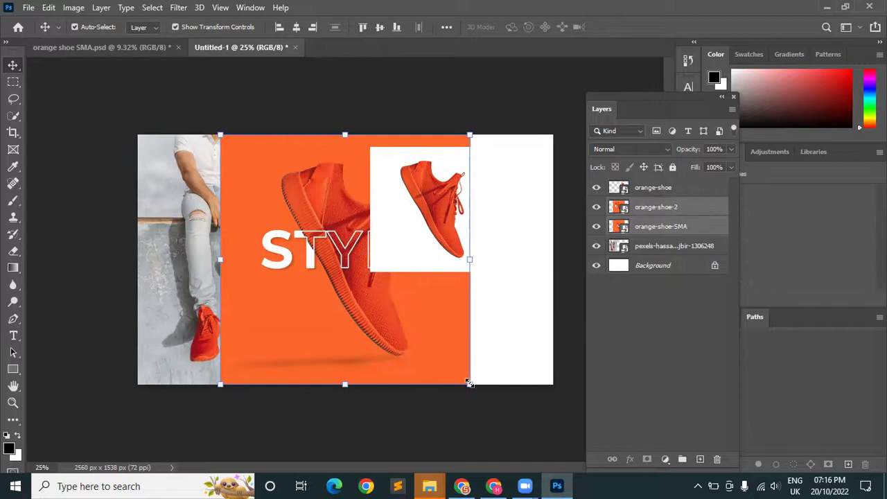
pyautogui.moveTo(469, 382); pyautogui.dragTo(363, 279)
pyautogui.moveTo(305, 200)
pyautogui.mouseDown()
pyautogui.moveTo(405, 312)
pyautogui.moveTo(395, 307)
pyautogui.mouseUp()
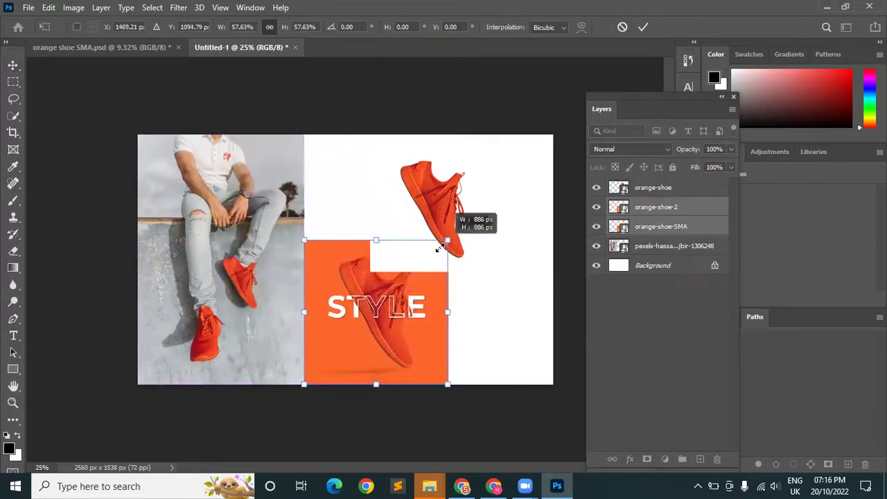
pyautogui.moveTo(438, 248); pyautogui.dragTo(431, 257)
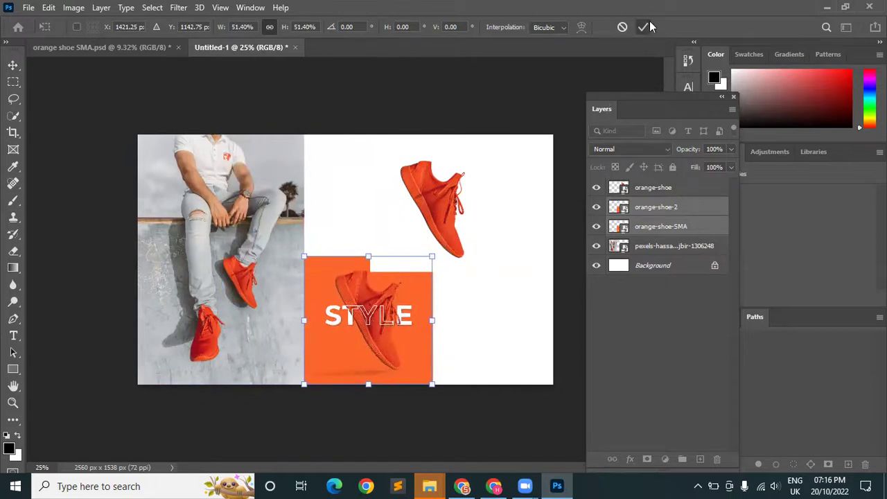
pyautogui.press('Return')
# Rescale the orange STYLE block to 760 px and move it down.
pyautogui.moveTo(355, 337); pyautogui.dragTo(477, 346)
pyautogui.click(430, 315)
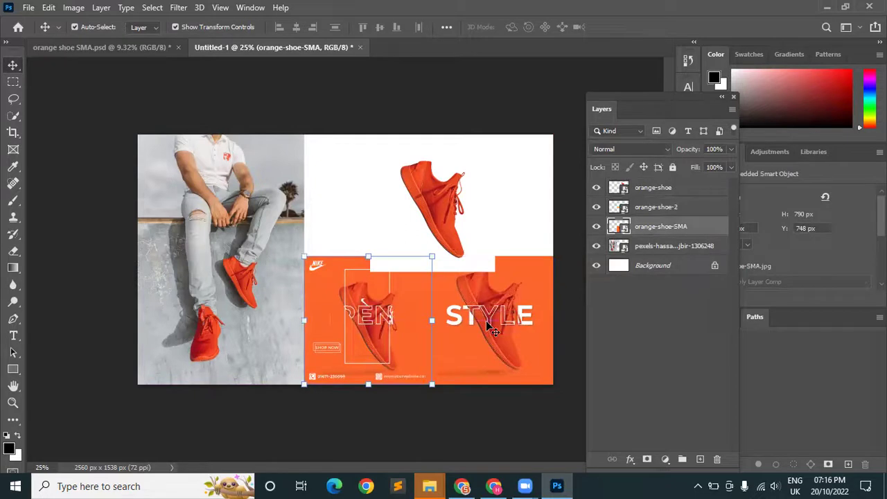
pyautogui.hotkey('ctrl', 'z')
pyautogui.moveTo(414, 364)
pyautogui.mouseDown()
pyautogui.moveTo(437, 368)
pyautogui.moveTo(425, 379)
pyautogui.moveTo(420, 372)
pyautogui.mouseUp()
pyautogui.hotkey('ctrl', 't')
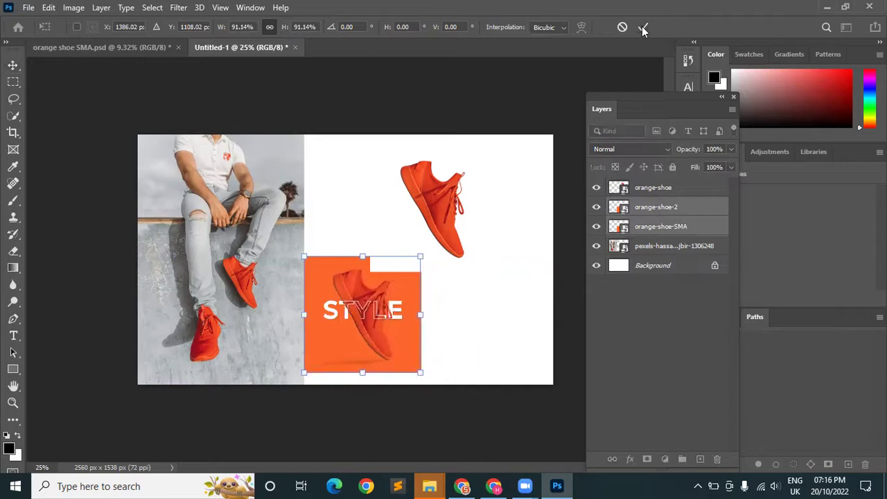
pyautogui.click(643, 28)
pyautogui.moveTo(379, 317)
pyautogui.mouseDown()
pyautogui.moveTo(382, 340)
pyautogui.moveTo(378, 310)
pyautogui.mouseUp()
pyautogui.click(487, 341)
# Move the flyer right, lower the STYLE block, settle the top shoe, and add a Drop Shadow.
pyautogui.moveTo(362, 365); pyautogui.dragTo(475, 365)
pyautogui.moveTo(359, 294); pyautogui.dragTo(361, 340)
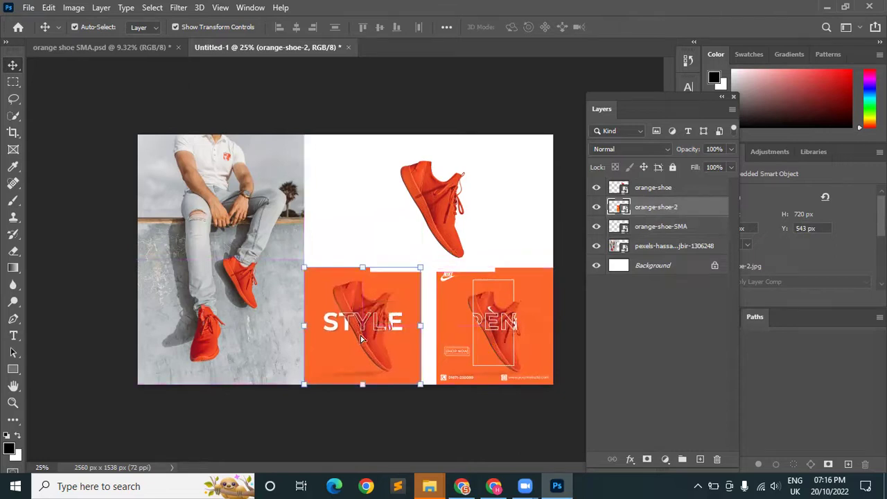
pyautogui.click(389, 416)
pyautogui.moveTo(447, 251); pyautogui.dragTo(432, 229)
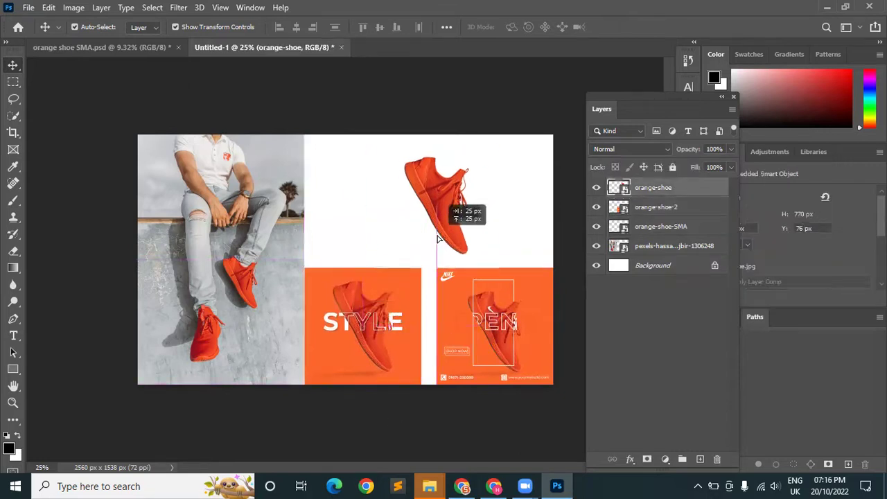
pyautogui.moveTo(431, 228); pyautogui.dragTo(443, 234)
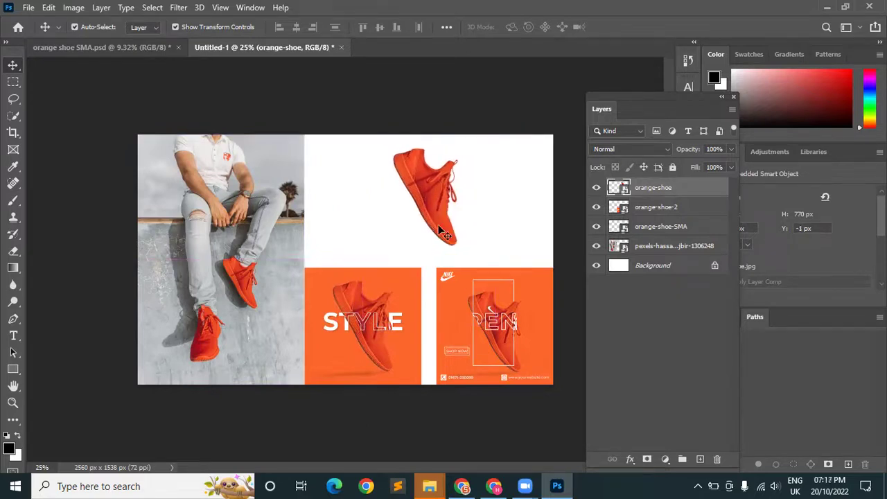
pyautogui.click(632, 460)
pyautogui.click(632, 409)
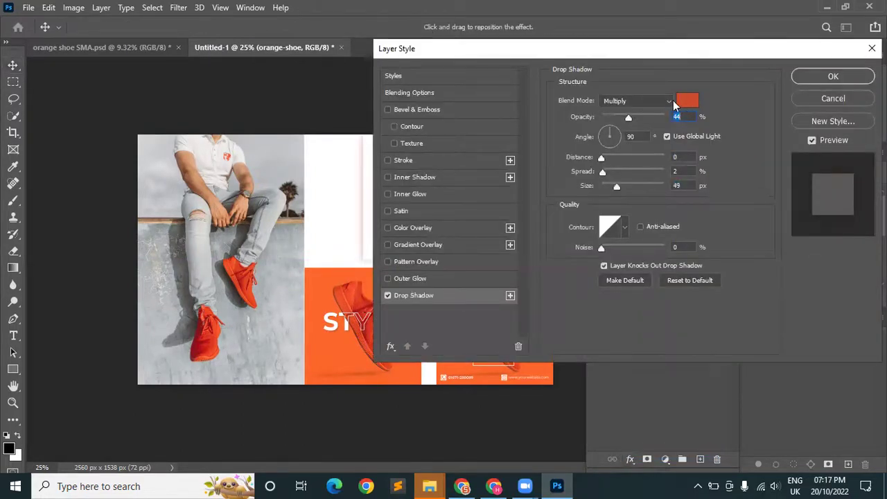
# Set the shoe's drop shadow to black 000000 at 19% opacity and apply it.
pyautogui.click(686, 104)
pyautogui.write('000000')
pyautogui.click(828, 117)
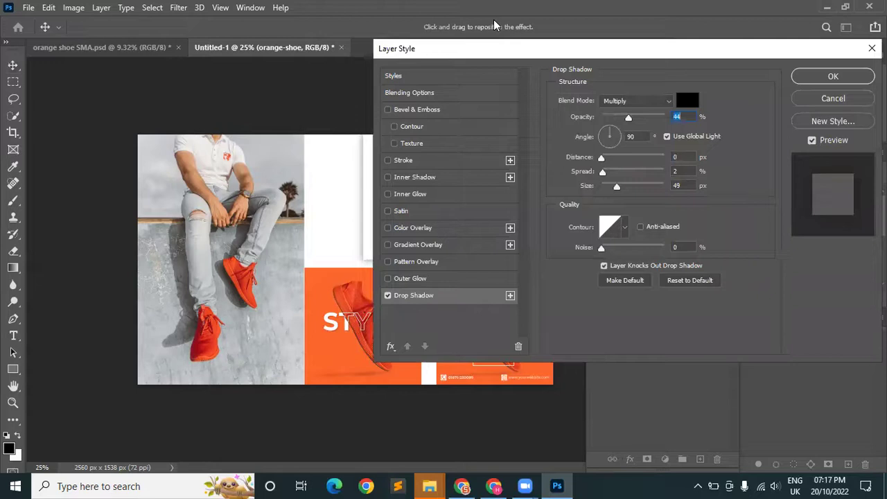
pyautogui.moveTo(624, 48); pyautogui.dragTo(762, 85)
pyautogui.moveTo(767, 153); pyautogui.dragTo(748, 154)
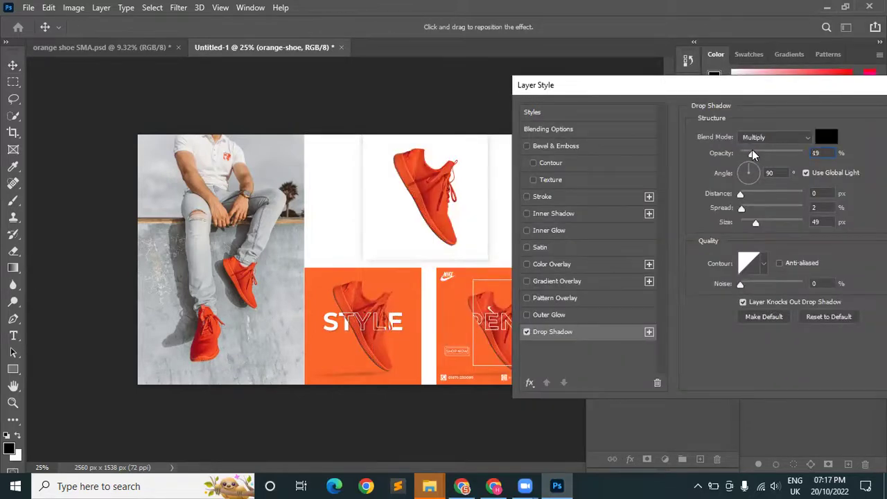
pyautogui.moveTo(607, 82); pyautogui.dragTo(441, 84)
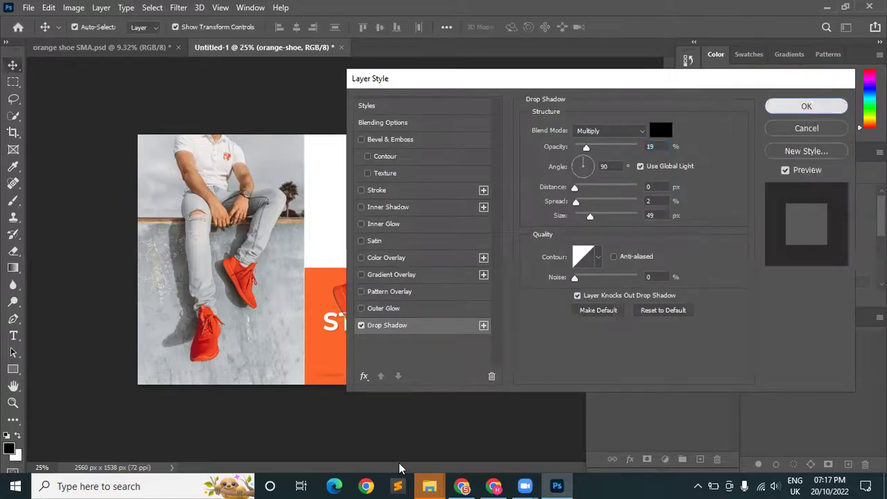
pyautogui.press('Return')
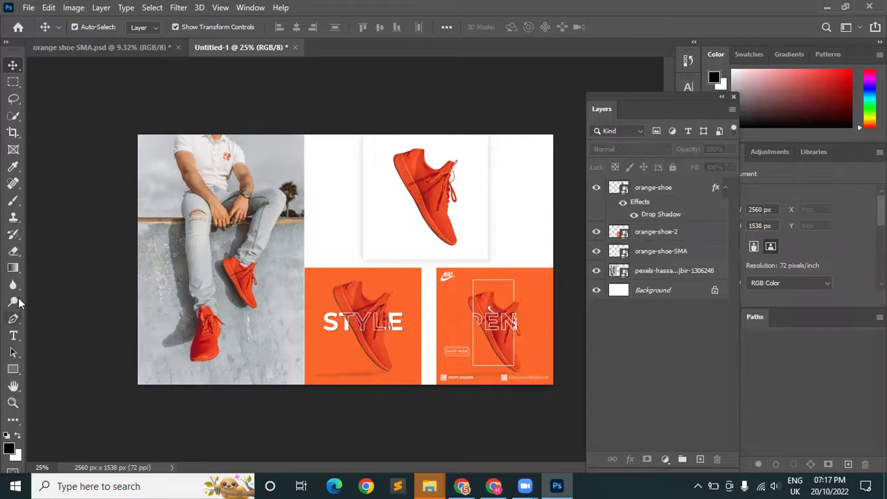
# Type a 'Before' text label on the photo in Montserrat Bold at 72 pt.
pyautogui.rightClick(13, 371)
pyautogui.click(13, 335)
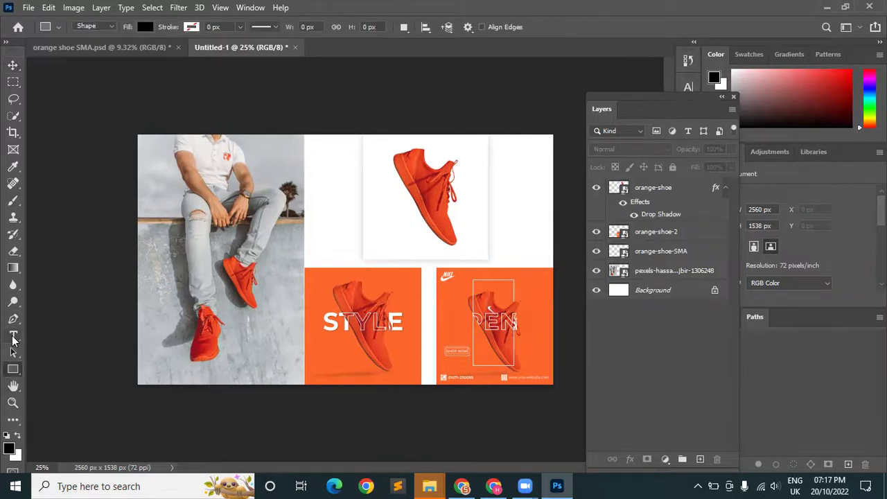
pyautogui.click(252, 324)
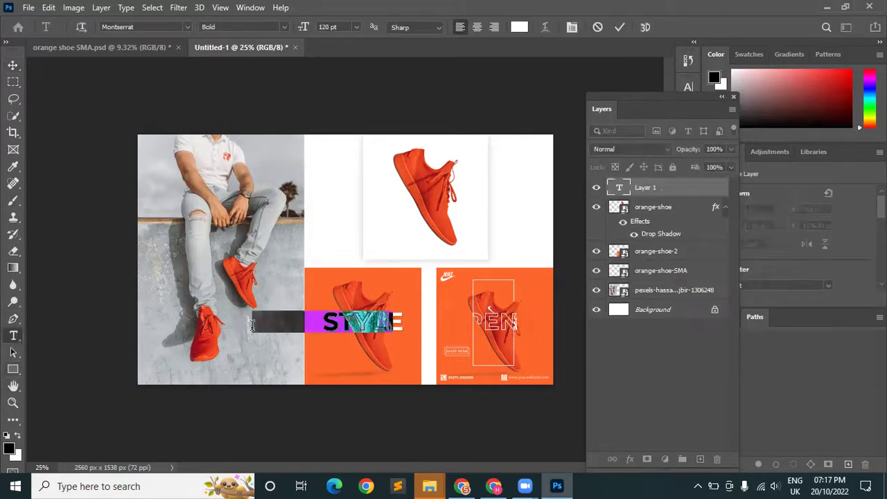
pyautogui.write('Before')
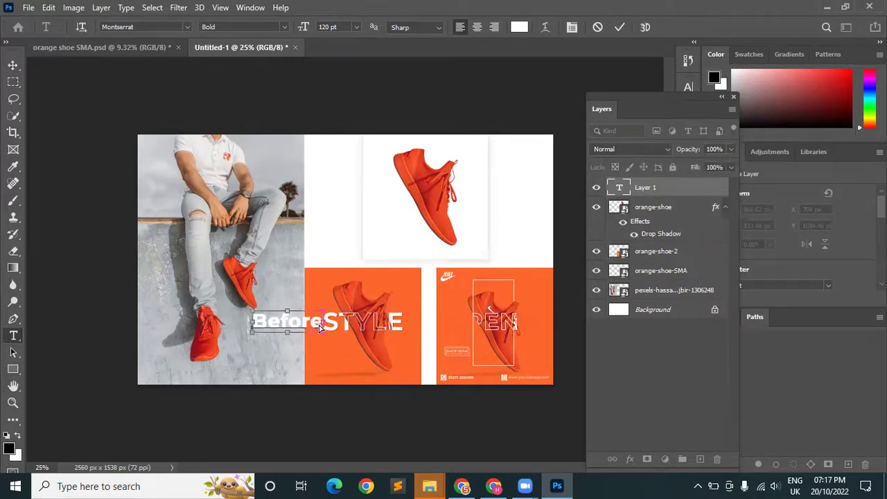
pyautogui.hotkey('ctrl', 'a')
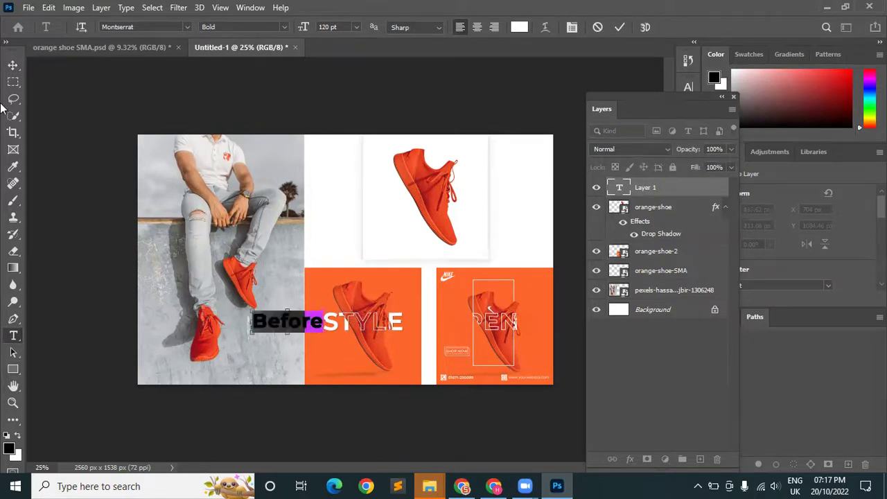
pyautogui.click(344, 26)
pyautogui.write('72')
pyautogui.press('Return')
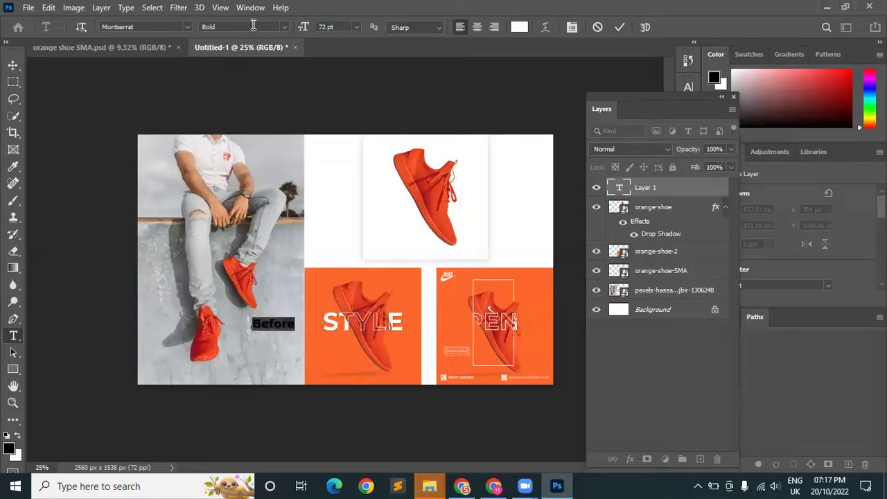
# Position the Before label on the photo, undoing an accidental rotation.
pyautogui.click(13, 67)
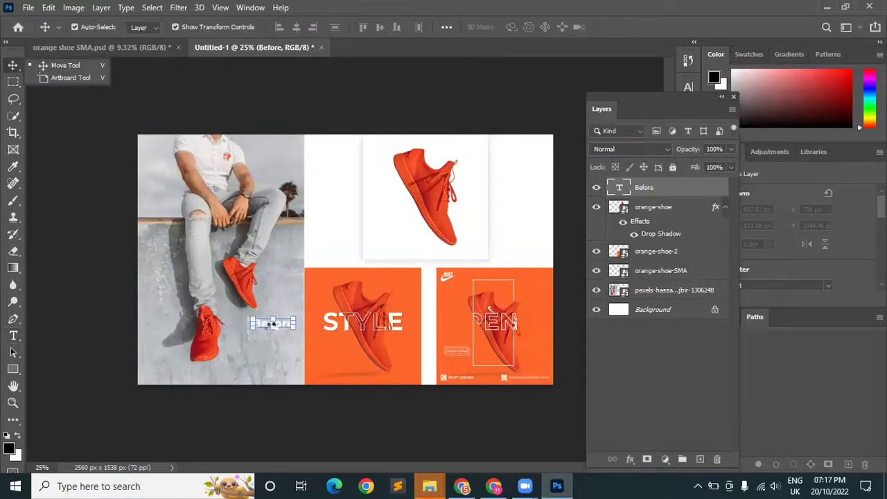
pyautogui.moveTo(281, 323)
pyautogui.mouseDown()
pyautogui.moveTo(184, 167)
pyautogui.moveTo(264, 337)
pyautogui.moveTo(293, 333)
pyautogui.mouseUp()
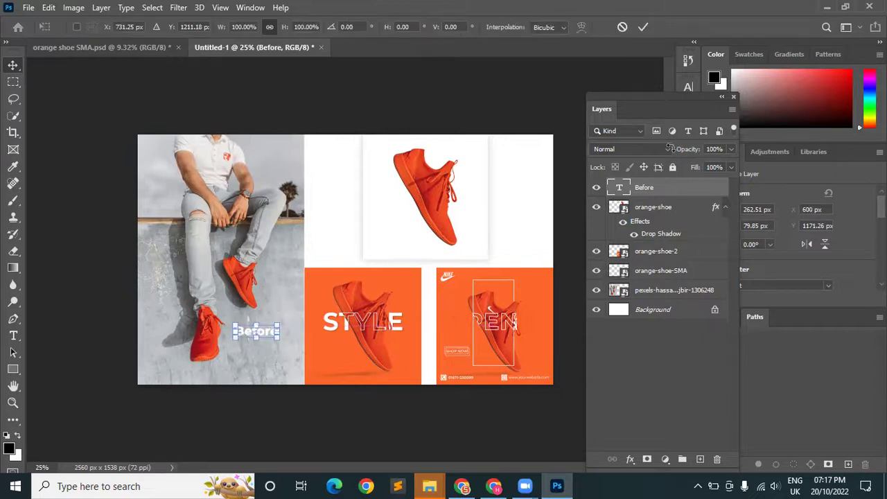
pyautogui.click(644, 27)
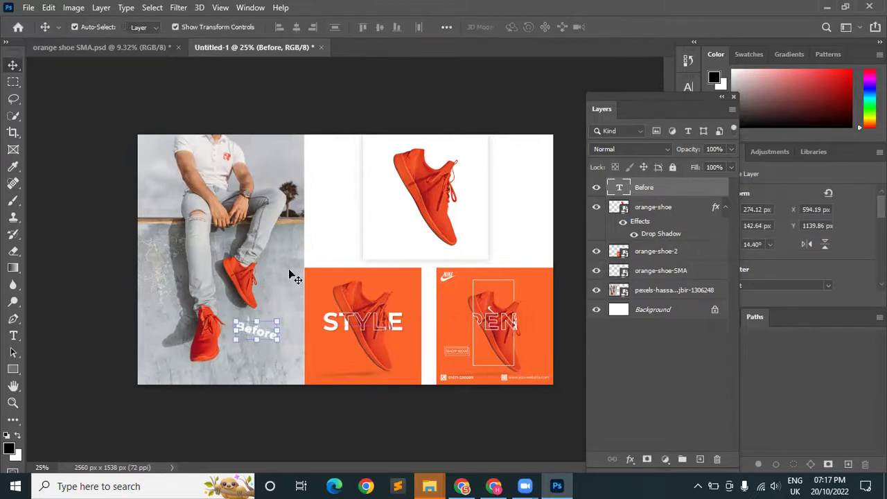
pyautogui.hotkey('ctrl', 'z')
pyautogui.click(267, 336)
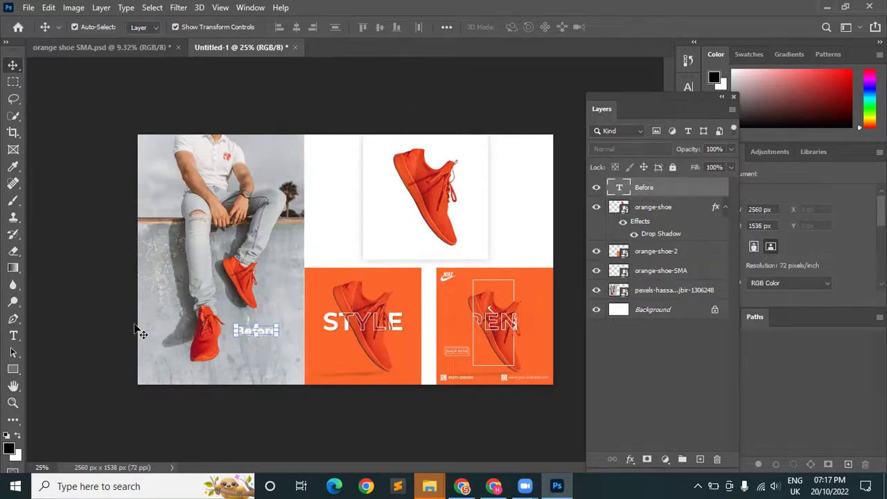
# Draw a rectangle around the Before label.
pyautogui.click(13, 369)
pyautogui.scroll(4, 252, 342)
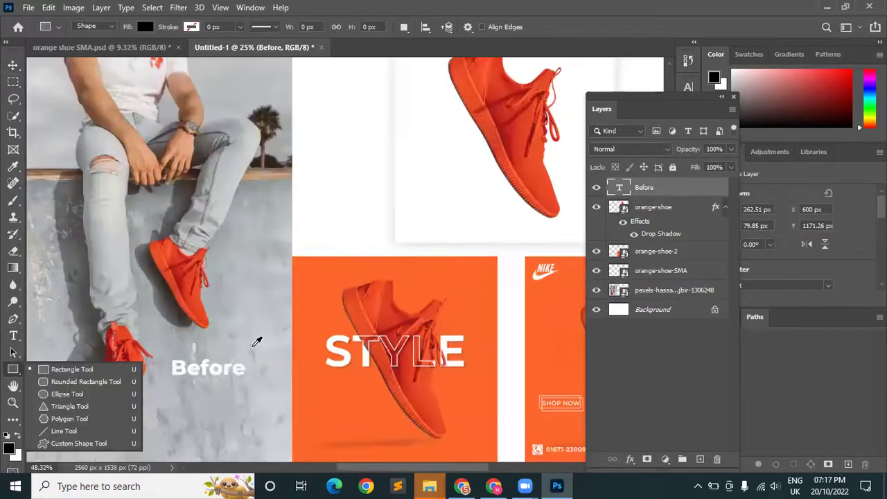
pyautogui.scroll(3, 187, 402)
pyautogui.scroll(1, 186, 396)
pyautogui.scroll(1, 230, 400)
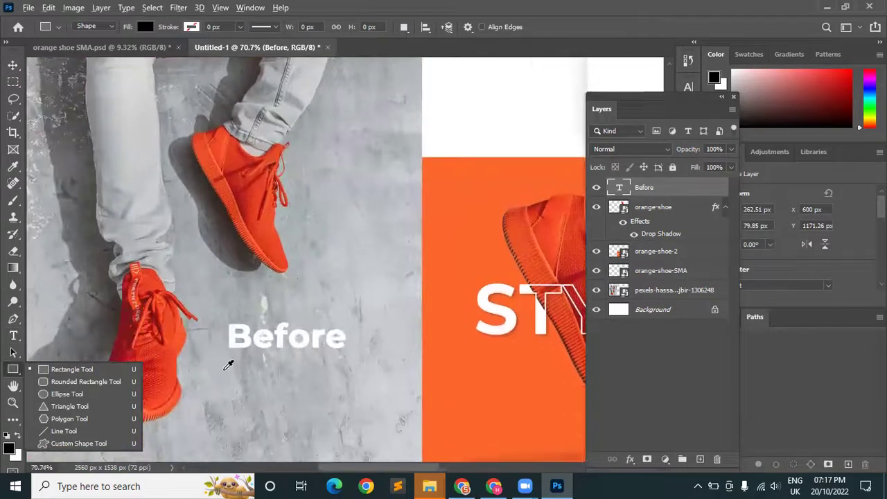
pyautogui.scroll(2, 227, 364)
pyautogui.scroll(1, 225, 355)
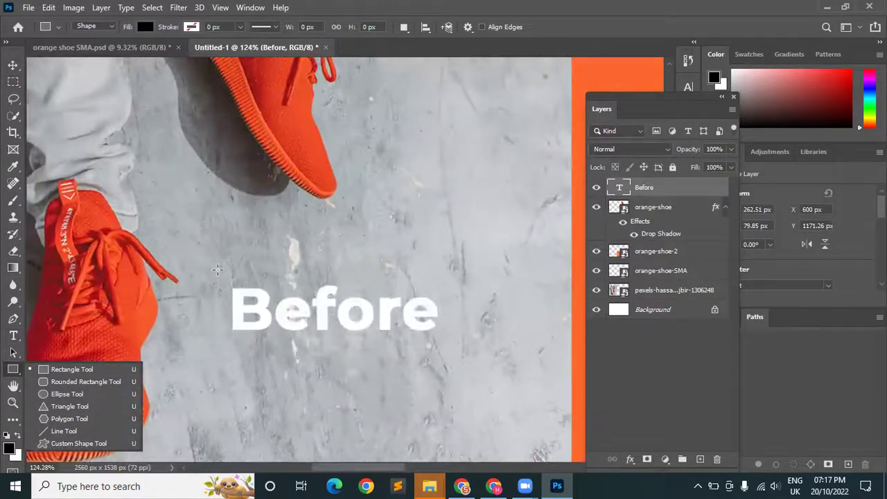
pyautogui.moveTo(218, 269); pyautogui.dragTo(455, 351)
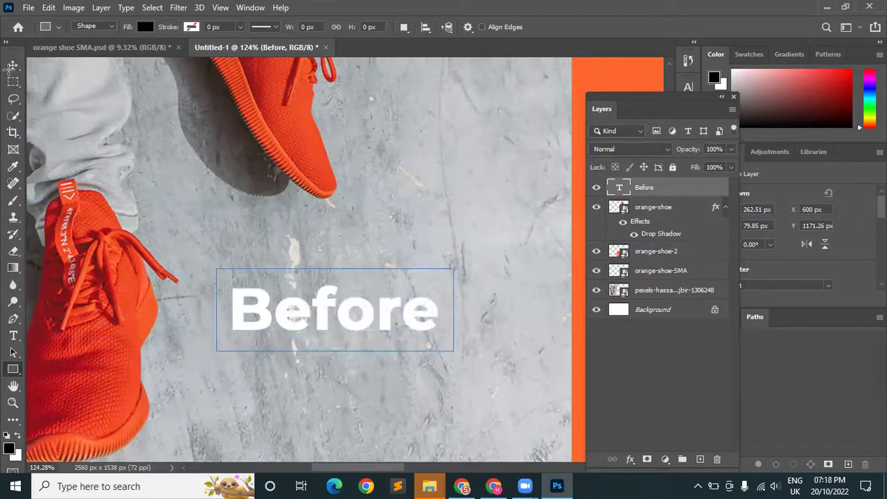
# Set the rectangle's fill to No Color so Before shows through.
pyautogui.click(145, 26)
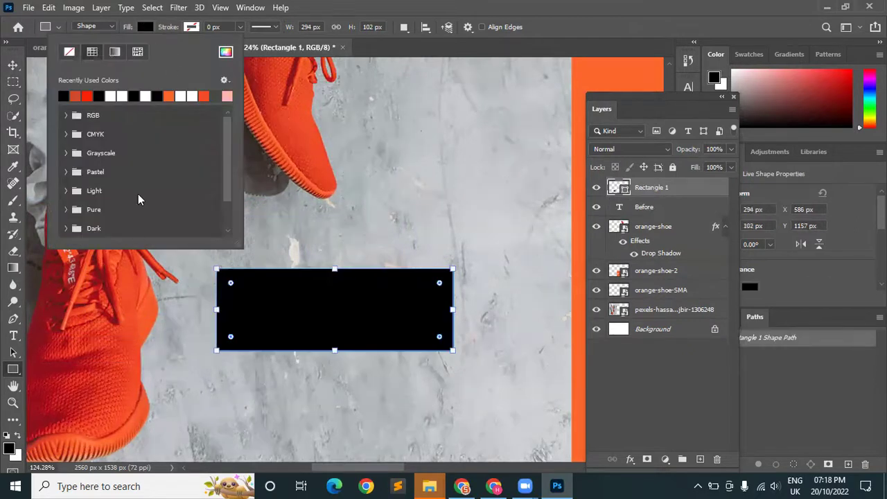
pyautogui.click(89, 95)
pyautogui.click(13, 65)
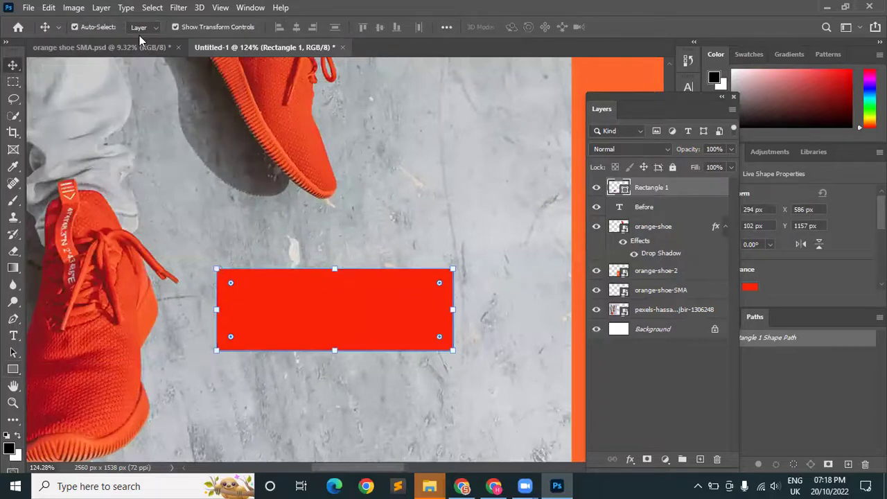
pyautogui.click(13, 369)
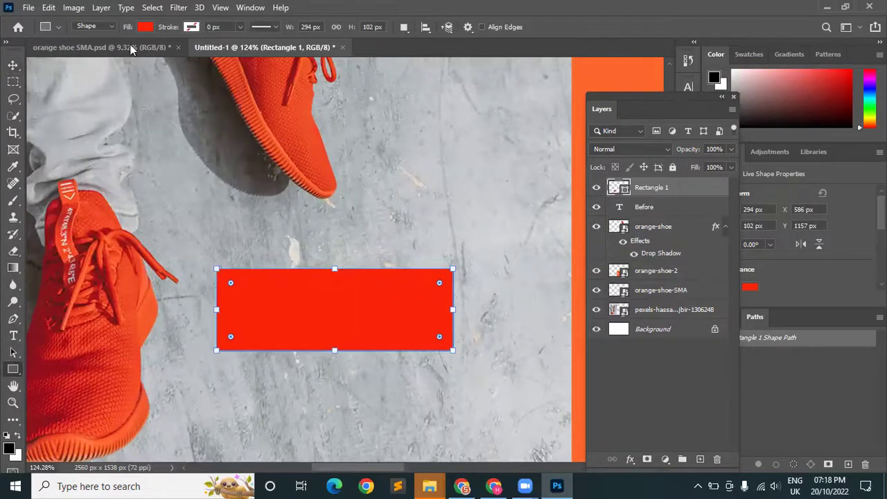
pyautogui.click(146, 27)
pyautogui.click(70, 52)
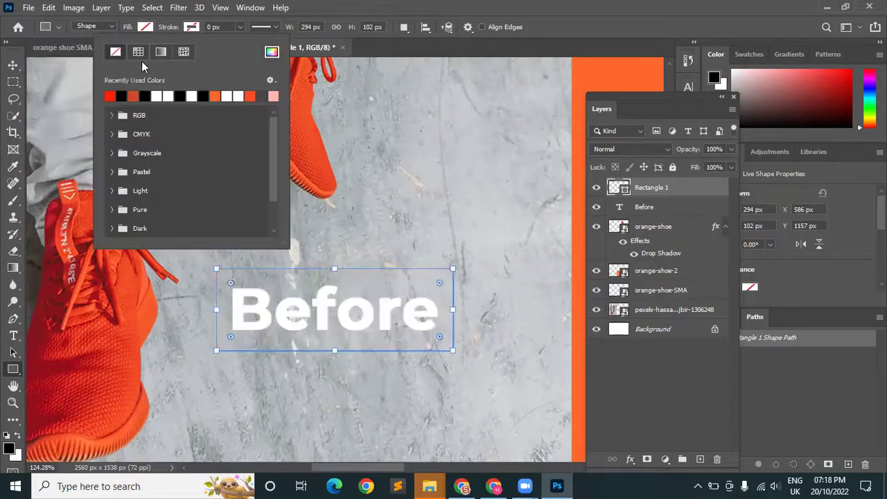
# Give the rectangle a red outline 5 px wide.
pyautogui.click(109, 95)
pyautogui.click(214, 28)
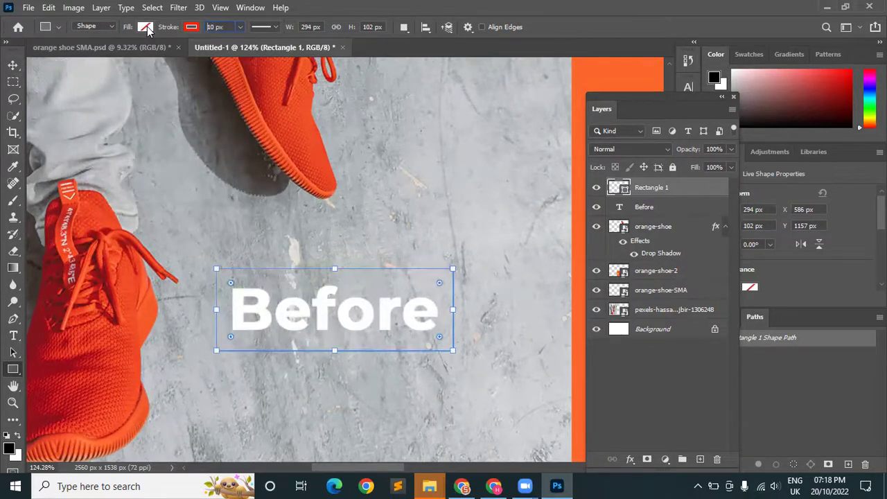
pyautogui.press('Return')
pyautogui.click(230, 27)
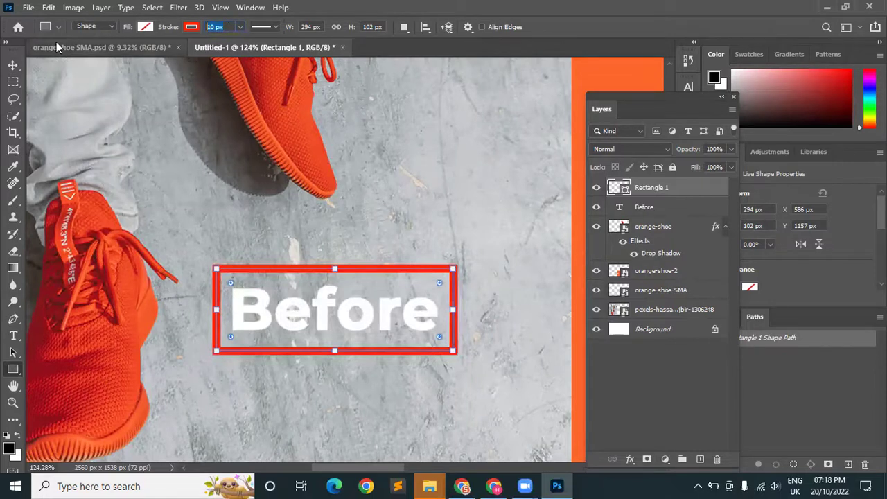
pyautogui.write('5')
pyautogui.press('Return')
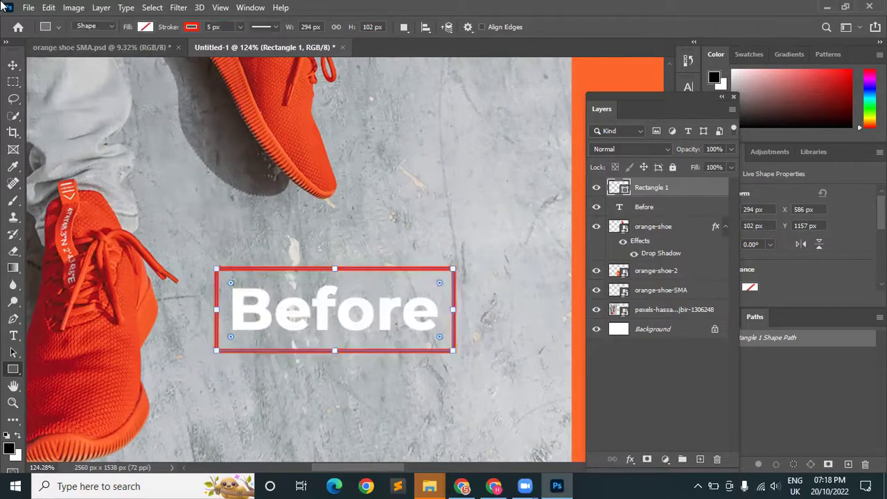
# Round the rectangle's corners with the corner-radius widget.
pyautogui.click(13, 64)
pyautogui.moveTo(232, 283)
pyautogui.mouseDown()
pyautogui.moveTo(240, 294)
pyautogui.moveTo(206, 224)
pyautogui.mouseUp()
pyautogui.click(206, 224)
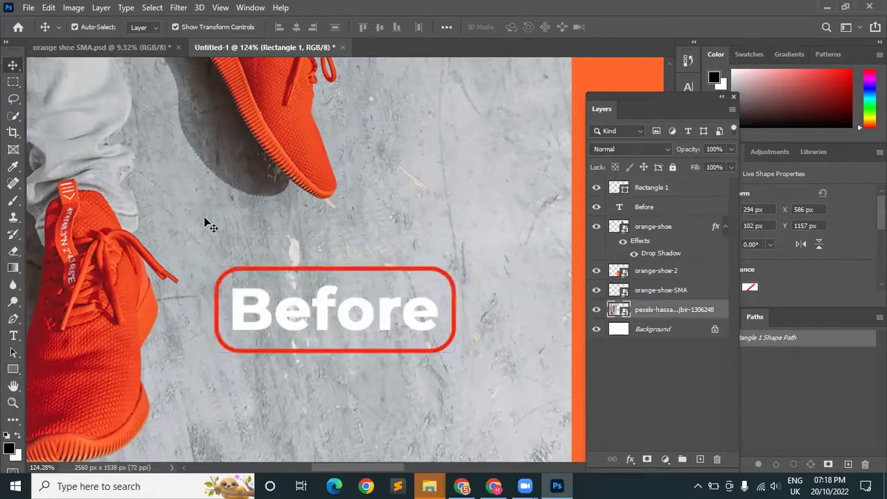
pyautogui.scroll(-3, 232, 311)
pyautogui.scroll(-3, 232, 311)
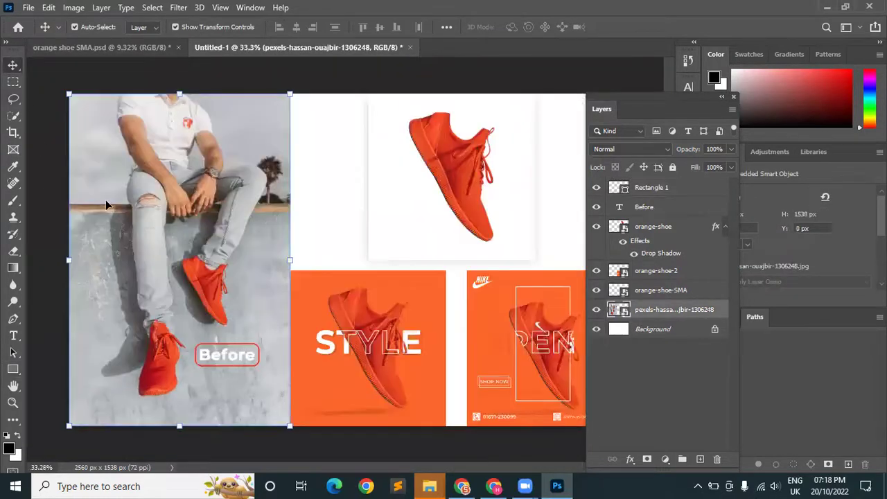
# Change the Before text's weight from Montserrat Bold to Medium.
pyautogui.click(224, 358)
pyautogui.scroll(2, 228, 353)
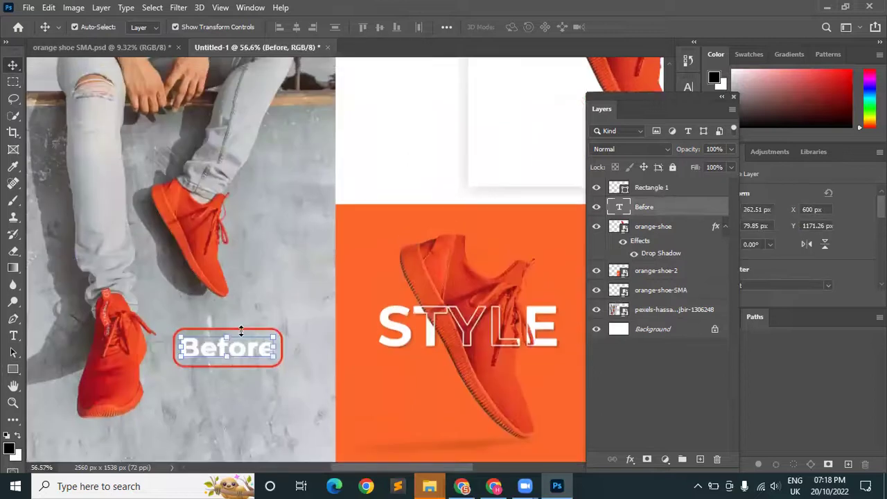
pyautogui.doubleClick(246, 351)
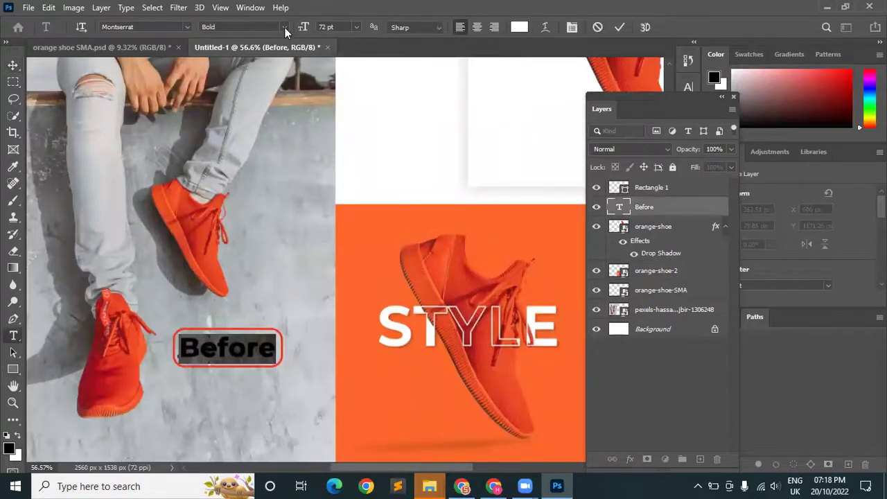
pyautogui.click(284, 27)
pyautogui.click(236, 123)
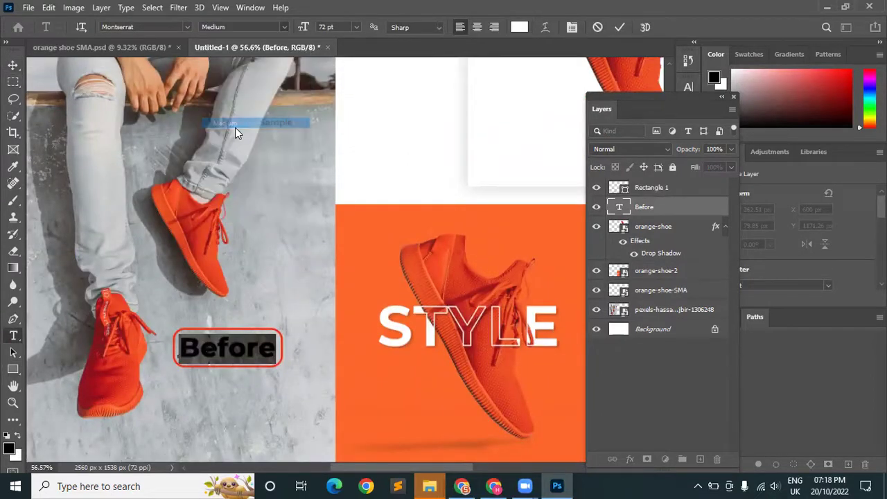
pyautogui.click(620, 27)
# Nudge the Before text two steps to the right.
pyautogui.click(12, 65)
pyautogui.press('Right')
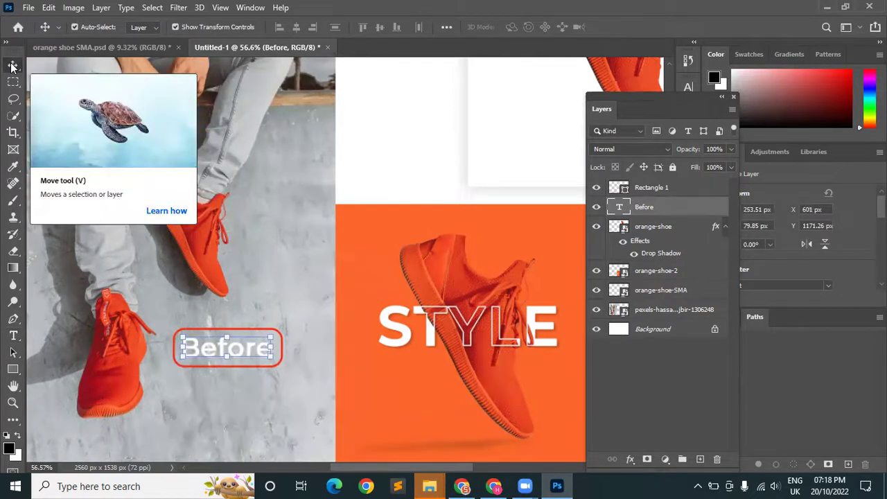
pyautogui.press('Right')
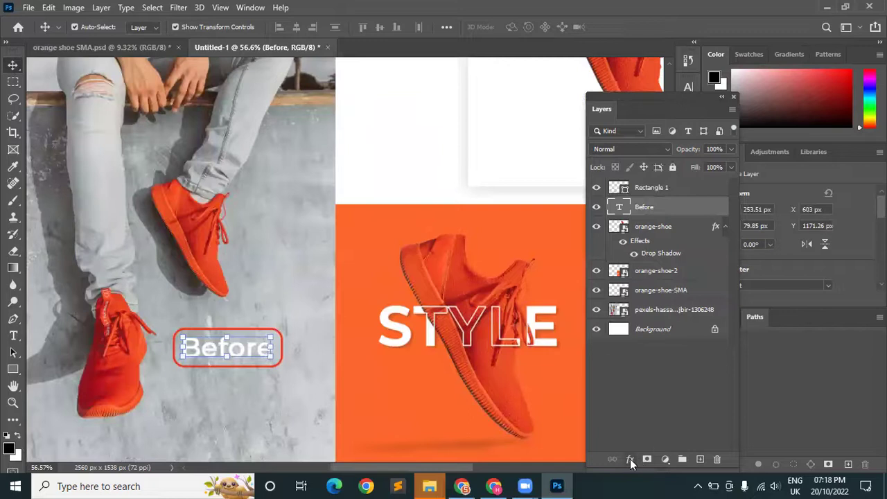
# Add a drop shadow to Before with 49% opacity, 13% spread and 8 px size.
pyautogui.click(630, 459)
pyautogui.click(642, 452)
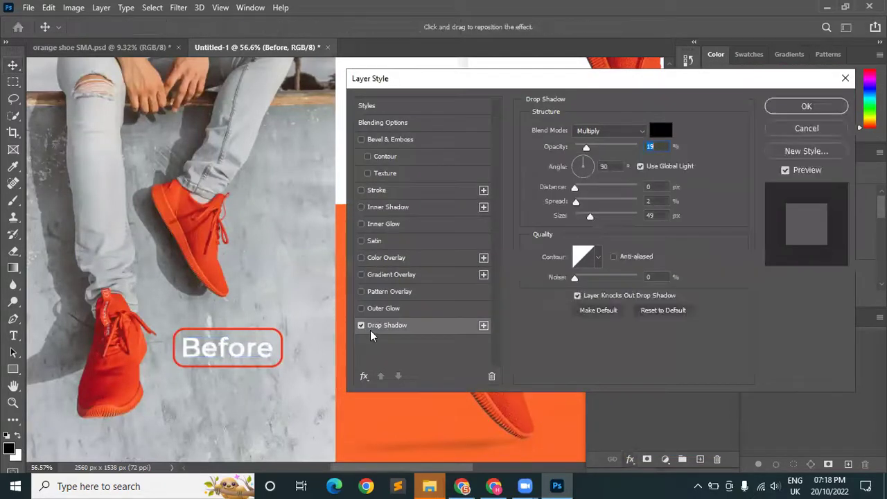
pyautogui.moveTo(575, 187); pyautogui.dragTo(582, 219)
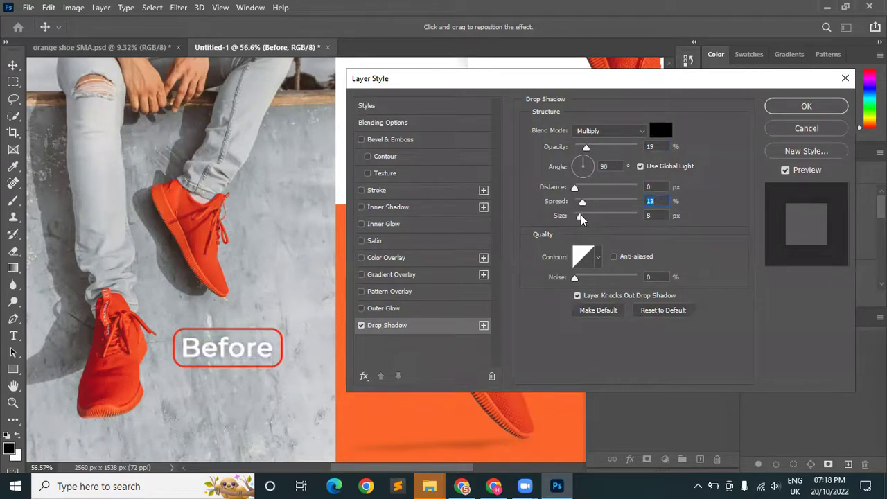
pyautogui.moveTo(587, 149); pyautogui.dragTo(605, 149)
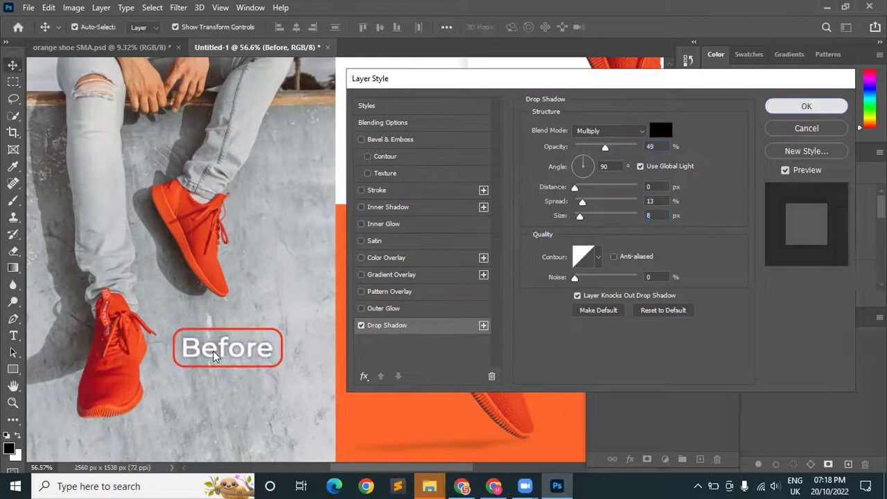
pyautogui.press('Return')
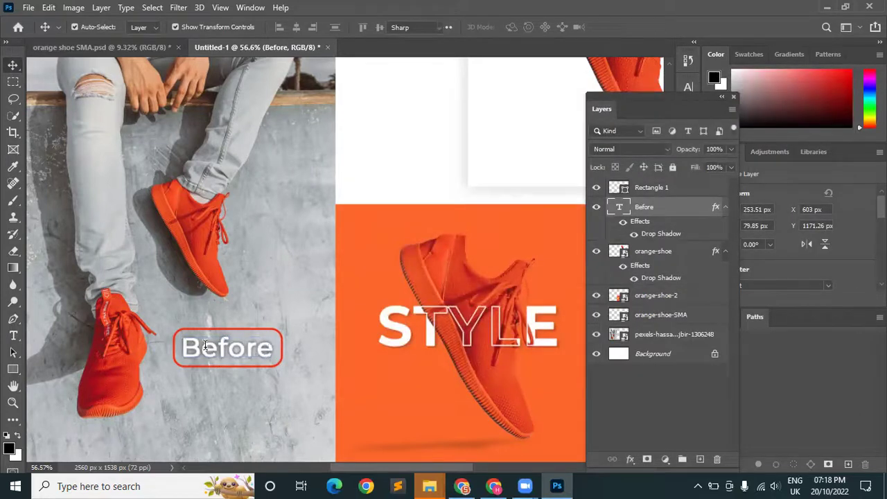
# Change the label text to BEFORE in capitals.
pyautogui.doubleClick(269, 347)
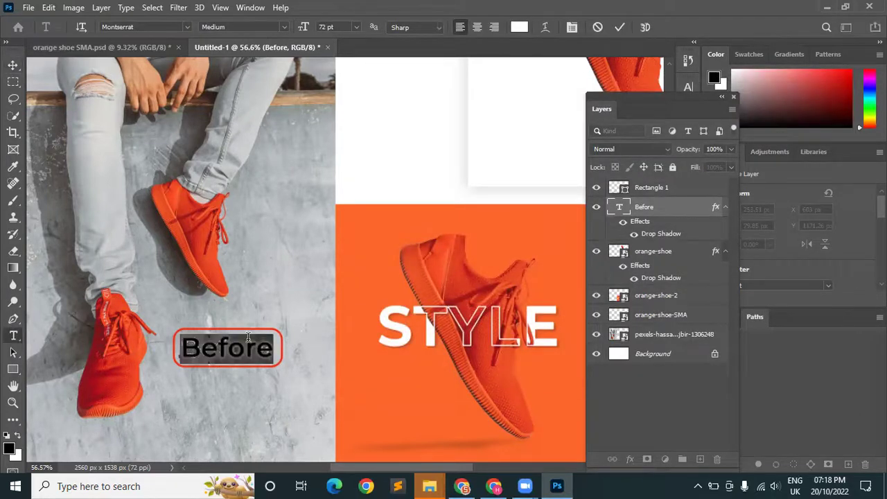
pyautogui.write('BEFORE')
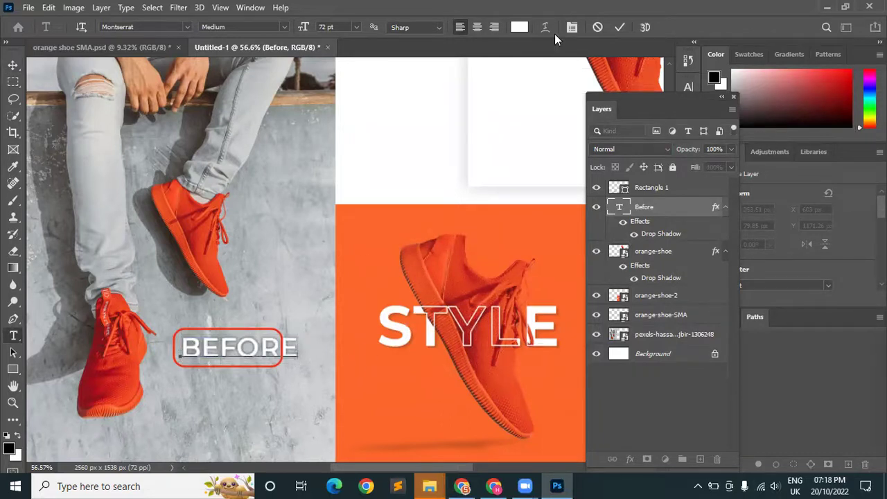
pyautogui.click(622, 29)
# Widen the red rounded frame to about 373 px to fit BEFORE.
pyautogui.click(12, 65)
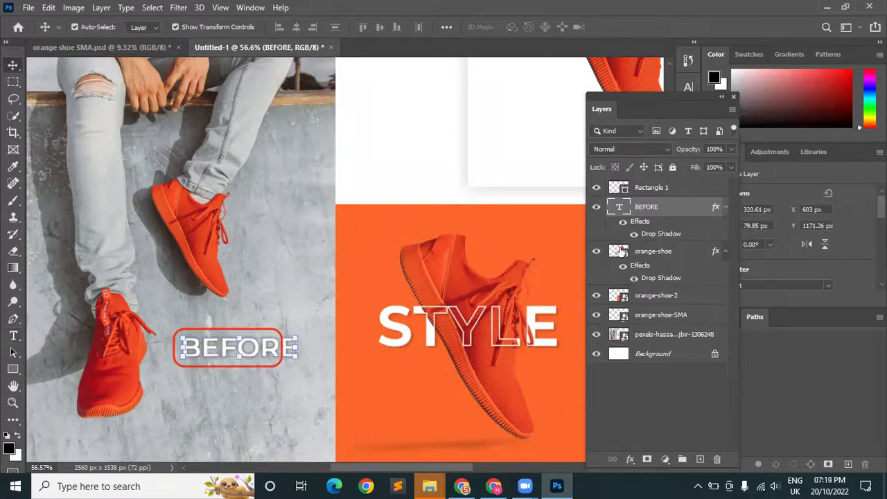
pyautogui.click(281, 346)
pyautogui.moveTo(282, 347); pyautogui.dragTo(306, 343)
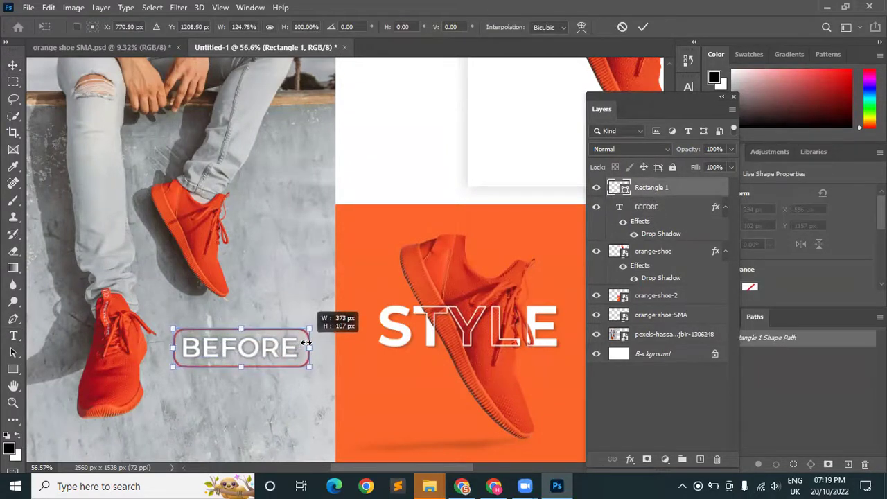
# Apply the frame's new width and move the frame layer below the BEFORE text.
pyautogui.click(643, 27)
pyautogui.moveTo(656, 200); pyautogui.dragTo(655, 239)
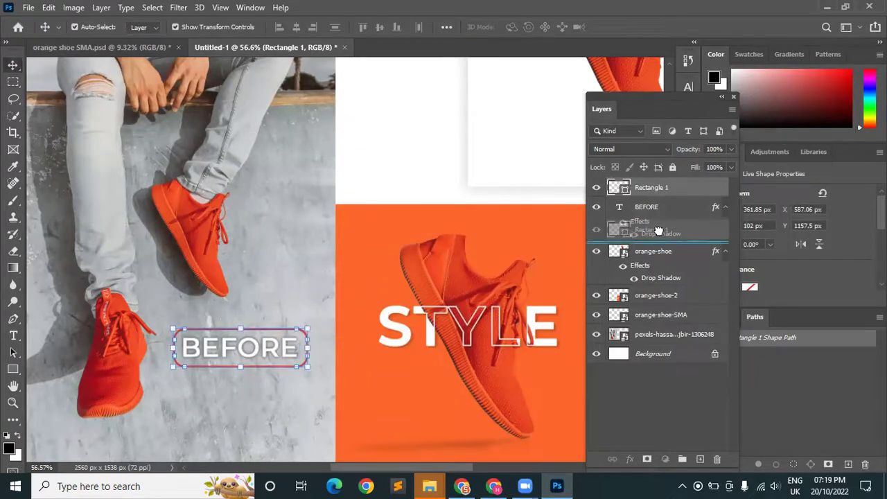
pyautogui.click(725, 188)
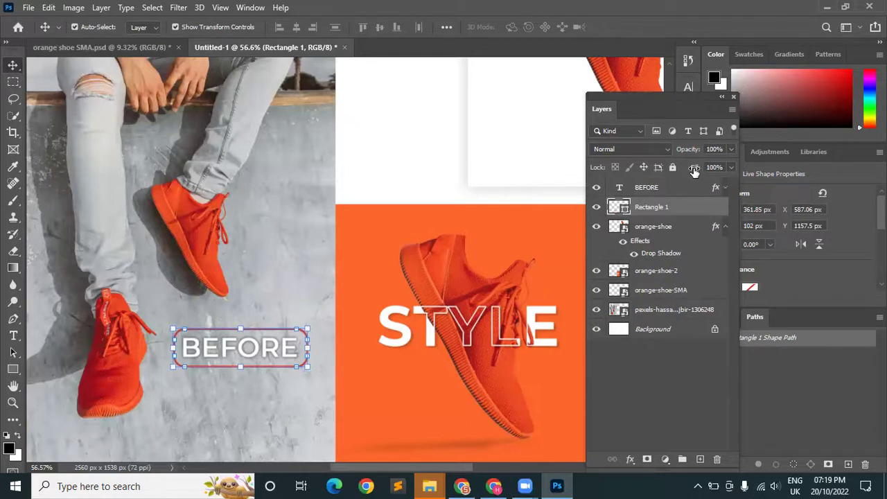
# Set the BEFORE text layer's fill to 28%.
pyautogui.click(665, 187)
pyautogui.moveTo(693, 168); pyautogui.dragTo(425, 174)
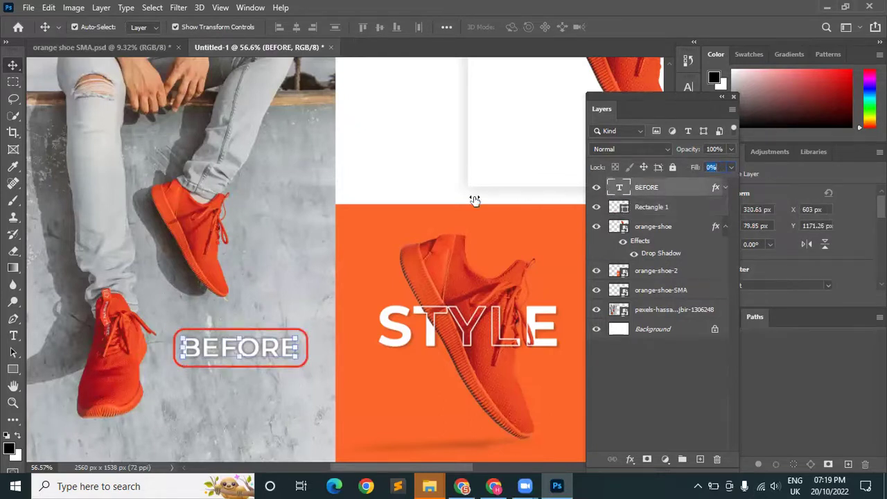
pyautogui.scroll(-3, 249, 388)
pyautogui.scroll(-2, 279, 365)
pyautogui.scroll(1, 280, 365)
pyautogui.scroll(1, 285, 375)
pyautogui.click(206, 372)
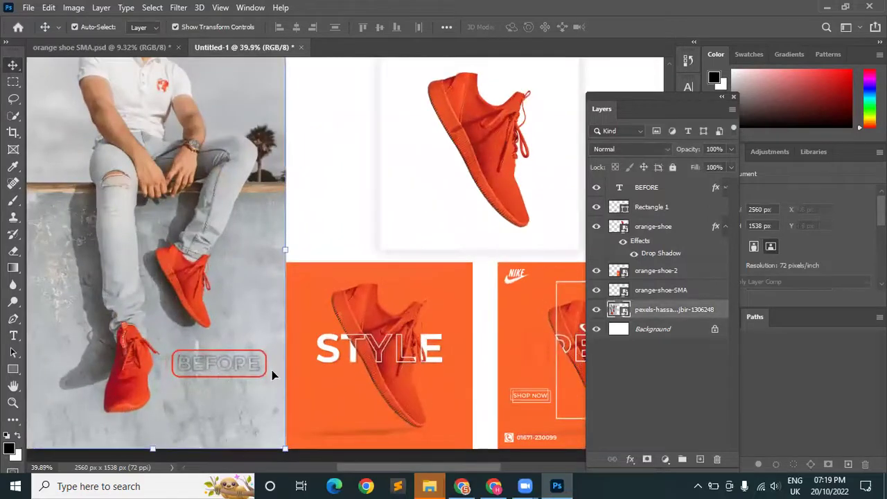
pyautogui.click(680, 189)
pyautogui.moveTo(695, 168); pyautogui.dragTo(712, 179)
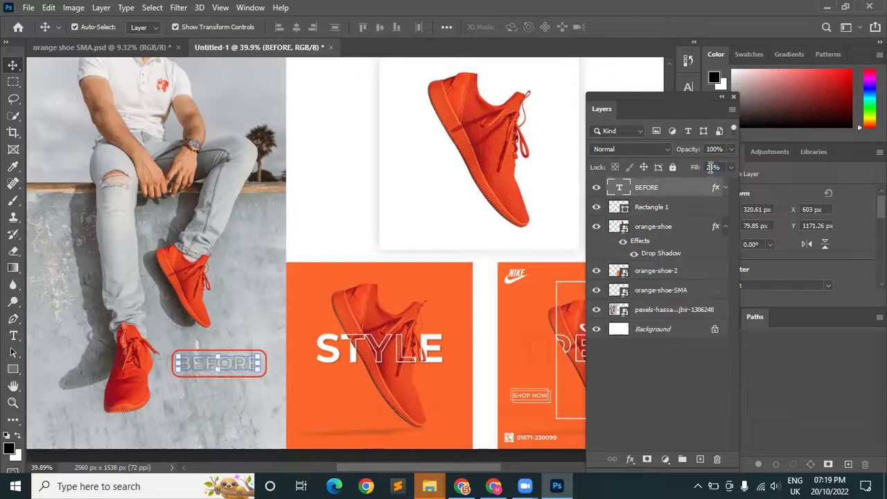
pyautogui.moveTo(701, 170); pyautogui.dragTo(699, 170)
# Deselect the BEFORE text and select the red frame layer.
pyautogui.click(303, 227)
pyautogui.scroll(-2, 269, 264)
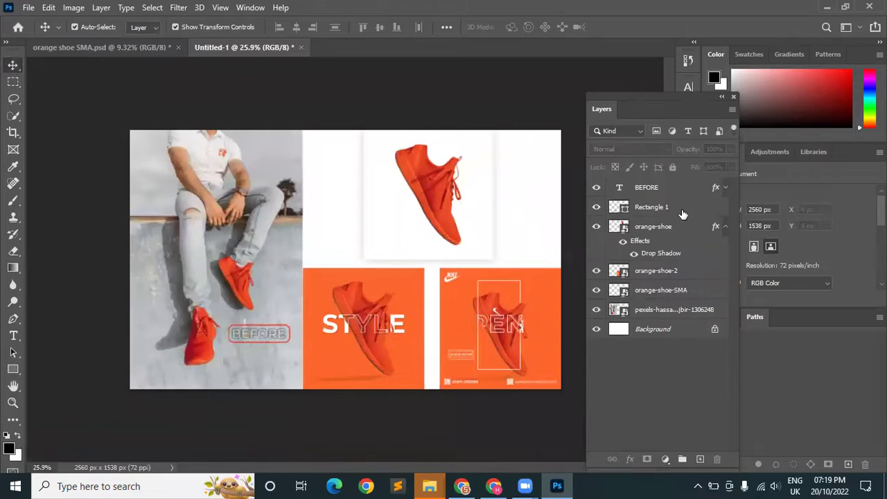
pyautogui.click(662, 207)
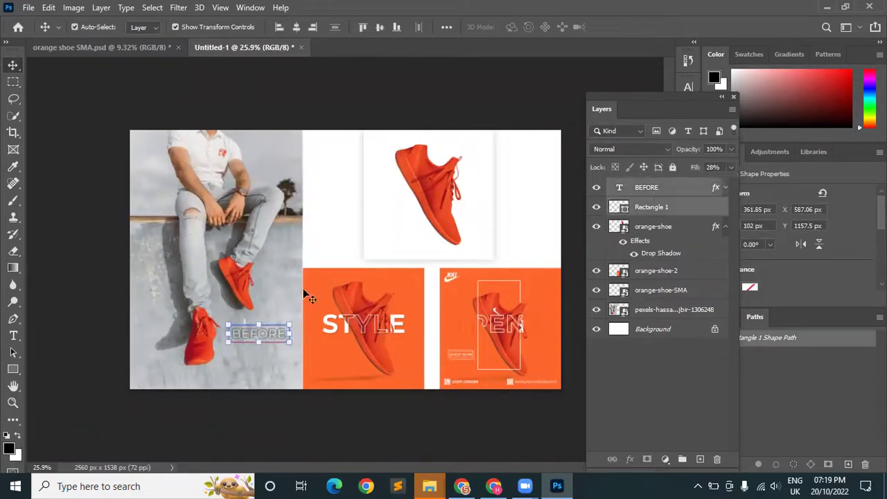
# Move the BEFORE label to the top of the white panel and place a duplicate above the STYLE panel.
pyautogui.moveTo(259, 333); pyautogui.dragTo(334, 166)
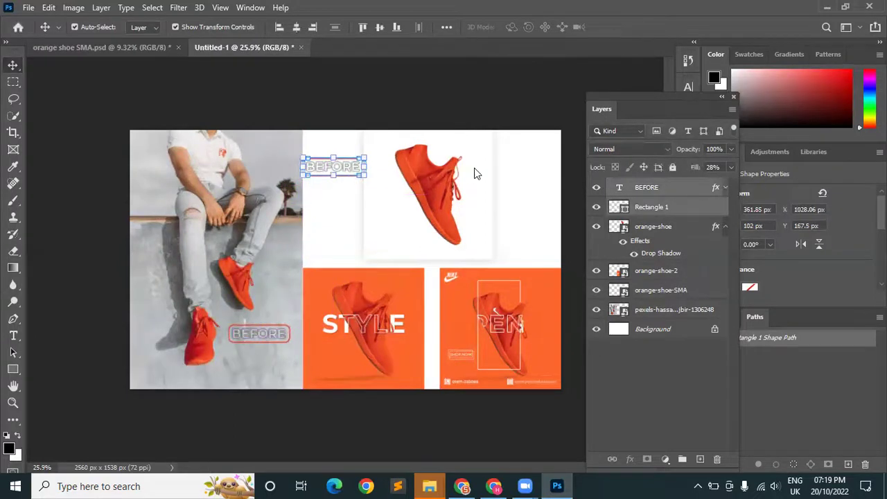
pyautogui.hotkey('ctrl', 'j')
pyautogui.moveTo(350, 172); pyautogui.dragTo(371, 242)
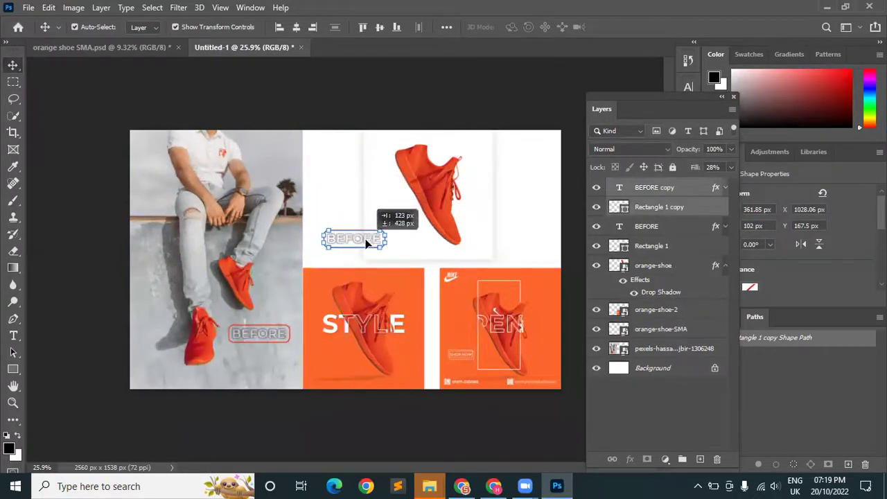
pyautogui.click(327, 257)
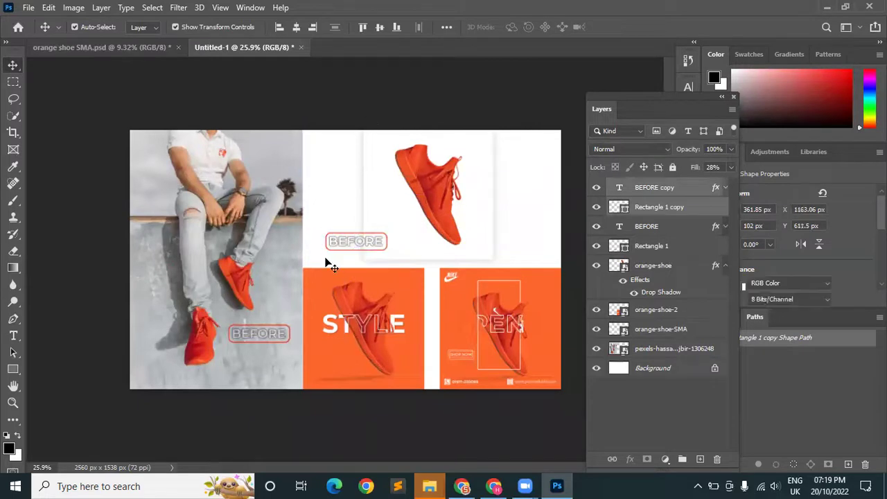
pyautogui.scroll(2, 339, 257)
# Change the duplicated label's text to AFTER.
pyautogui.doubleClick(350, 233)
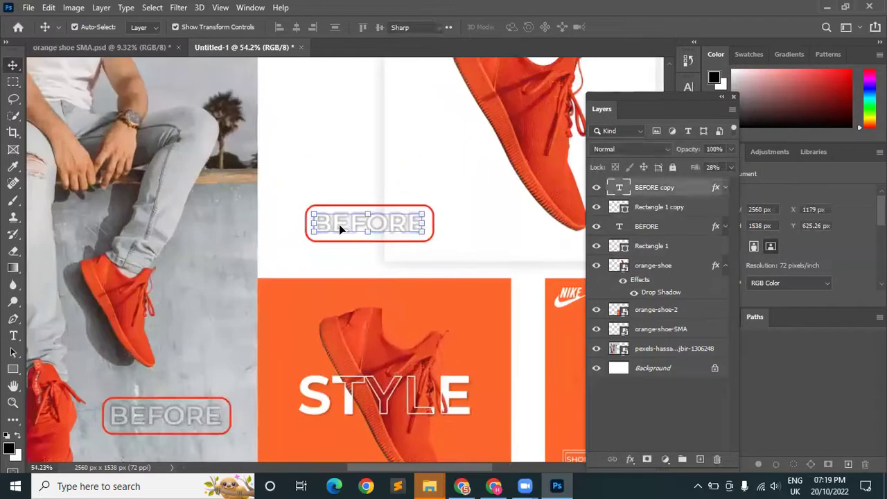
pyautogui.write('AFTER')
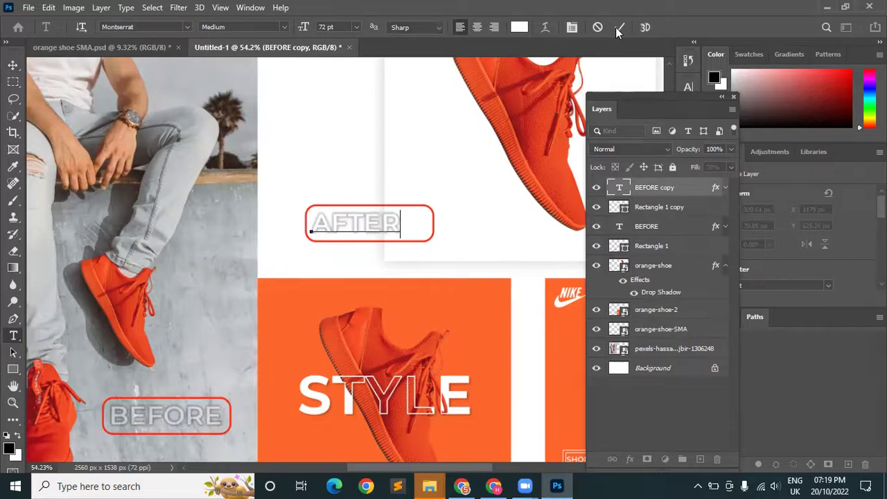
pyautogui.hotkey('ctrl', 'Return')
pyautogui.press('v')
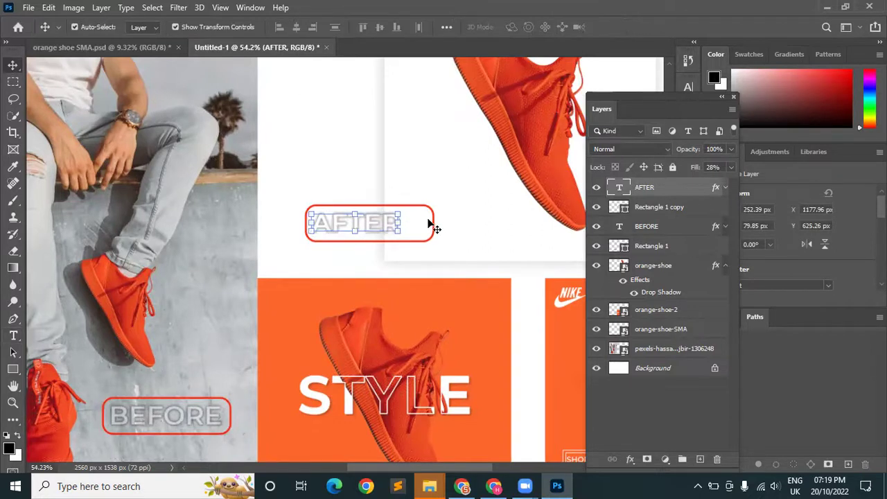
pyautogui.click(432, 225)
# Narrow the AFTER box to about 289 px and shift the label right.
pyautogui.click(433, 225)
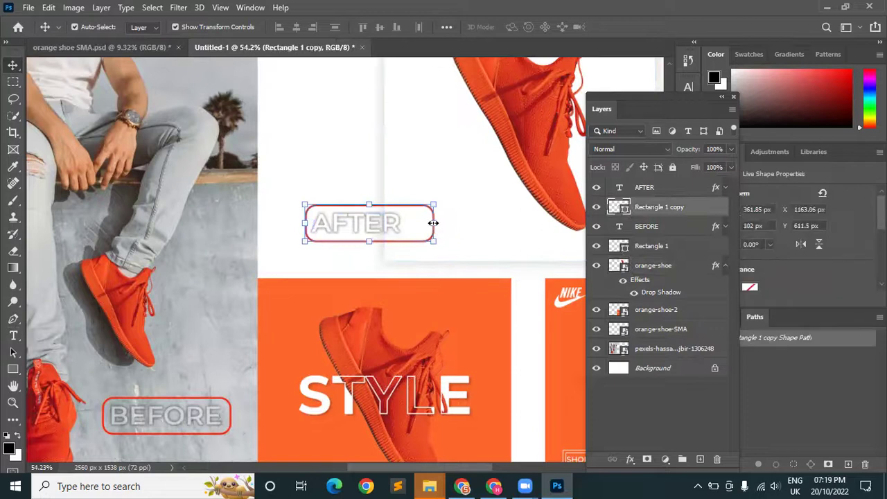
pyautogui.hotkey('ctrl', 't')
pyautogui.moveTo(413, 222); pyautogui.dragTo(387, 223)
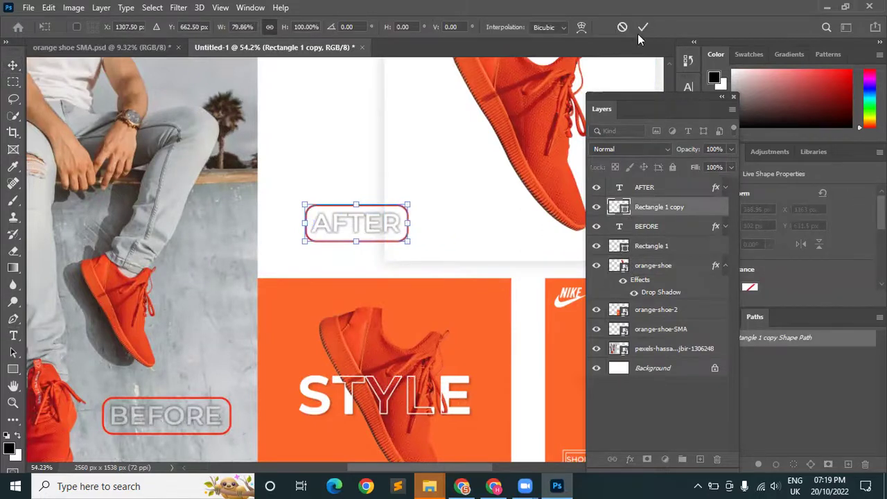
pyautogui.press('Return')
pyautogui.moveTo(376, 210); pyautogui.dragTo(397, 210)
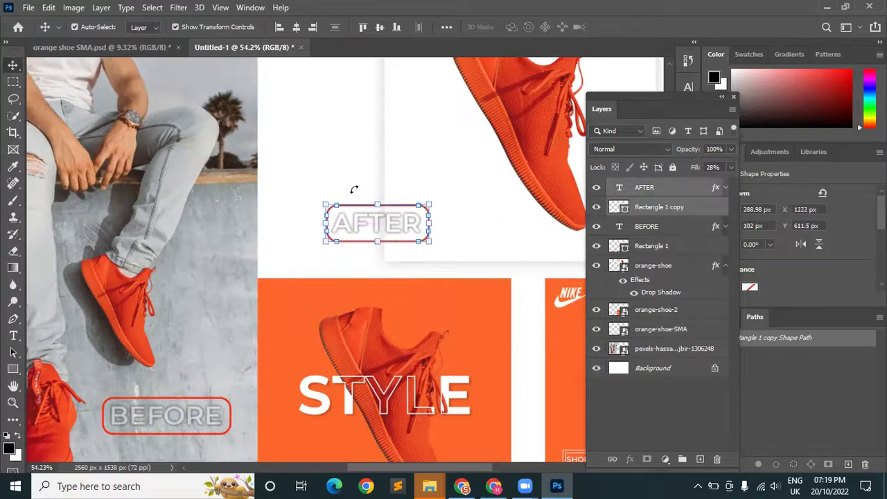
pyautogui.click(338, 176)
pyautogui.scroll(-5, 340, 174)
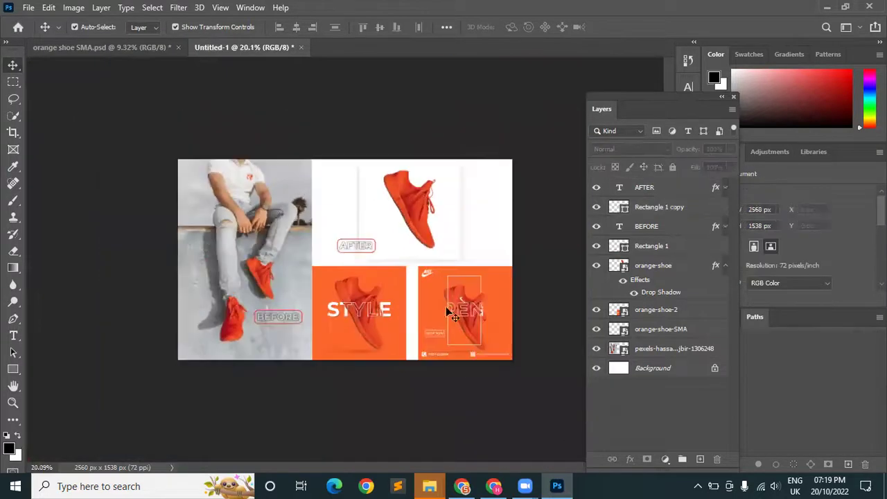
pyautogui.scroll(1, 477, 407)
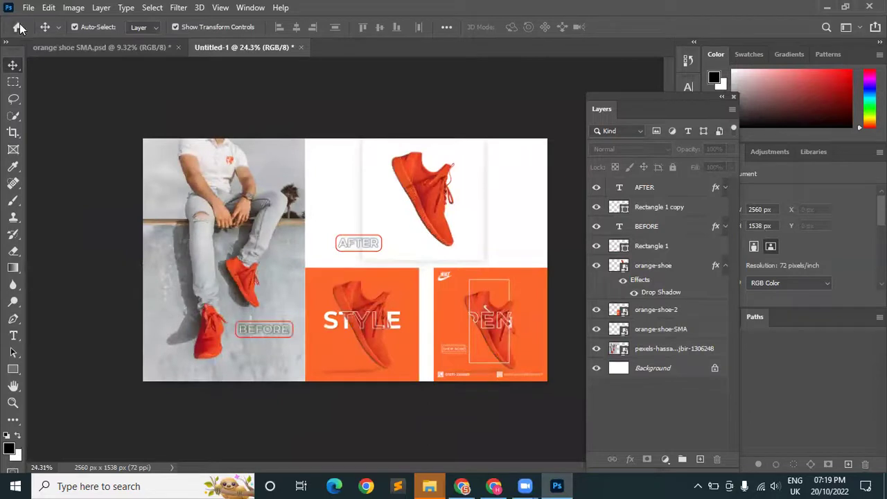
# Add a Solid Color fill layer just above the Background layer.
pyautogui.click(28, 7)
pyautogui.click(662, 388)
pyautogui.click(666, 368)
pyautogui.click(665, 459)
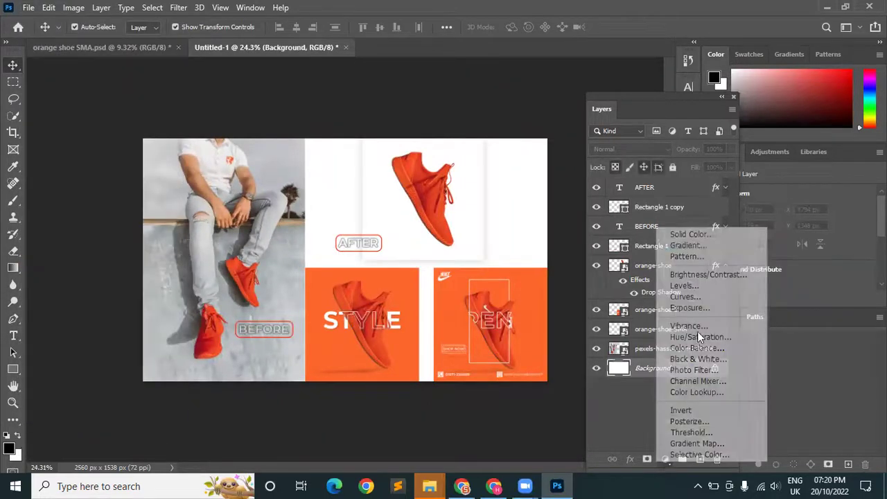
pyautogui.click(690, 234)
# After sampling image colours, set Color Fill 1 to white #ffffff.
pyautogui.click(579, 228)
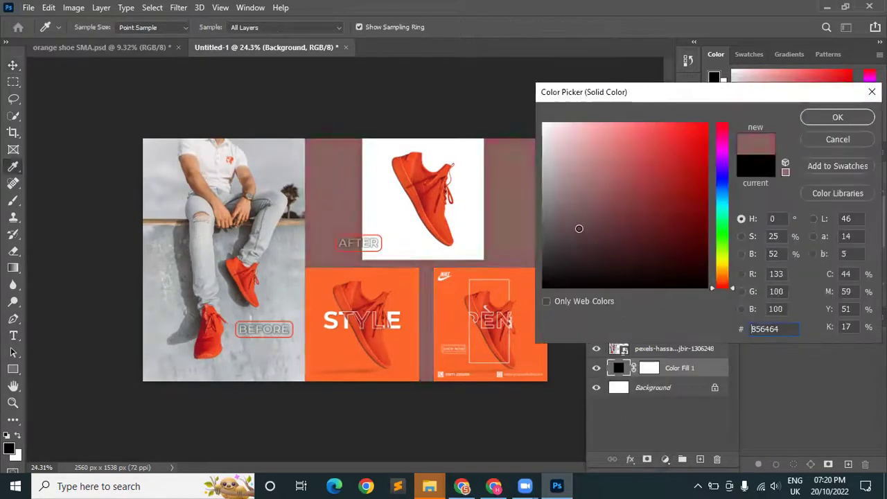
pyautogui.click(444, 193)
pyautogui.click(398, 271)
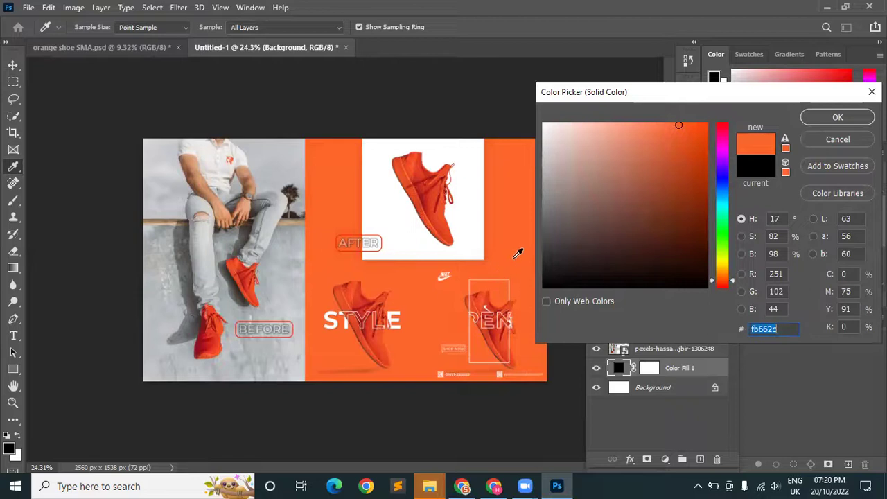
pyautogui.click(264, 233)
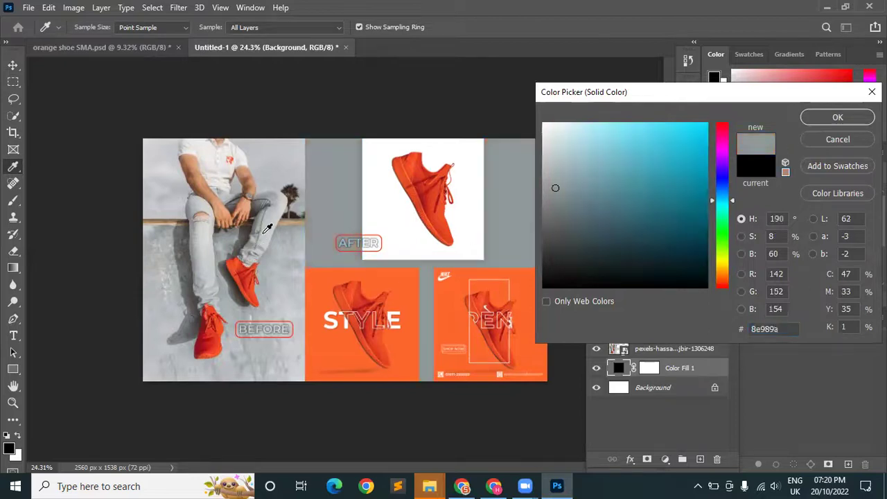
pyautogui.click(264, 213)
pyautogui.moveTo(308, 142)
pyautogui.mouseDown()
pyautogui.moveTo(159, 145)
pyautogui.moveTo(146, 158)
pyautogui.mouseUp()
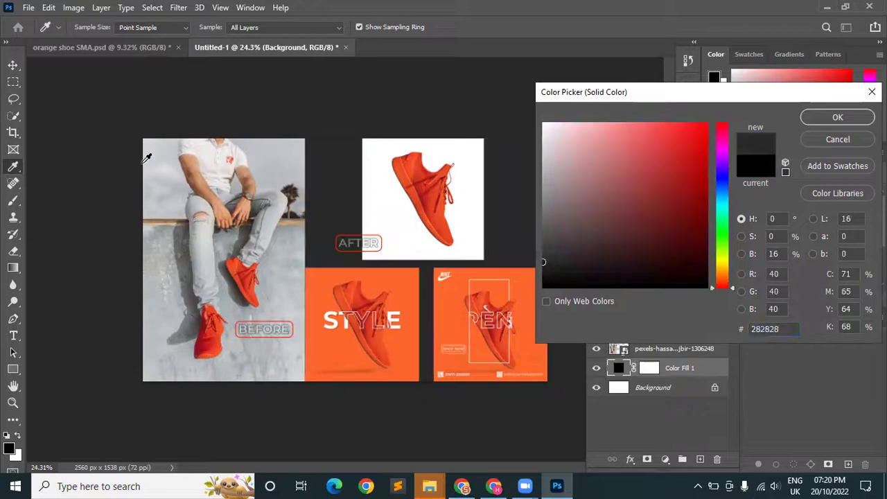
pyautogui.click(383, 206)
pyautogui.press('Return')
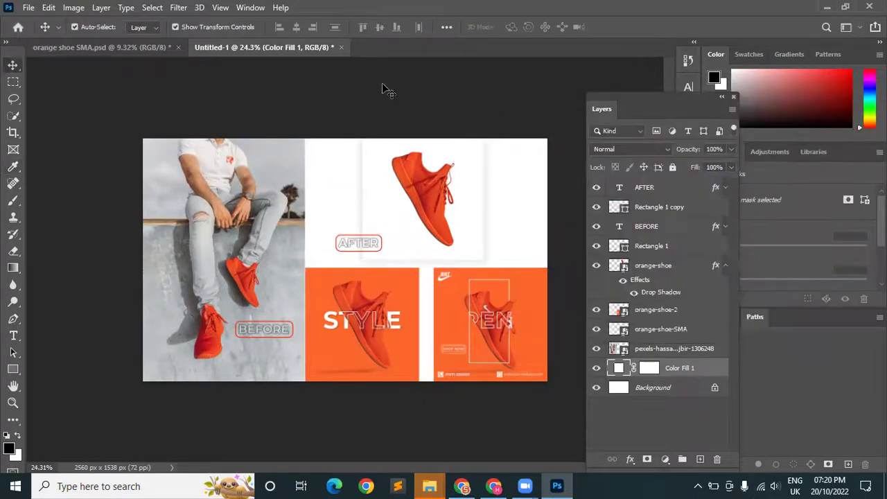
pyautogui.click(28, 8)
pyautogui.moveTo(43, 196)
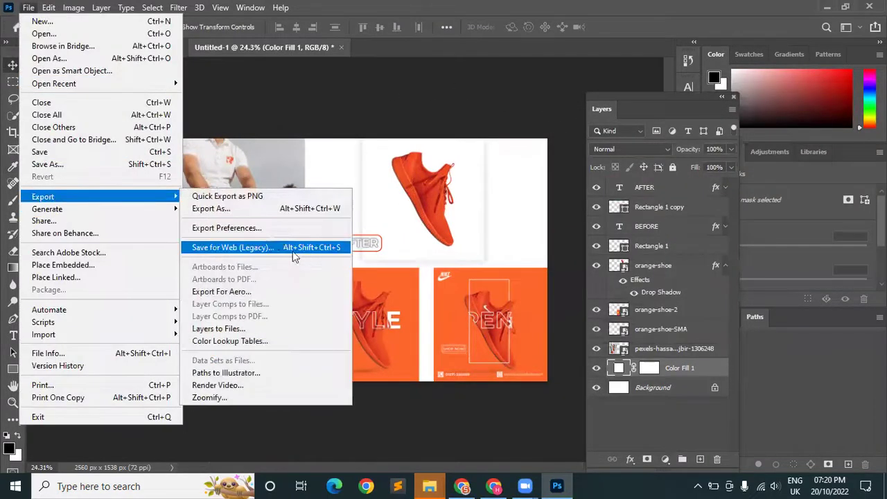
# Preview the collage in Save for Web (Legacy) with JPEG Maximum quality.
pyautogui.click(277, 248)
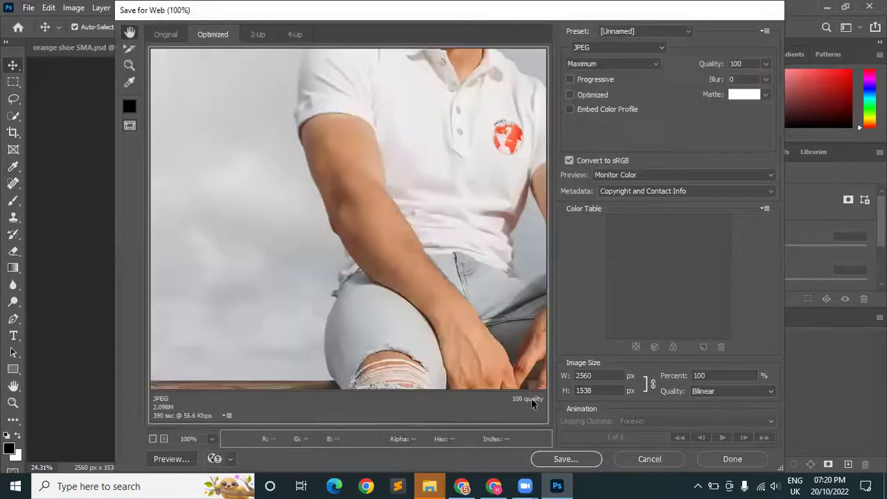
pyautogui.moveTo(481, 295); pyautogui.dragTo(397, 183)
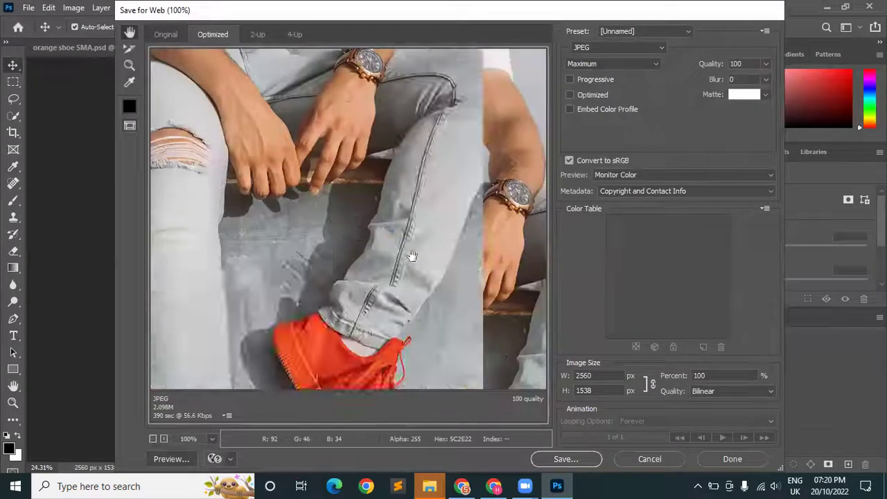
pyautogui.moveTo(437, 256); pyautogui.dragTo(263, 215)
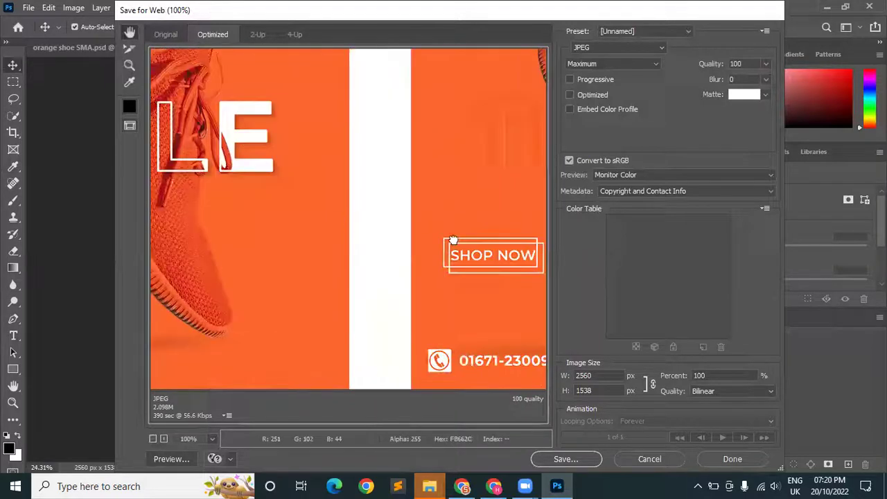
pyautogui.moveTo(450, 228); pyautogui.dragTo(298, 222)
pyautogui.moveTo(406, 218); pyautogui.dragTo(354, 238)
pyautogui.moveTo(465, 290)
pyautogui.mouseDown()
pyautogui.moveTo(412, 290)
pyautogui.moveTo(342, 222)
pyautogui.moveTo(513, 261)
pyautogui.moveTo(301, 182)
pyautogui.moveTo(345, 212)
pyautogui.moveTo(398, 301)
pyautogui.moveTo(495, 298)
pyautogui.moveTo(353, 307)
pyautogui.moveTo(303, 264)
pyautogui.mouseUp()
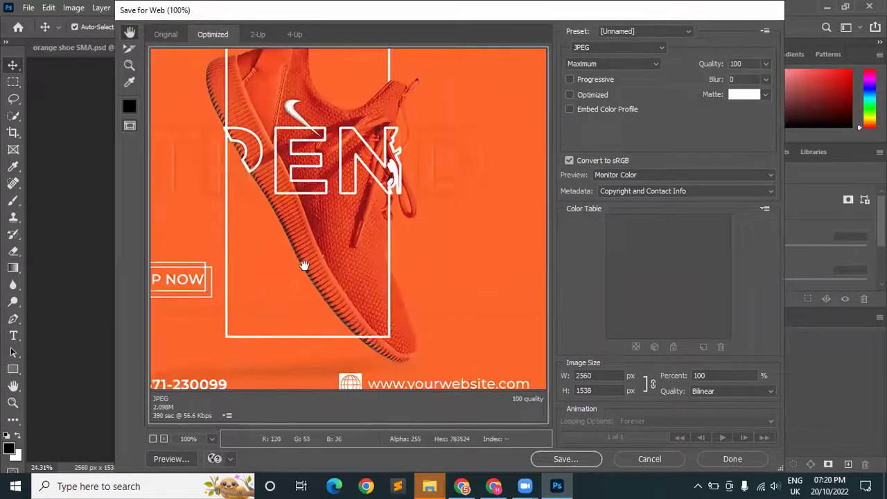
# Save the JPEG to Downloads as Orange-before-after.jpg.
pyautogui.click(567, 459)
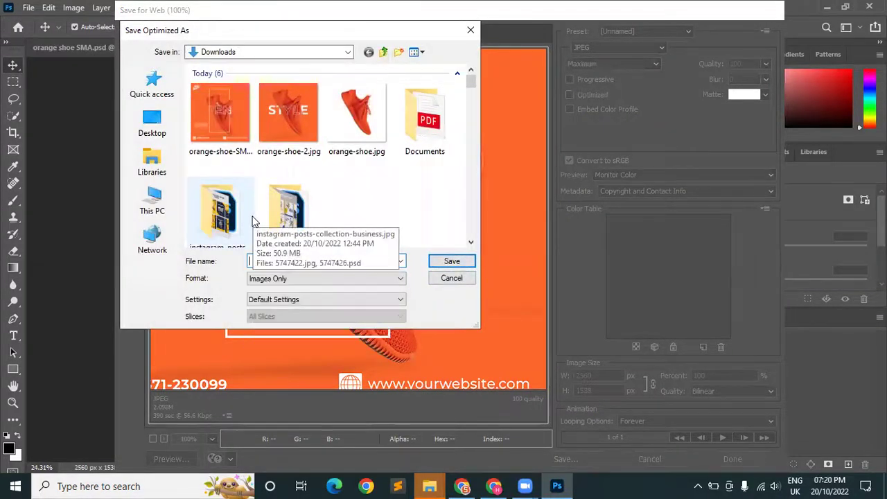
pyautogui.write('b')
pyautogui.press('BackSpace')
pyautogui.write('or')
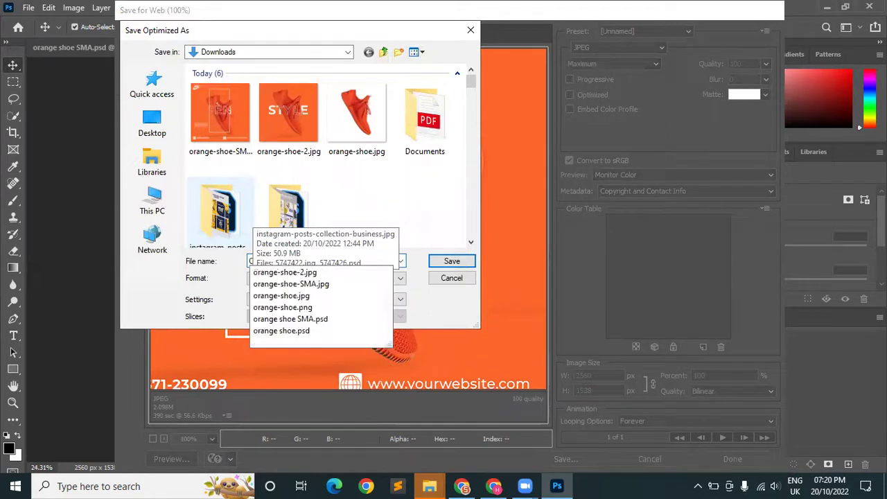
pyautogui.write('ange')
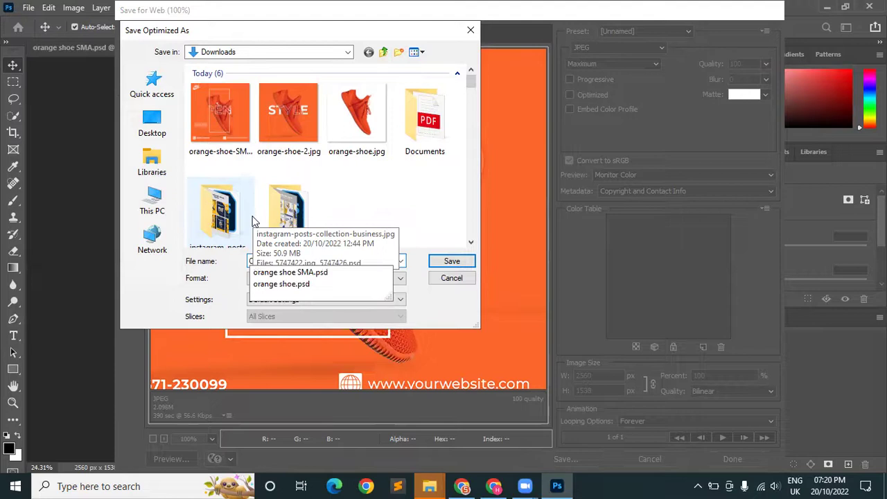
pyautogui.press('Escape')
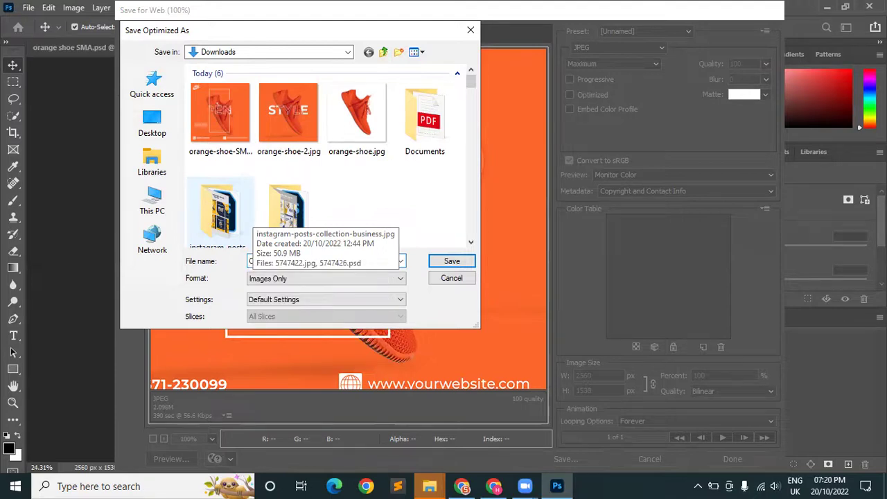
pyautogui.press('Return')
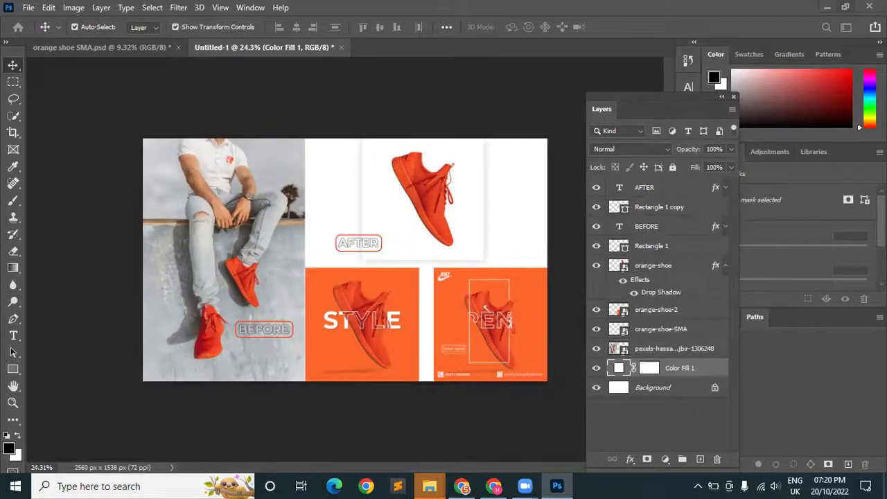
# Quit Photoshop without saving the untitled collage or orange shoe SMA.
pyautogui.hotkey('ctrl', 'q')
pyautogui.click(438, 188)
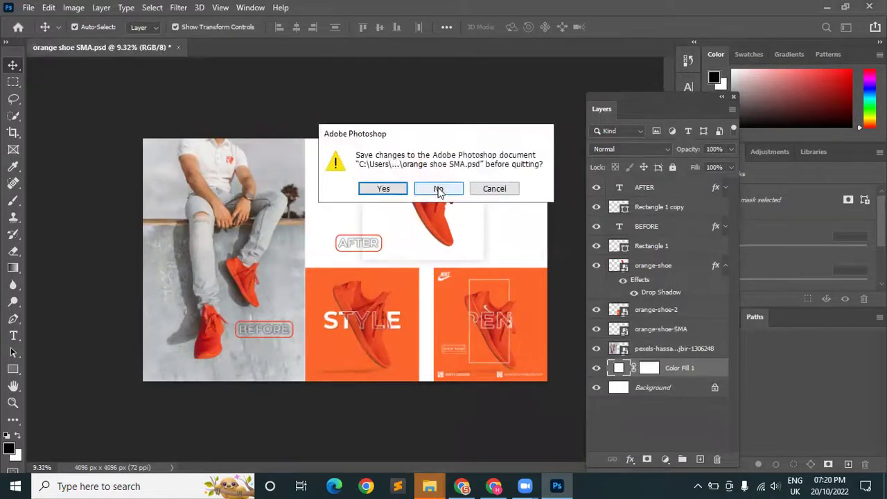
pyautogui.click(438, 188)
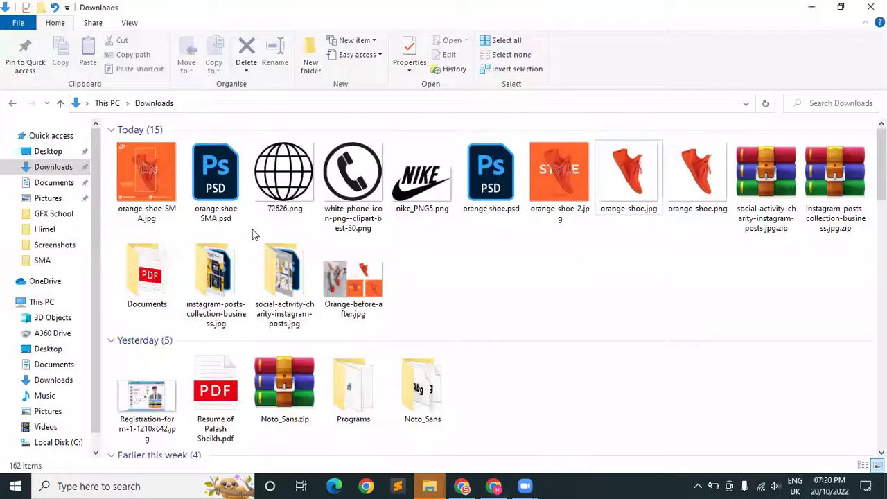
# Refresh Downloads and view Orange-before-after.jpg in Photos, then close Photos.
pyautogui.rightClick(613, 292)
pyautogui.click(667, 154)
pyautogui.click(145, 173)
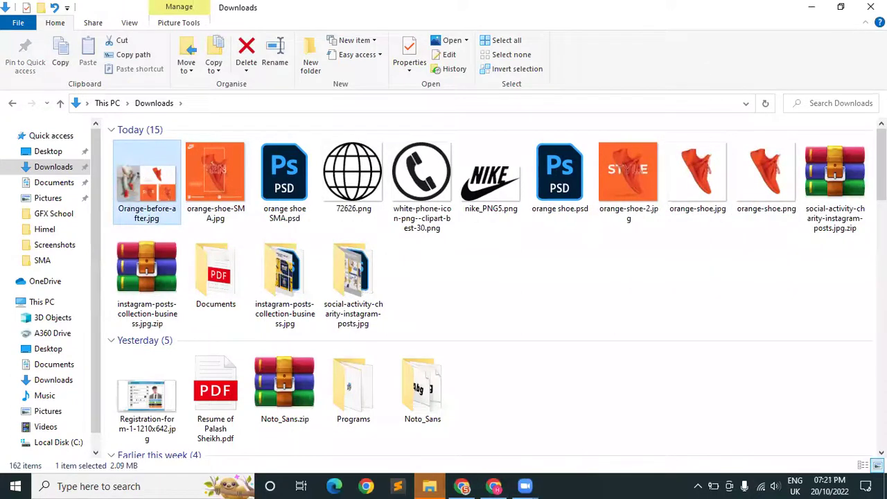
pyautogui.press('Return')
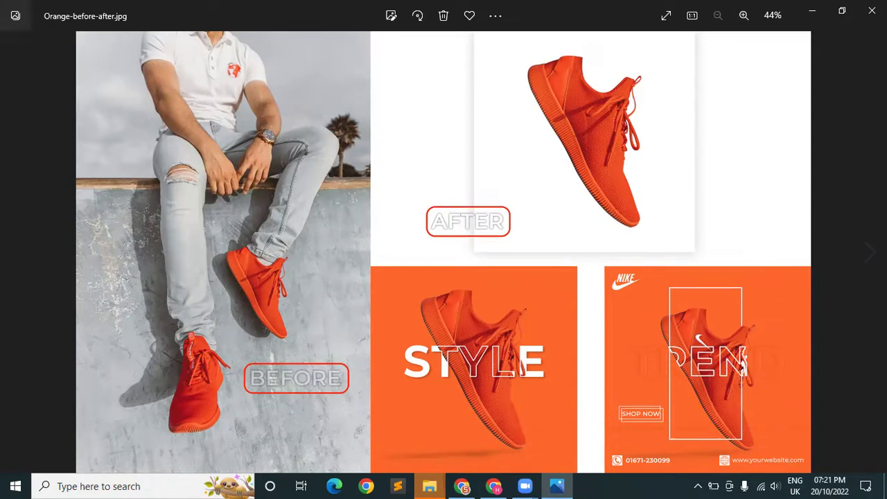
pyautogui.click(872, 11)
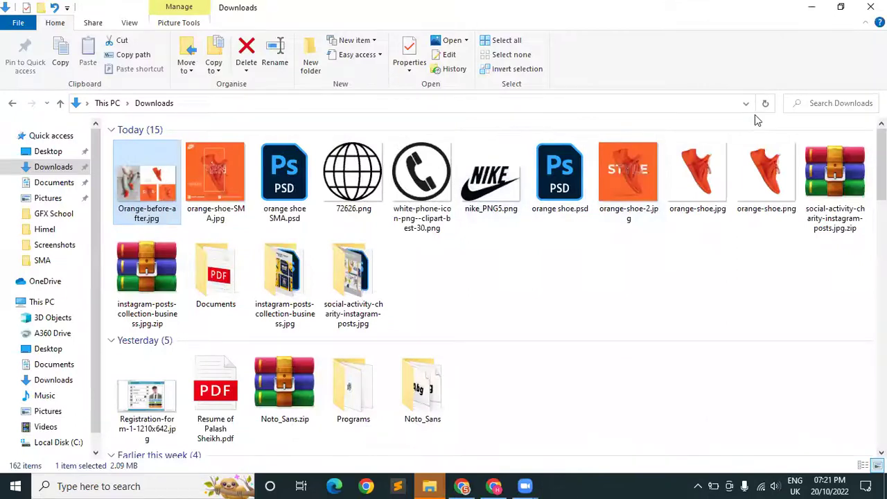